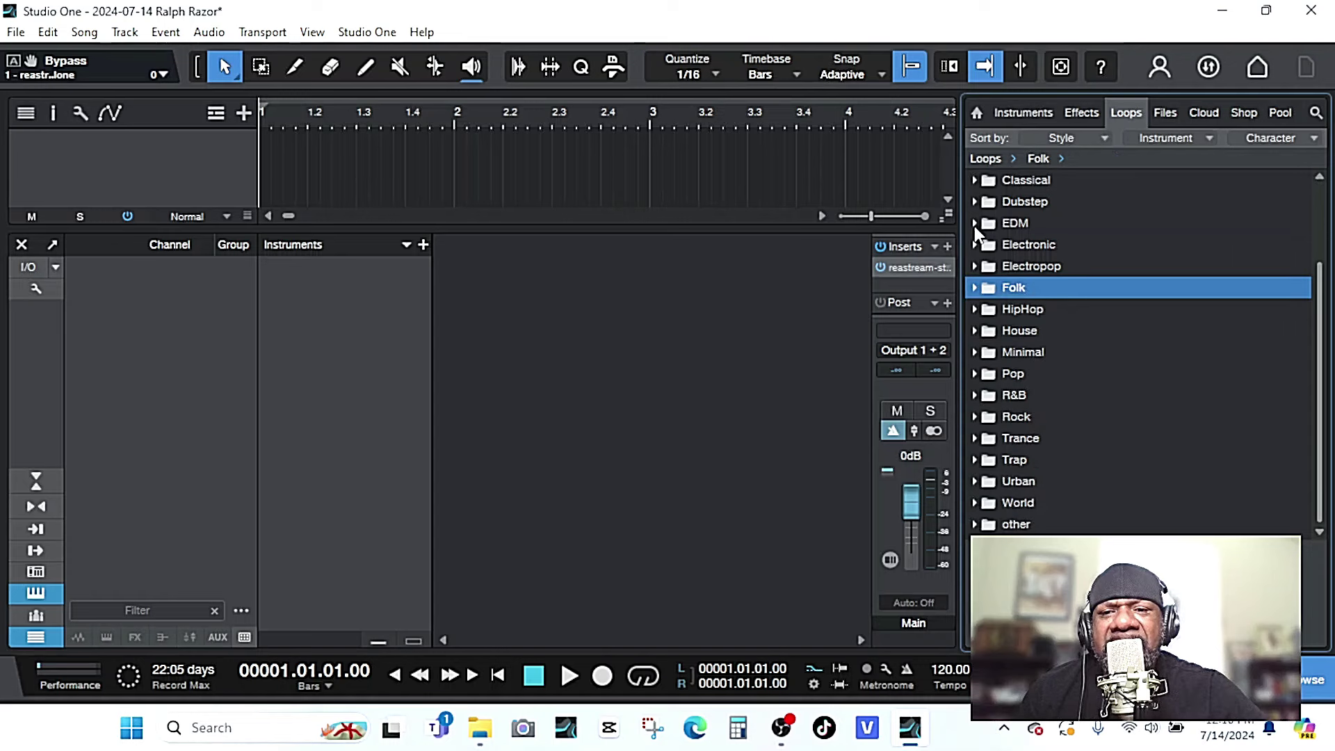
Audition the Oriental Orchestra, Pizzodram and Section Strg 1 loops in the Classical > Strings > loop folder.
scroll(971, 245, "up", 1)
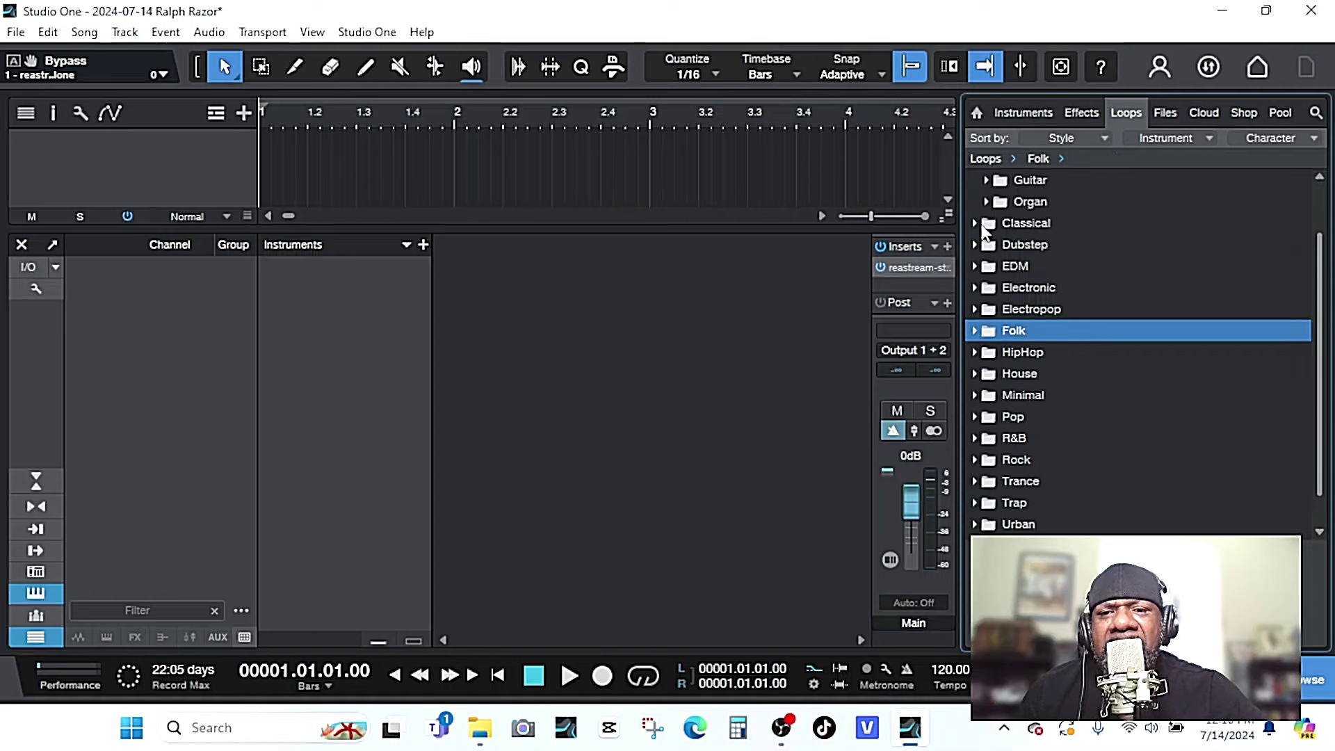
left_click(975, 223)
left_click(991, 284)
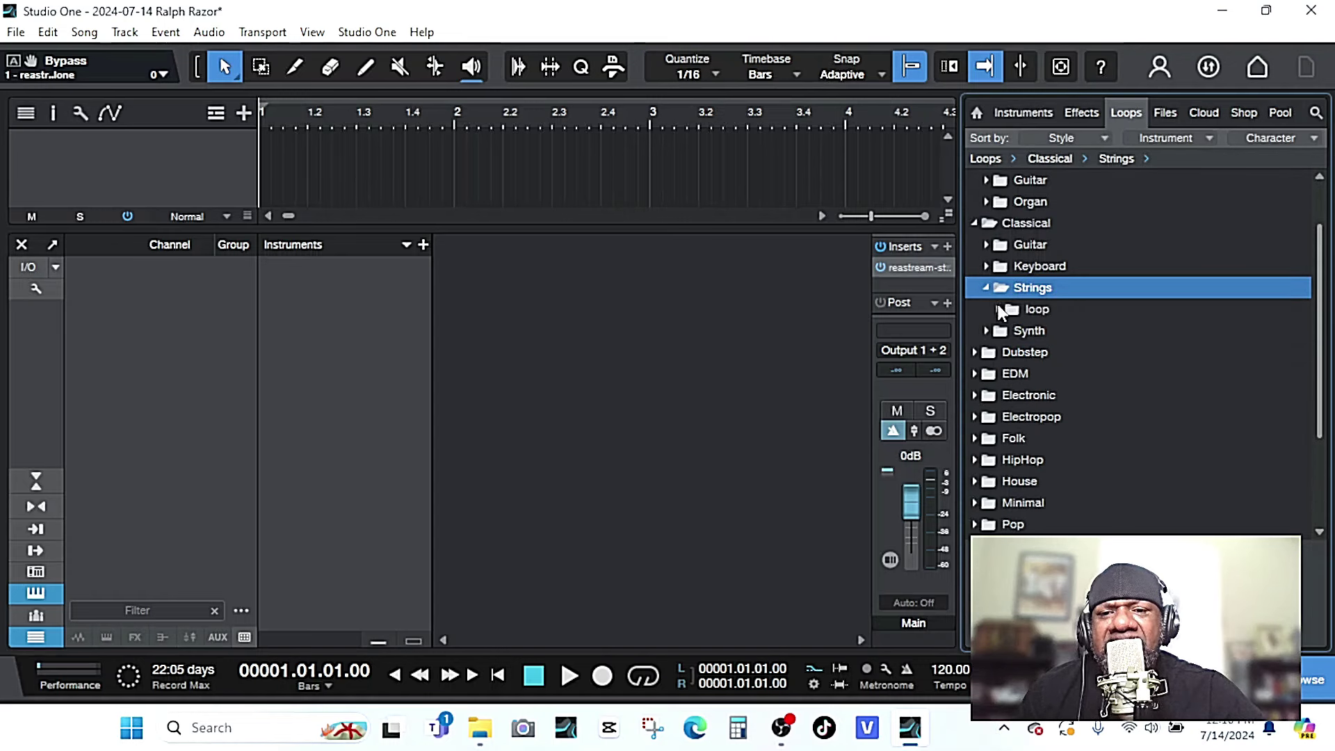
left_click(1036, 309)
left_click(1042, 373)
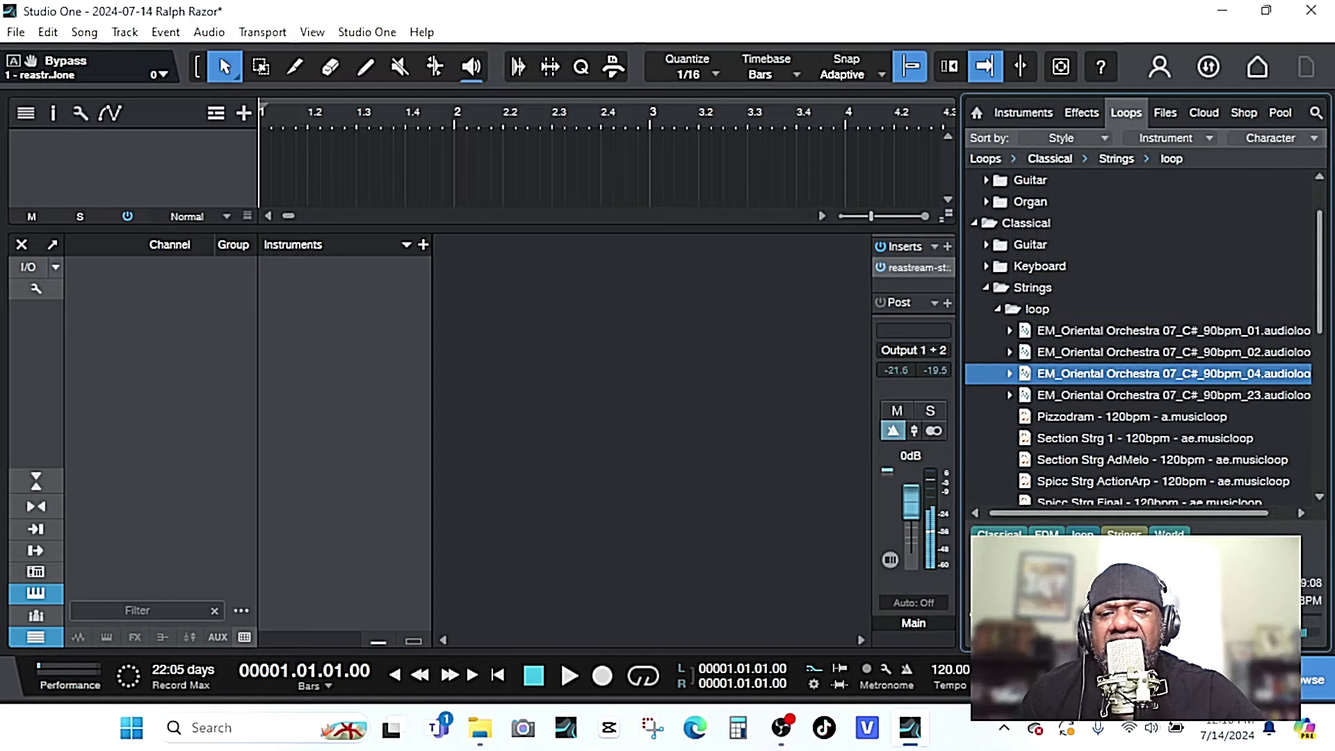
left_click(1058, 398)
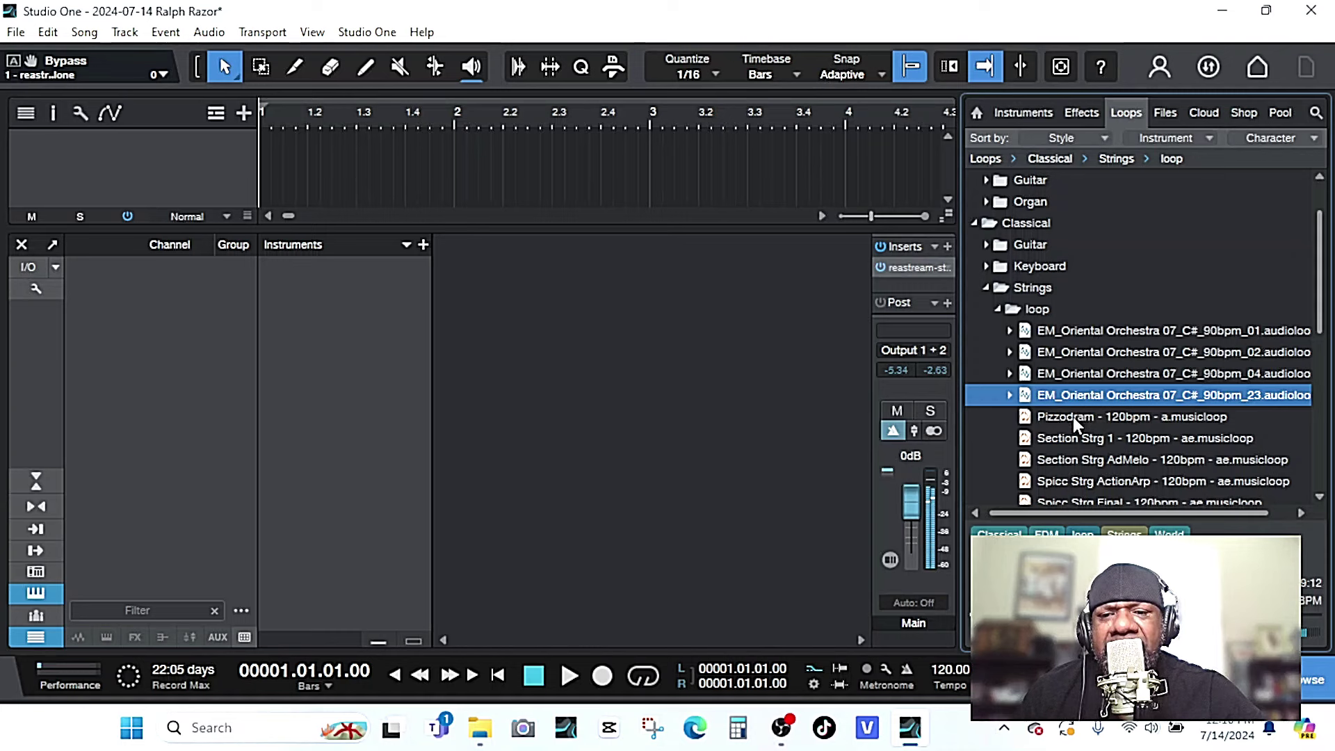
left_click(1074, 415)
left_click(1070, 436)
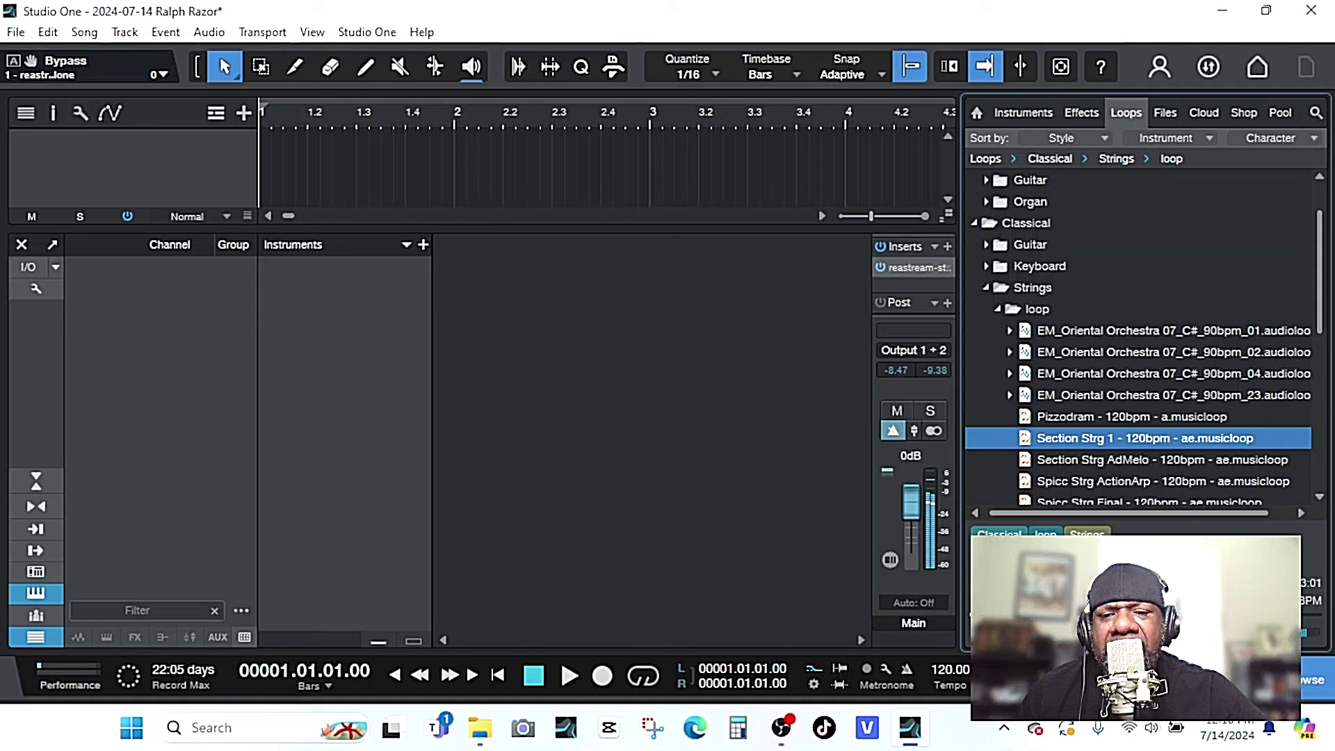
Place the "Spicc Strg JS - 120bpm - aFe" music loop on a new track at bar 1, and hide the mixer and browser.
scroll(1106, 483, "down", 2)
left_click(1090, 398)
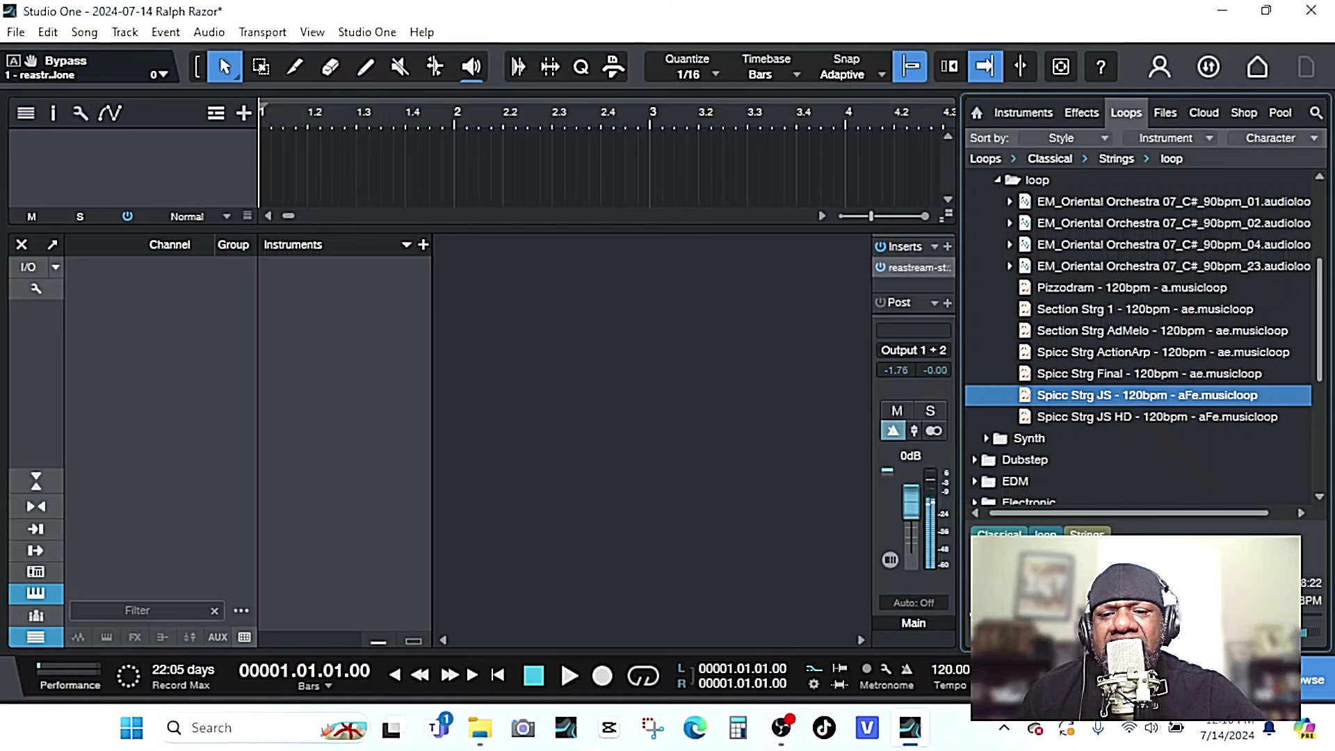
left_click_drag(1078, 402, 300, 183)
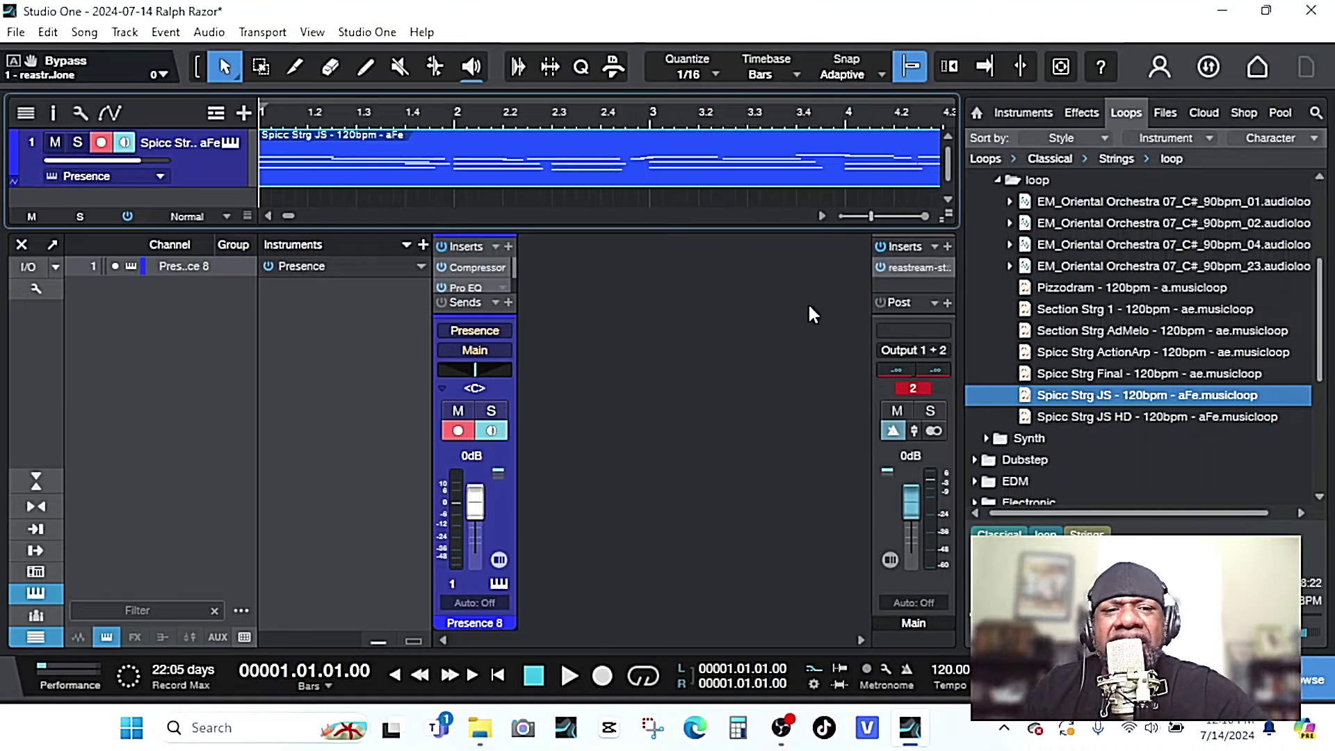
key("F3")
key("F5")
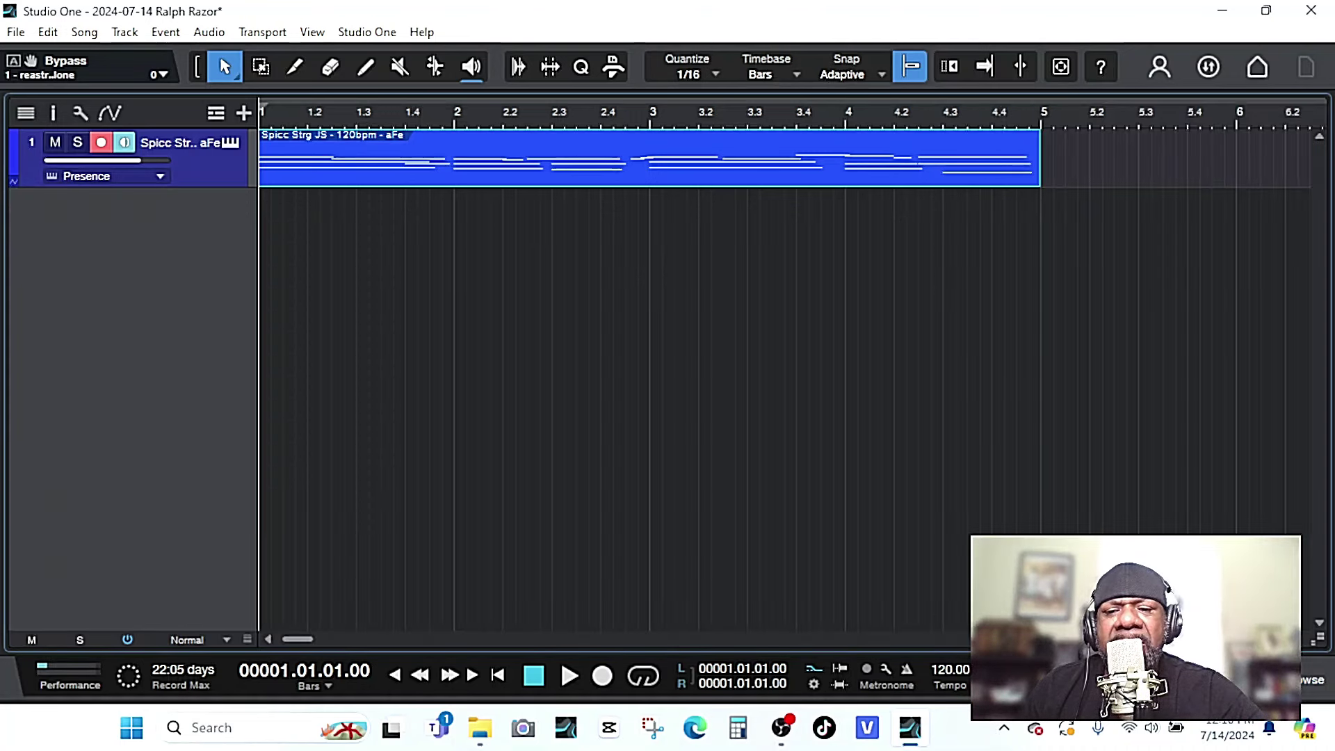
Turn on autoscroll and play back the strings loop from bar 1.
key("w")
key("w")
key("w")
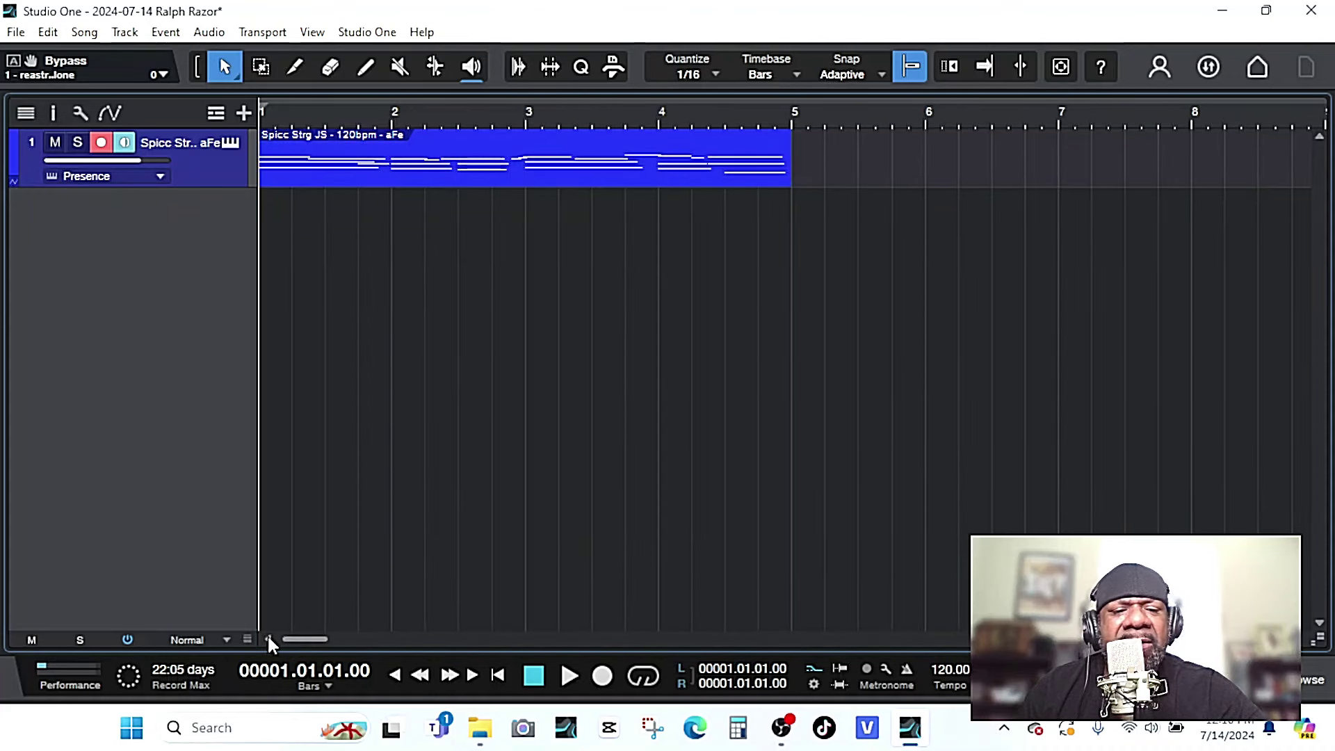
key("f")
key("space")
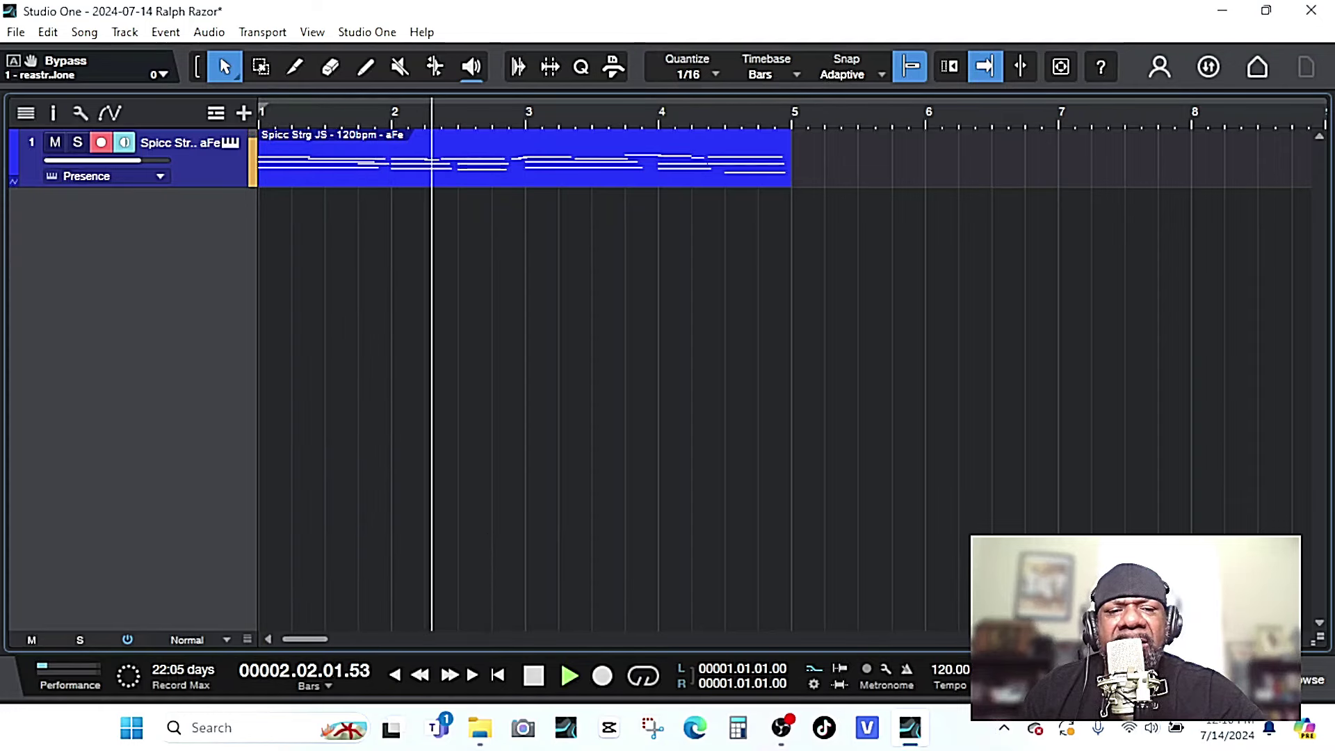
key("space")
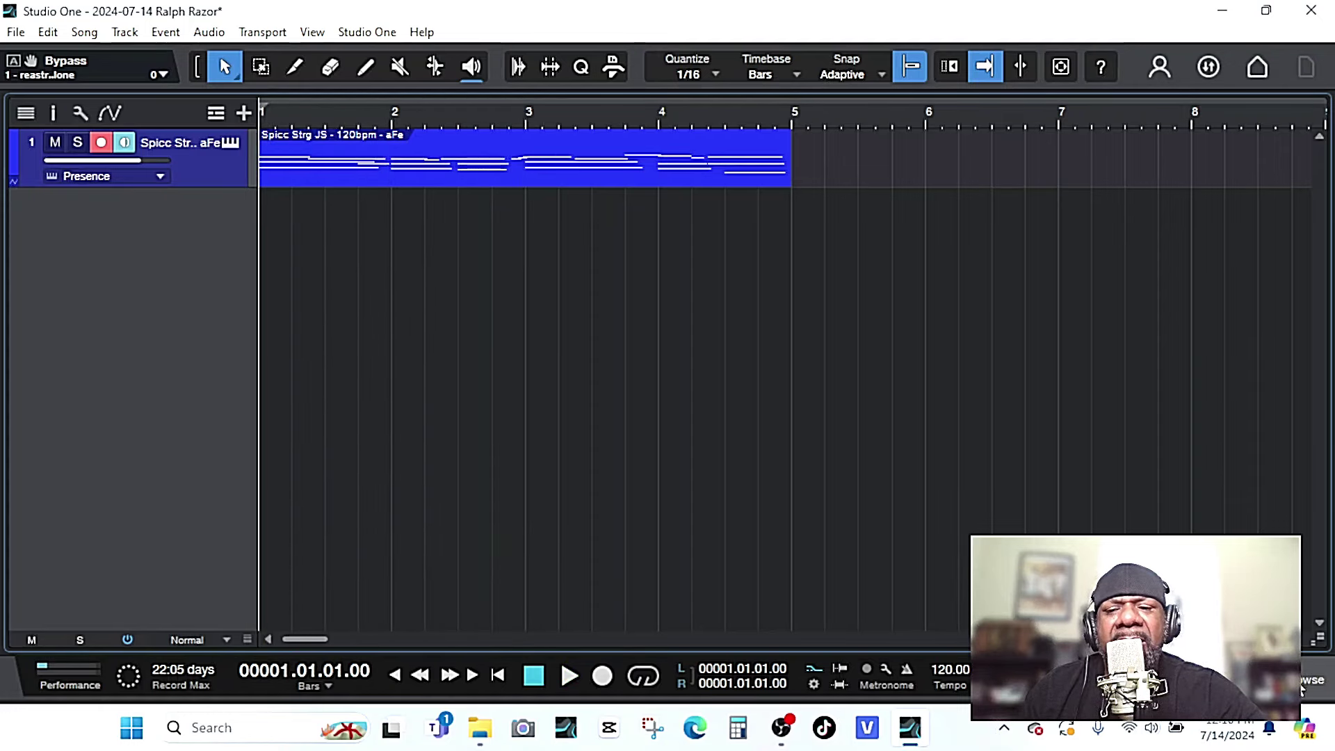
Browse the files to the Metro Boomin 21 Savage drum kit in Baby_Series, collapsing the Drum Kit - 808s folder.
key("F5")
left_click(1169, 113)
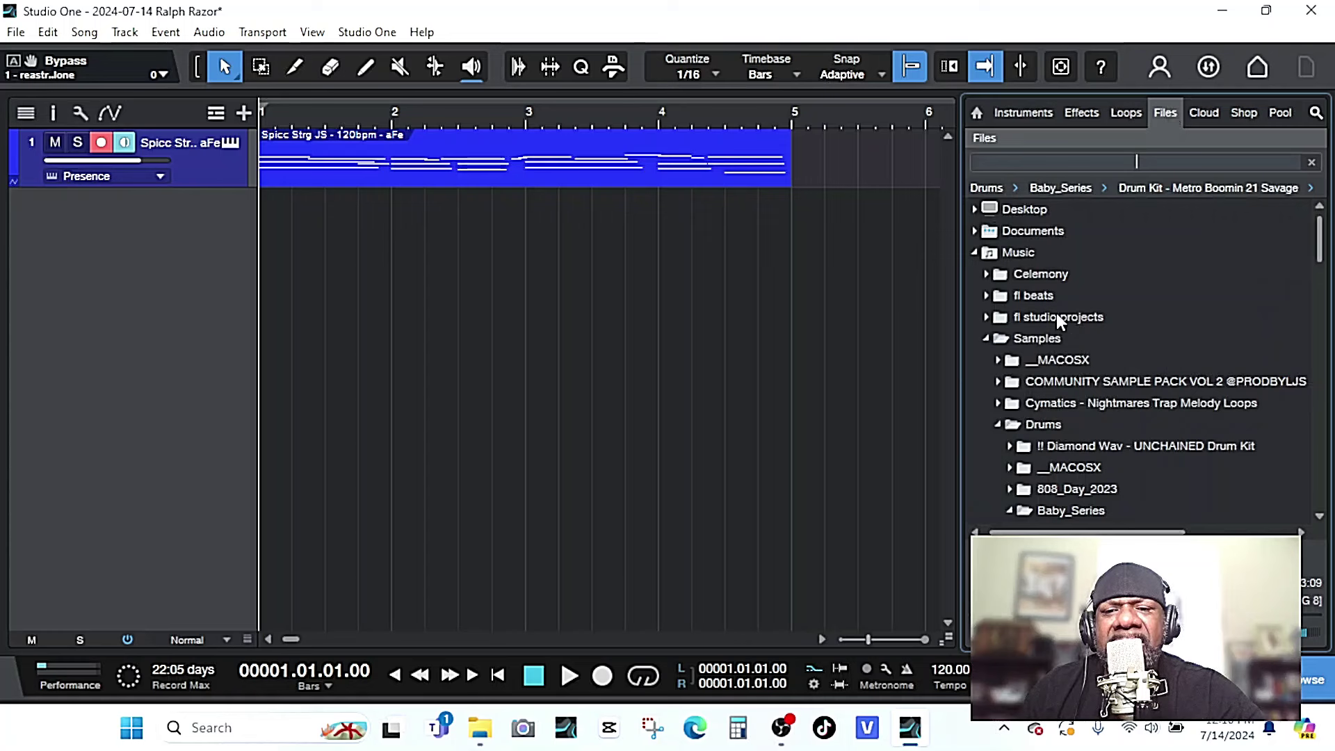
scroll(1022, 445, "down", 1)
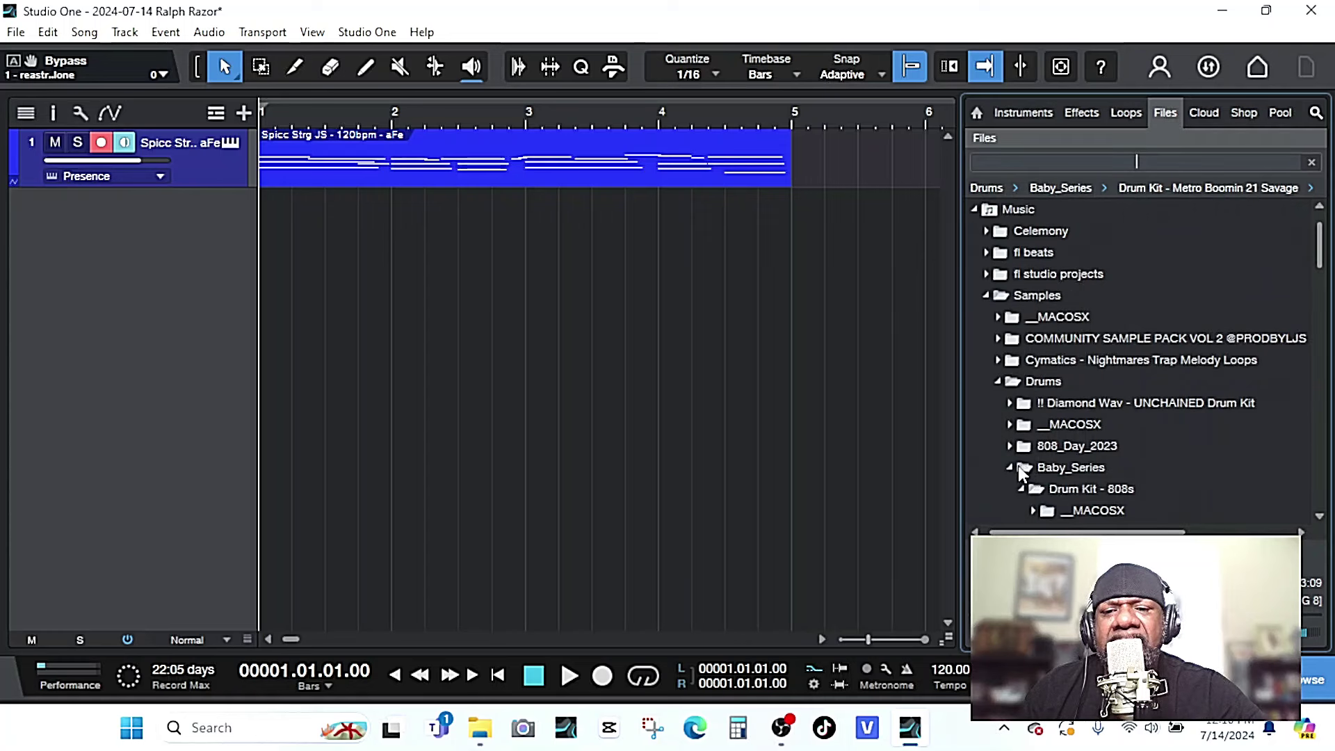
left_click(1018, 466)
left_click(1017, 467)
left_click(1020, 489)
scroll(1070, 486, "down", 2)
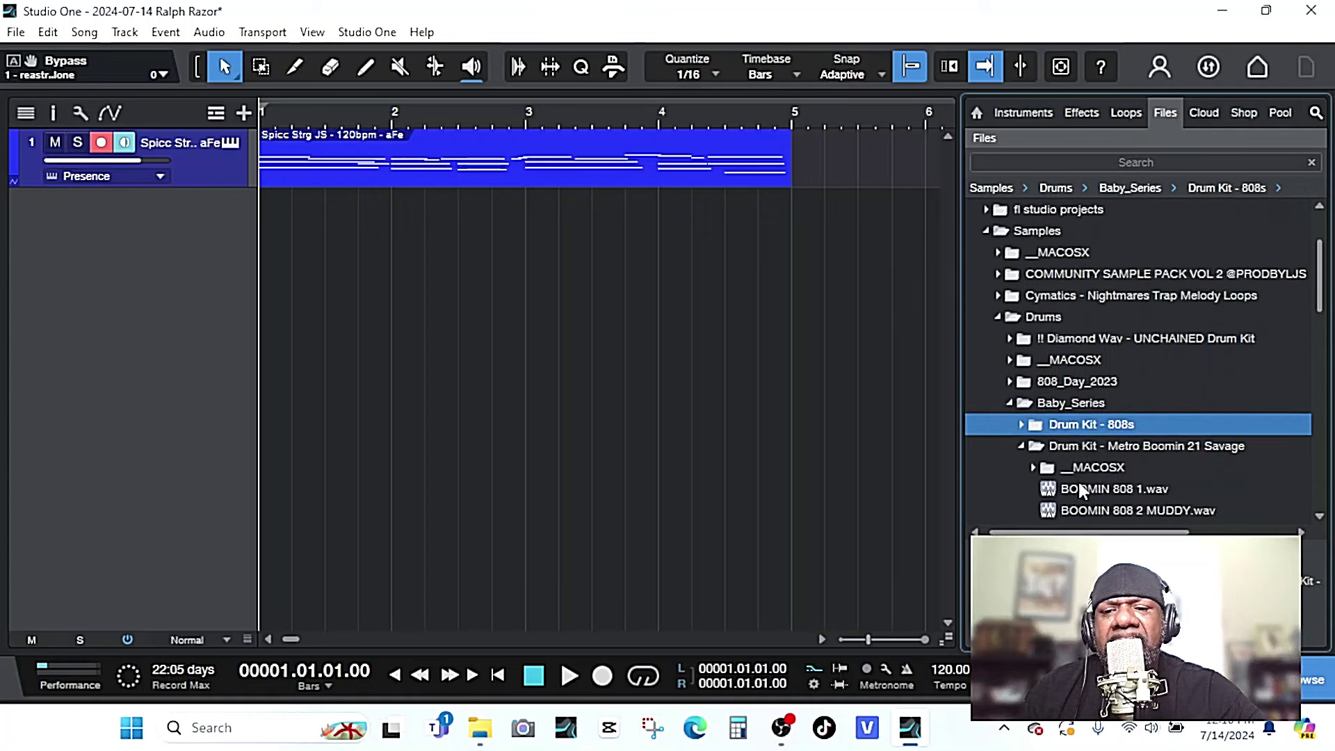
Send BOOMIN 808 1.wav to a new SampleOne instrument and close its editor.
left_click(1113, 488)
scroll(1113, 467, "down", 1)
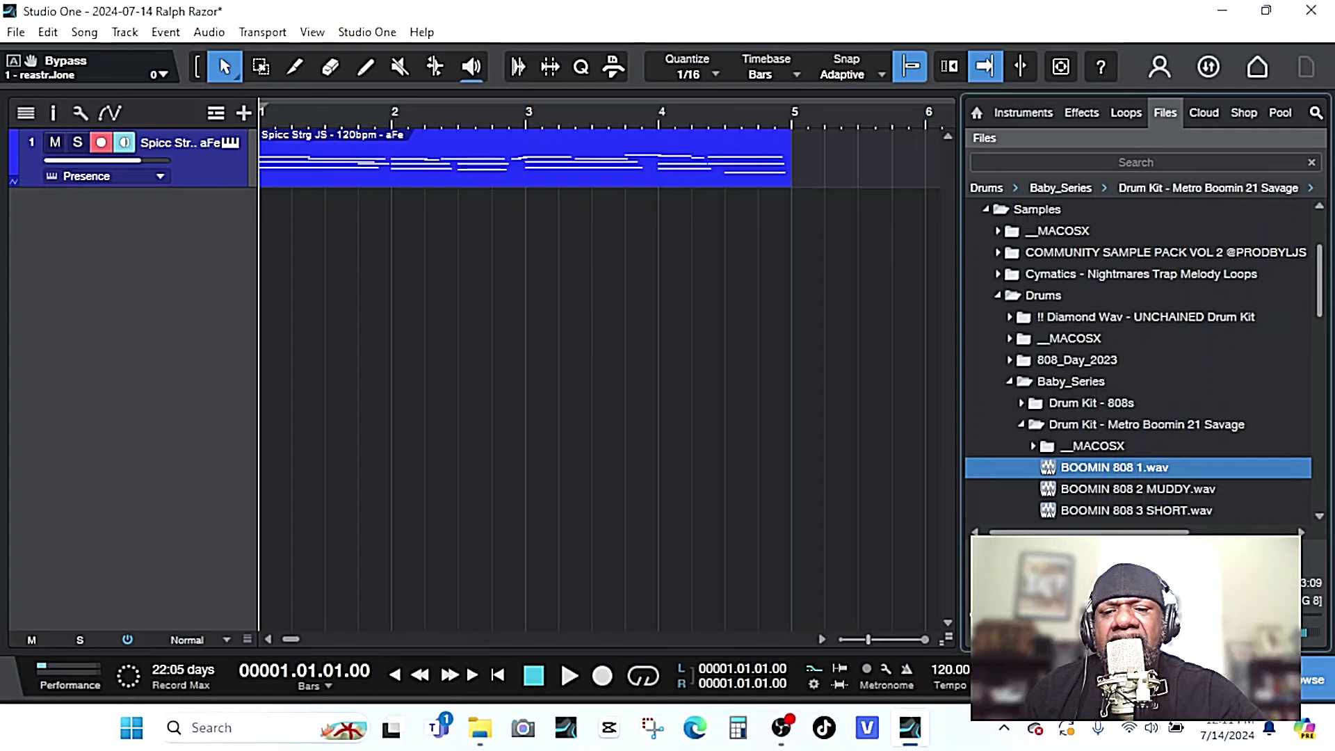
right_click(1095, 467)
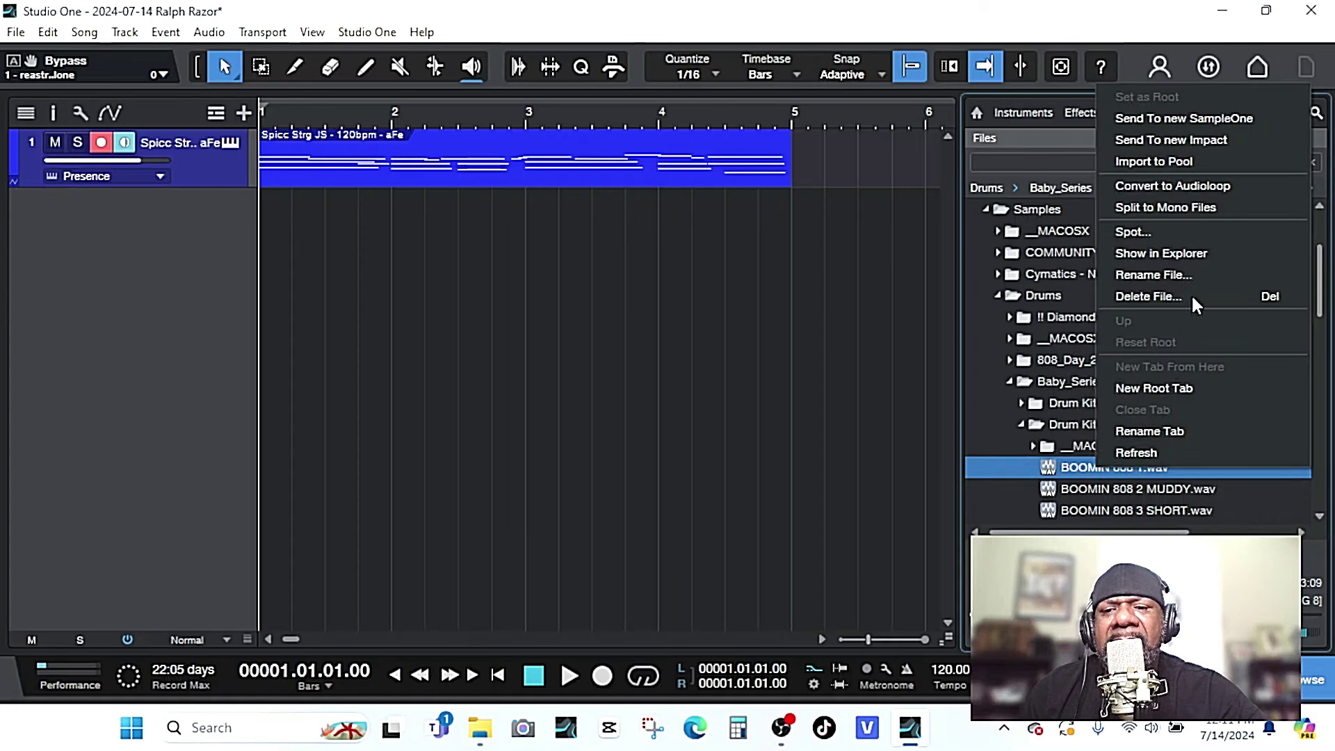
left_click(1167, 115)
left_click(1113, 9)
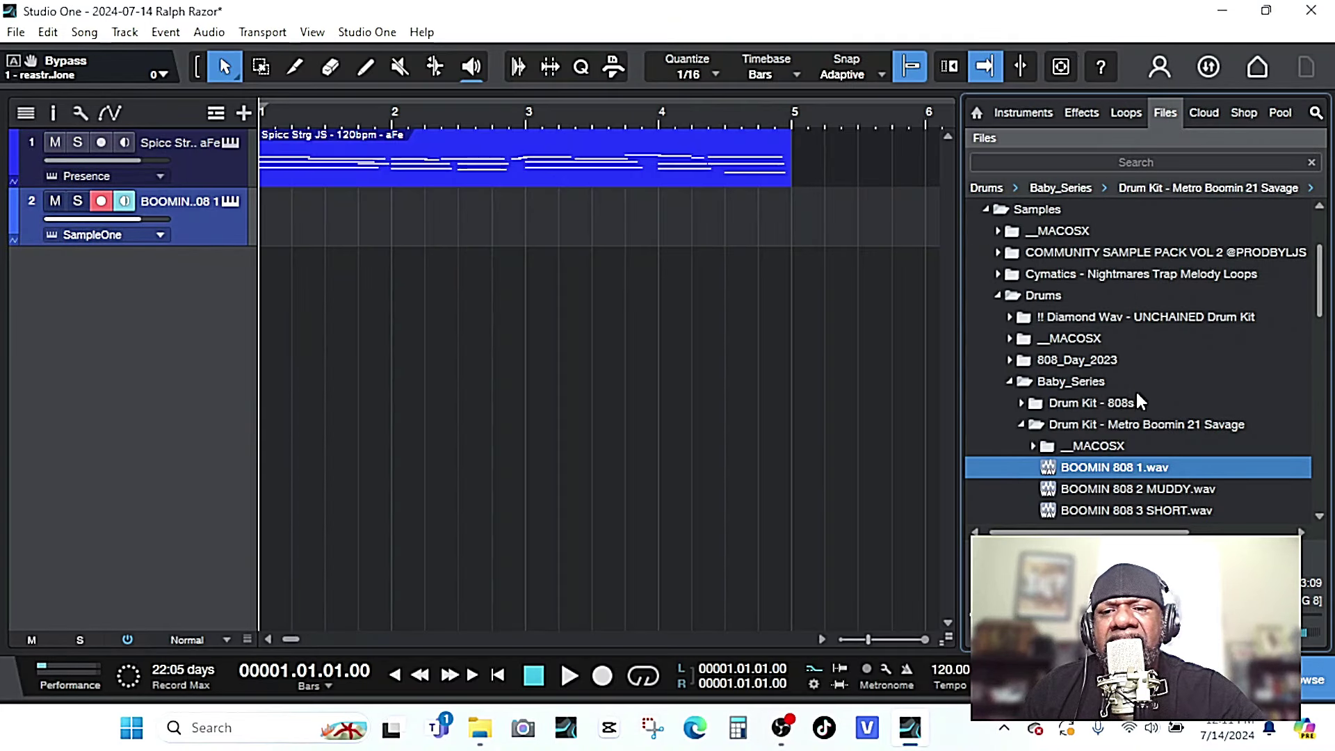
Send BOOMIN CLAP 2.wav to a new SampleOne instrument and close its editor.
scroll(1136, 390, "down", 6)
left_click(1113, 445)
right_click(1074, 438)
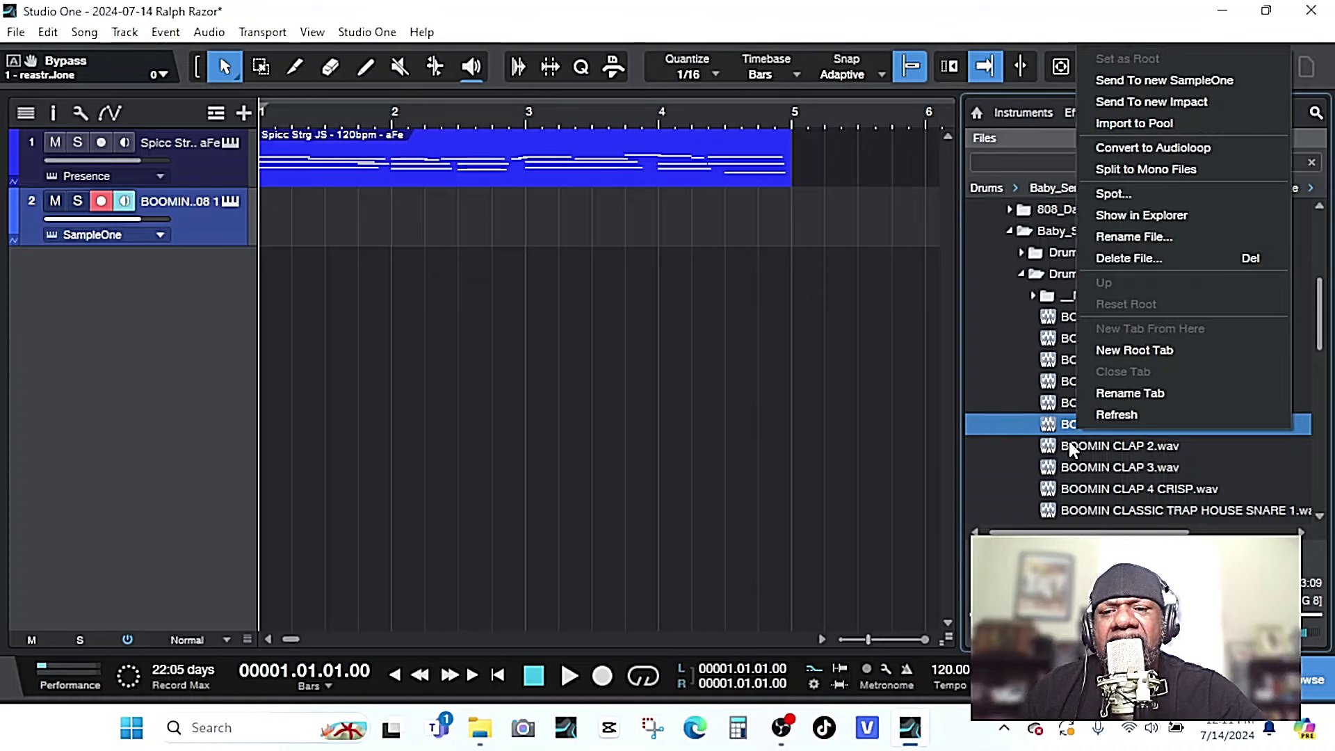
left_click(1068, 445)
right_click(1068, 450)
left_click(1193, 106)
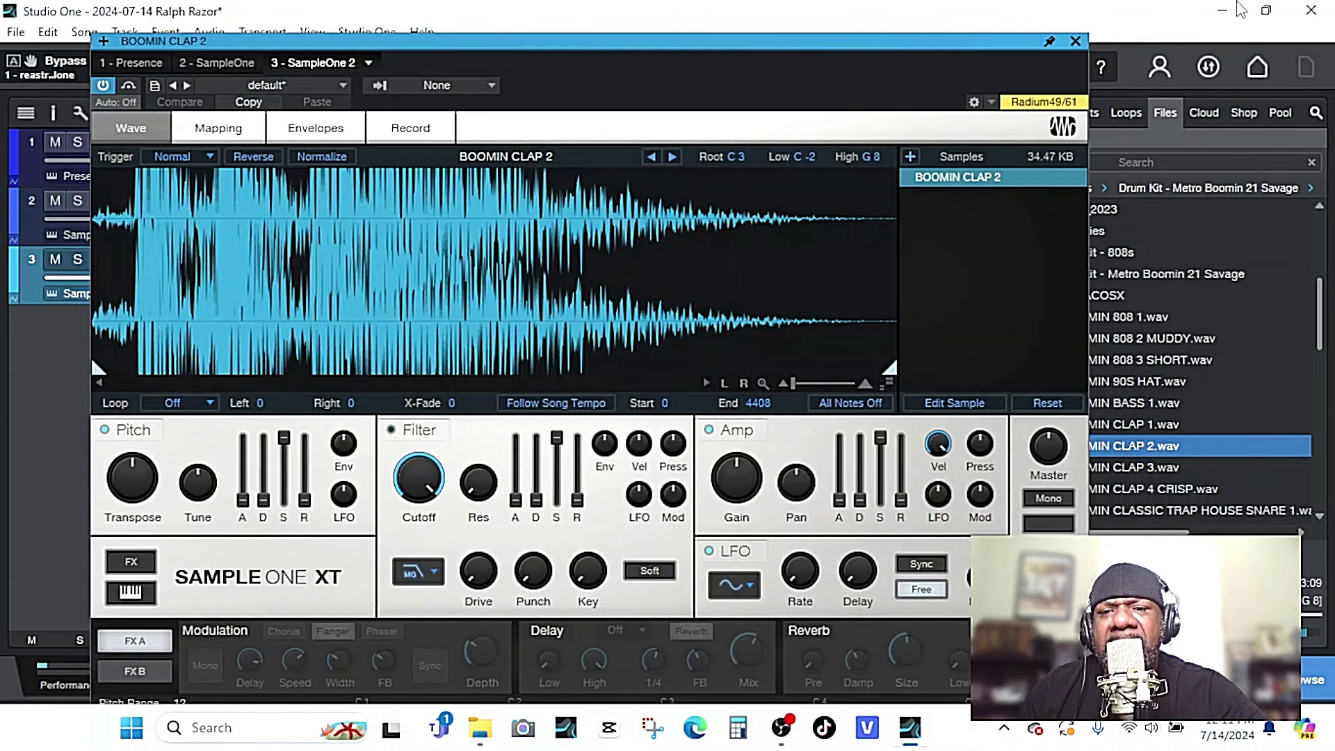
left_click(1079, 34)
Send BOOMIN CLASSIC TRAP HOUSE SNARE 2.wav to a new SampleOne instrument and close its editor.
scroll(1187, 377, "down", 3)
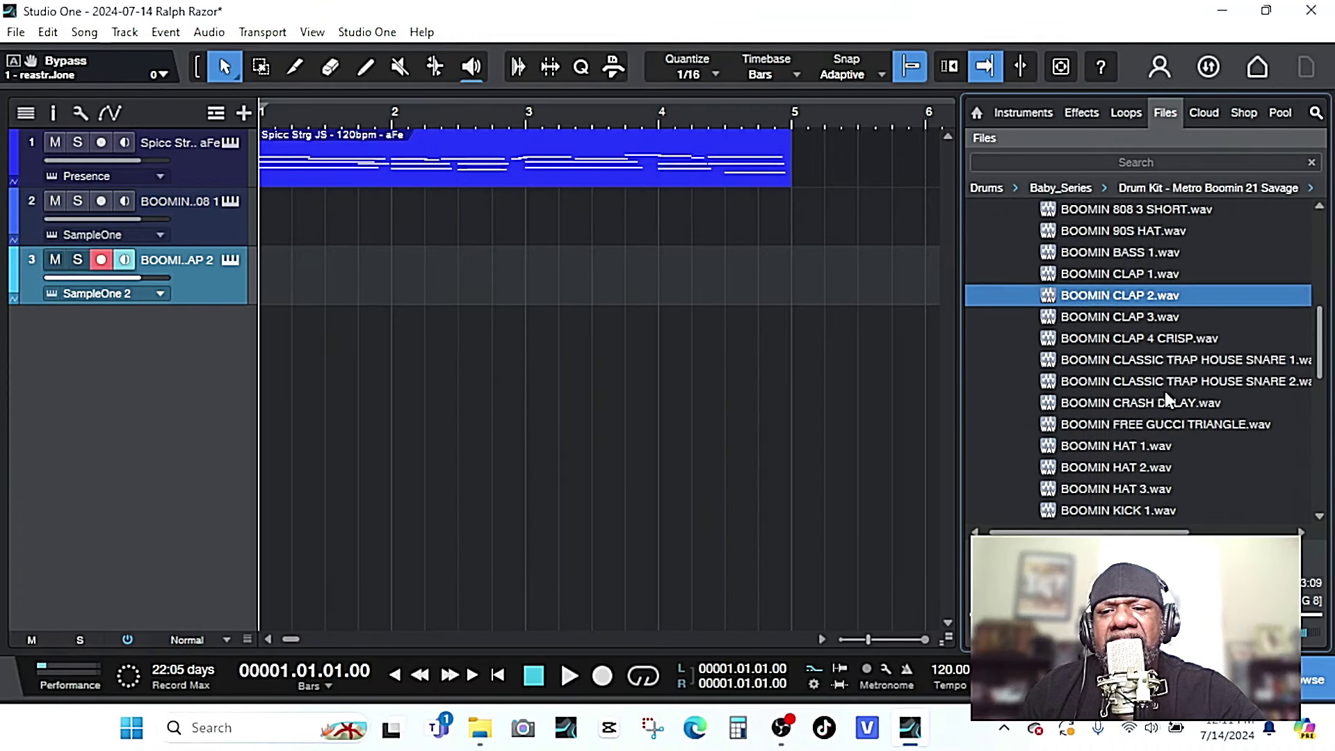
left_click(1166, 338)
right_click(1165, 338)
left_click(1129, 357)
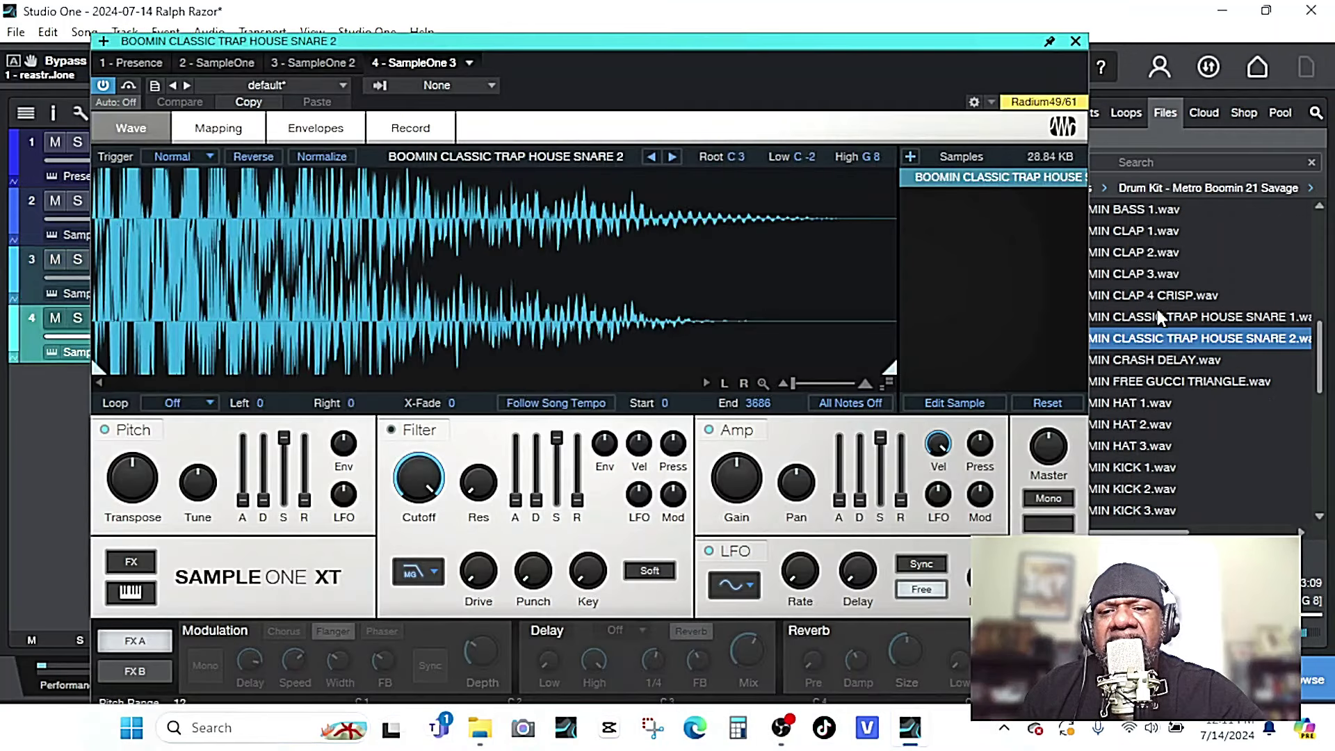
left_click(1075, 41)
Audition the kick samples and send BOOMIN KICK 2.wav to a new SampleOne instrument, closing its editor.
left_click(1075, 473)
left_click(1107, 489)
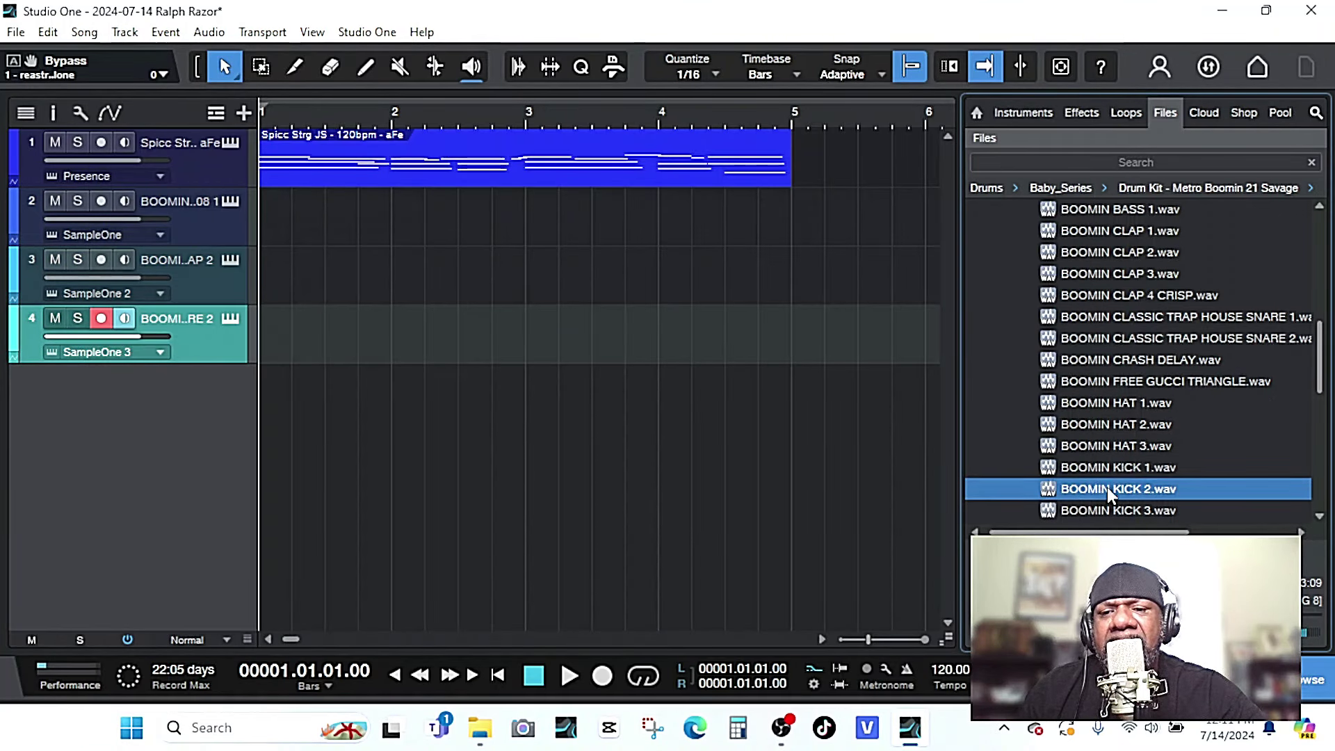
left_click(1100, 508)
left_click(1103, 490)
right_click(1103, 489)
left_click(1171, 146)
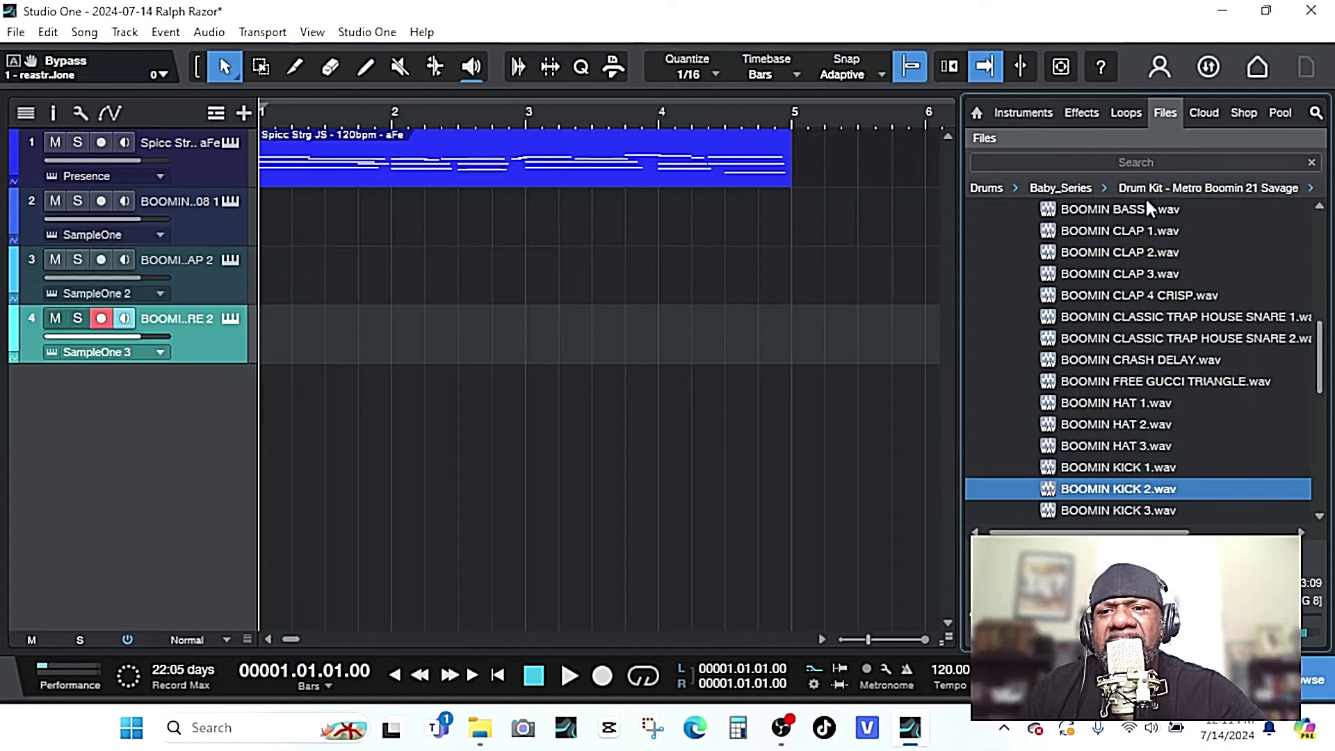
left_click(1075, 41)
Audition the rimshot, open hat and hat samples, and send BOOMIN HAT 1.wav to a new SampleOne instrument, closing its editor.
scroll(1126, 403, "down", 3)
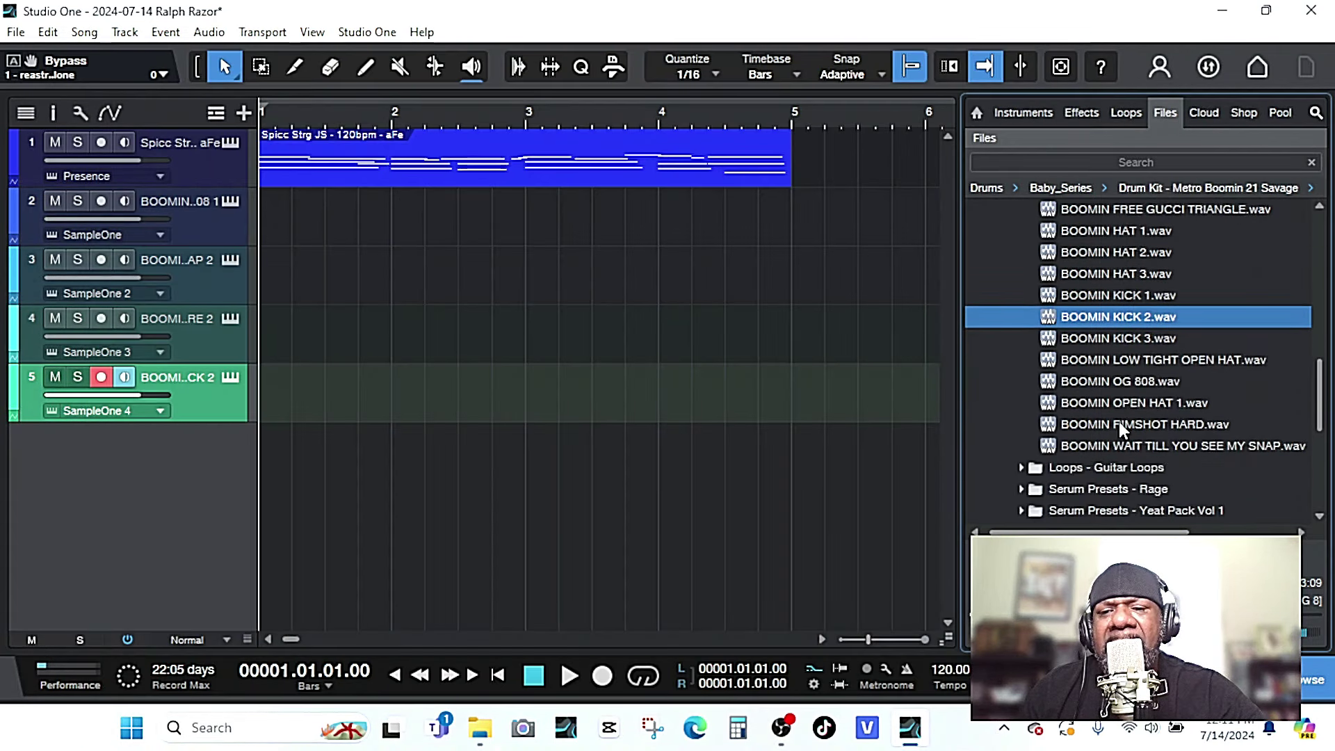
left_click(1109, 424)
left_click(1099, 359)
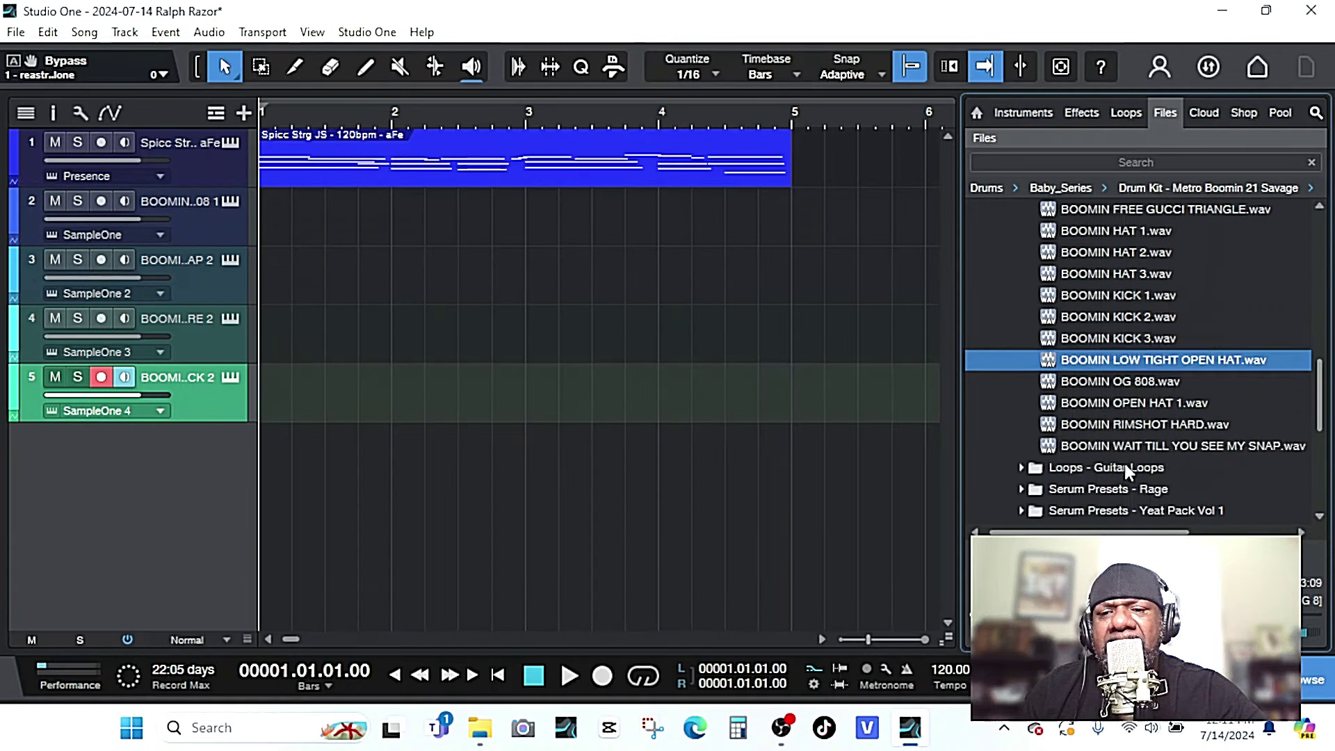
left_click(1154, 406)
left_click(1140, 382)
left_click(1116, 253)
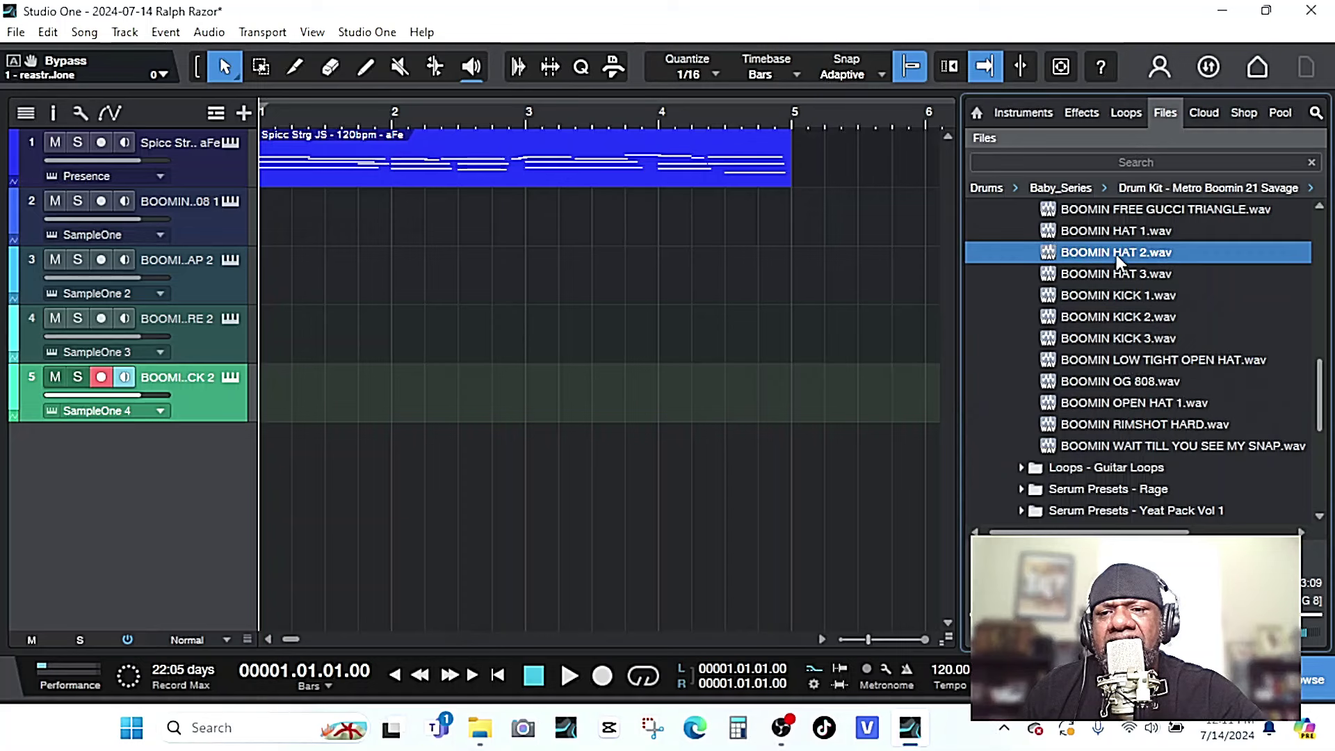
left_click(1126, 274)
left_click(1109, 231)
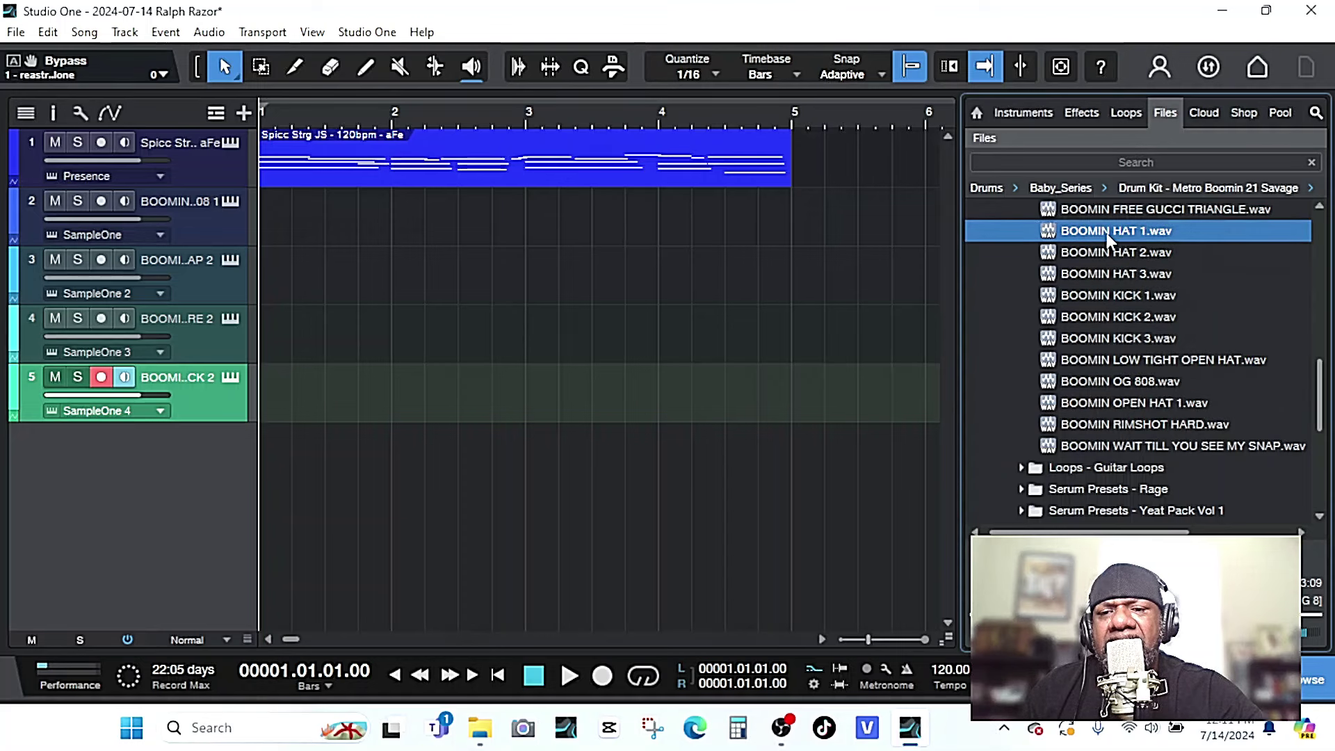
right_click(1107, 232)
left_click(1150, 261)
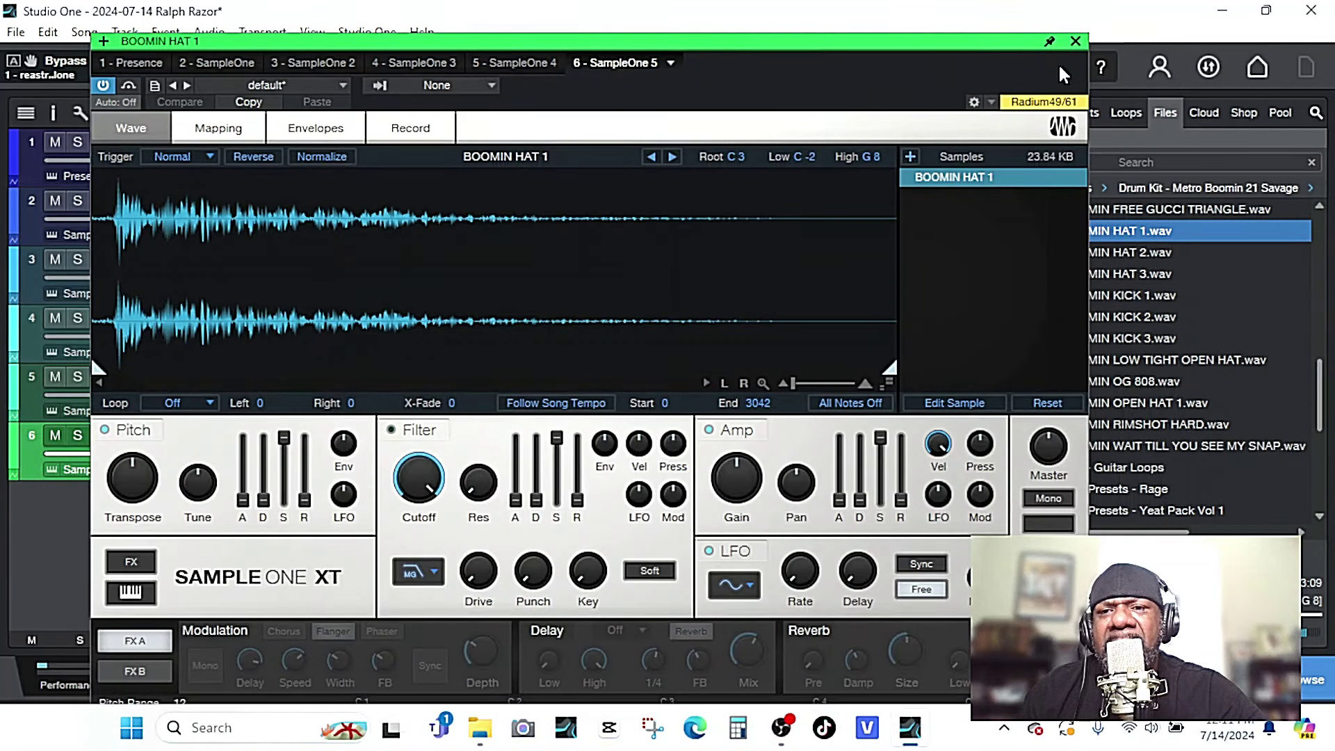
left_click(1075, 42)
Send BOOMIN OPEN HAT 1.wav to a new SampleOne instrument, then close its editor and the browser.
left_click(1126, 404)
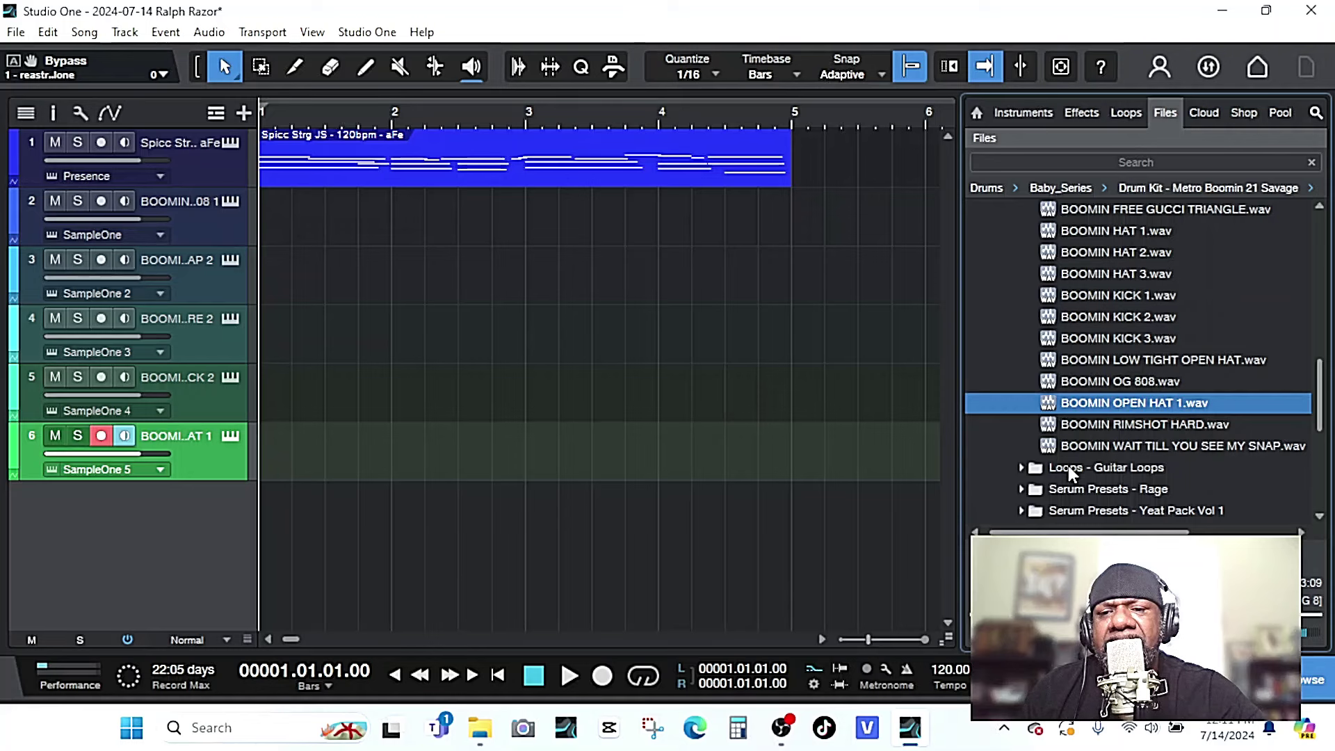
right_click(1084, 408)
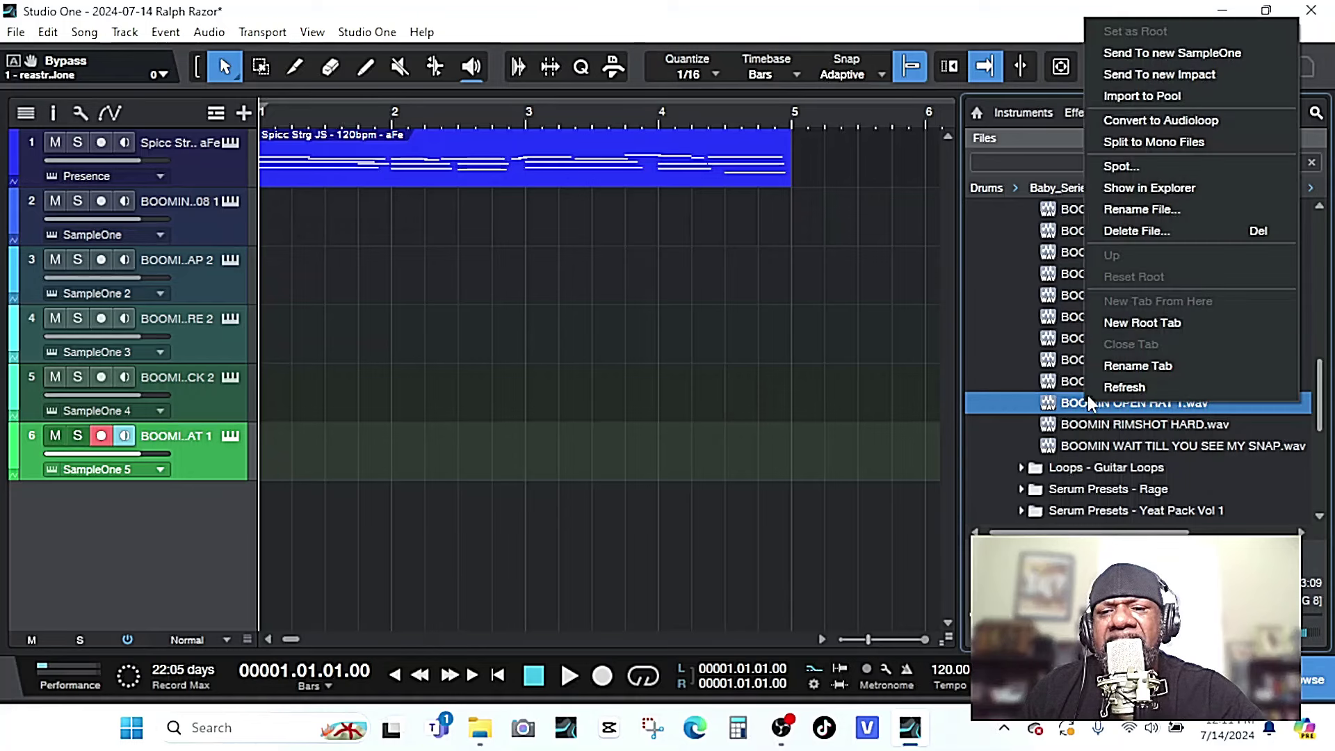
left_click(1162, 53)
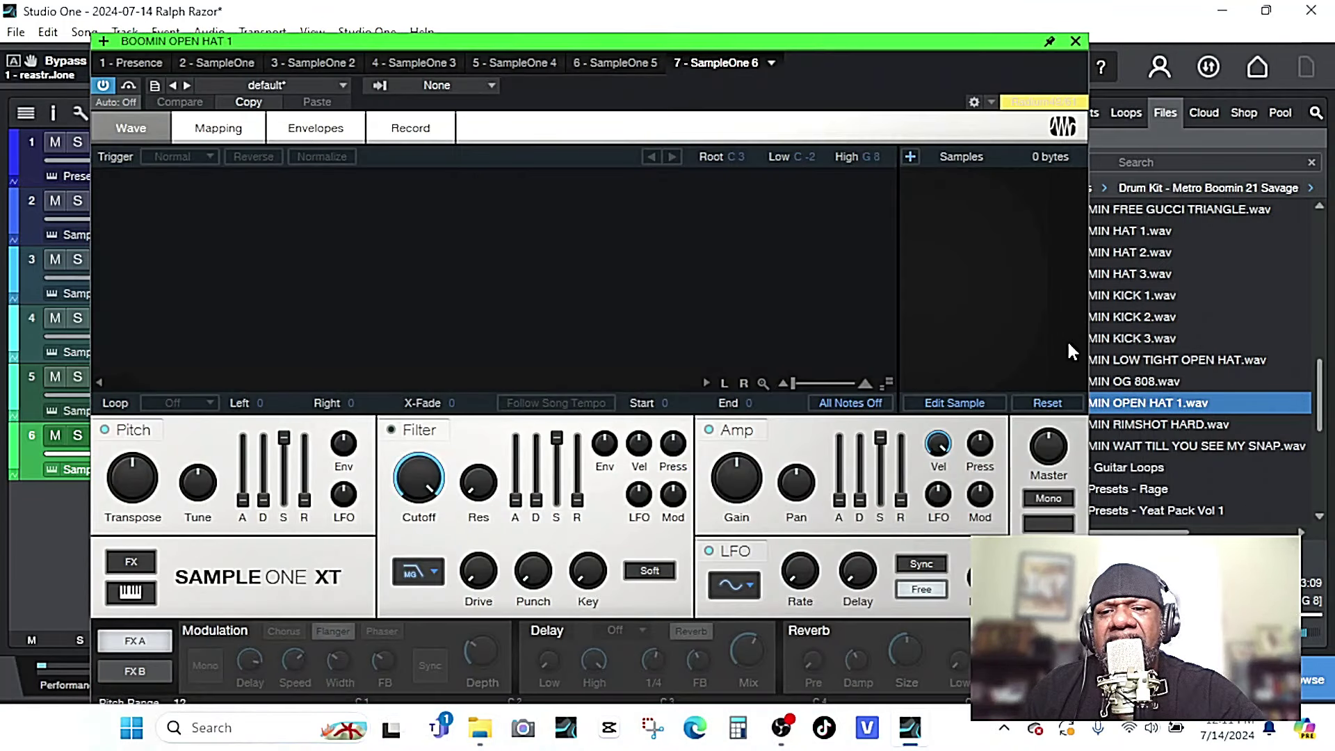
left_click(1076, 43)
key("F5")
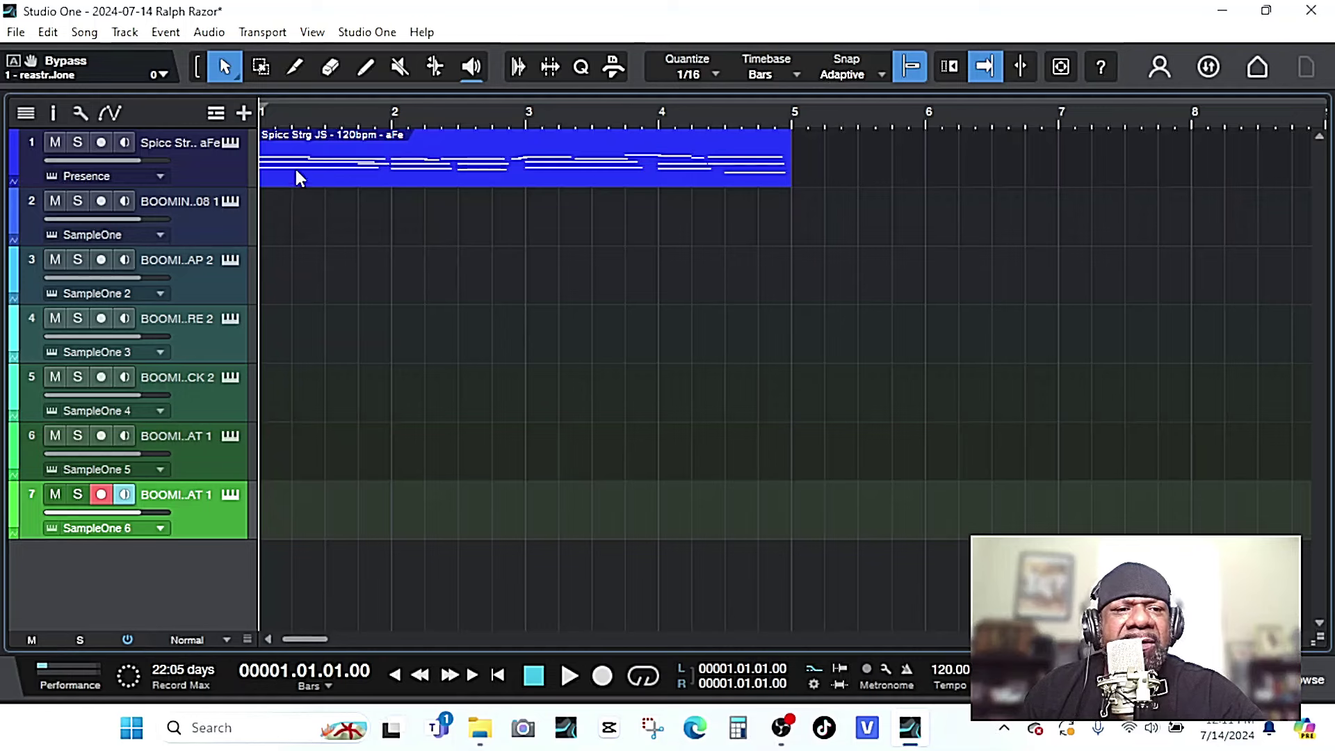
Draw empty two-bar parts on the 808, clap, snare and kick tracks, setting the quantize to 1/4 along the way.
key("5")
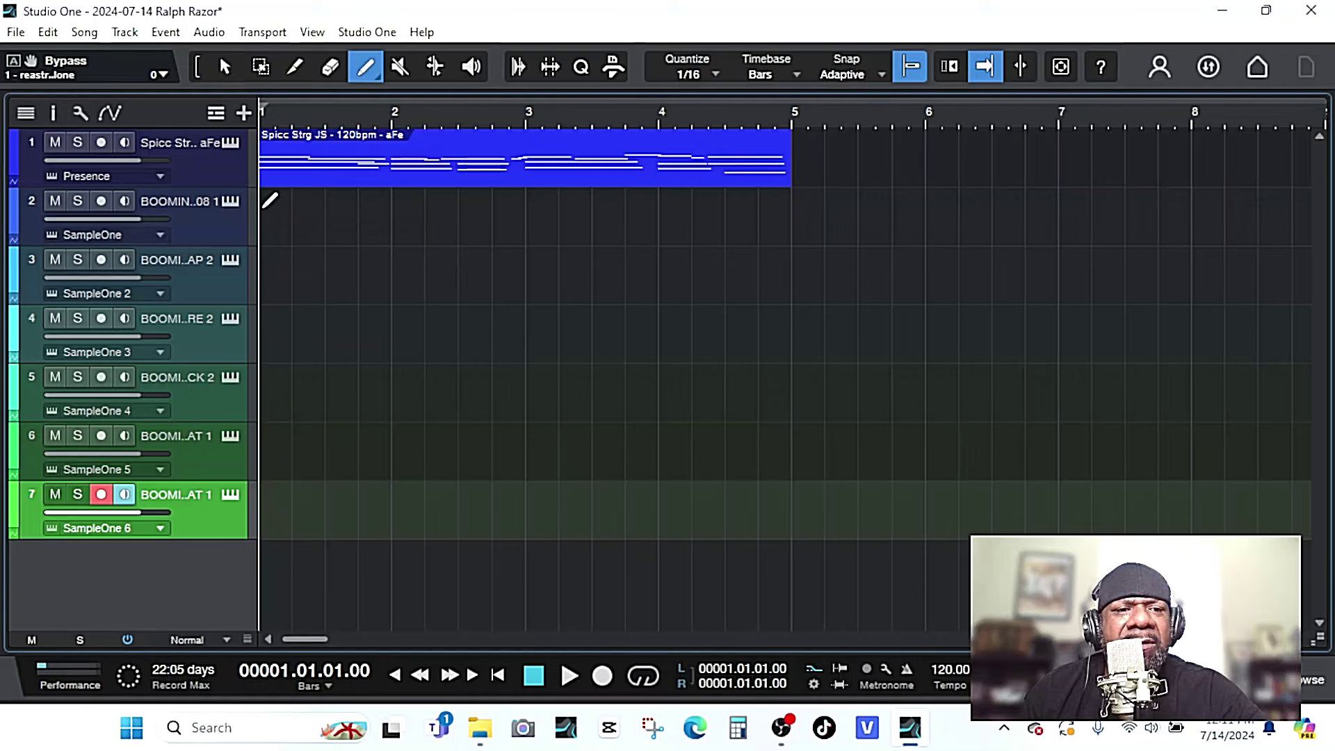
left_click_drag(263, 207, 526, 211)
left_click_drag(269, 265, 525, 271)
left_click(715, 73)
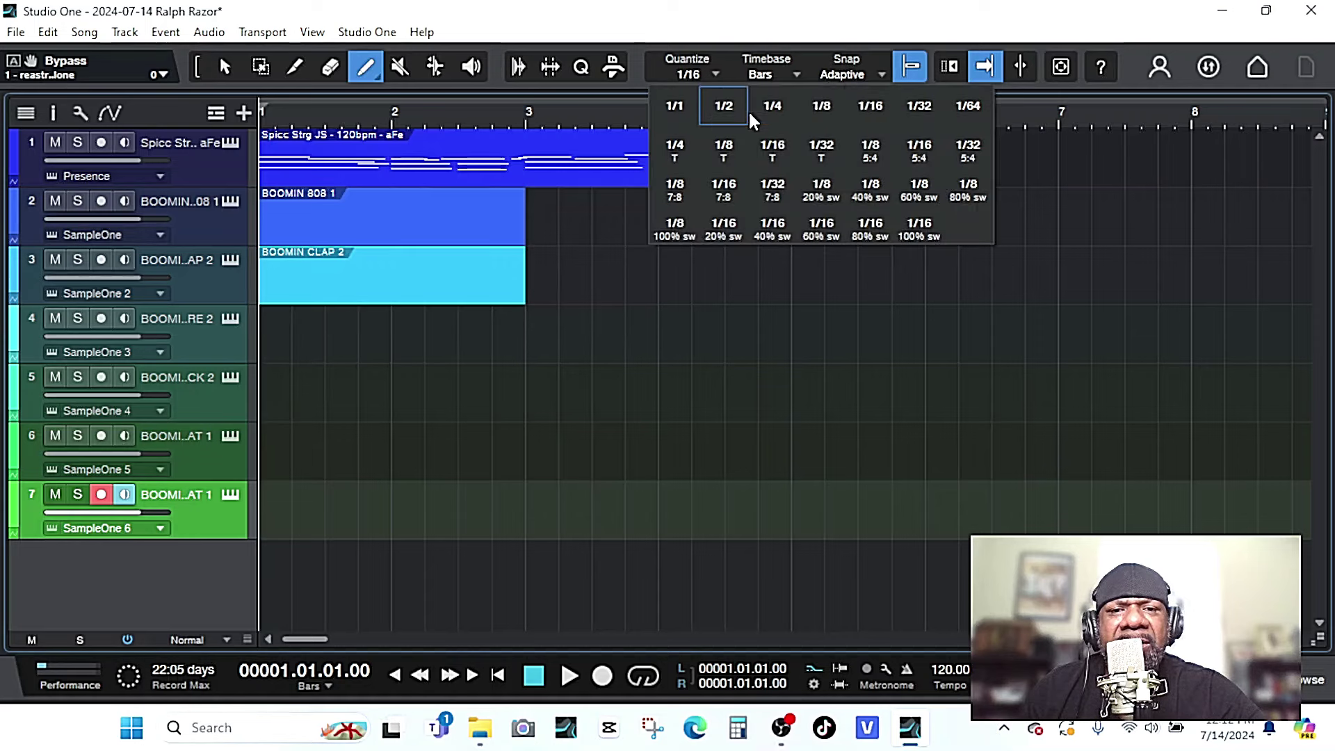
left_click(773, 106)
mouse_move(269, 347)
left_mouse_down()
mouse_move(527, 341)
mouse_move(257, 379)
left_mouse_up()
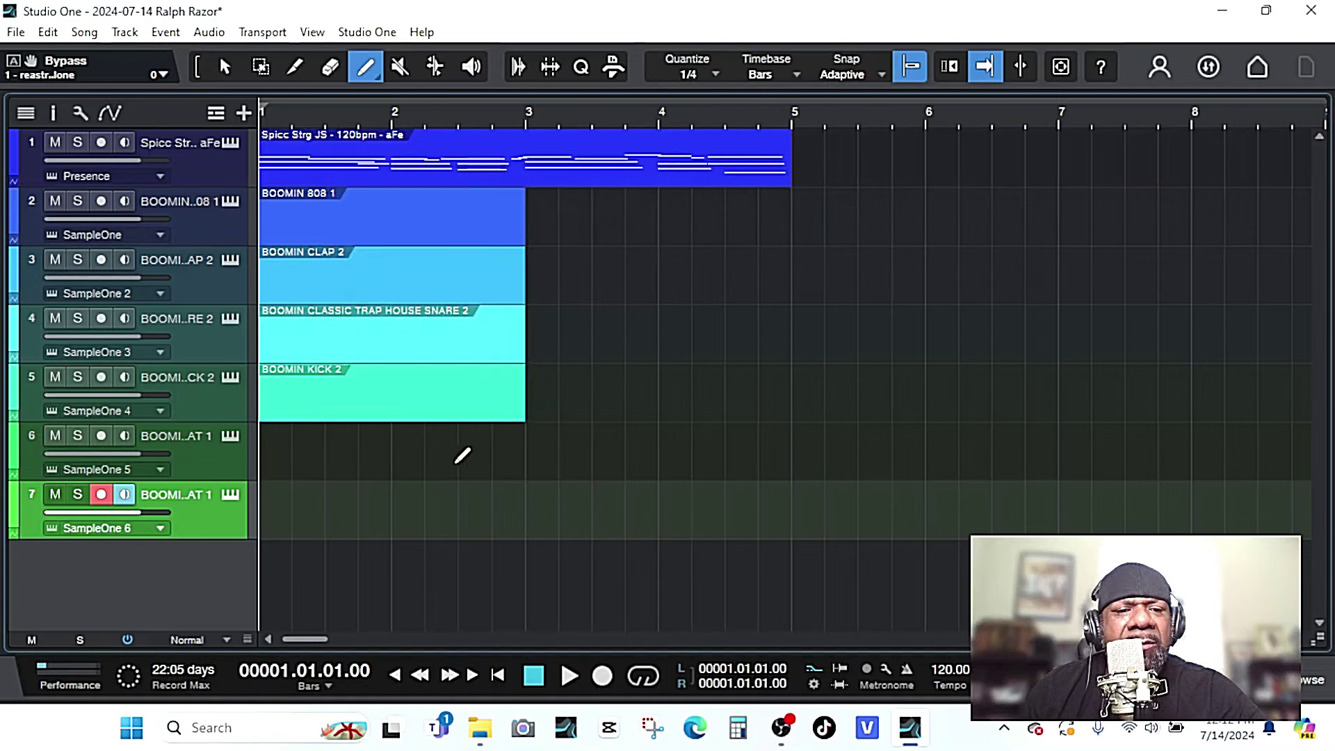
Draw empty two-bar parts on the hat and open hat tracks, undoing the hat part that is drawn too short.
left_click_drag(497, 453, 240, 452)
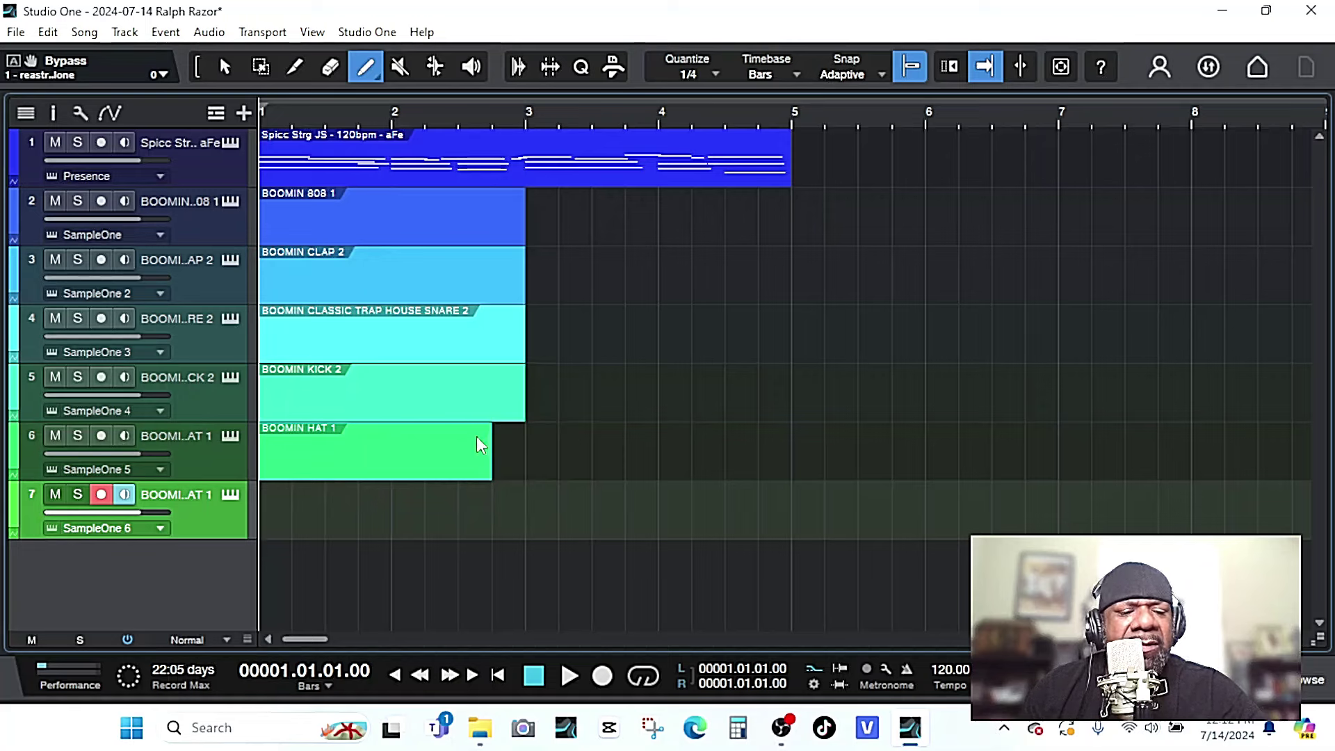
key("ctrl+z")
left_click_drag(525, 439, 153, 448)
left_click_drag(527, 498, 185, 498)
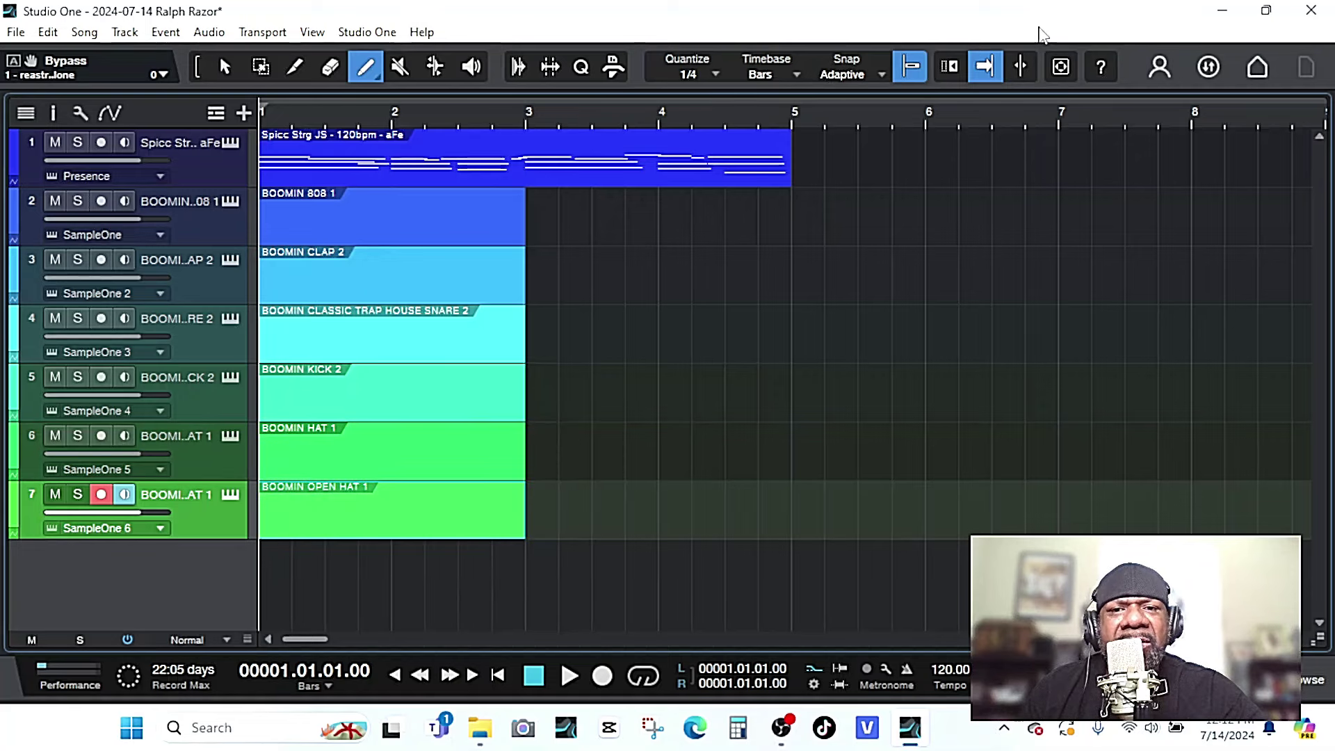
Set the arrangement quantize to 1/8 and switch back to the Arrow tool.
left_click(712, 75)
left_click(823, 105)
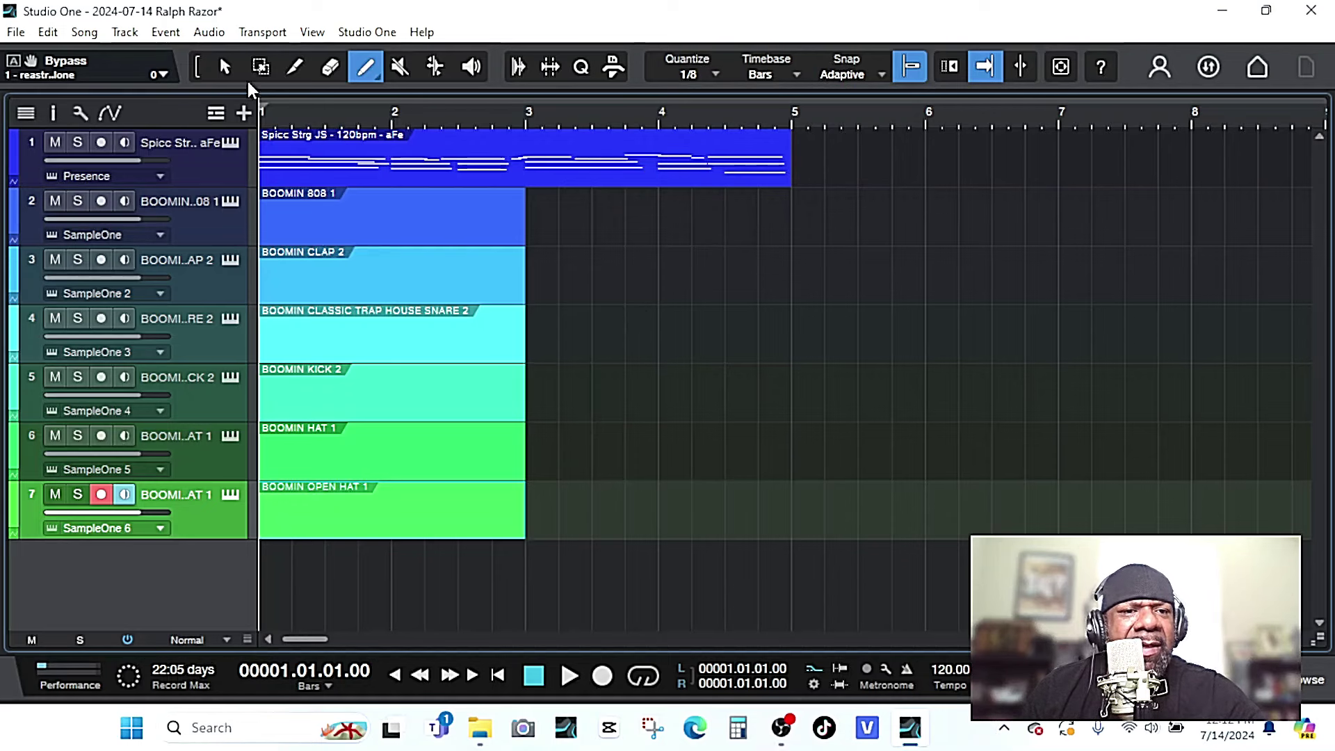
left_click(227, 67)
Close the note editor opened for the BOOMIN HAT 1 part and convert that part to a pattern.
double_click(304, 449)
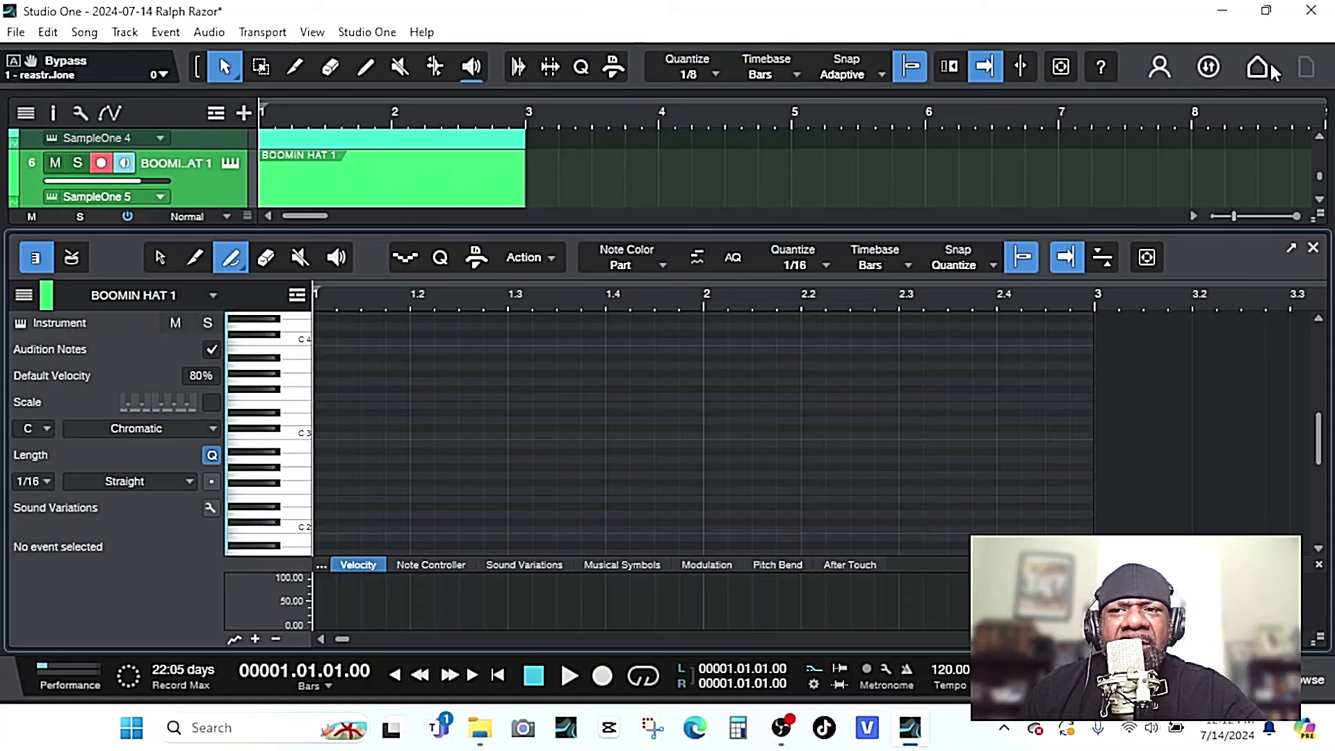
left_click(1313, 250)
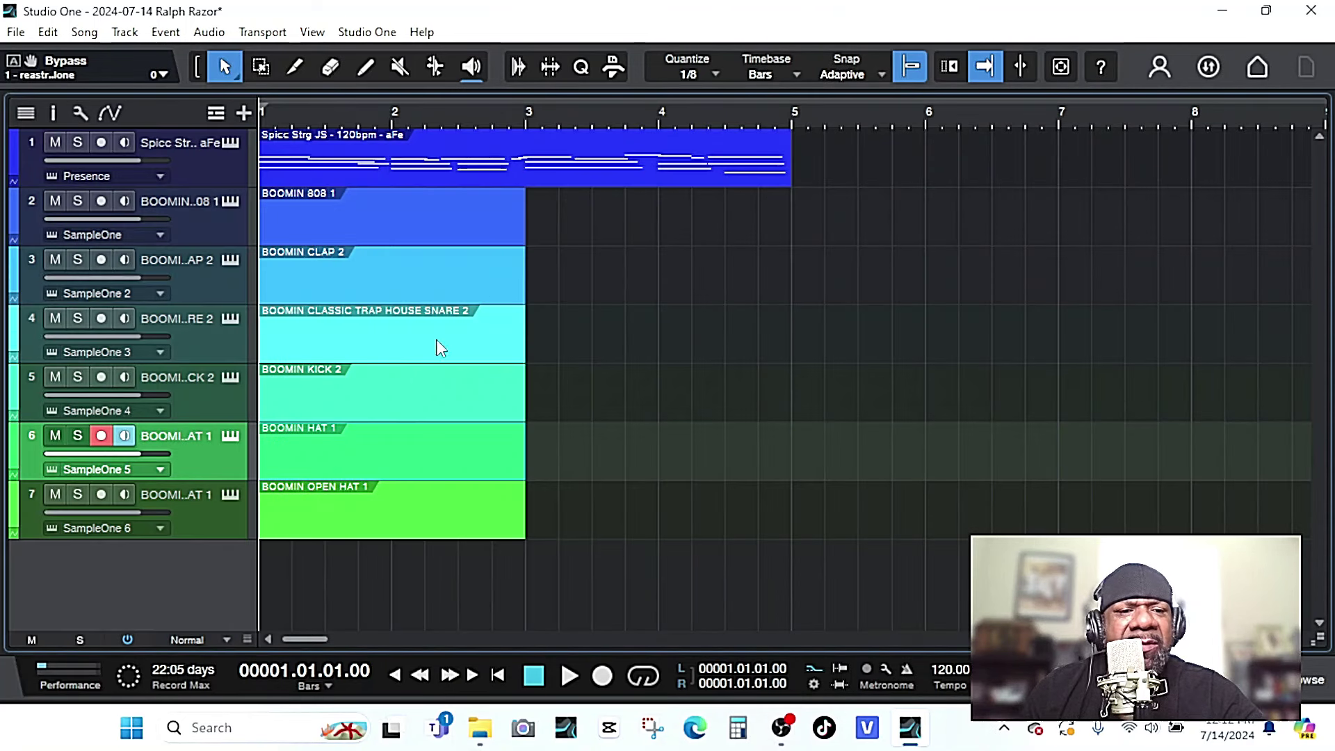
right_click(308, 427)
key("Escape")
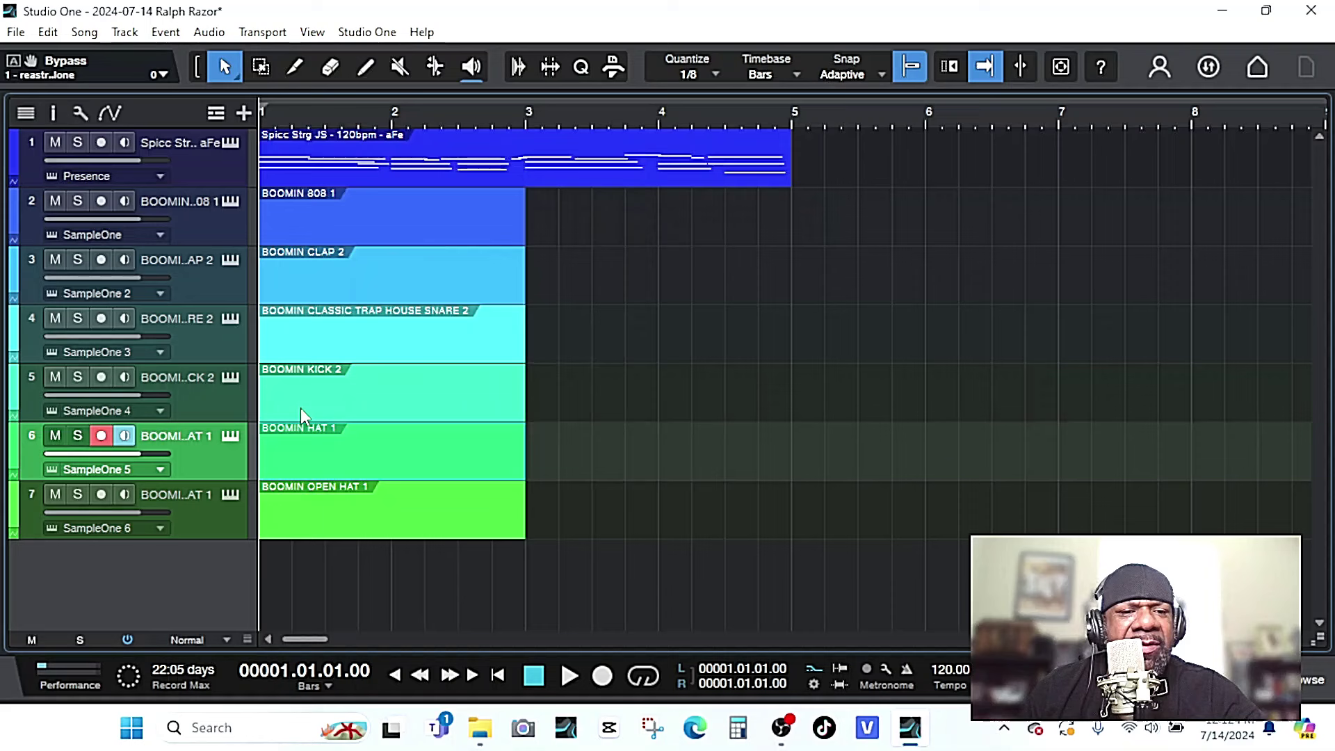
Enter hat hits on every odd step plus step 12 of the C#3 row, play the pattern and close its editor.
double_click(267, 438)
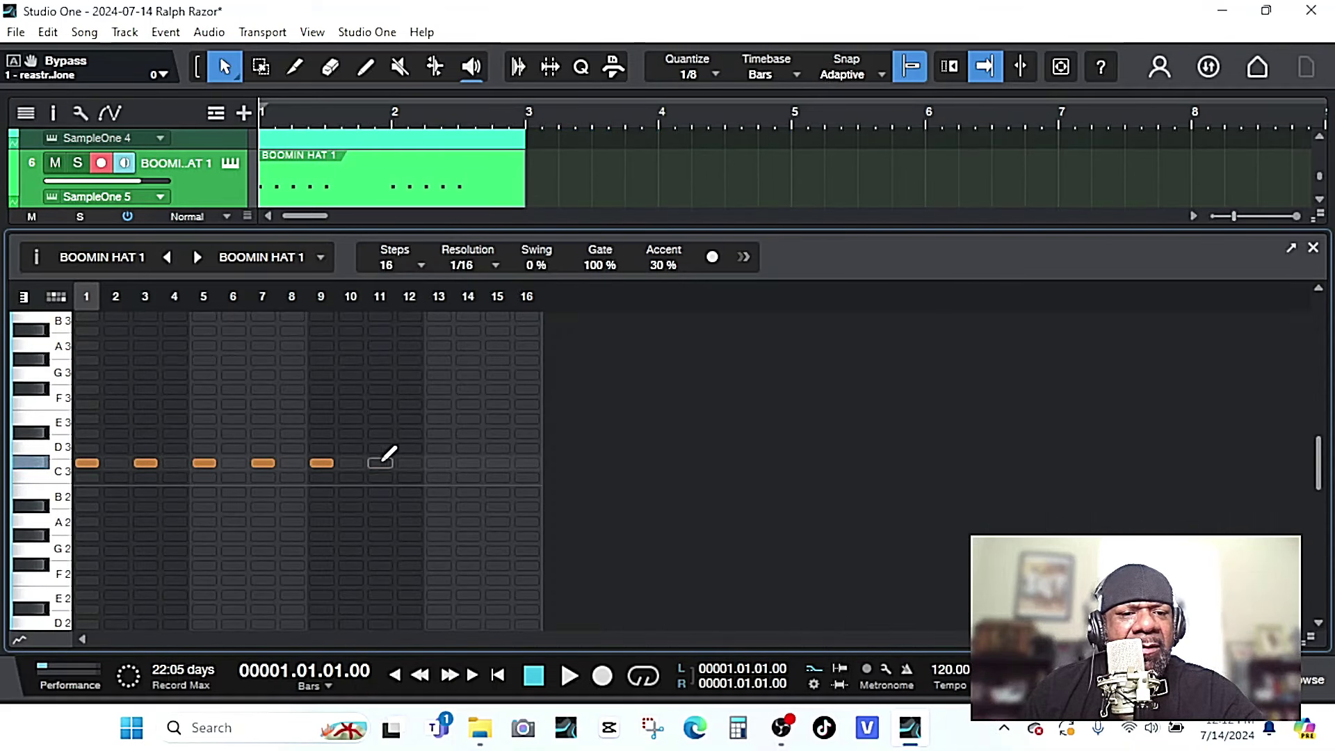
left_click(498, 463)
key("space")
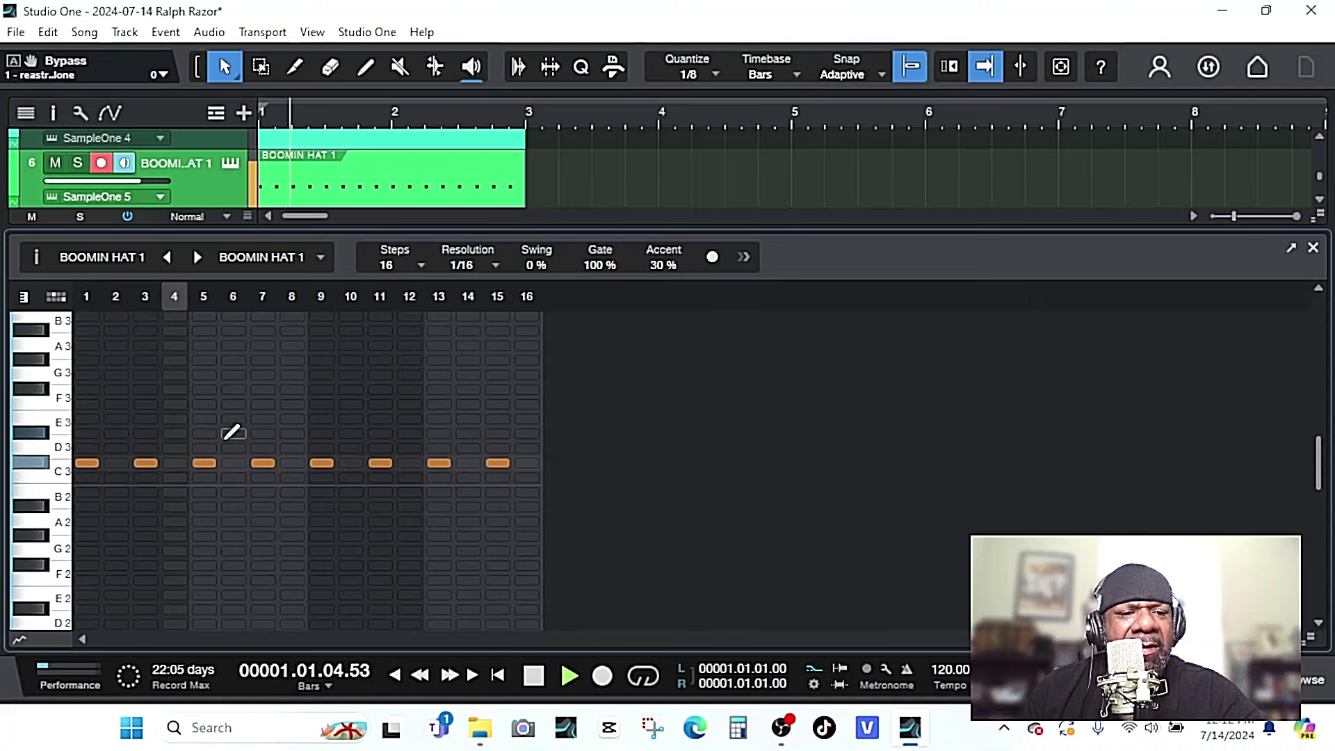
left_click(409, 462)
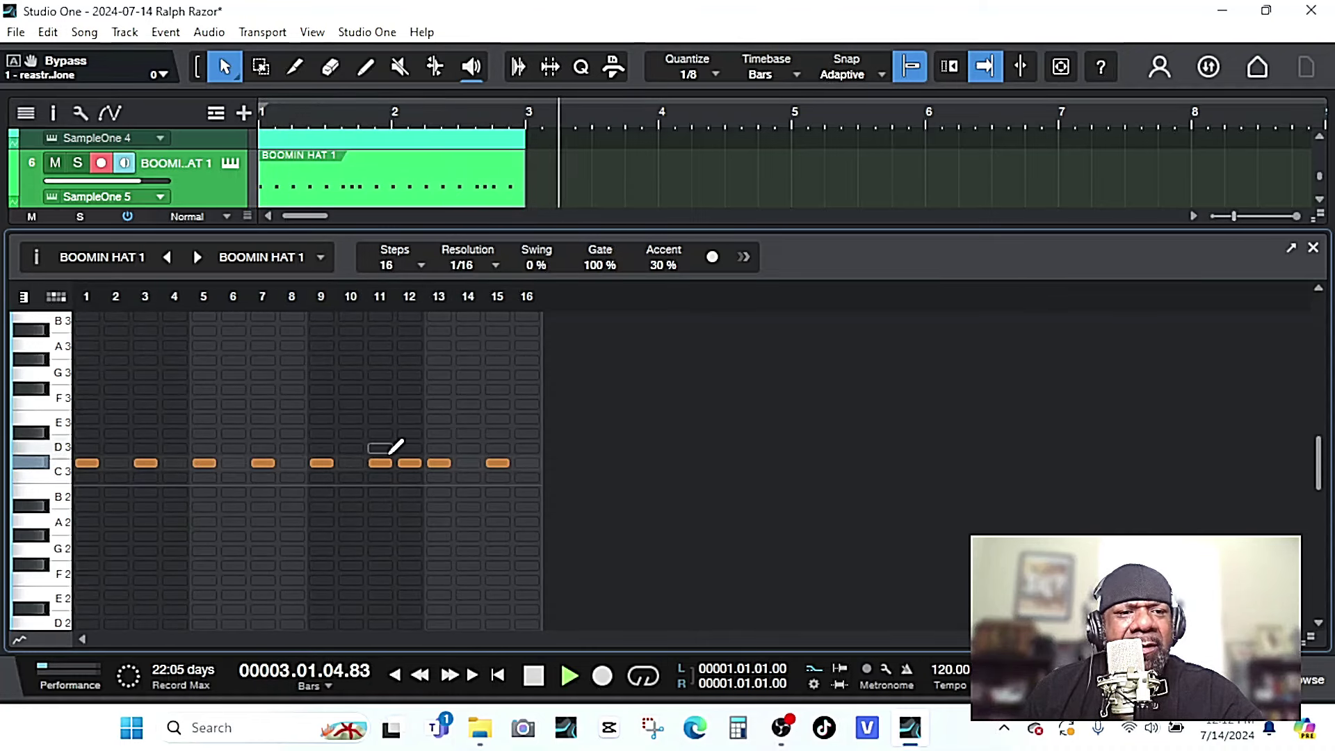
left_click(1311, 251)
key("space")
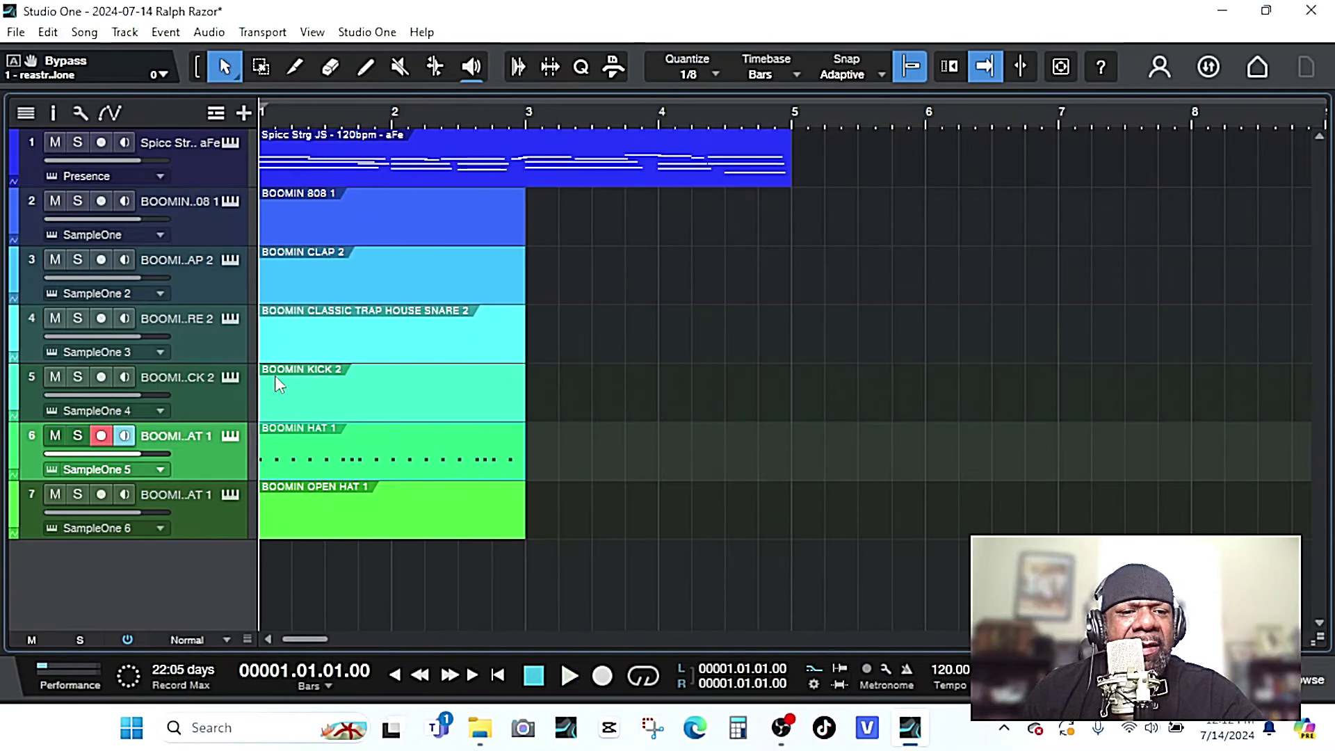
Convert the BOOMIN CLAP 2 part to a pattern, place a C#3 hit on step 9, listen to it and close the editor.
left_click(260, 317)
left_click(264, 254)
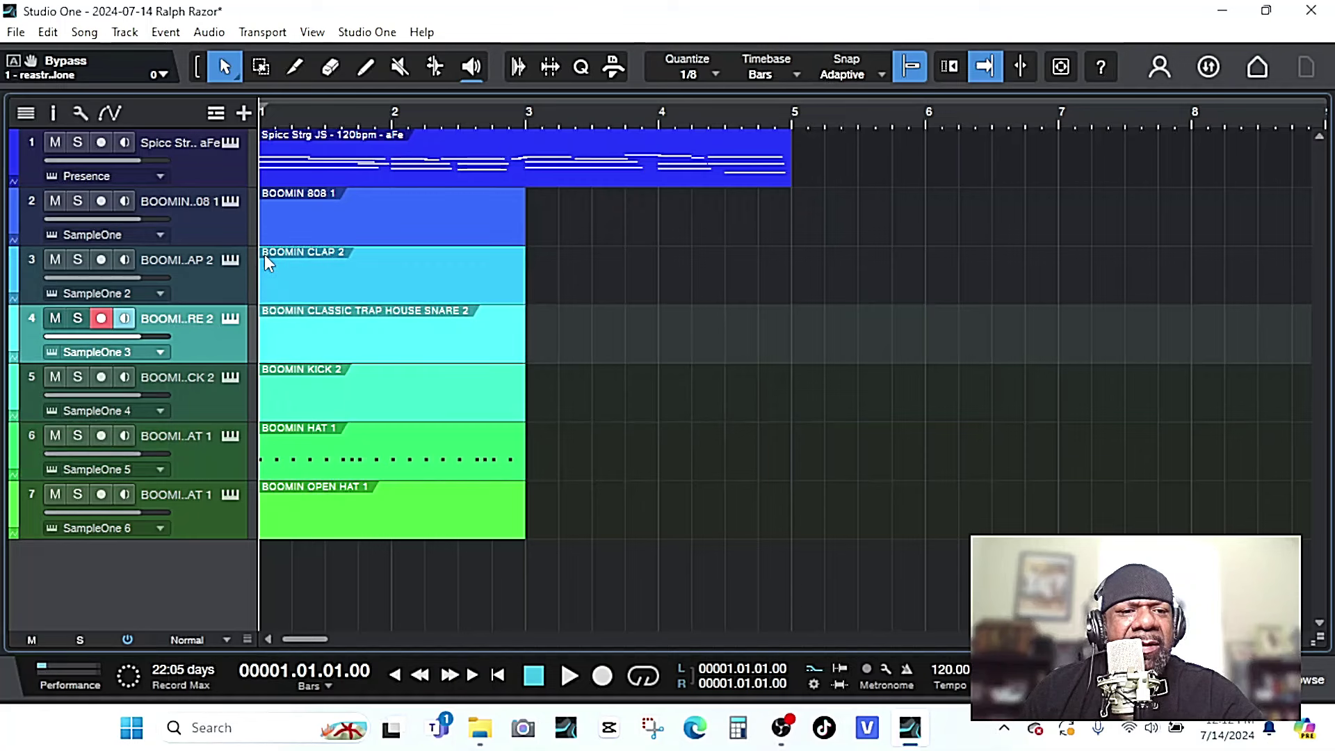
right_click(269, 254)
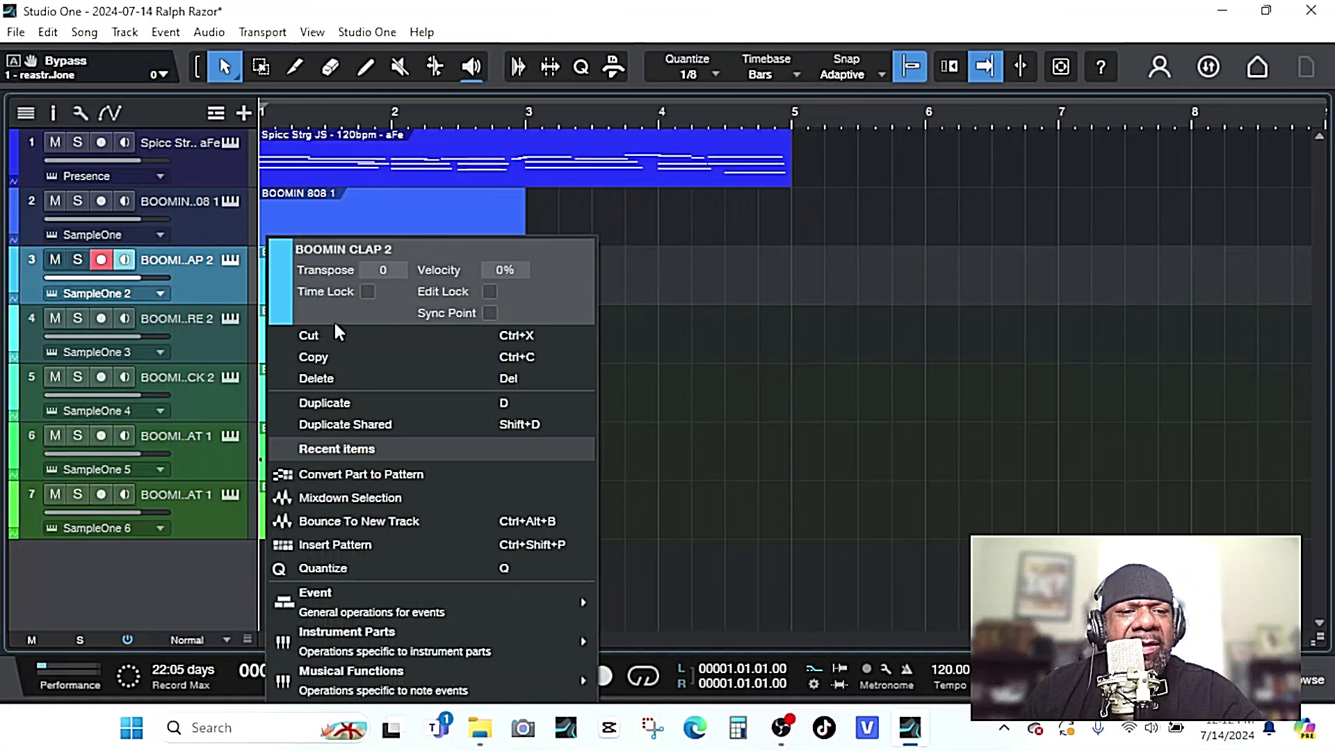
left_click(347, 473)
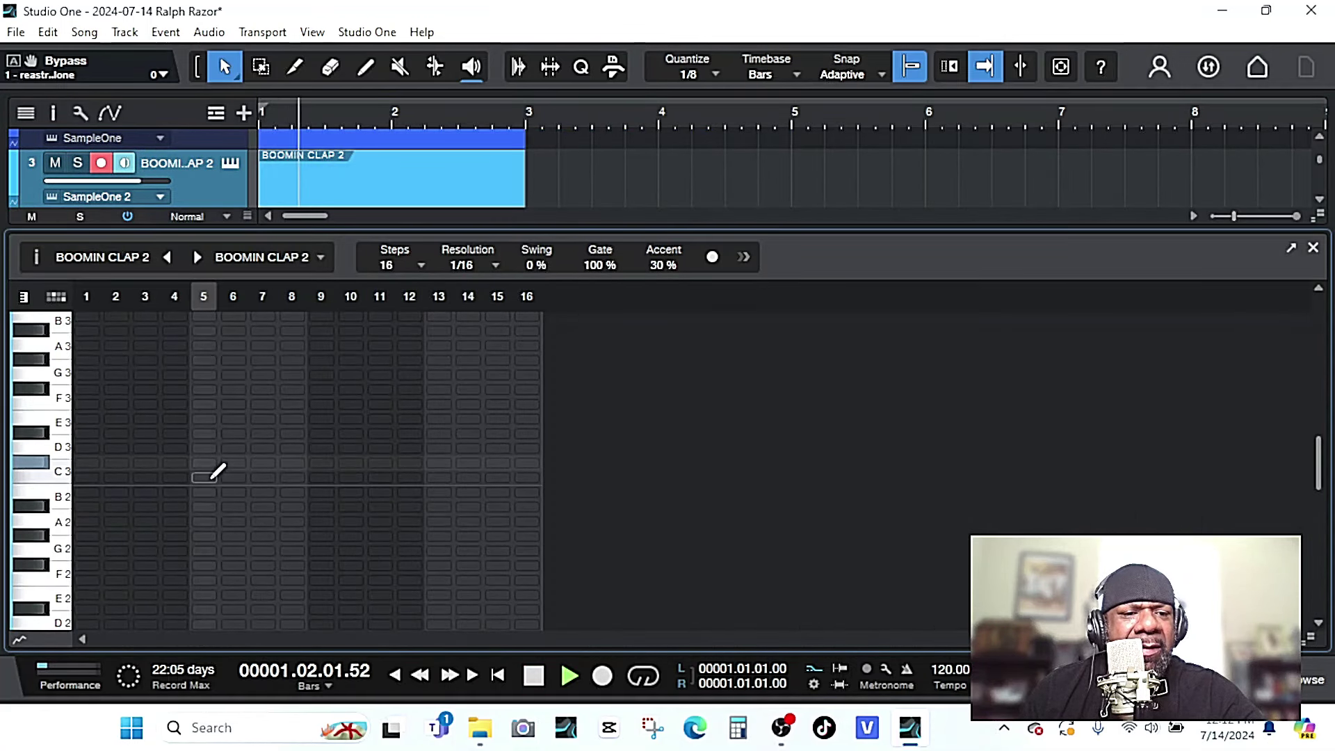
key("space")
key("space")
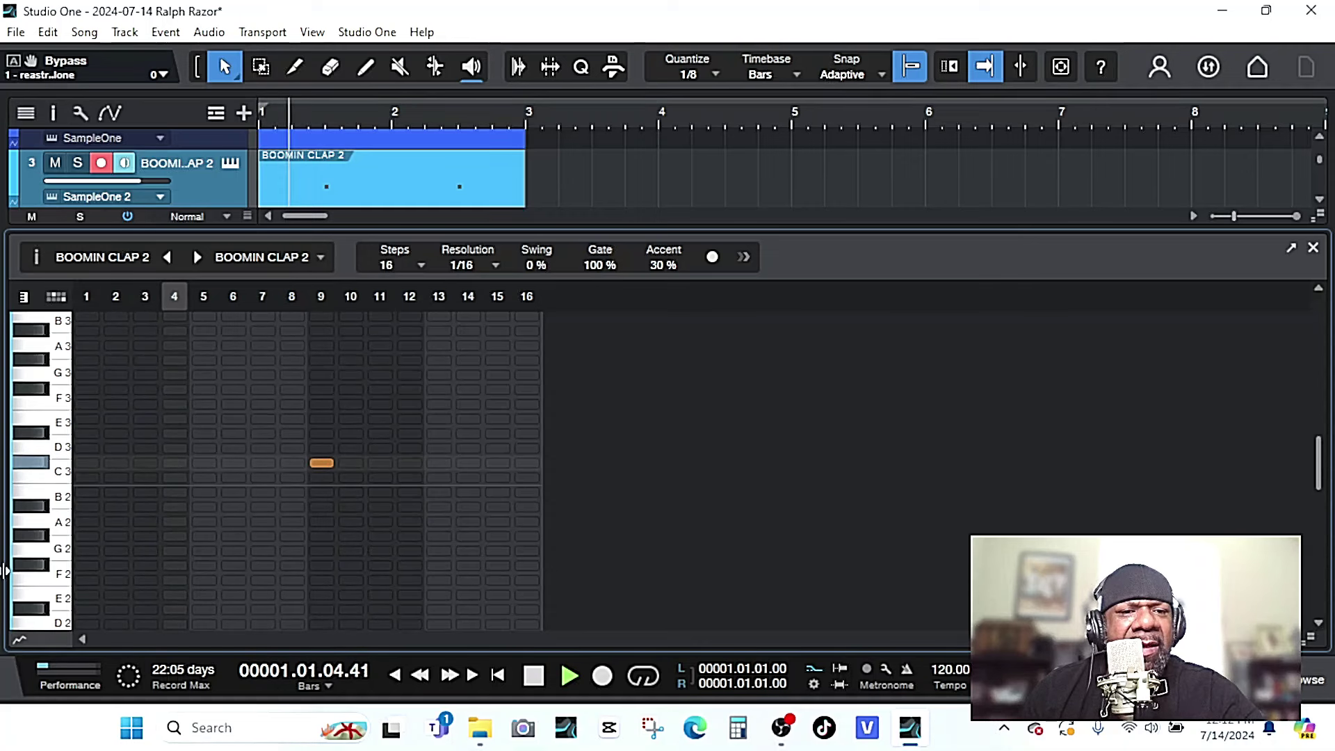
left_click(1312, 248)
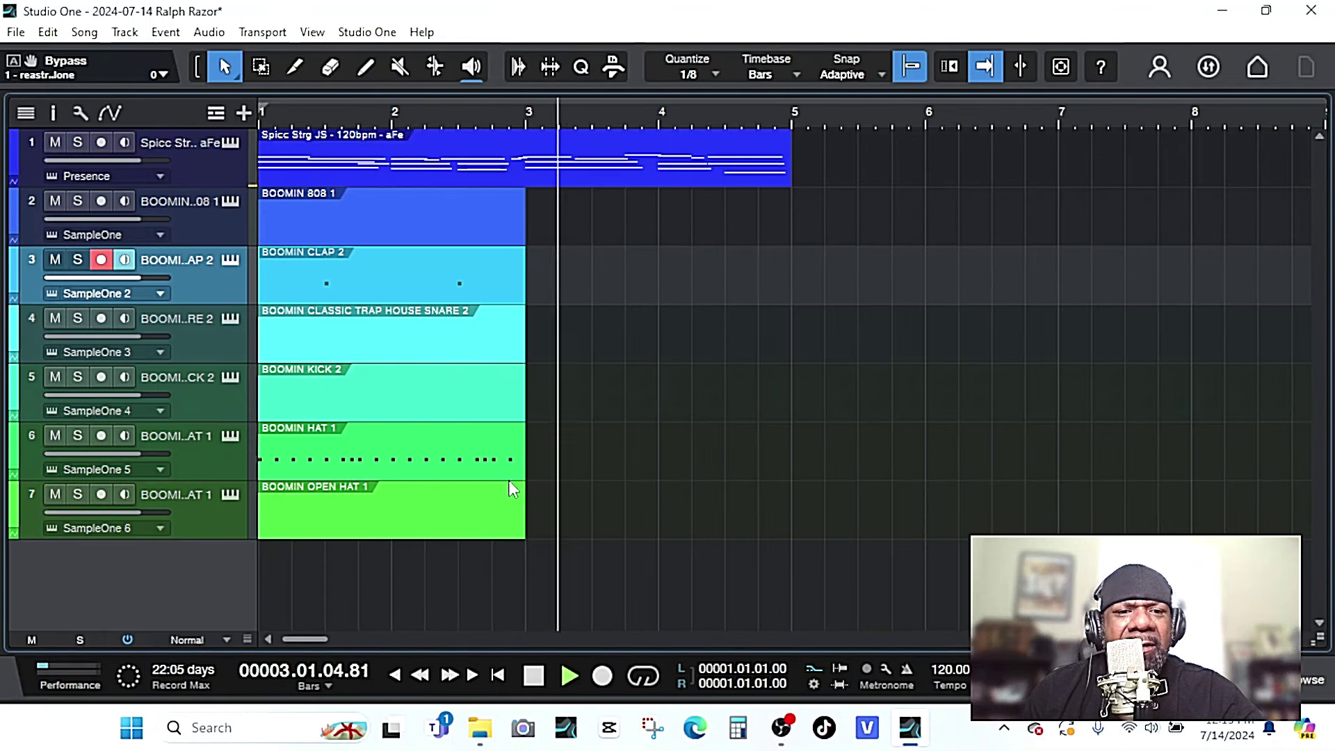
key("space")
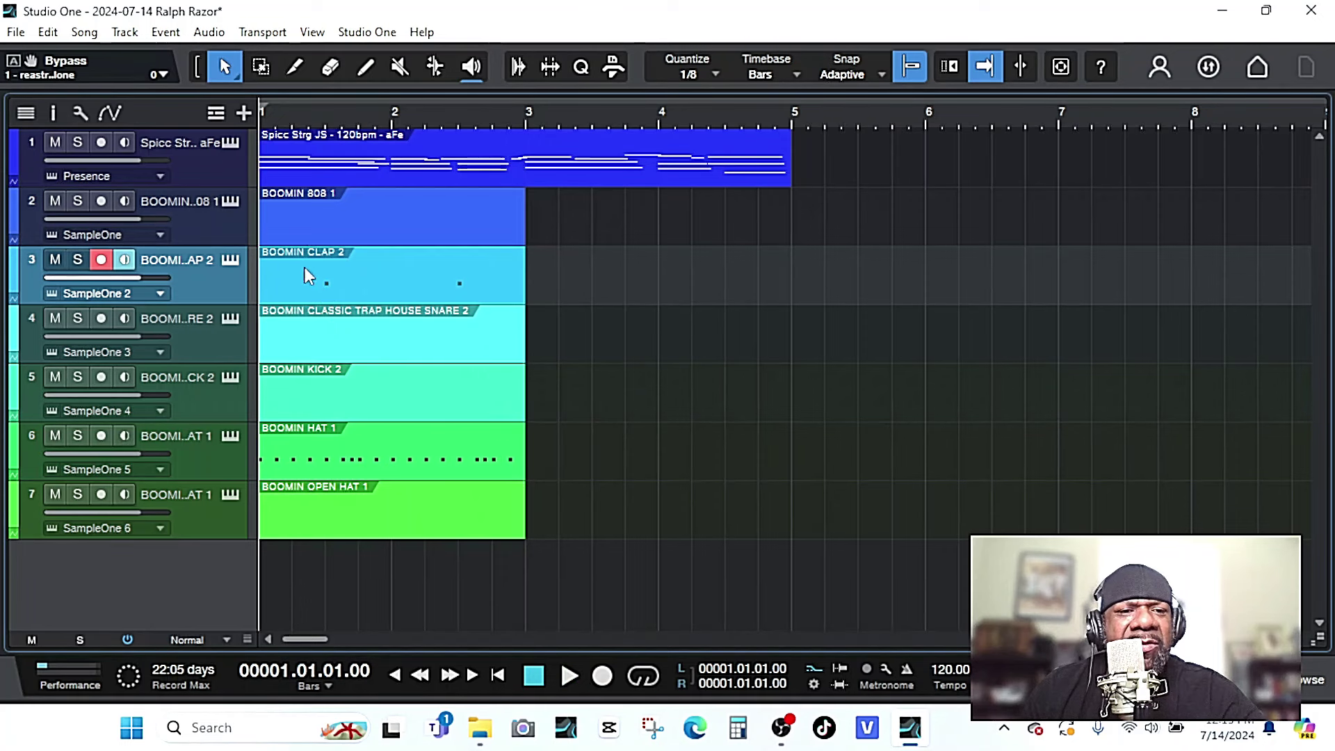
Convert the BOOMIN KICK 2 part to a pattern and place C3 hits on steps 1 and 3.
left_click(301, 344)
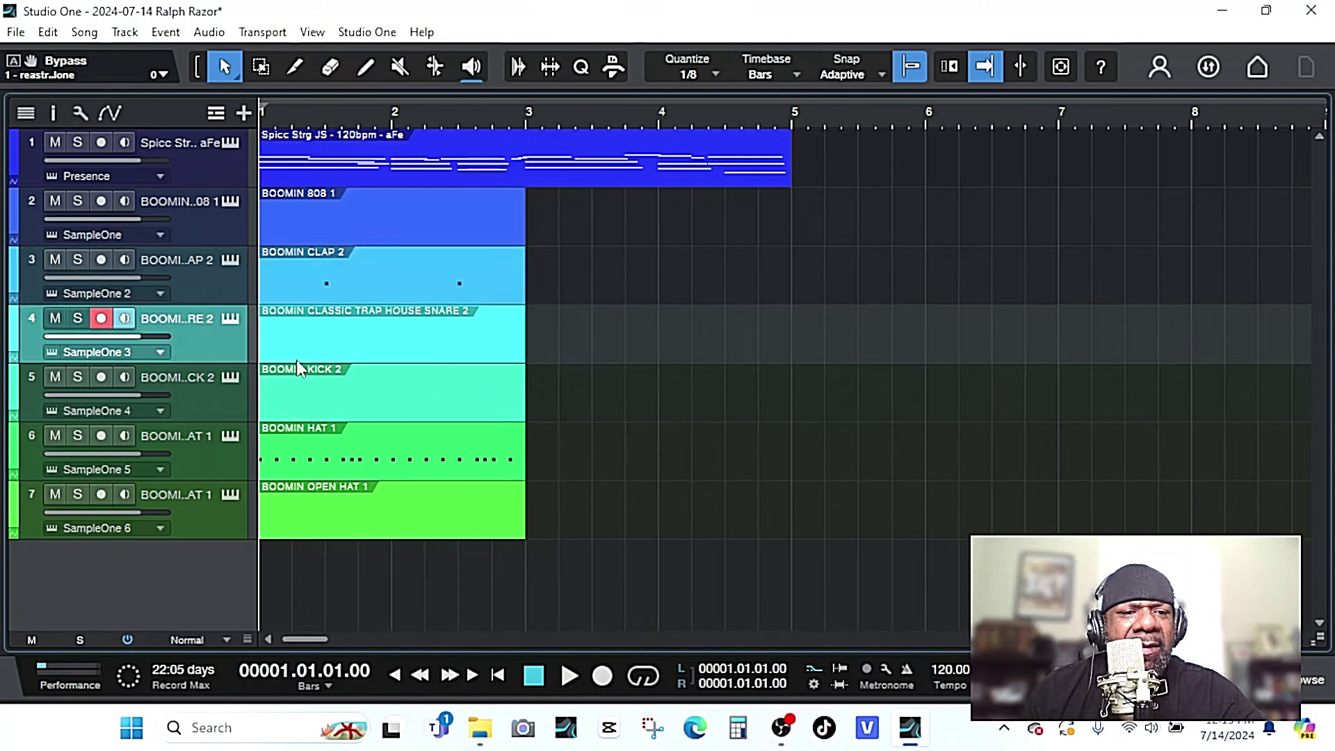
right_click(291, 368)
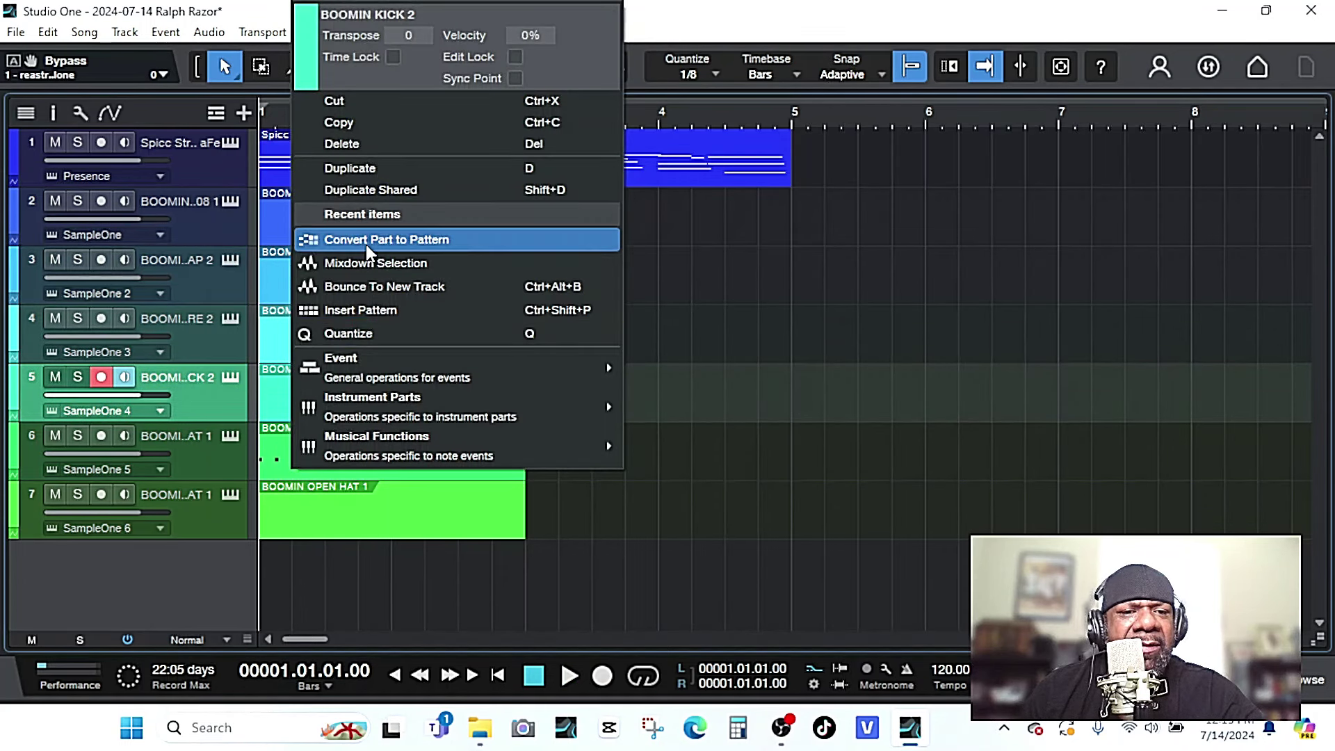
left_click(366, 241)
double_click(286, 366)
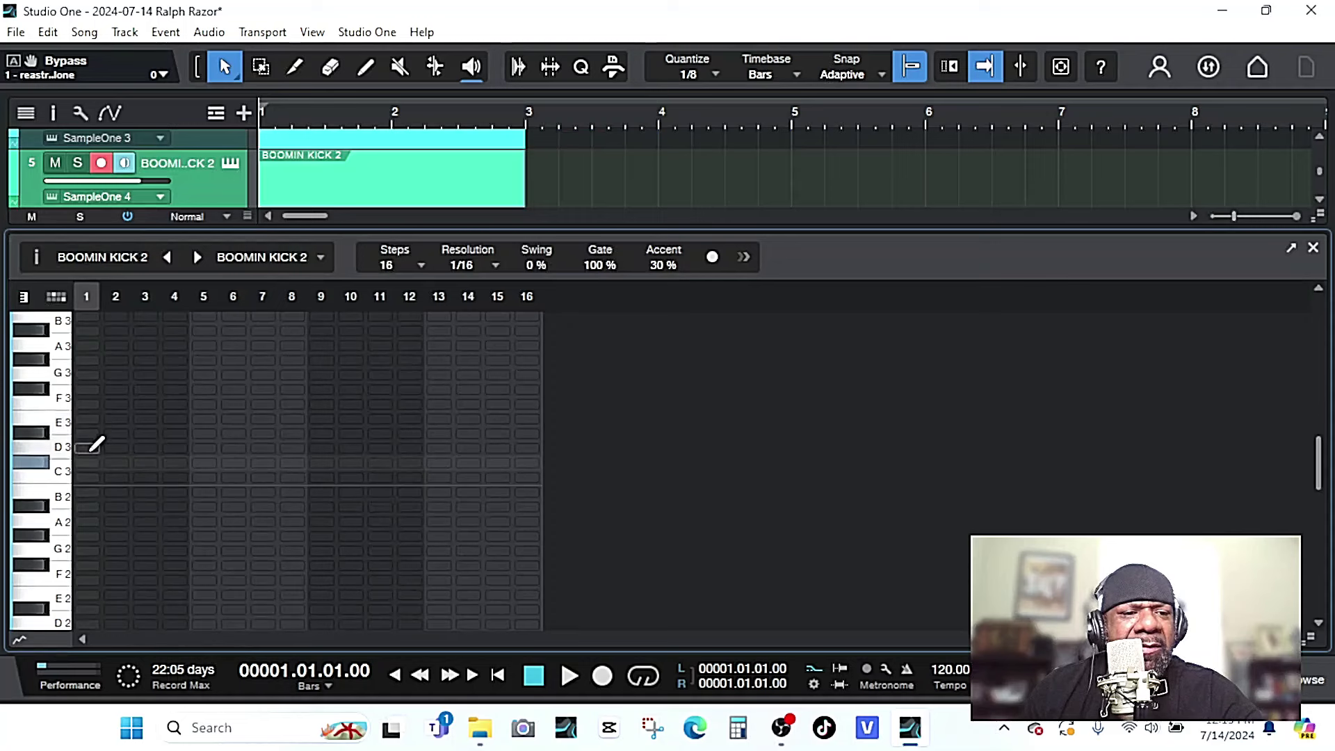
left_click(87, 477)
key("space")
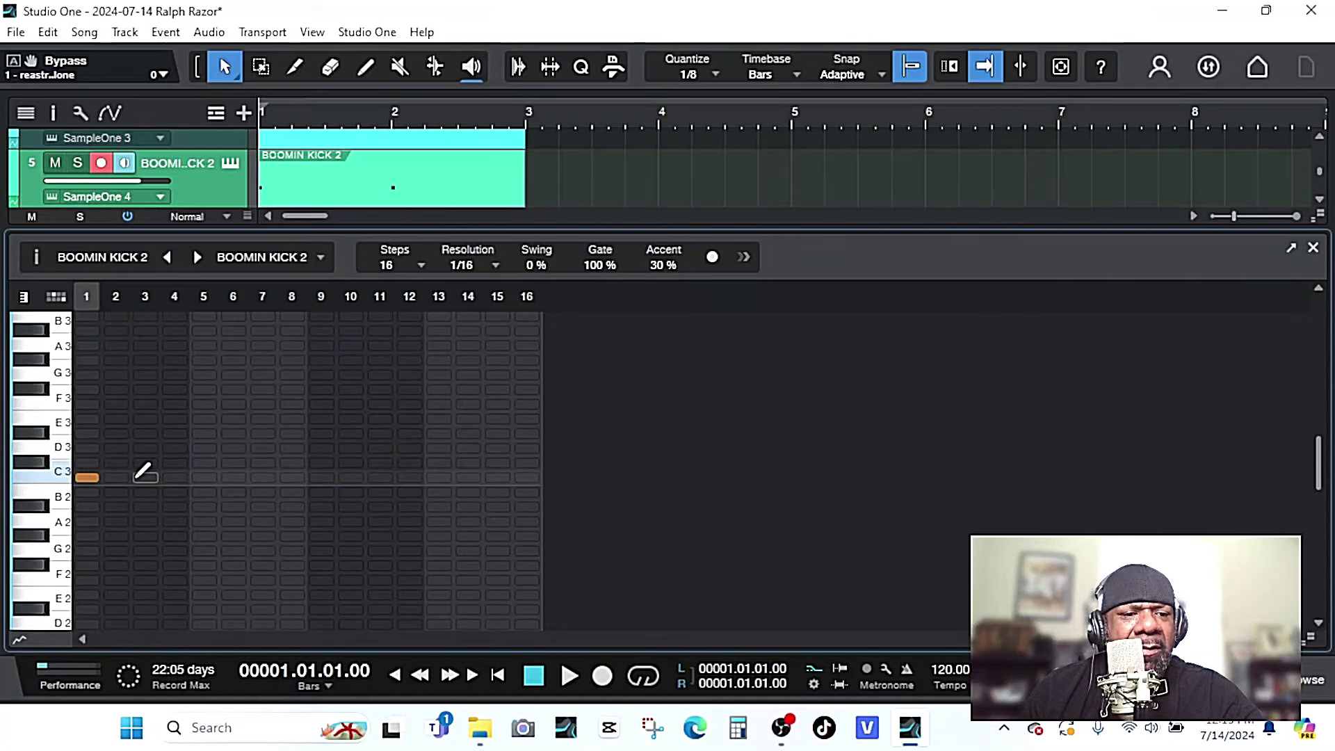
left_click(146, 477)
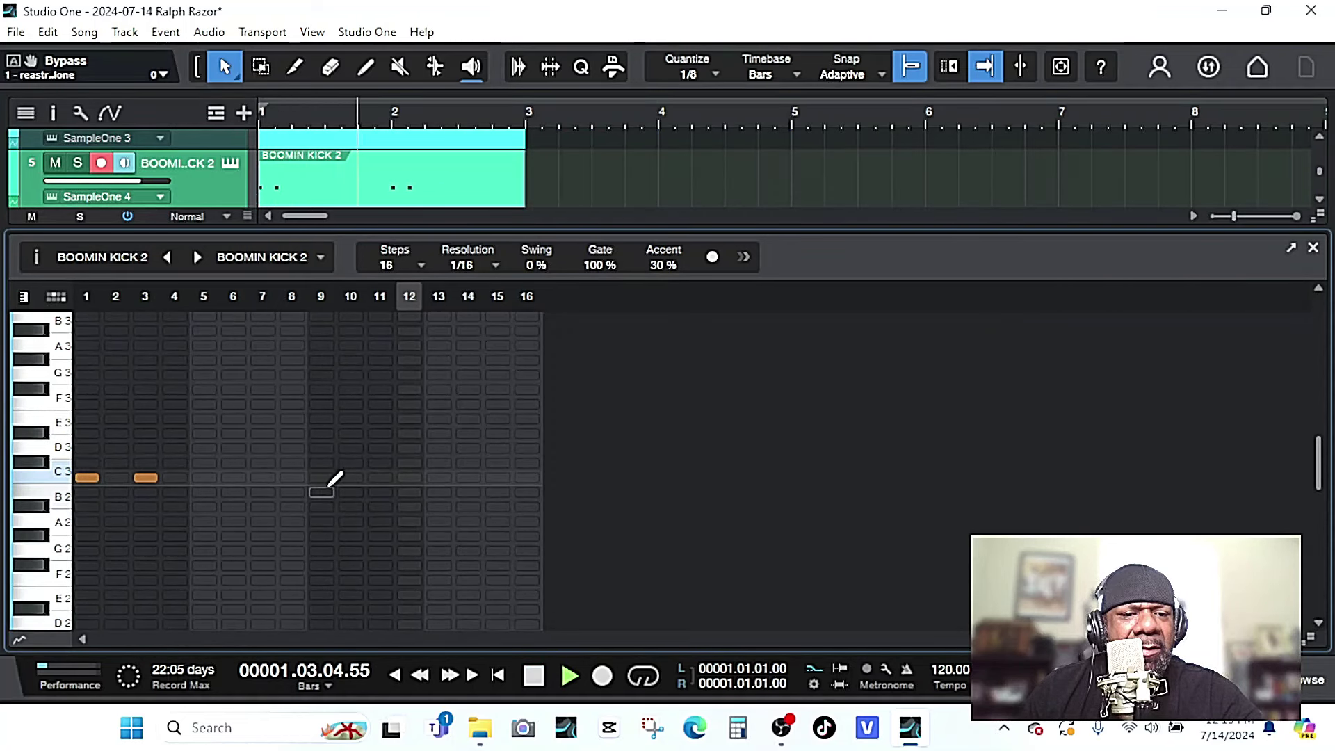
Try kick hits on steps 7 and 9 of the C3 row against playback and remove them again.
key("space")
left_click(263, 477)
left_click(321, 477)
key("space")
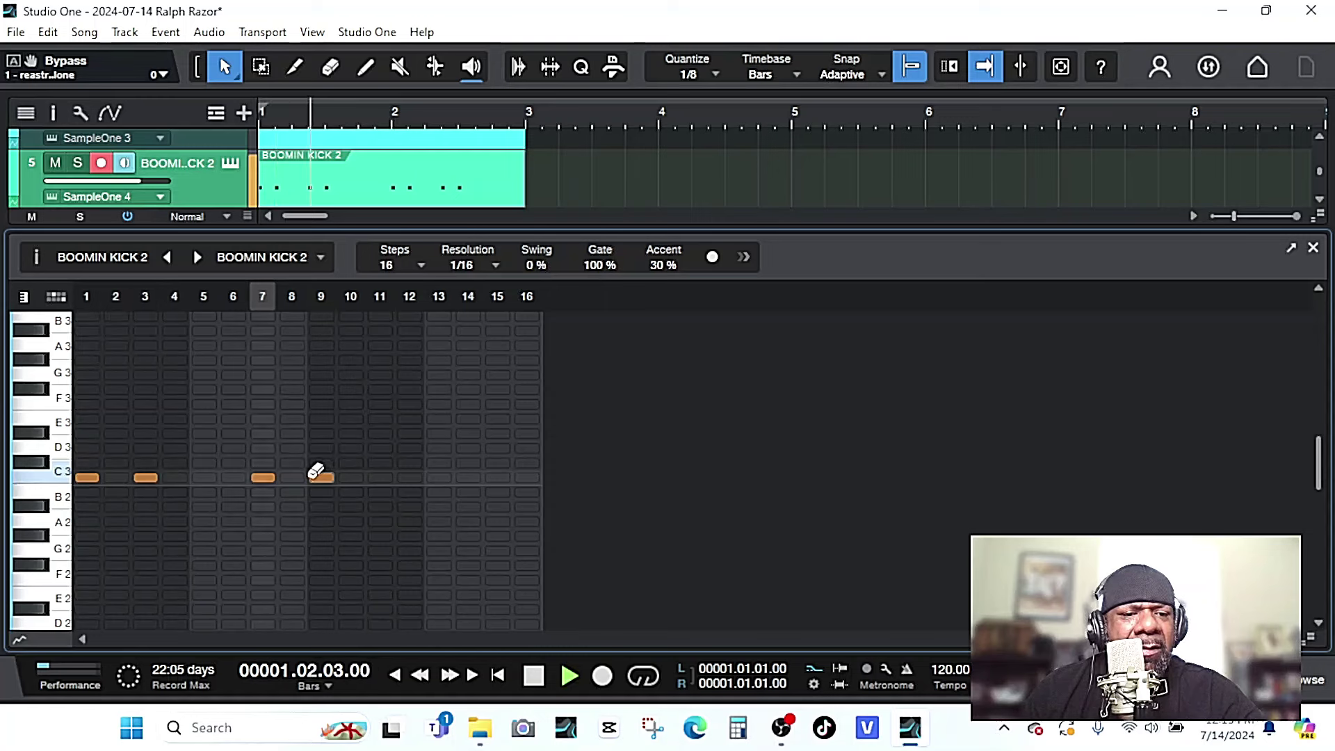
left_click(262, 477)
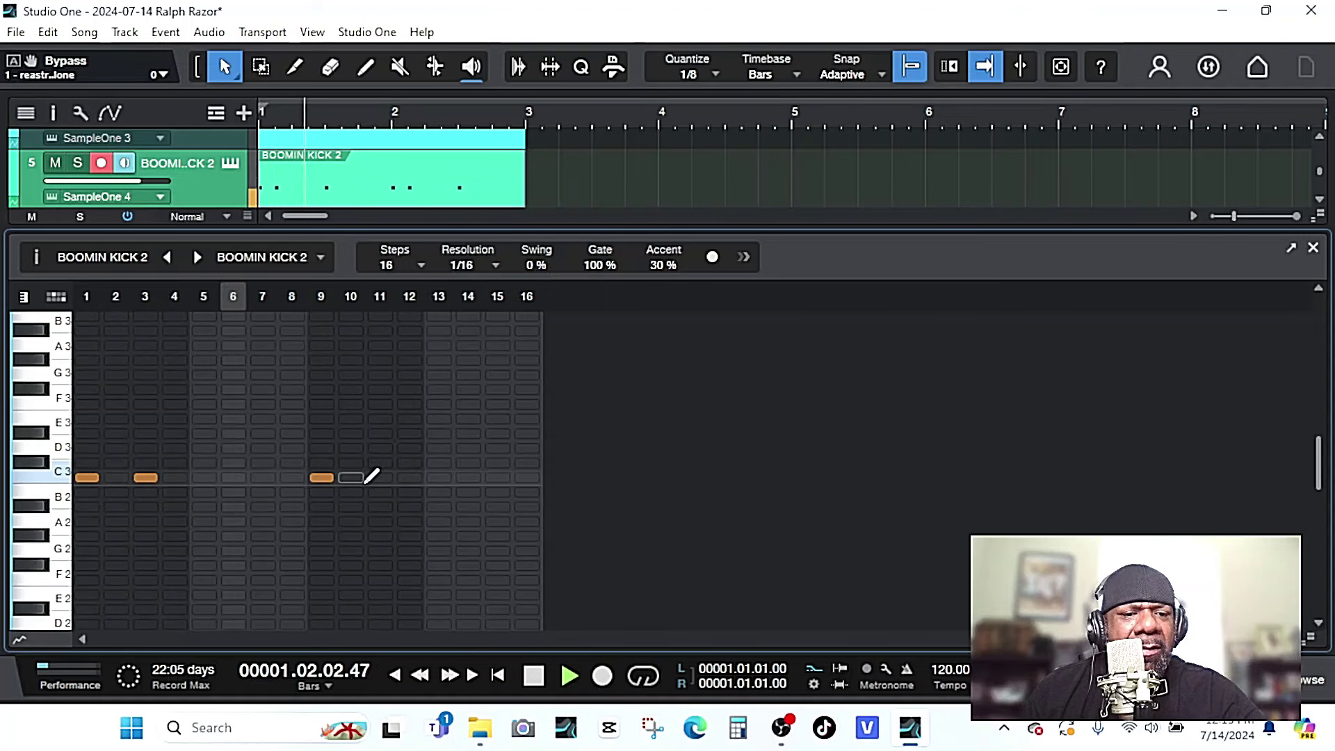
left_click(328, 475)
key("space")
left_click(267, 474)
key("space")
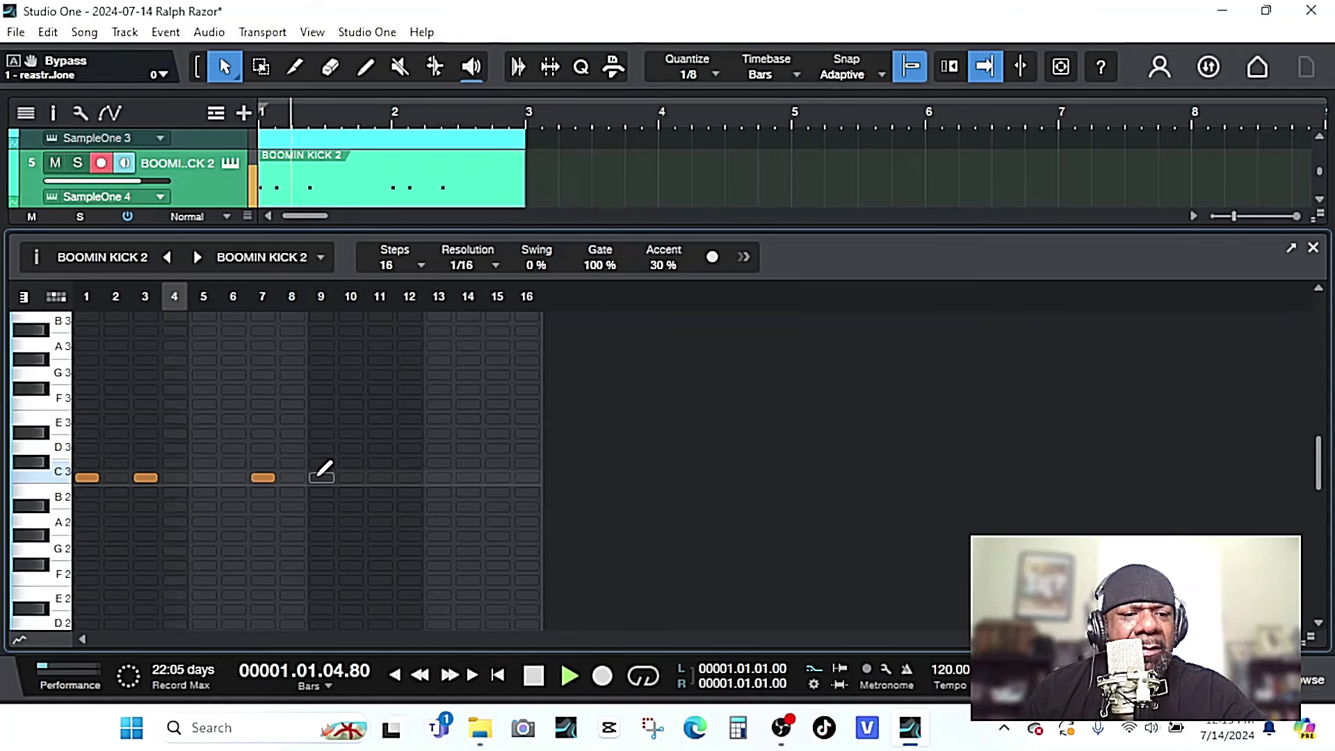
left_click(271, 474)
key("space")
key("space")
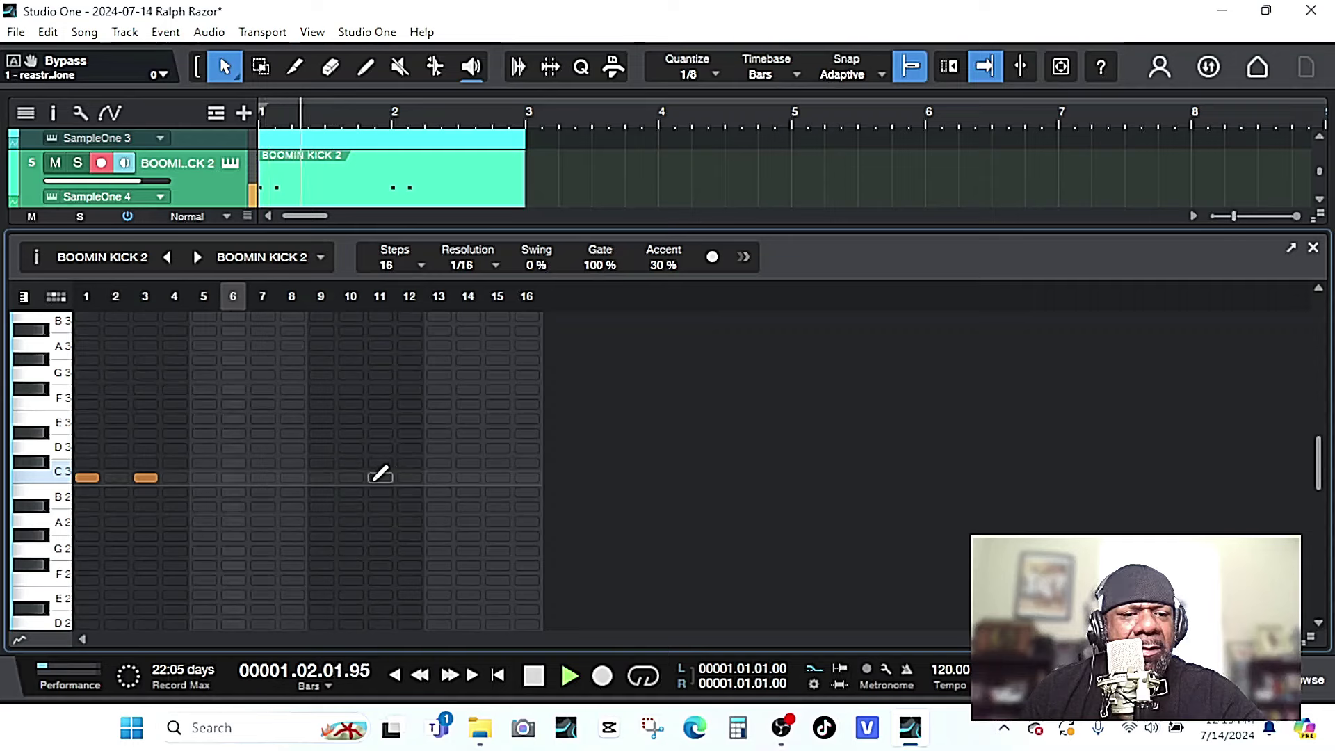
Place C3 kick hits on steps 11 and 13, play the pattern back and close its editor.
key("space")
left_click(351, 477)
left_click(438, 477)
left_click(351, 477)
left_click(380, 477)
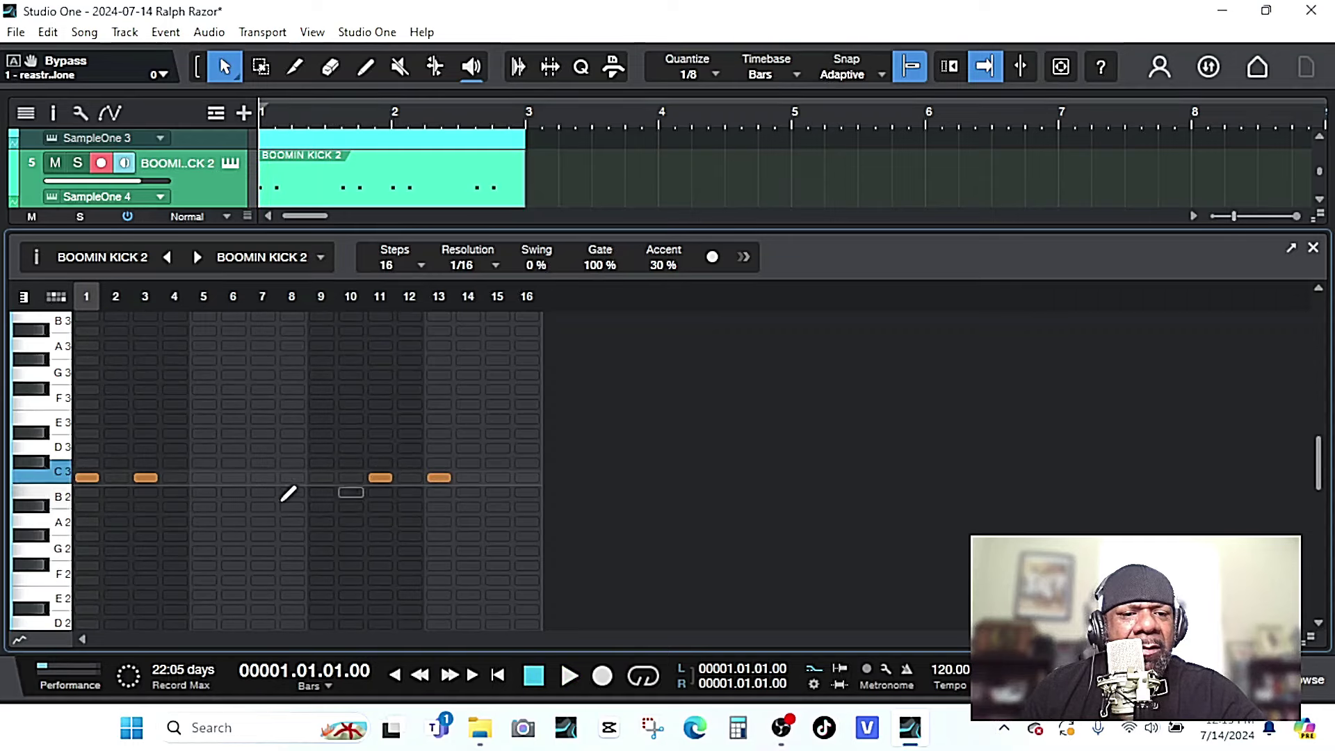
key("space")
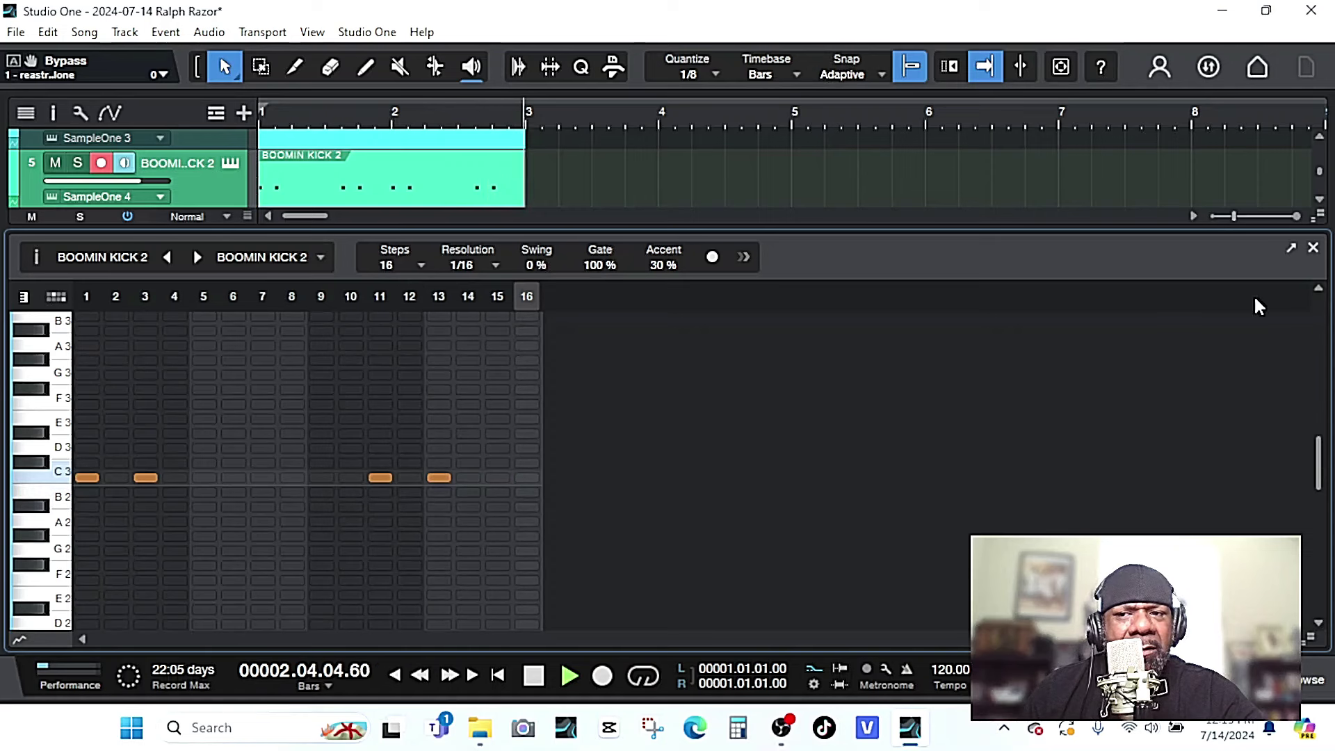
left_click(1312, 248)
key("space")
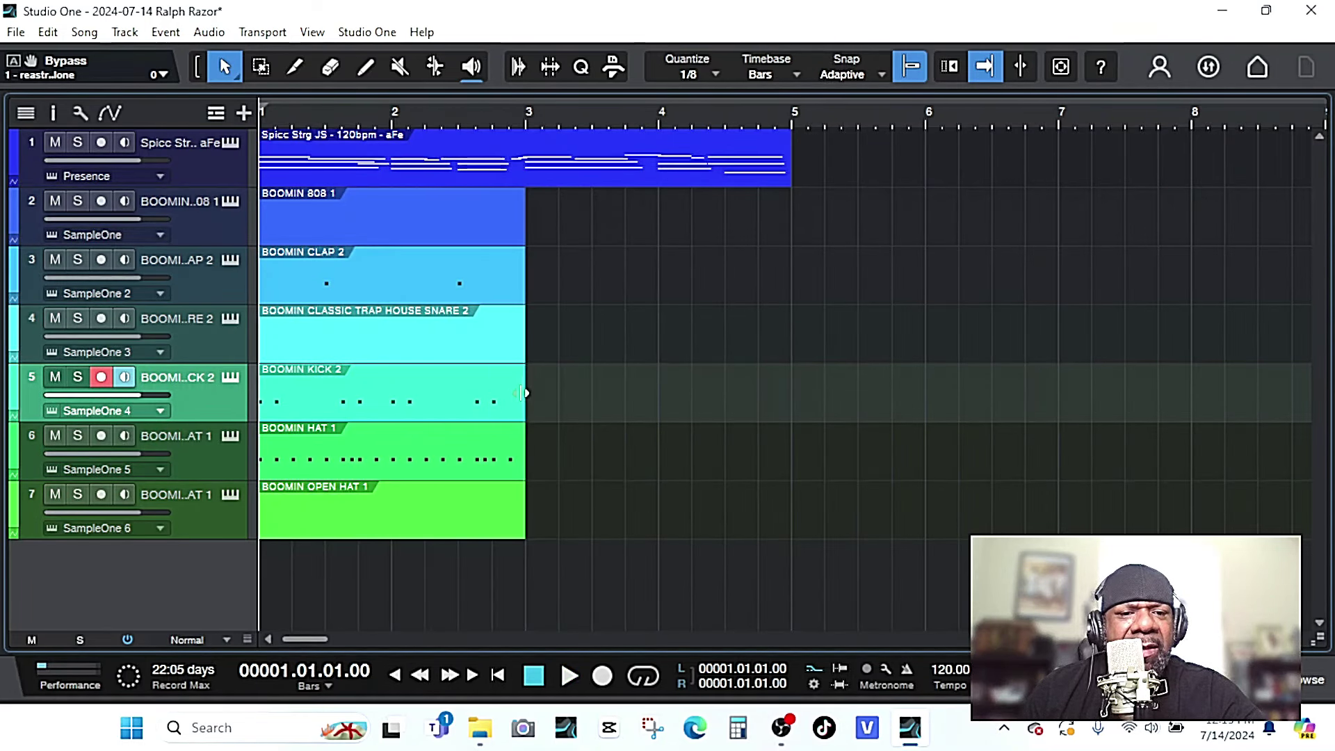
Shorten the BOOMIN KICK 2 pattern part to one bar and play the arrangement back from the start.
left_click_drag(525, 394, 396, 396)
key("space")
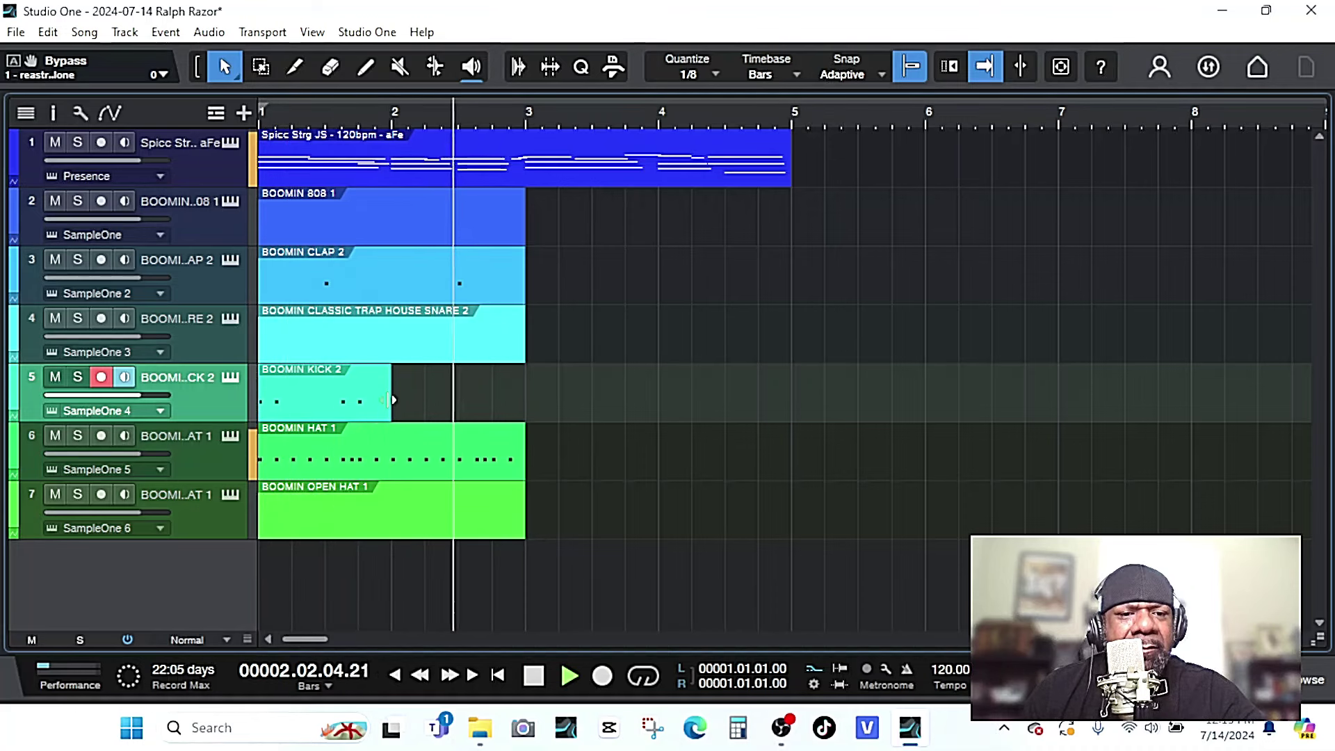
key("space")
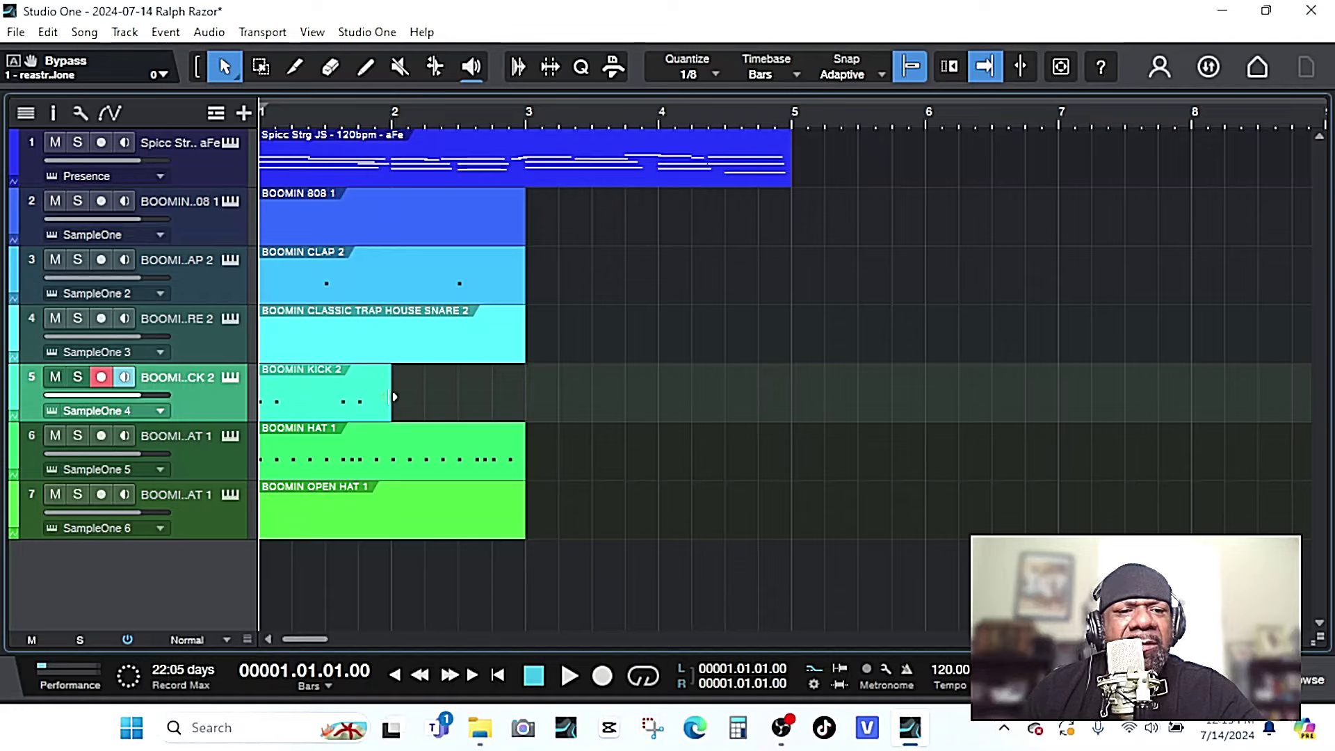
key("space")
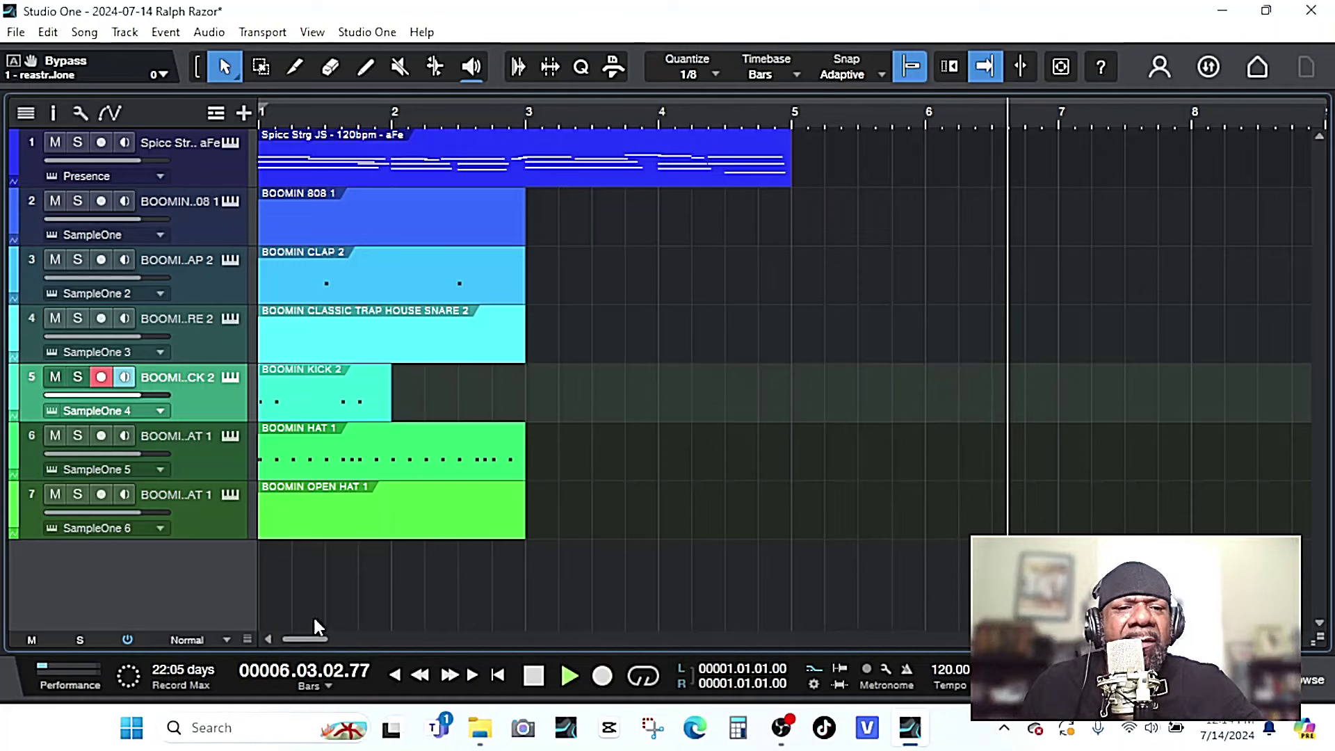
key("space")
key("space")
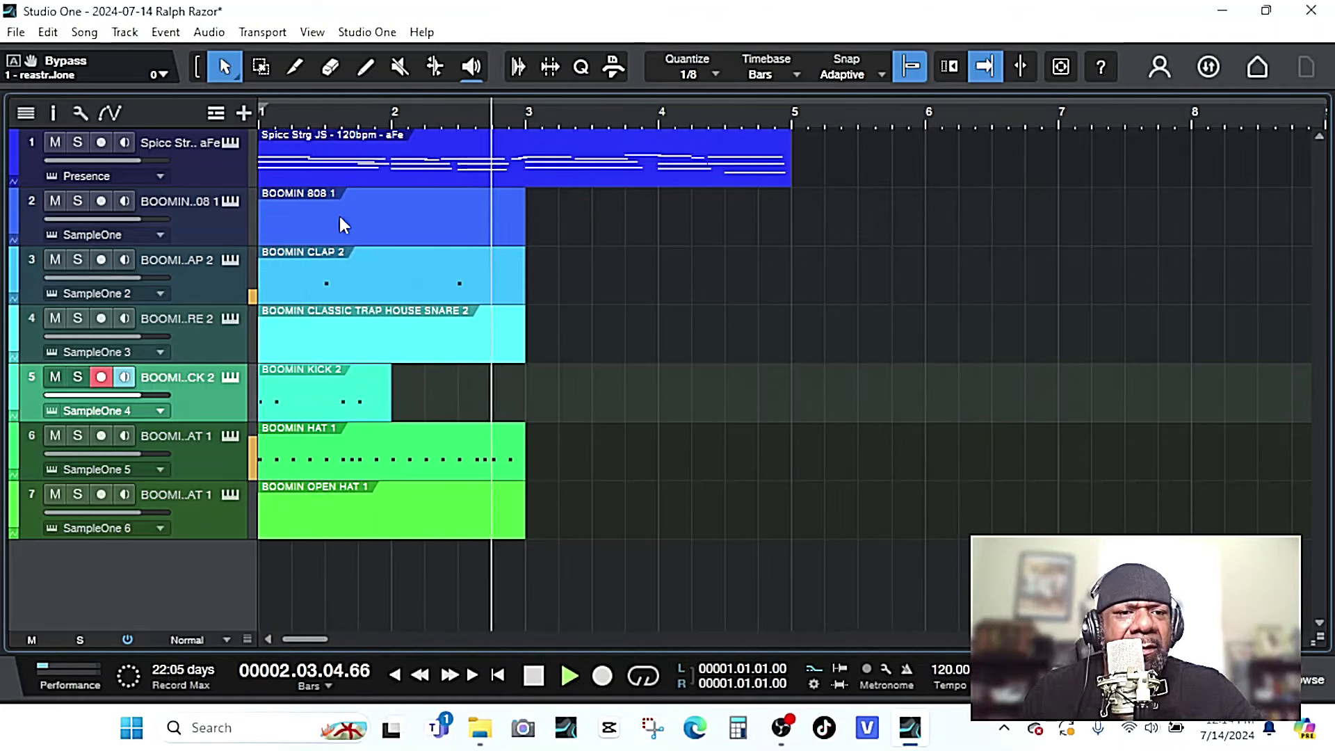
Open the BOOMIN 808 1 part for note editing, draw a two-beat C3 note at the start of bar 1 and play it back.
key("space")
double_click(289, 196)
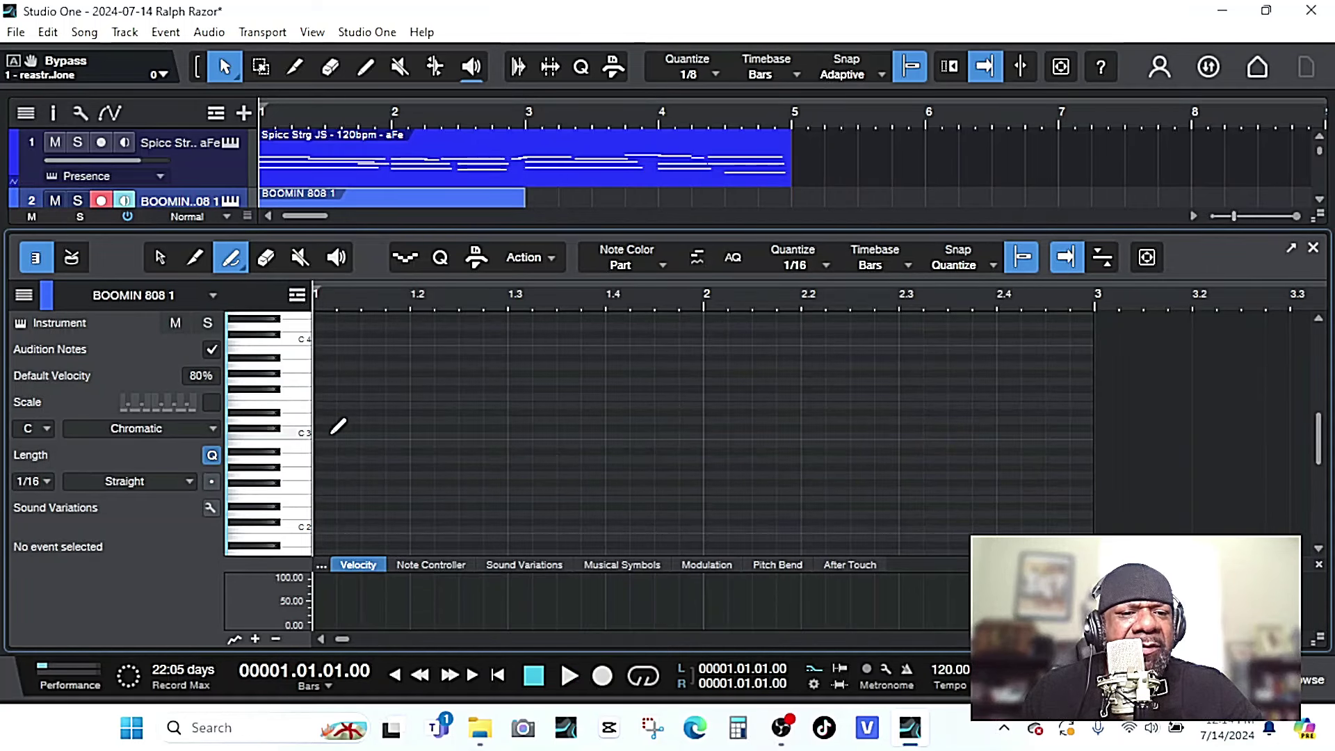
key("space")
left_click_drag(394, 431, 514, 427)
key("space")
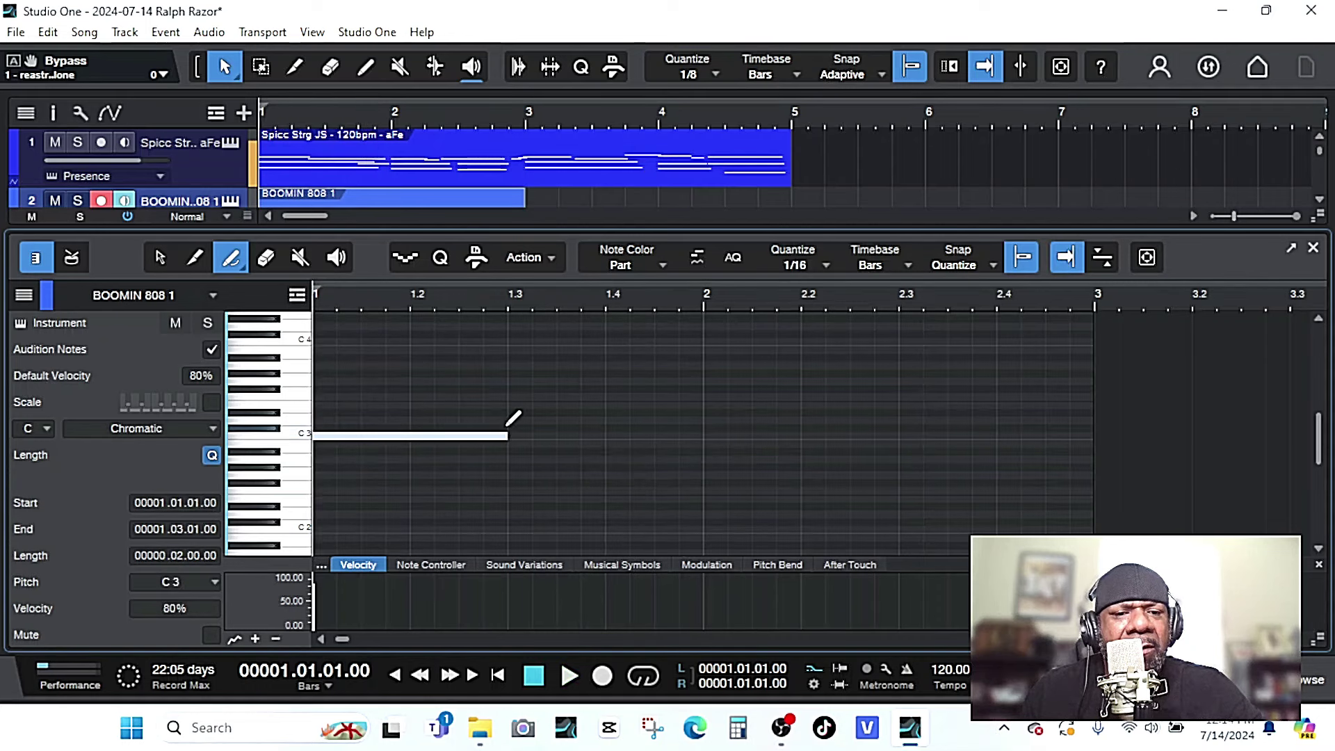
key("space")
key("space")
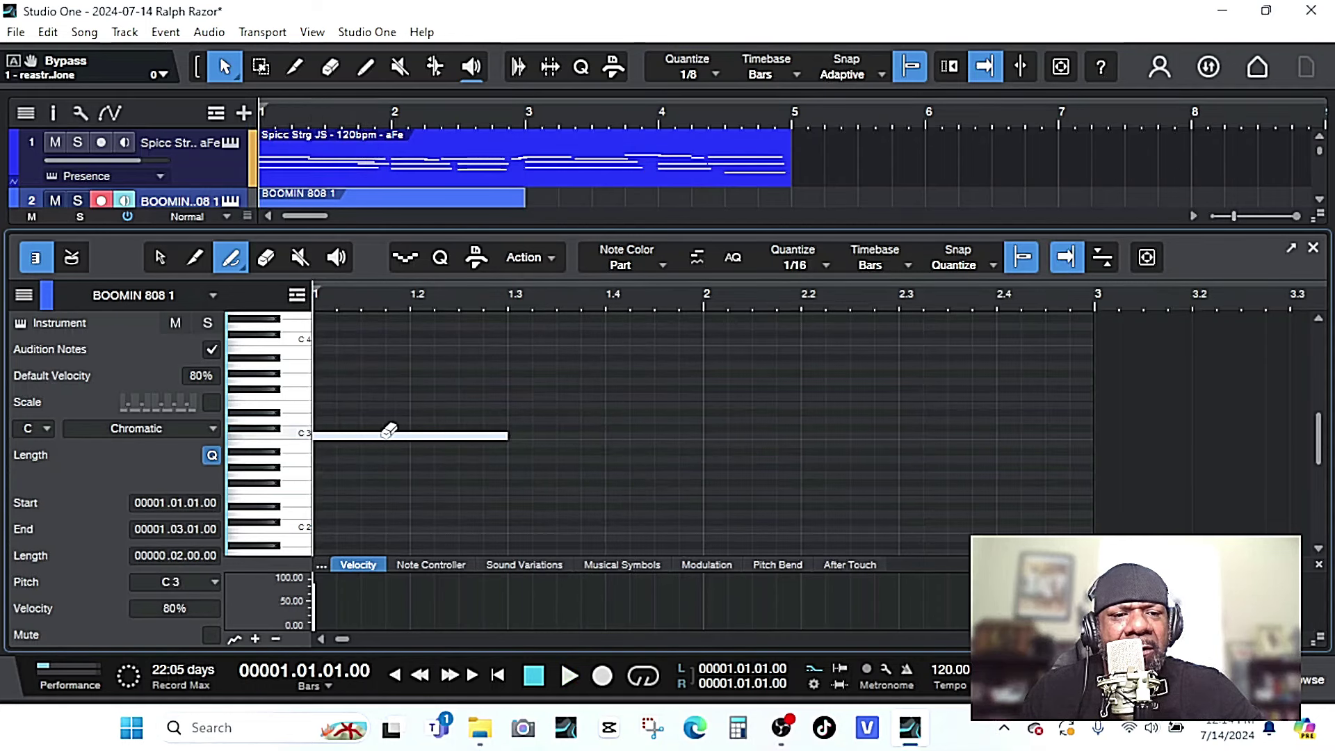
key("space")
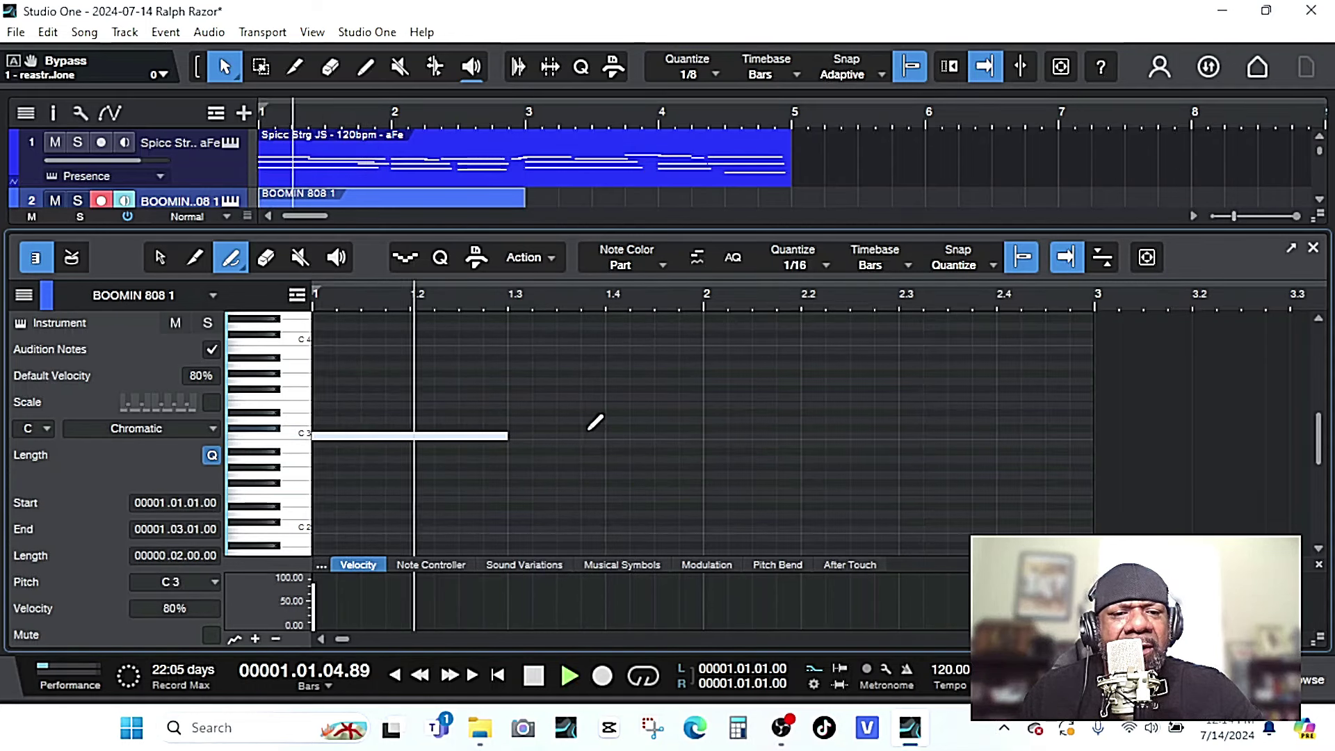
Draw a two-beat C3 note at 1.4, a one-beat C3 note at 2.3 and a one-beat E3 note at 2.4.
key("space")
left_click_drag(611, 430, 800, 427)
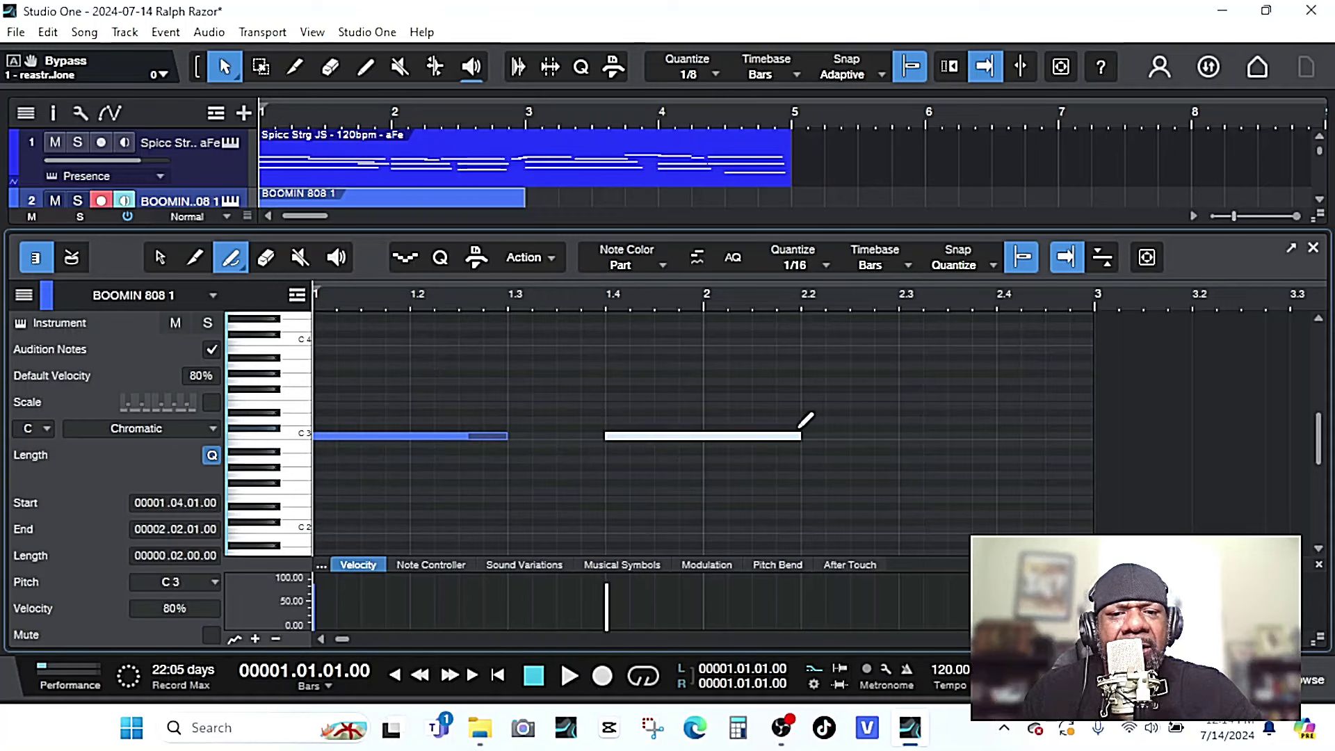
key("space")
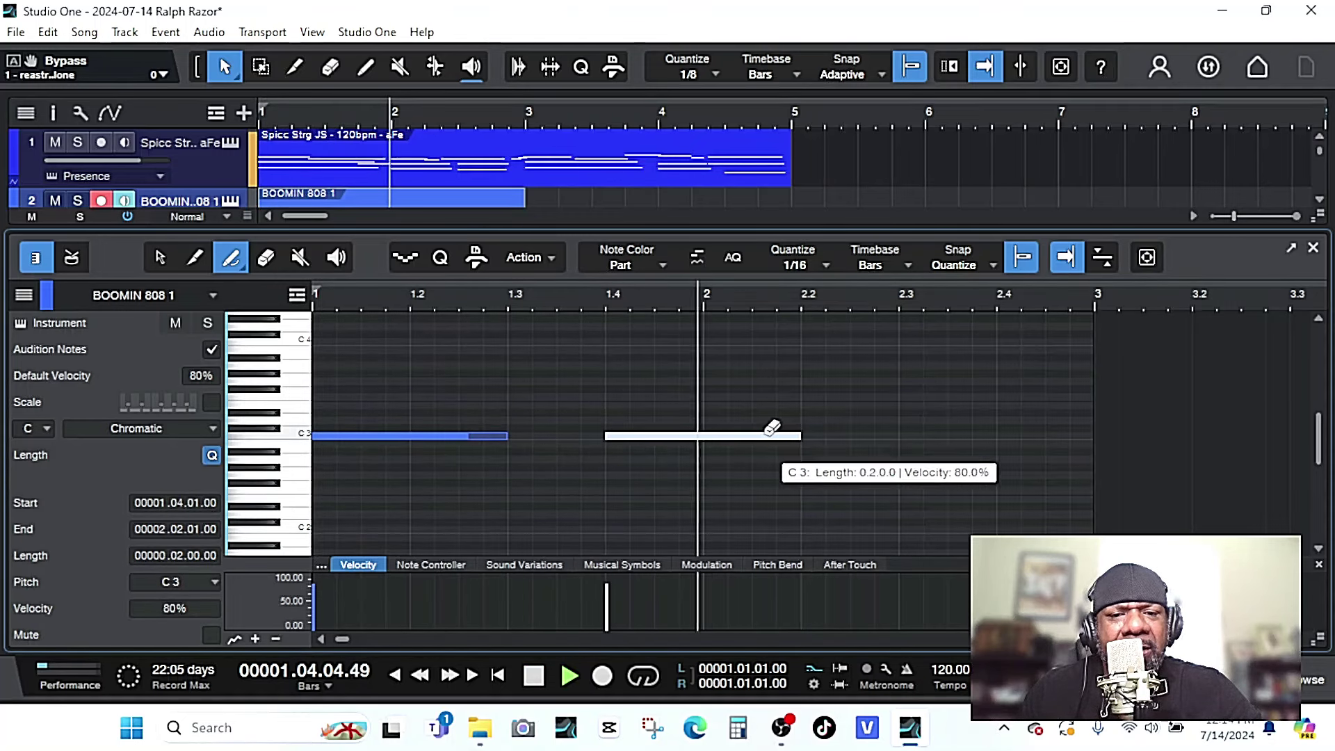
key("space")
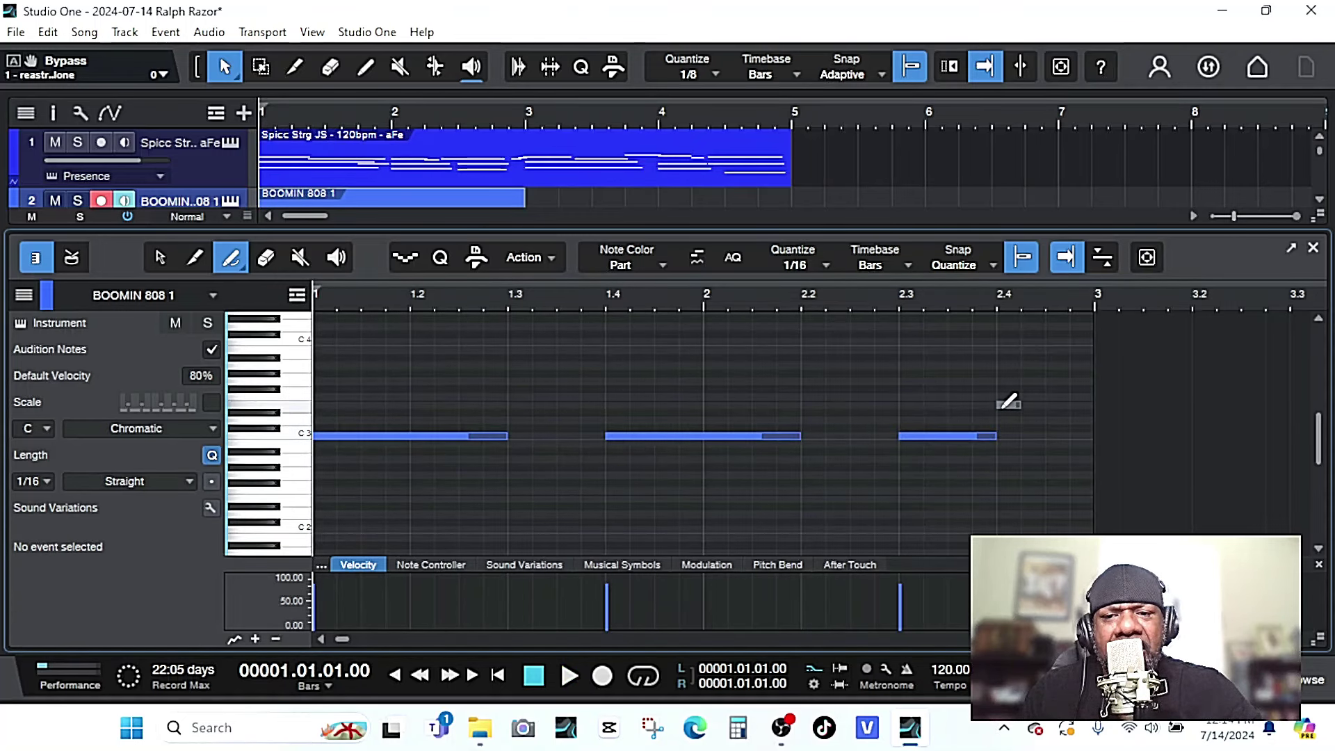
left_click_drag(1002, 405, 1093, 404)
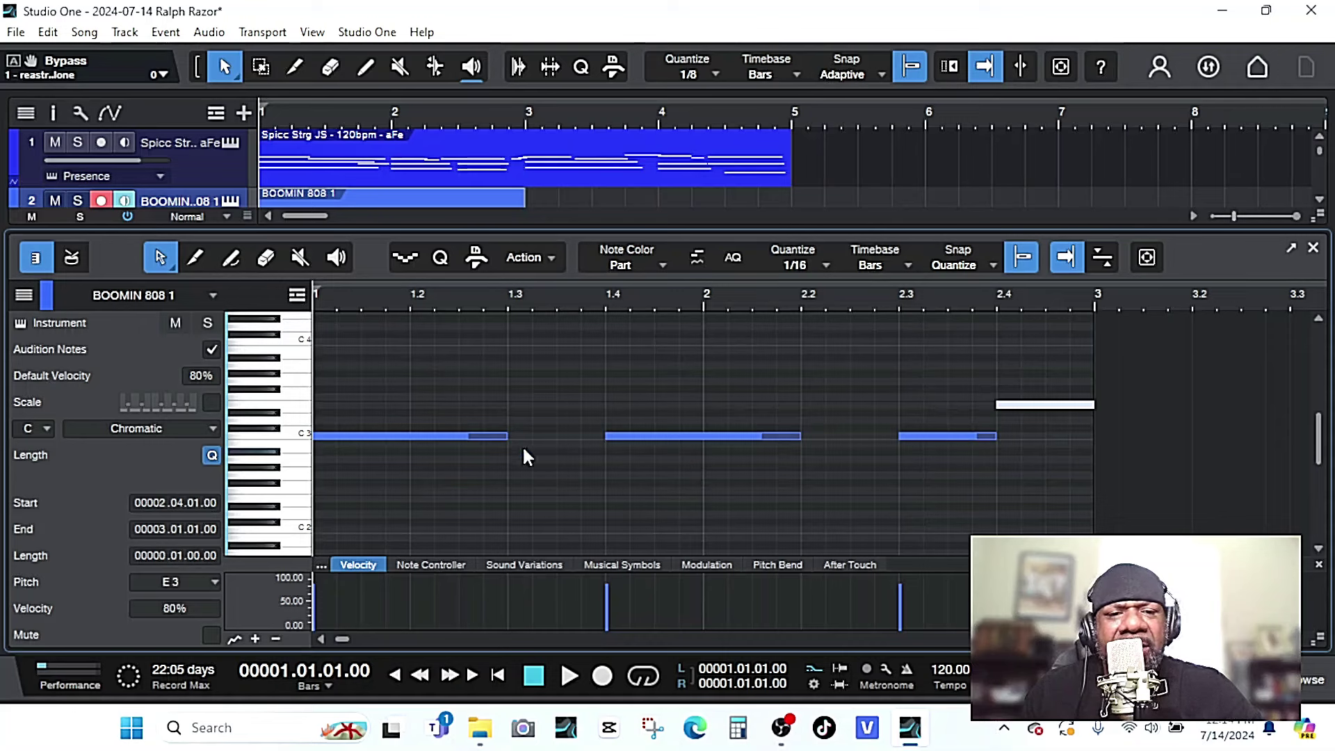
Transpose all the 808 notes together so the first one sits on D3, checking the pitch against playback.
key("ctrl+a")
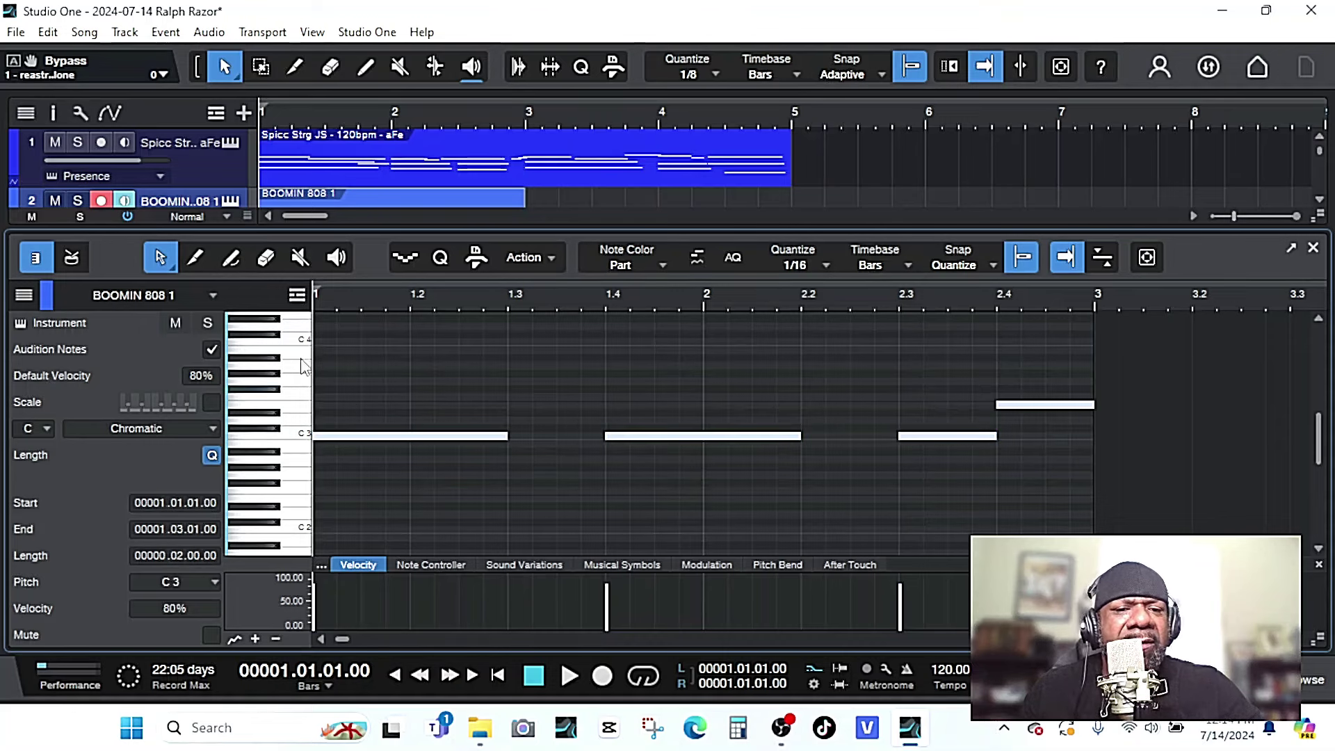
left_click_drag(361, 438, 361, 405)
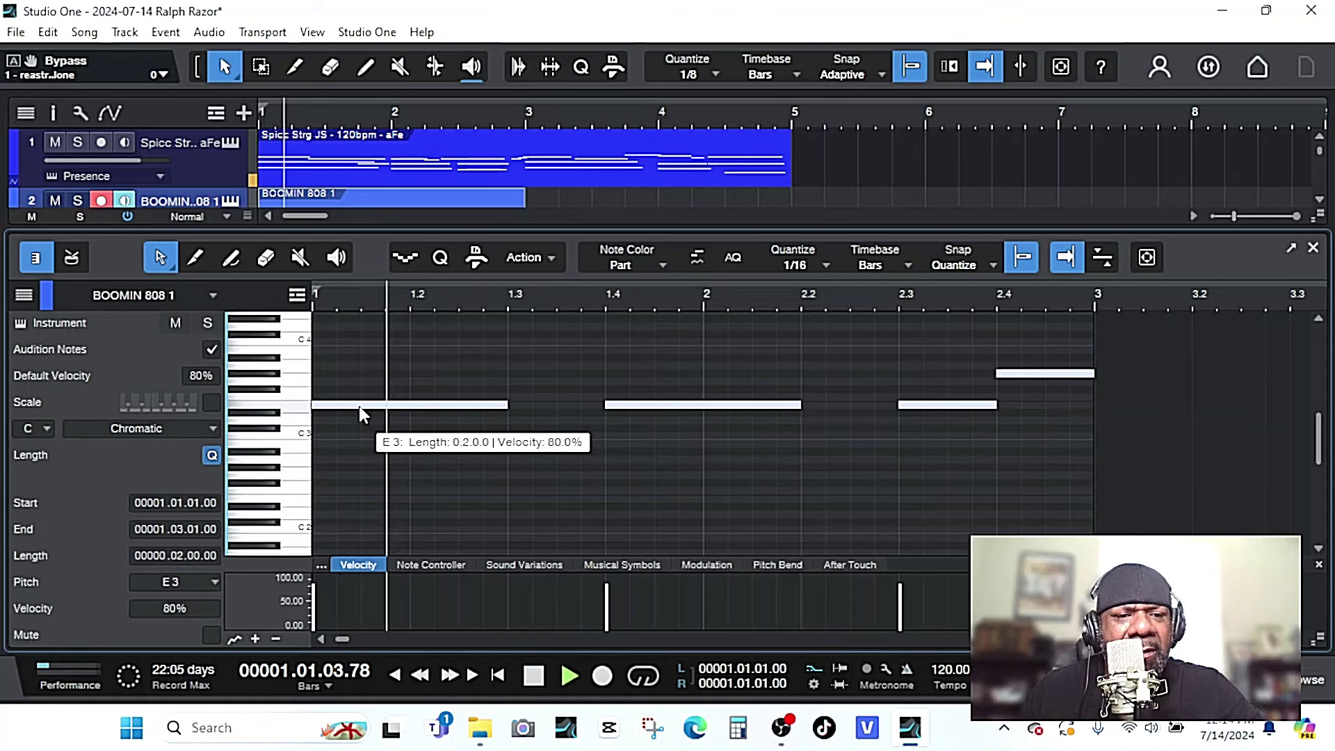
left_click_drag(359, 406, 356, 420)
key("space")
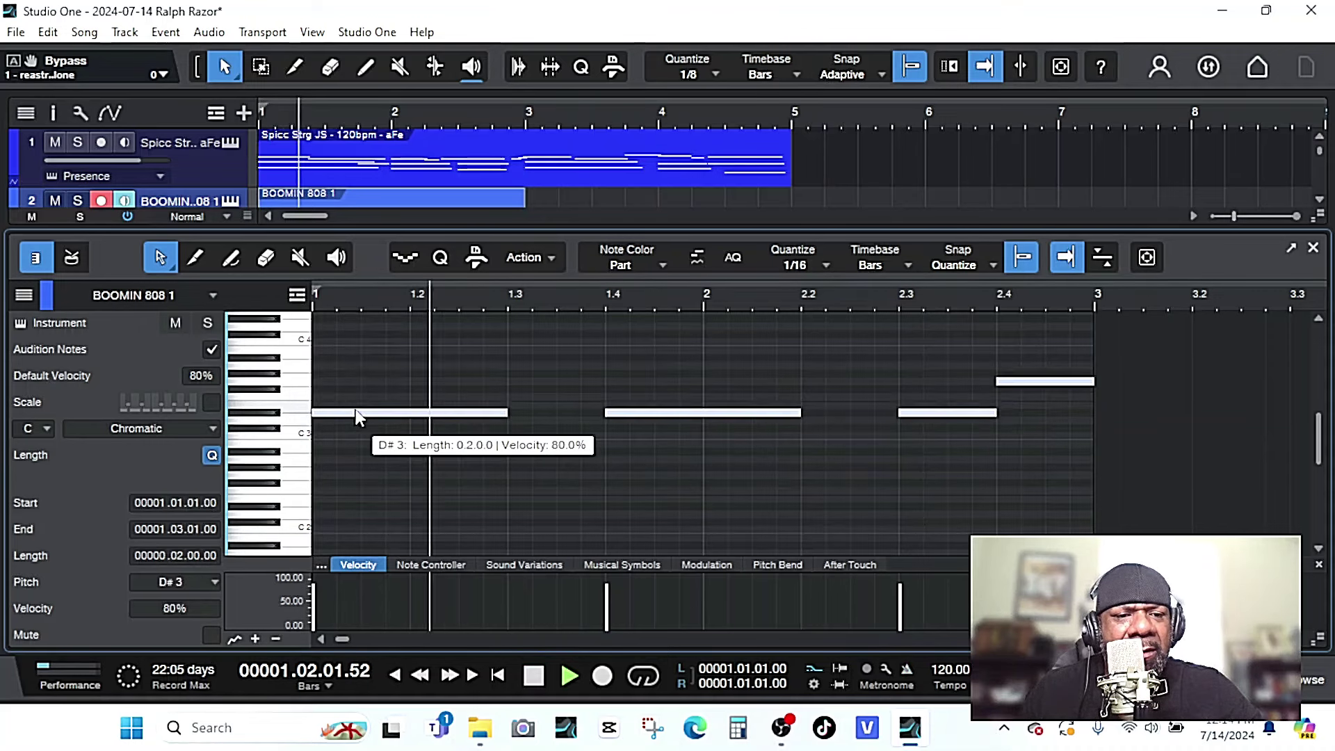
left_click(352, 417)
key("space")
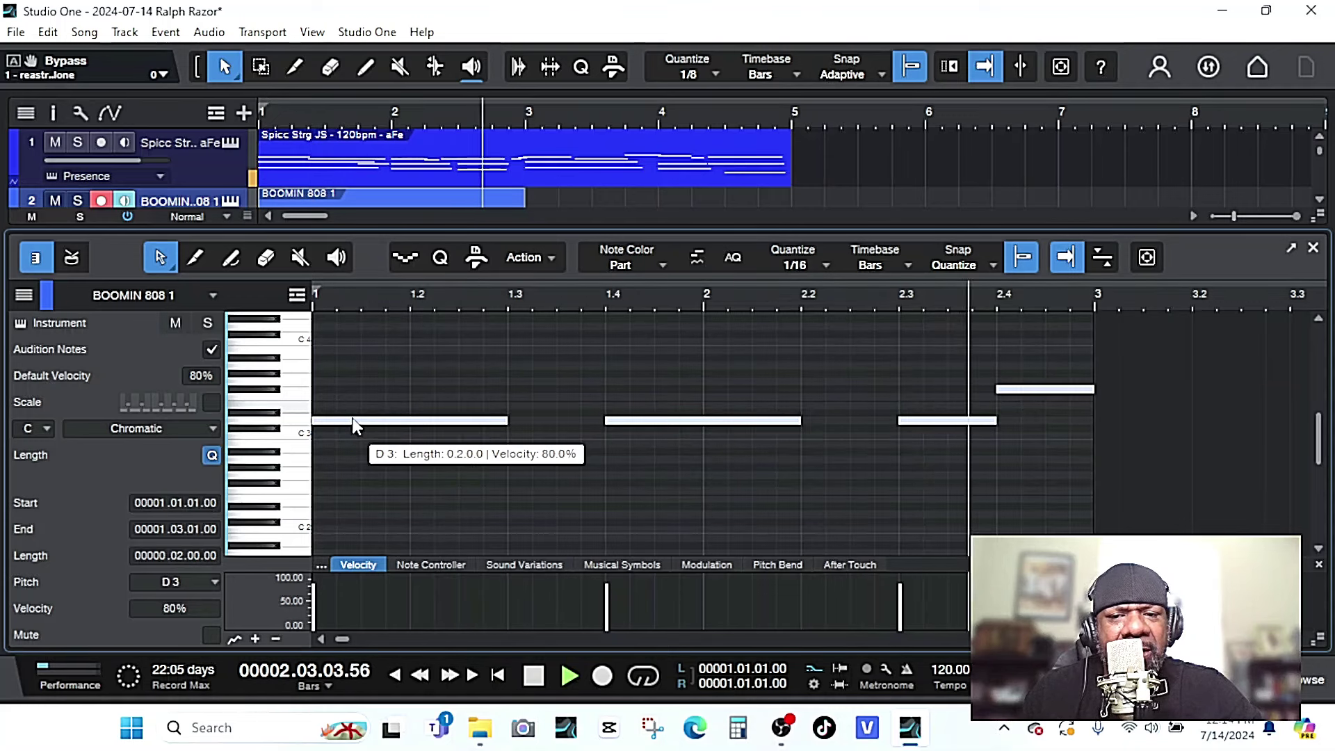
key("space")
key("space")
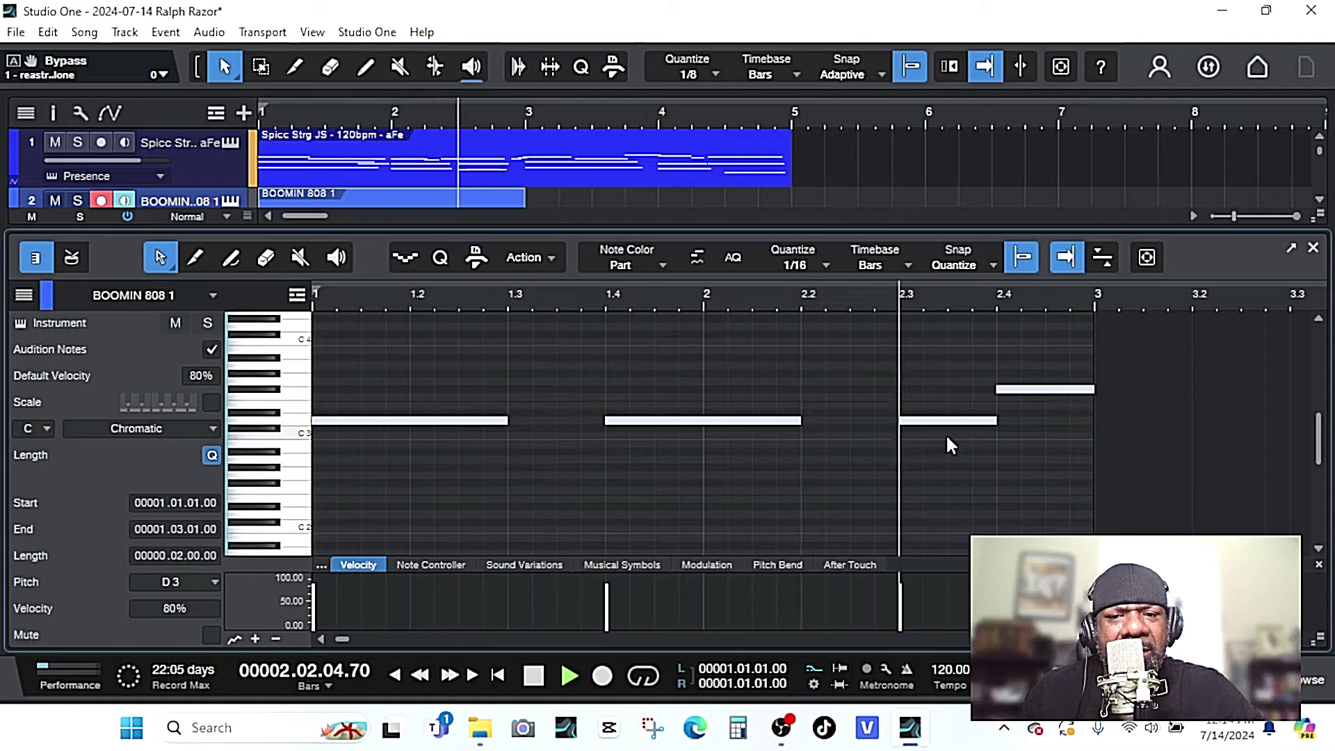
key("space")
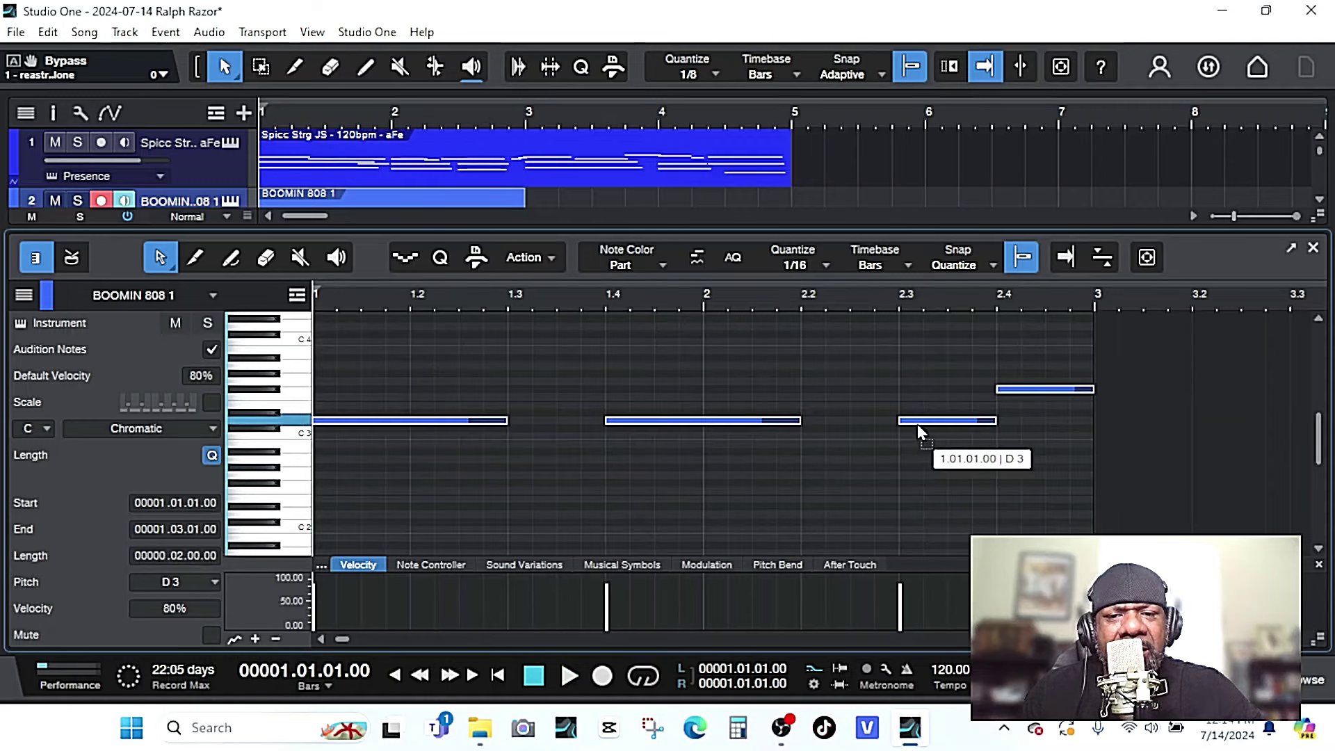
Try the 808 note at 2.3 on C3, move it to D#3 and play each pitch back.
left_click(930, 431)
left_click_drag(931, 426, 928, 435)
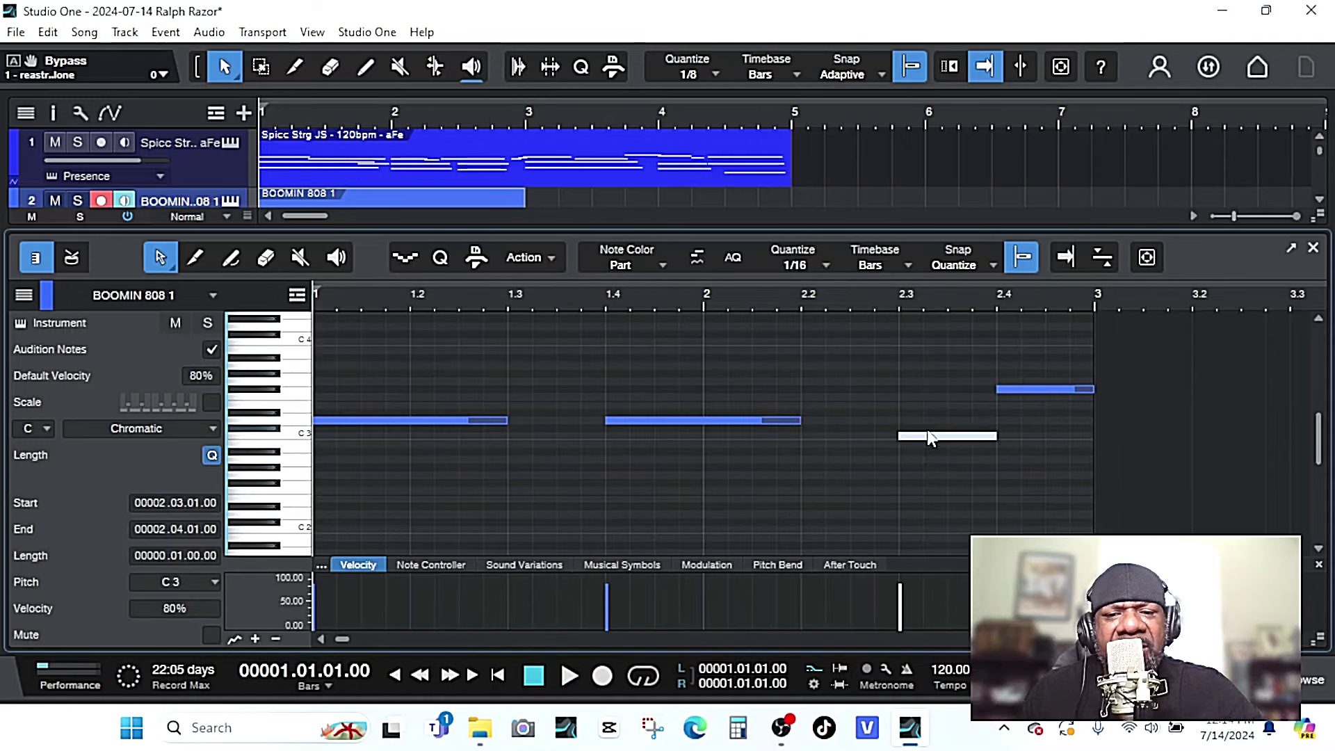
key("space")
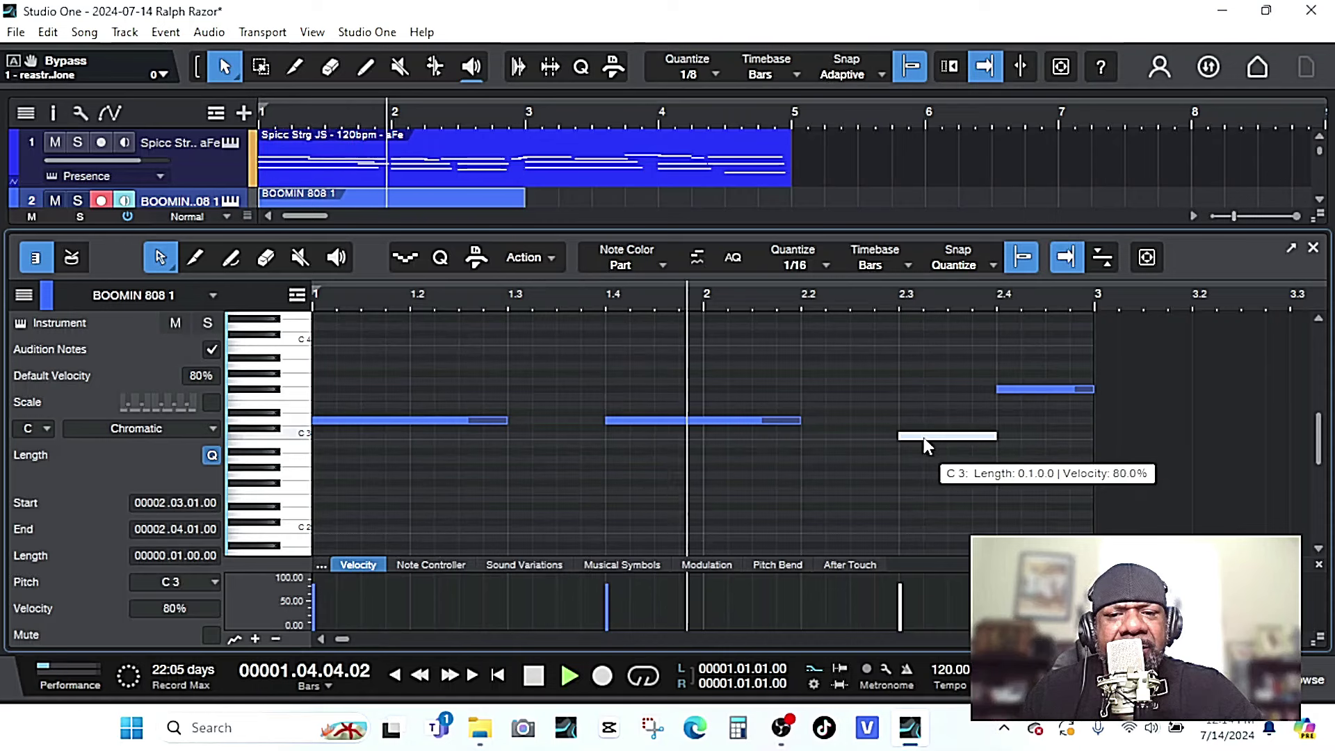
key("space")
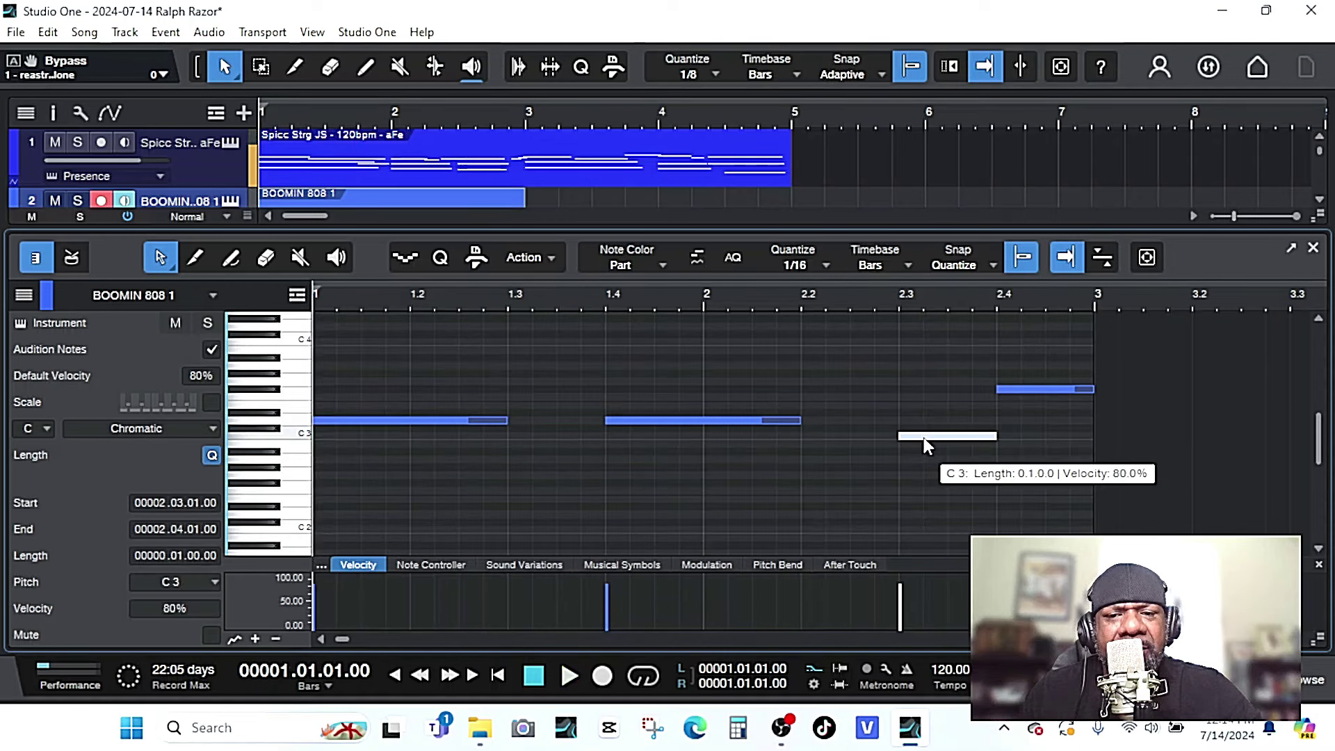
left_click_drag(923, 437, 914, 411)
key("space")
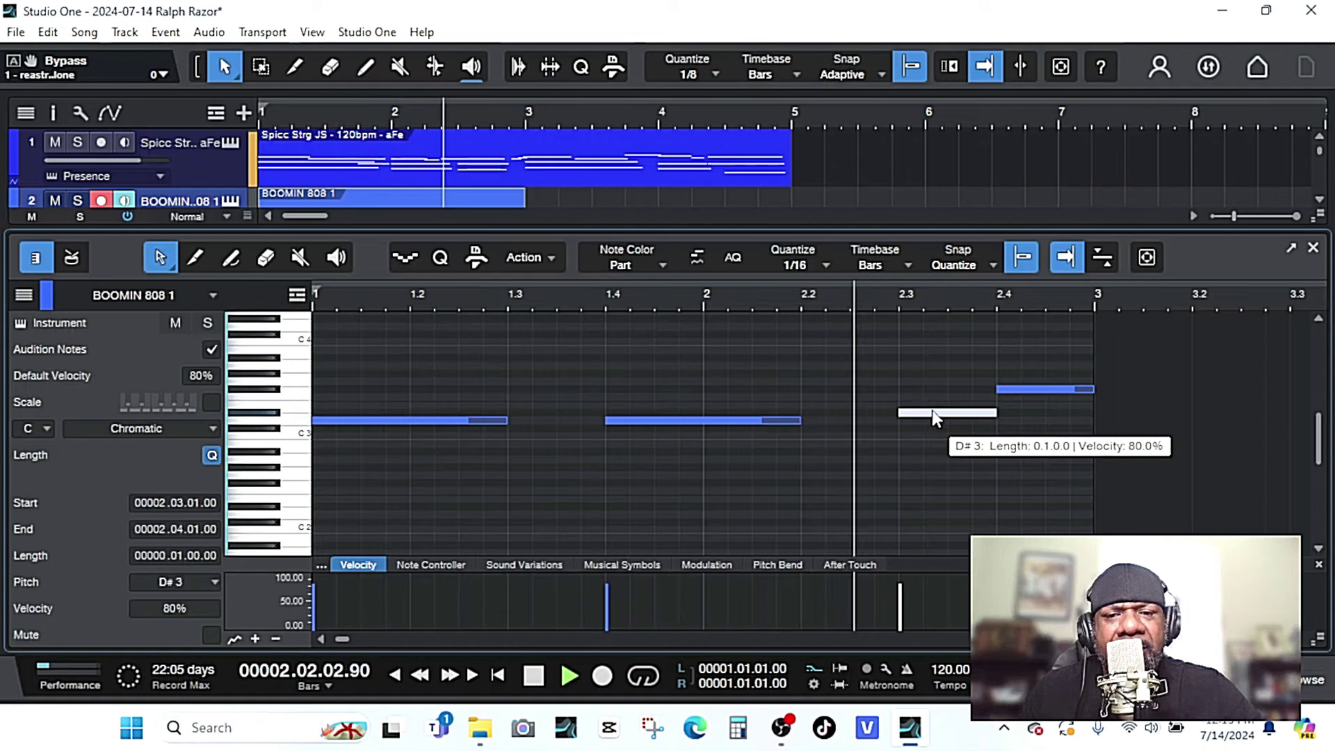
key("space")
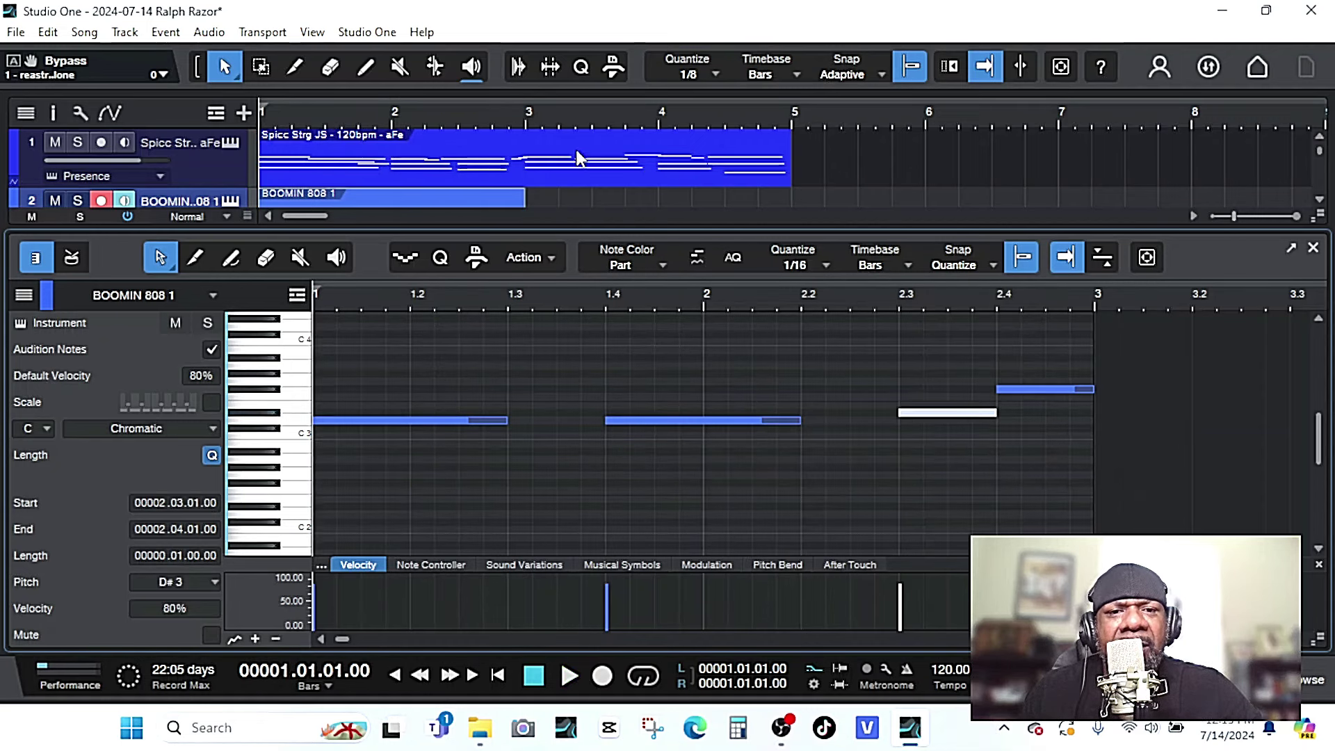
Examine the notes of the Spicc Strg JS strings part during playback and return to the BOOMIN 808 1 part.
left_click(491, 161)
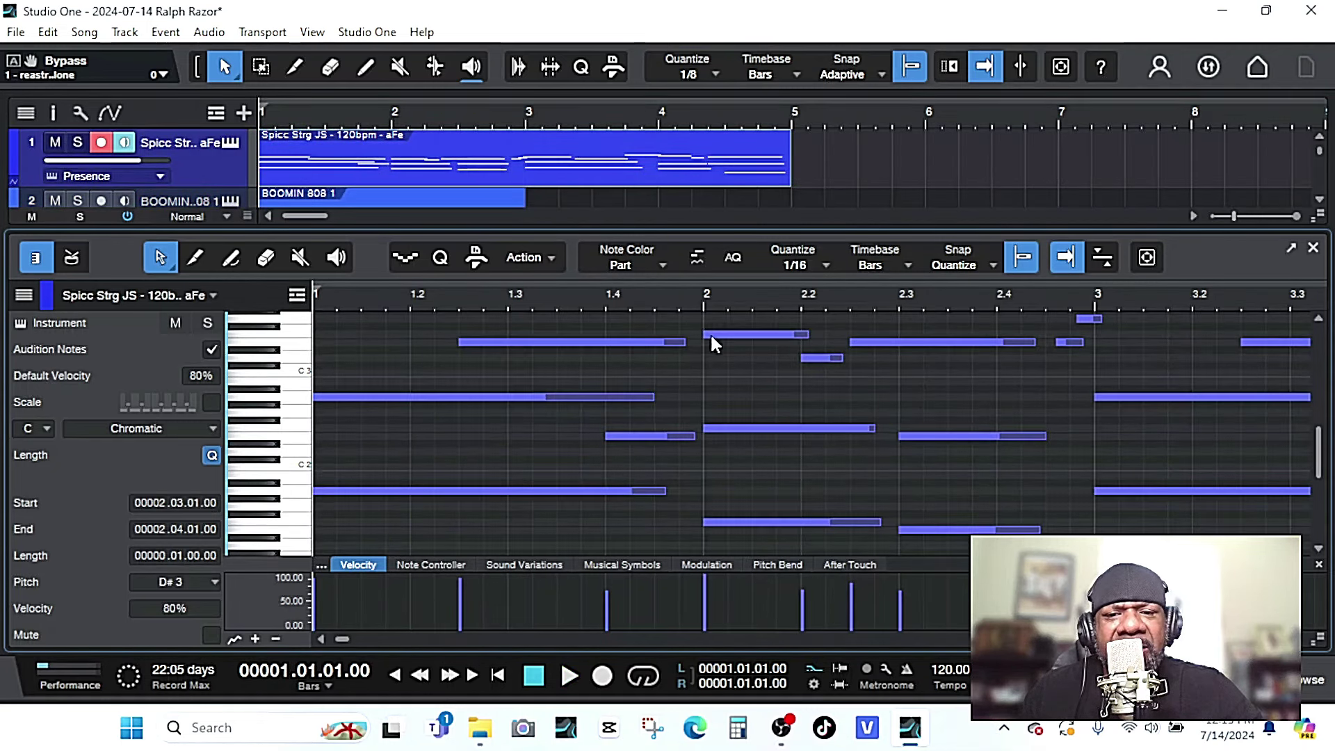
key("space")
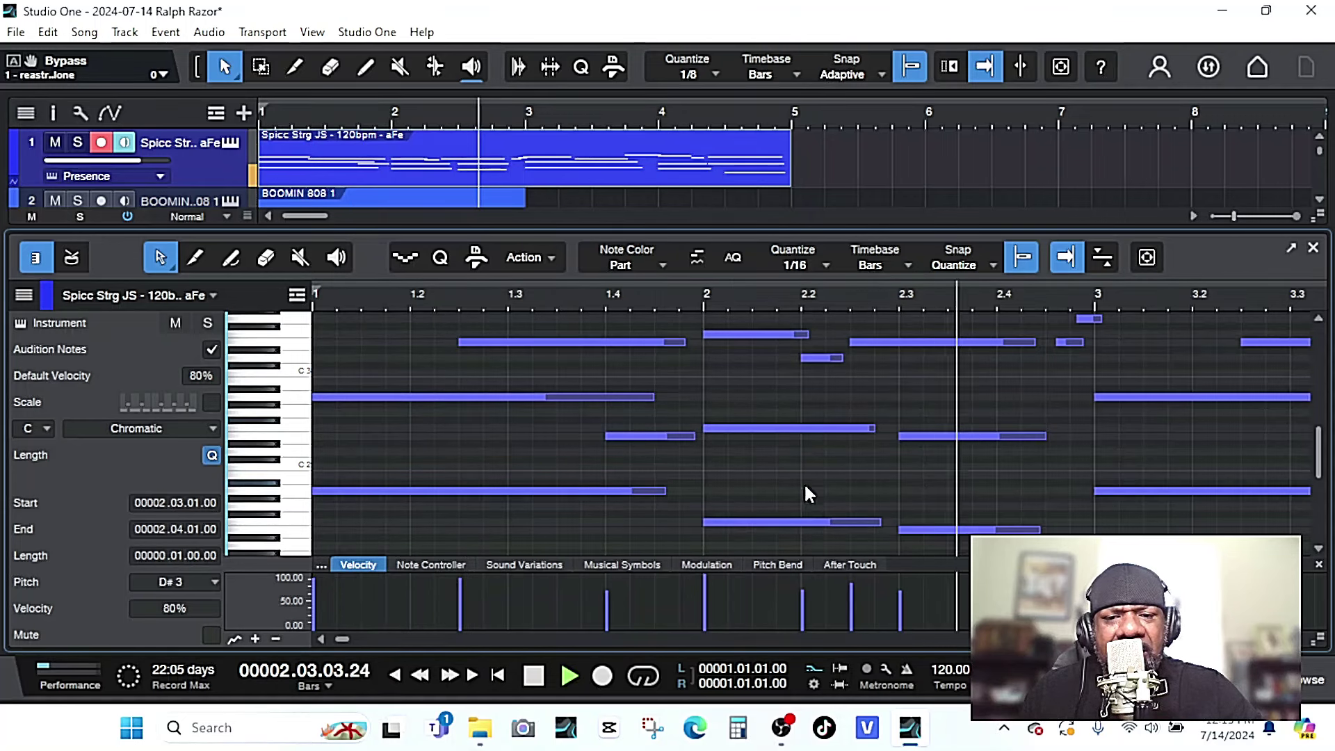
key("space")
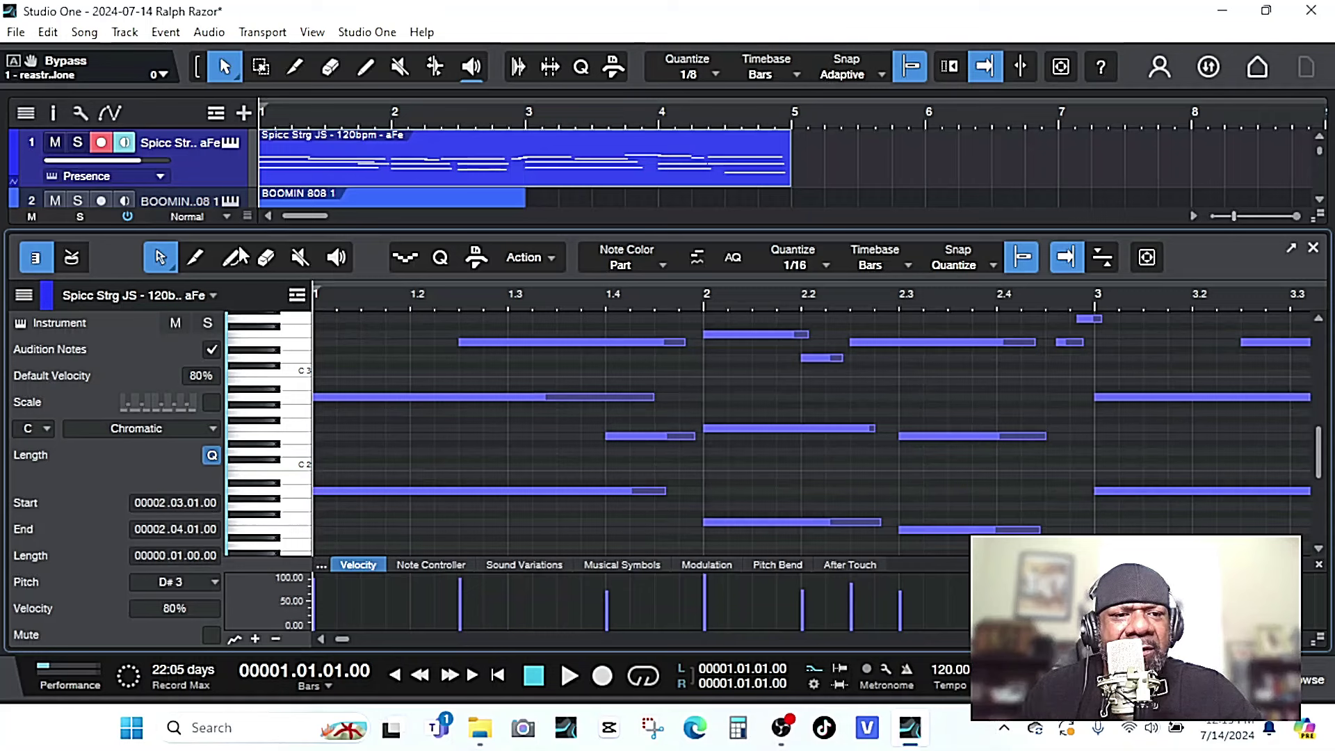
left_click(208, 295)
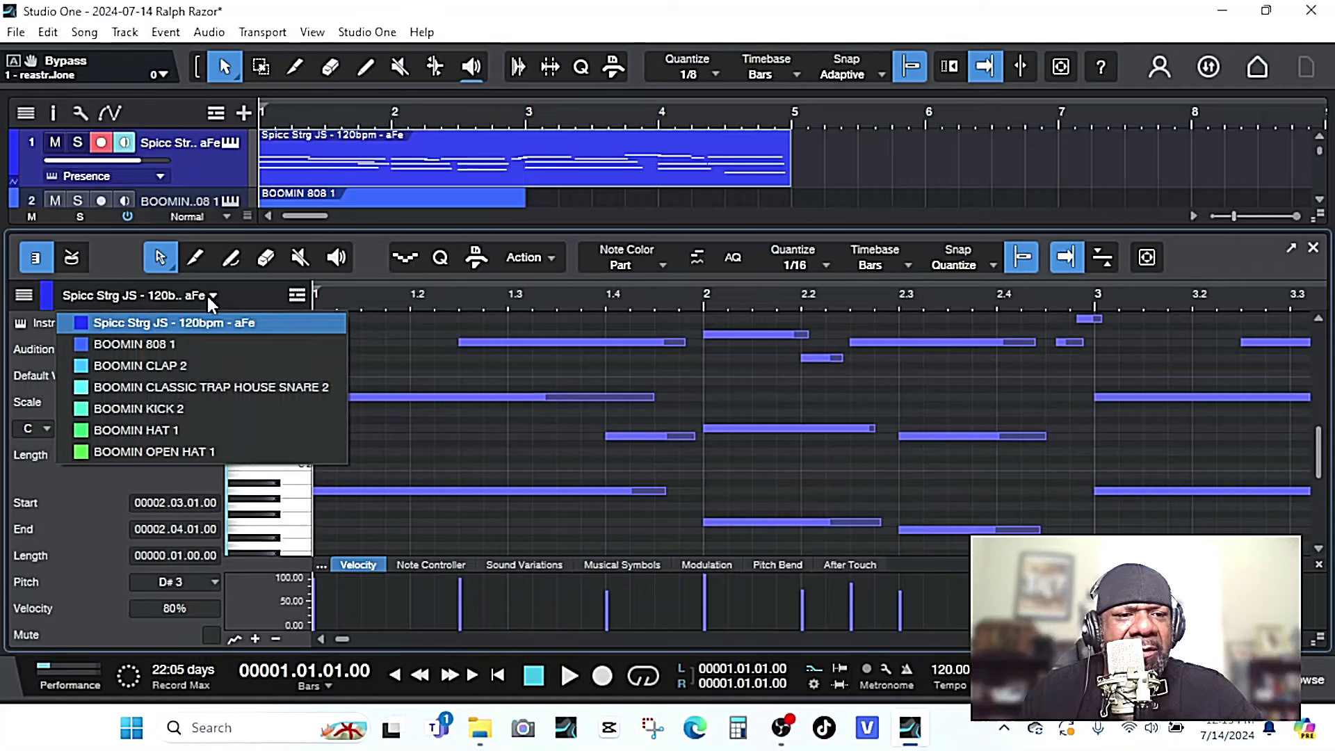
left_click(177, 344)
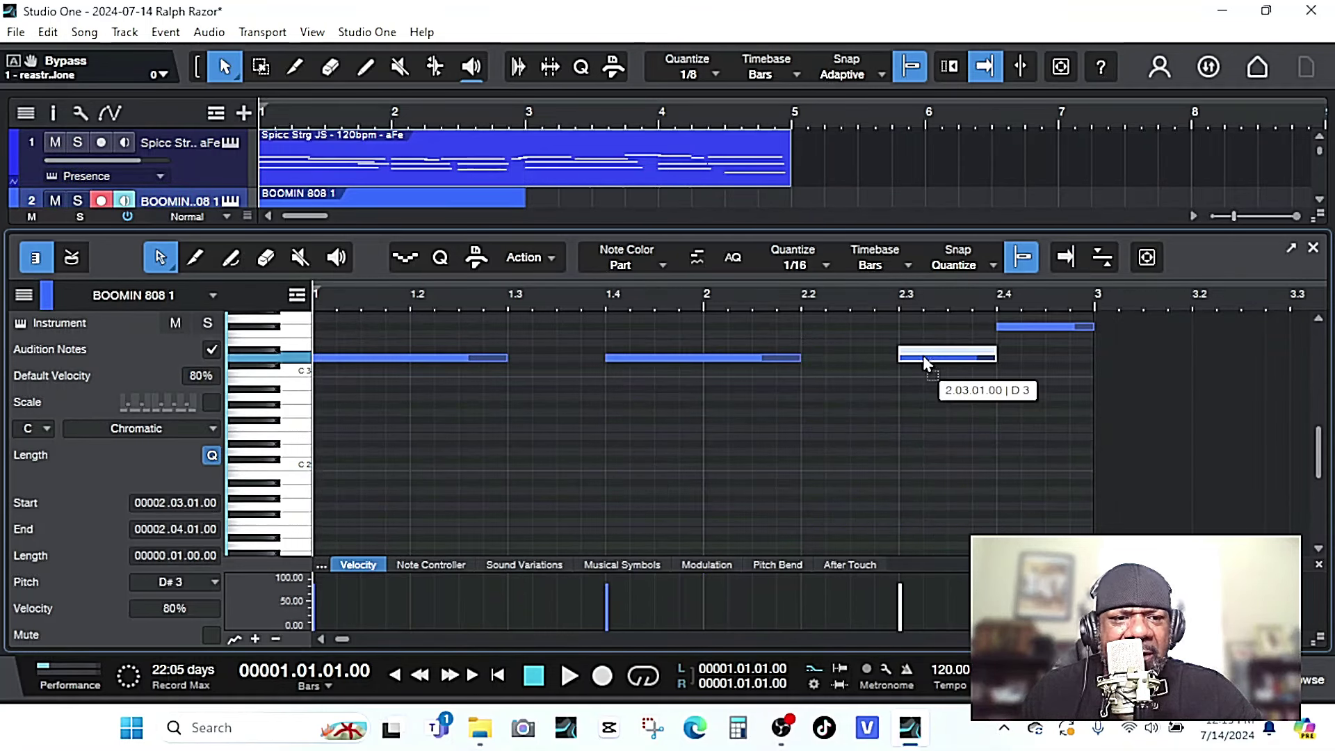
Raise the 808 note at 2.3 to E3, play it back and close the editor.
key("Up")
key("space")
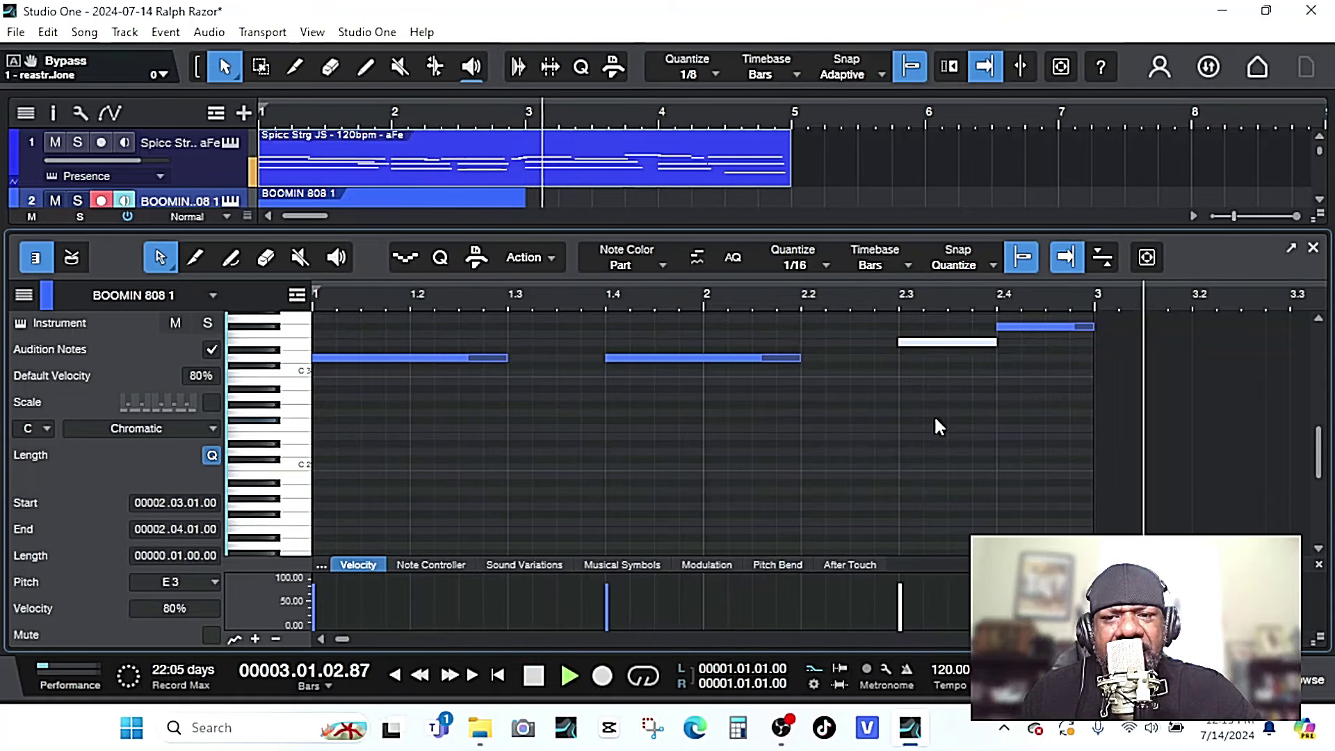
key("space")
left_click(1312, 247)
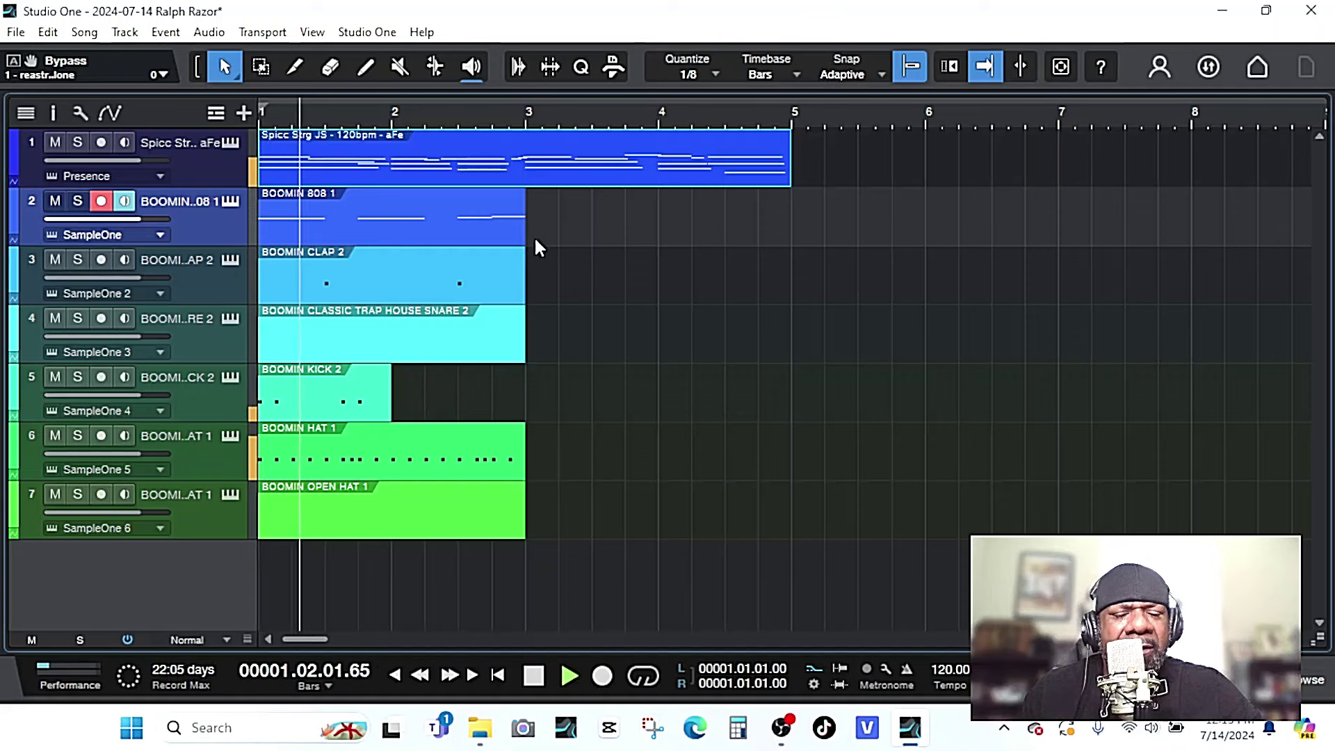
Duplicate the 808 and drum parts on tracks 2 to 7 into the section starting at bar 3.
left_click_drag(576, 187, 262, 527)
key("shift+d")
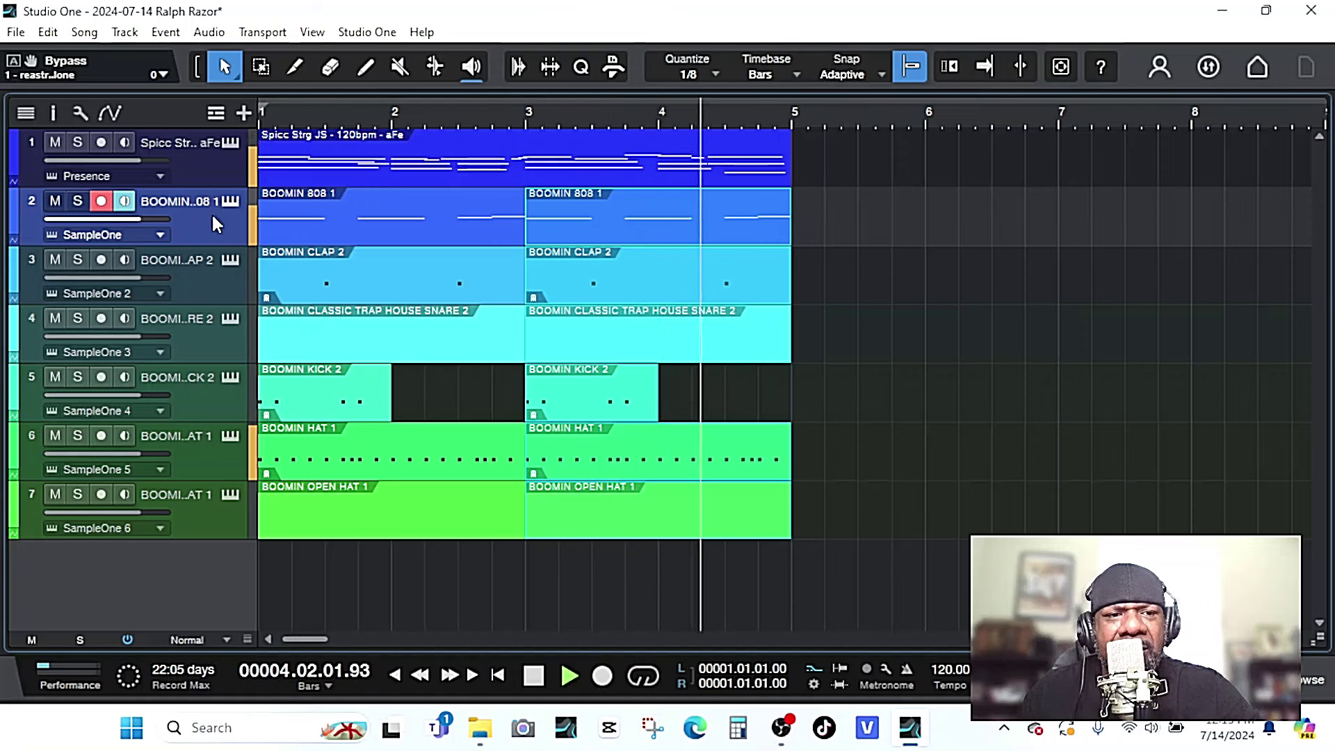
key("space")
Open the duplicated BOOMIN 808 1 part at bar 3 and check its notes against playback.
double_click(306, 222)
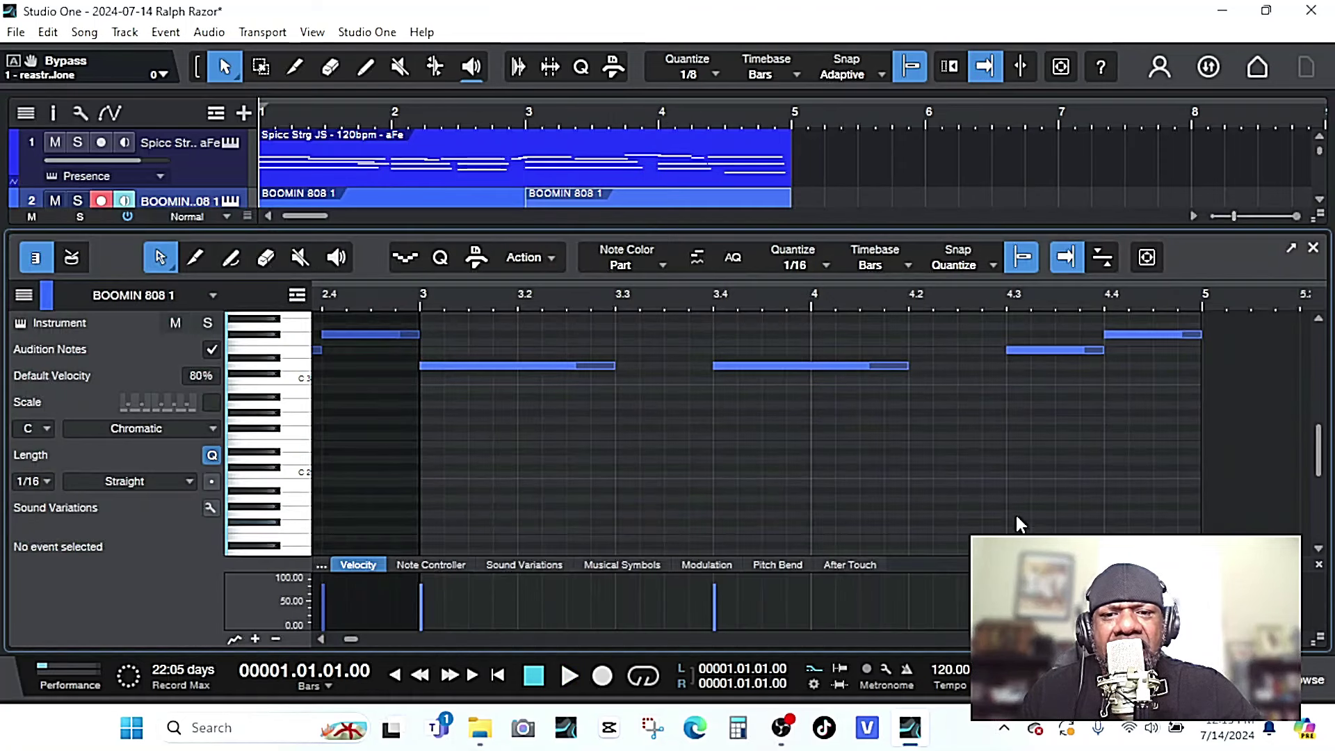
scroll(1012, 509, "up", 4)
key("space")
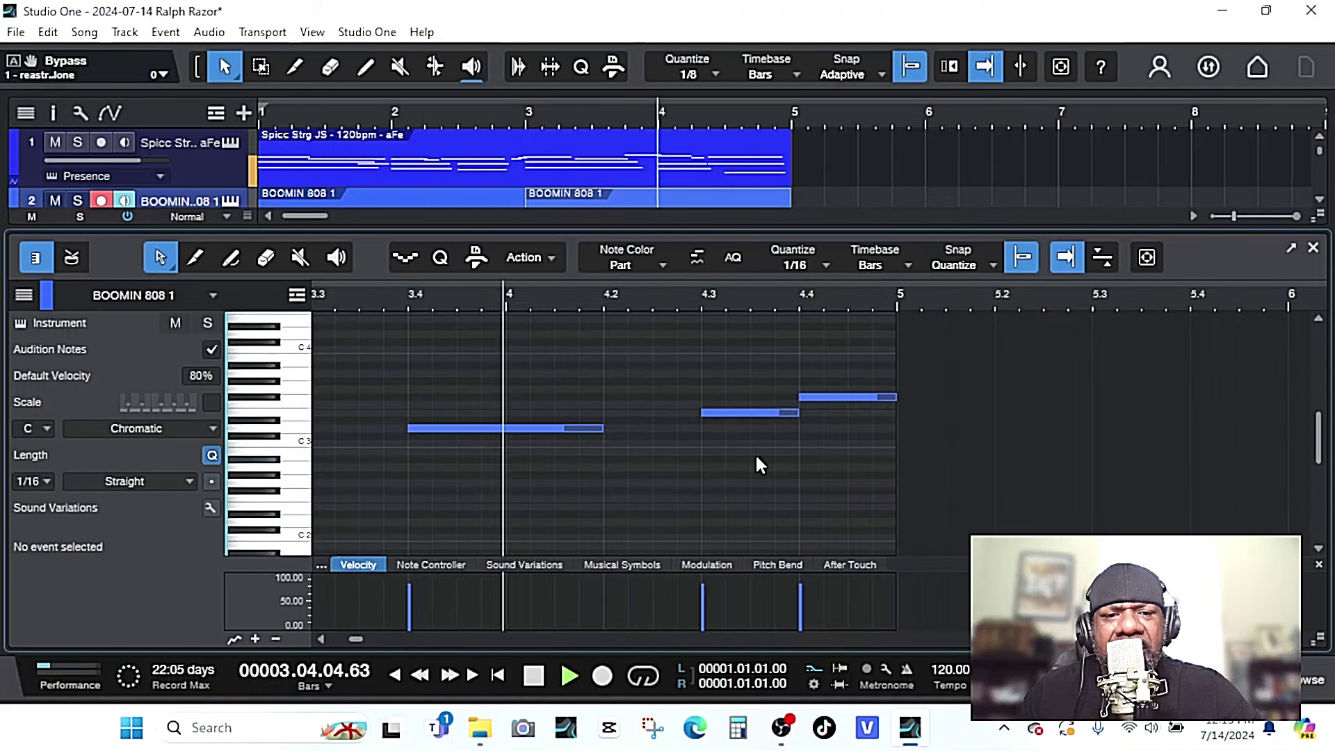
key("space")
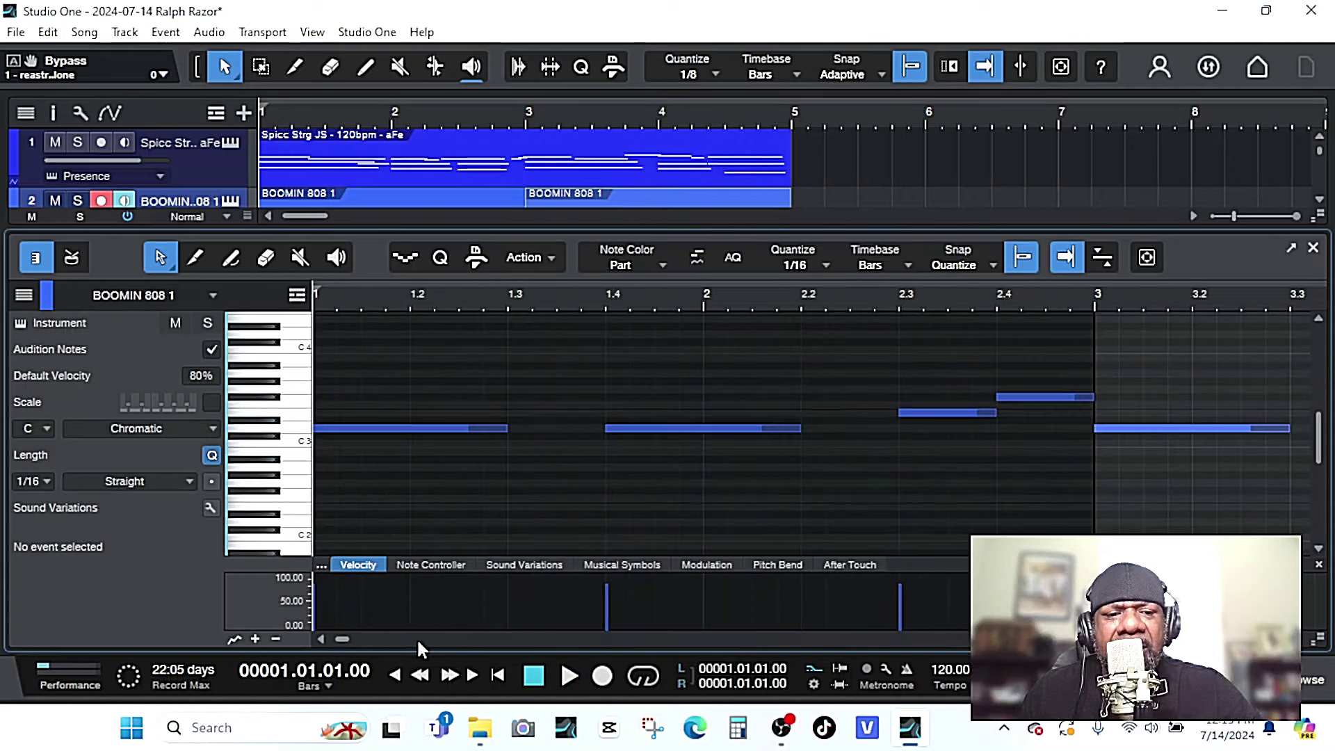
left_click(626, 198)
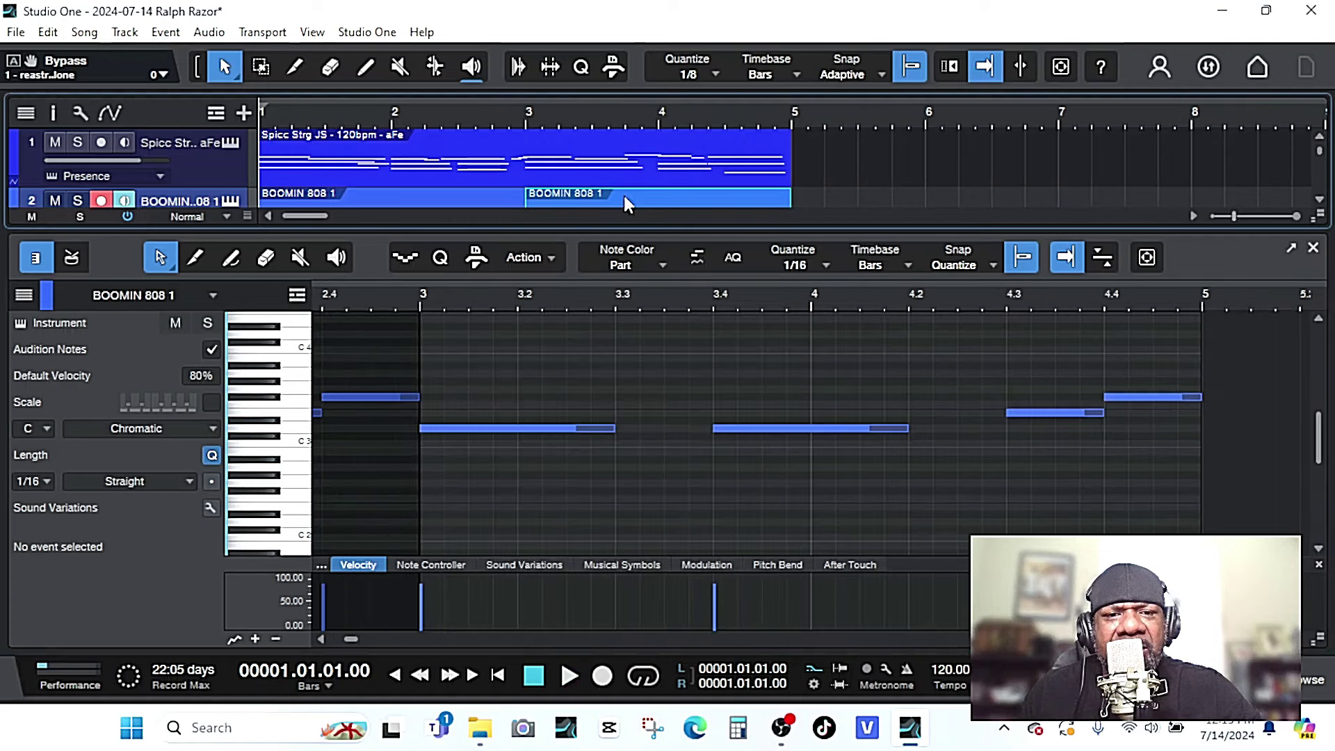
key("space")
key("space")
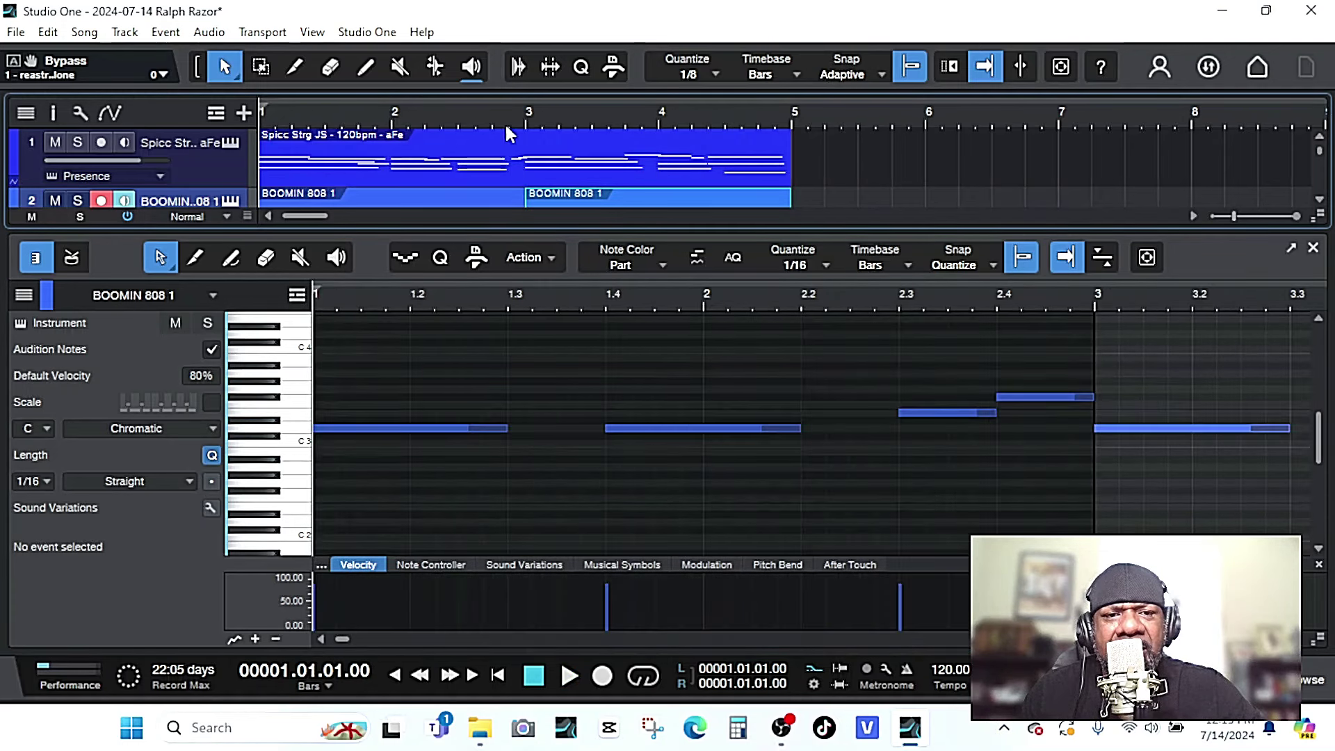
Play from bar 3, lower the duplicated 808 part's note at 4.3 to C#3 and play it back.
left_click(527, 113)
key("space")
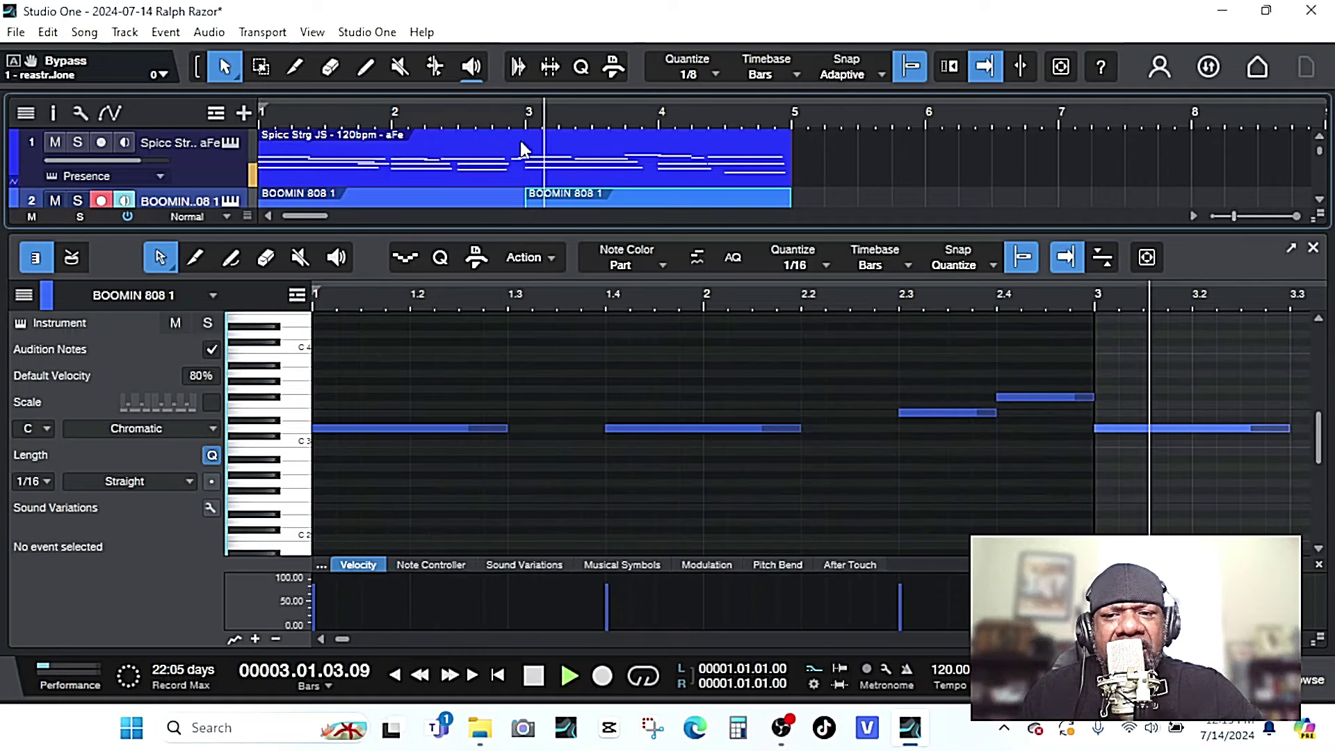
key("space")
key("space")
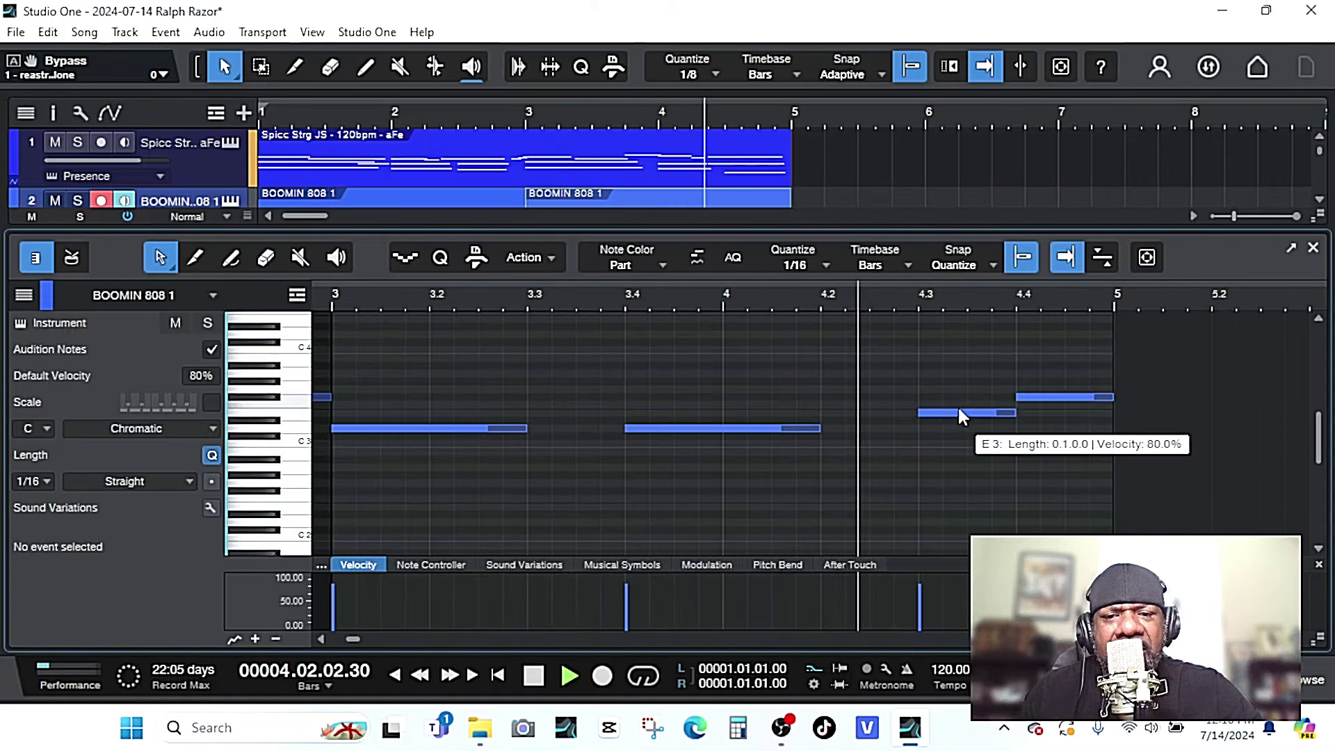
key("space")
left_click_drag(960, 412, 961, 436)
key("space")
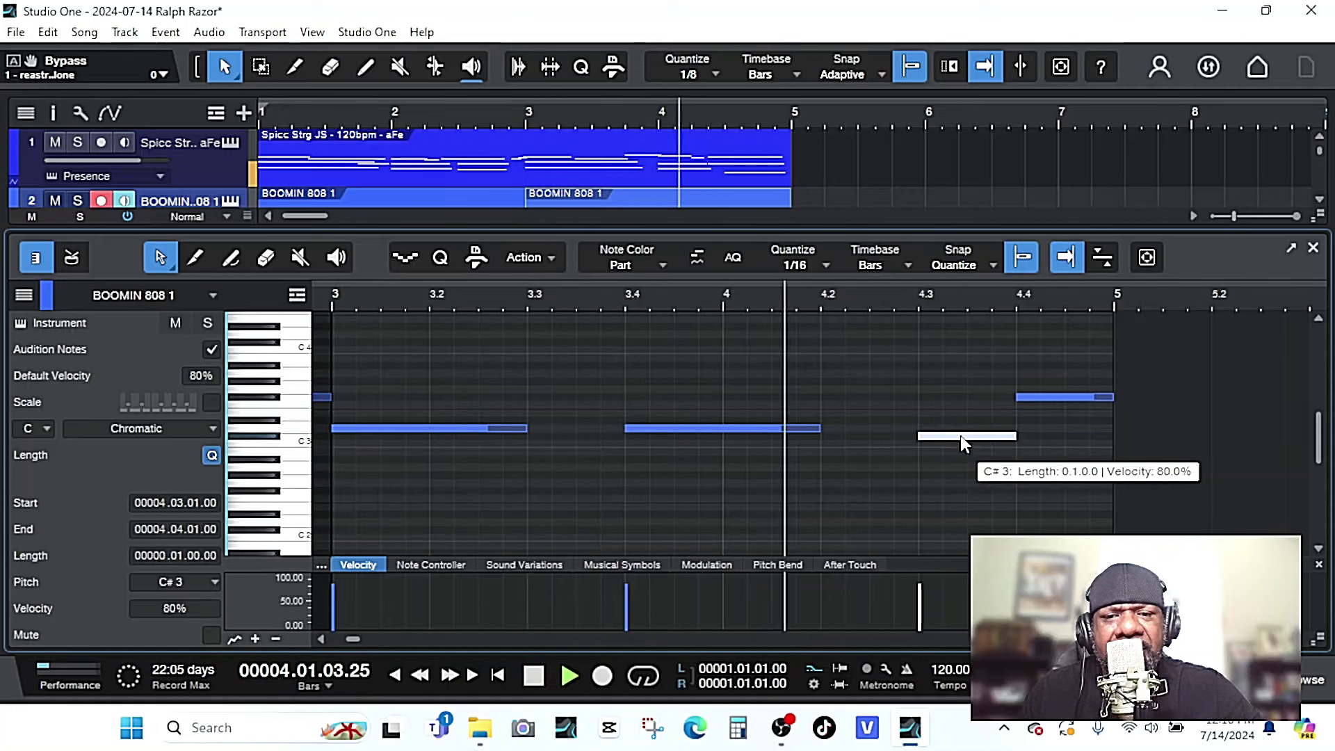
Lower the duplicated 808 part's note at 4.4 to F3, play it back from bar 3 and close the editor.
key("space")
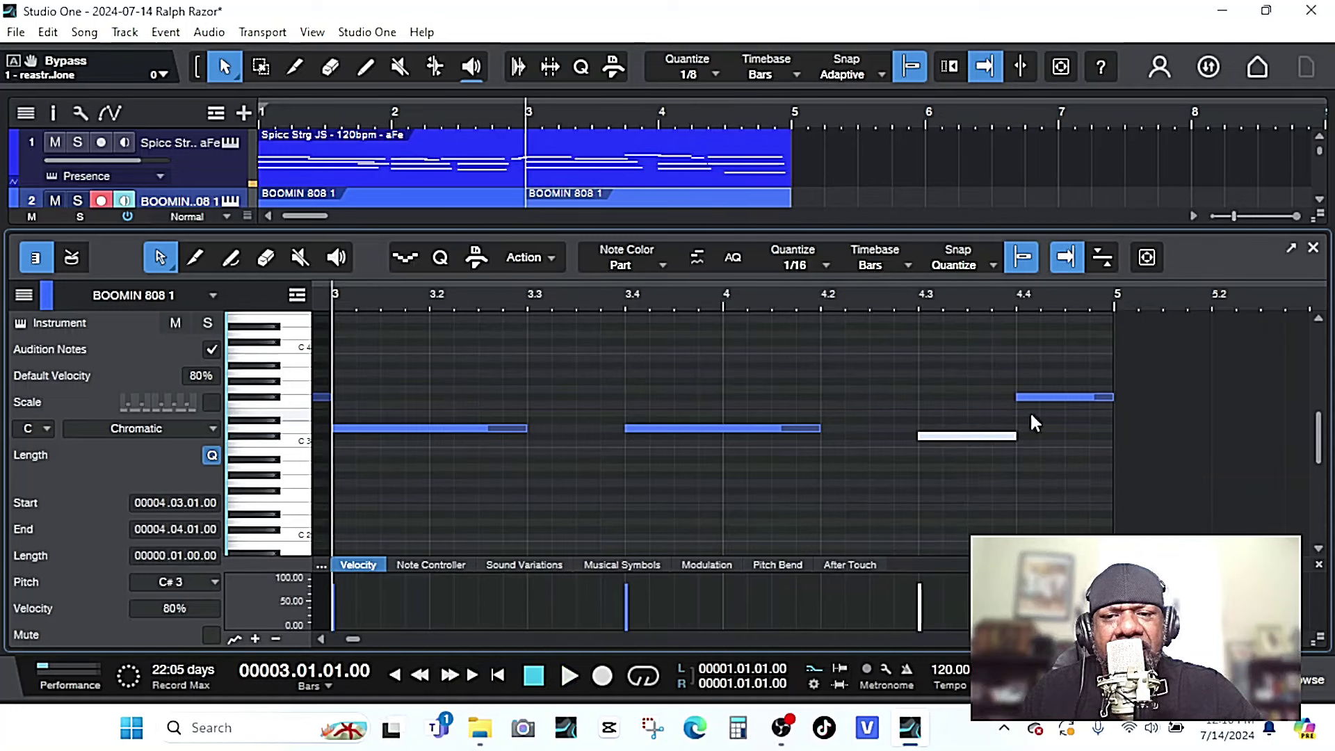
left_click(1030, 409)
key("space")
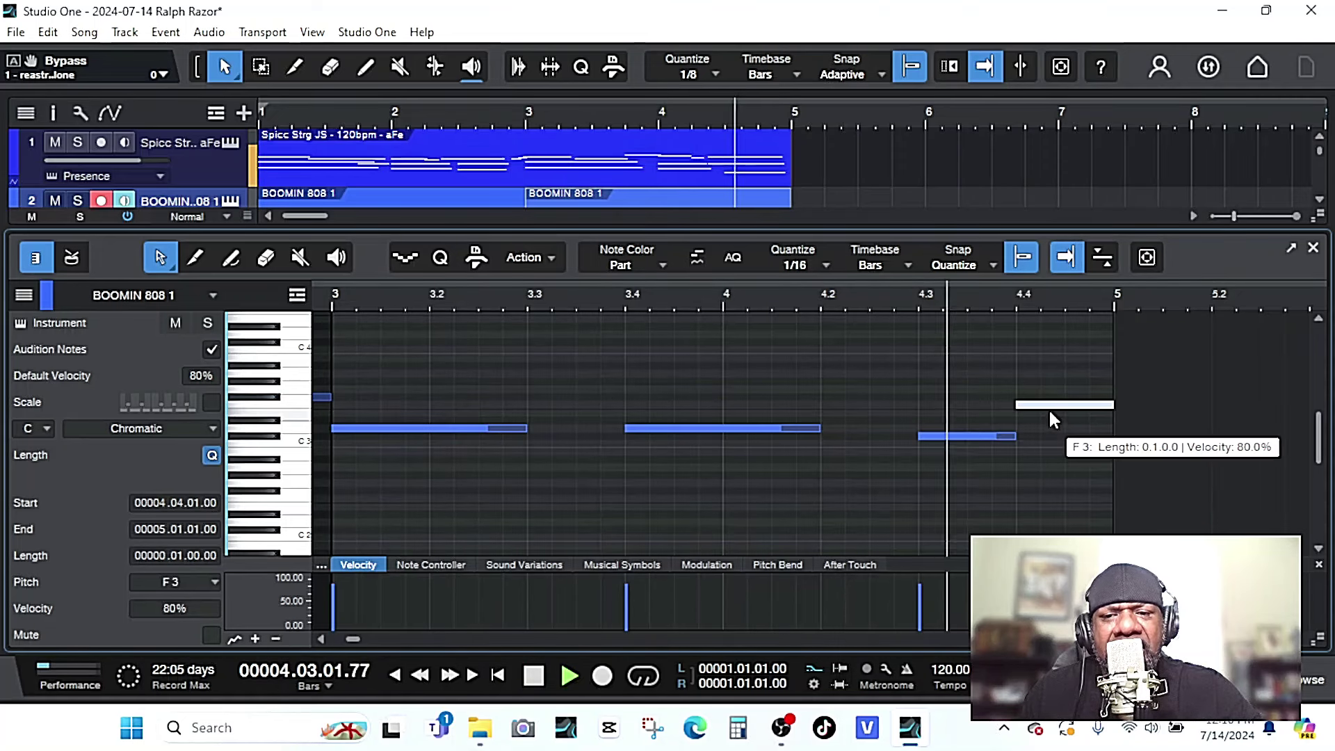
key("space")
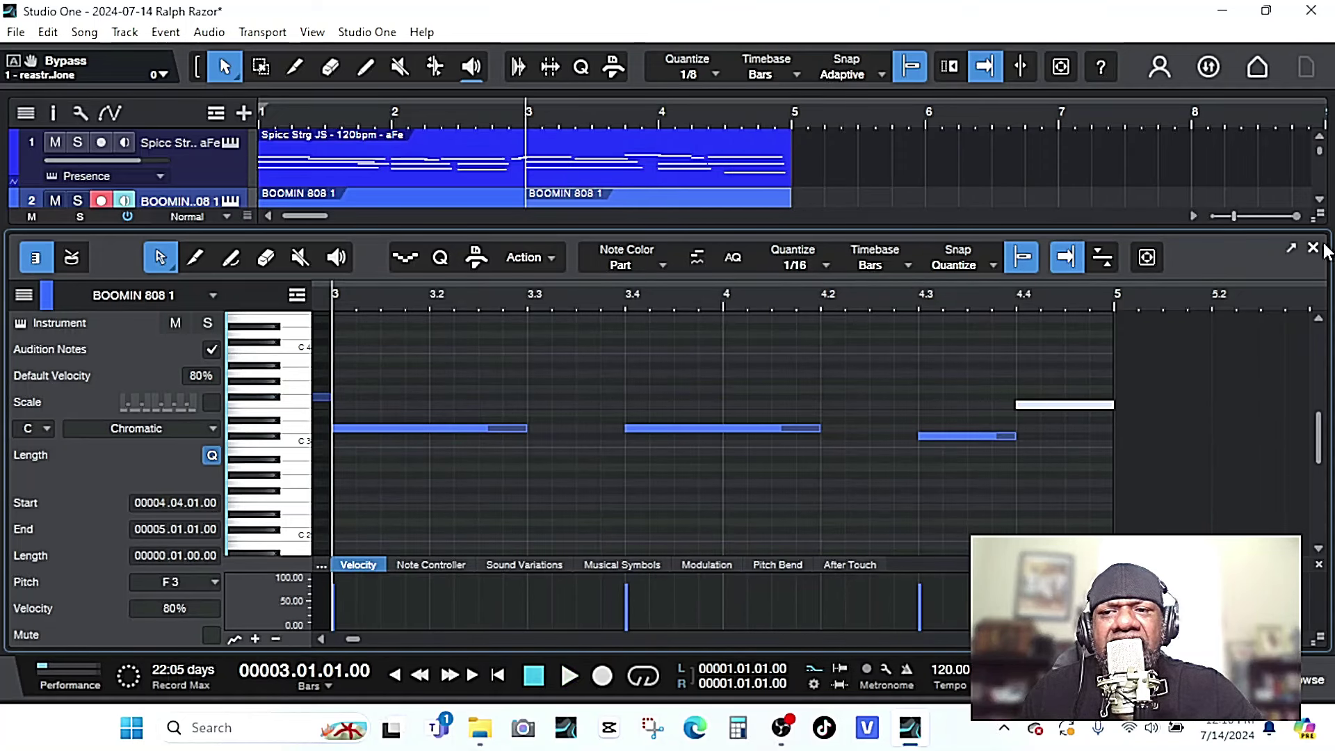
left_click(1313, 248)
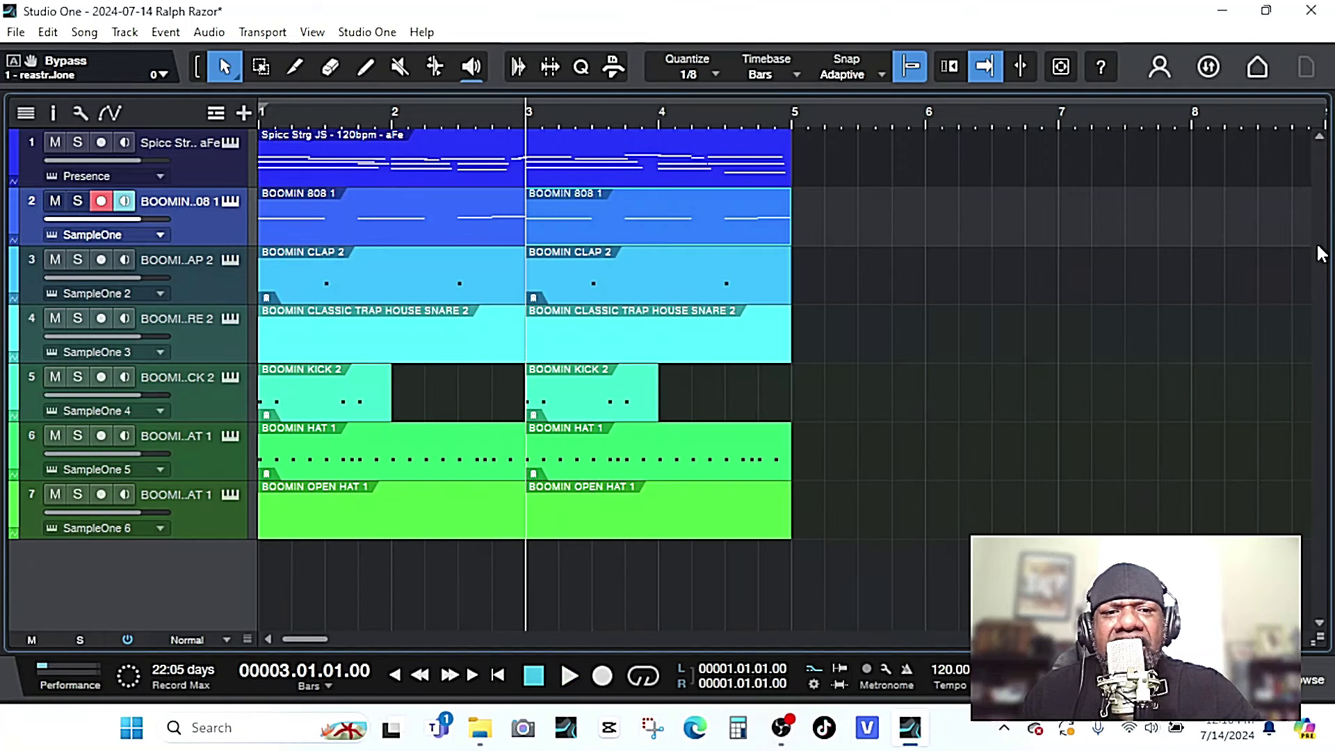
Play the arrangement from 2.2.3 to check the transition into bar 3.
left_click(433, 115)
key("space")
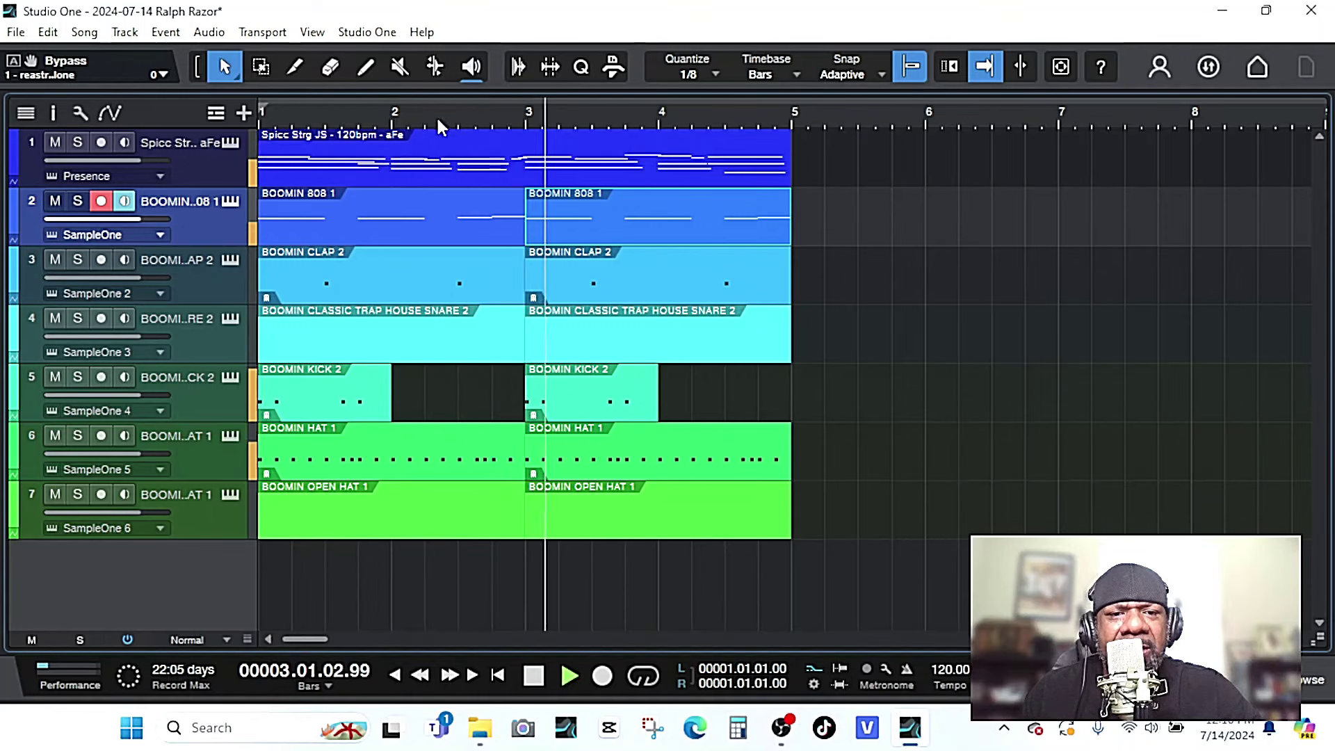
key("space")
Select all parts on tracks 1 to 7 and duplicate the four-bar section repeatedly until the arrangement reaches about bar 85.
left_click_drag(839, 129, 254, 524)
key("d")
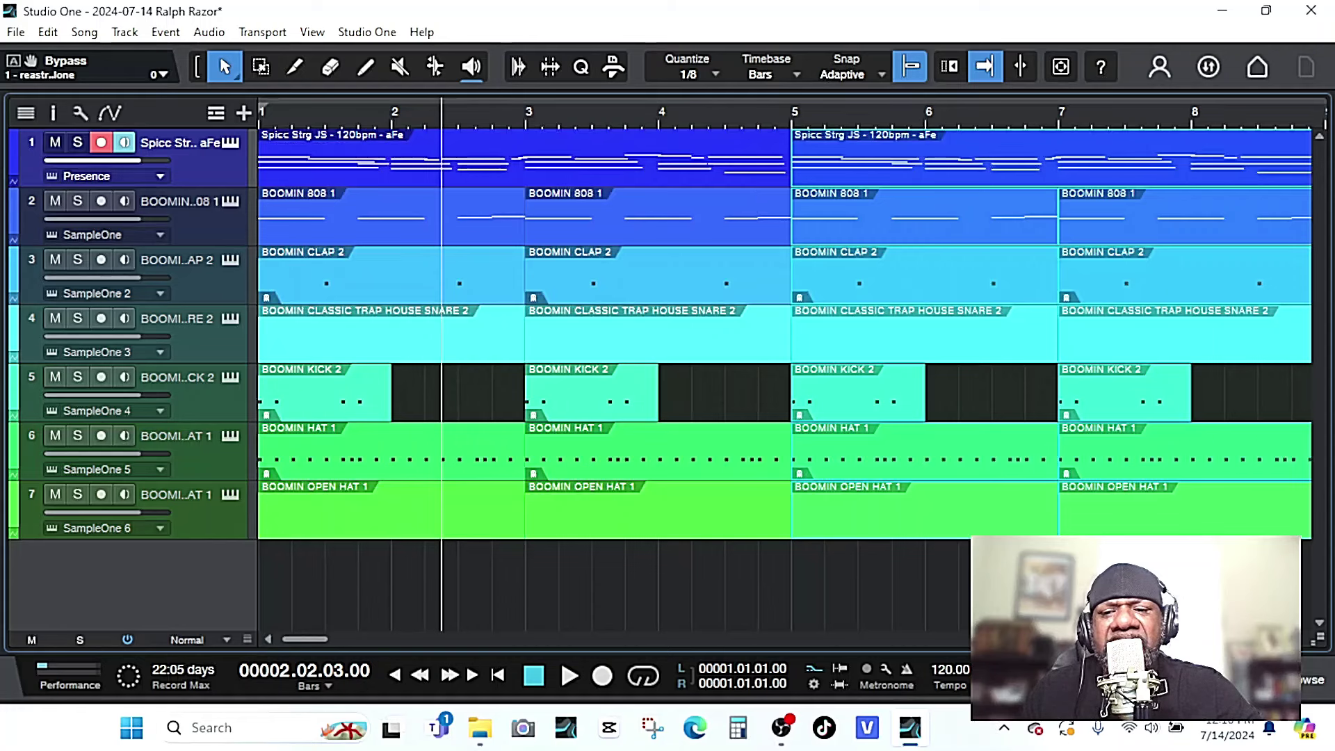
key("w")
key("w")
key("w")
key("w")
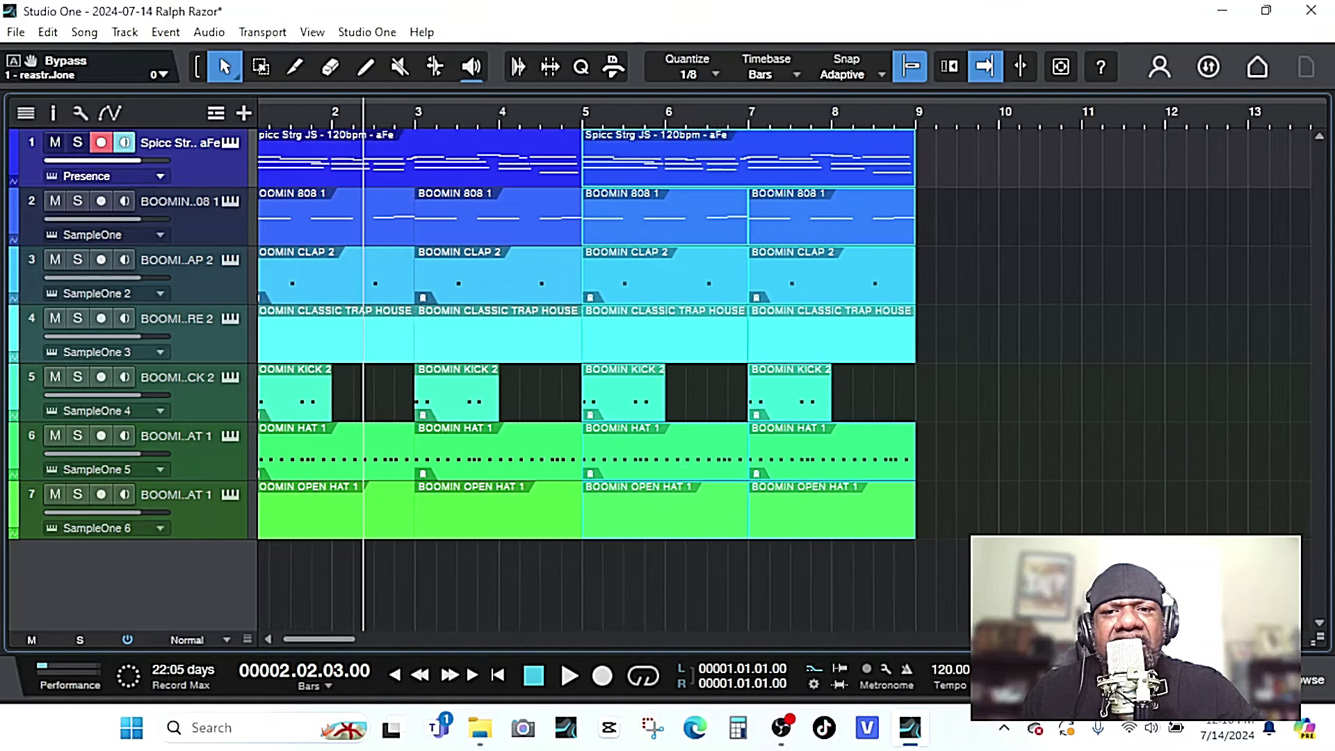
key("w")
key("w")
key("w")
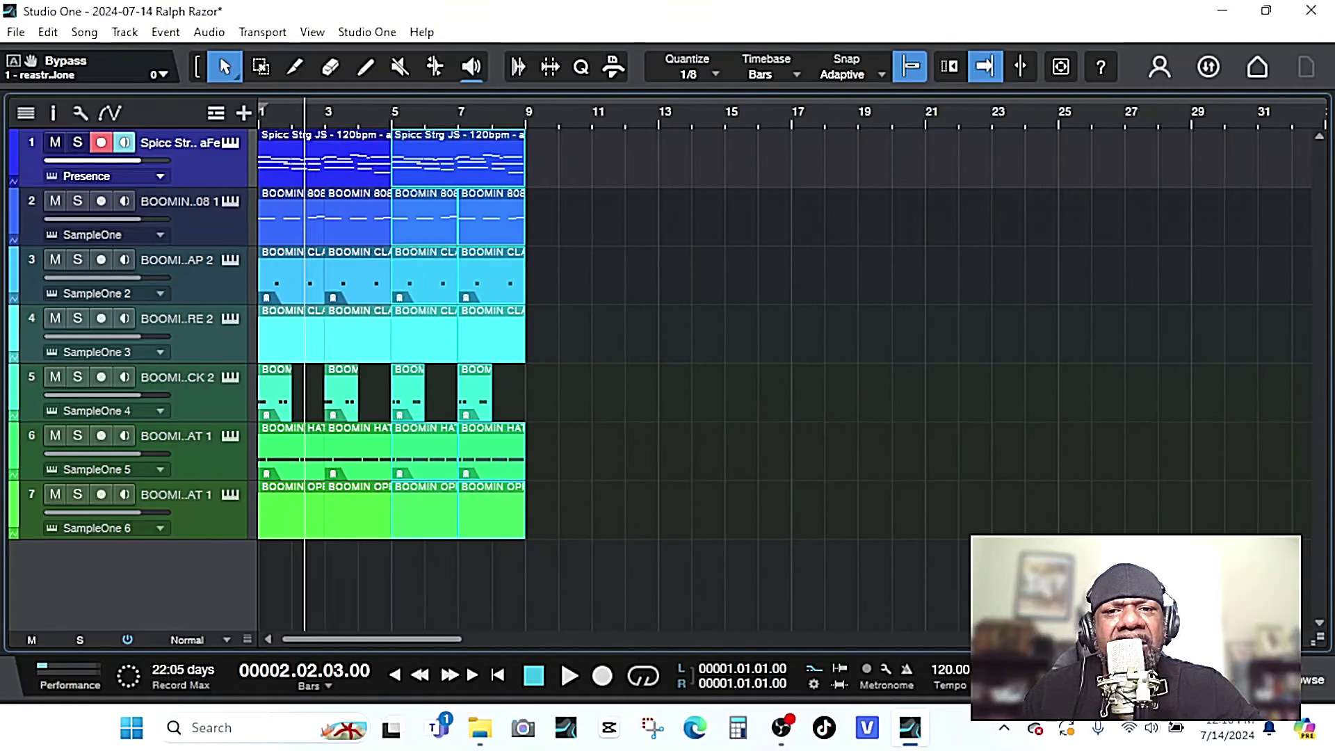
key("d")
key("d")
key("d")
key("d")
key("d")
key("w")
key("w")
key("w")
key("w")
key("d")
key("d")
key("d")
key("d")
key("d")
key("d")
key("d")
key("d")
key("d")
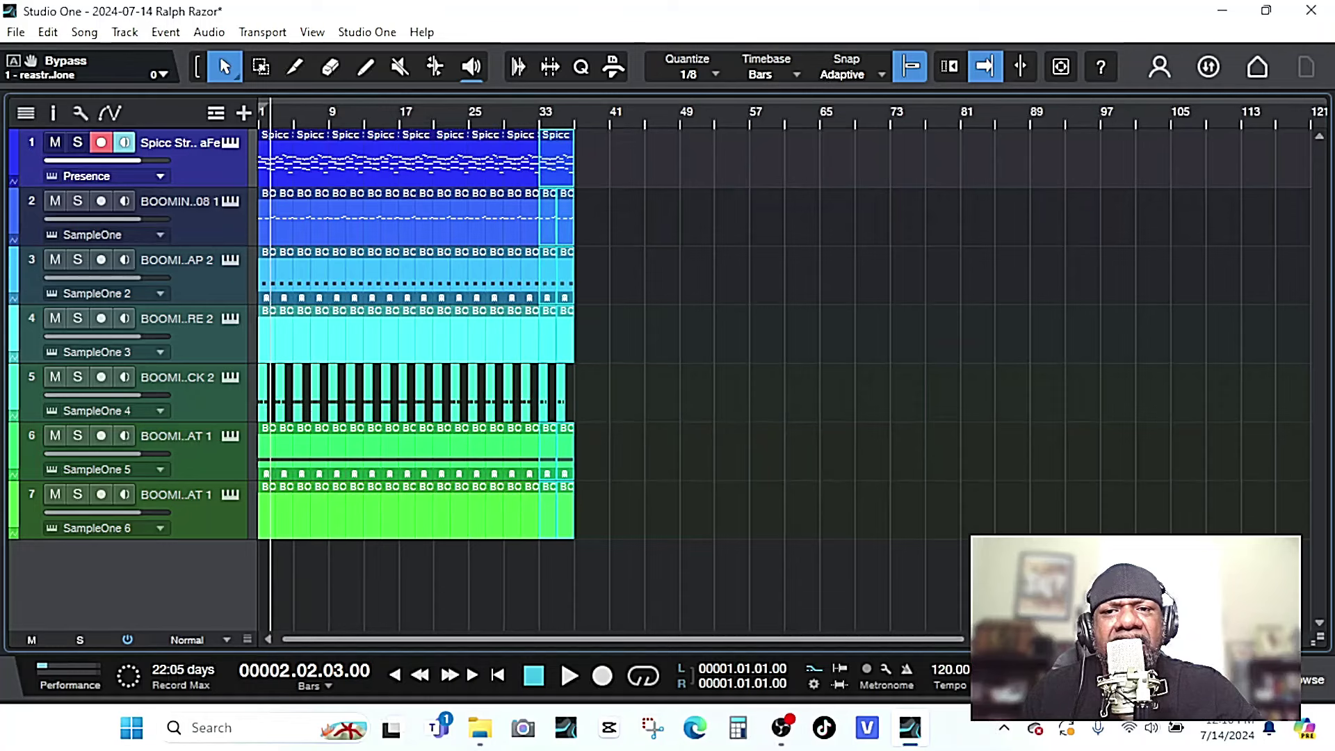
key("d")
key("d")
key("d")
key("d")
key("d")
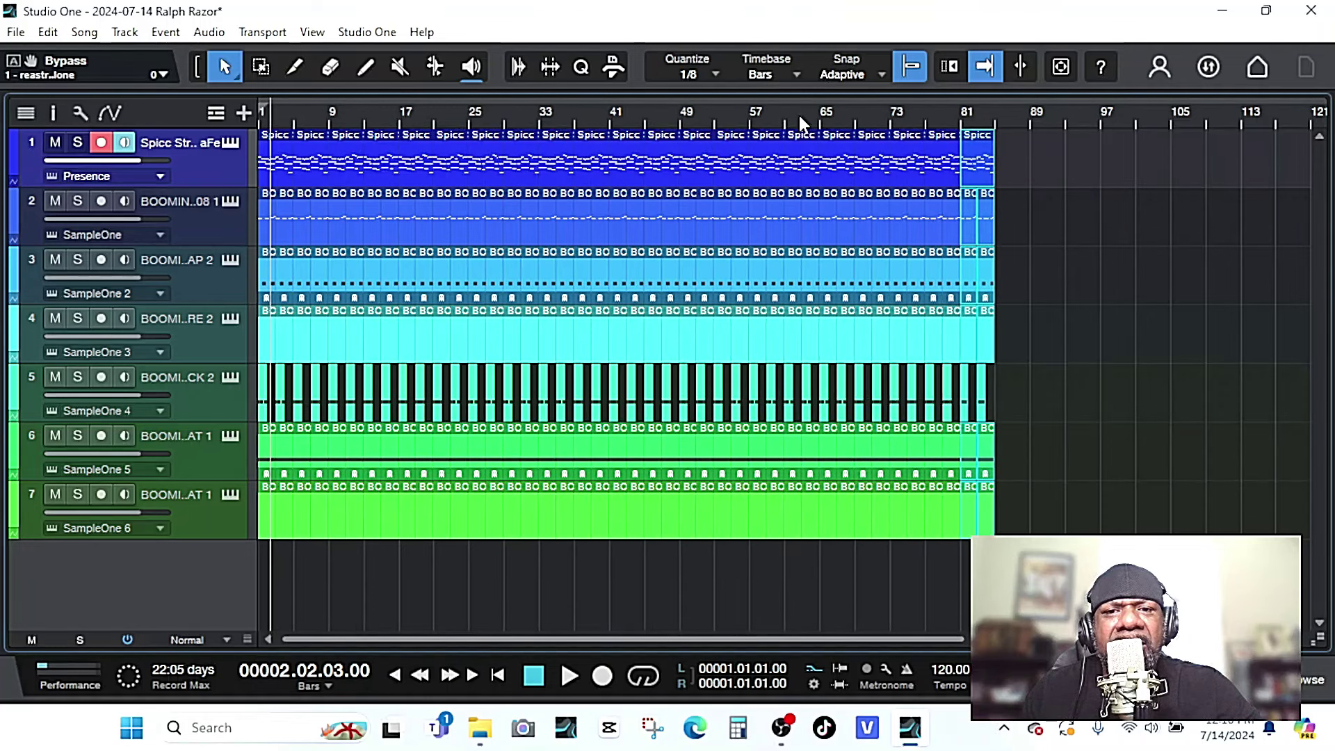
Switch the timeline ruler to seconds to check the arrangement's length, and return it to bars.
right_click(794, 112)
mouse_move(849, 221)
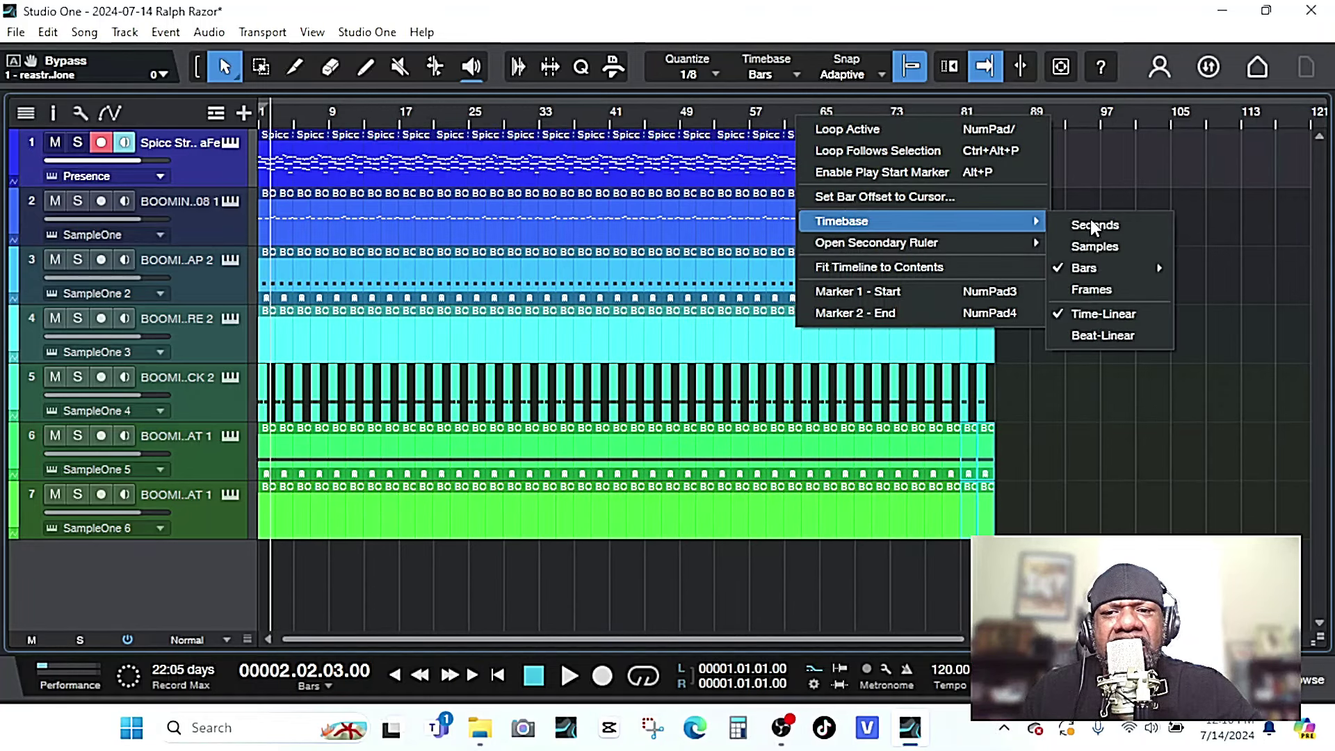
left_click(1084, 222)
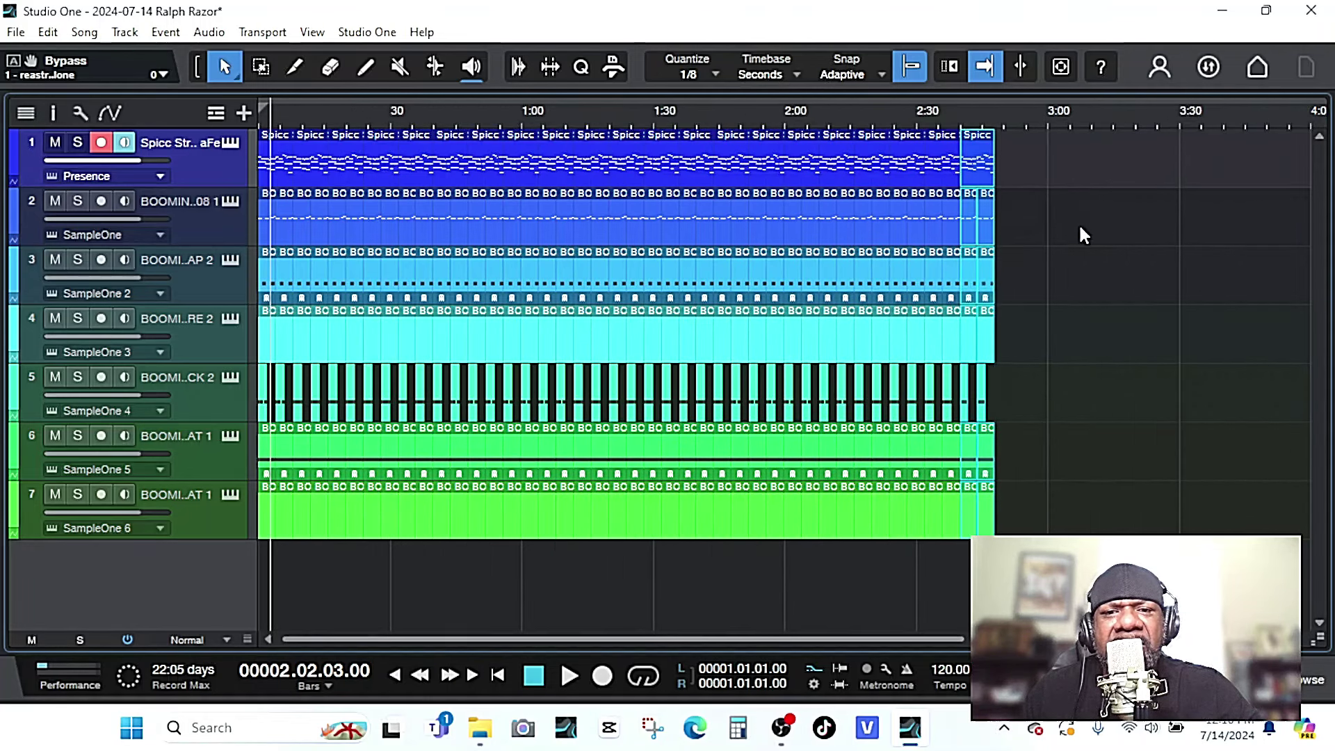
right_click(672, 115)
mouse_move(803, 230)
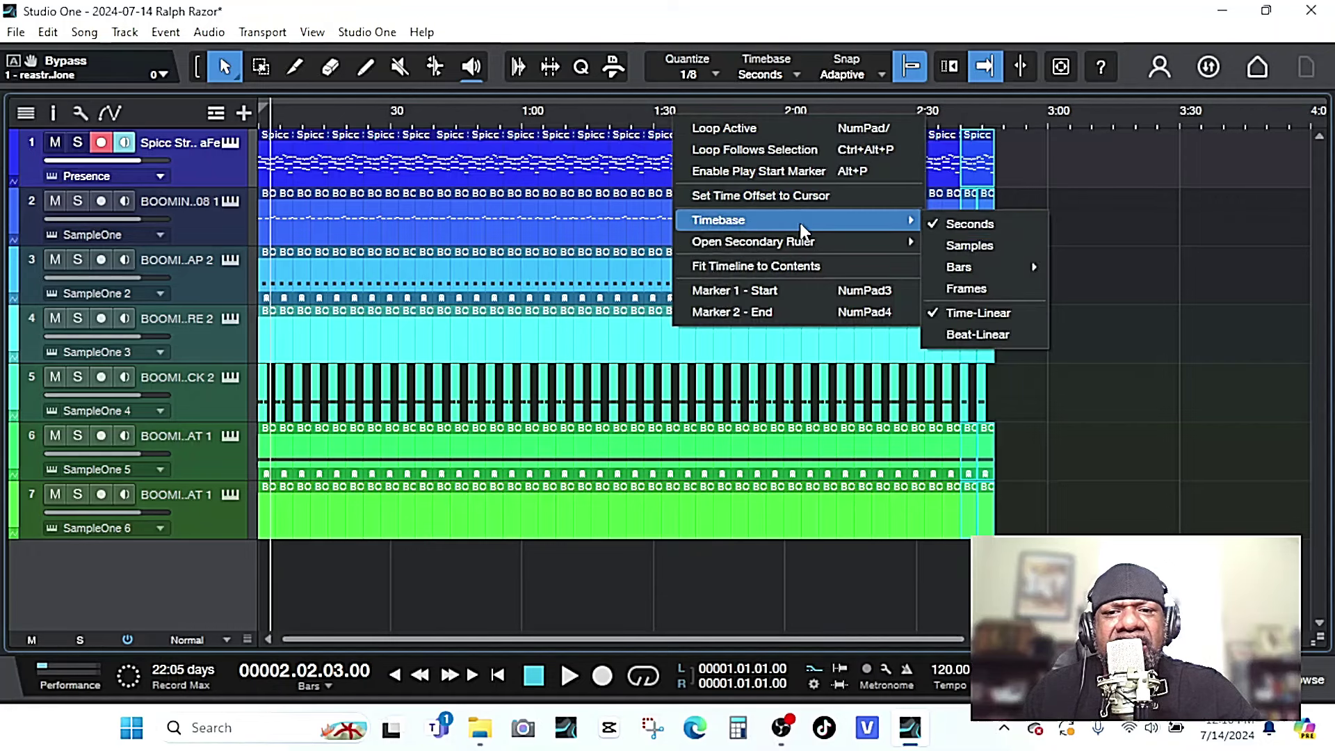
left_click(960, 266)
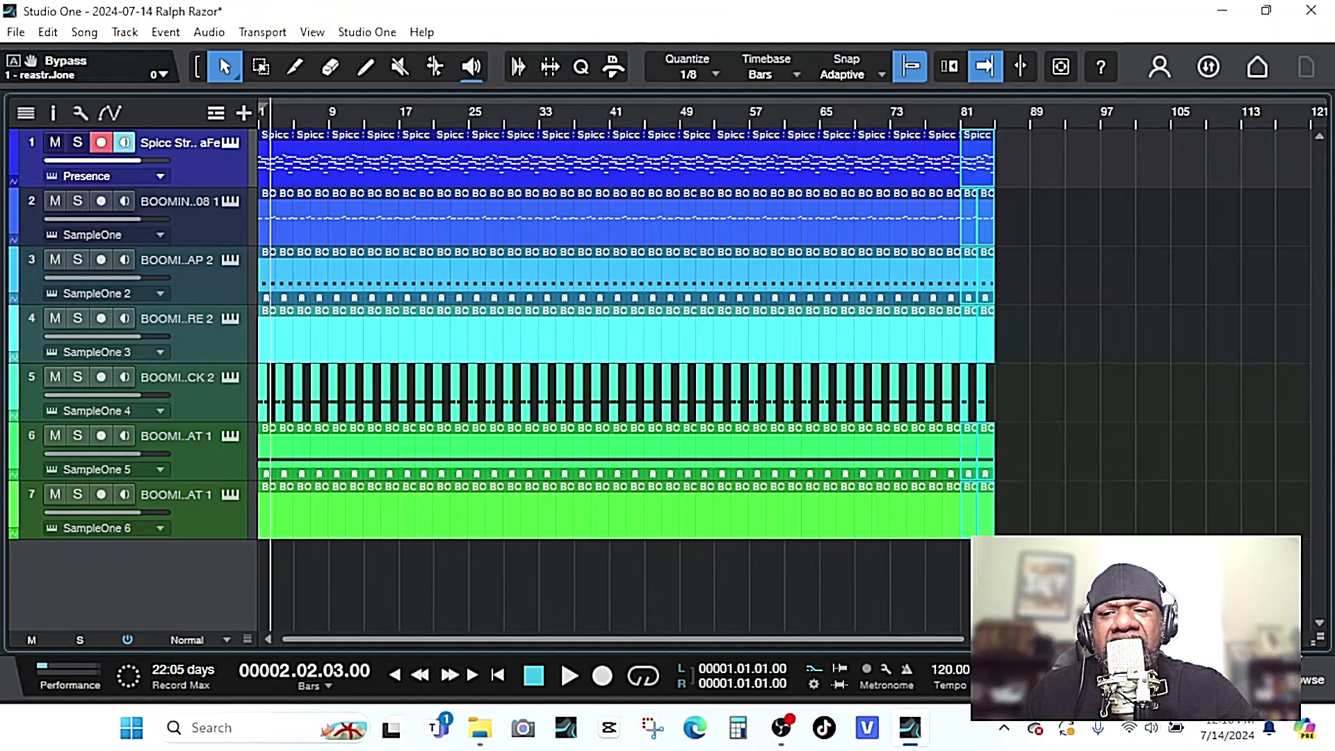
Play the arrangement briefly, open the mixer and pull the faders of all seven channels fully down.
scroll(1306, 643, "up", 4)
key("space")
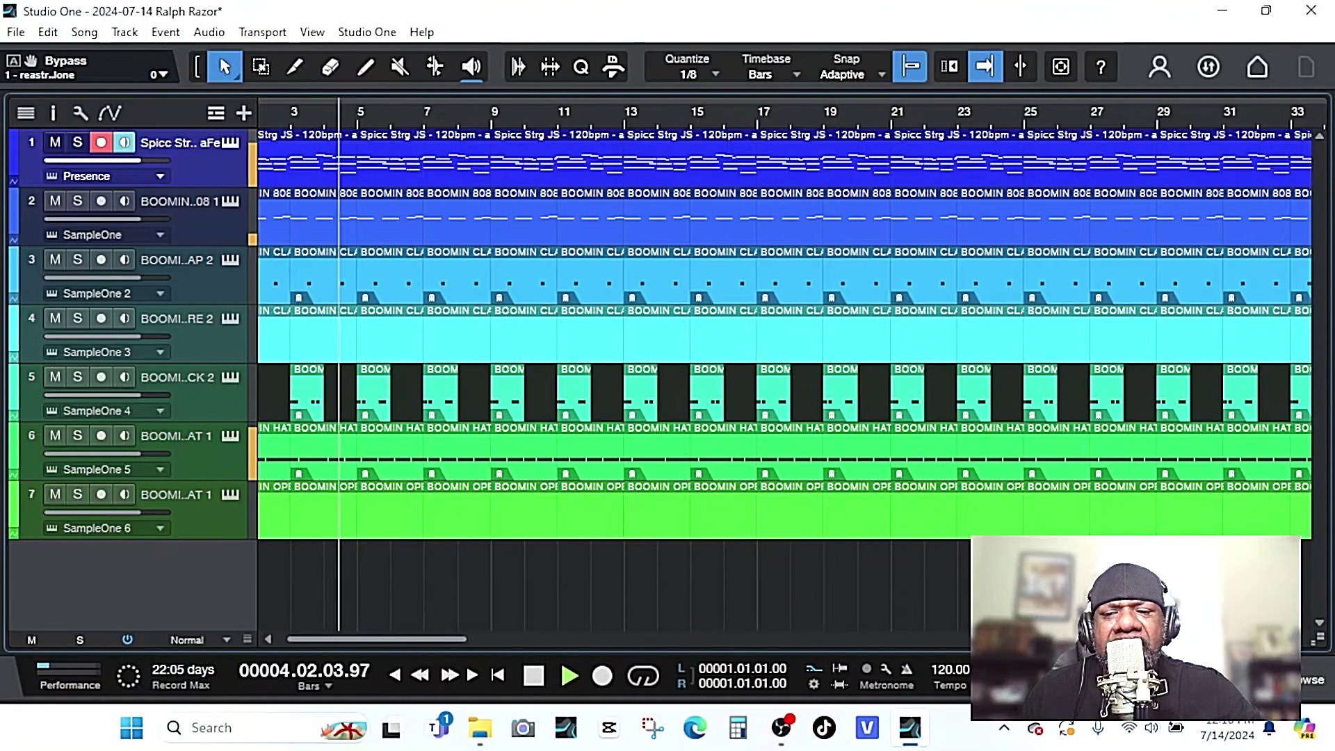
key("F3")
key("space")
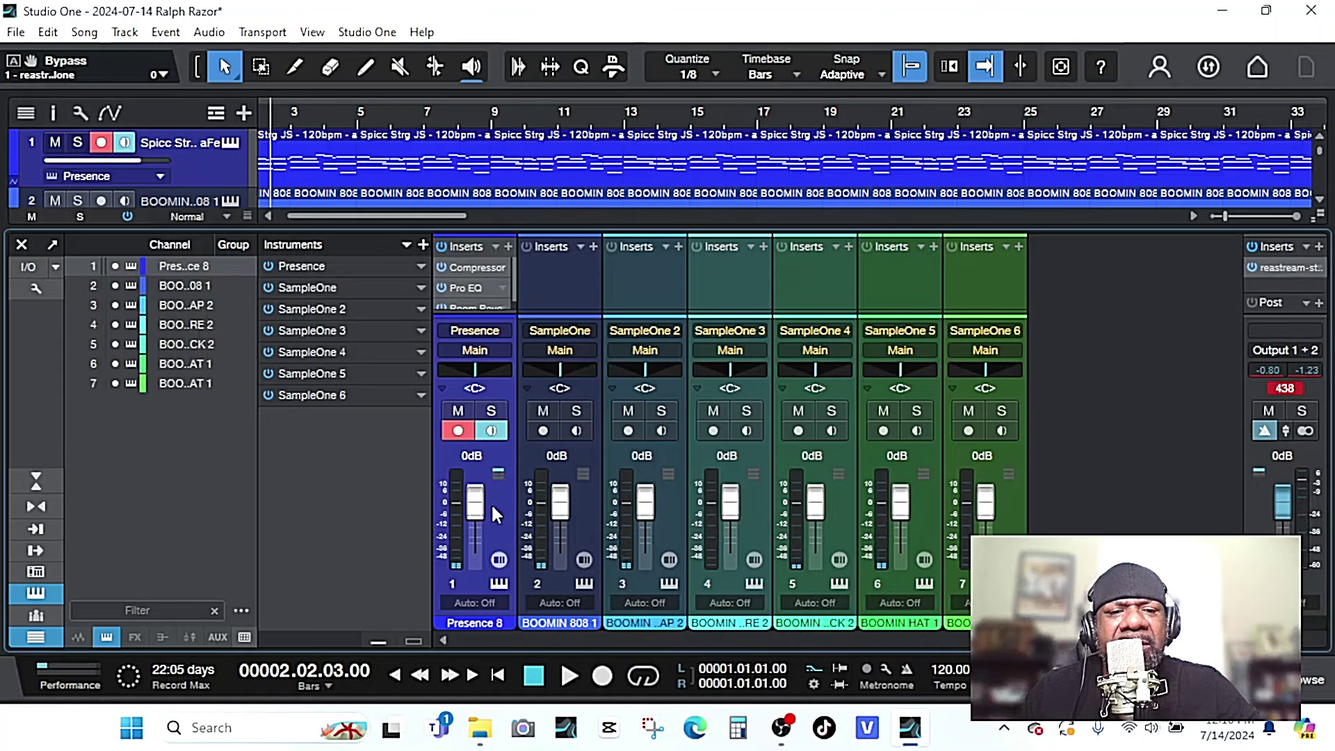
left_click(1005, 492, "shift")
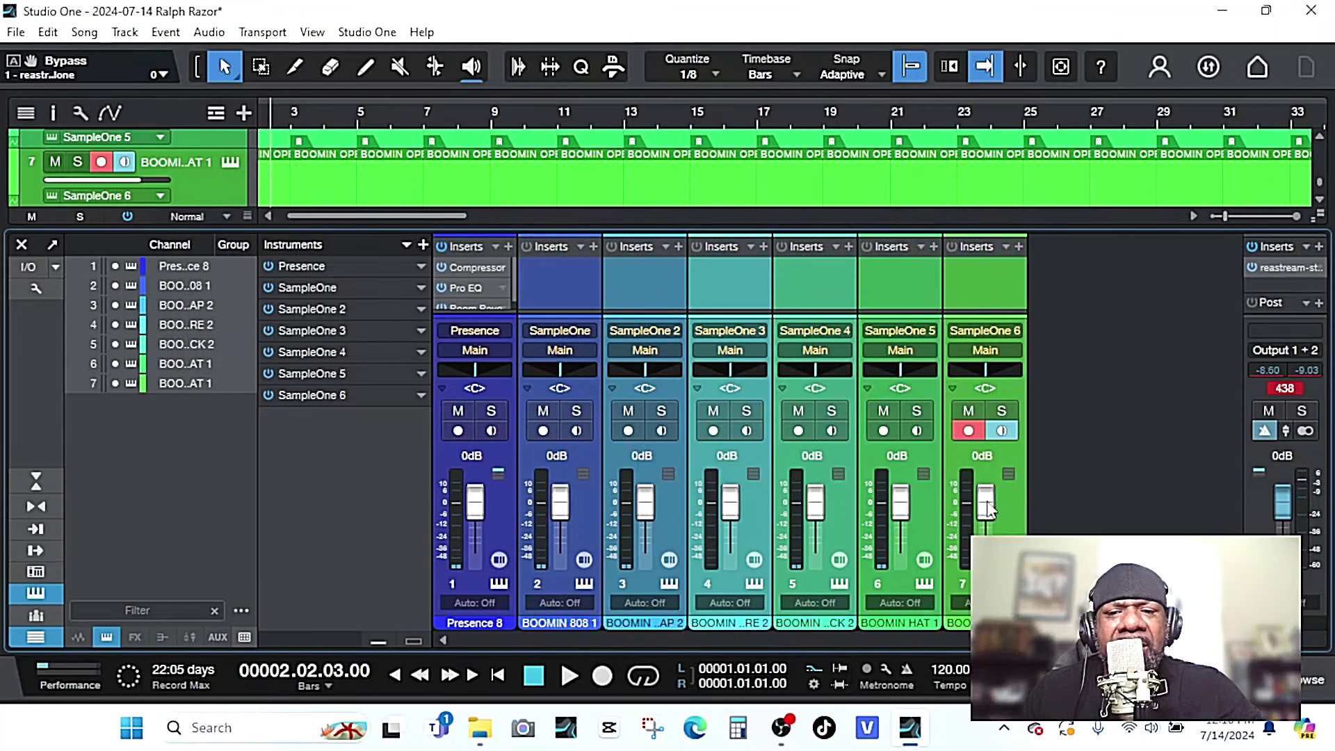
left_click_drag(987, 501, 945, 593)
left_click(495, 537)
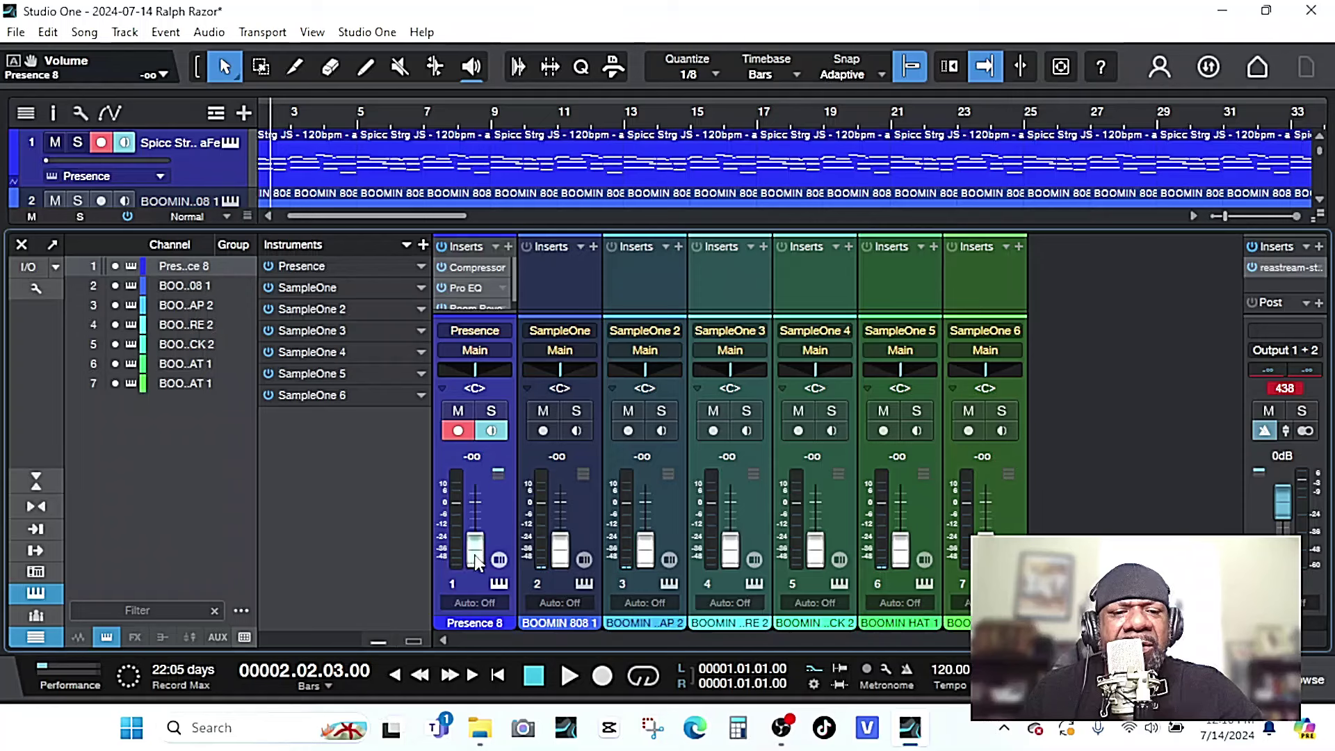
During playback, set the Presence channel's level to -7.6 dB, BOOMIN 808 1 to -3.0 dB and BOOMIN CLAP 2 to -6.3 dB.
left_click_drag(473, 531, 473, 517)
key("space")
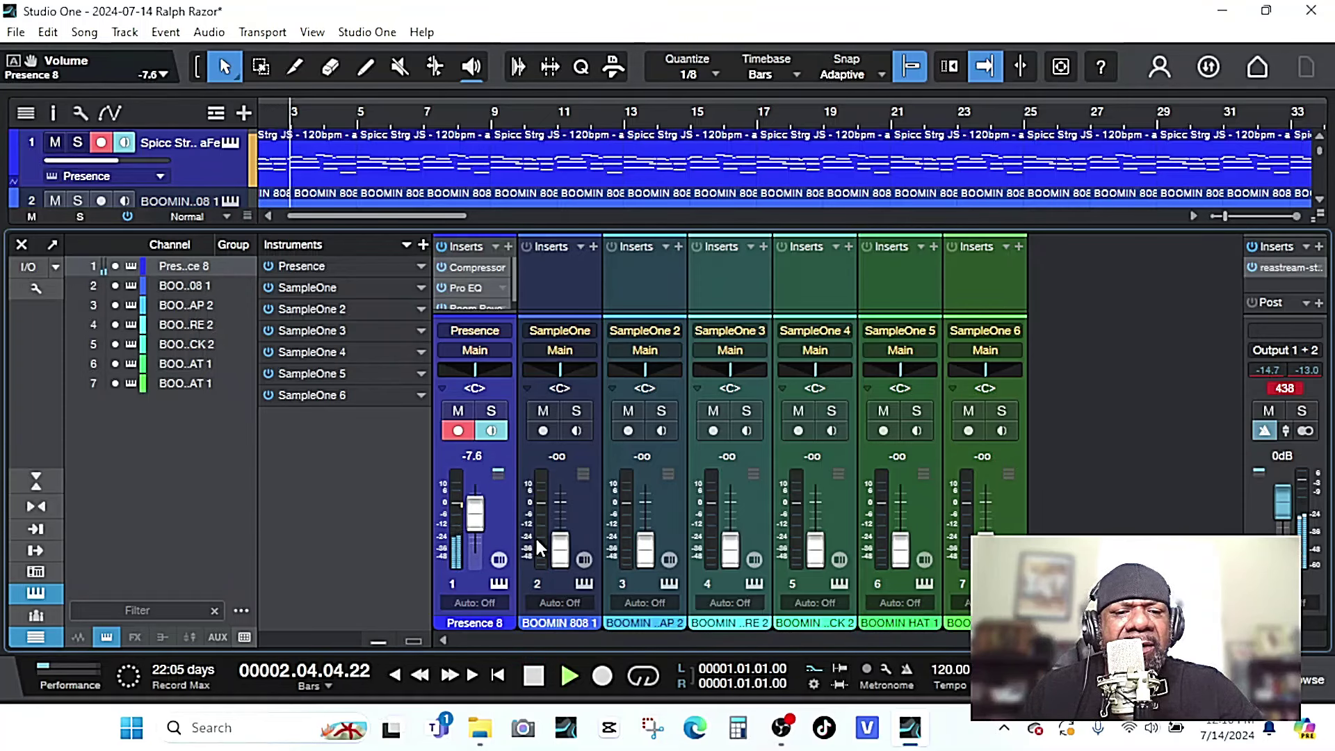
left_click_drag(557, 557, 558, 514)
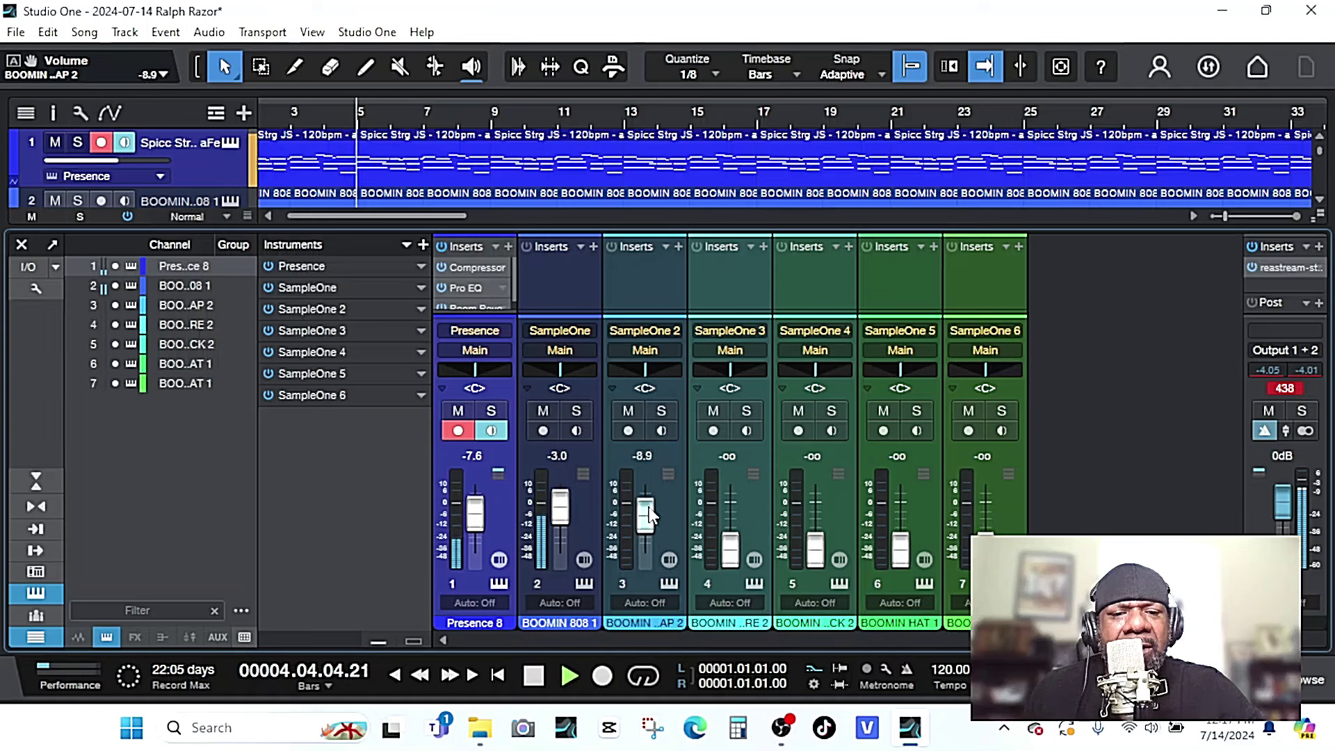
mouse_move(641, 526)
left_mouse_down()
mouse_move(641, 507)
mouse_move(645, 530)
left_mouse_up()
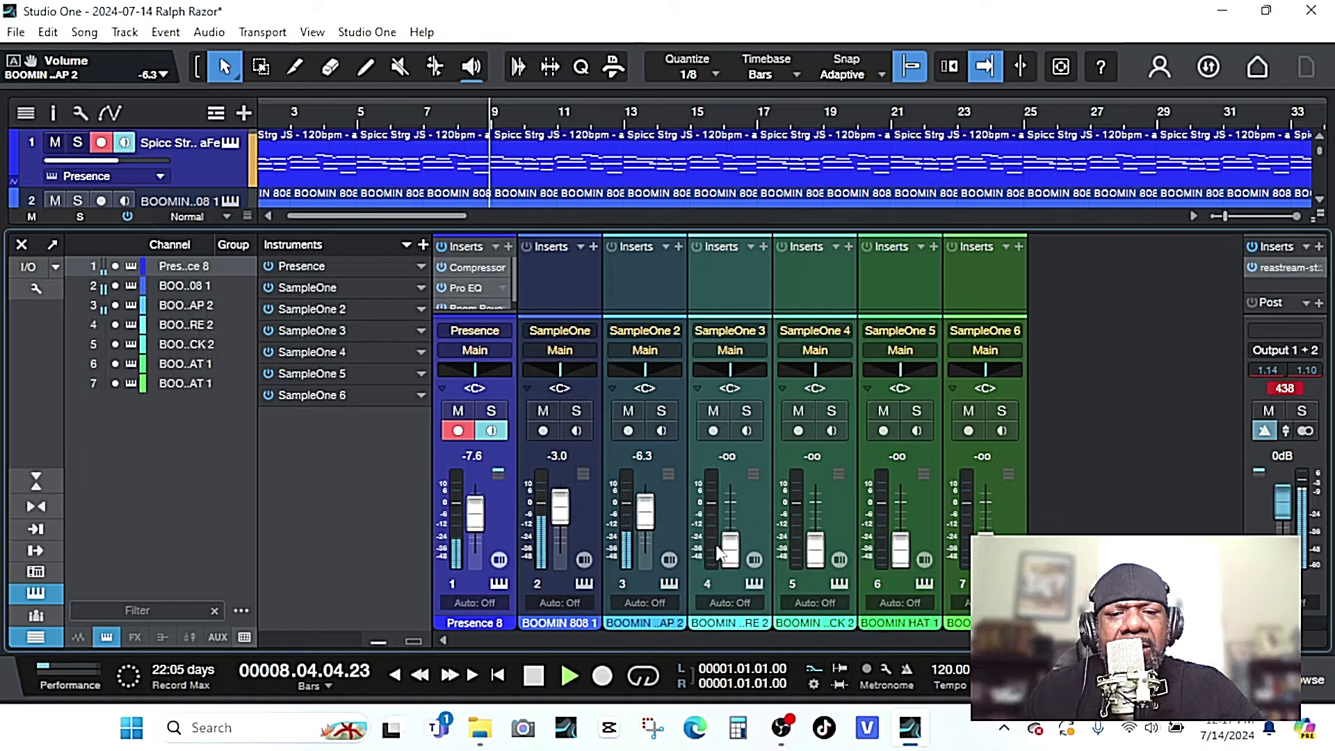
Set the snare's level to -1.1 dB, kick to -9.5 dB, hat to -10.4 dB and open hat to -3.7 dB, and close the mixer.
left_click_drag(729, 550, 738, 524)
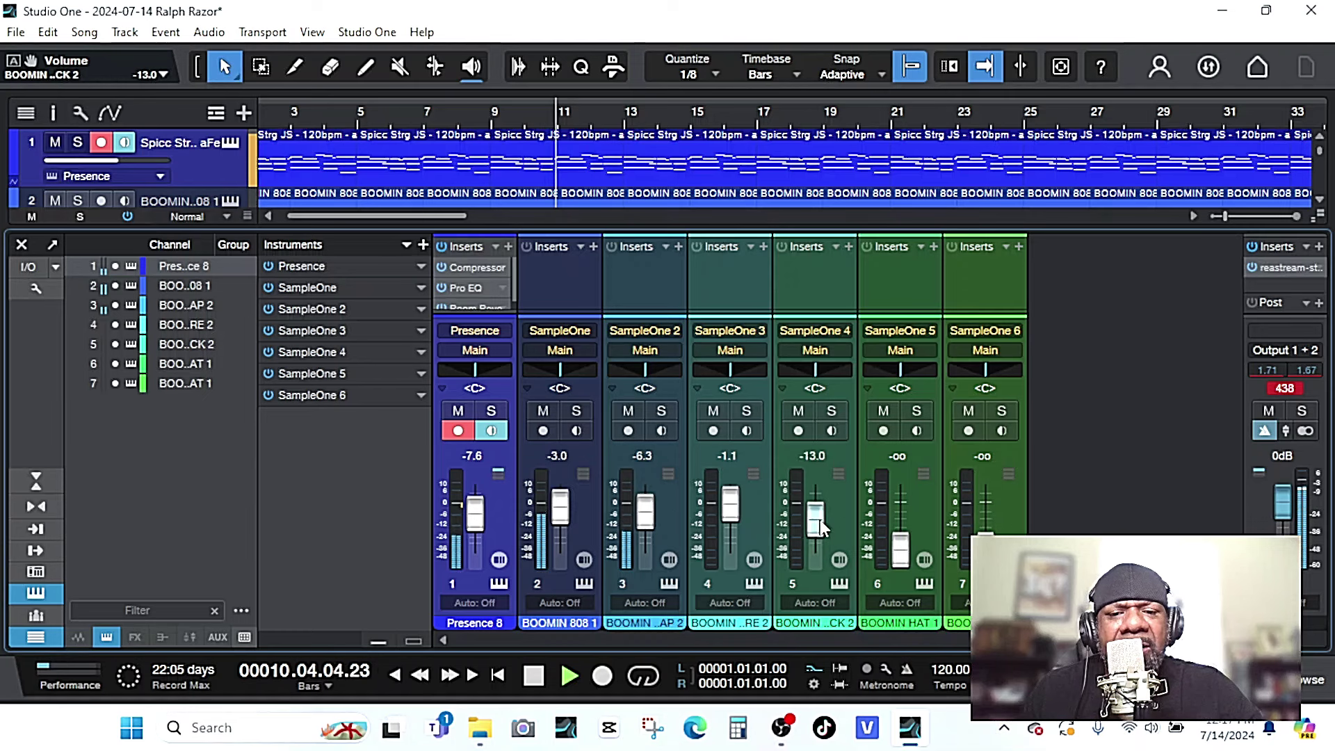
left_click_drag(820, 515, 821, 535)
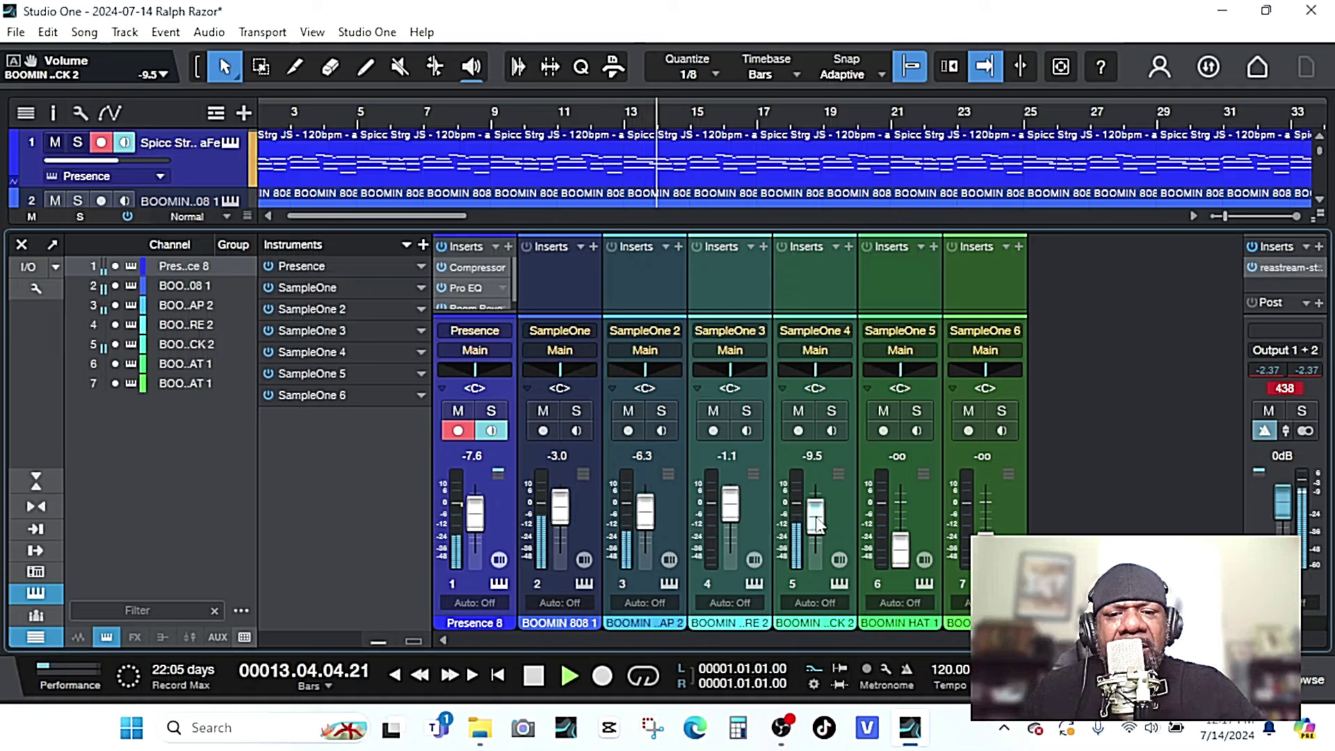
left_click_drag(899, 548, 899, 520)
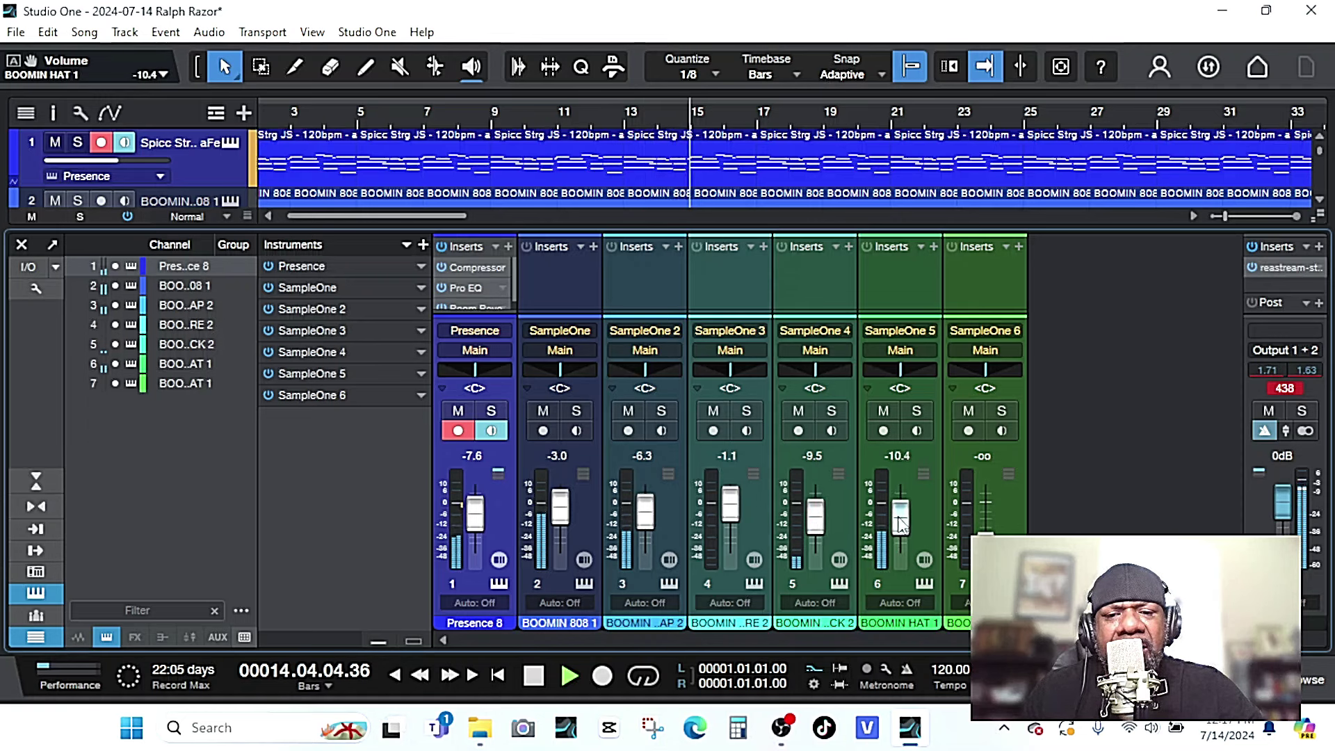
left_click_drag(986, 535, 991, 514)
key("F3")
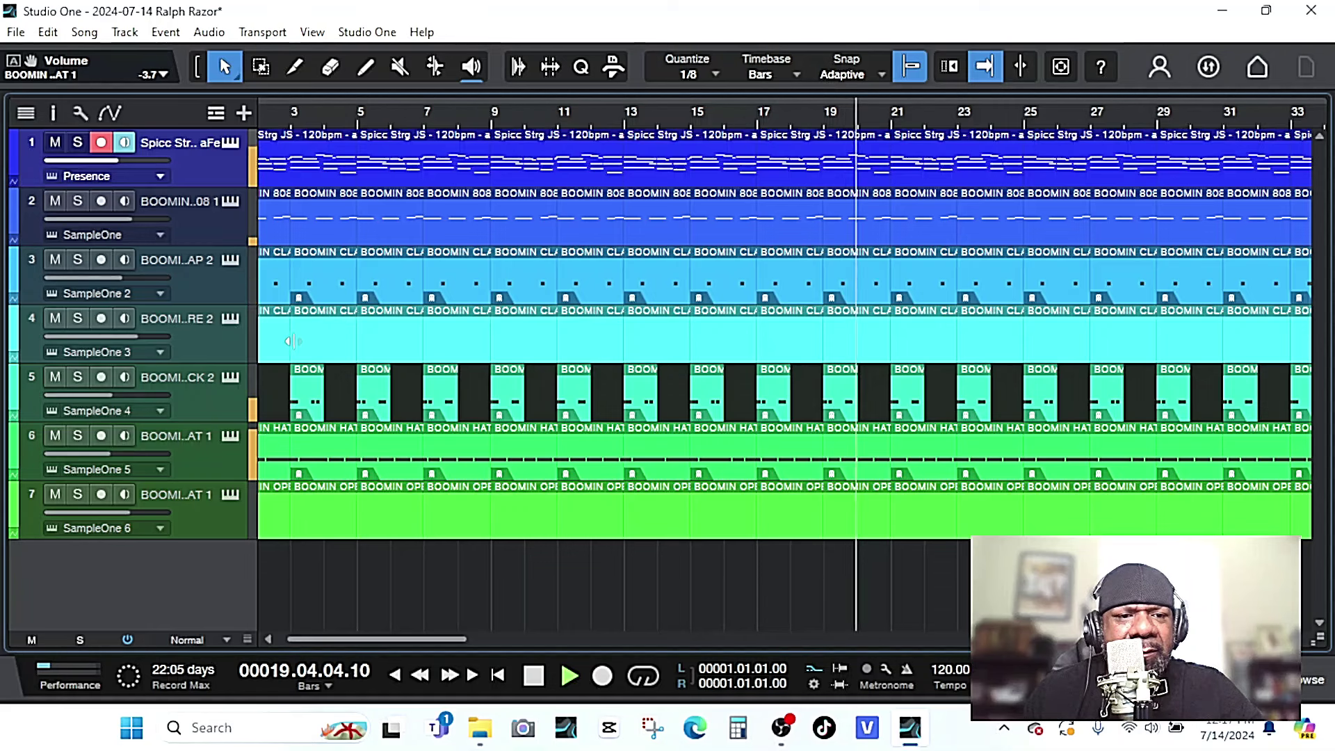
Stop playback, open the first BOOMIN OPEN HAT 1 part for note painting and return the playback cursor to bar 1.
left_click(233, 508)
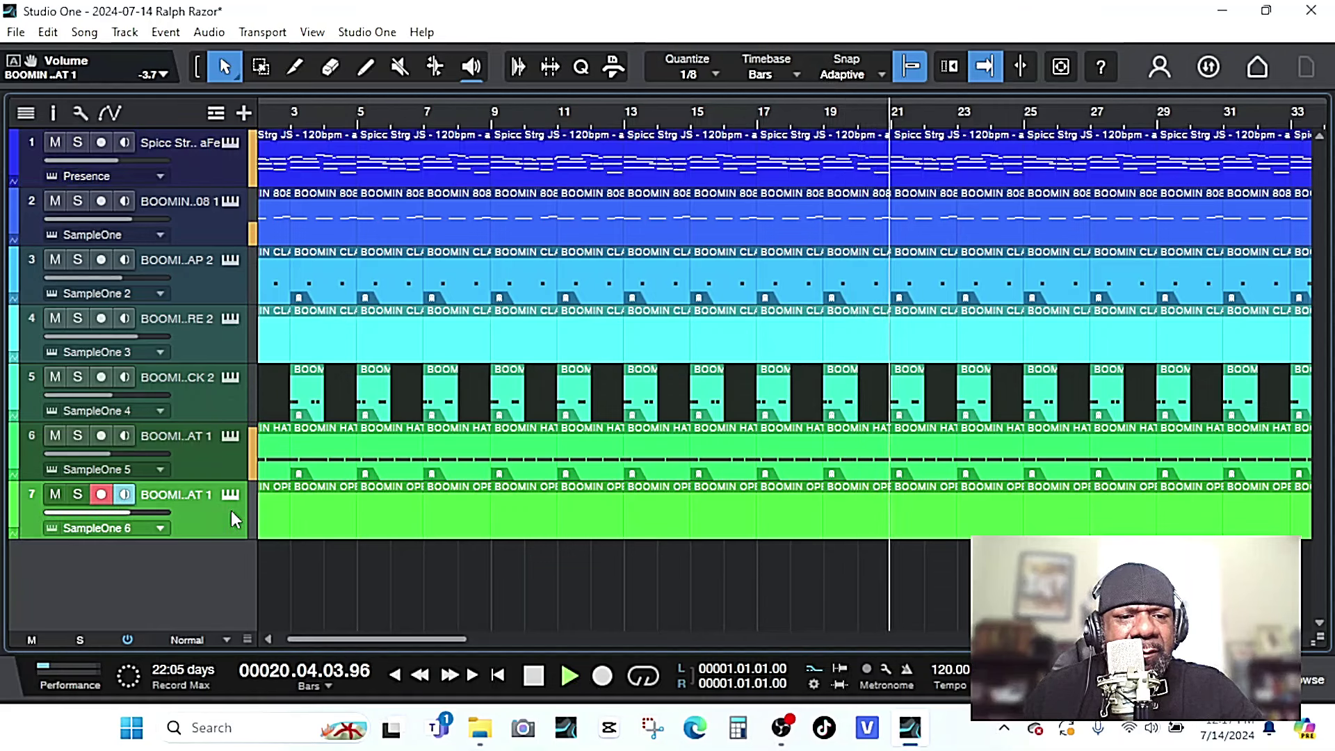
key("space")
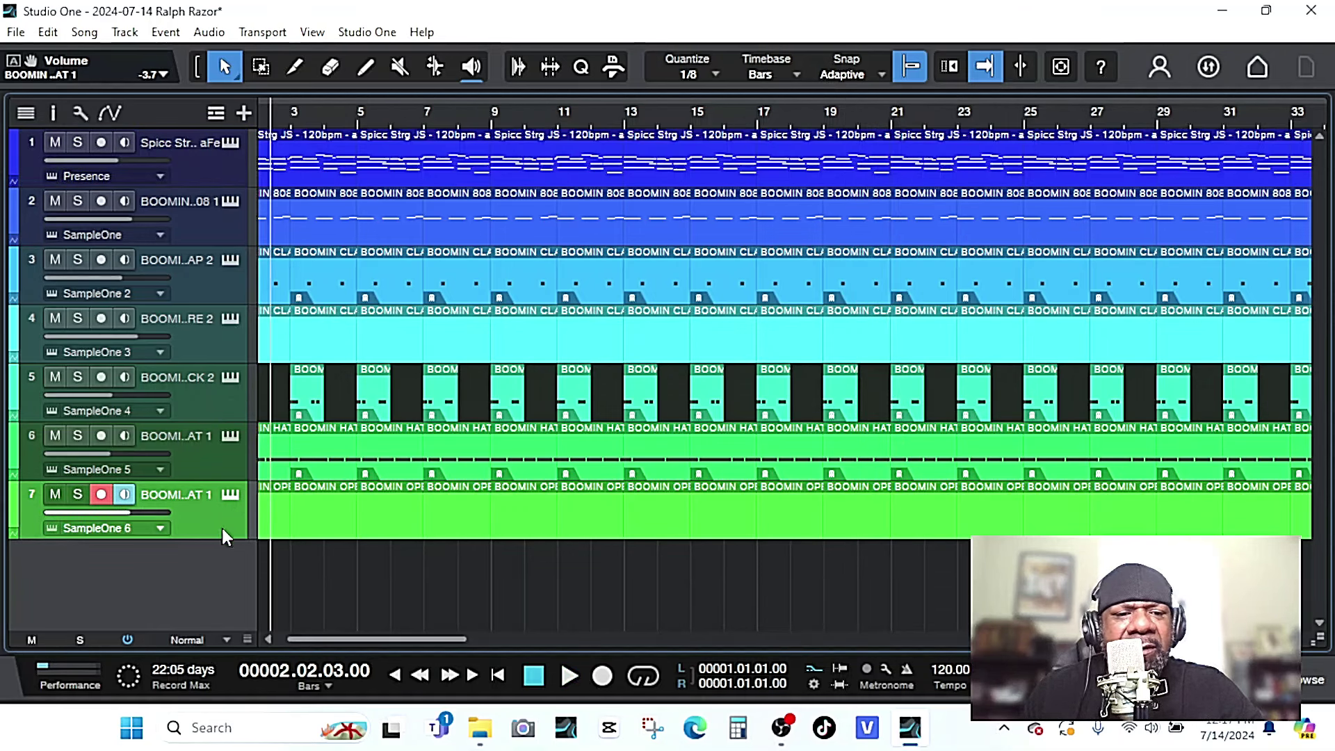
left_click_drag(452, 642, 380, 637)
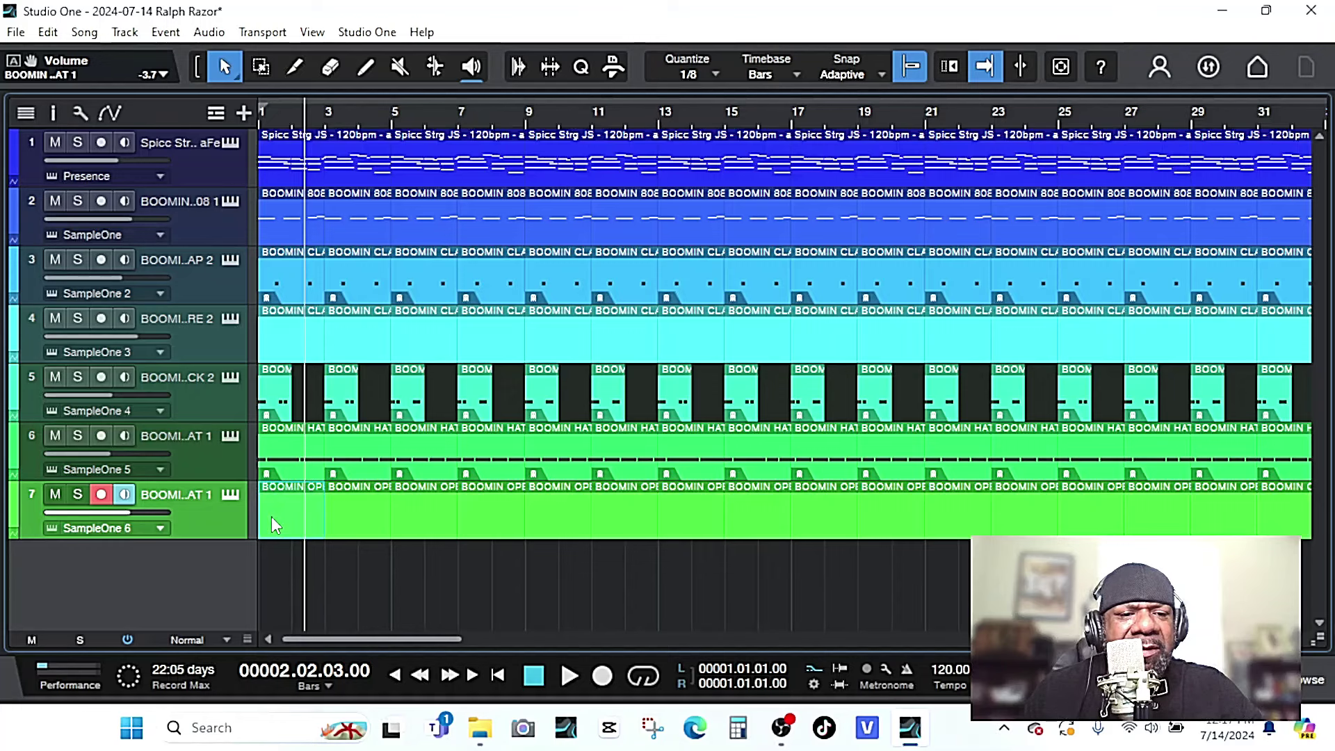
double_click(272, 516)
key("5")
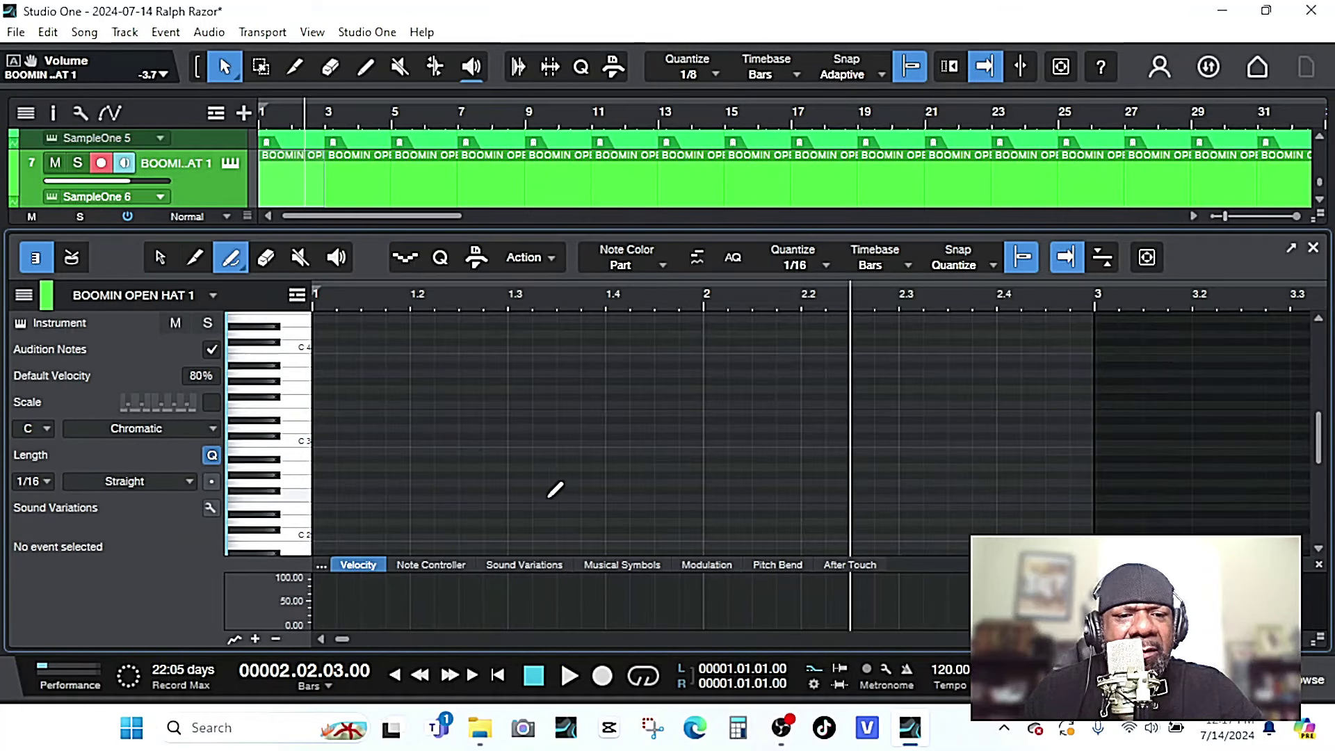
left_click(518, 673)
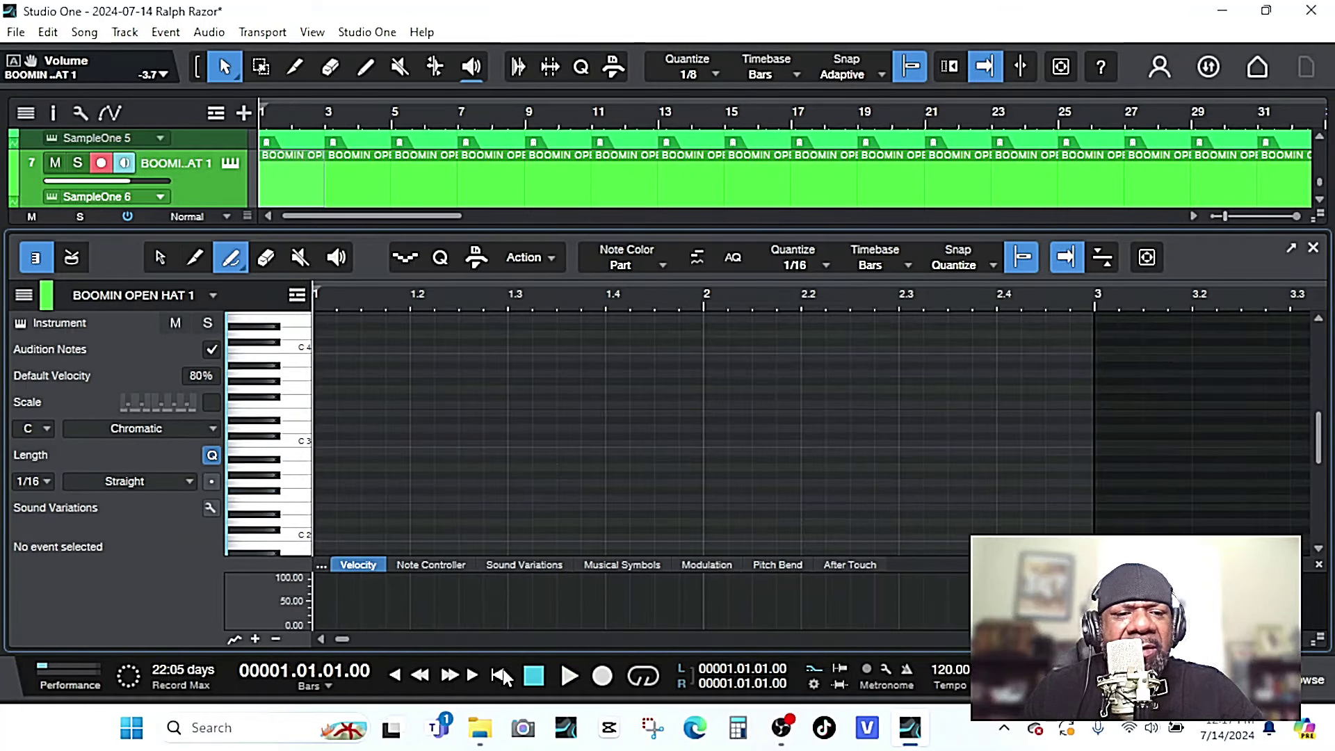
Draw one-beat C3 open hat notes at 1.2 and 2.2, playing back between them, and close the editor.
left_click_drag(411, 443, 507, 445)
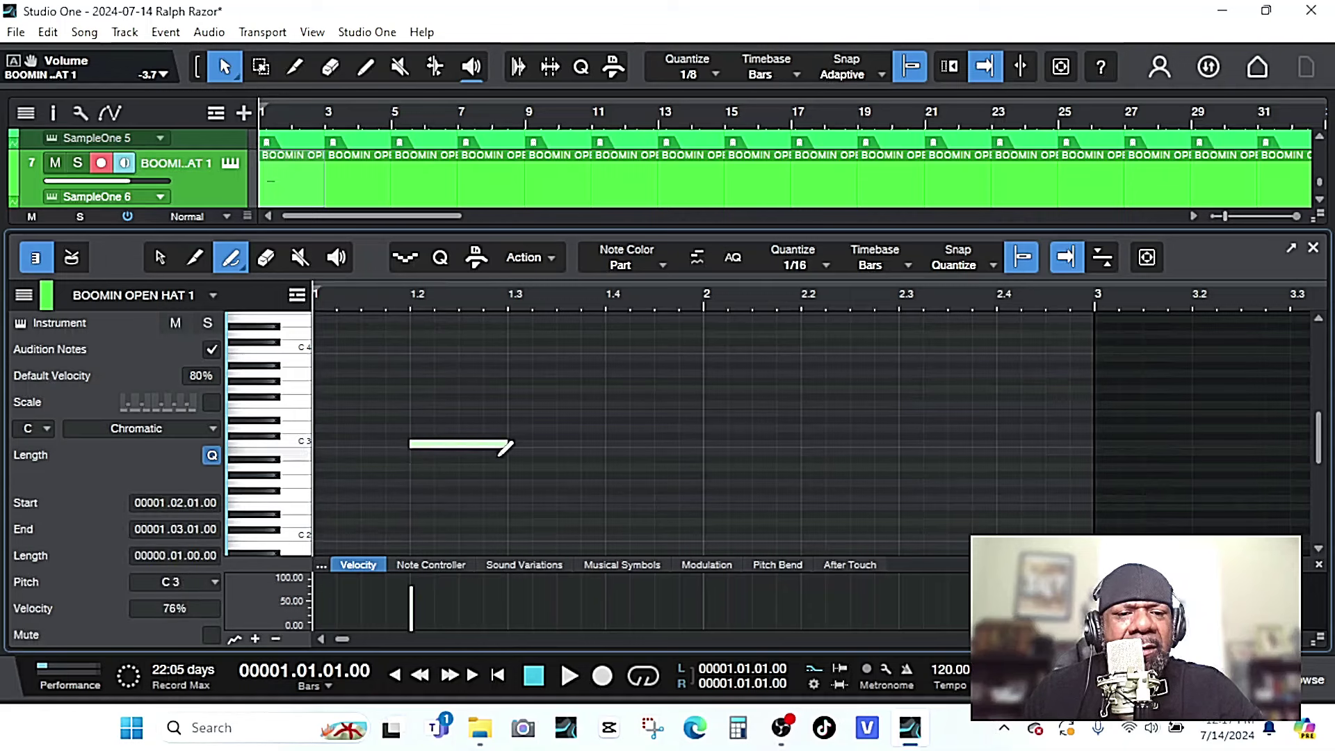
key("space")
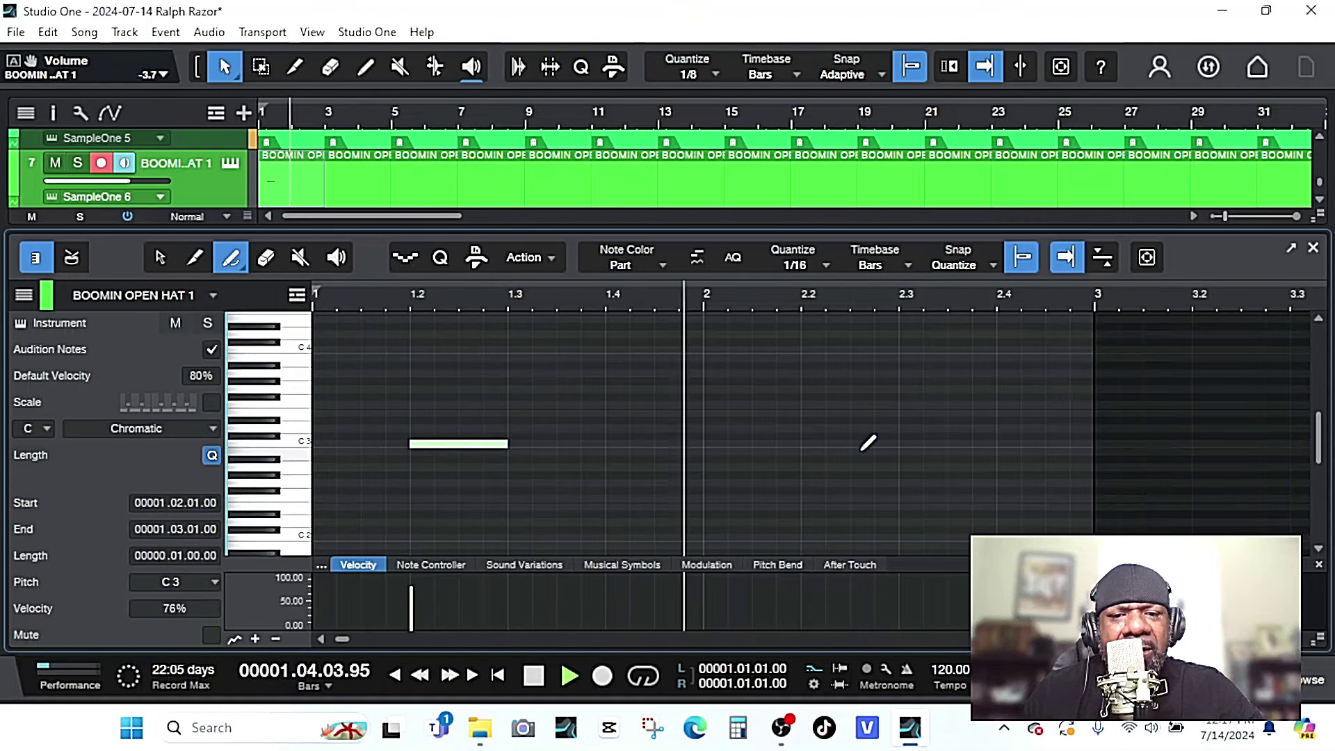
key("space")
mouse_move(807, 442)
left_mouse_down()
mouse_move(894, 433)
mouse_move(895, 444)
left_mouse_up()
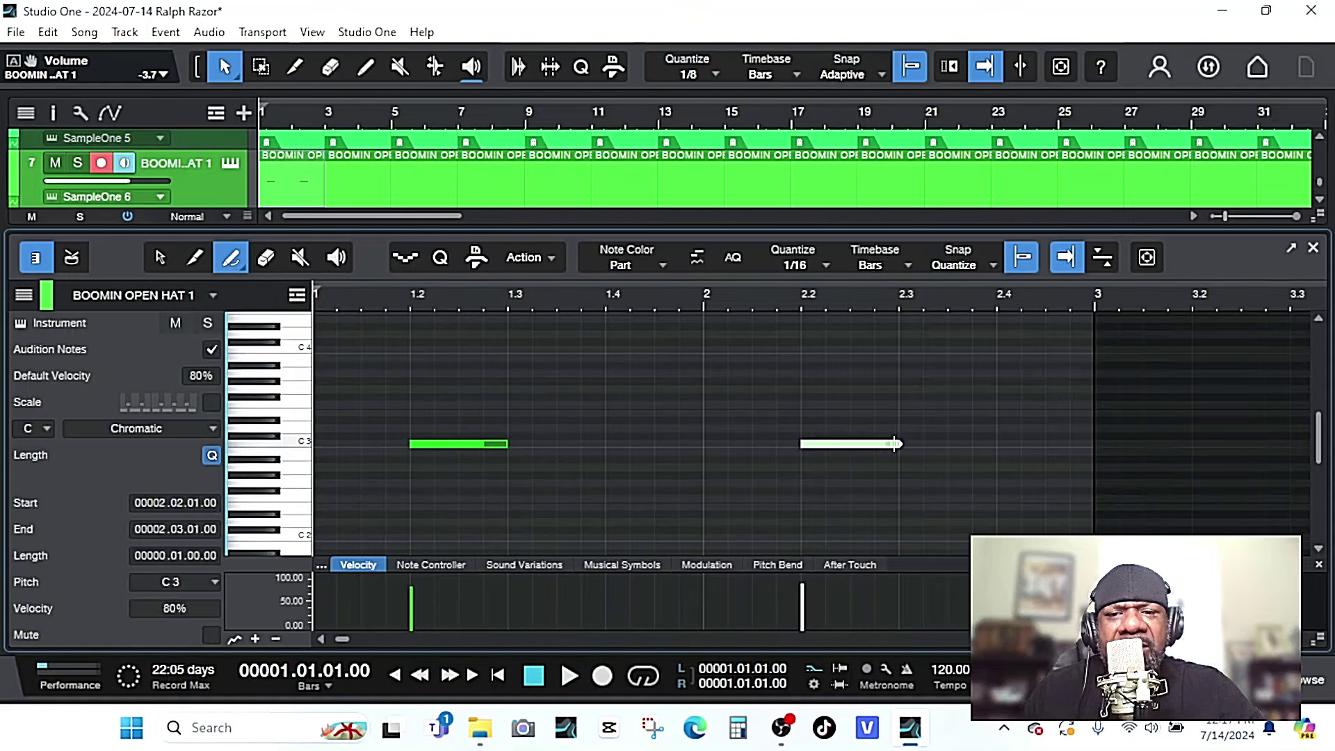
left_click(1313, 249)
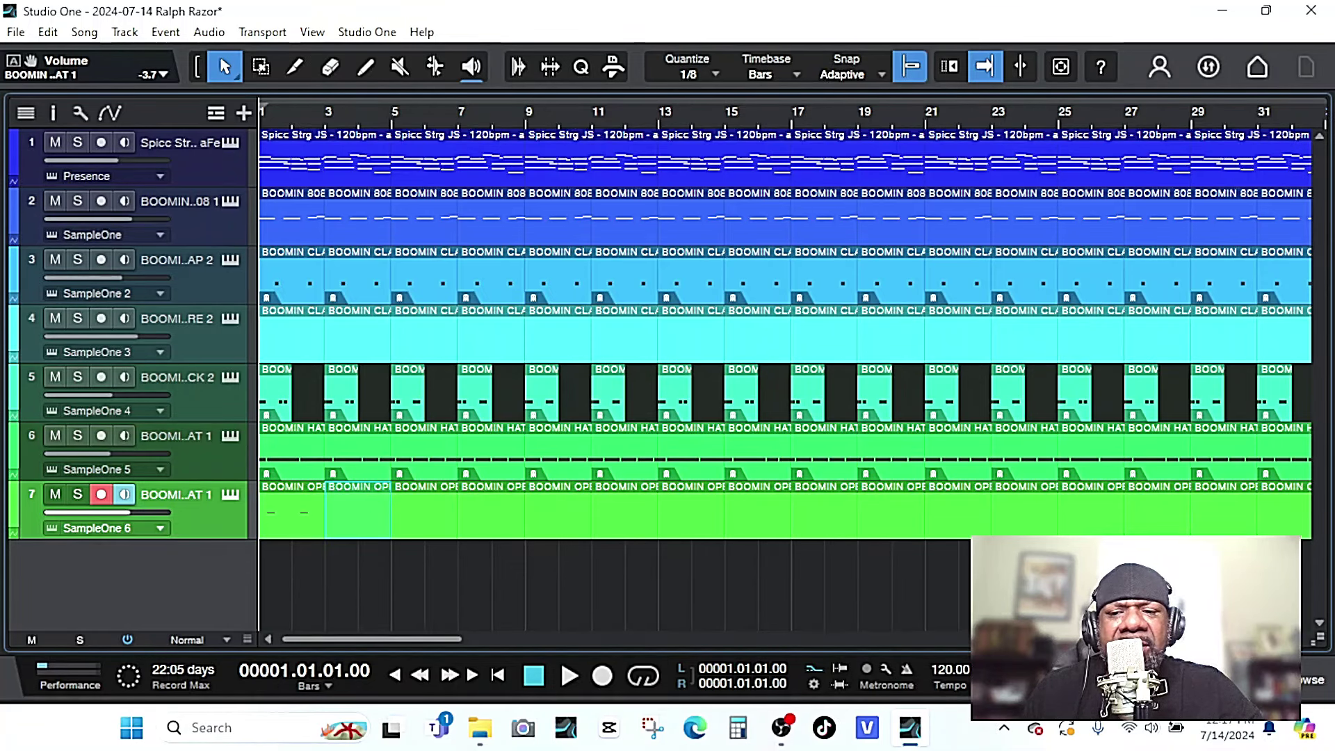
Delete every BOOMIN OPEN HAT 1 part after the first one, keeping only the part with the drawn notes.
key("w")
key("w")
key("w")
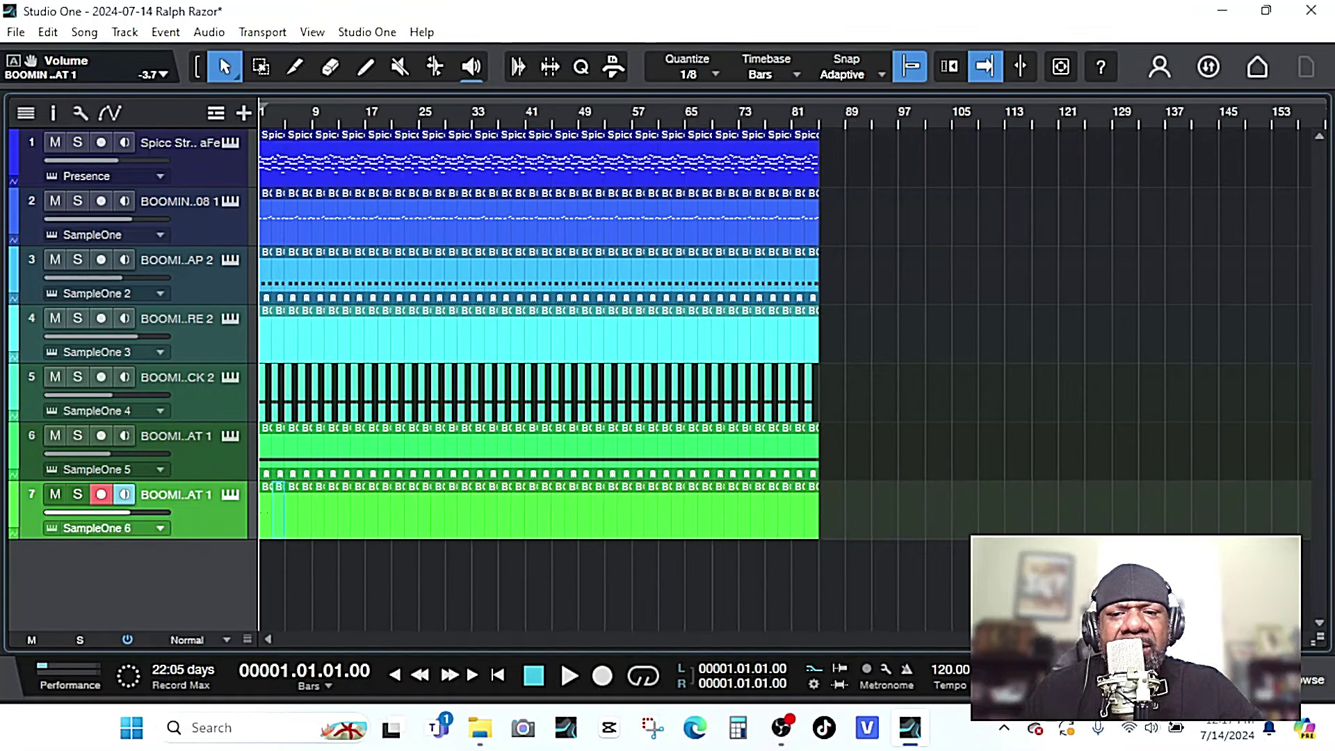
left_click(185, 525)
left_click_drag(276, 516, 274, 516)
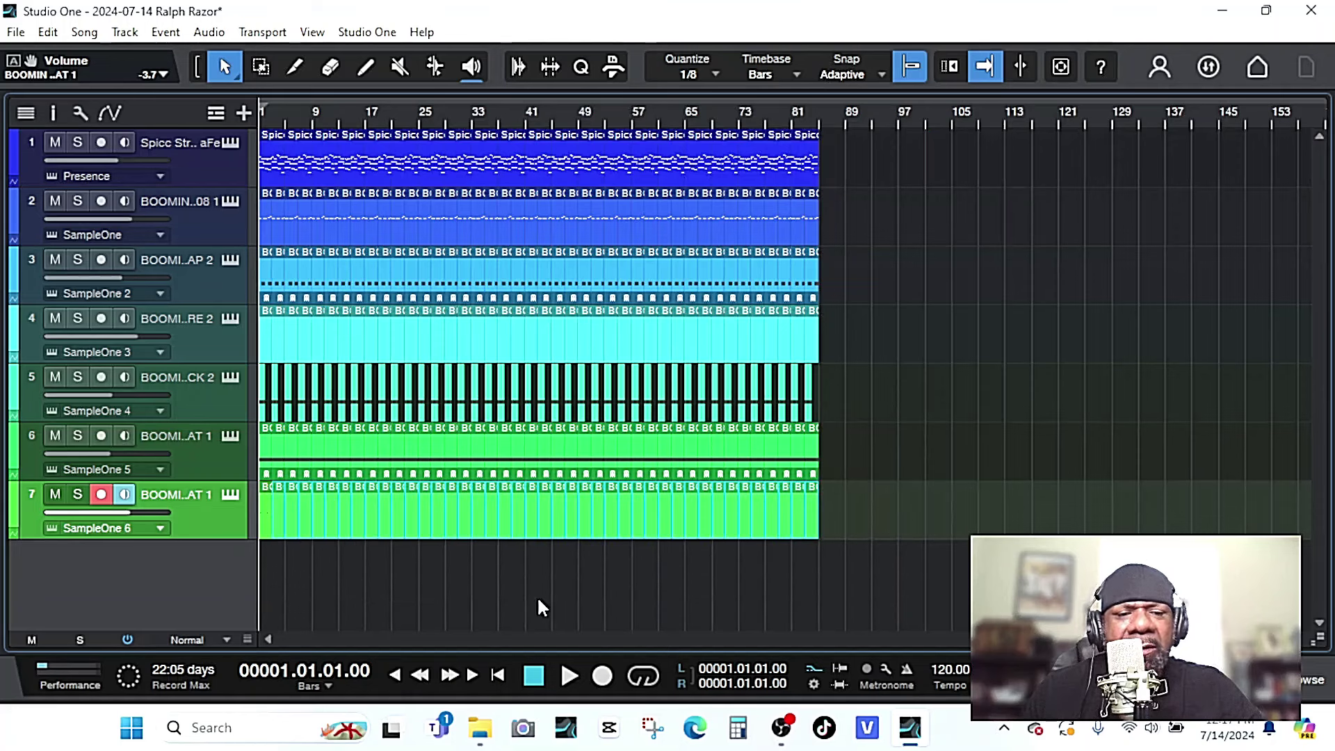
key("Delete")
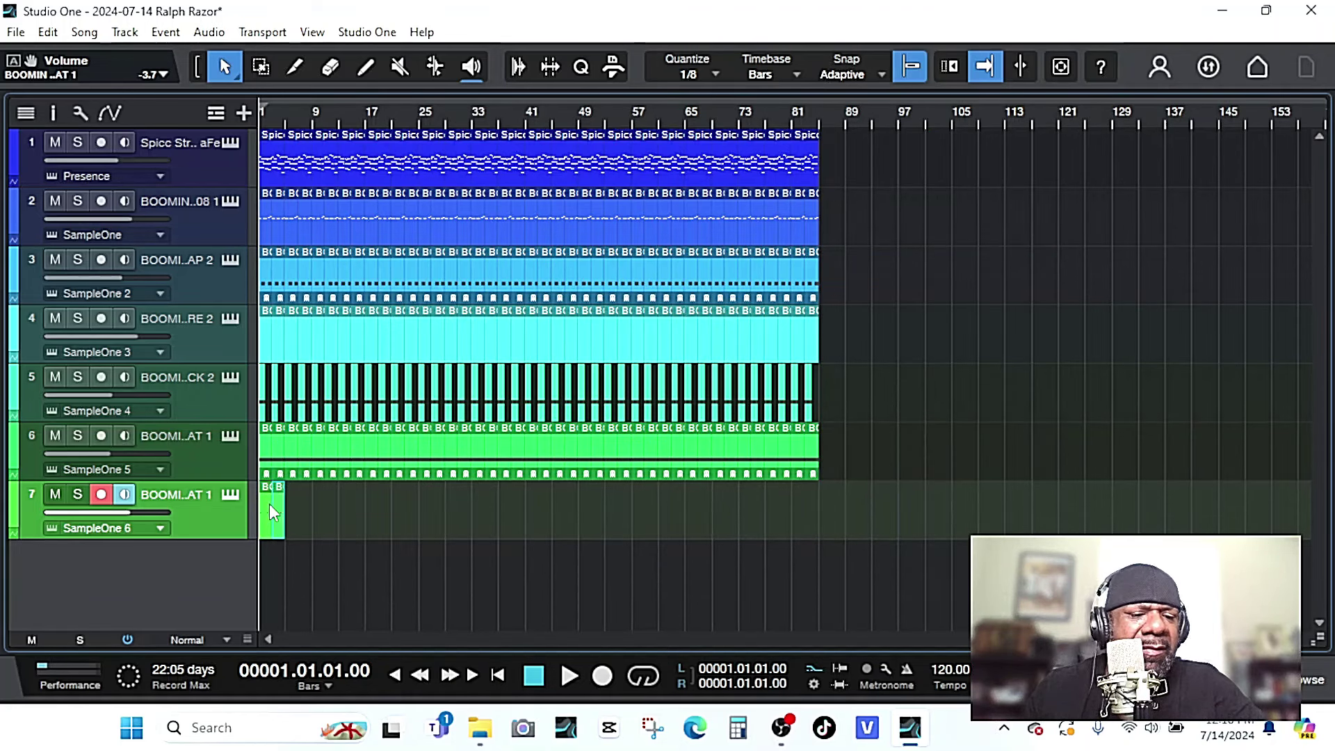
Duplicate the remaining open hat part repeatedly until it fills the track to the end of the other drum tracks.
key("d")
key("d")
key("d")
key("d")
key("d")
key("d")
key("d")
key("d")
key("d")
key("d")
key("d")
key("d")
key("d")
key("d")
key("d")
key("d")
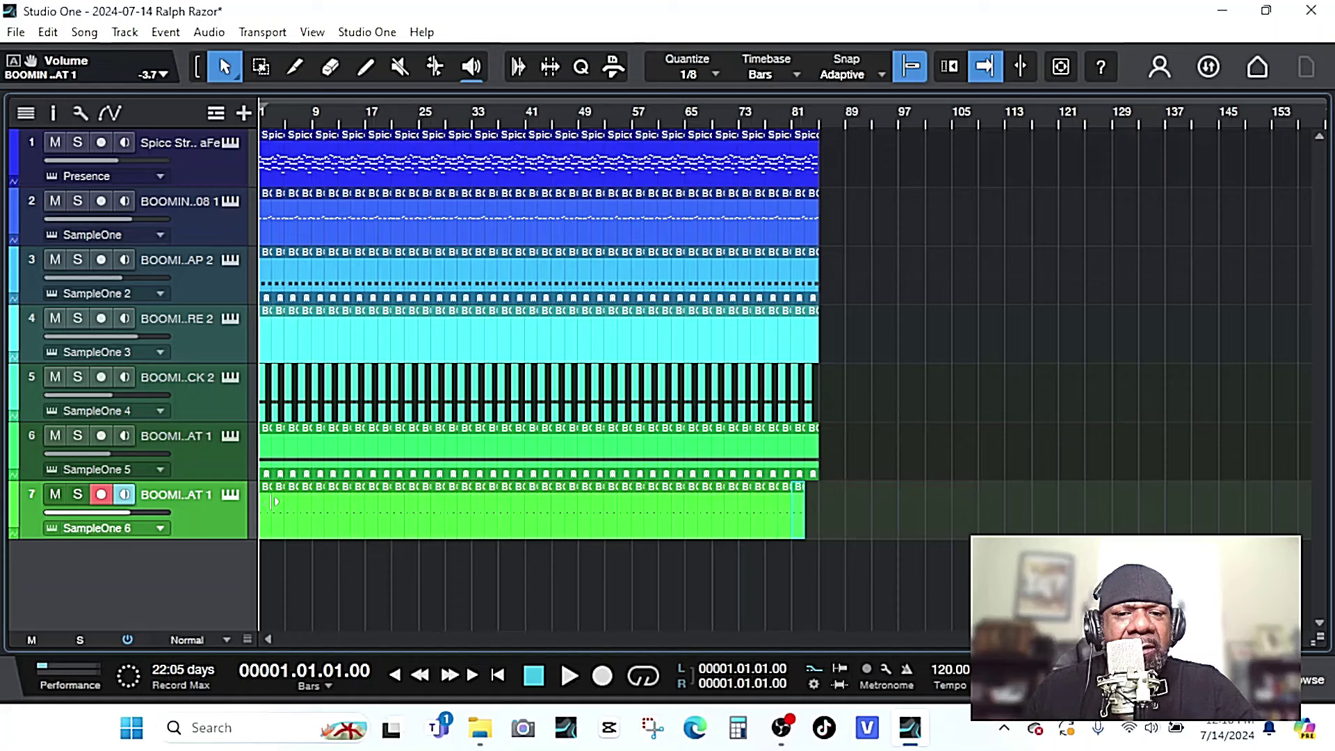
Play the beat, solo the snare track, and open its first part at bar 1 for note painting.
key("space")
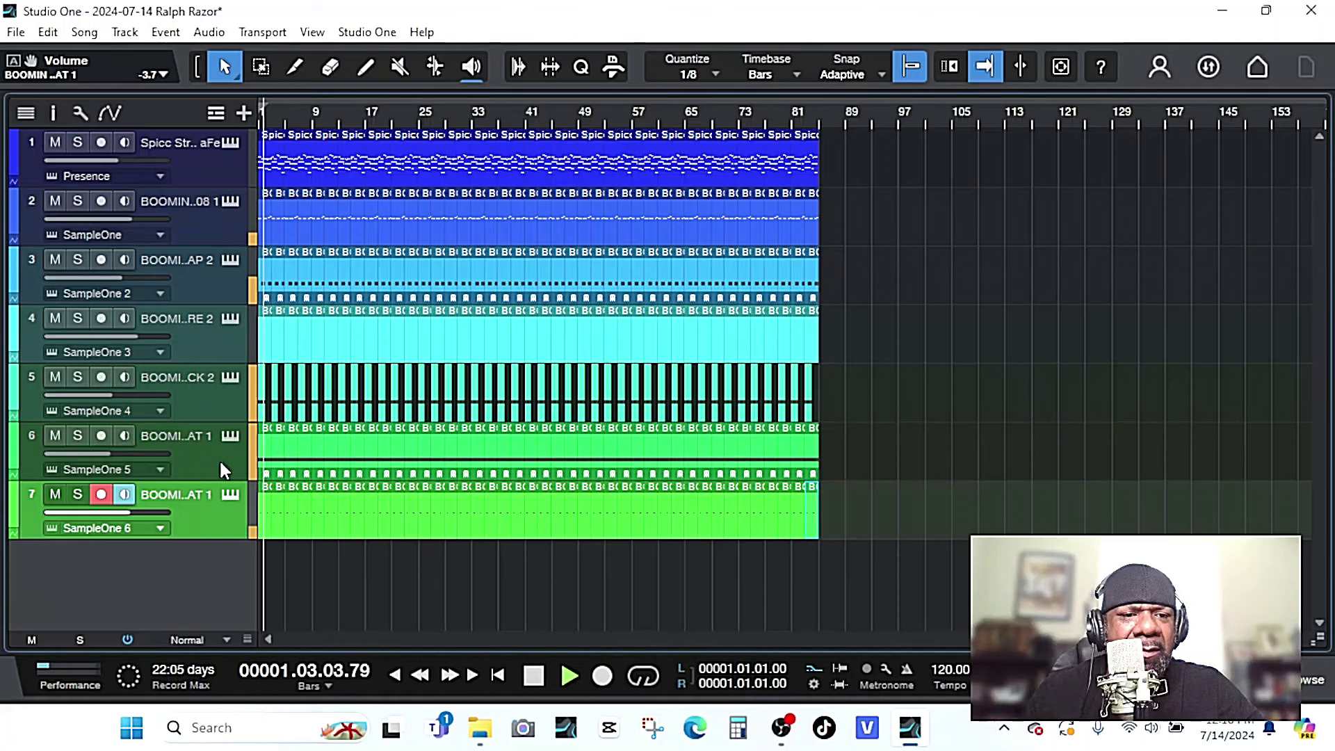
left_click(210, 337)
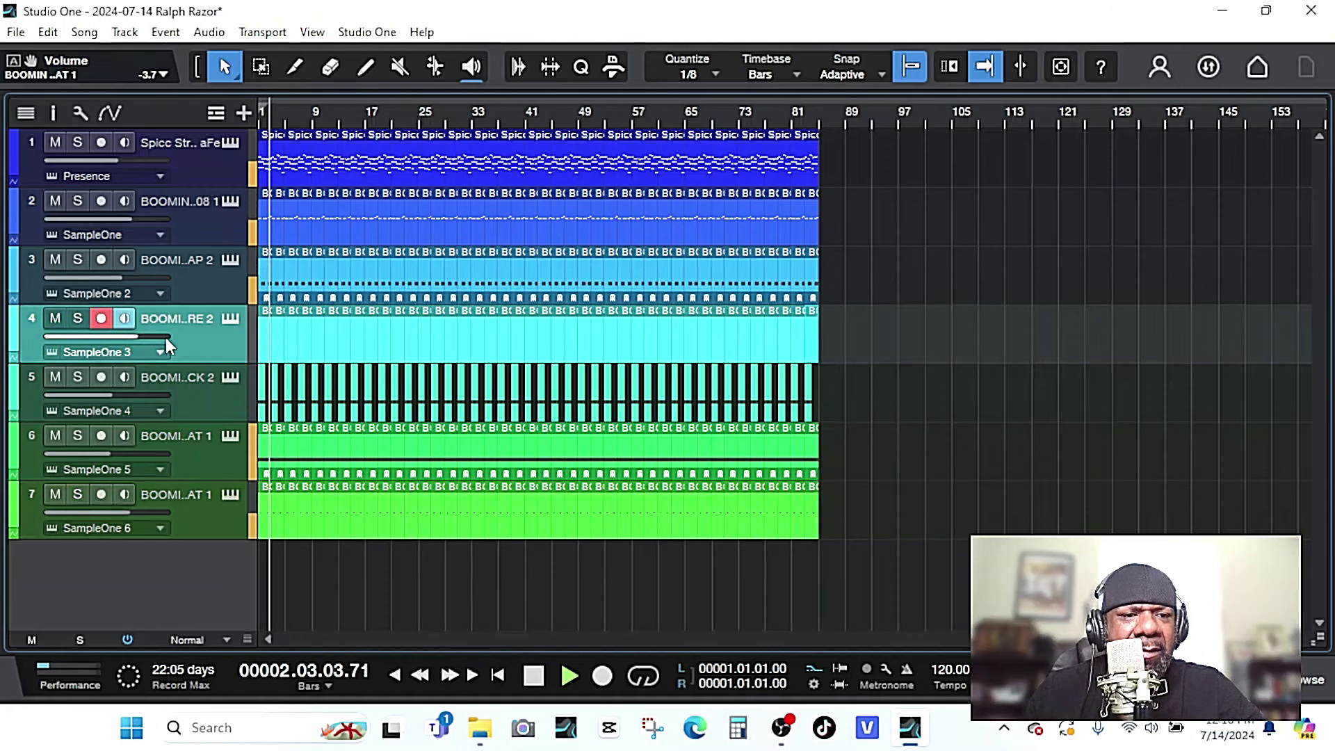
key("s")
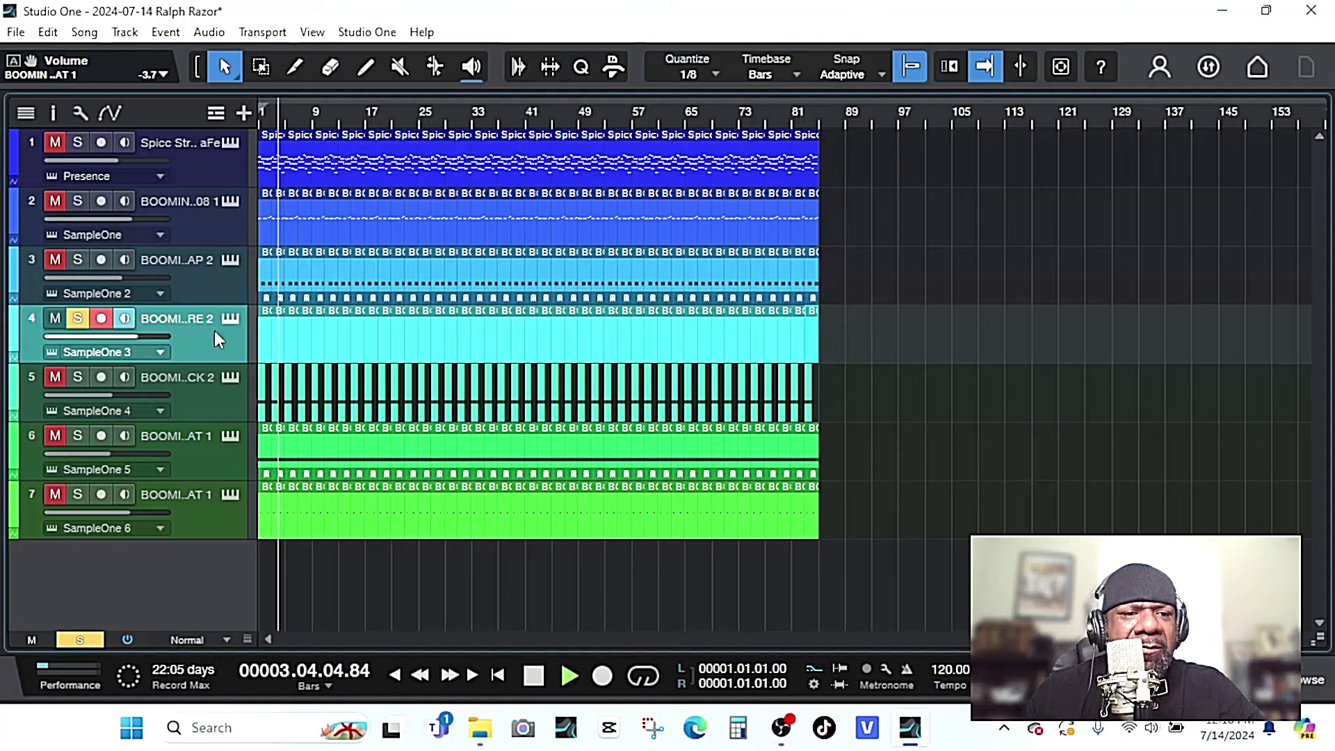
key("space")
double_click(264, 328)
key("space")
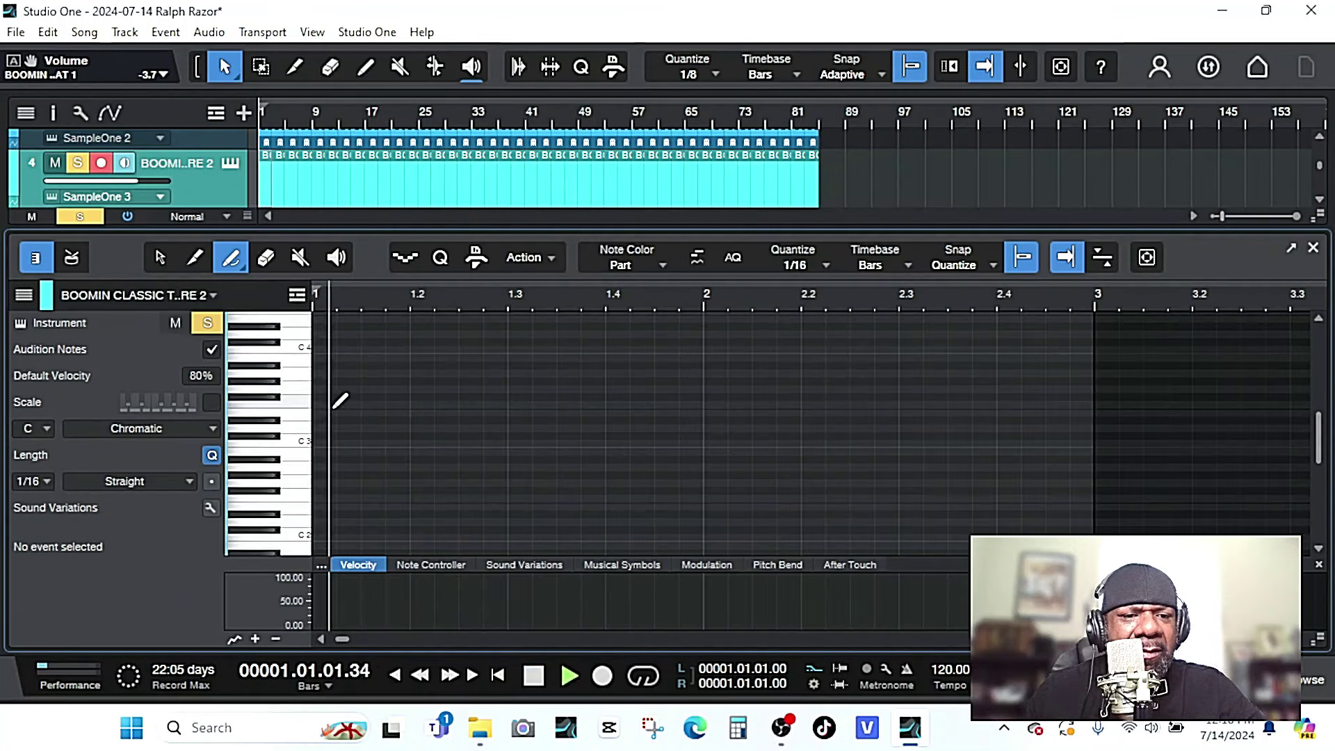
key("space")
key("space")
key("space")
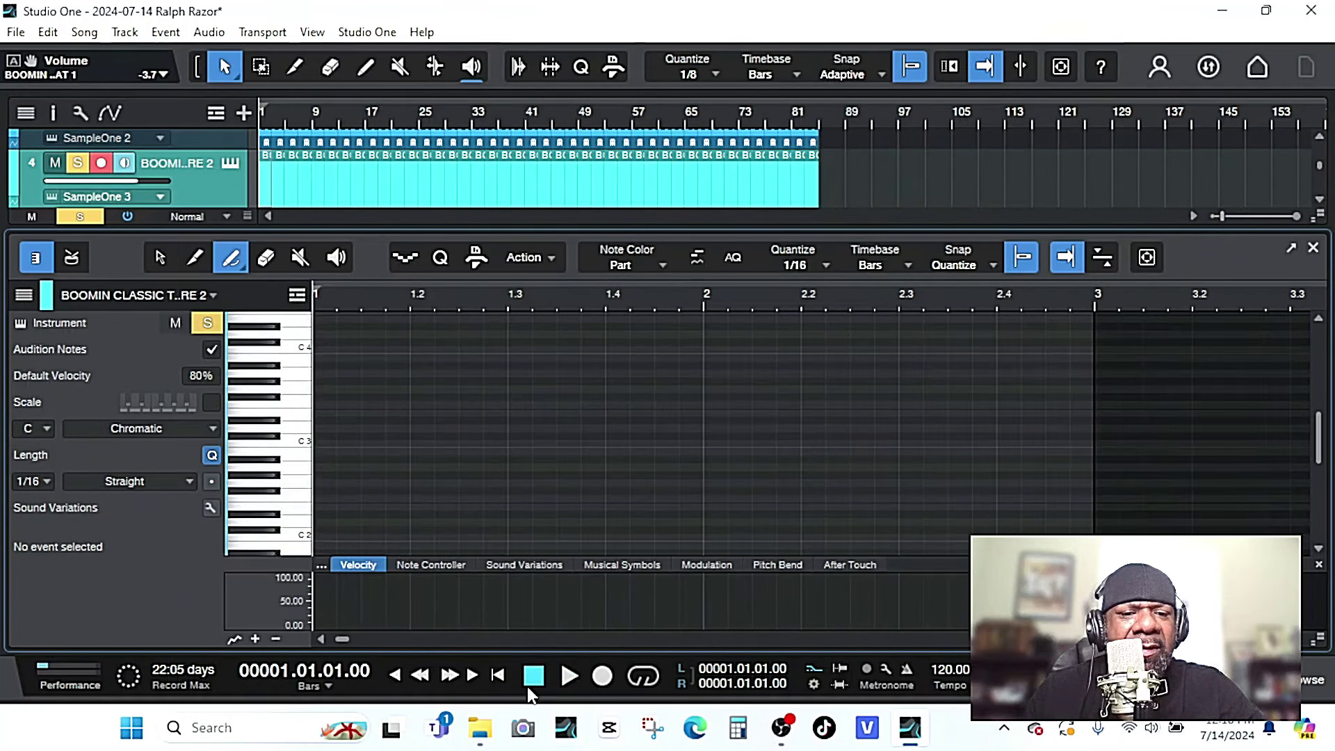
Unsolo the snare and draw sixteenth-length E3 notes at 1.4.3 and 2.1.3, playing back between them.
key("space")
key("space")
key("s")
key("space")
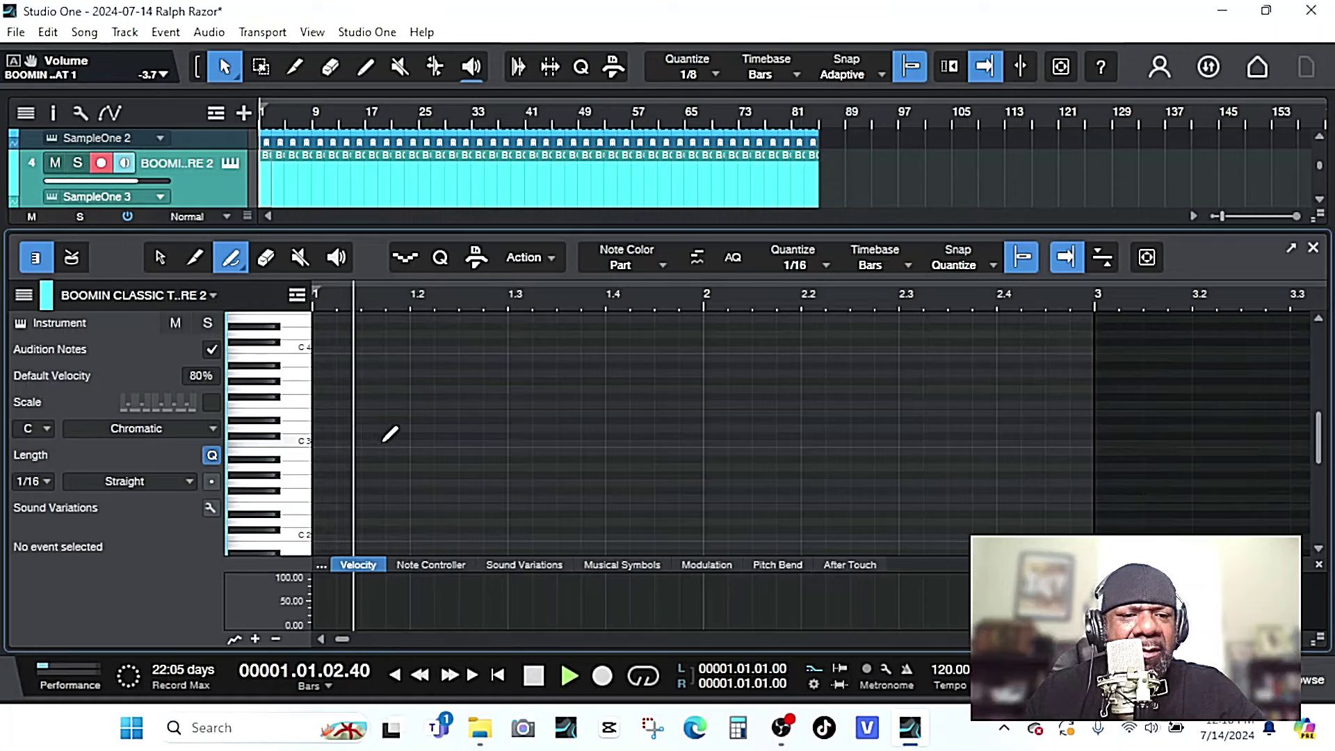
key("space")
left_click(664, 412)
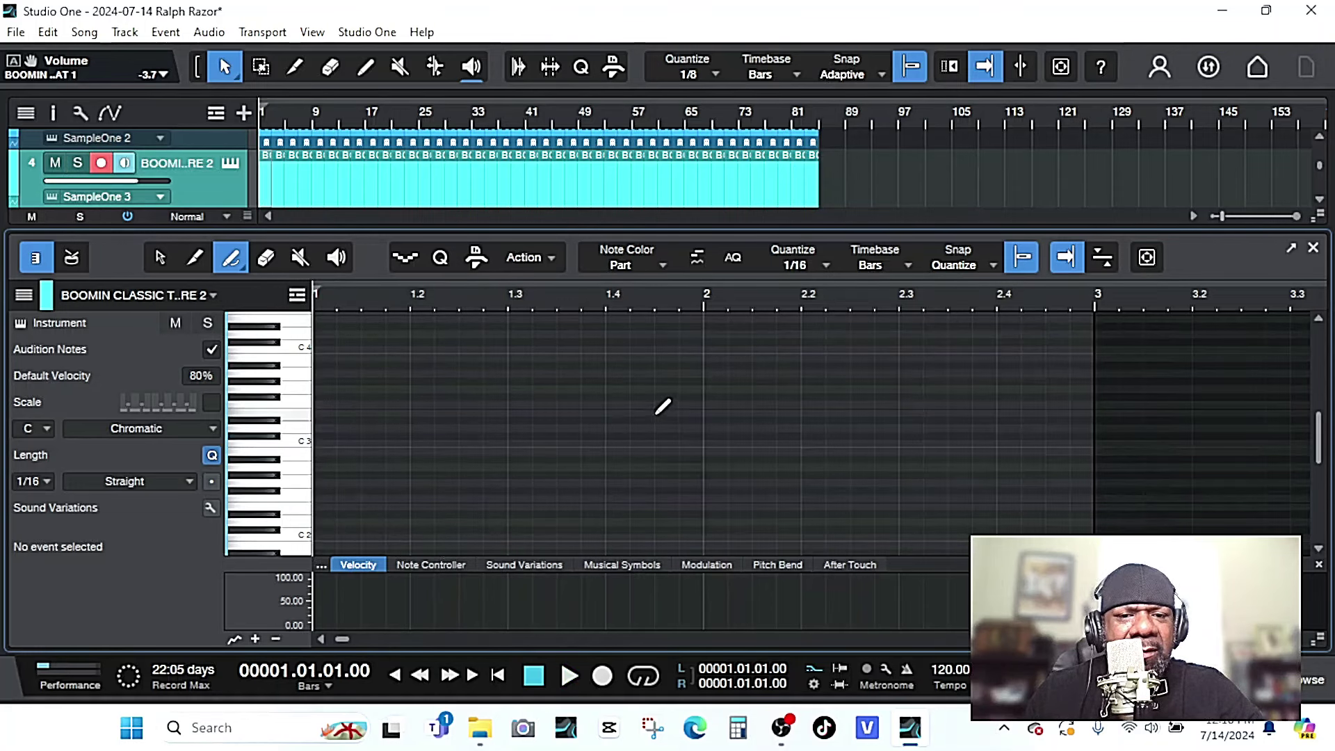
key("space")
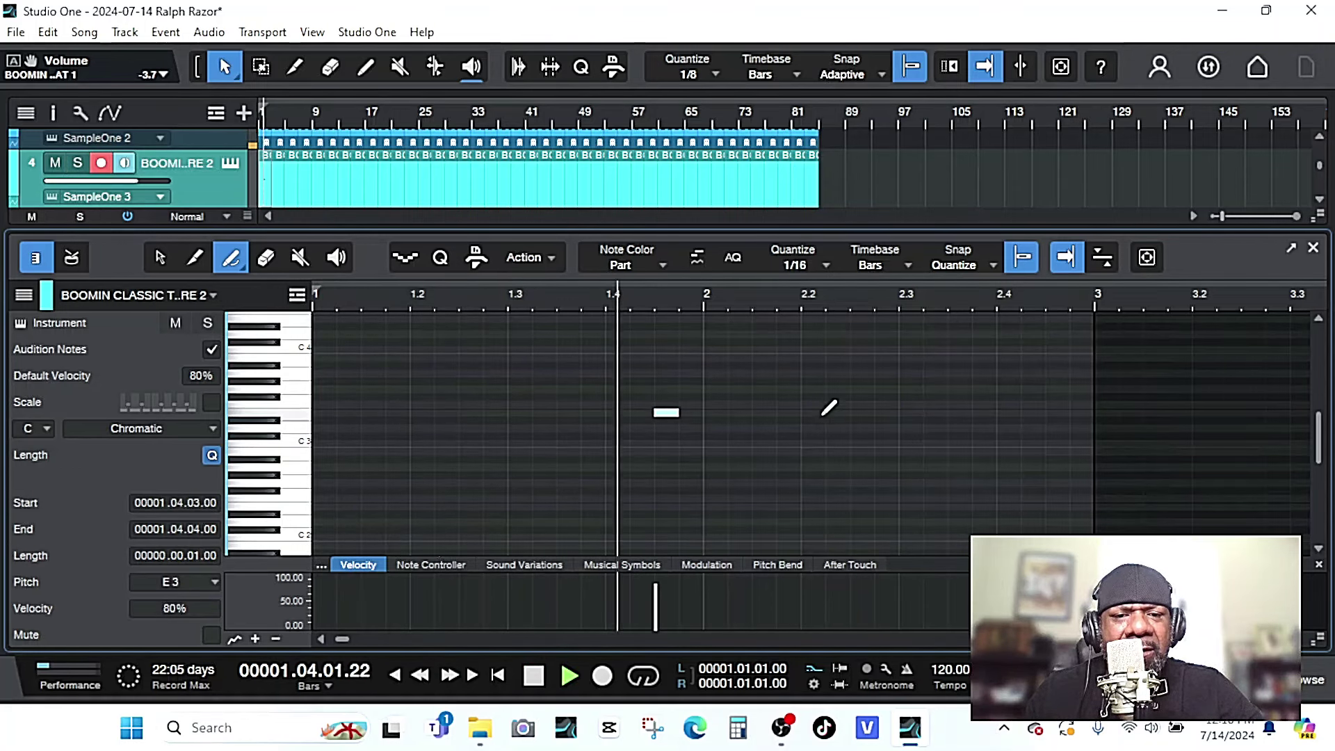
key("space")
key("space")
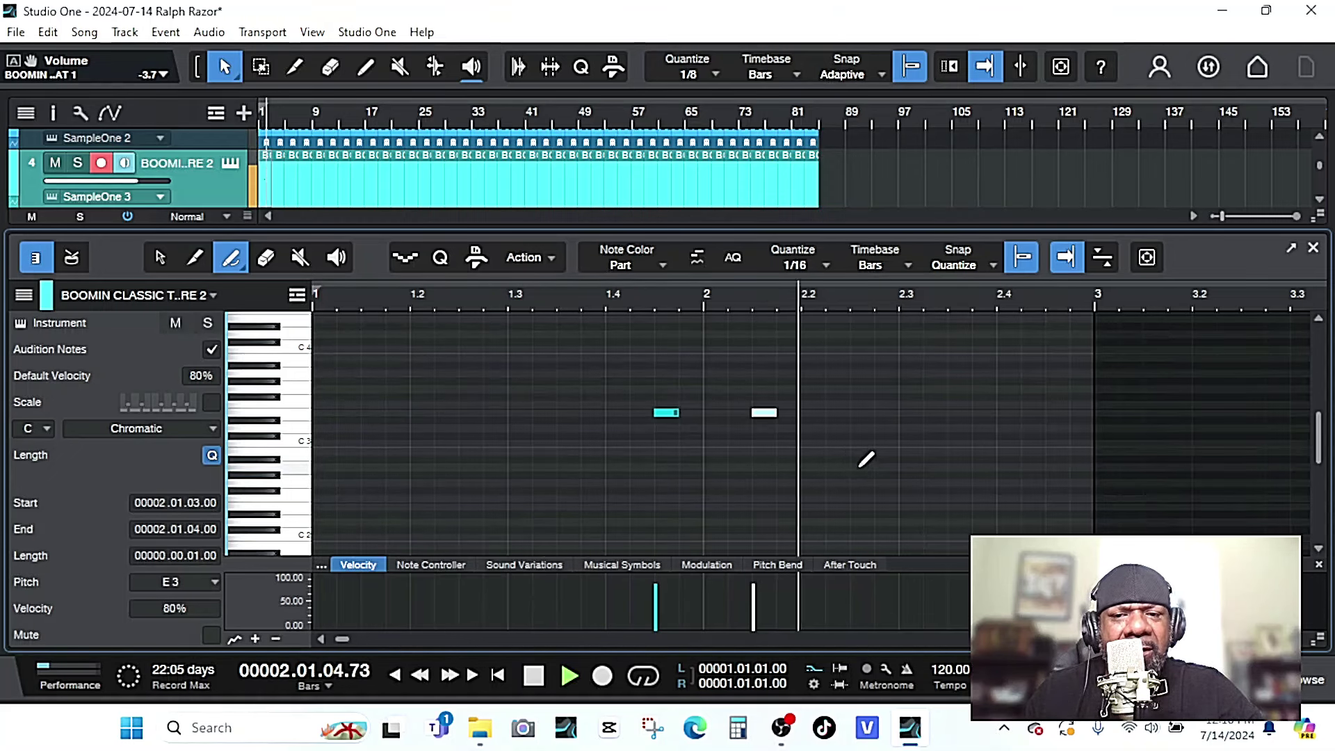
Close the note editor, stop playback and delete every snare part after the first one.
key("F2")
key("space")
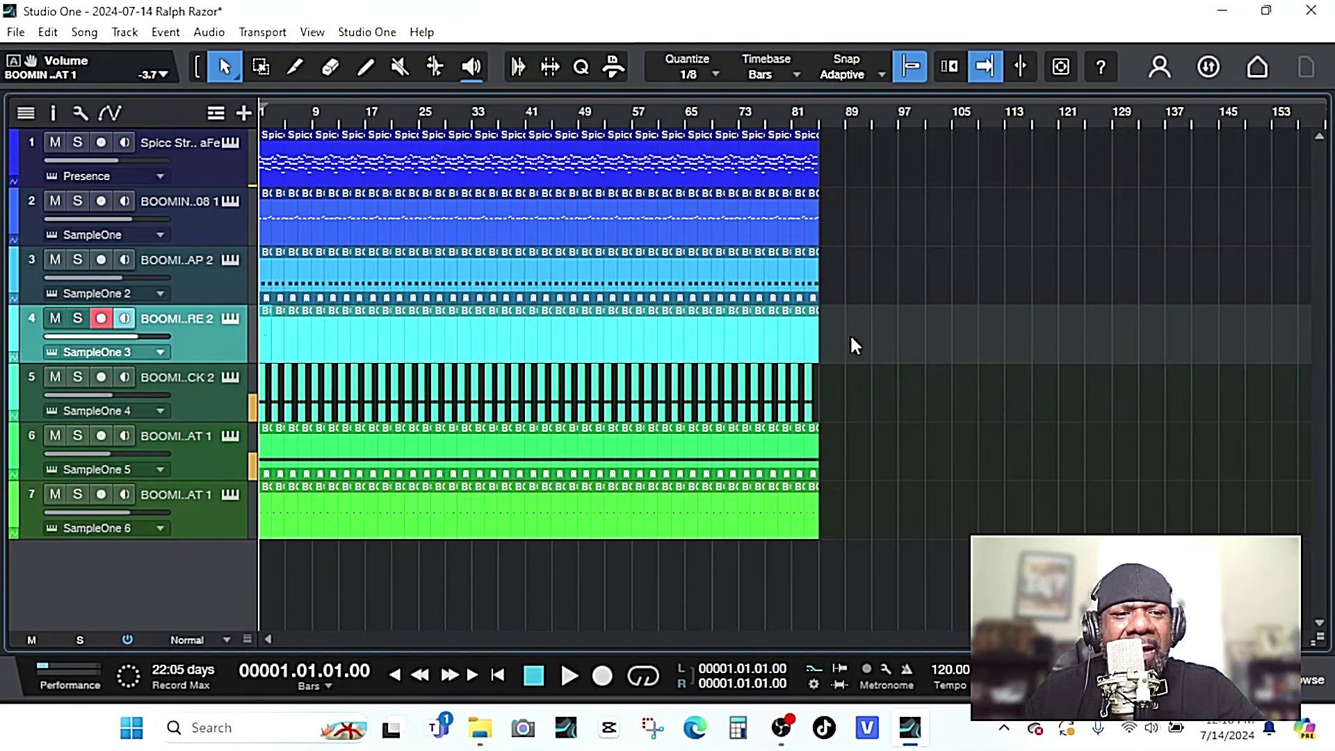
left_click_drag(849, 315, 274, 353)
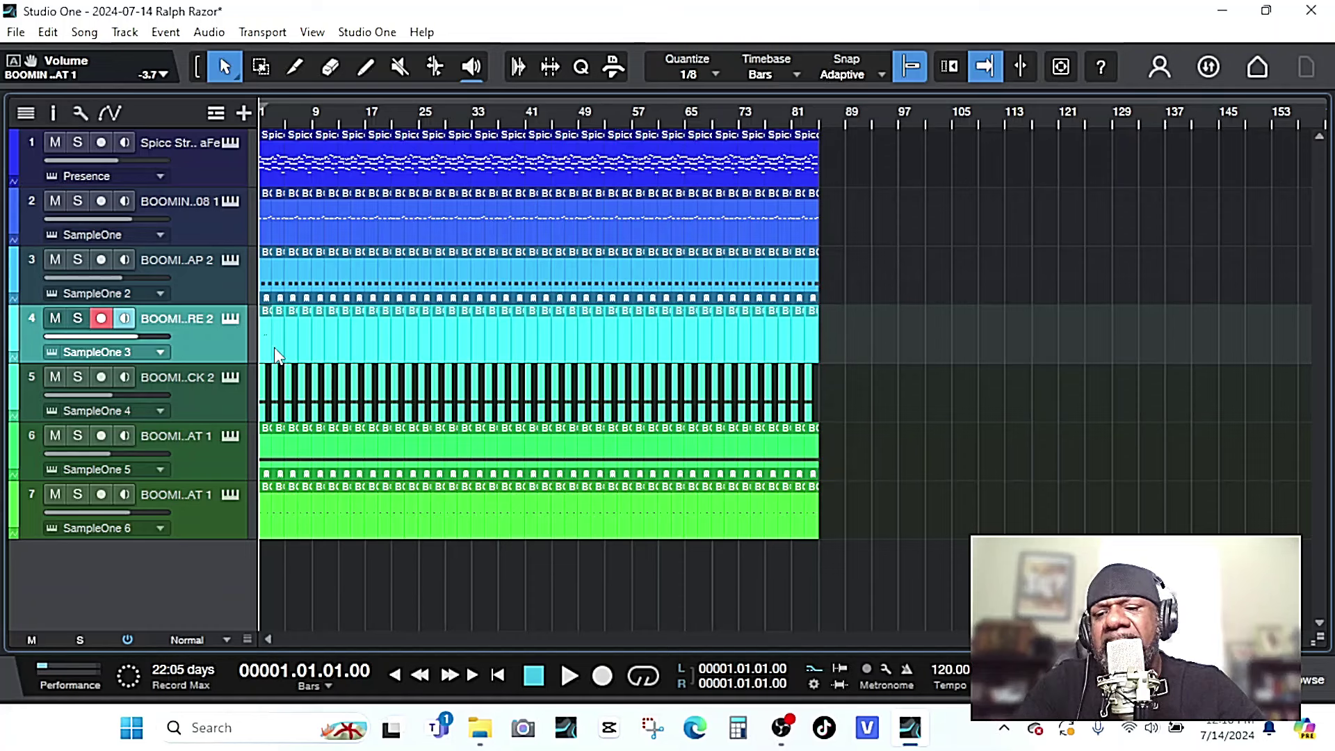
key("Delete")
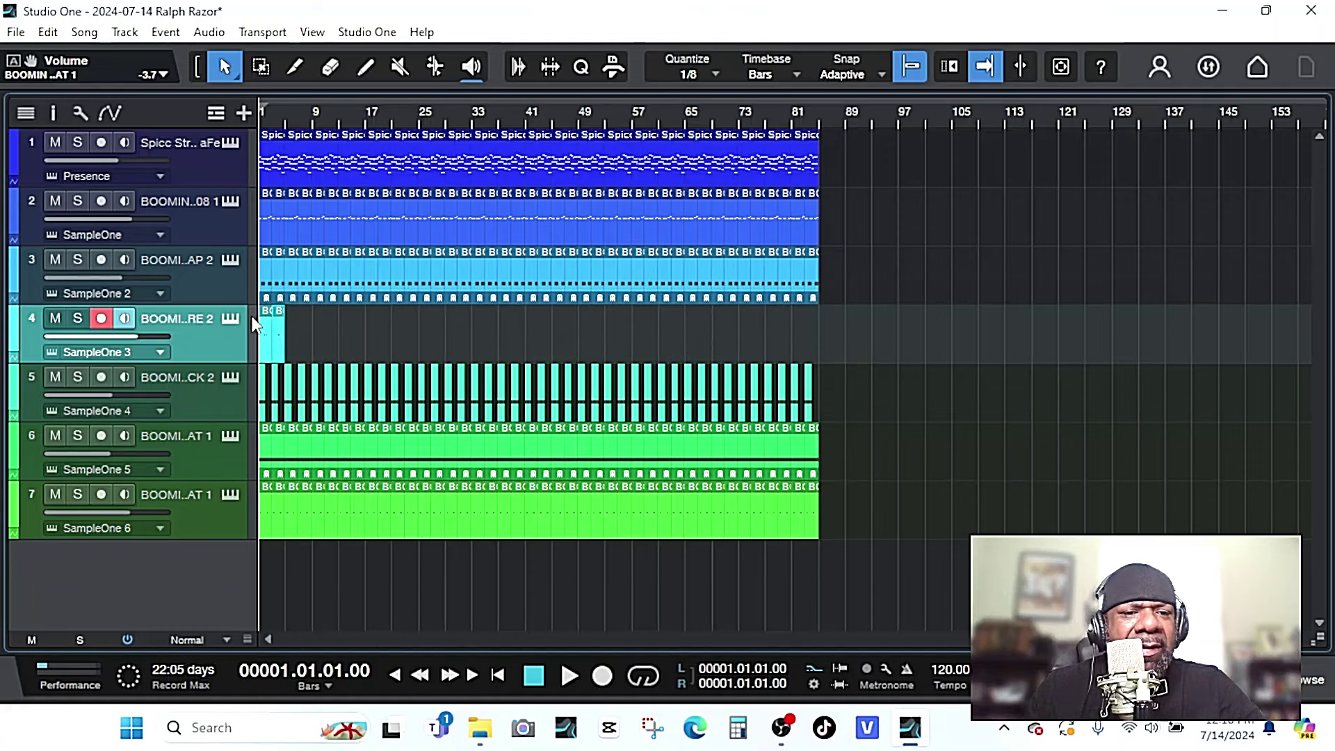
Duplicate the programmed snare part repeatedly until it fills the track to the end of the beat.
key("d")
key("d")
key("d")
key("d")
key("d")
key("d")
key("d")
key("d")
key("d")
key("d")
key("d")
key("d")
key("d")
key("d")
key("d")
key("d")
key("d")
key("d")
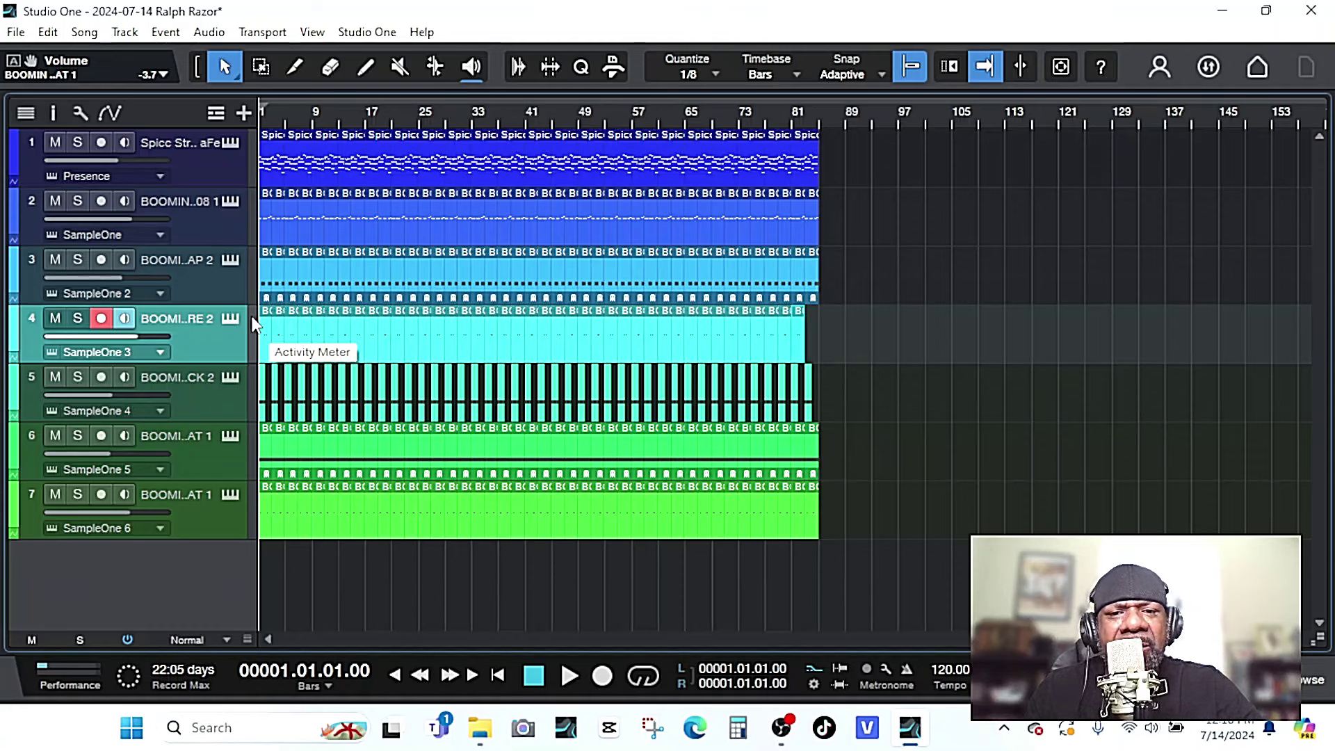
Open the mixer, set the snare channel's level to -13.0 dB and play the beat.
key("space")
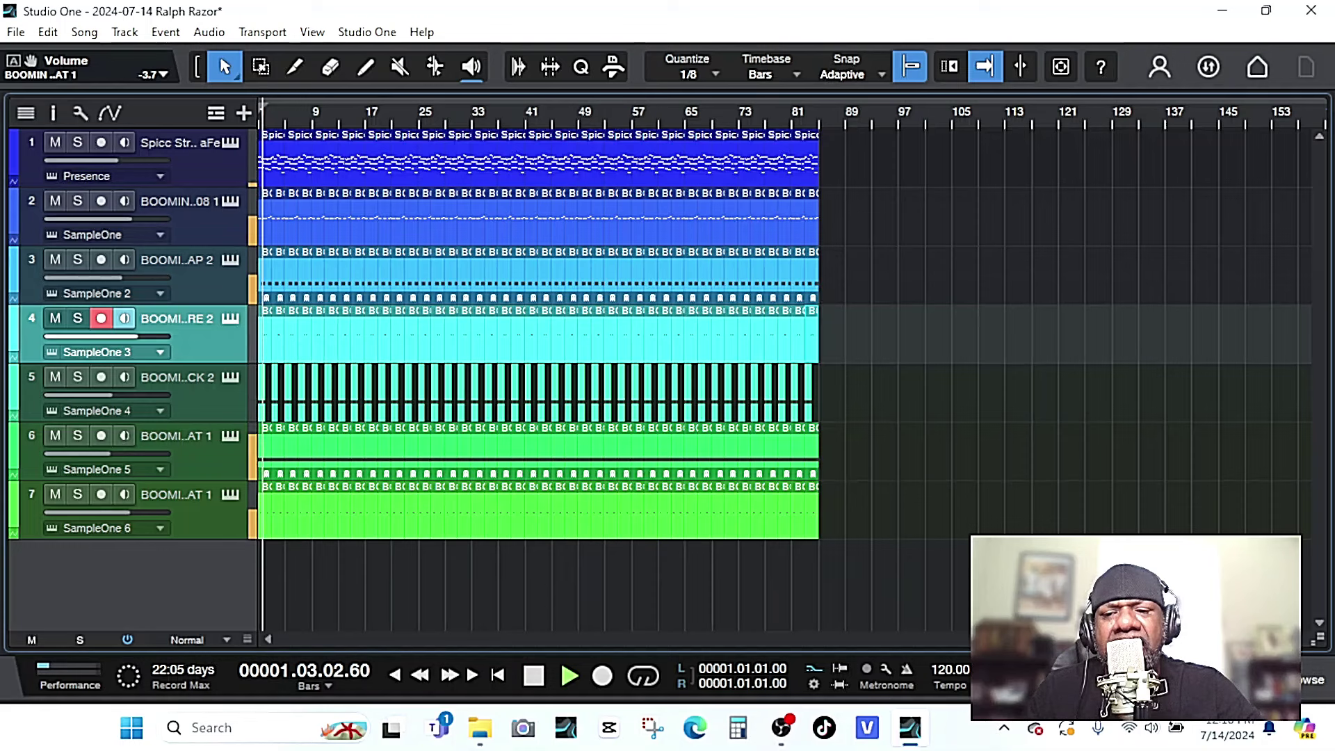
key("F3")
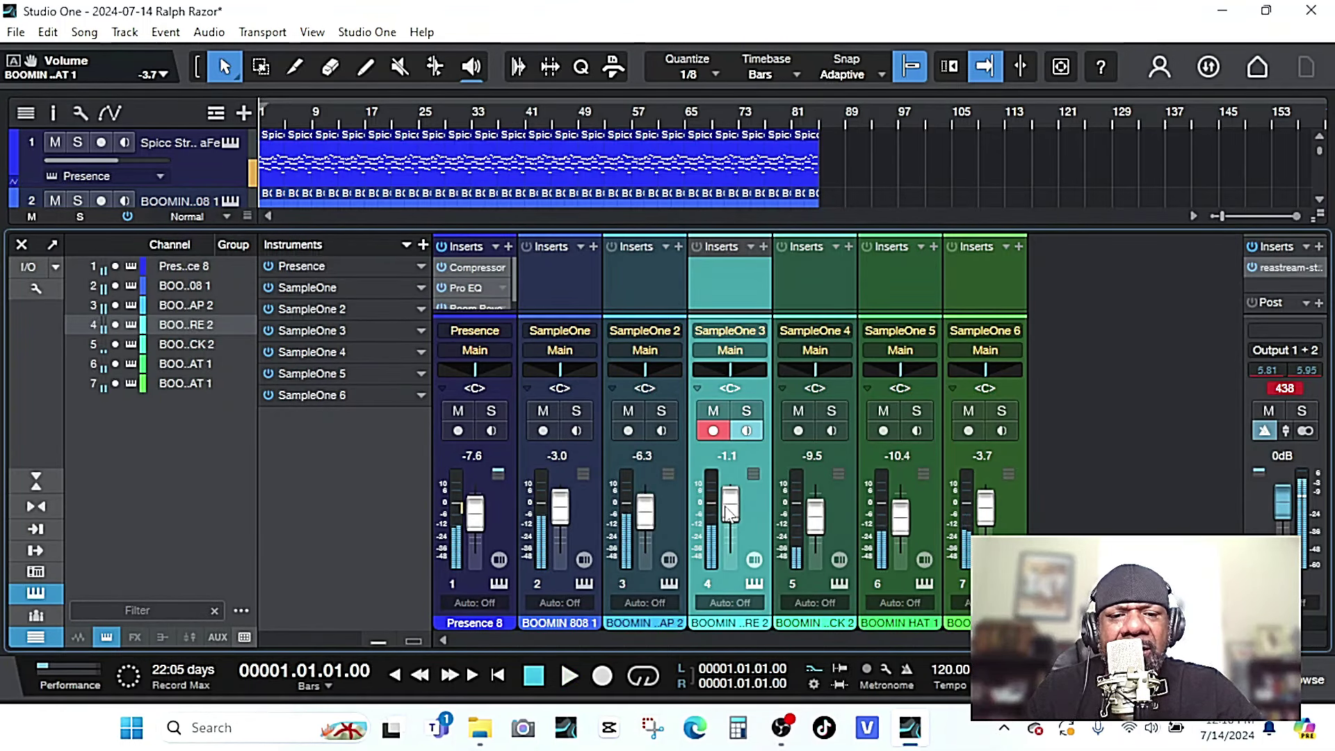
left_click_drag(727, 513, 732, 518)
key("space")
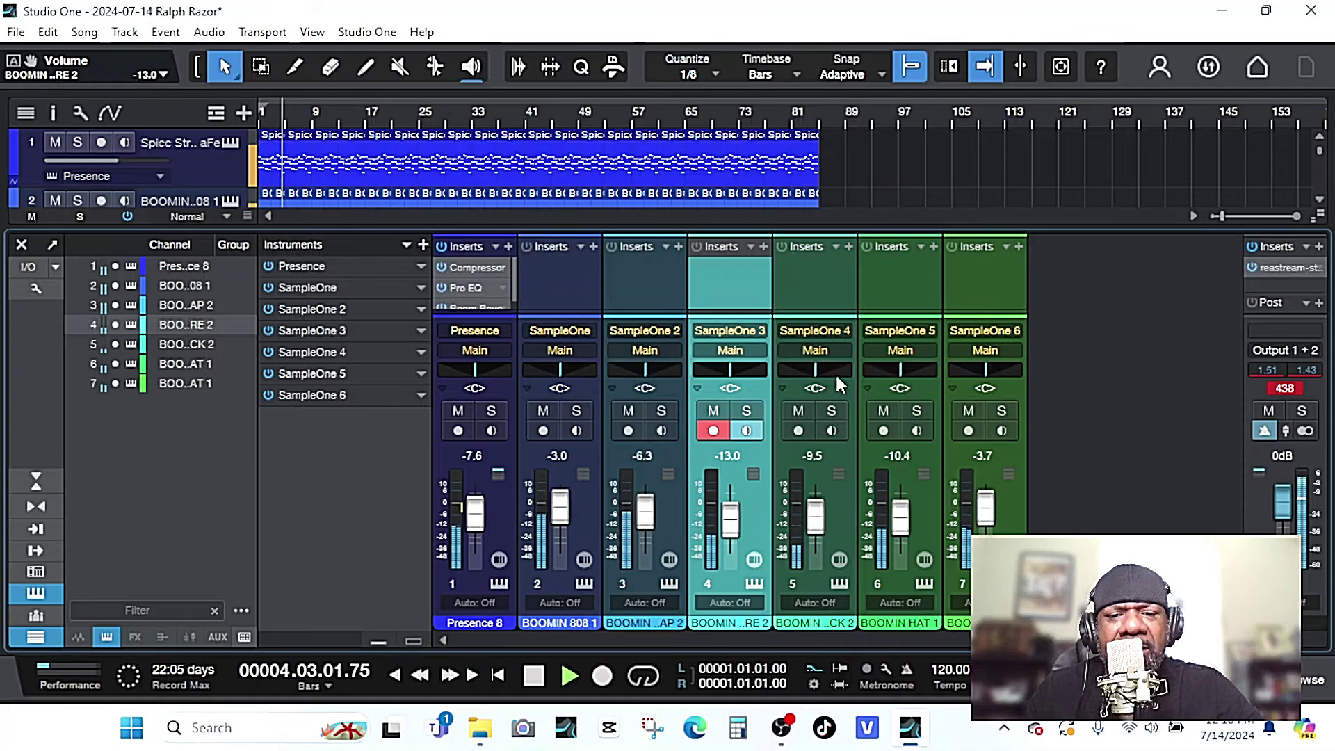
Pan BOOMIN HAT 1 to L15, set the Main output level to -8.2 dB and close the mixer.
mouse_move(902, 363)
left_mouse_down()
mouse_move(876, 363)
mouse_move(904, 358)
mouse_move(901, 369)
left_mouse_up()
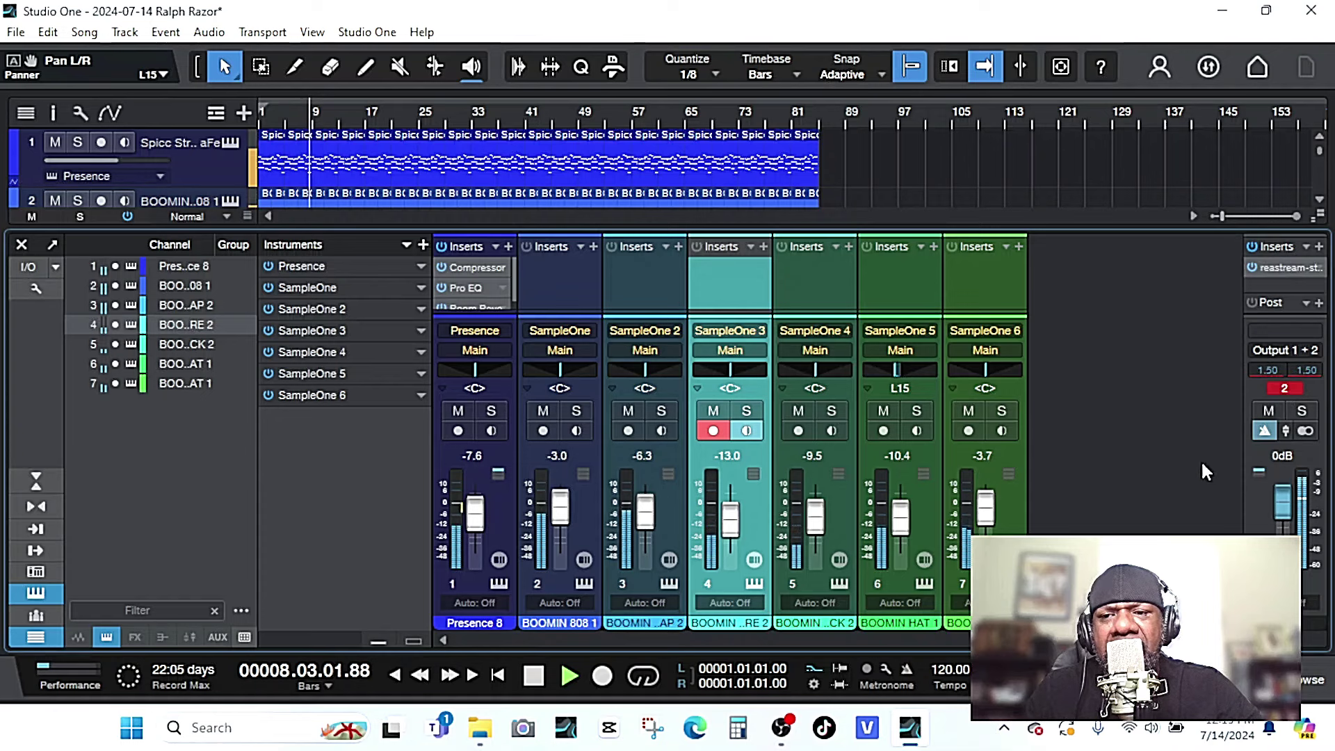
left_click_drag(1290, 502, 1282, 518)
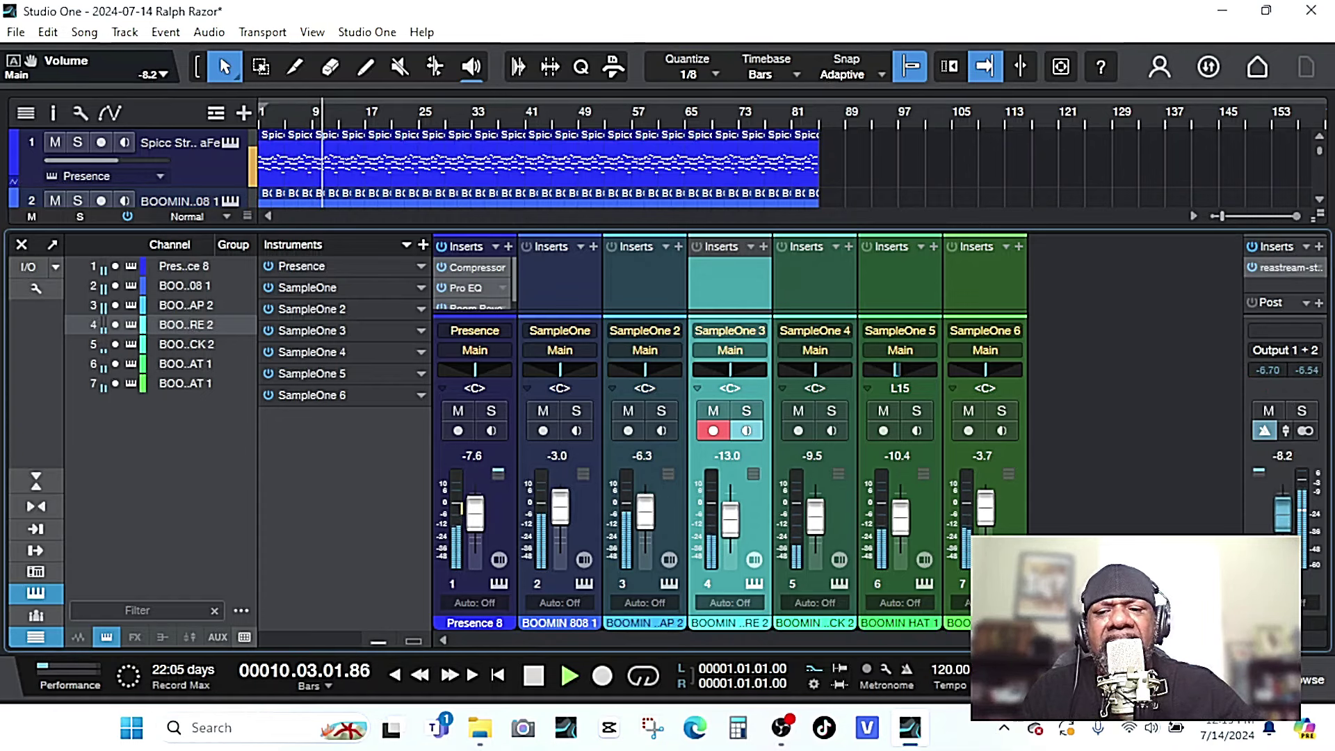
key("F3")
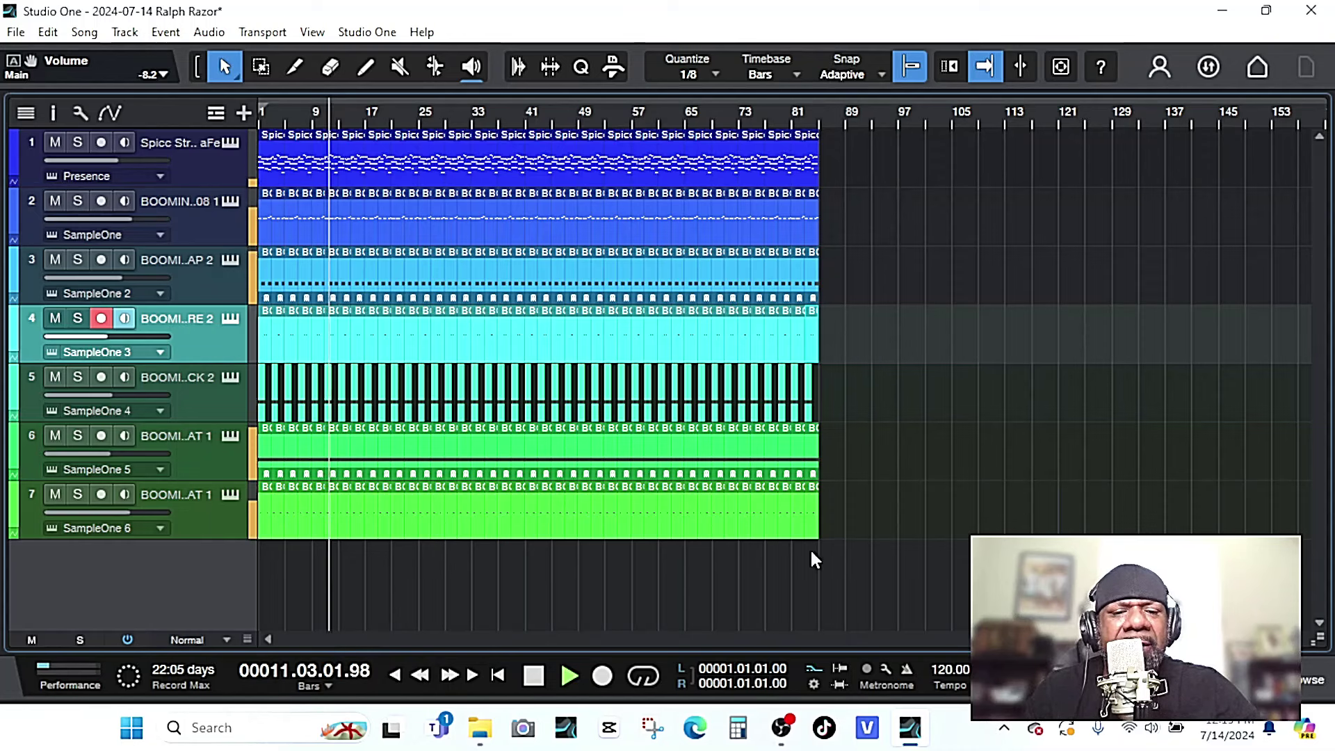
Stop playback, audition the beat from bar 9 and place the playback cursor at bar 8.
key("e")
key("e")
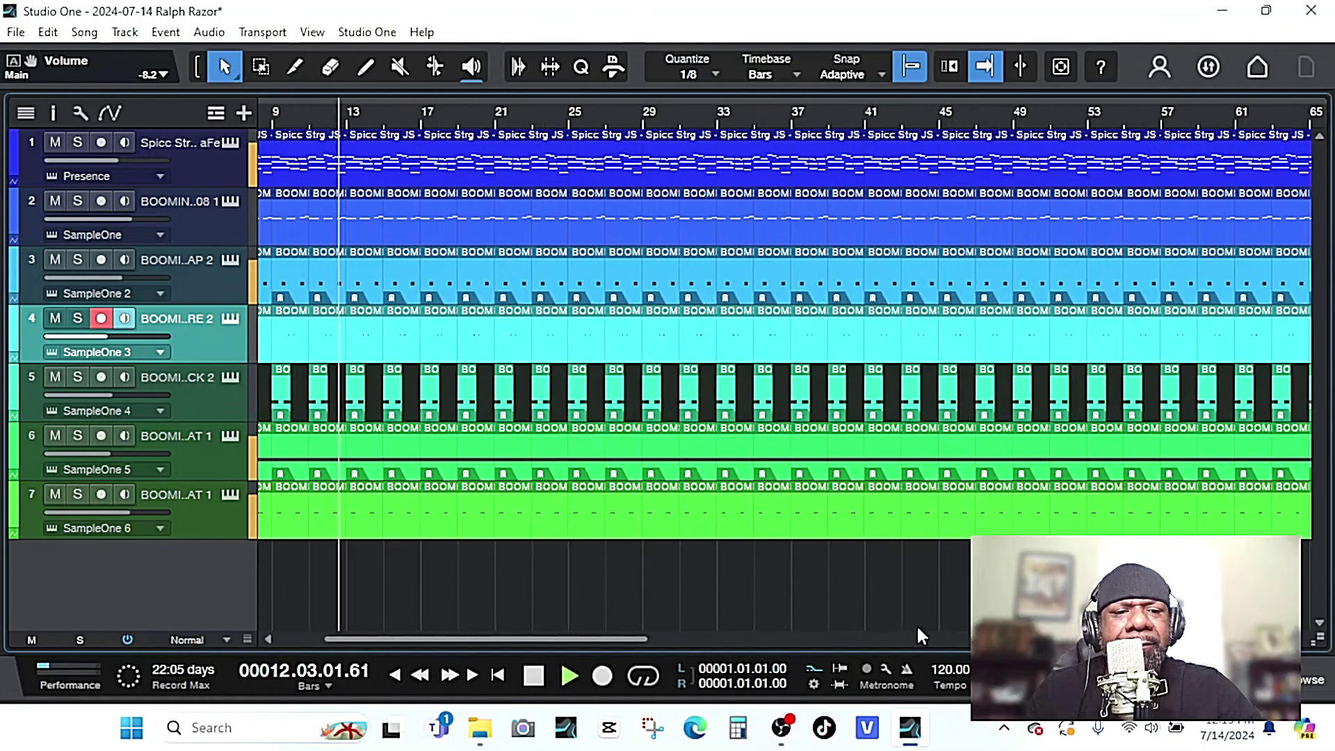
key("space")
left_click(219, 511)
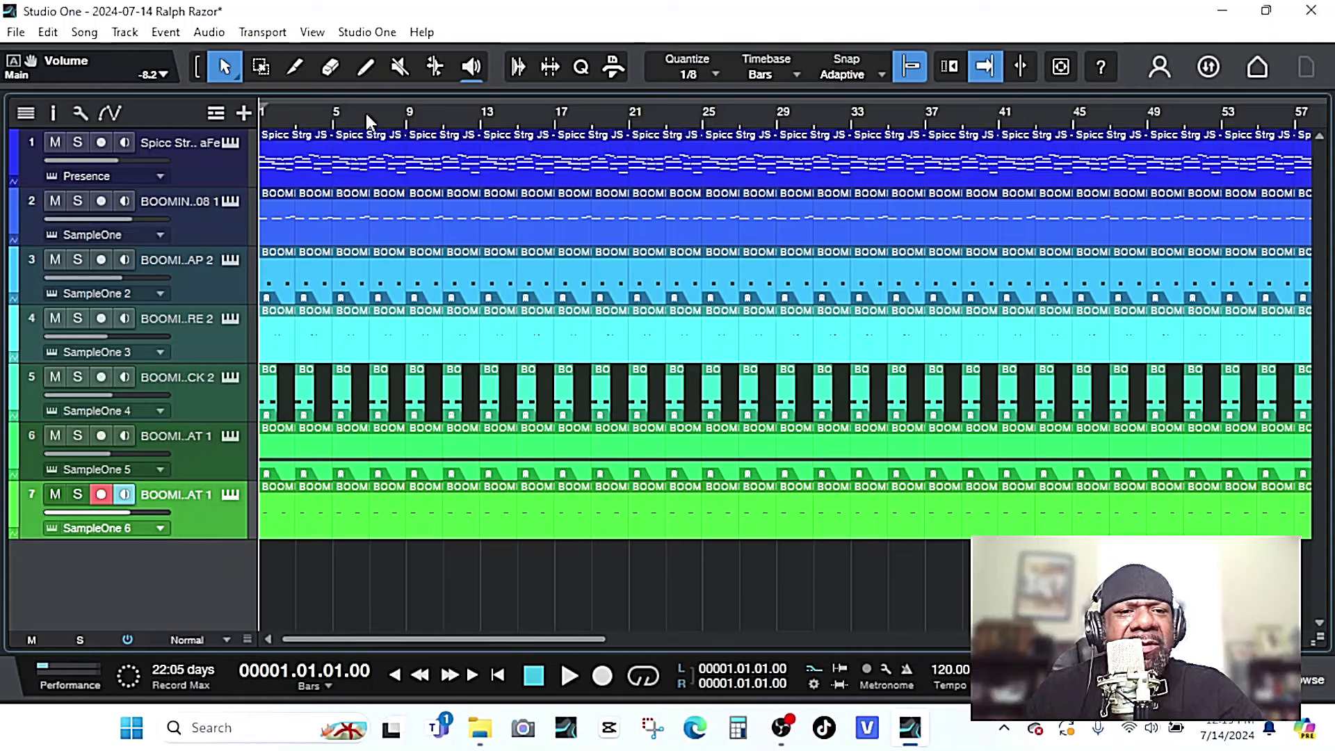
left_click(390, 114)
left_click(406, 116)
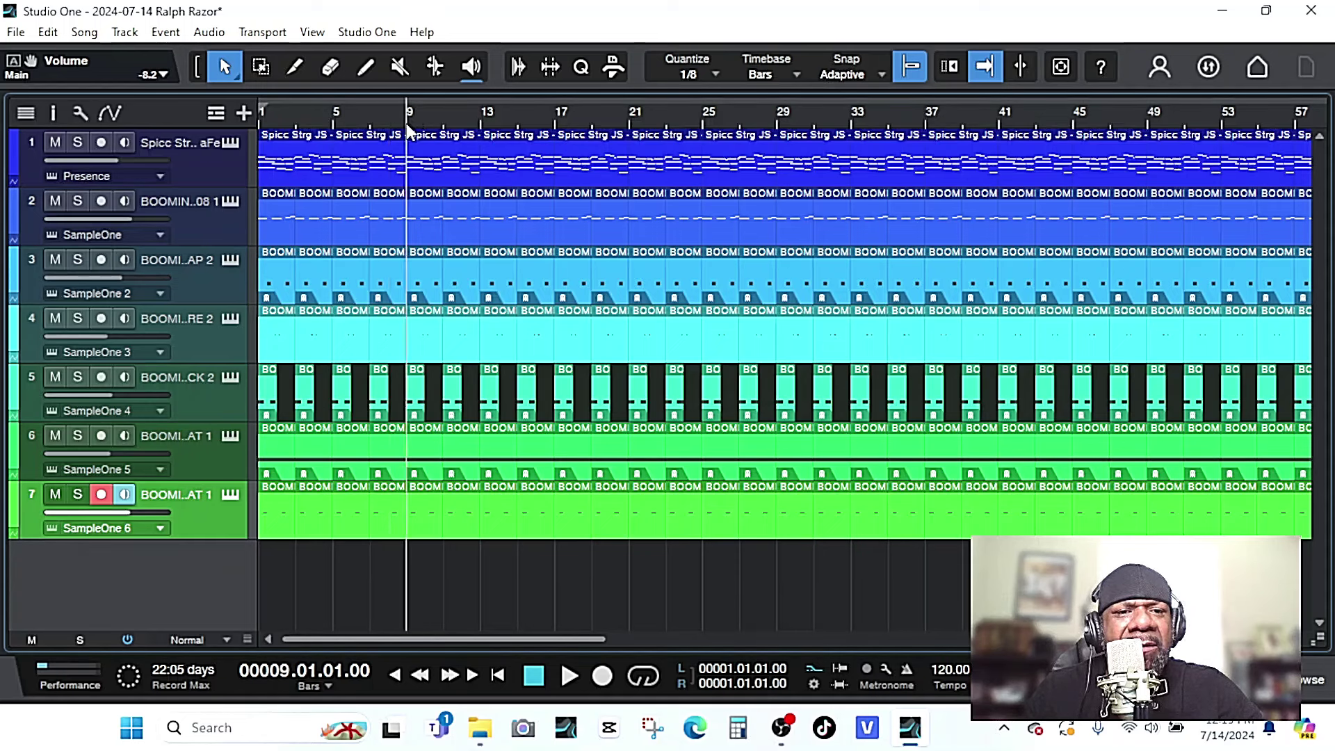
key("space")
key("space")
left_click(387, 114)
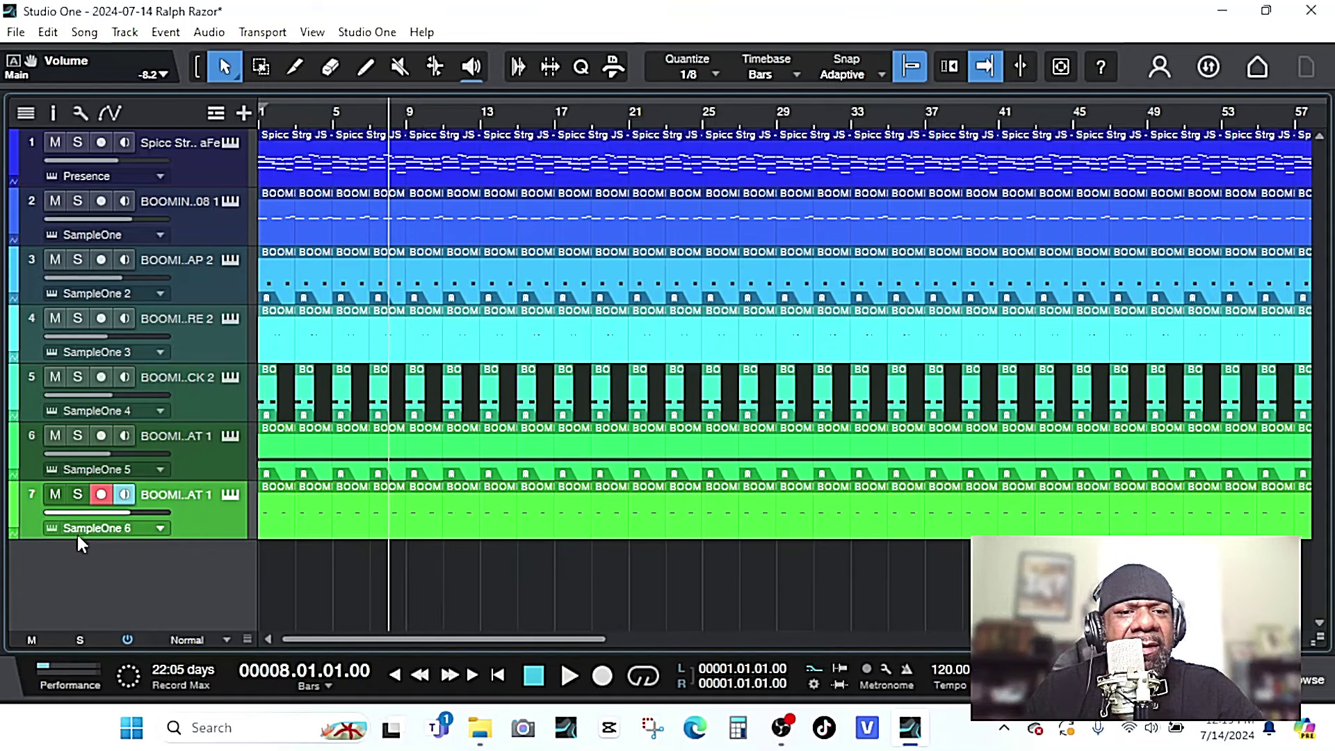
Add two mono audio tracks named chorus, with Input L as input and Main as output.
right_click(120, 565)
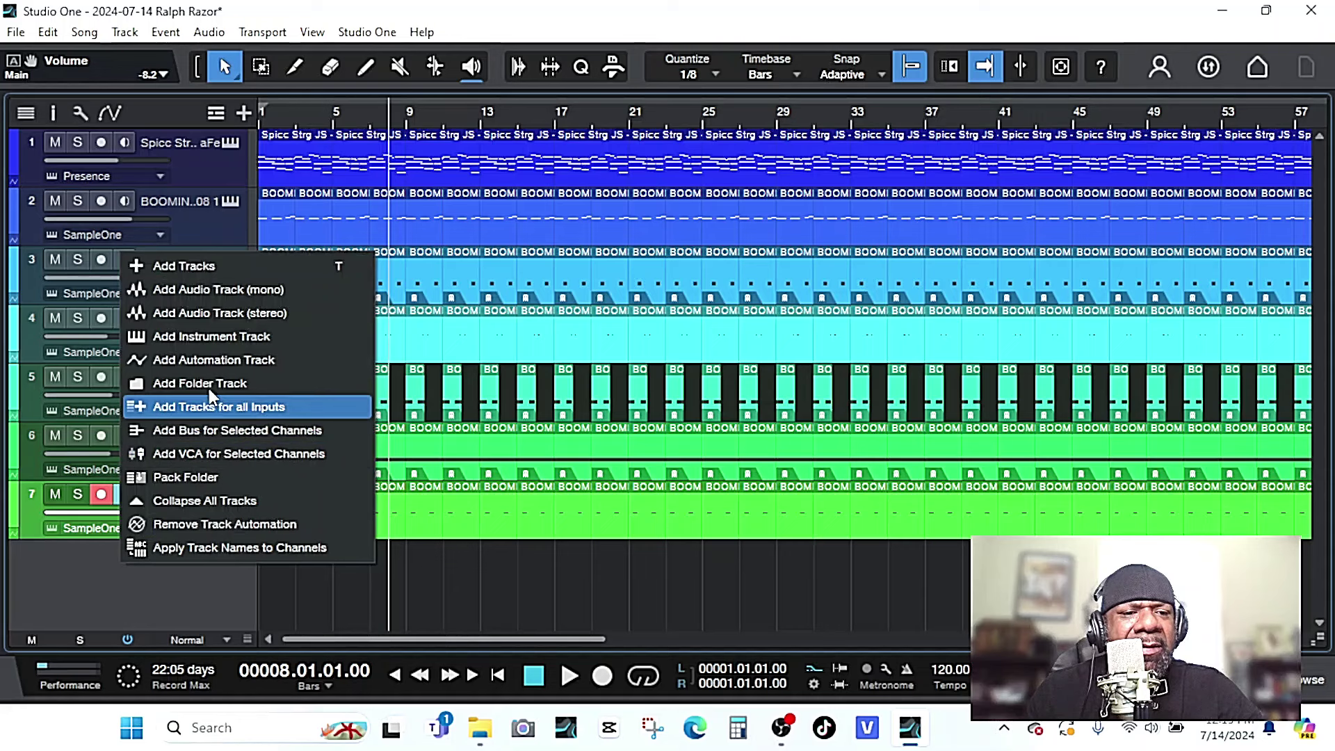
left_click(217, 264)
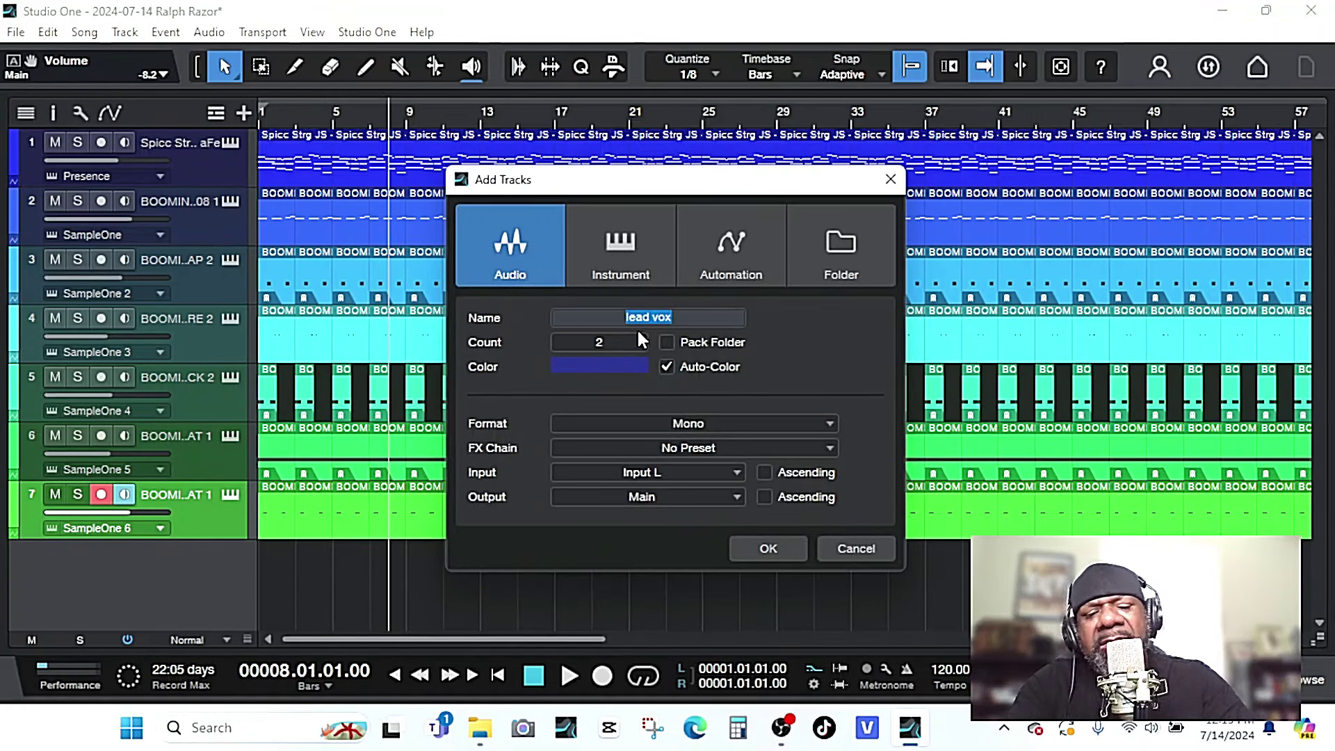
type("chorus")
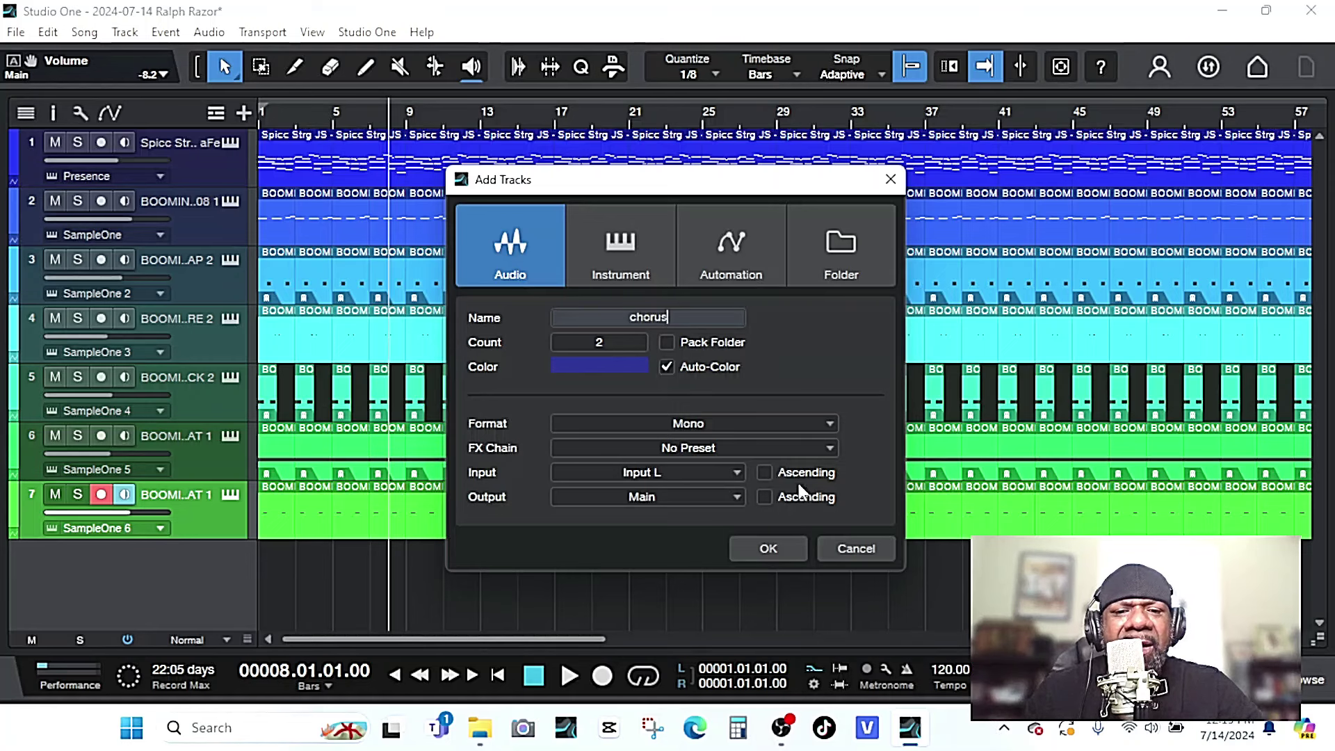
left_click(787, 549)
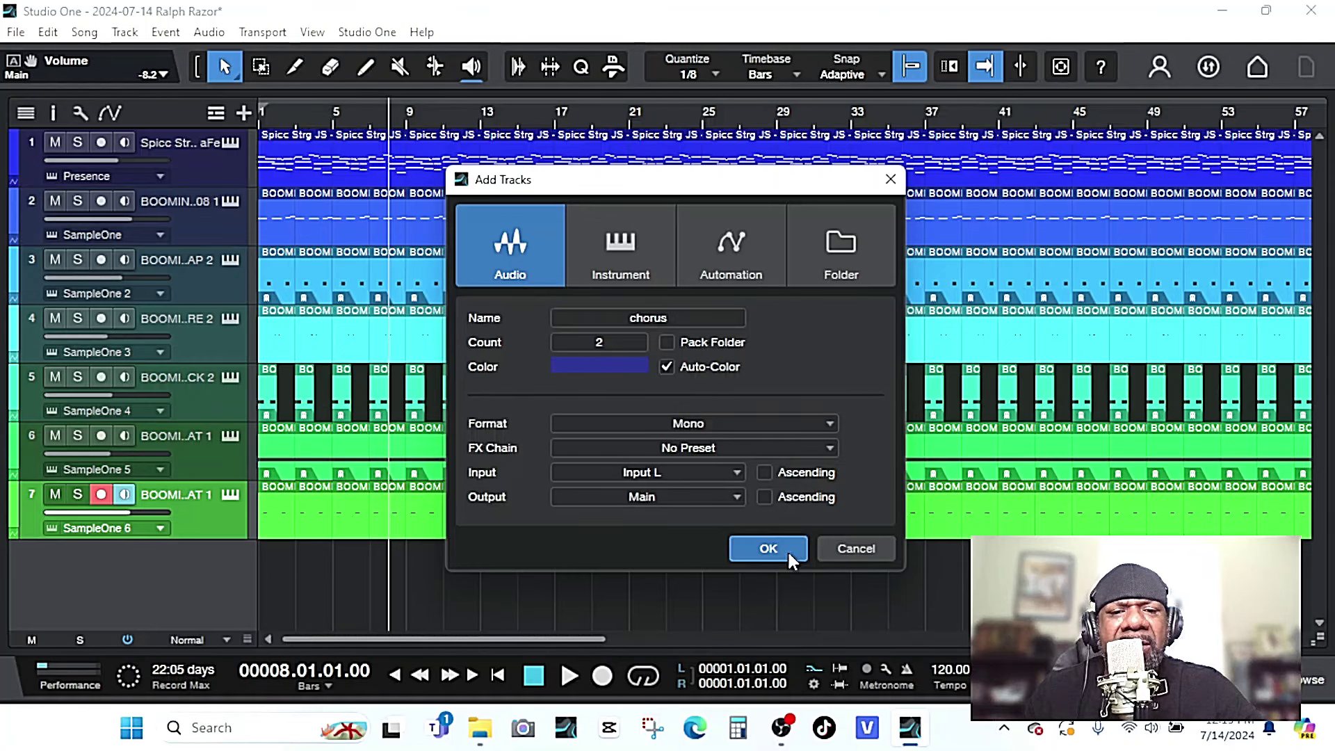
Audition the beat from bar 8 and return the playback cursor to bar 8.
key("space")
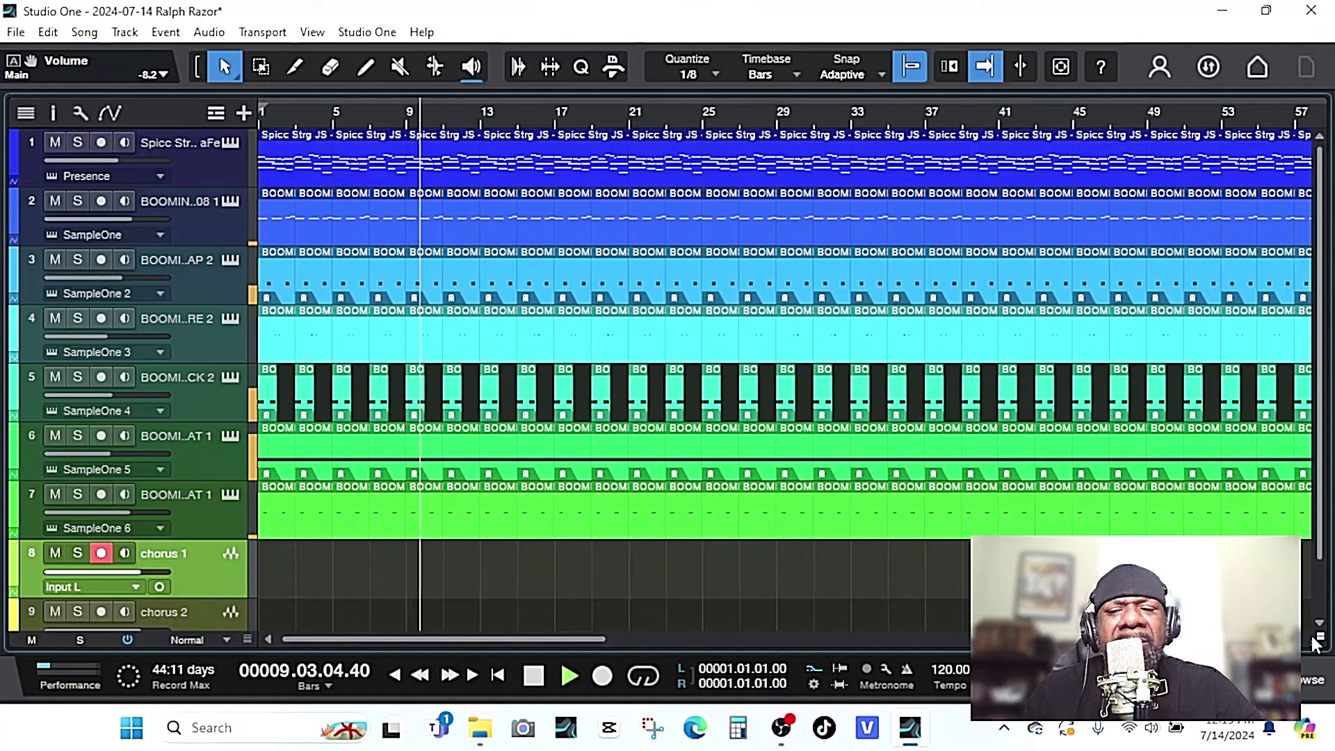
scroll(374, 632, "up", 2)
key("space")
key("space")
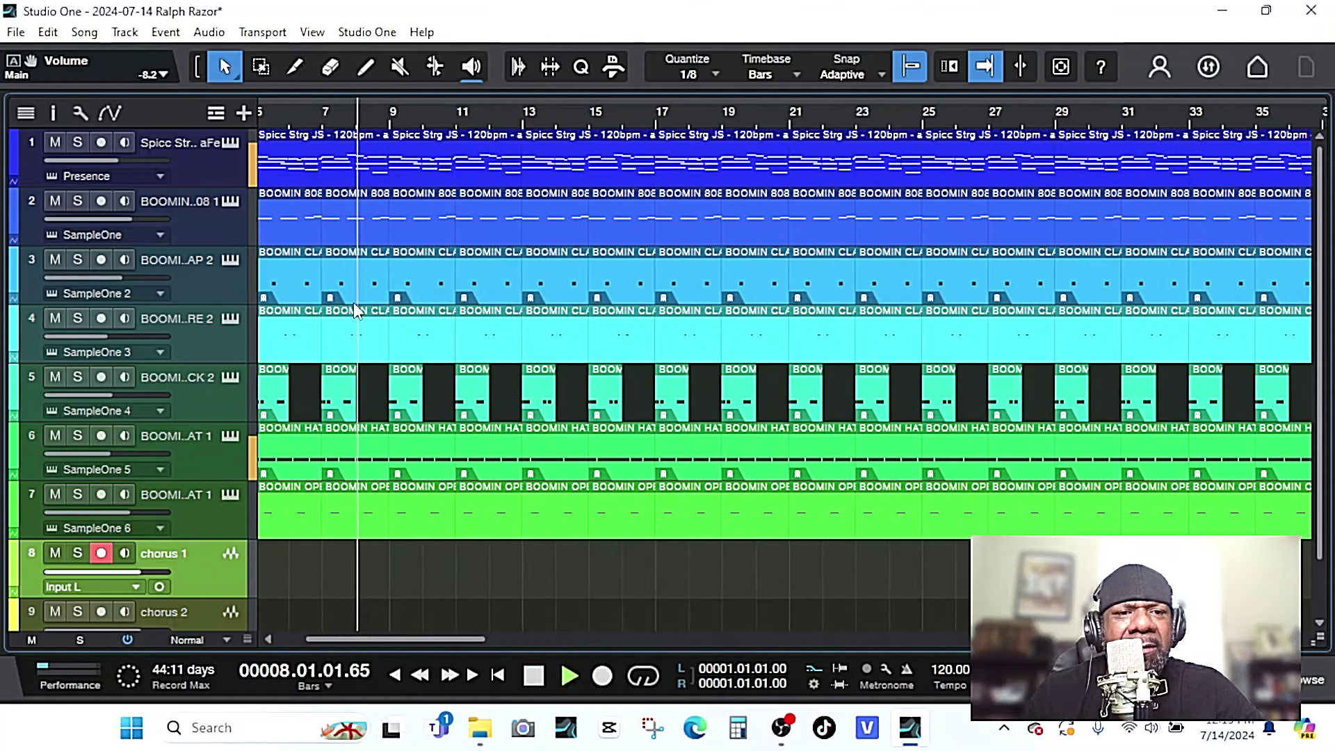
left_click(533, 678)
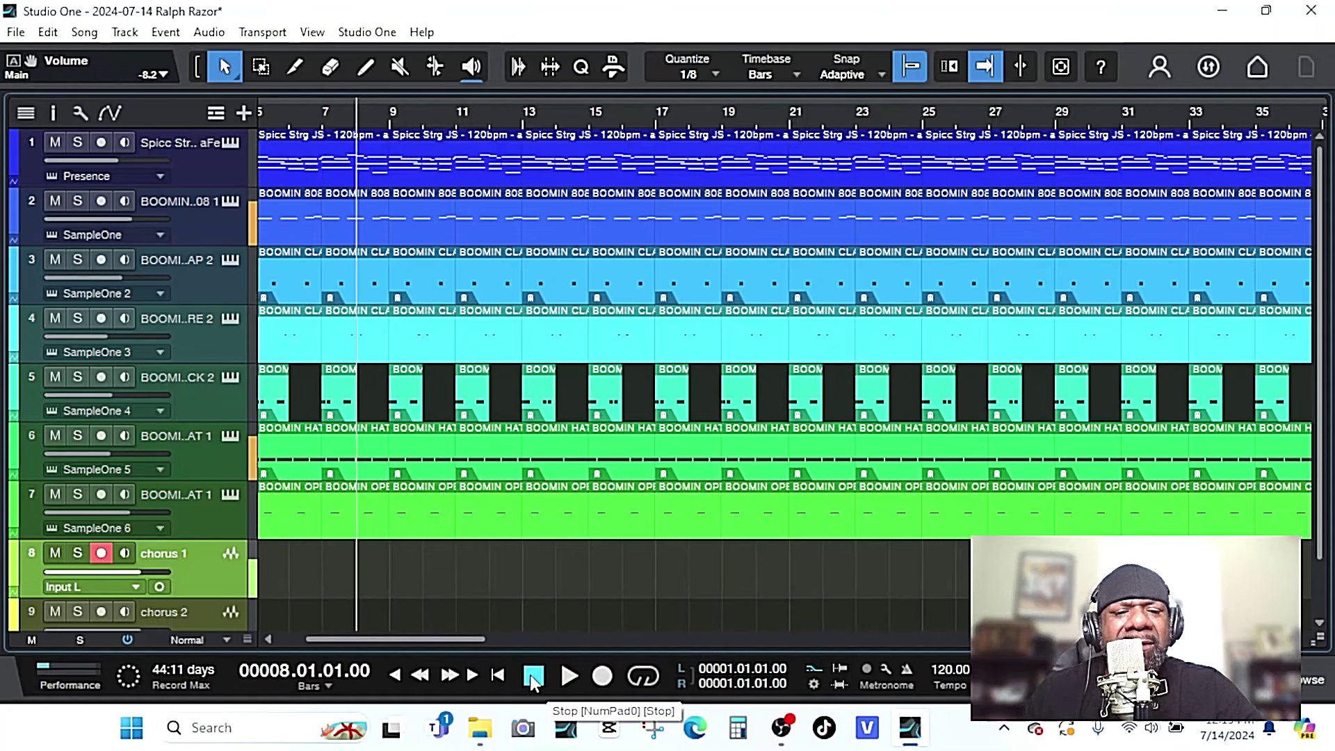
Record a vocal take on the chorus 1 track from bar 8 and redo it through bar 13.
left_click(603, 678)
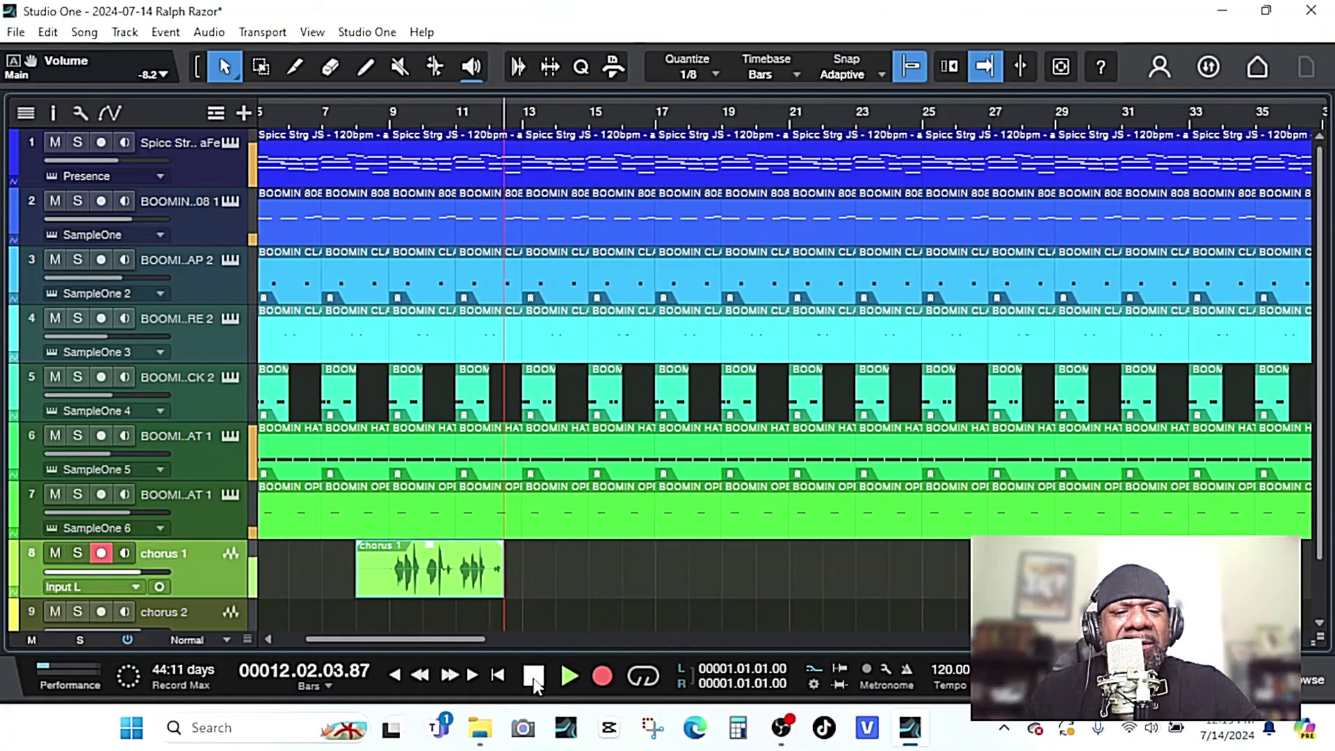
left_click(534, 682)
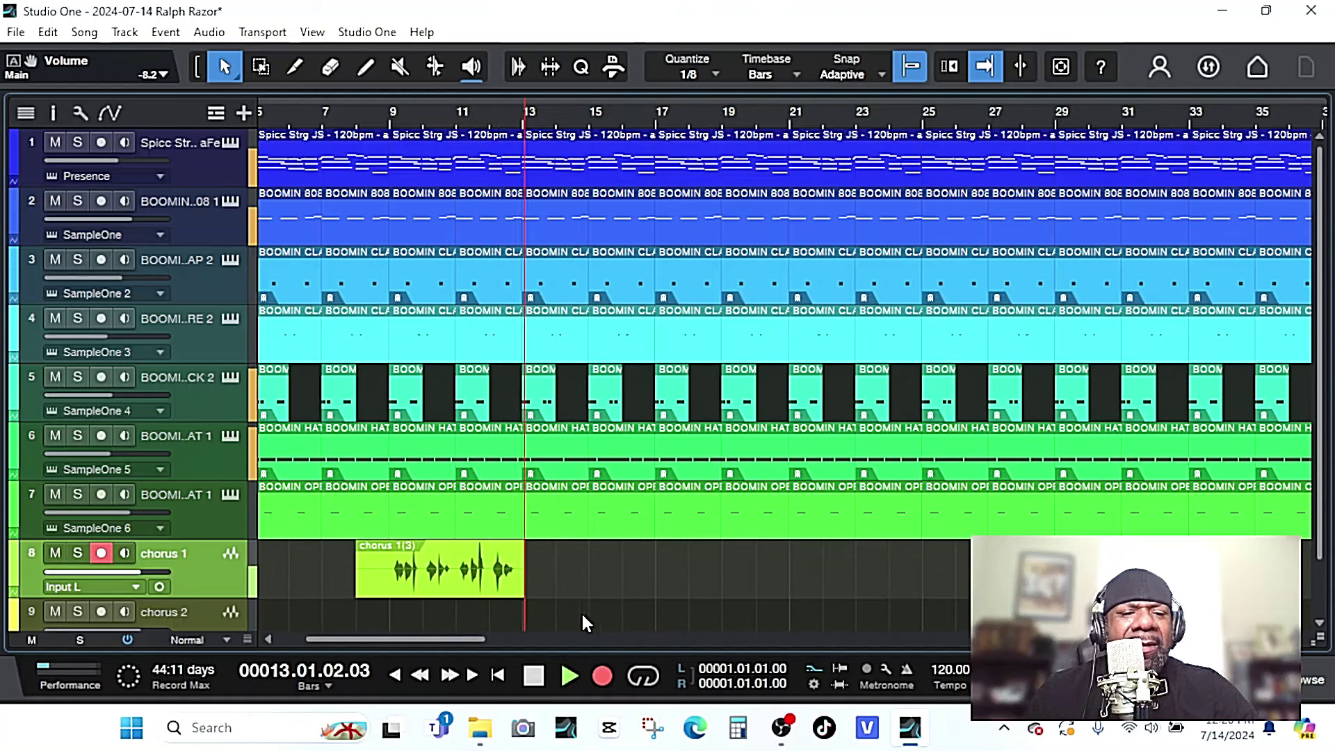
key("space")
Arm the chorus 2 track and record a second chorus vocal from bar 8 to about bar 13.
scroll(216, 578, "down", 1)
left_click(208, 591)
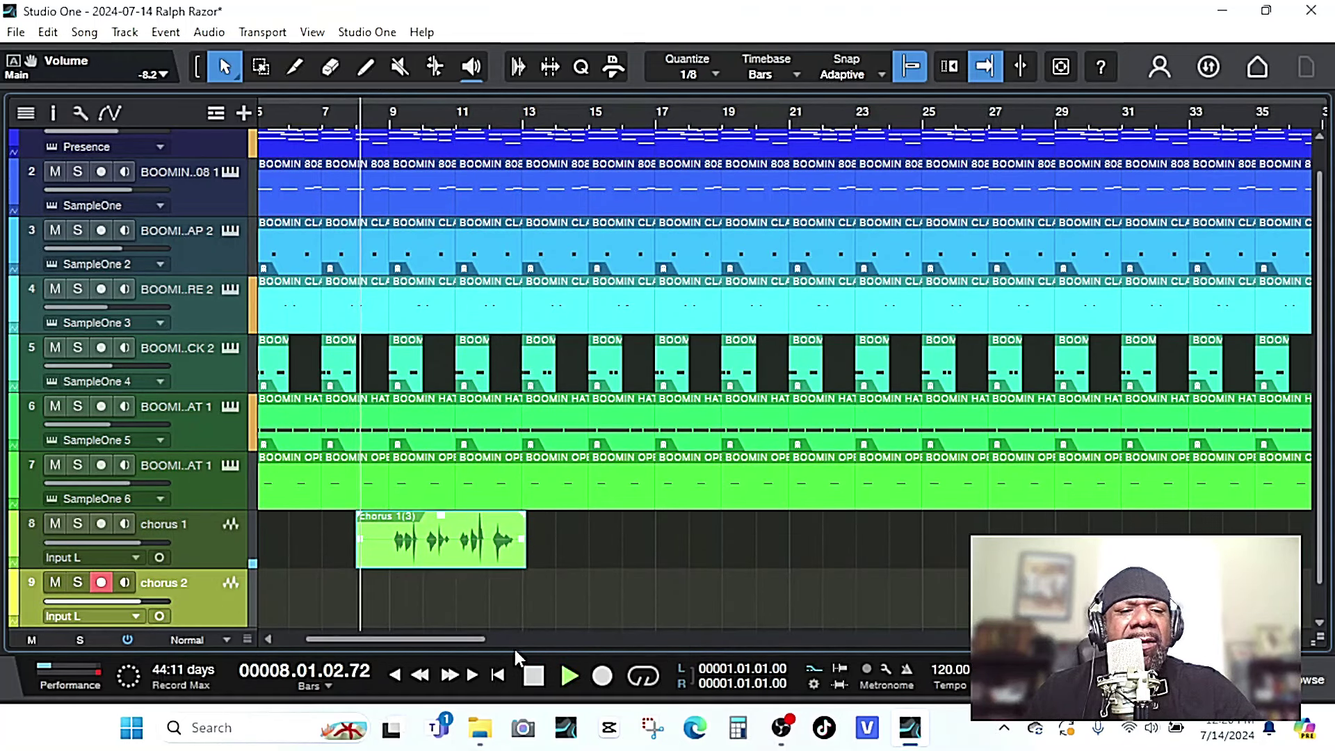
left_click(602, 676)
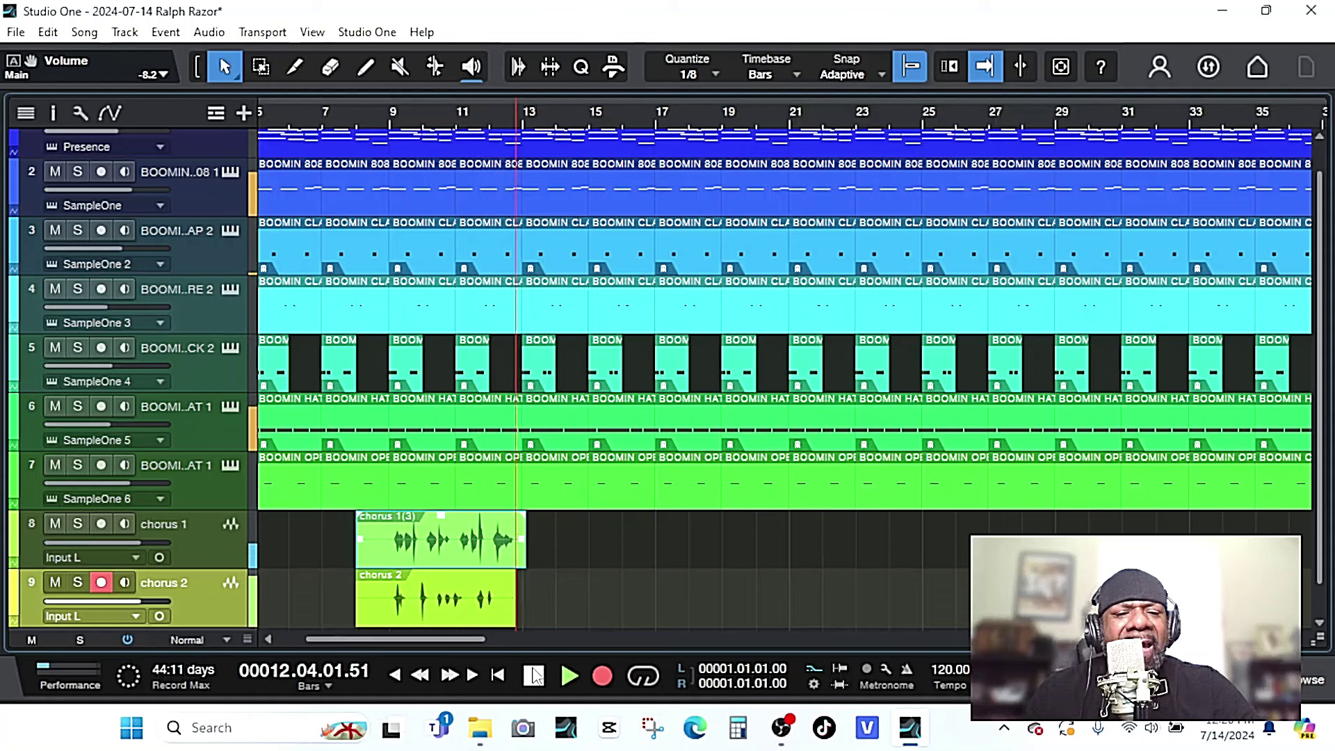
left_click(533, 674)
Duplicate both chorus clips and place the copies so they start at bar 12.
left_click_drag(561, 528, 398, 578)
key("d")
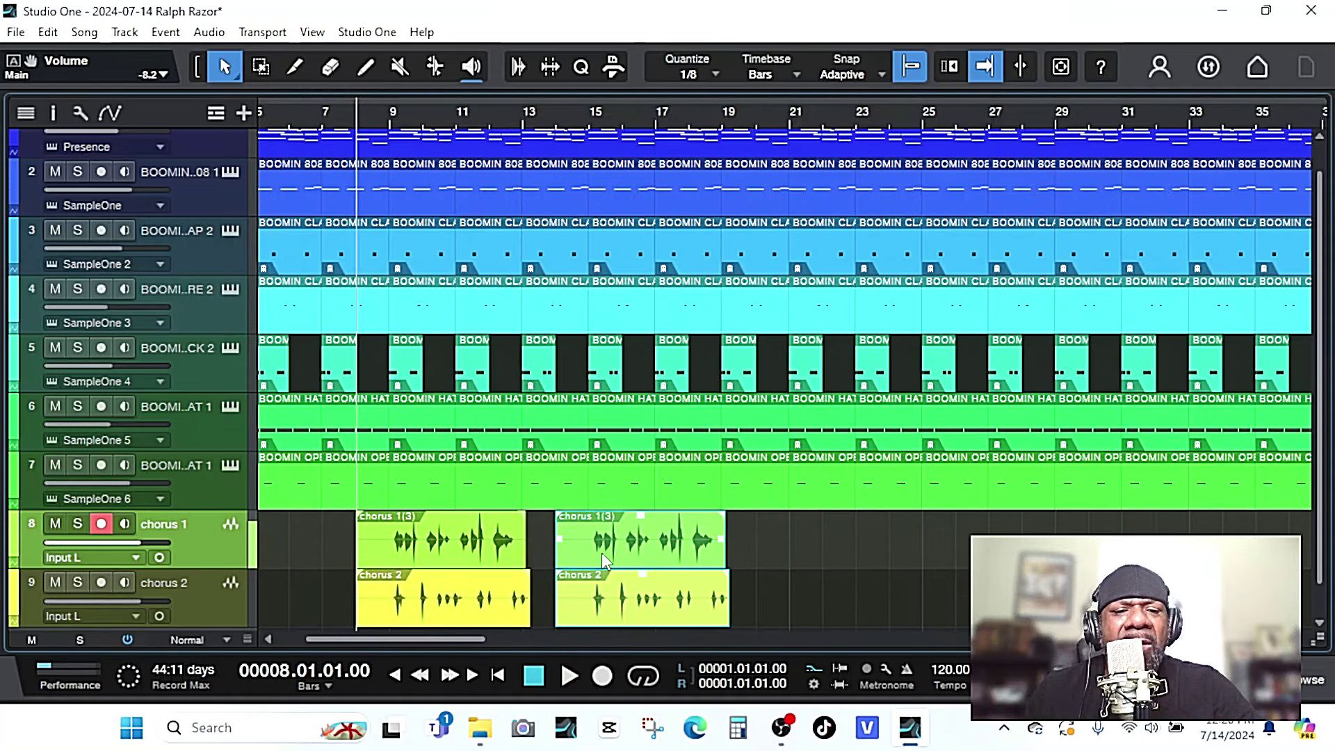
left_click_drag(612, 556, 540, 553)
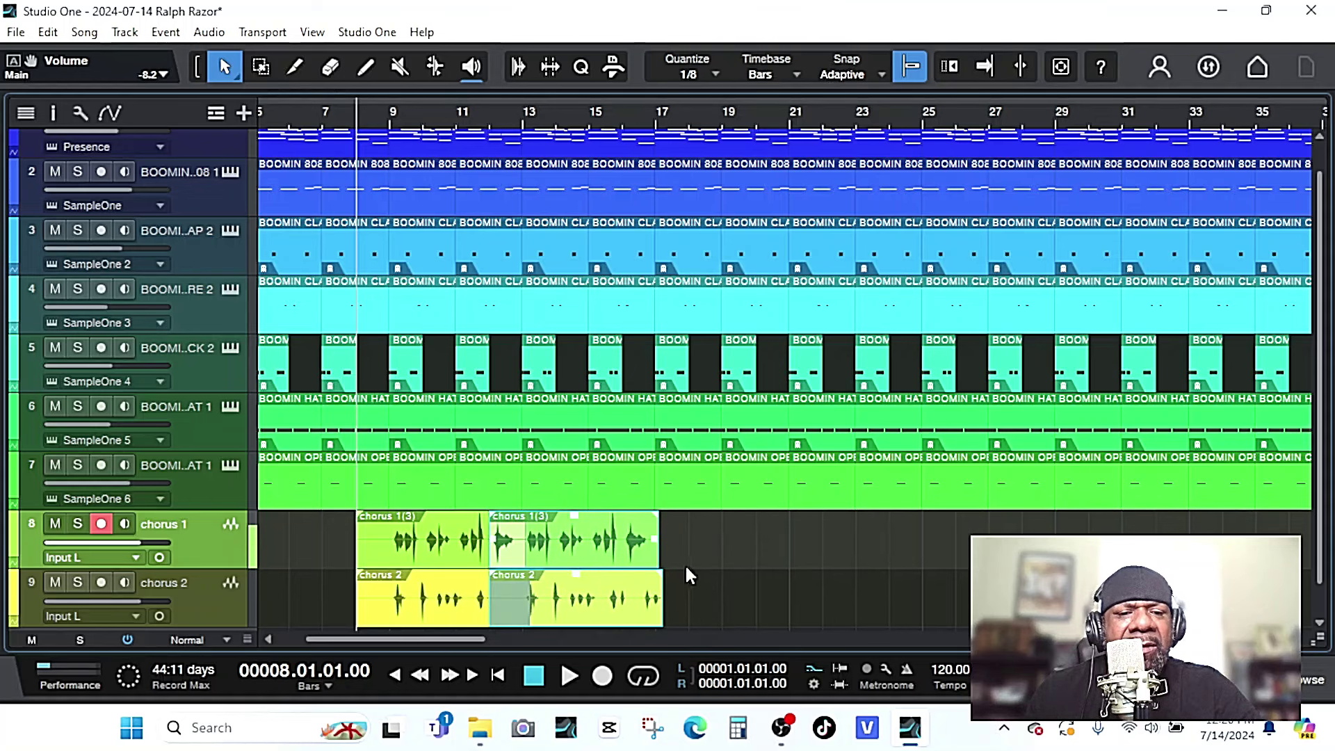
Audition the overlap between the original and copied chorus clips from about bar 11.
key("e")
key("e")
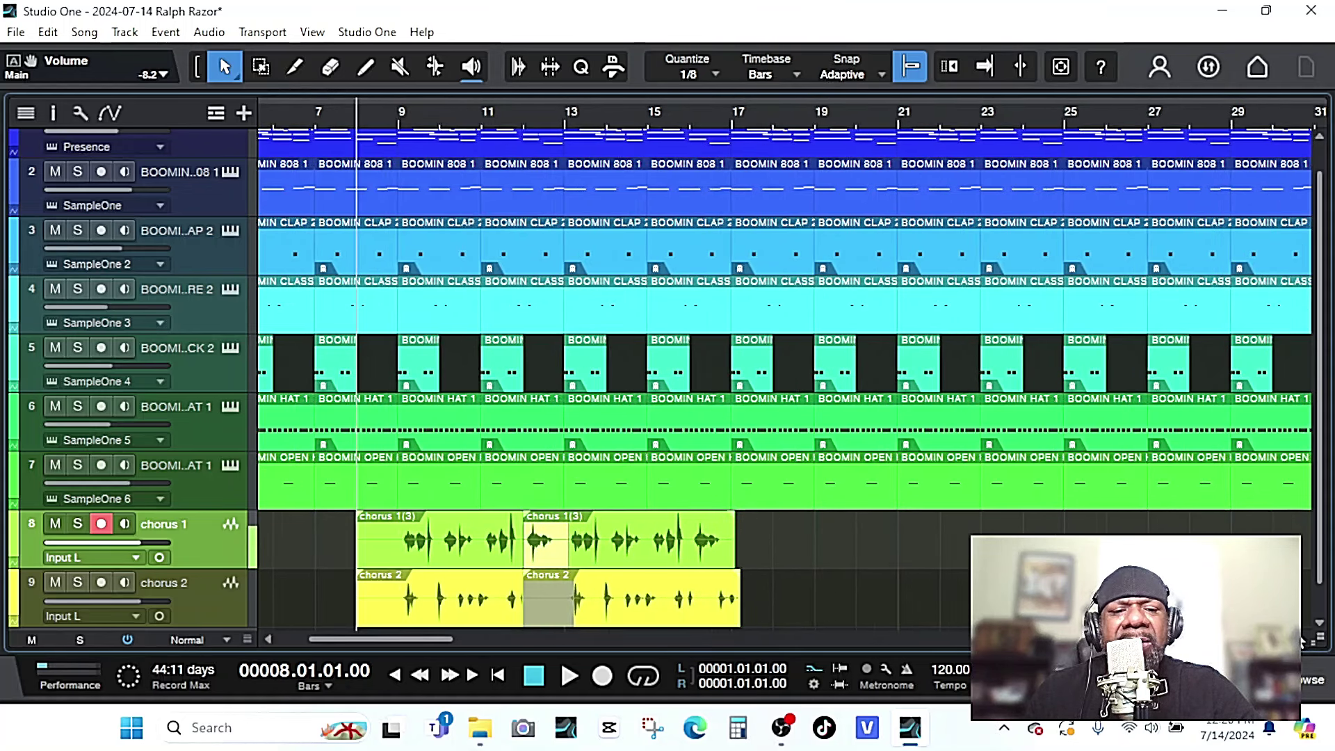
left_click(597, 122)
key("f")
key("space")
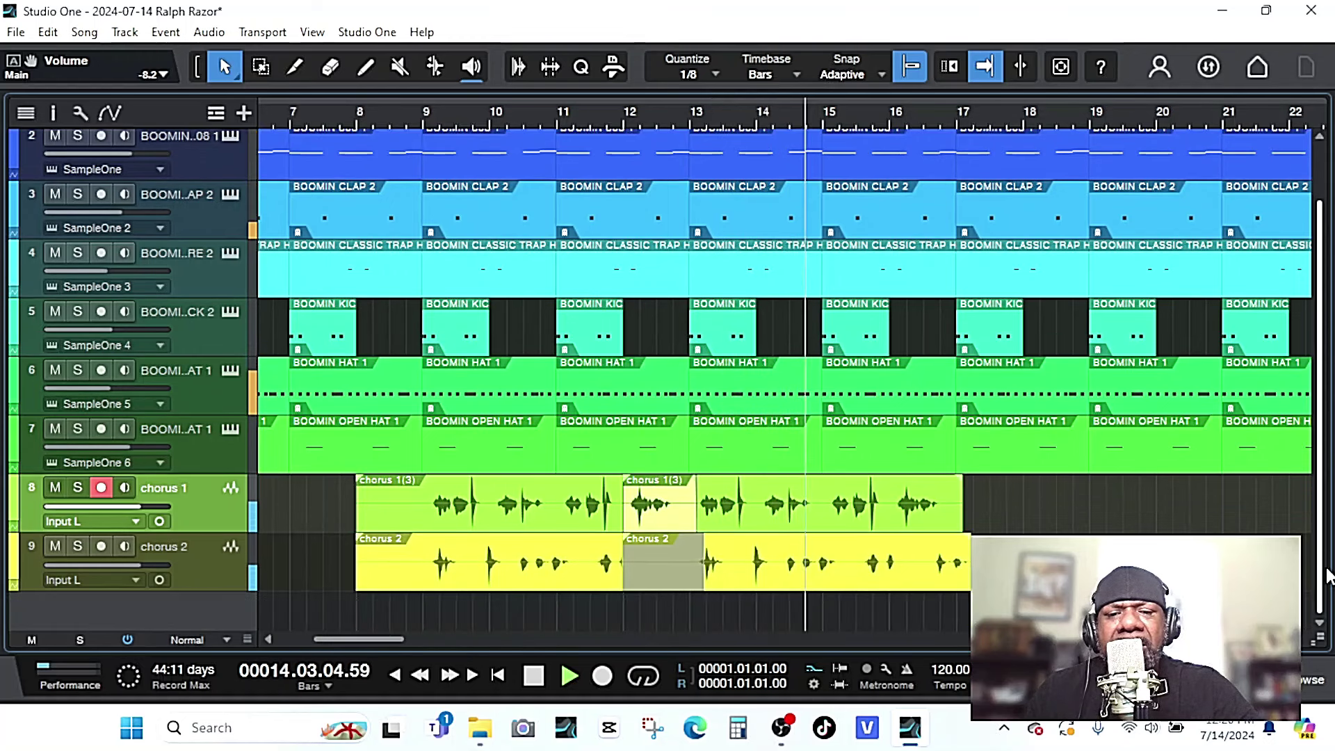
scroll(759, 597, "down", 1)
key("space")
Trim the starts of the copied chorus 1 and chorus 2 clips to about bar 13.
left_click_drag(759, 582, 807, 582)
left_click(609, 490)
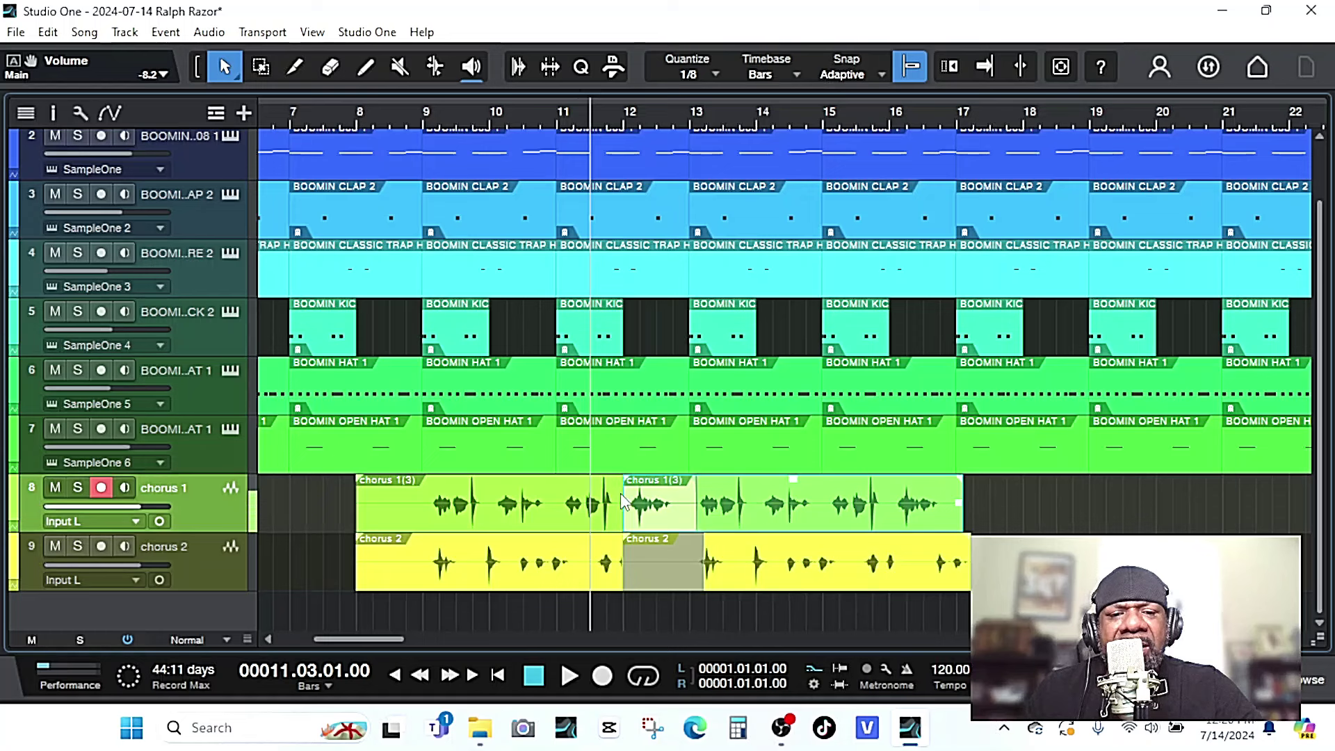
left_click_drag(617, 496, 690, 502)
left_click_drag(652, 548, 699, 575)
key("n")
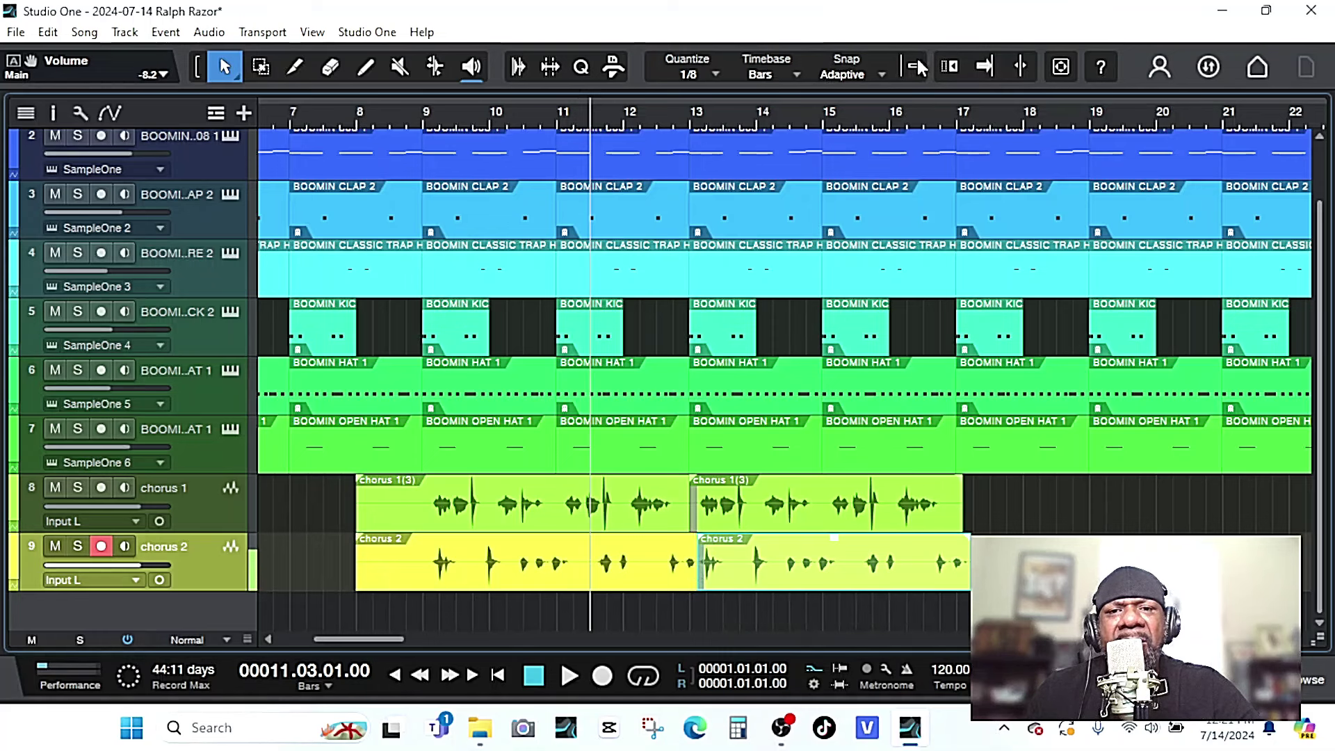
Audition the trimmed chorus clips from about bar 11.
key("f")
key("space")
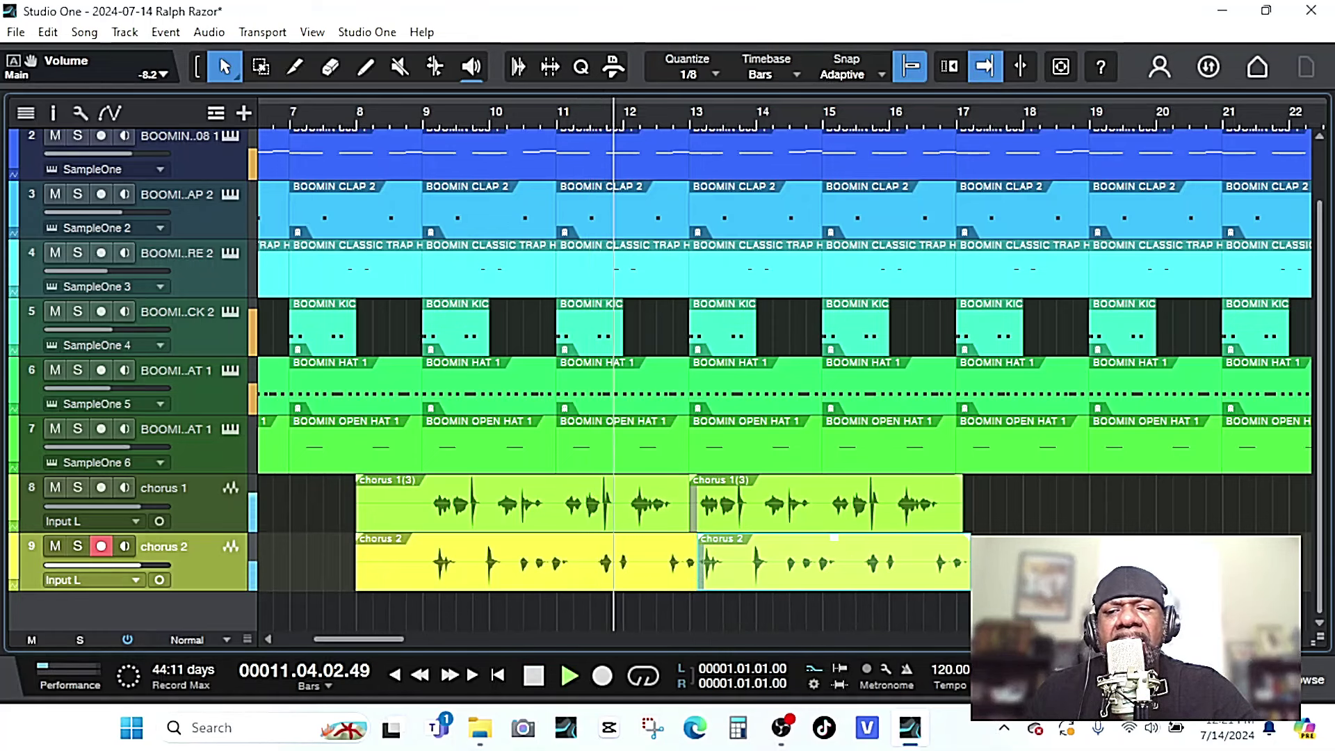
key("w")
key("w")
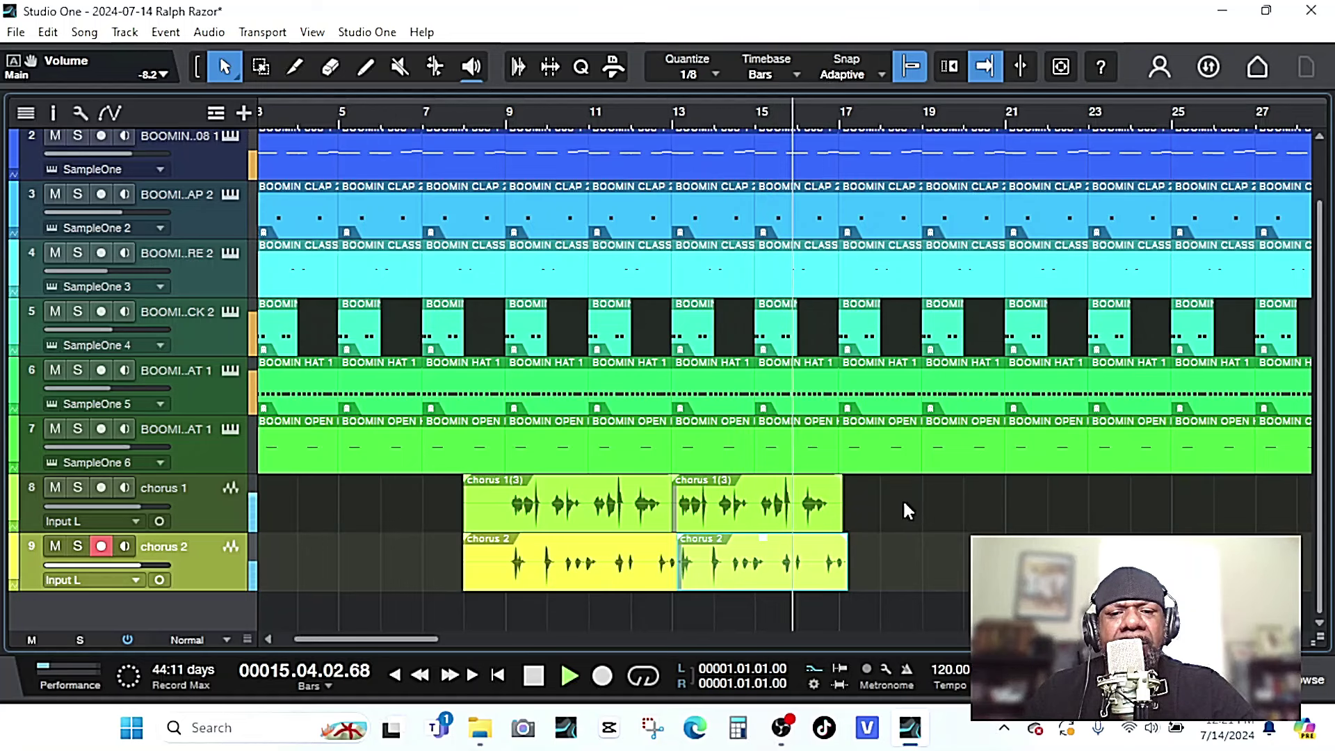
key("space")
Select all four chorus clips and bounce the selection into one clip per track.
left_click_drag(902, 499, 464, 575)
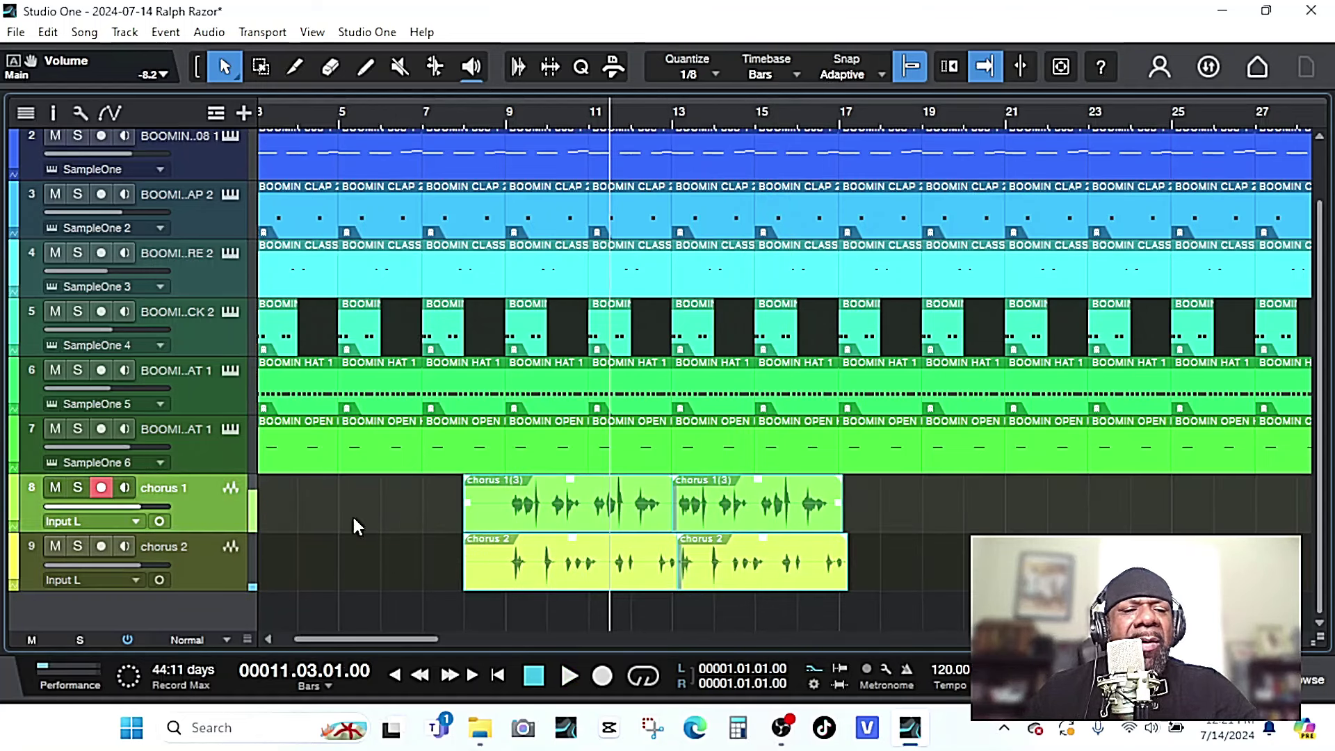
left_click(225, 32)
mouse_move(132, 32)
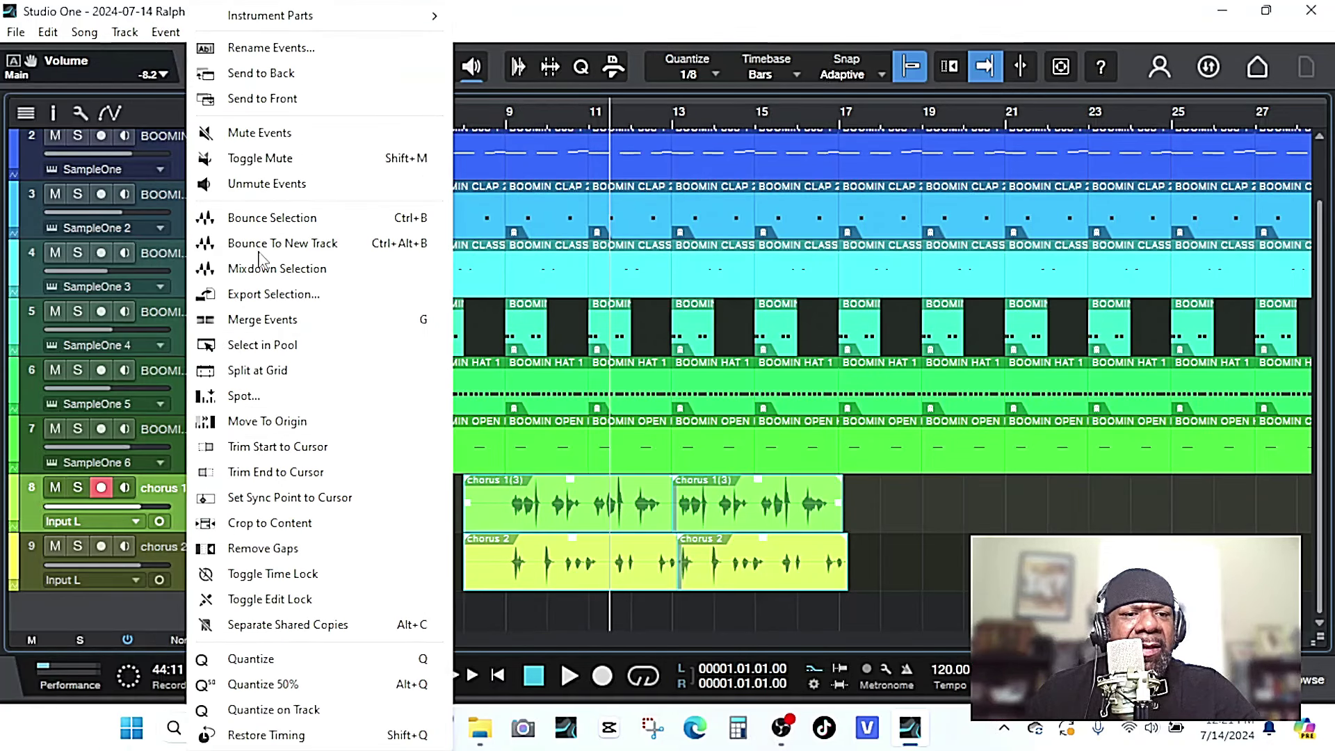
left_click(273, 219)
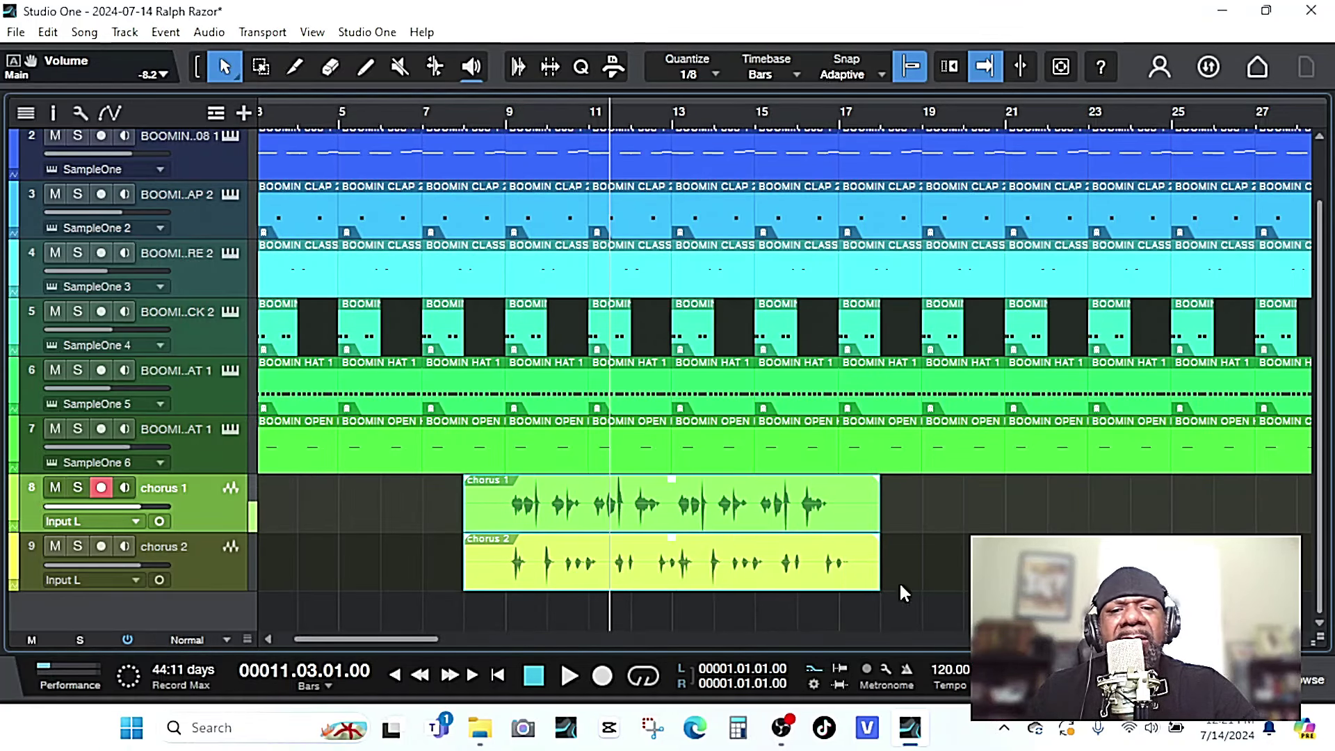
Add a mono audio track below chorus 2 and rename it lead vox.
key("w")
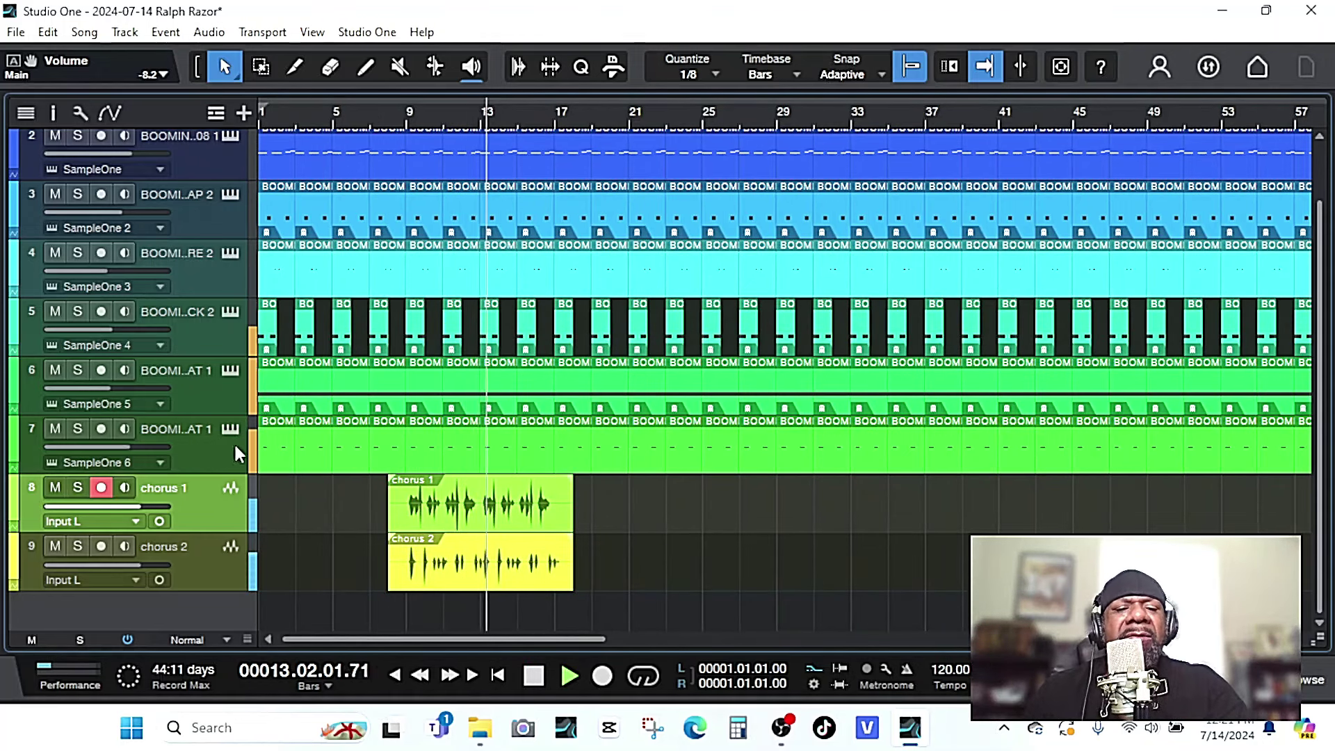
left_click(219, 555)
right_click(186, 610)
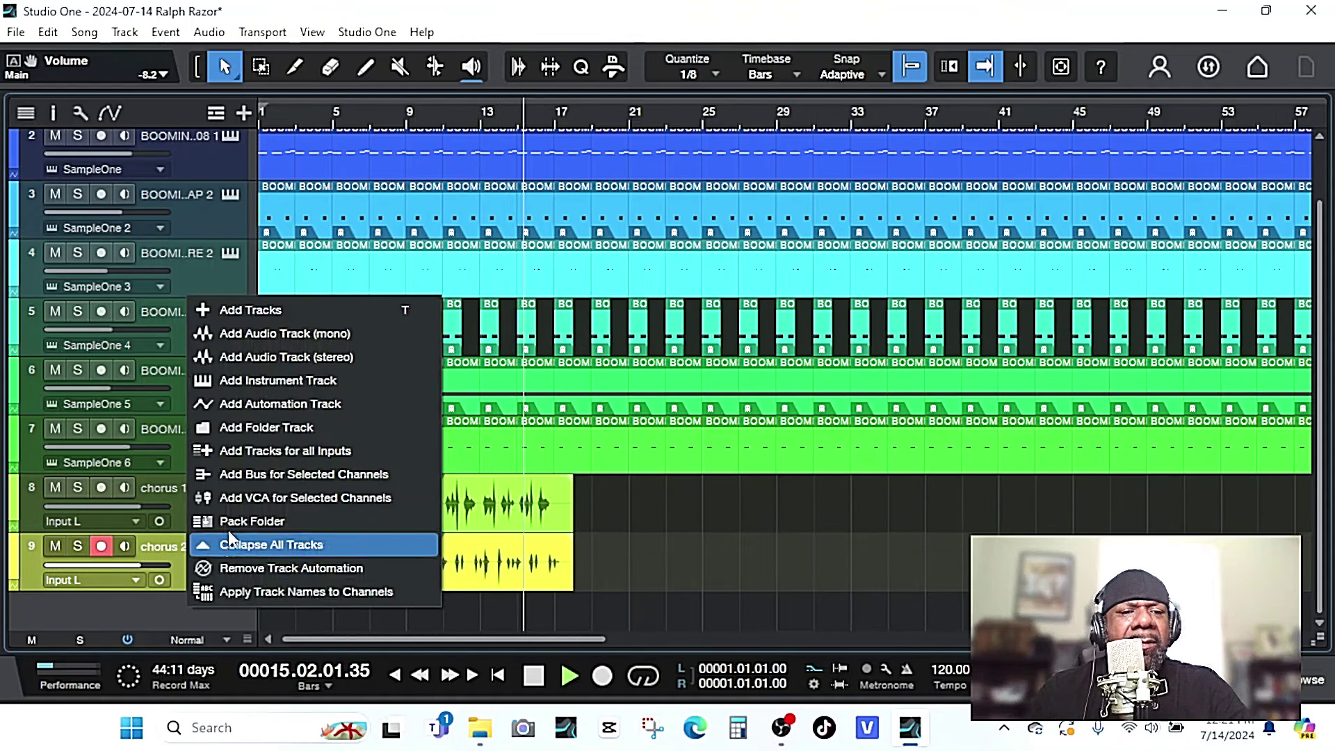
left_click(290, 336)
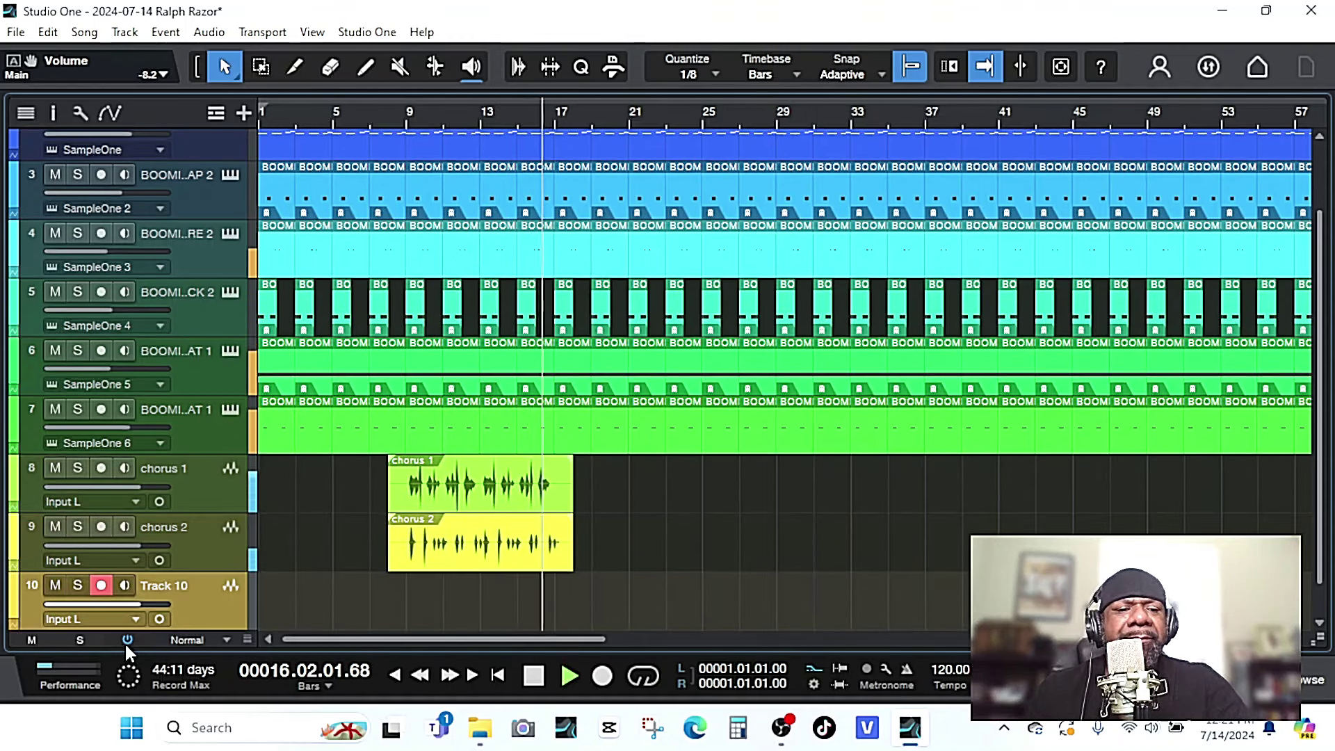
double_click(172, 585)
key("BackSpace")
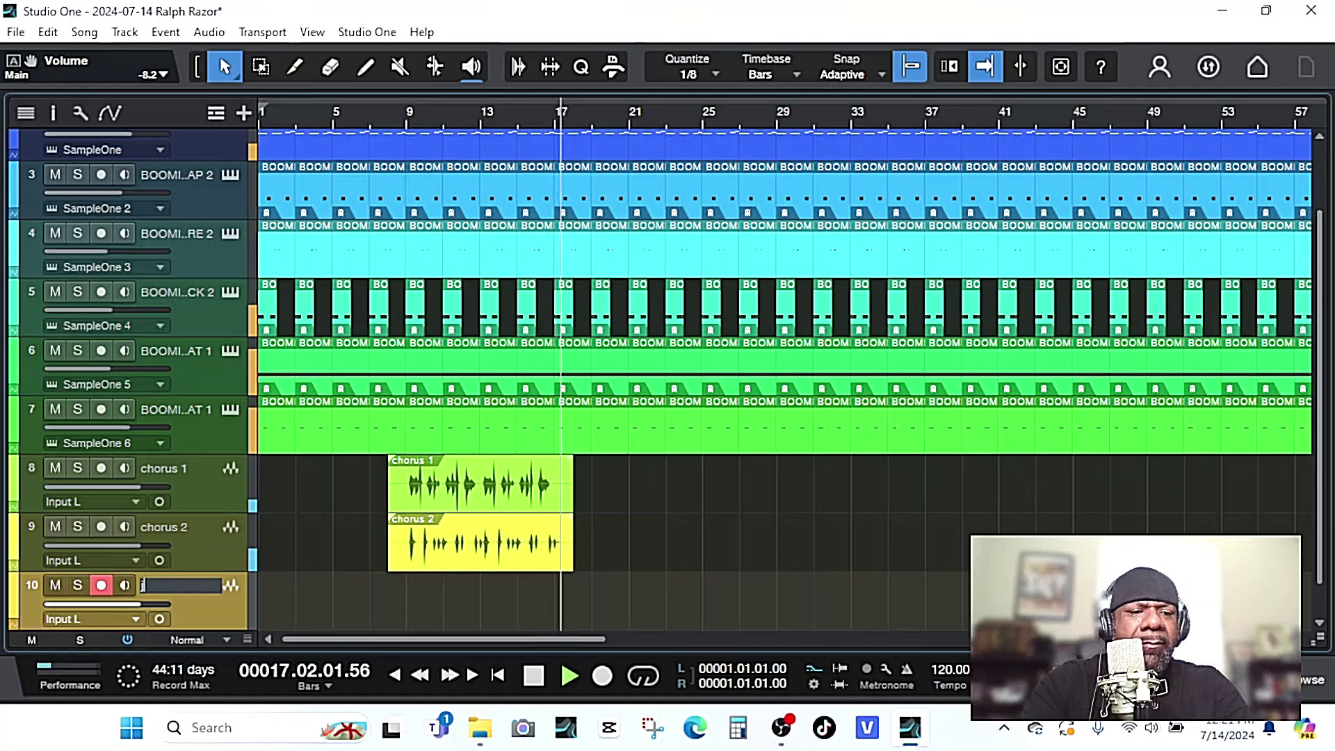
type("lead vox")
key("Return")
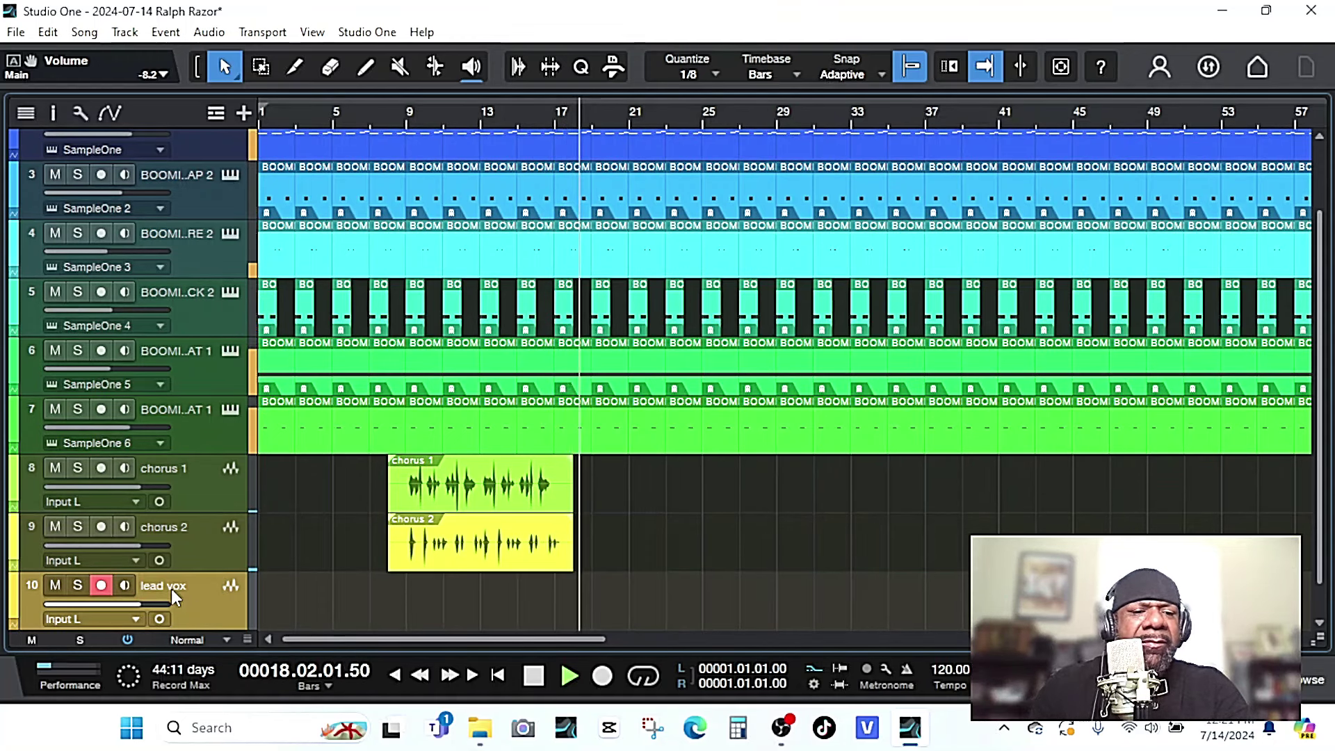
Create a second lead vocal track, lead vox 2, below the lead vox track.
scroll(171, 589, "down", 1)
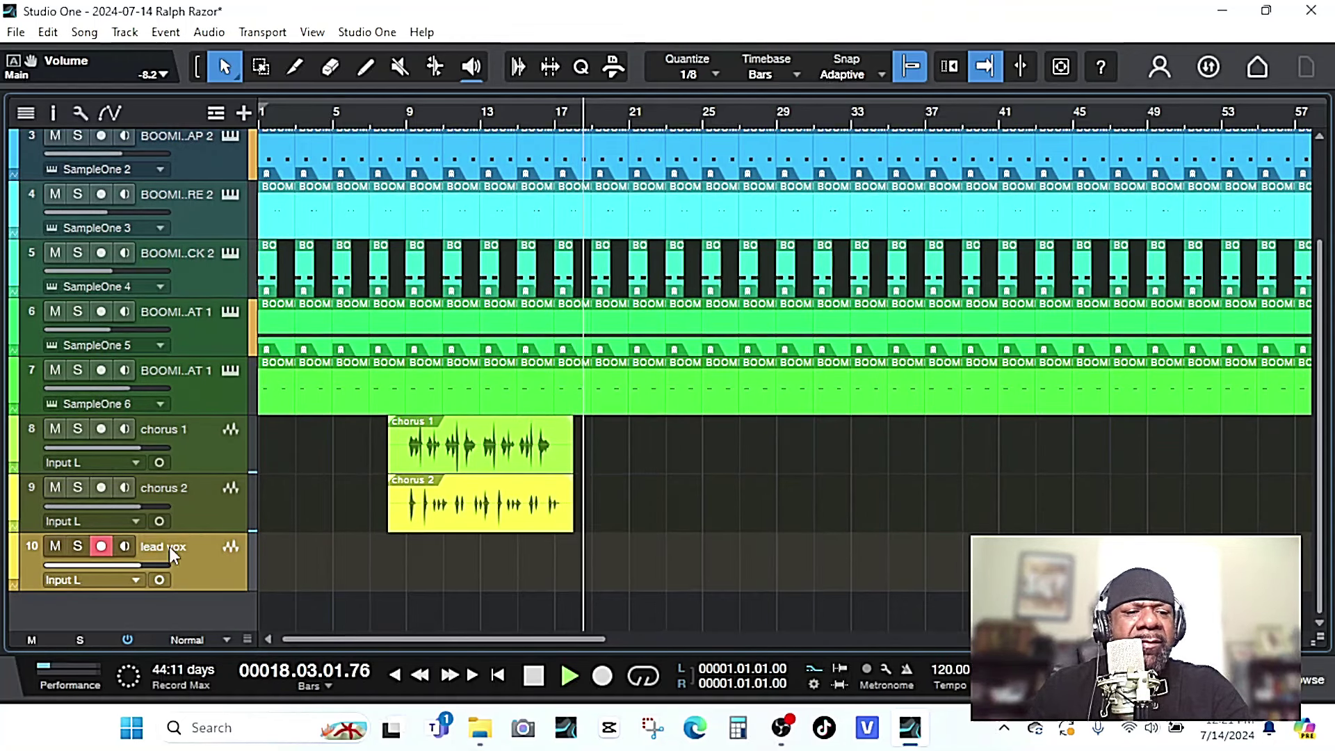
right_click(221, 574)
left_click(382, 206)
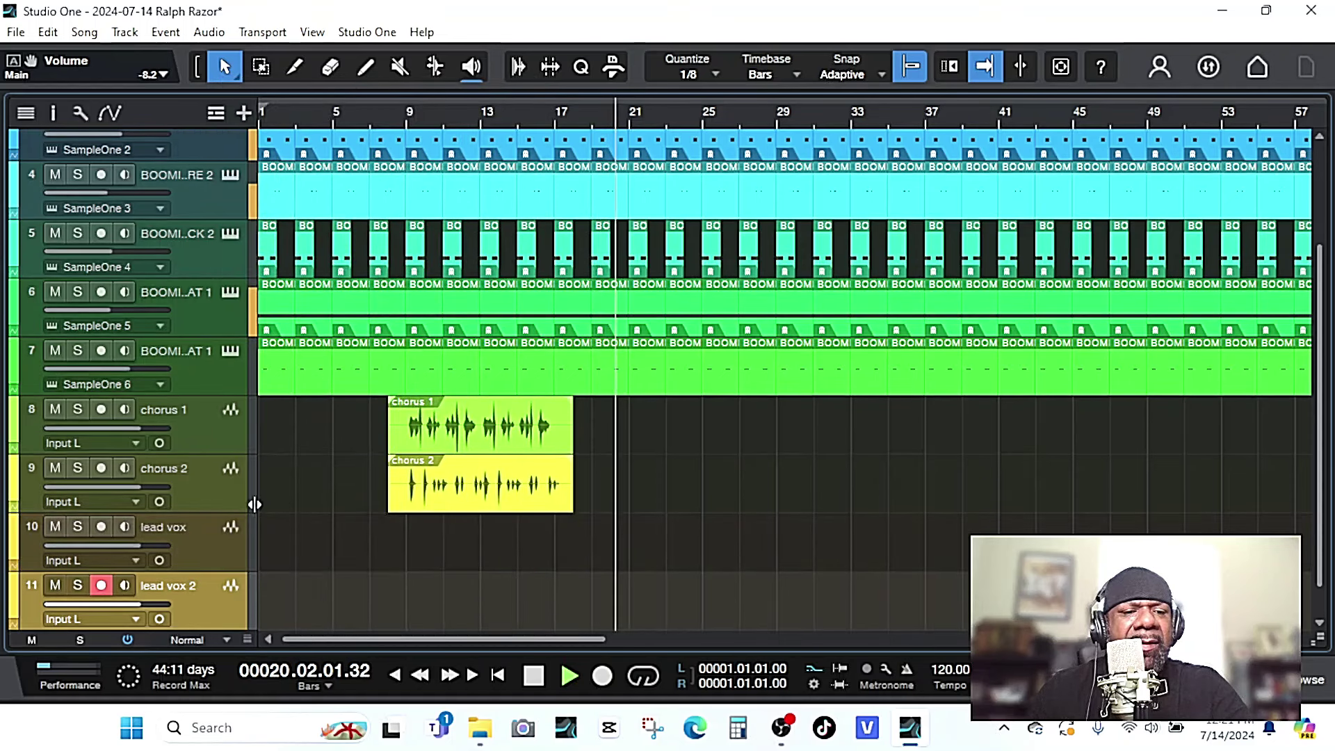
Cue playback at bar 15 with lead vox armed and record a lead vocal line up to bar 18.
left_click(556, 117)
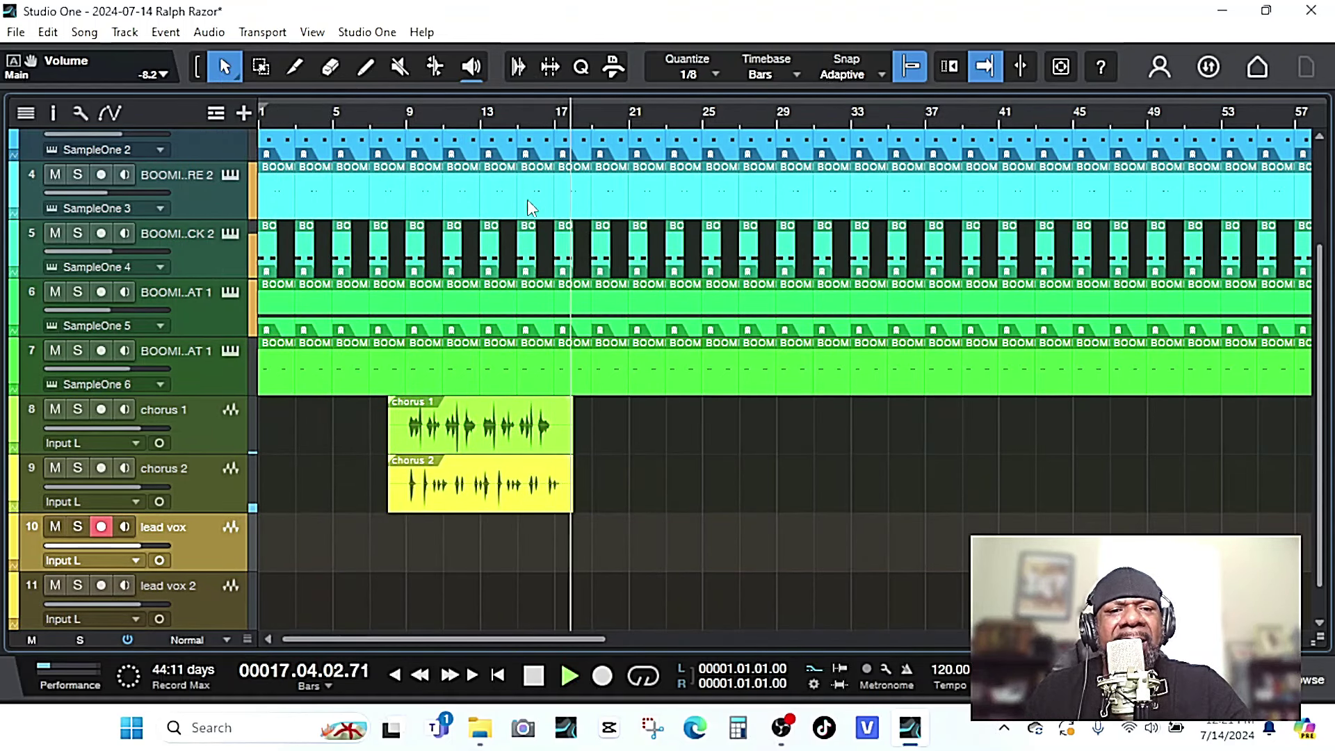
key("space")
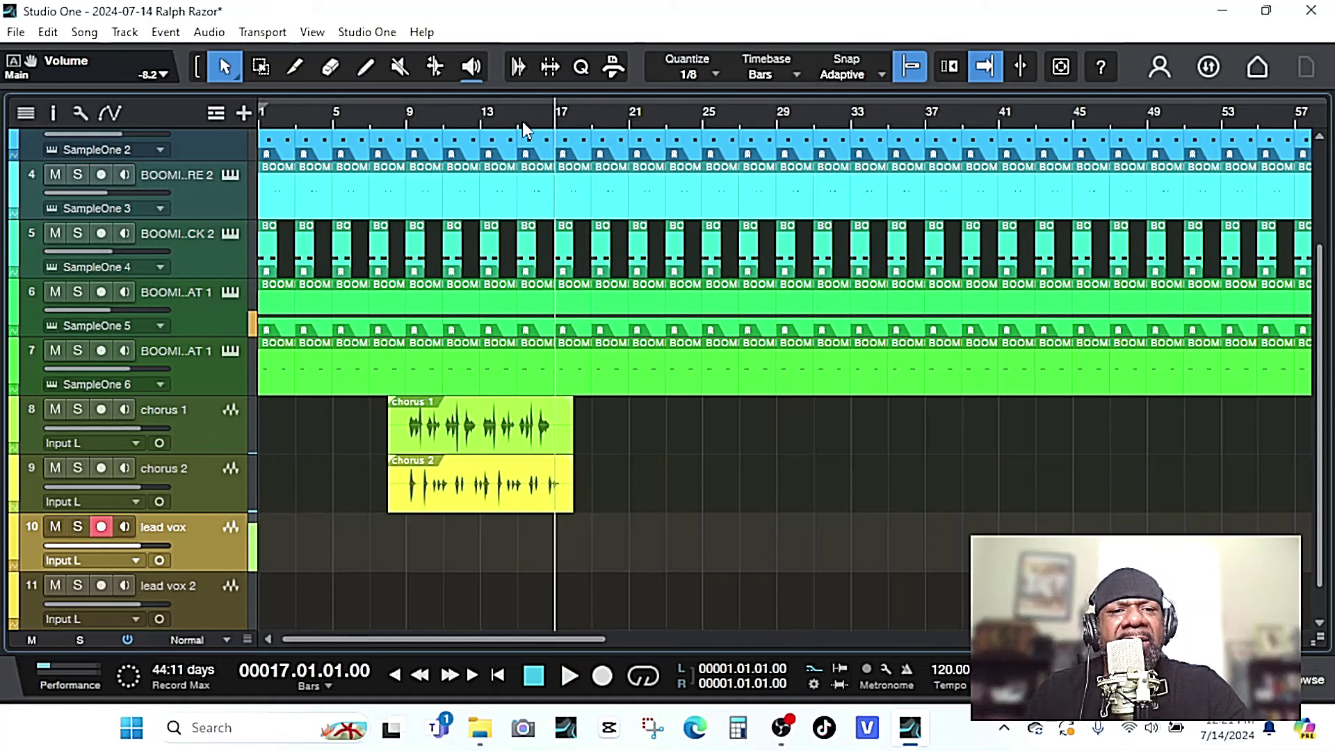
left_click(520, 122)
key("space")
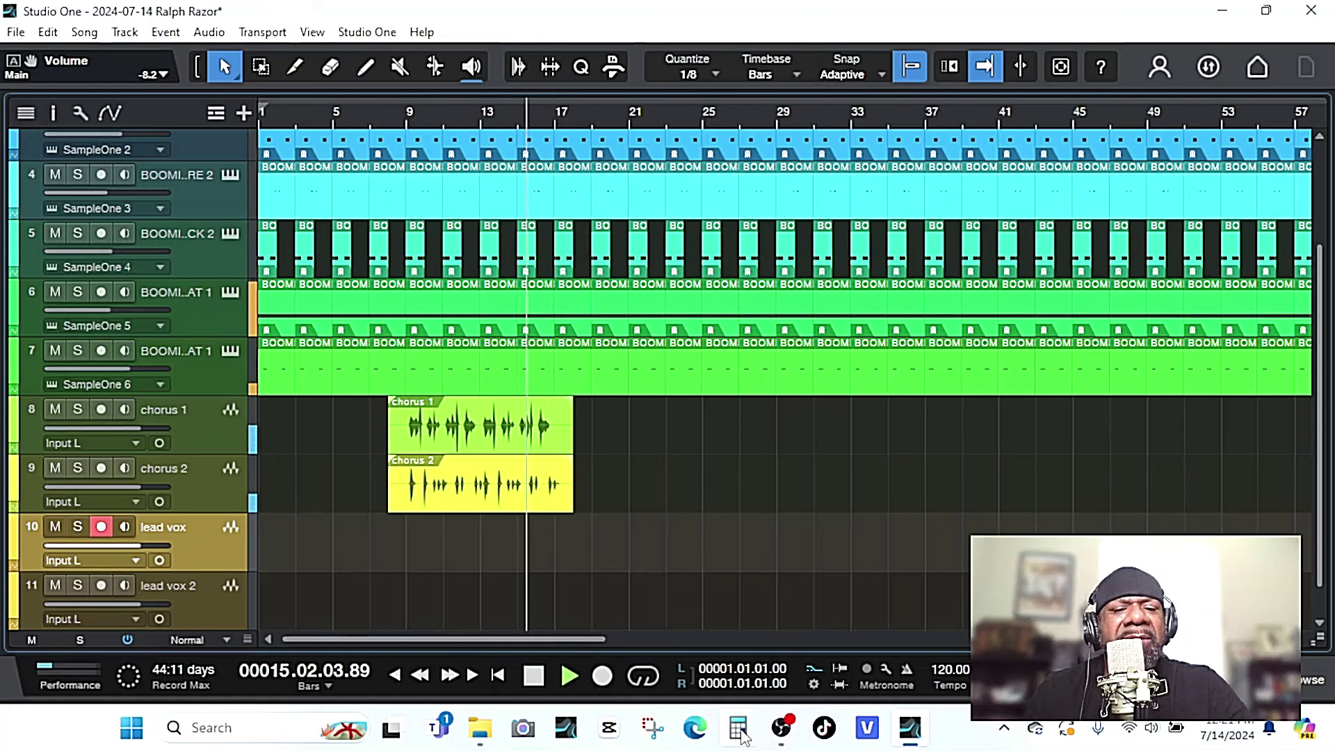
key("space")
left_click(603, 676)
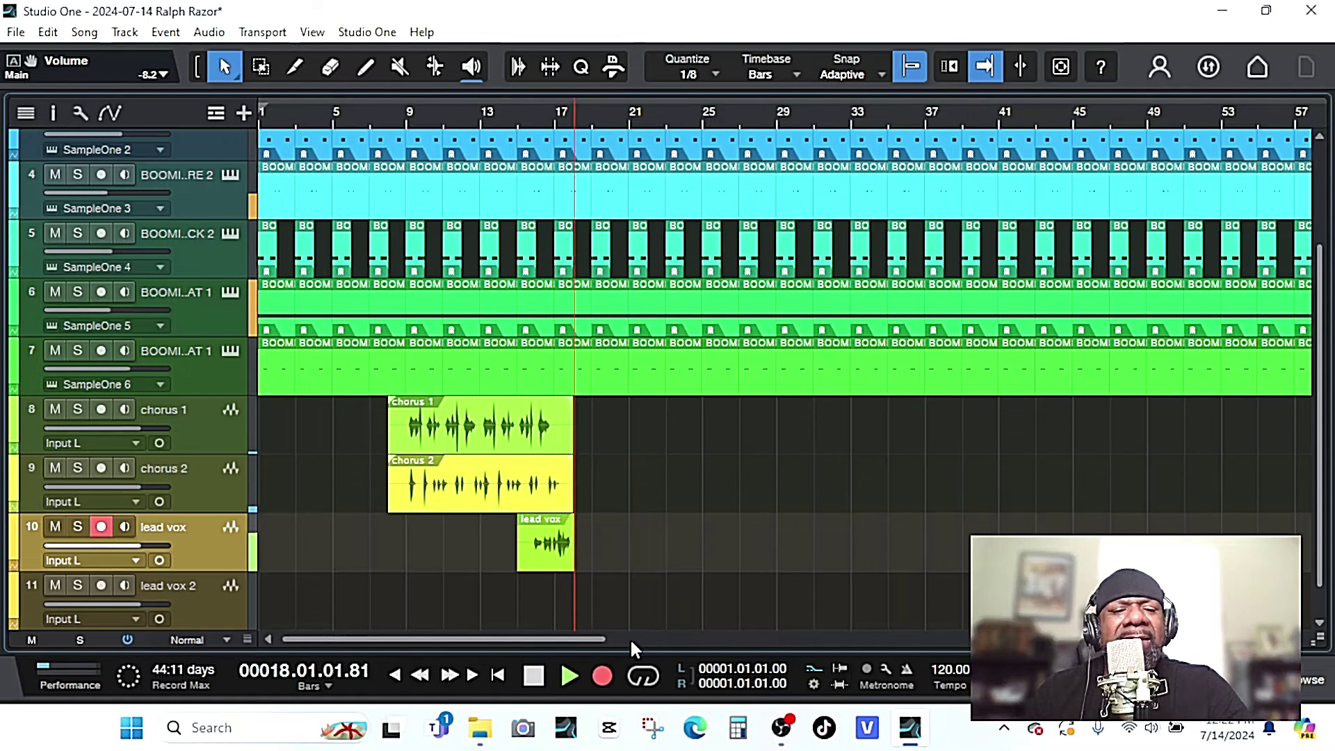
left_click(532, 678)
Arm lead vox 2 and record the next vocal line from bar 17 to about bar 19.
key("Down")
key("KP_Multiply")
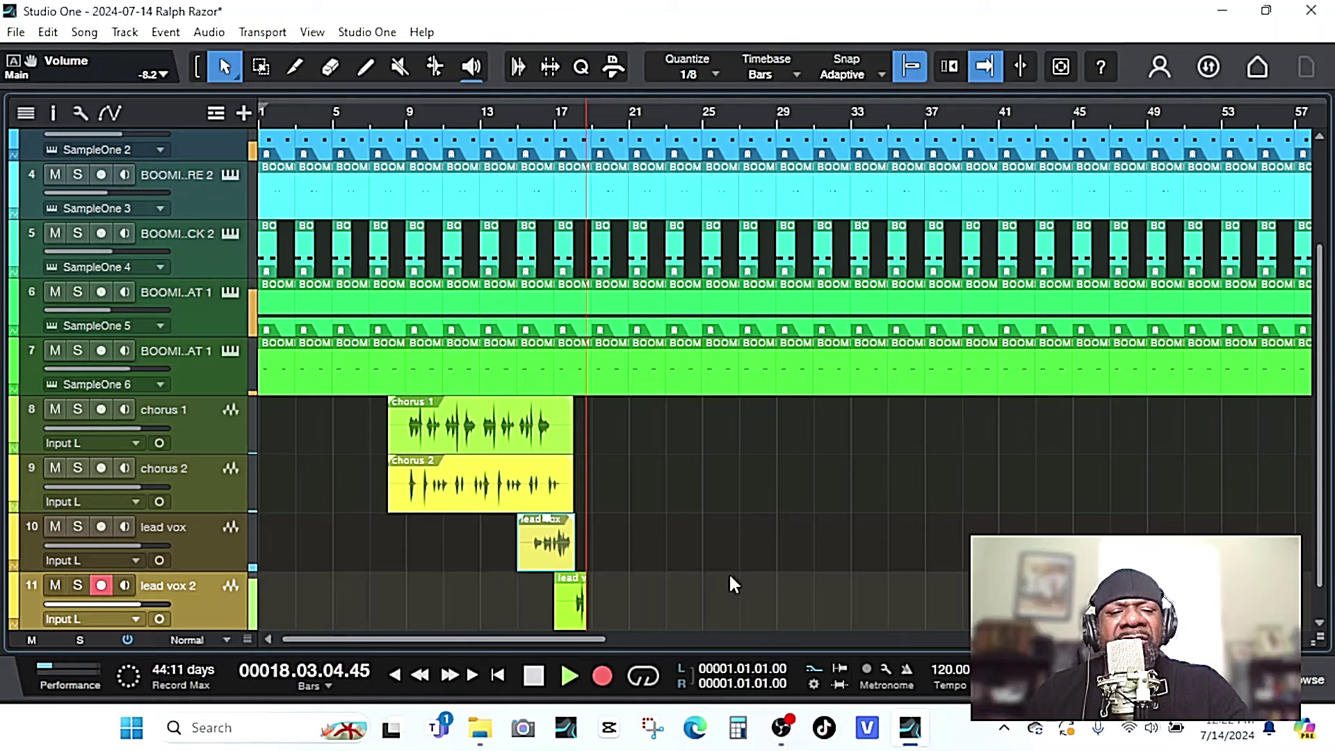
key("e")
left_click(533, 676)
Arm lead vox and record its second line from bar 18, retaking it until it runs to about bar 20.
key("Up")
key("KP_Multiply")
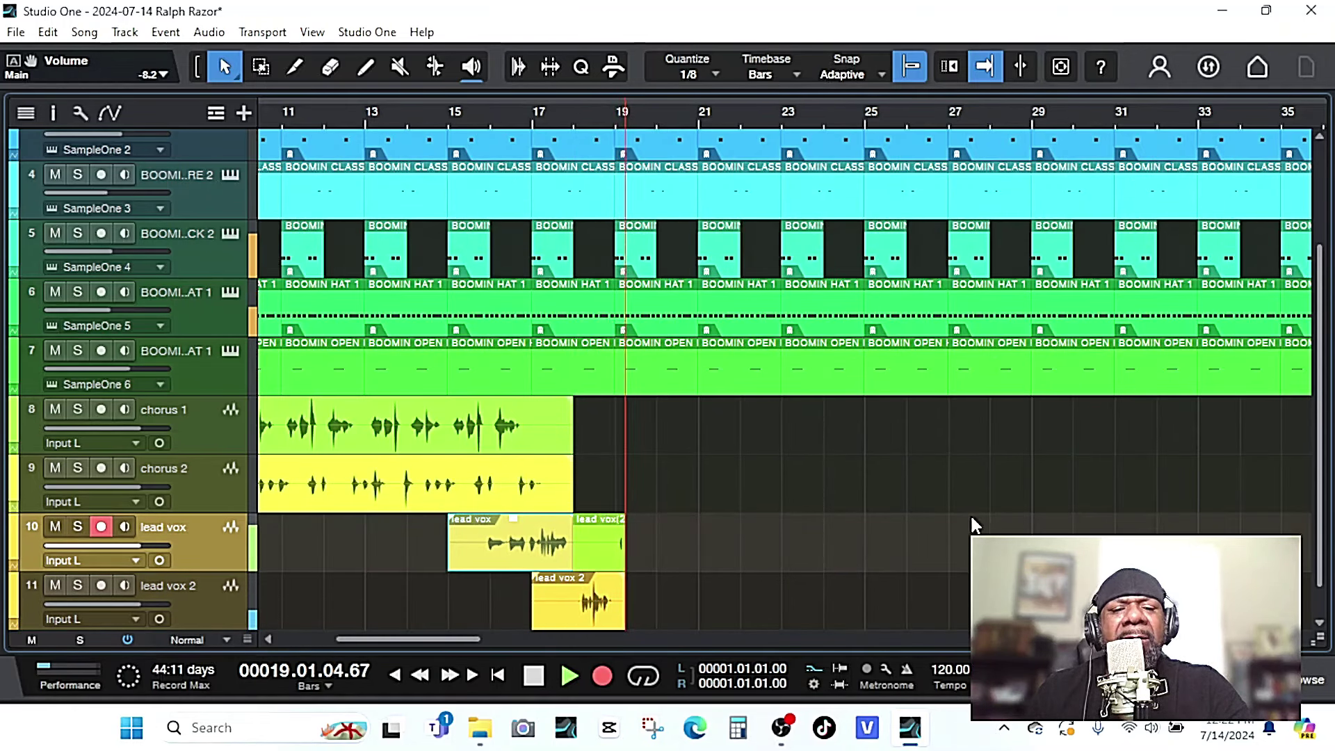
key("space")
left_click(602, 676)
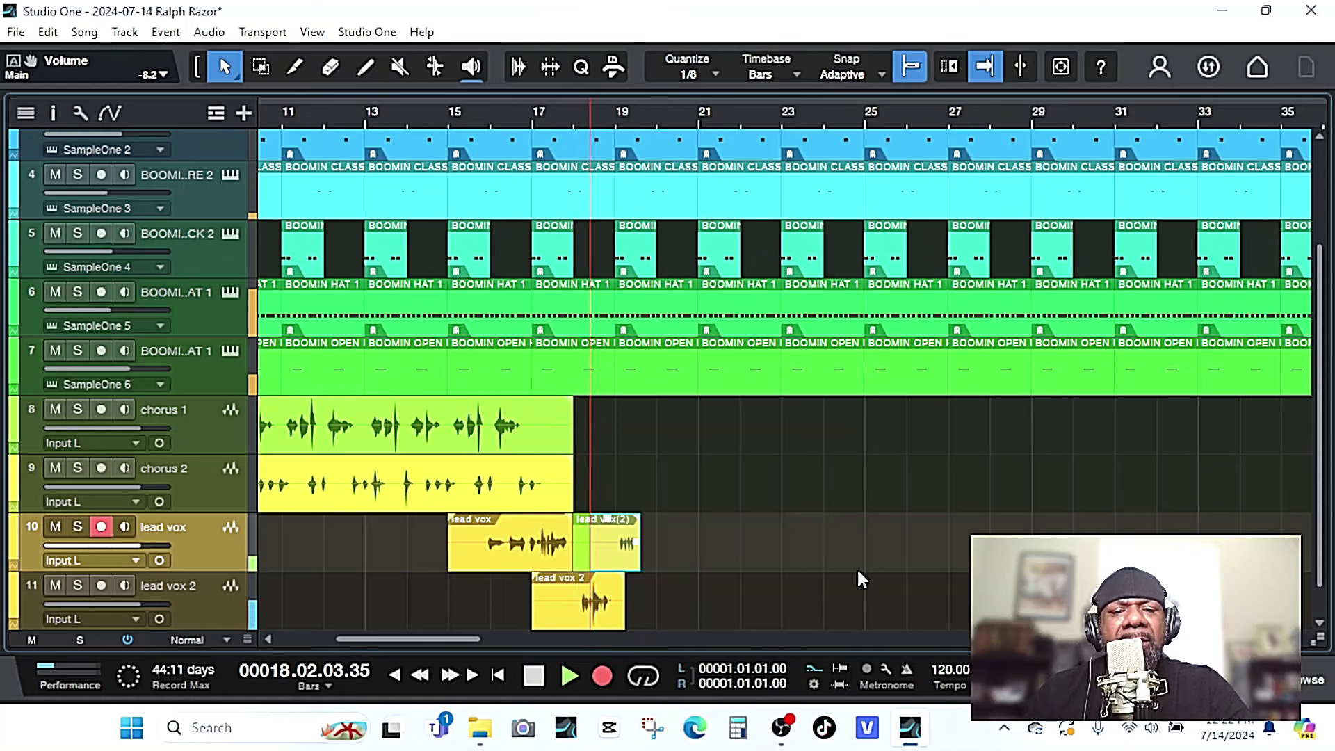
scroll(879, 565, "down", 1)
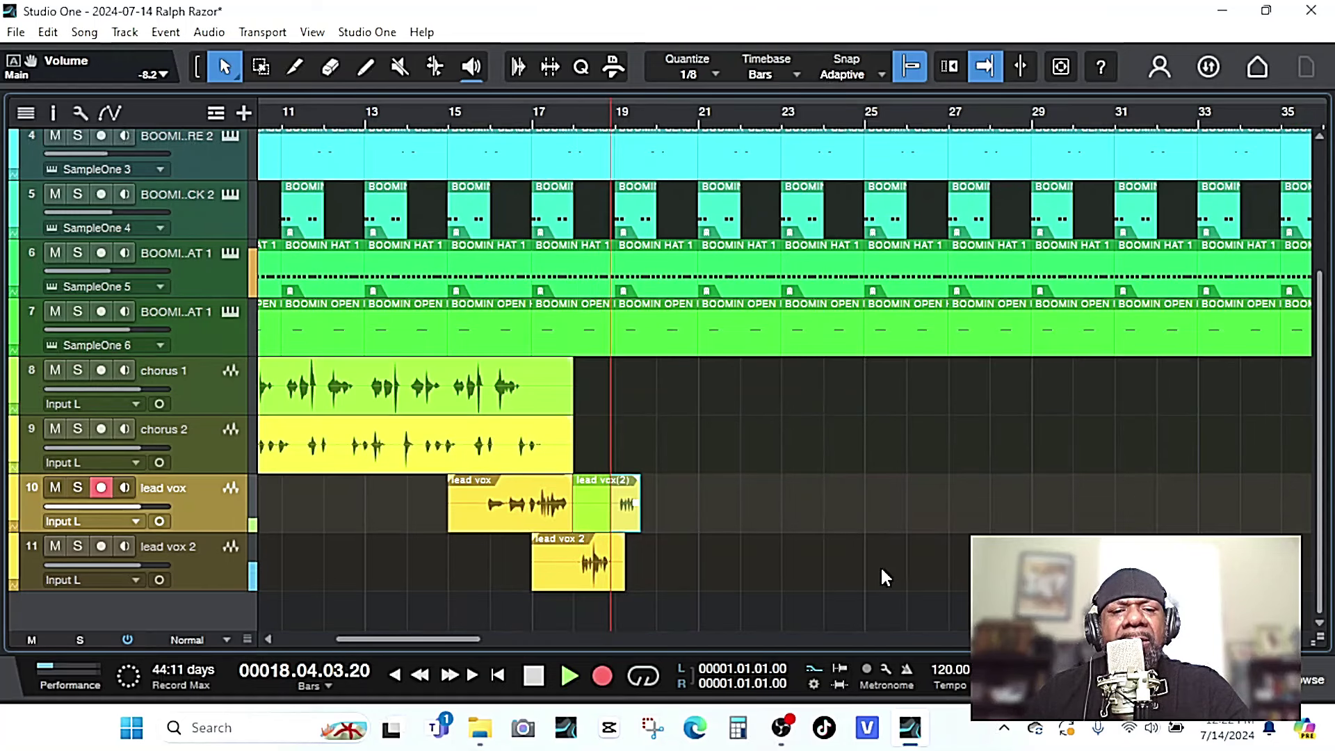
key("space")
left_click(566, 674)
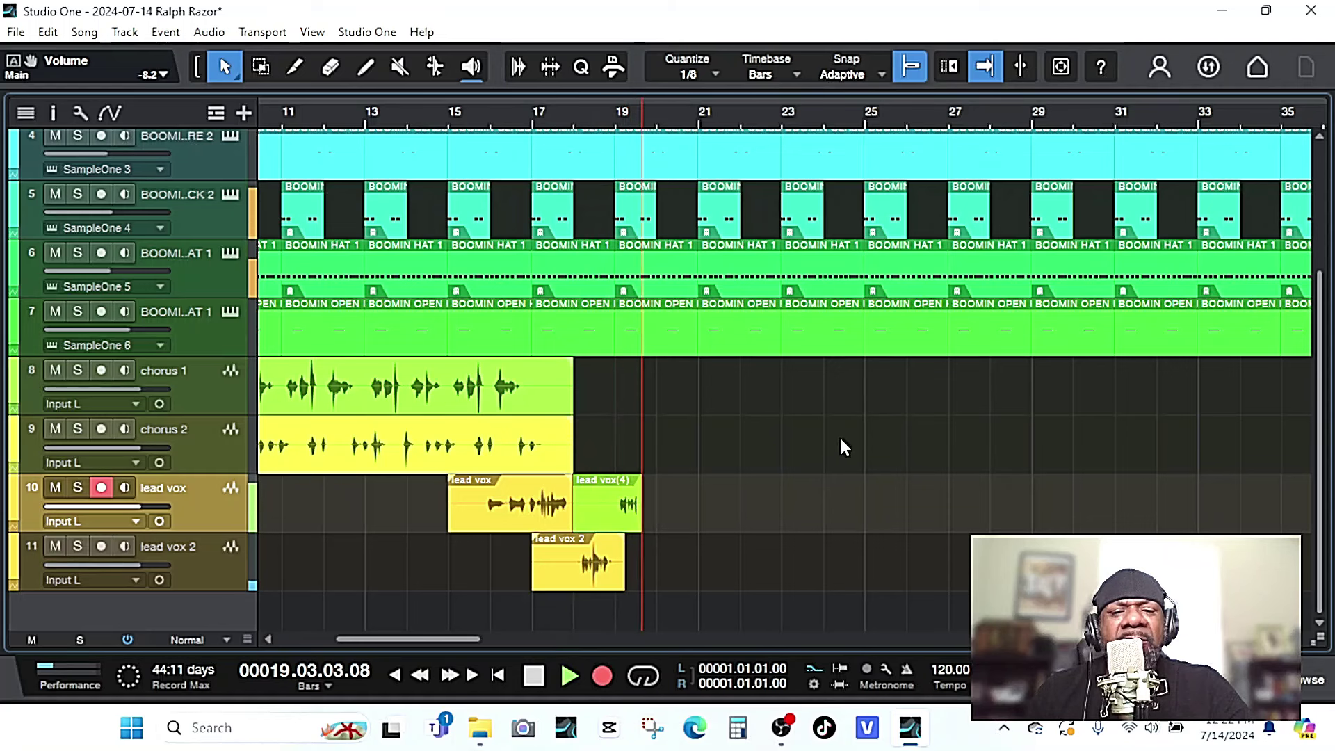
key("space")
Record the next alternating lines: lead vox 2 from about bar 19 to 21, and lead vox from about bar 20.5 to 22.
key("Down")
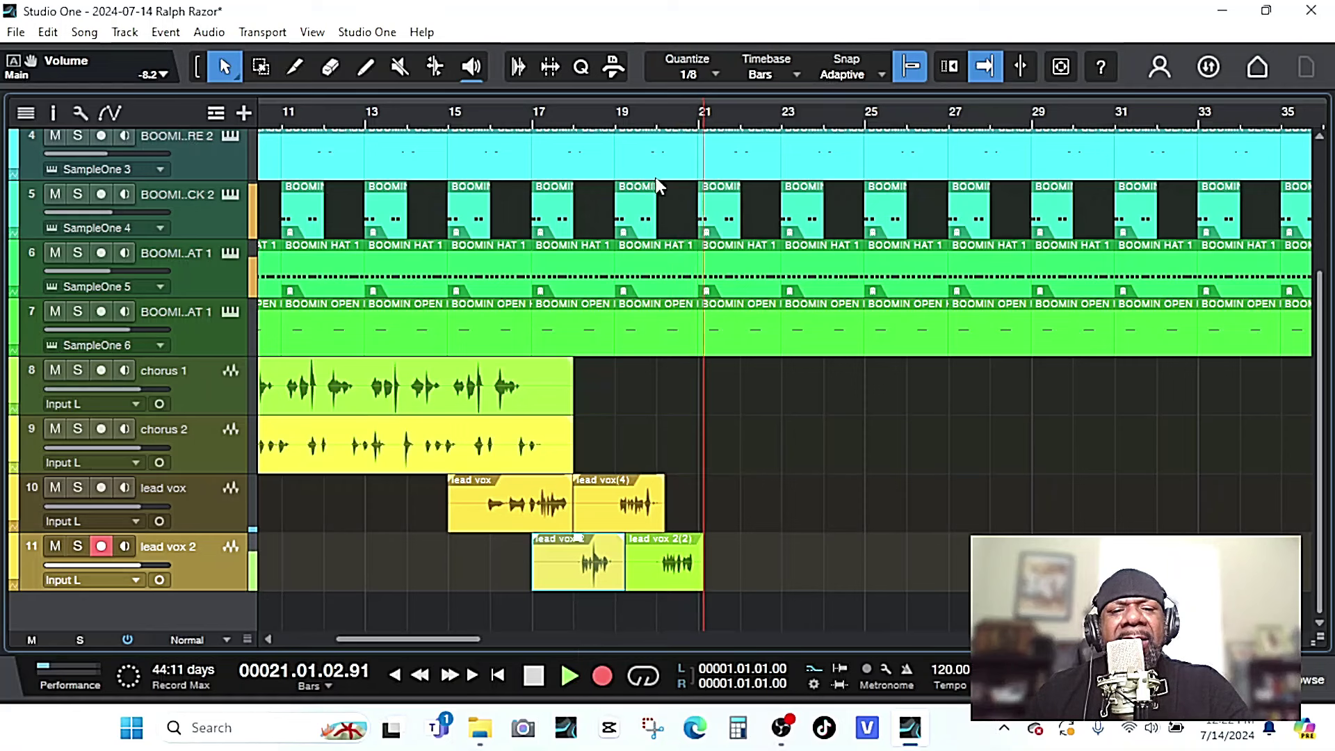
key("space")
key("Up")
left_click(603, 676)
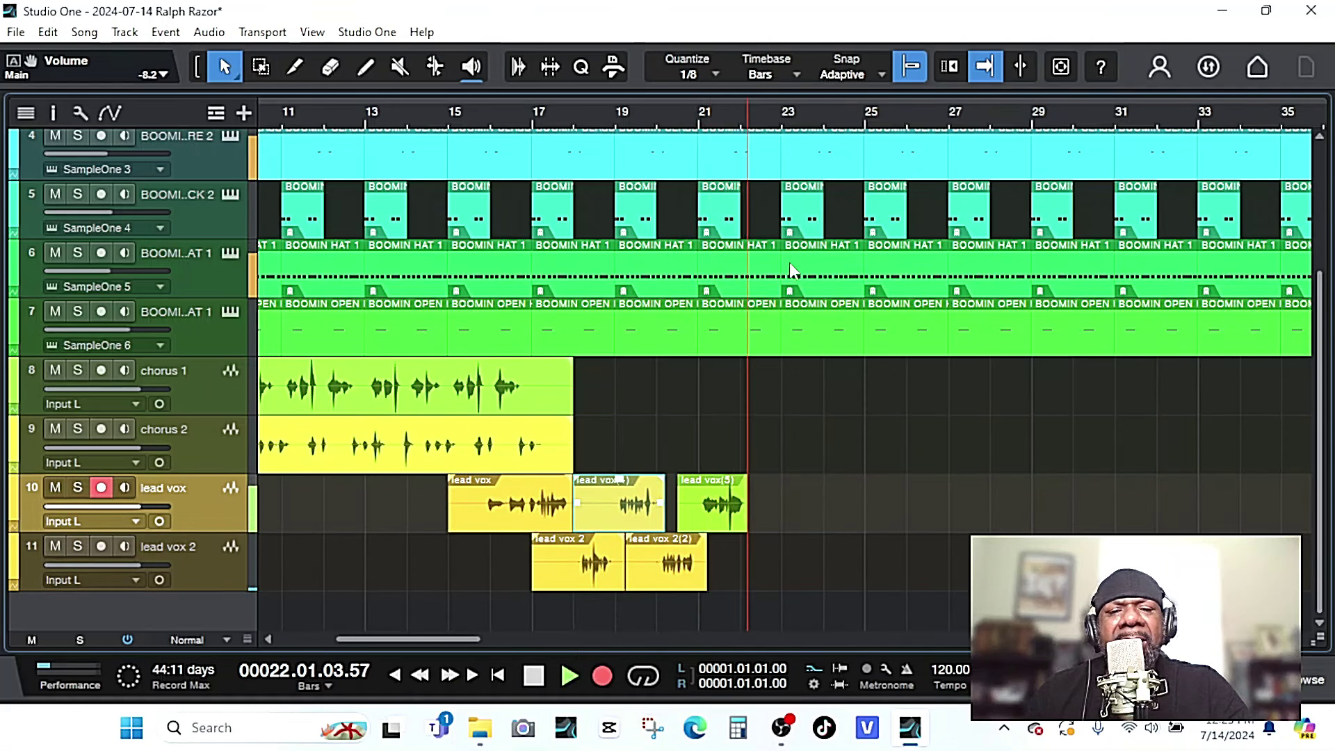
Record the next alternating lines: lead vox 2 from about bar 21.5 to 23, and lead vox from about bar 22.5 to 24.
key("space")
key("Down")
left_click(607, 680)
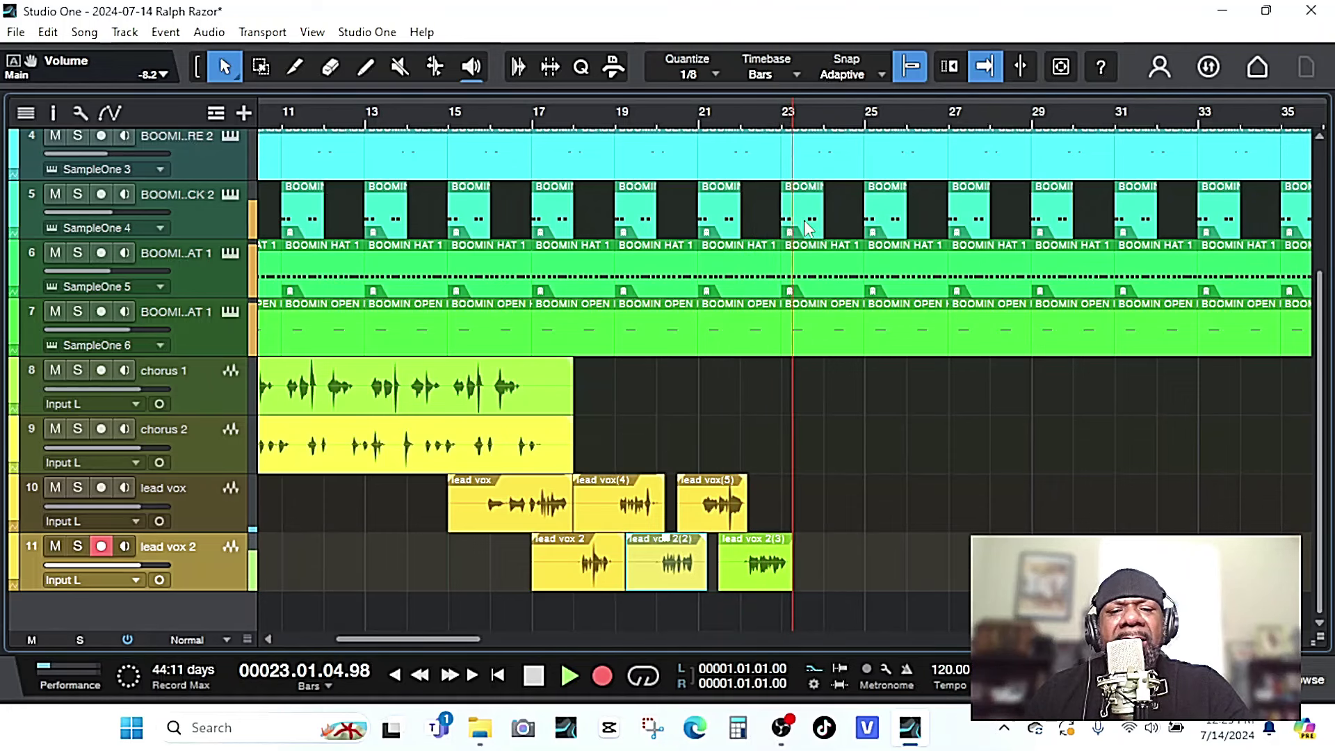
key("space")
key("Up")
left_click(602, 676)
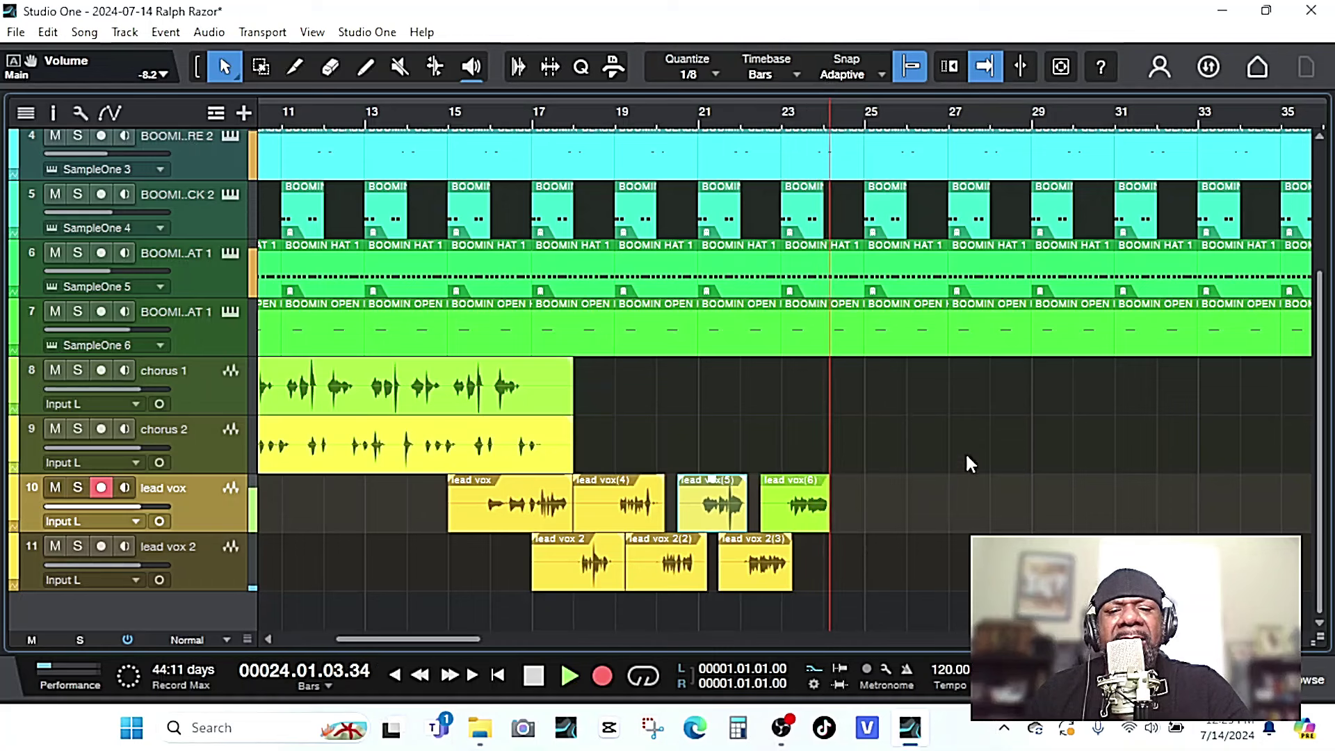
Arm lead vox 2, turn snapping off, and retake its next line until it runs from about bar 23.5 to bar 25.
key("space")
key("Down")
left_click(603, 676)
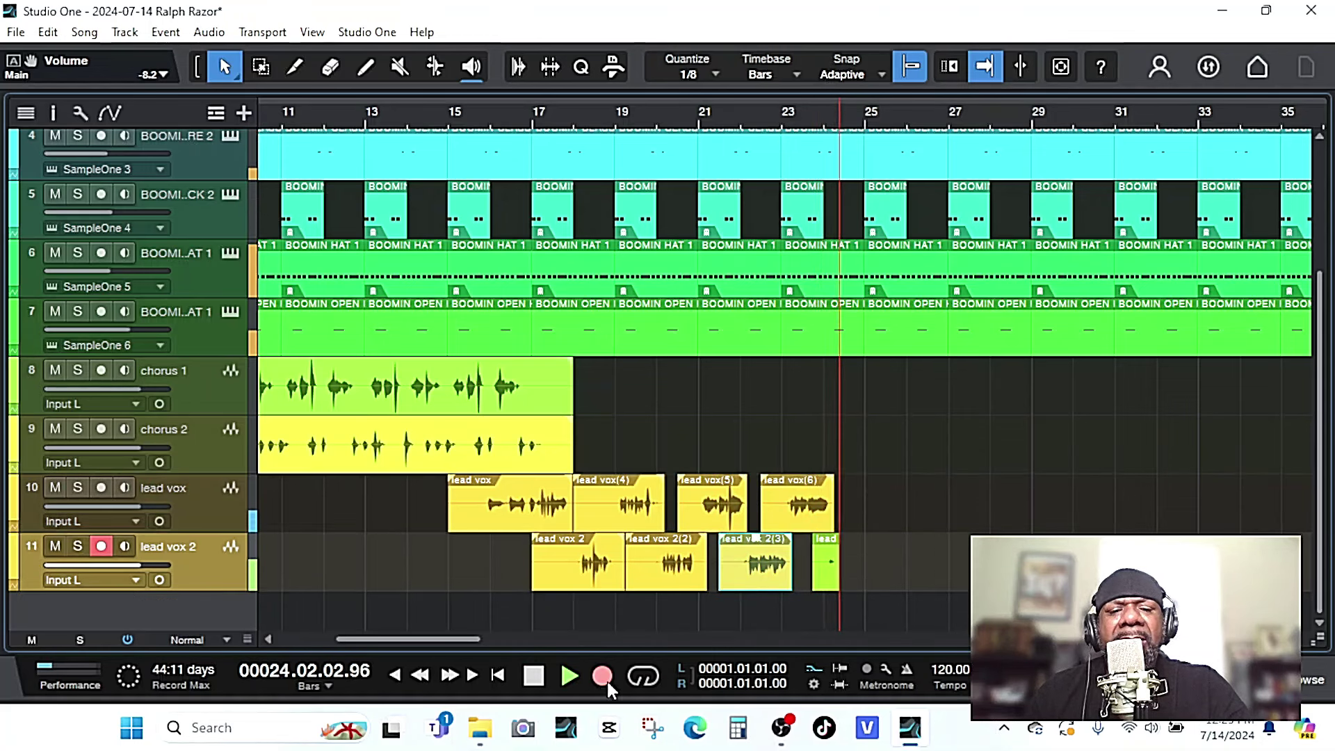
key("space")
left_click(563, 682)
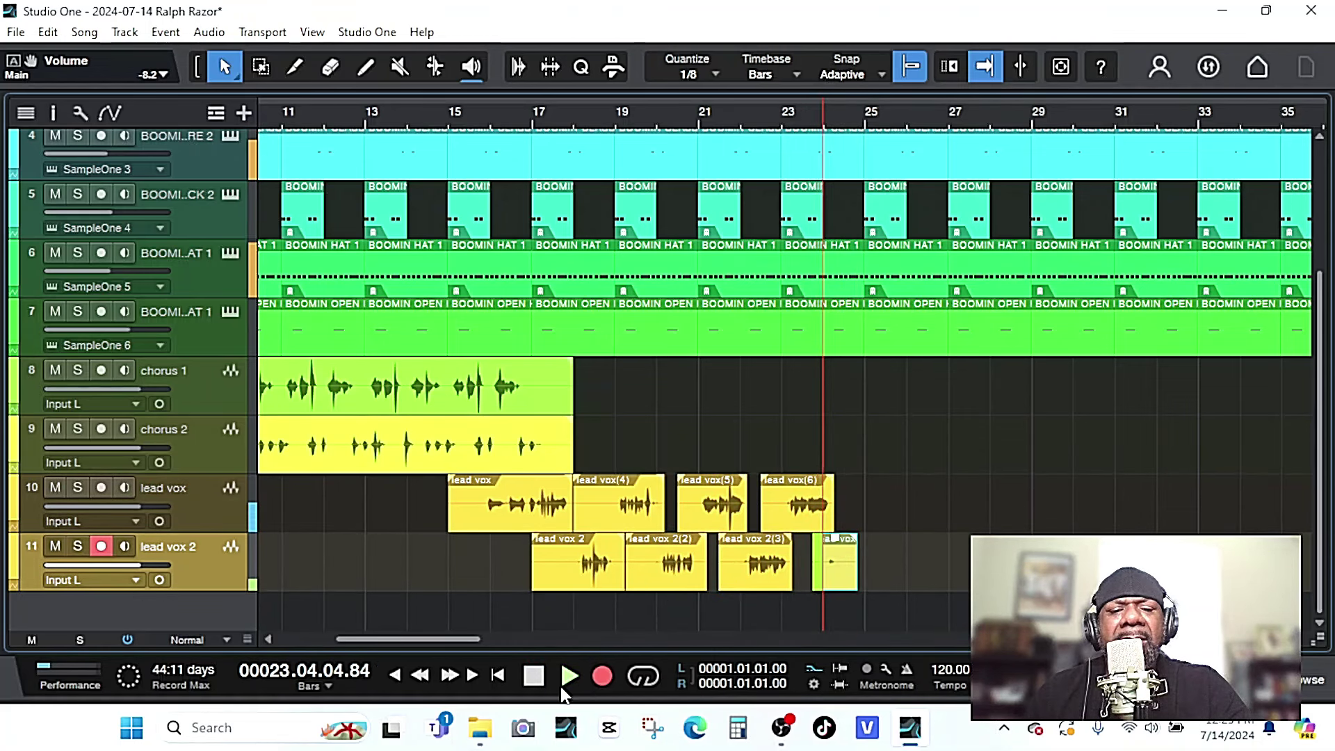
key("space")
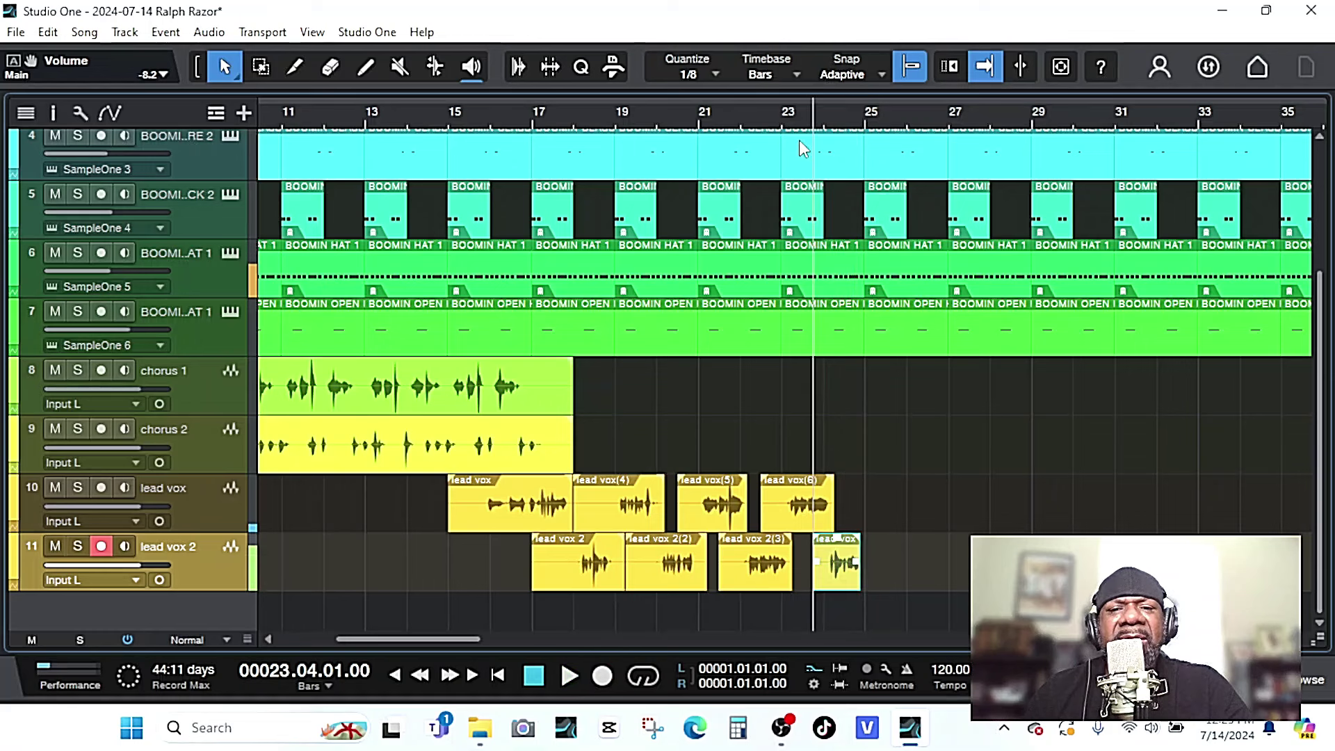
key("n")
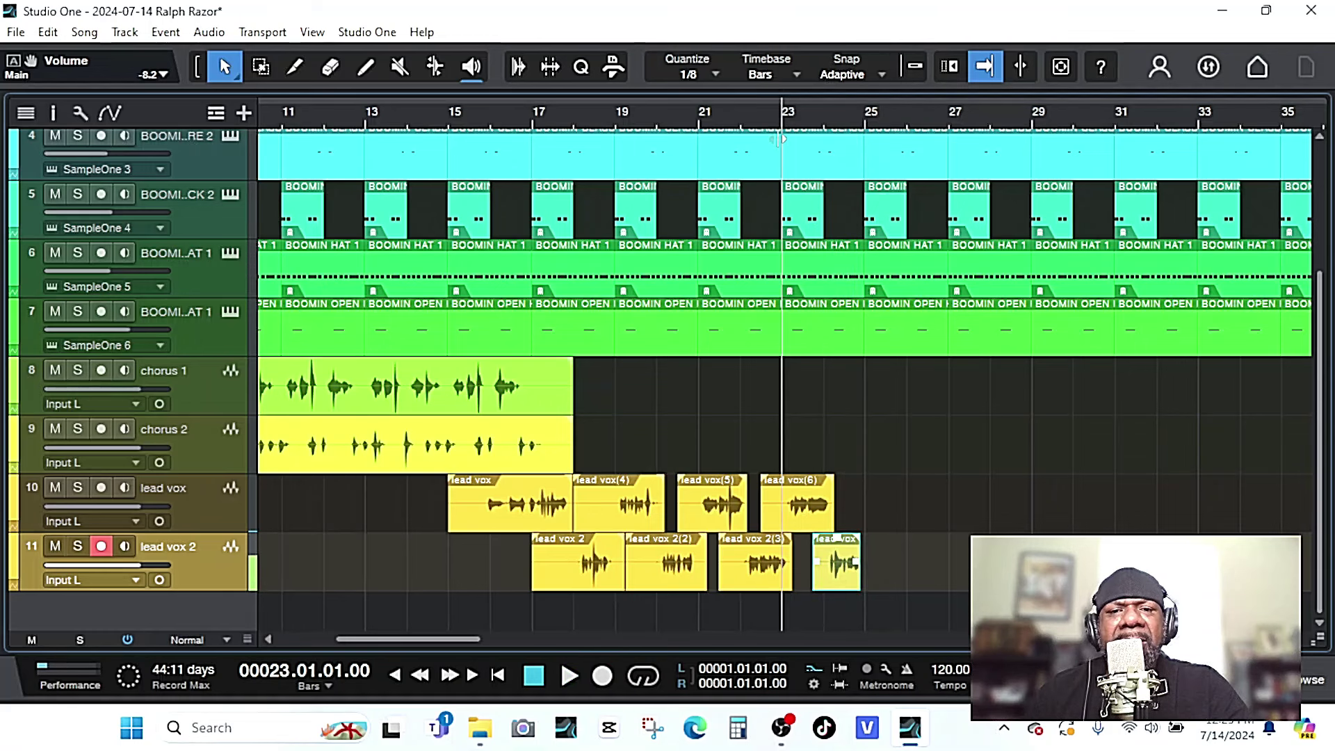
left_click(602, 676)
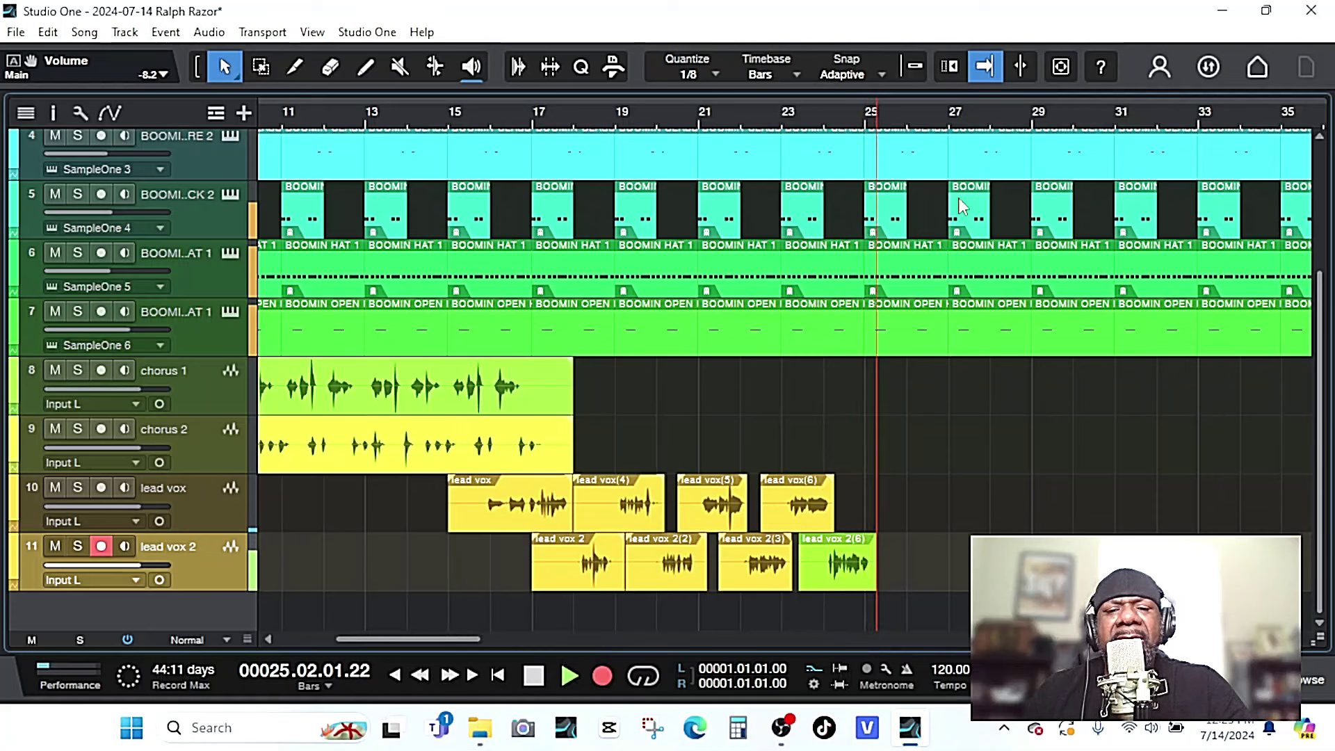
Arm lead vox and record its next line from about bar 24.5 to bar 26.
key("Up")
left_click(602, 675)
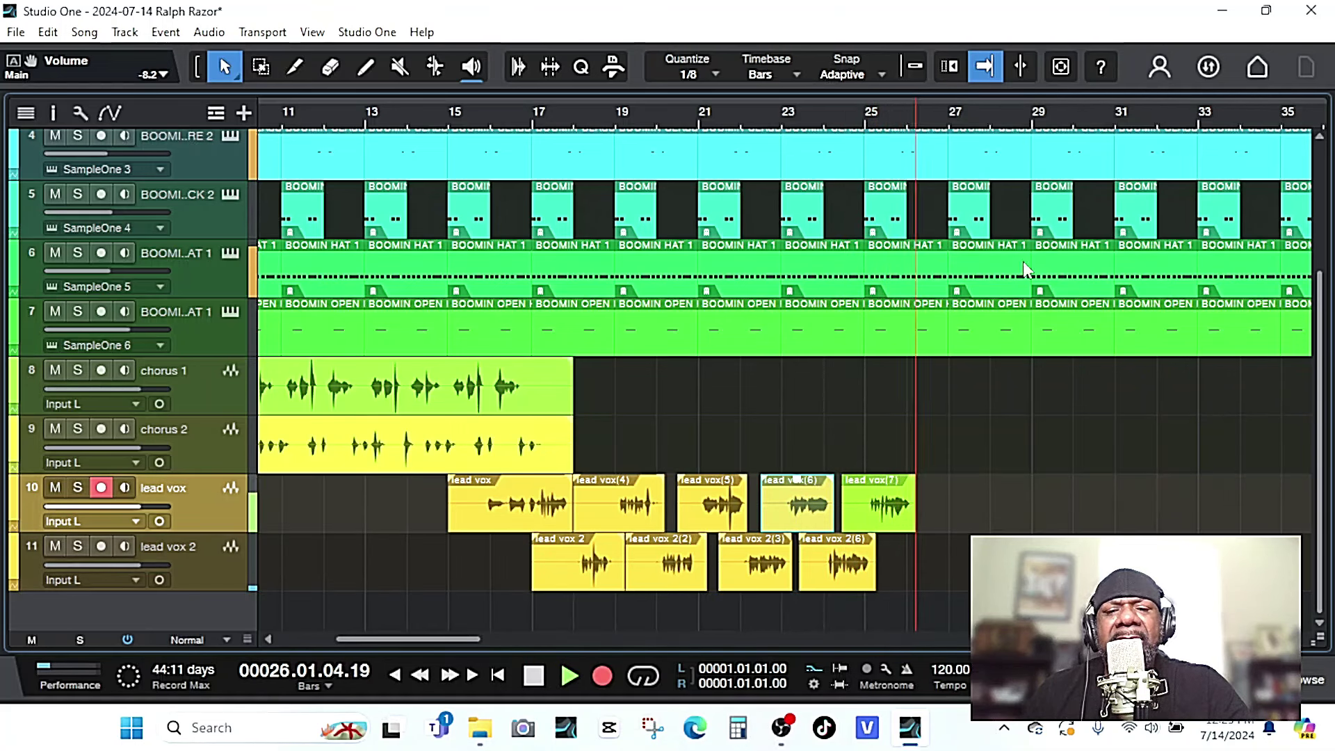
left_click(602, 676)
Arm lead vox 2 and record its next line, retaking it until it runs from about bar 25.5 to bar 27.
key("Down")
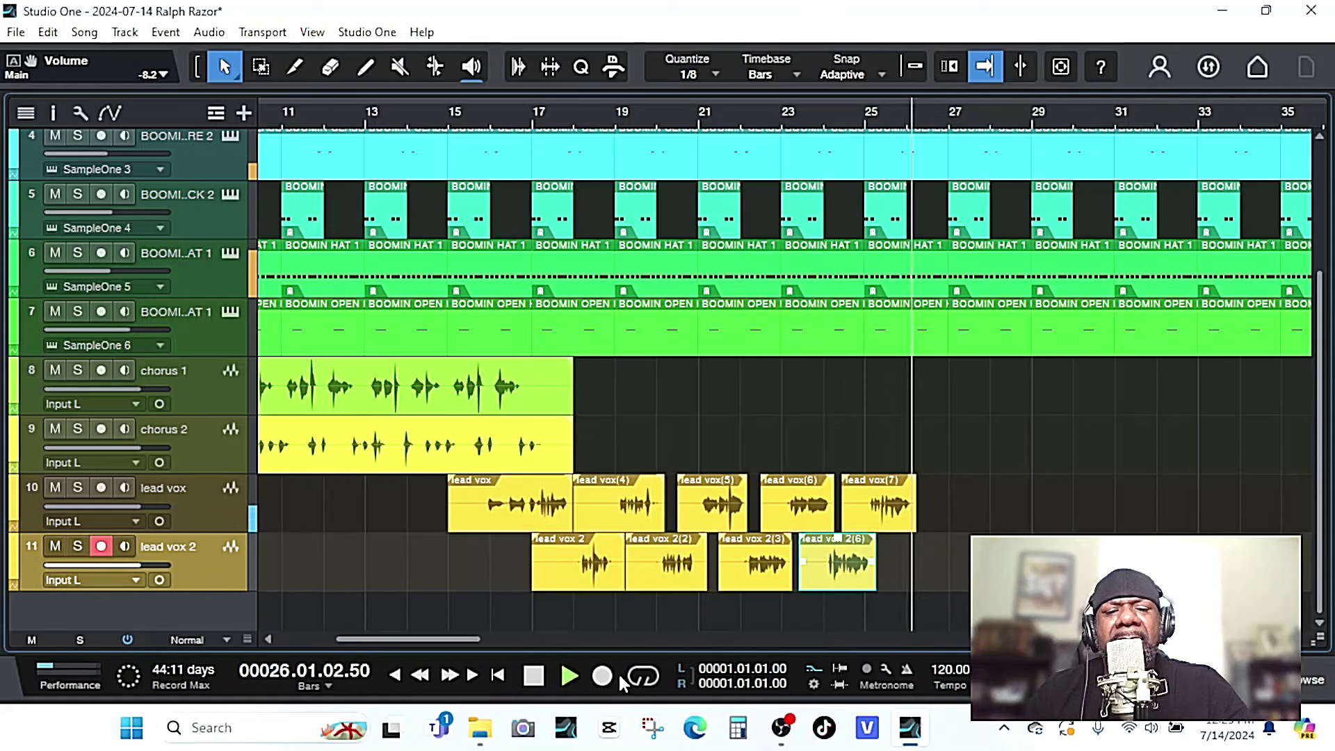
left_click(608, 679)
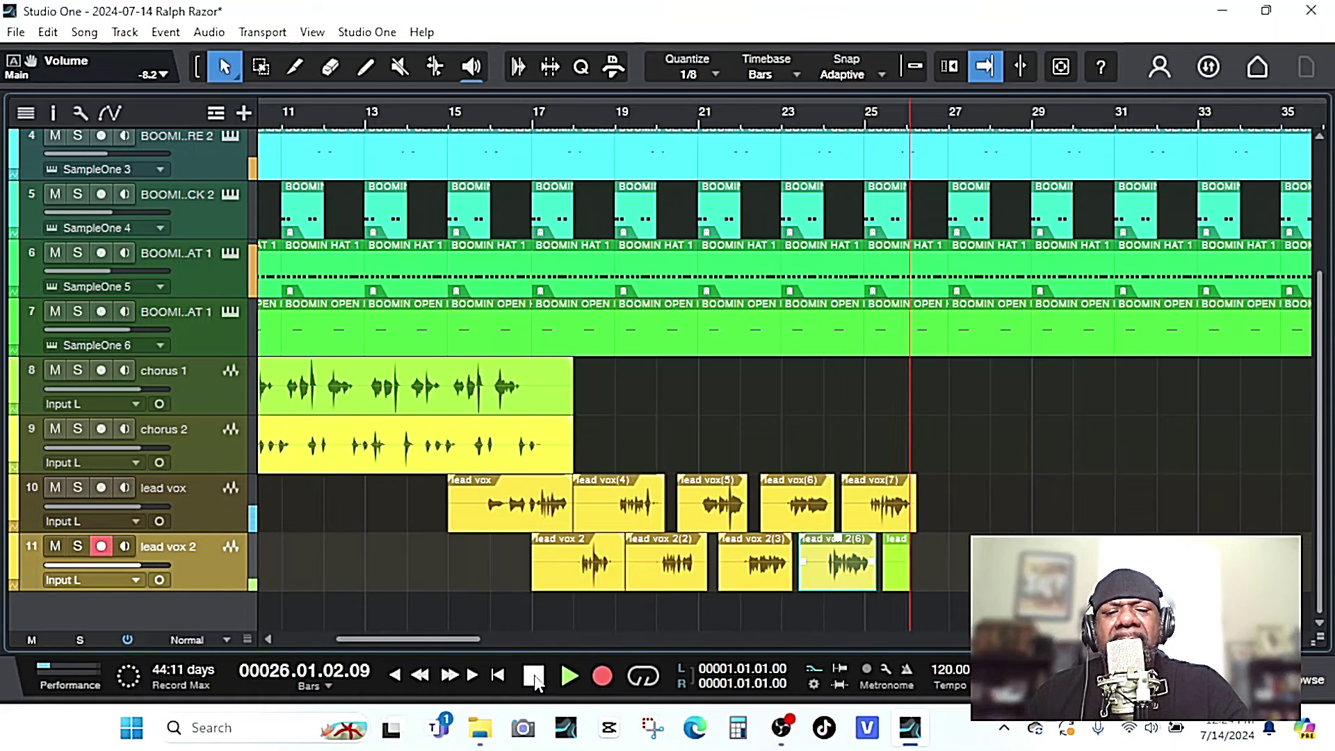
left_click(603, 676)
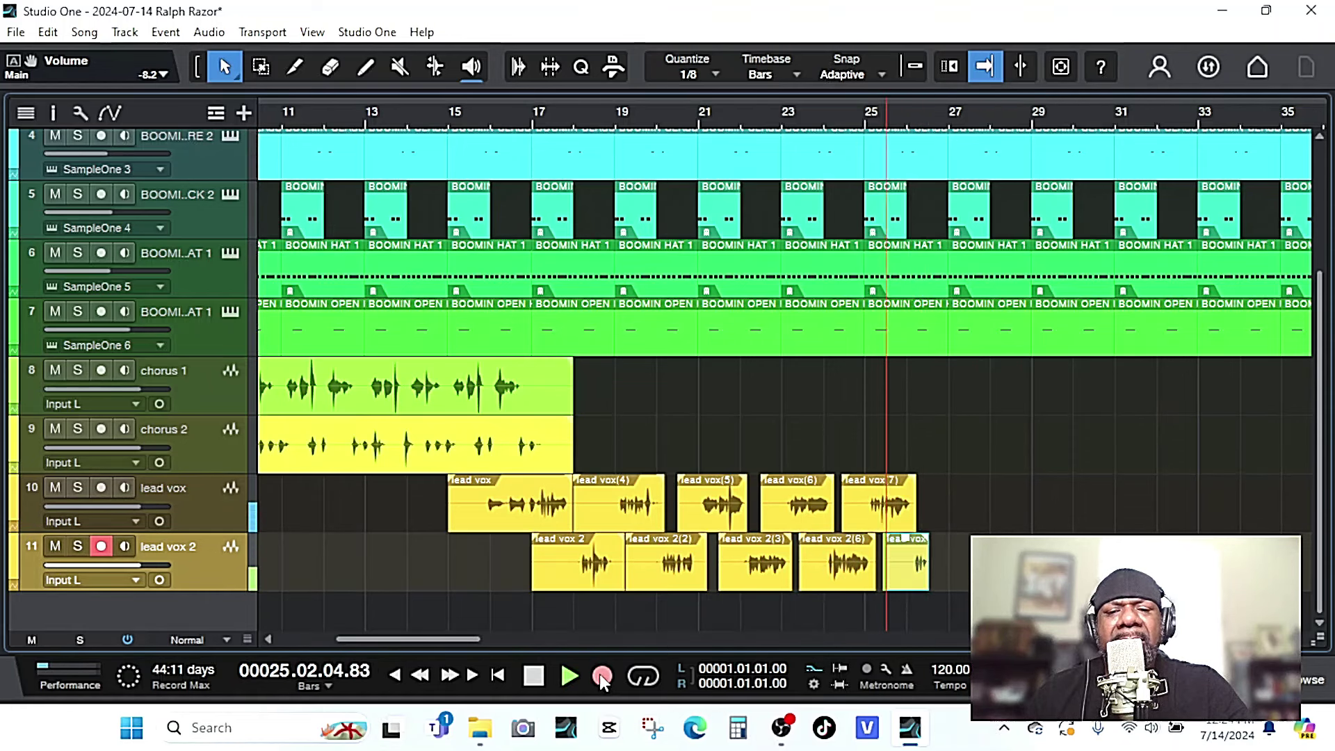
left_click(532, 679)
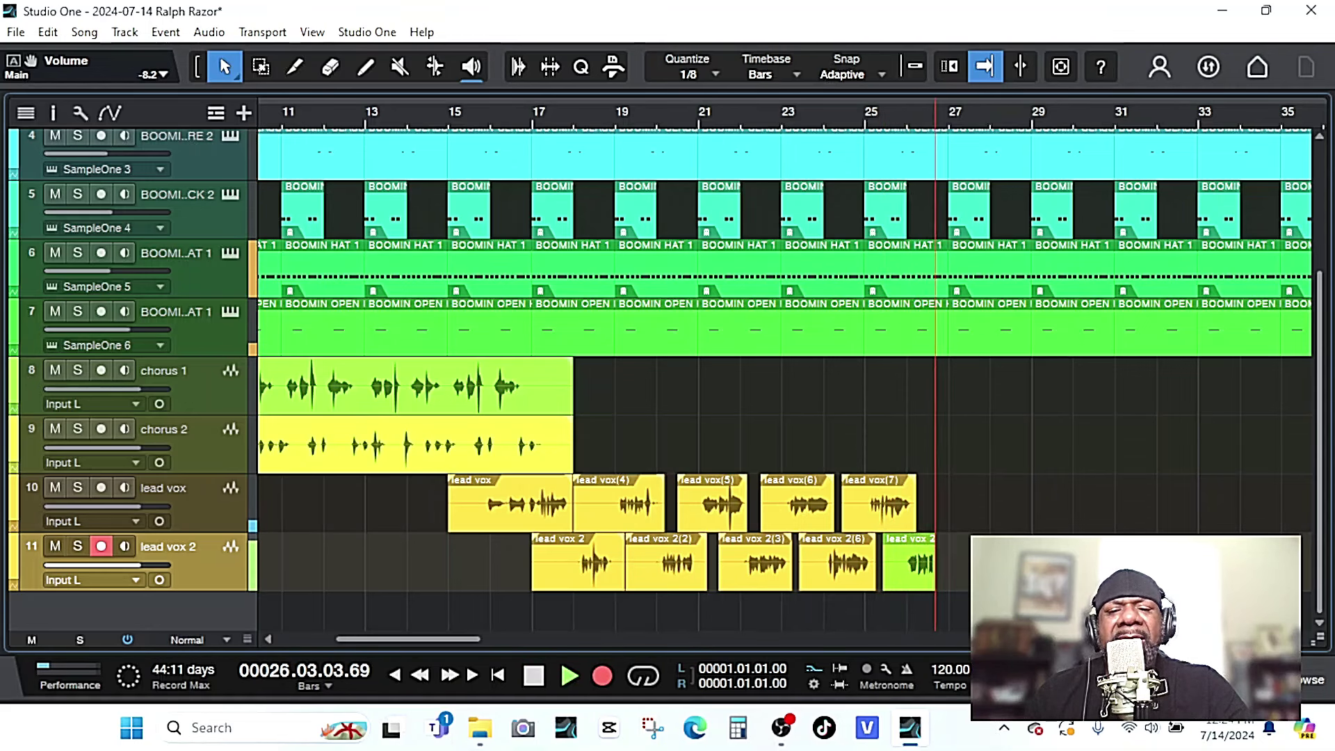
key("space")
Arm lead vox, cue playback between bars 26 and 27, and record its next line up to about bar 28.
key("Up")
left_click(926, 115)
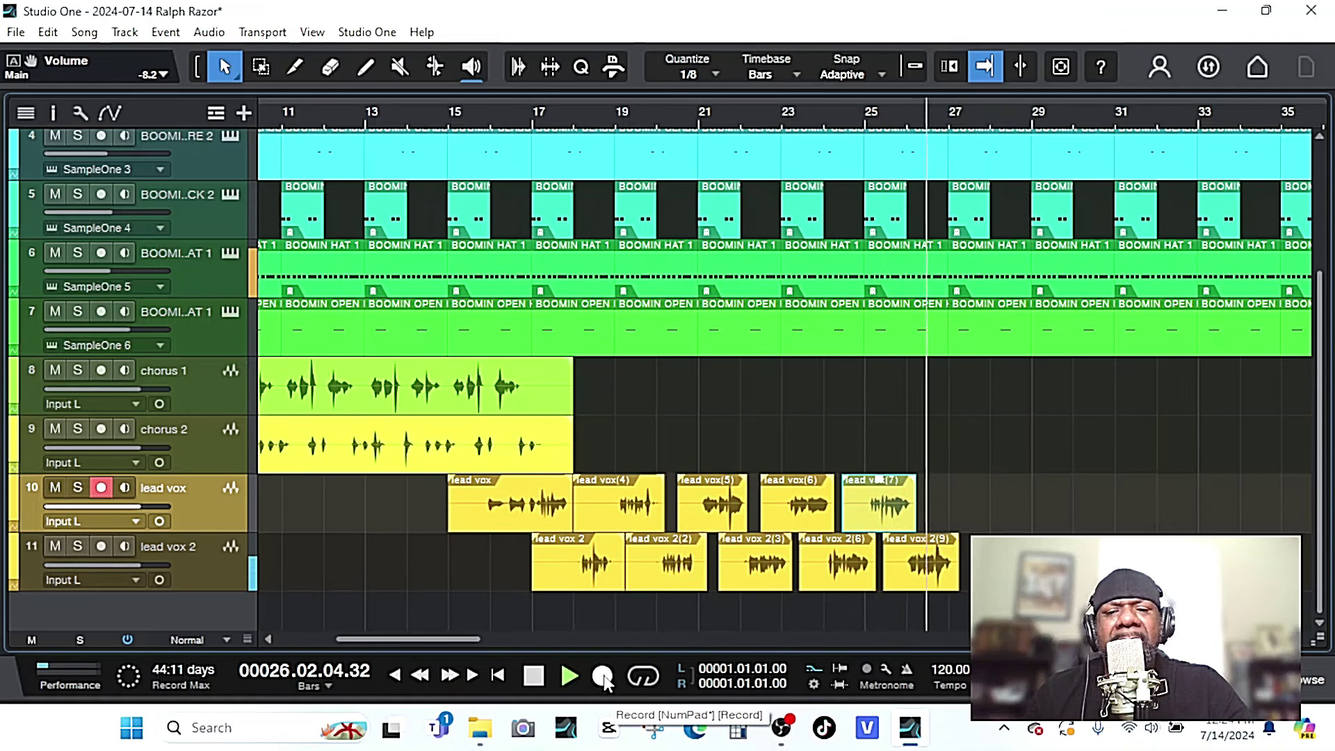
key("space")
key("space")
left_click(602, 675)
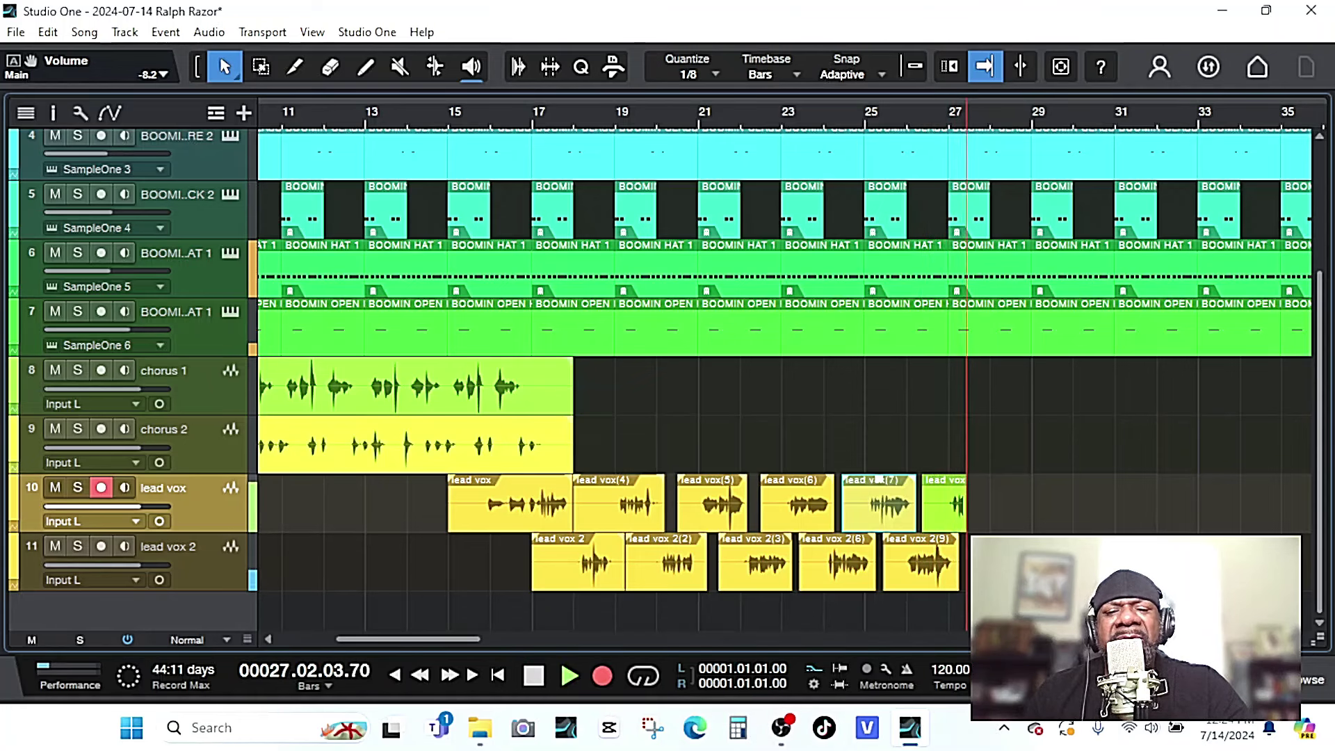
left_click(534, 676)
Record the next alternating lines: lead vox 2 from about bar 27 to 29, and lead vox from about bar 28 to 30.
key("Down")
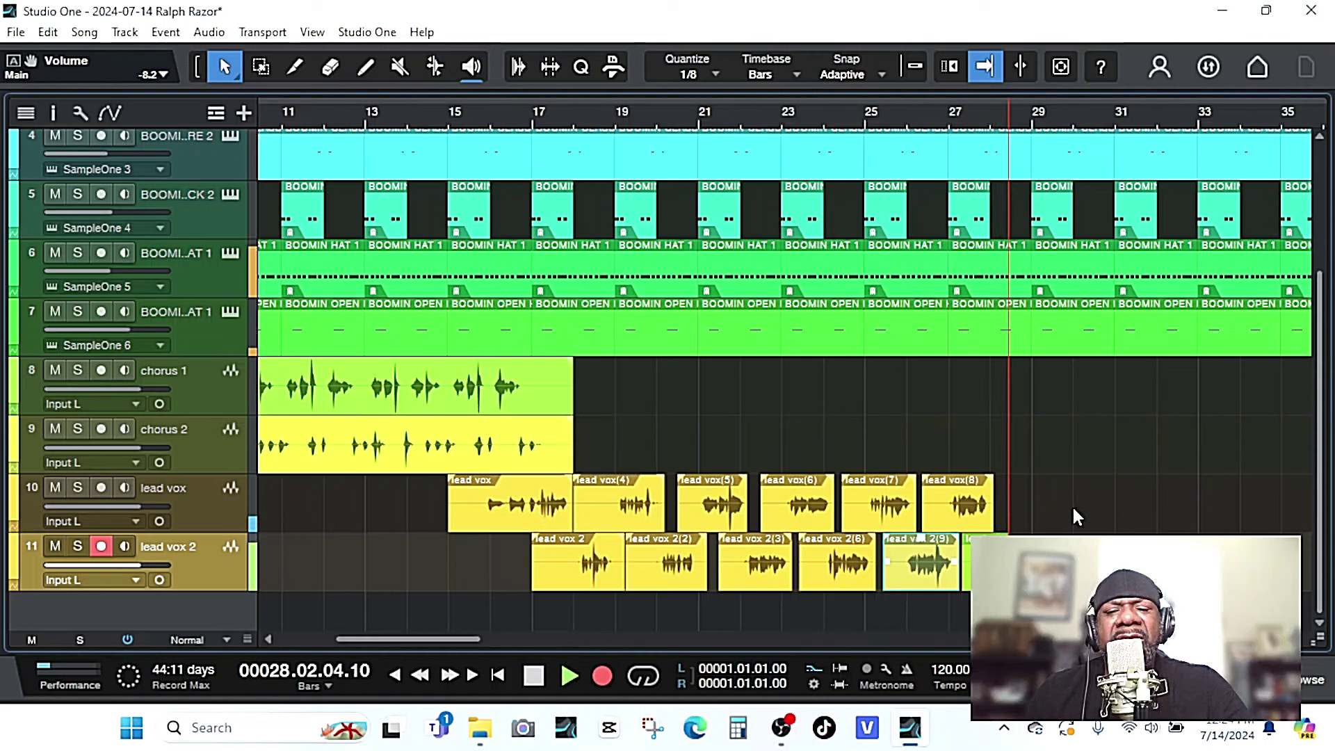
key("space")
key("Up")
key("KP_Multiply")
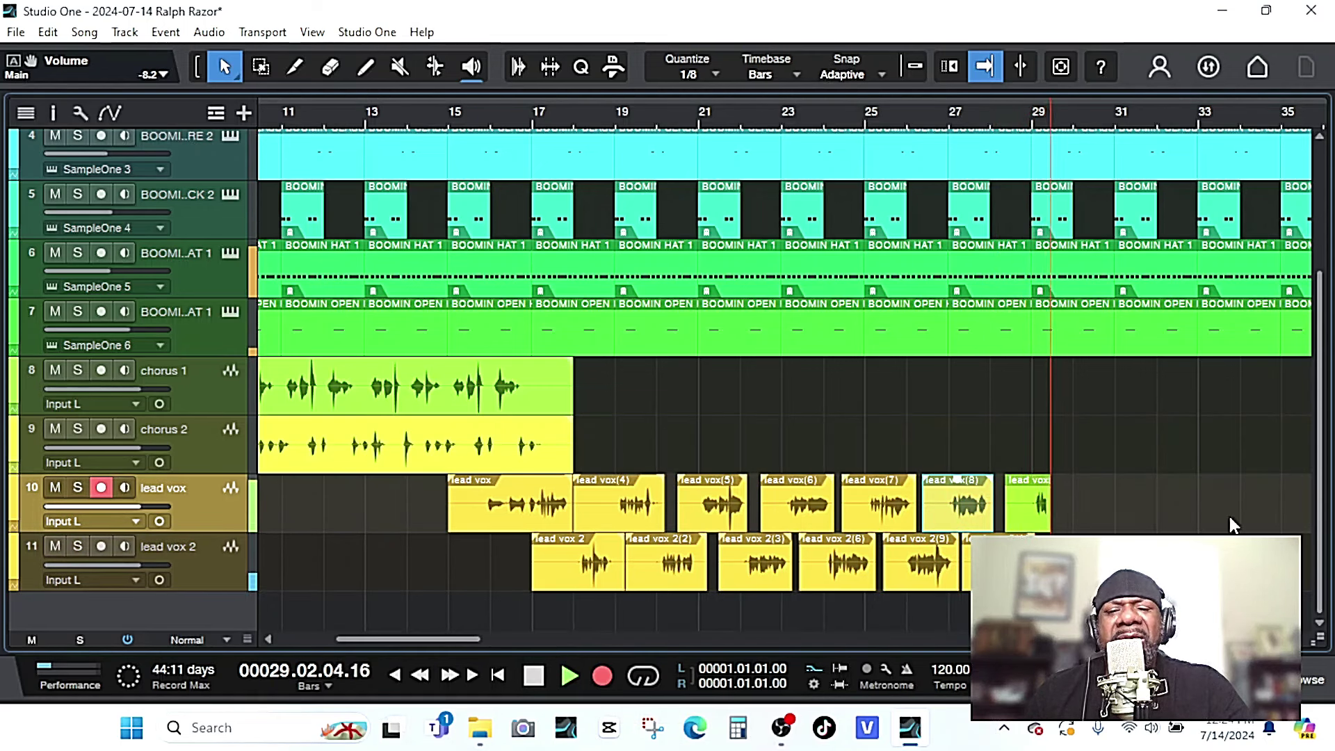
key("space")
Record the next alternating lines: lead vox 2 from about bar 29 to 31, and lead vox from about bar 30 to 32.
key("Down")
left_click(602, 676)
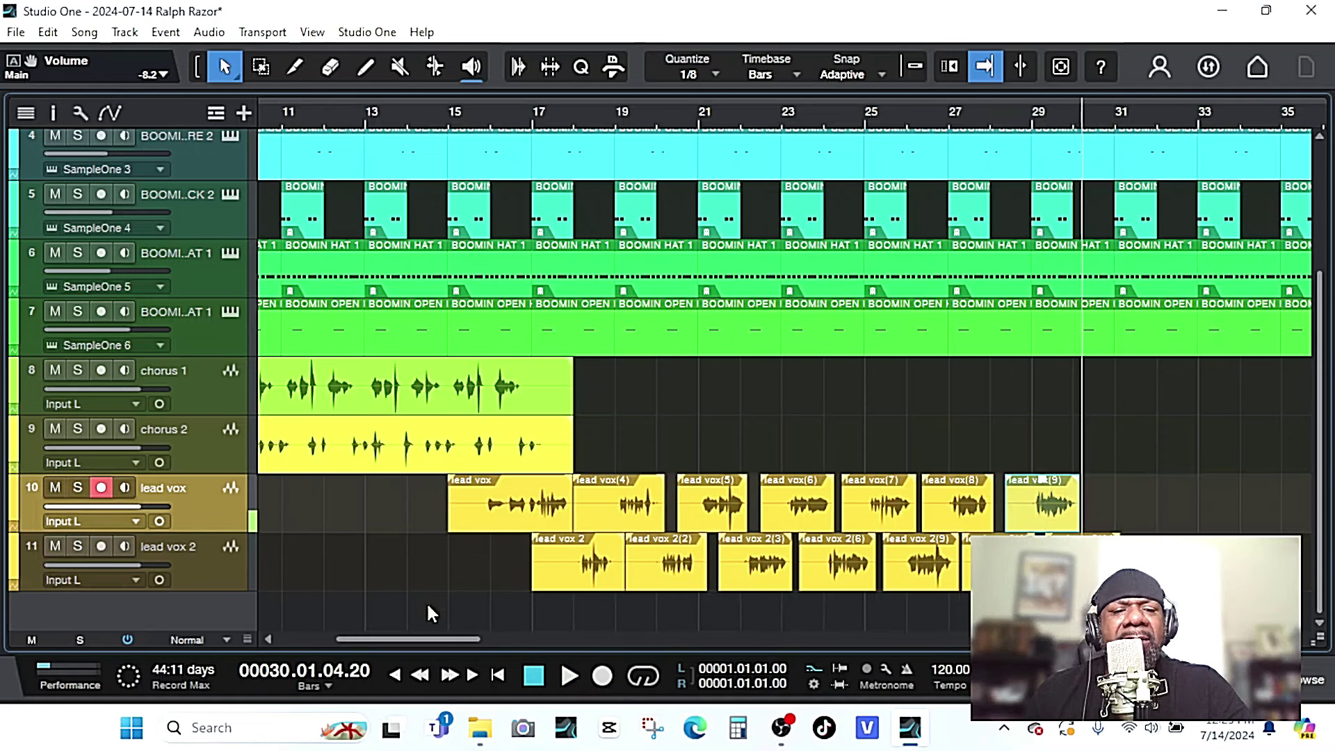
key("Up")
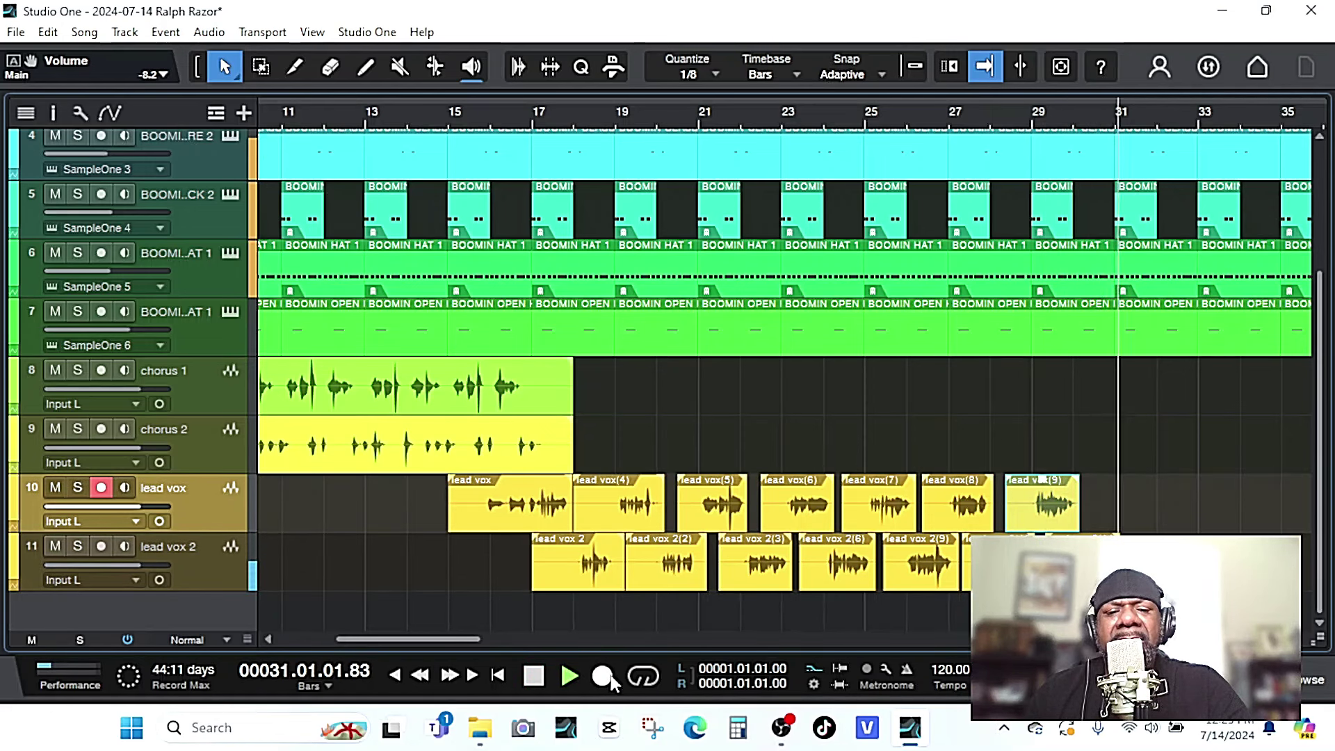
left_click(602, 675)
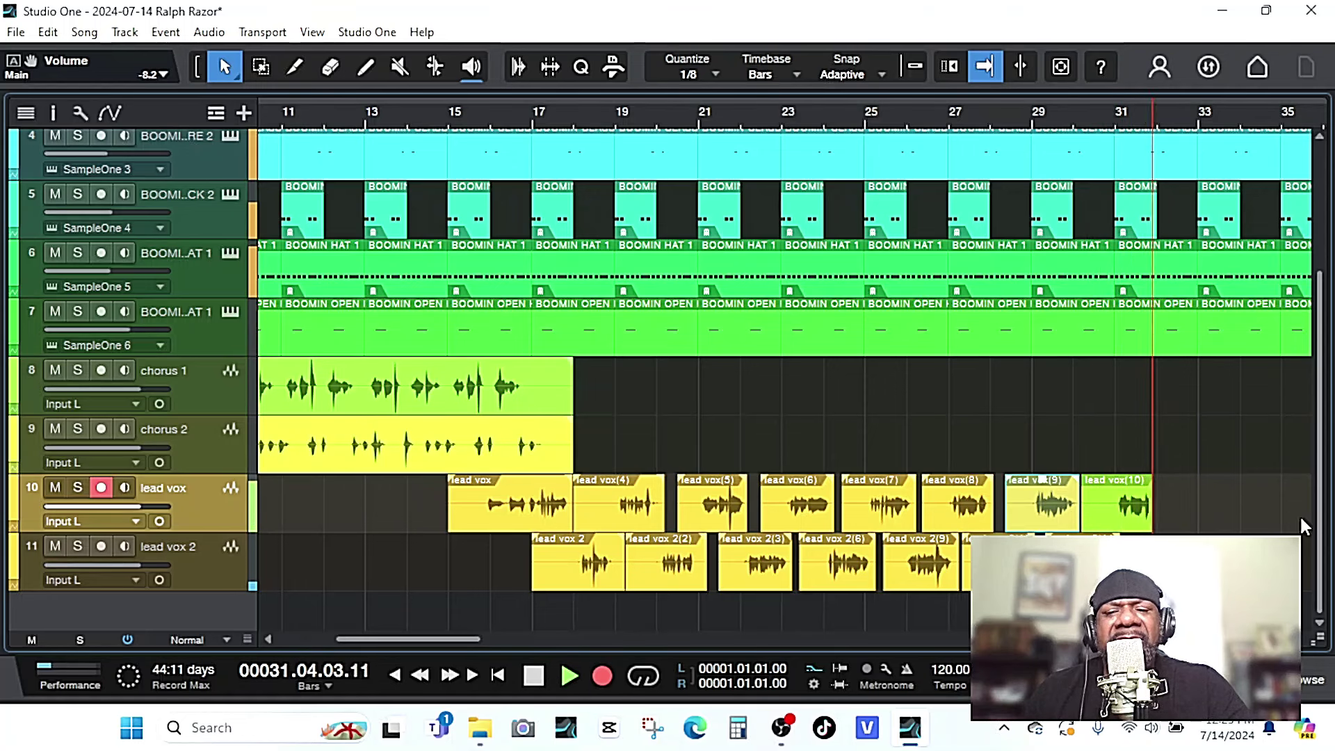
key("space")
Arm lead vox 2 and record its next line from about bar 31.5 to bar 33.
key("Down")
left_click(602, 675)
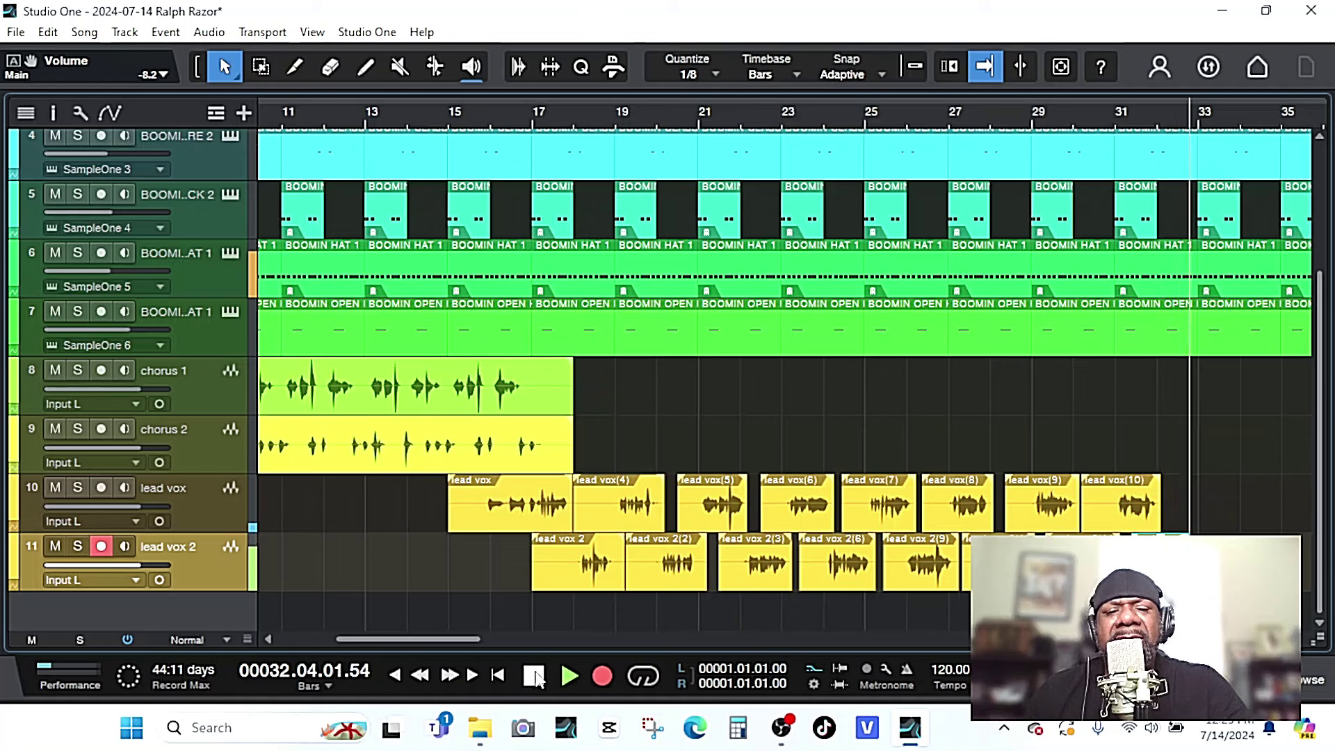
left_click(534, 676)
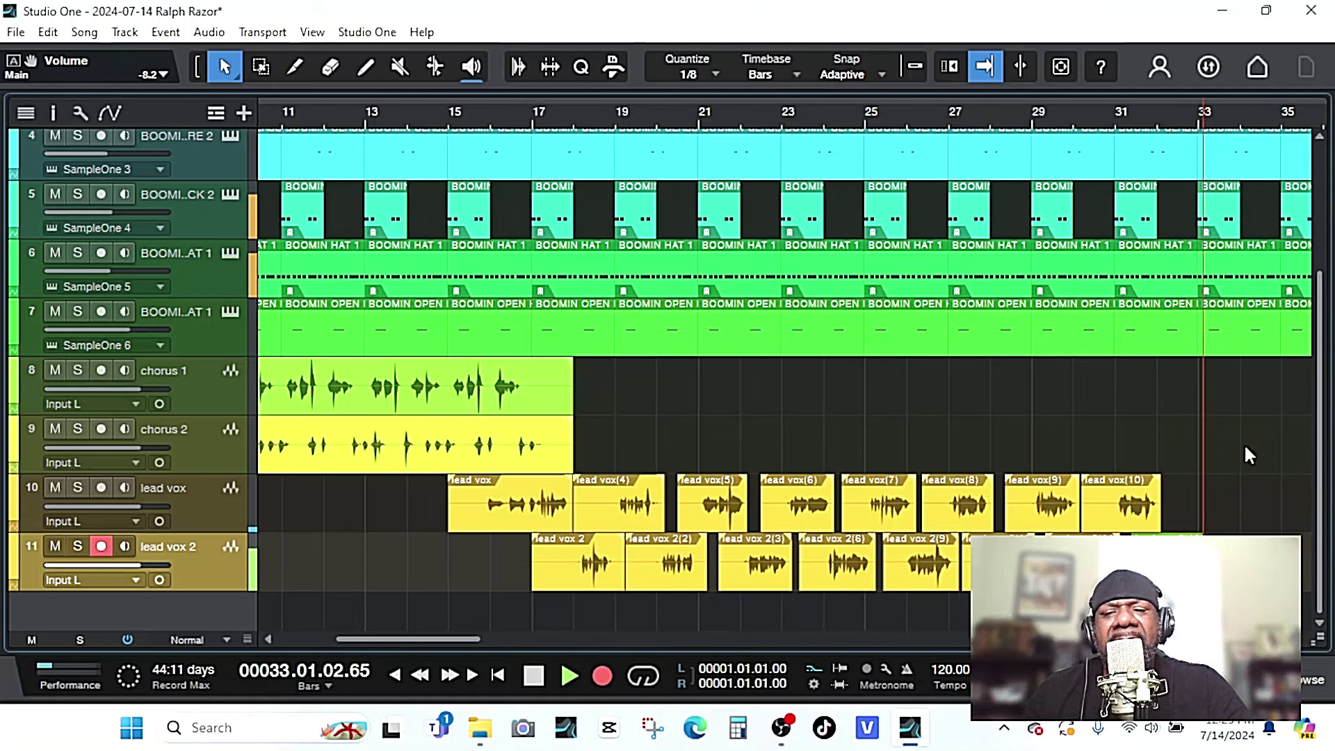
Arm lead vox and record its last line from about bar 32 to bar 34.
left_click(1119, 504)
key("KP_Multiply")
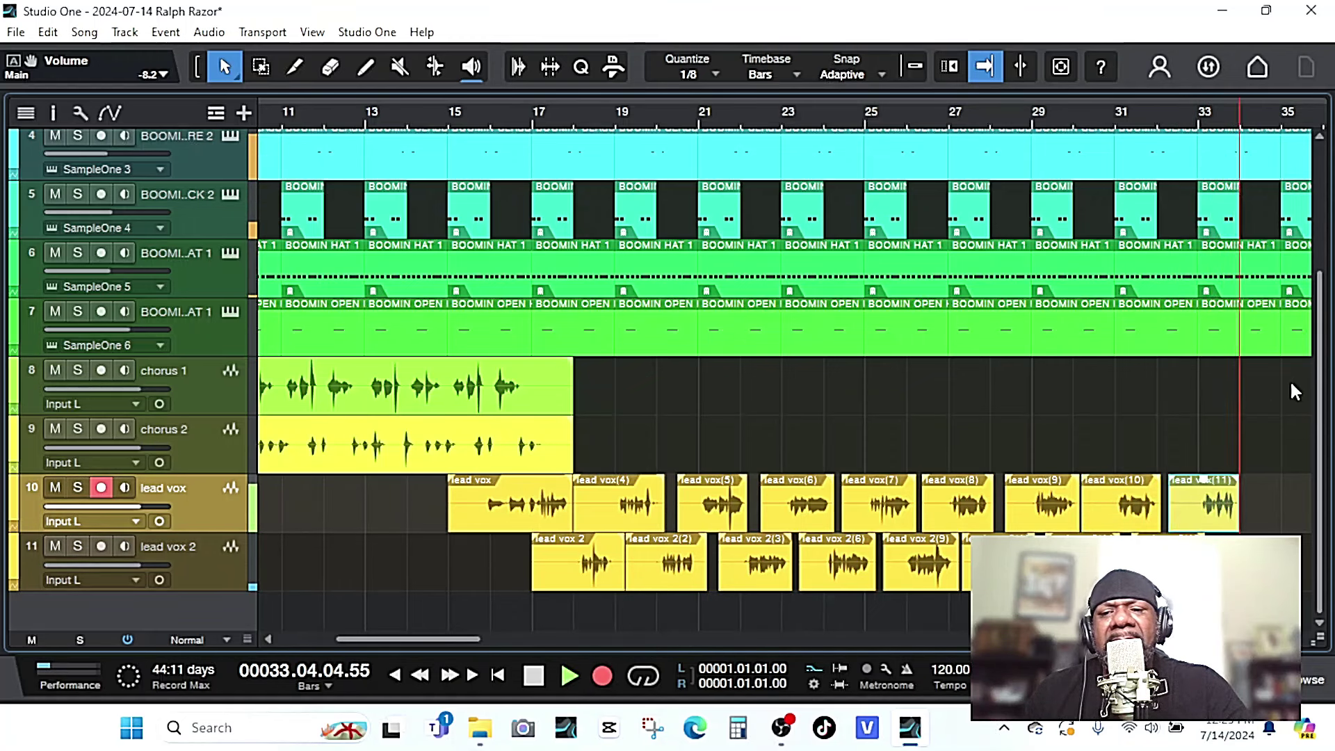
key("space")
Arm lead vox 2 and record its closing line, retaking it until it runs from about bar 33 to bar 35.
key("Down")
key("space")
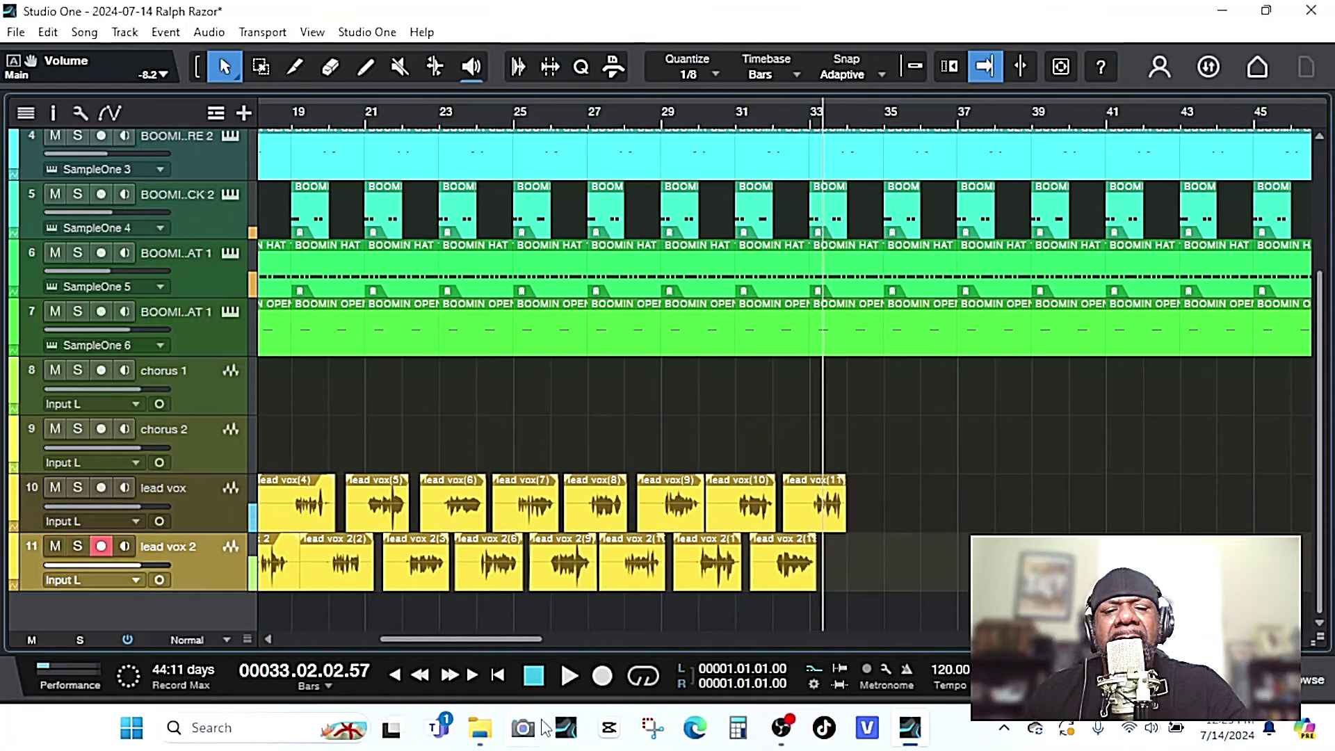
left_click(602, 676)
key("space")
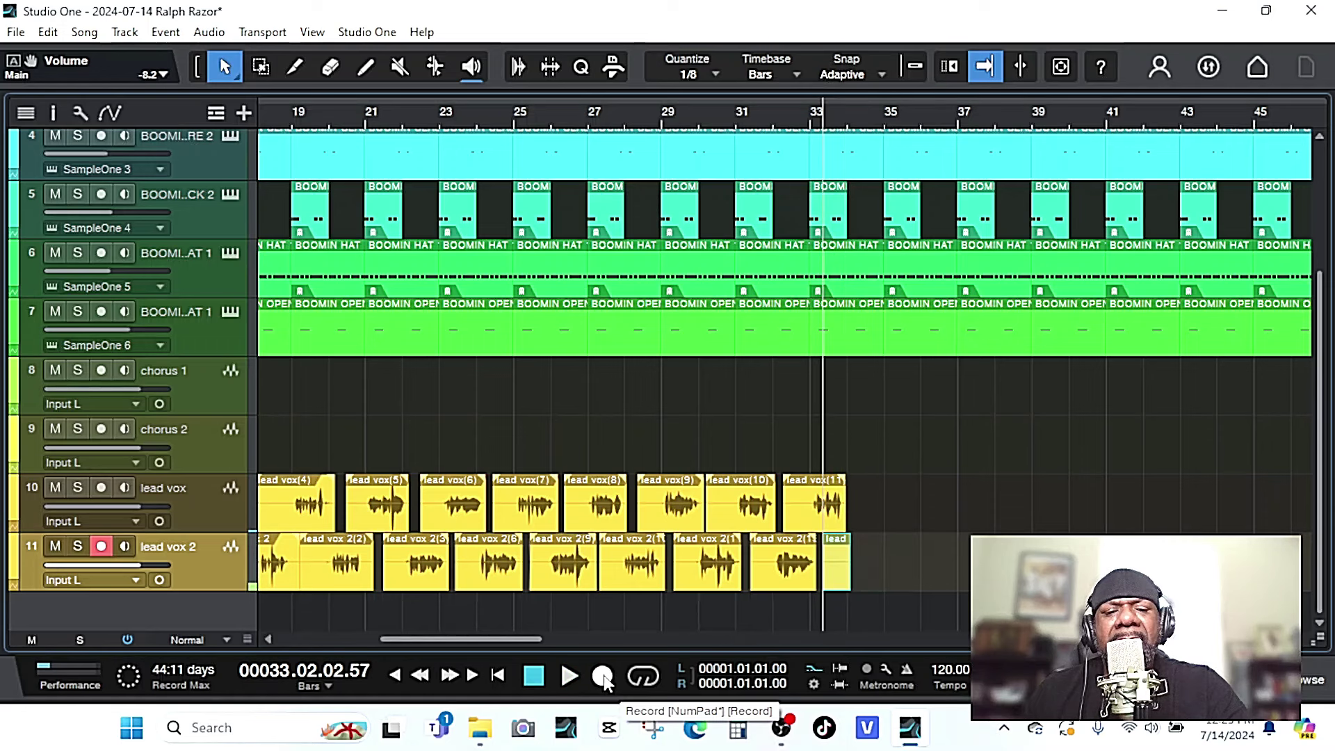
left_click(602, 676)
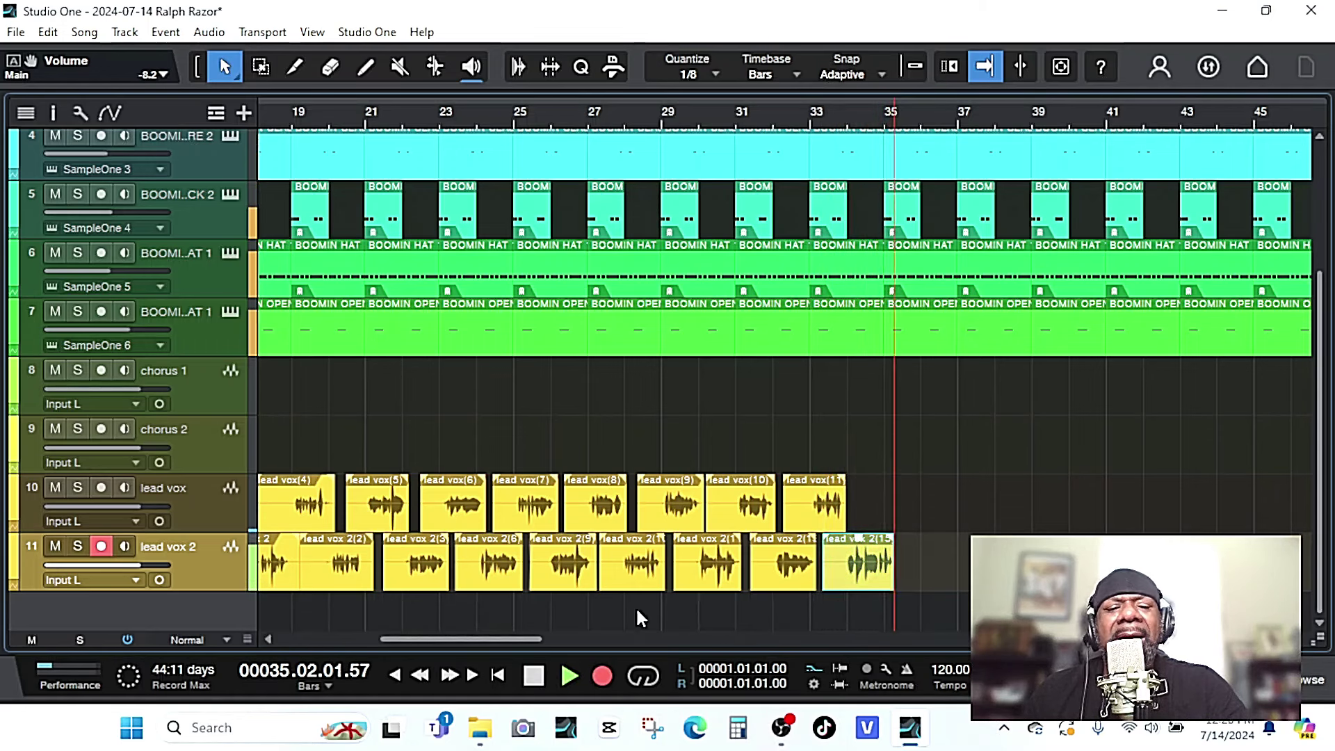
key("space")
Add a mono audio track named ad lib below lead vox 2 and cue playback at bar 15.
right_click(158, 607)
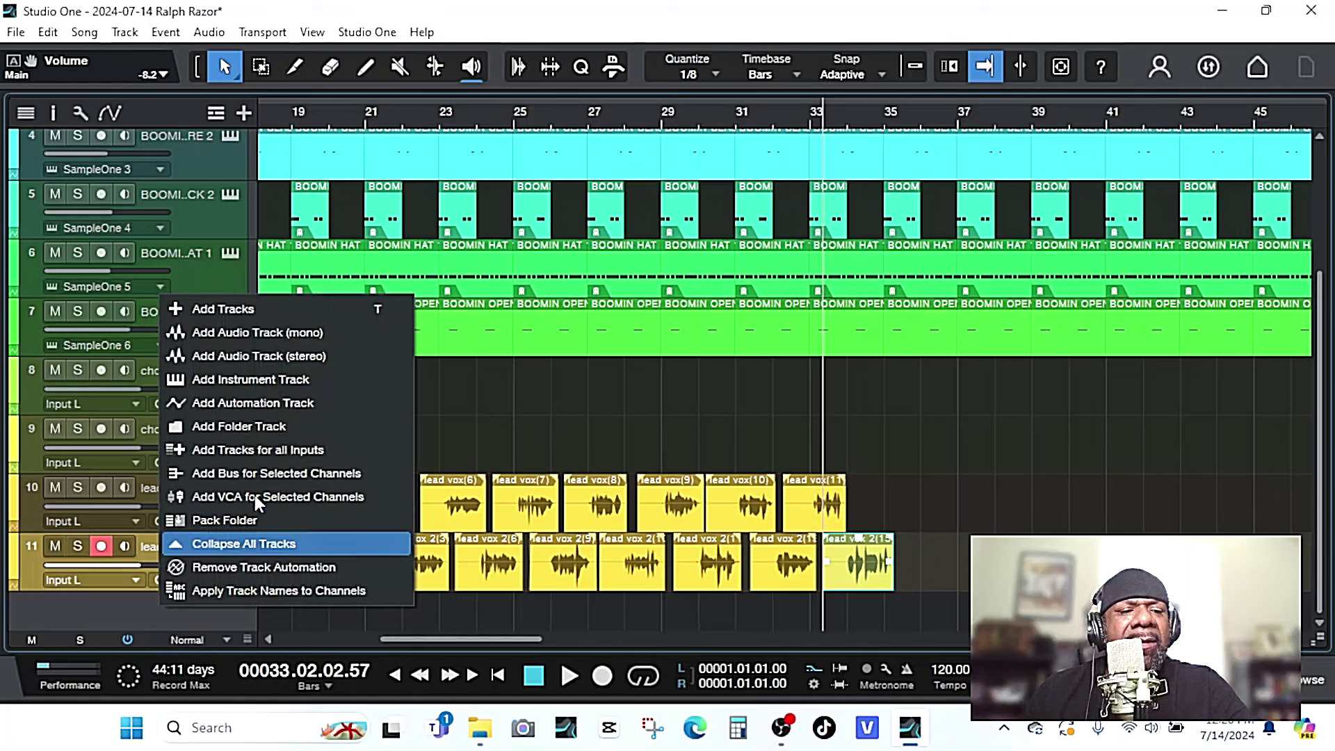
left_click(316, 332)
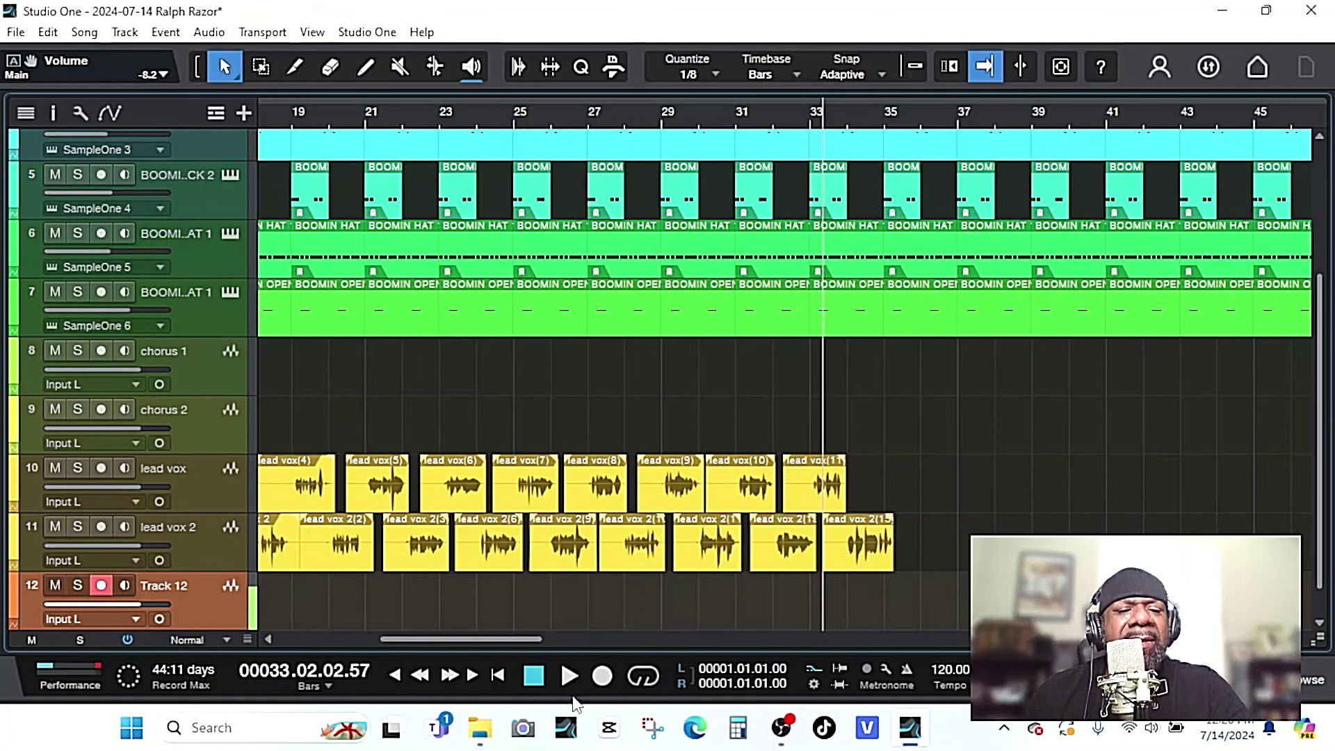
left_click_drag(468, 642, 373, 631)
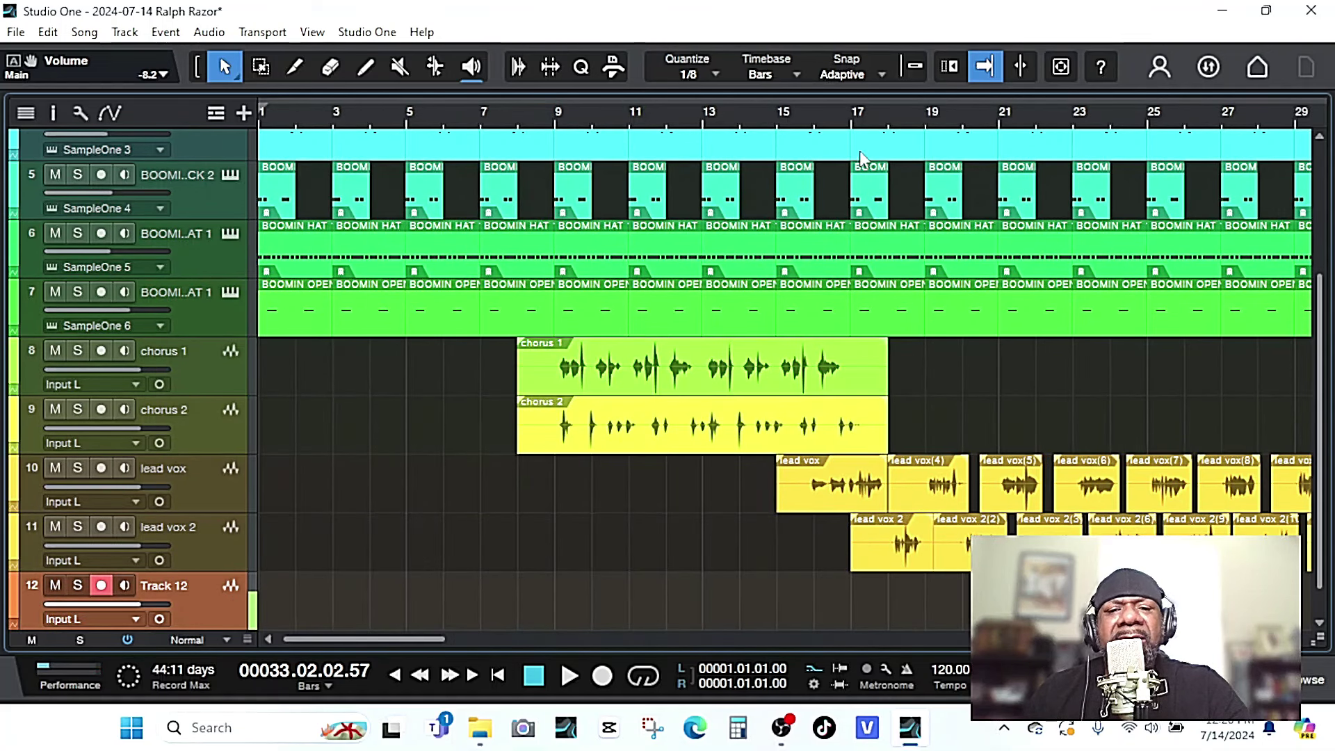
left_click(776, 121)
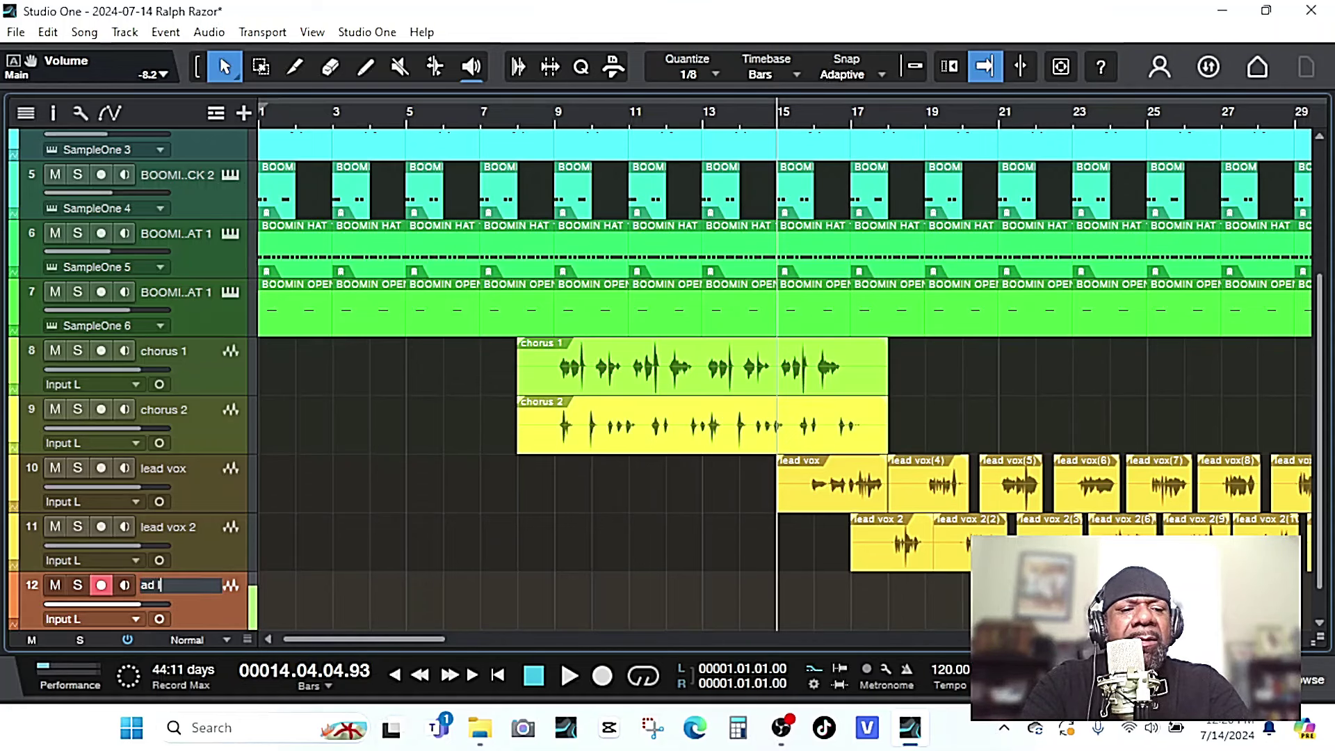
Record ad libs over the whole verse on the ad lib track, from bar 15 to about bar 35, and select the recorded clip.
left_click(602, 675)
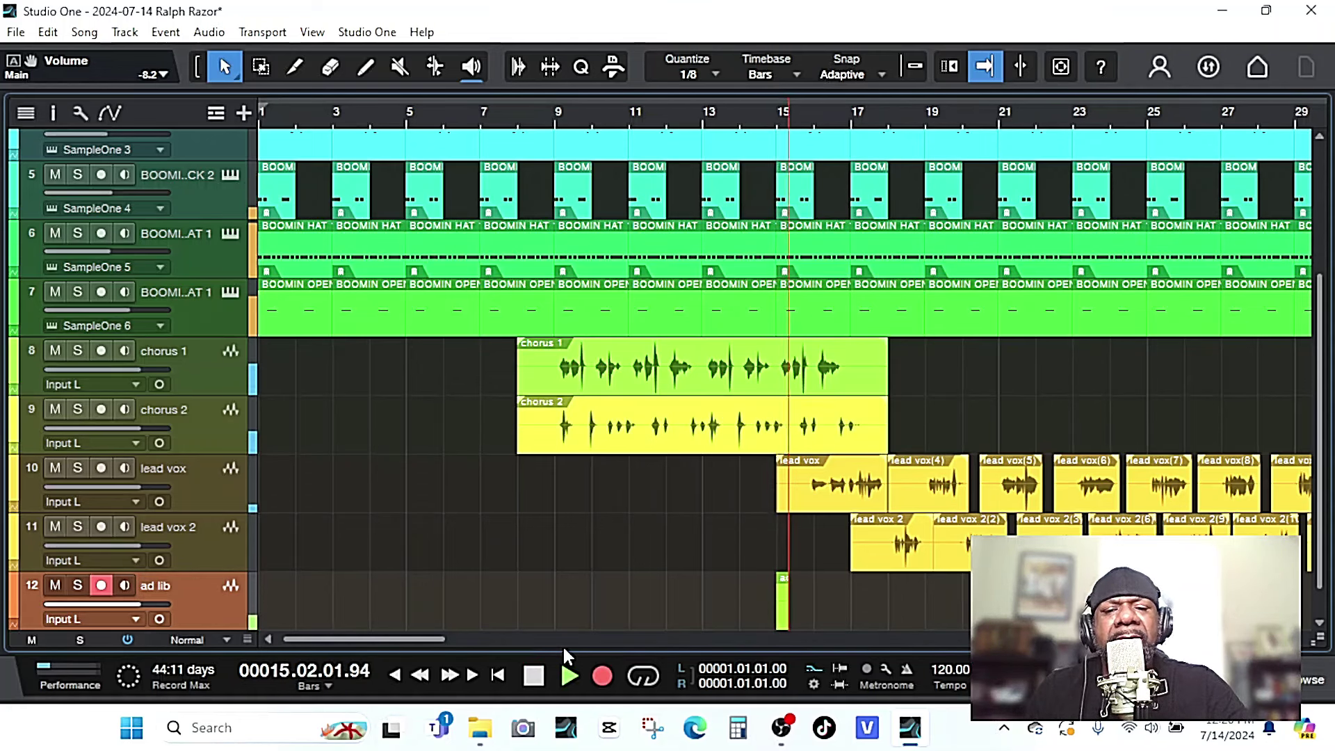
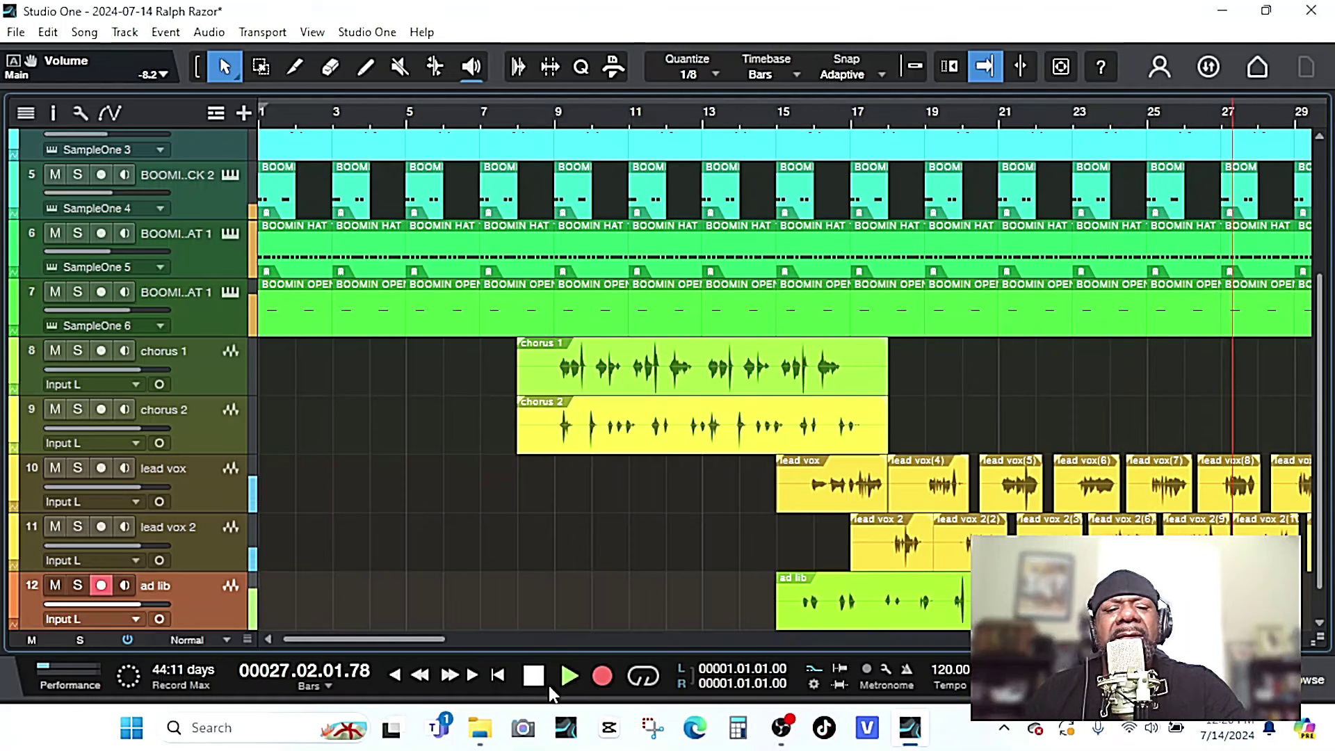
left_click_drag(361, 636, 431, 643)
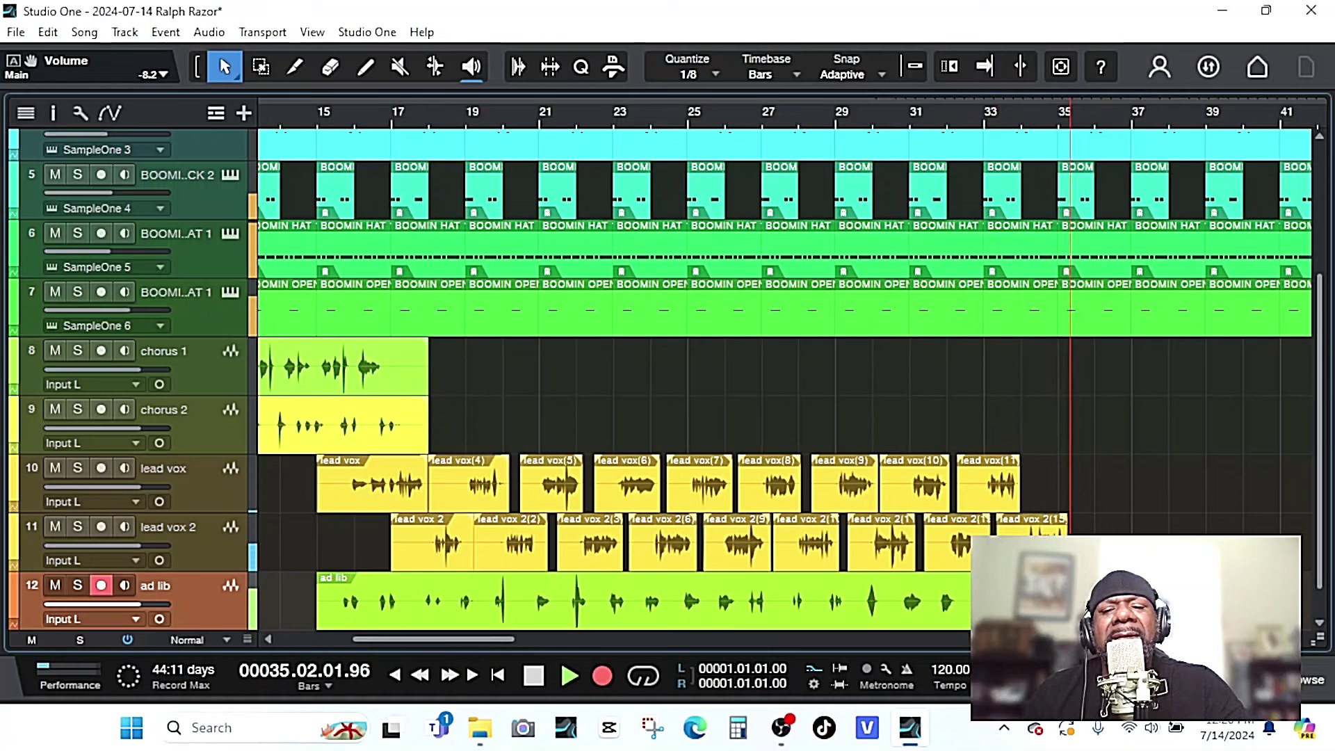
key("space")
left_click(414, 590)
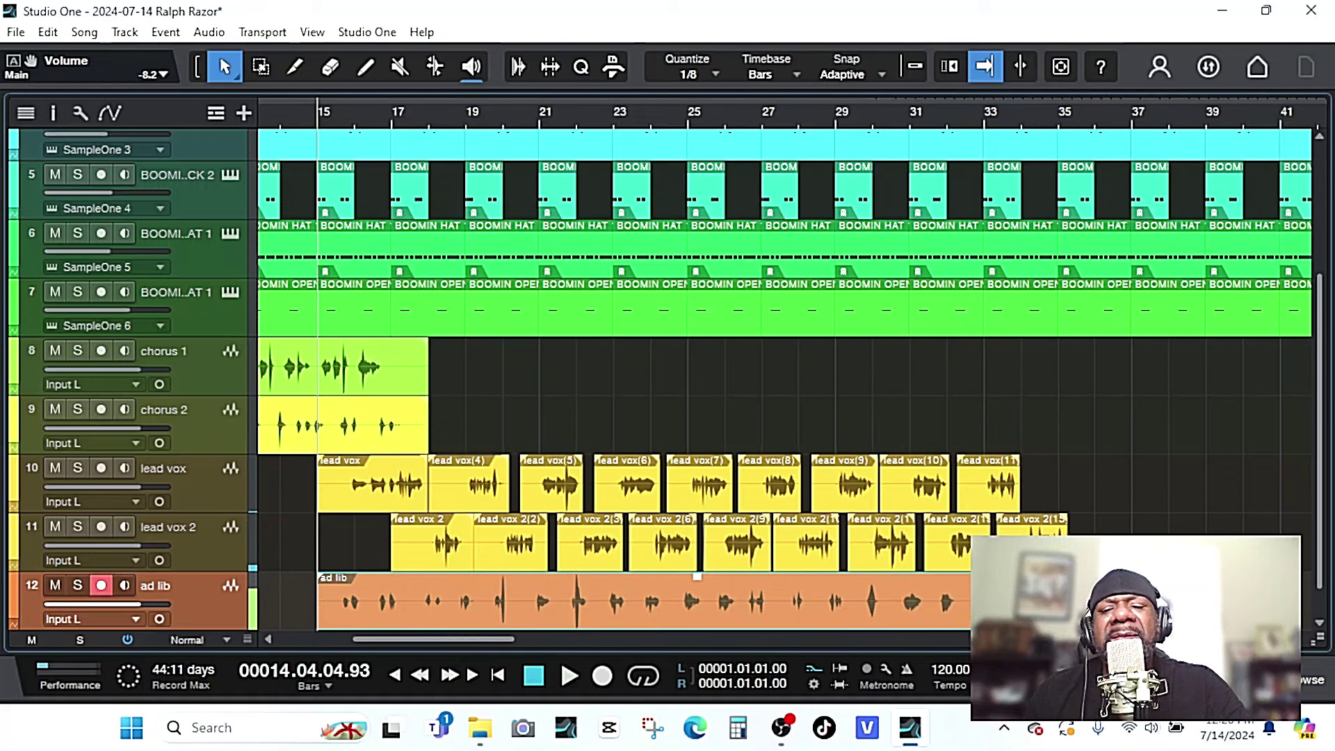
Show the mixer and insert the PreSonus Pro EQ on the ad lib channel.
key("F3")
key("space")
key("space")
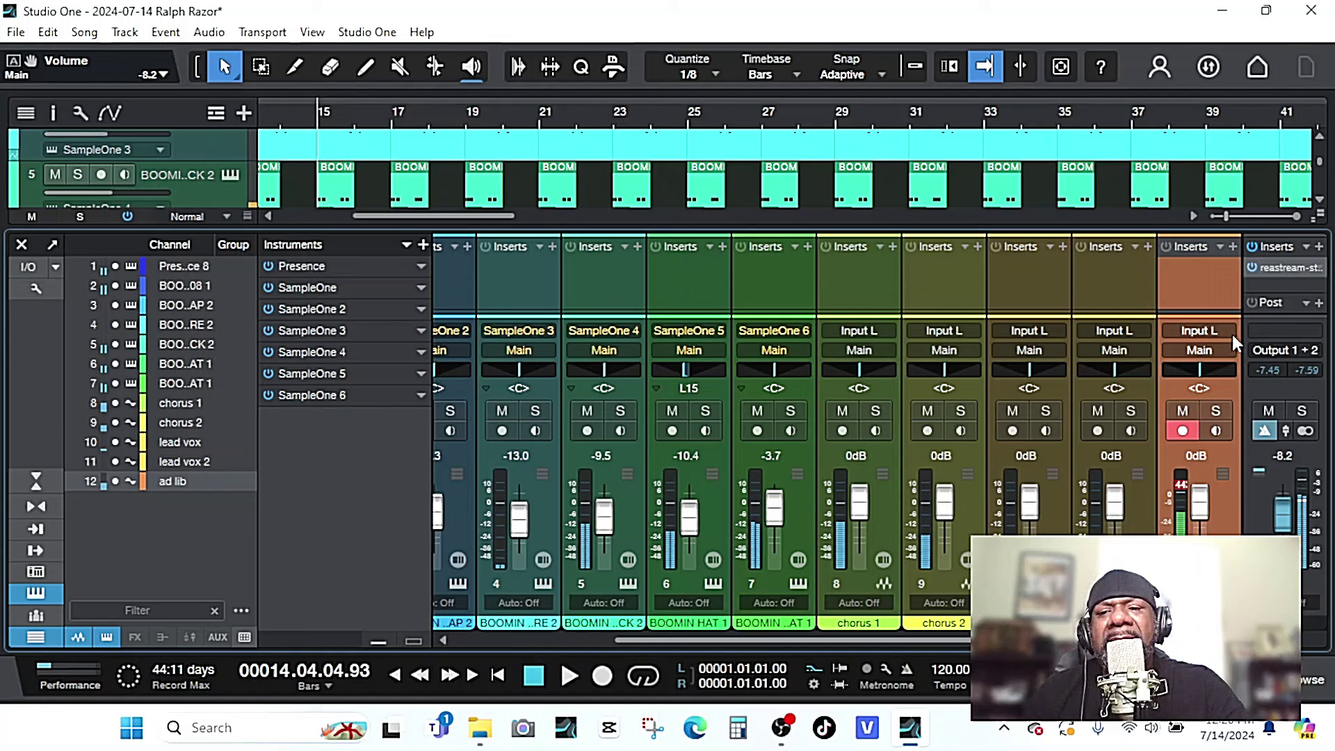
left_click(1233, 246)
scroll(1112, 487, "down", 1)
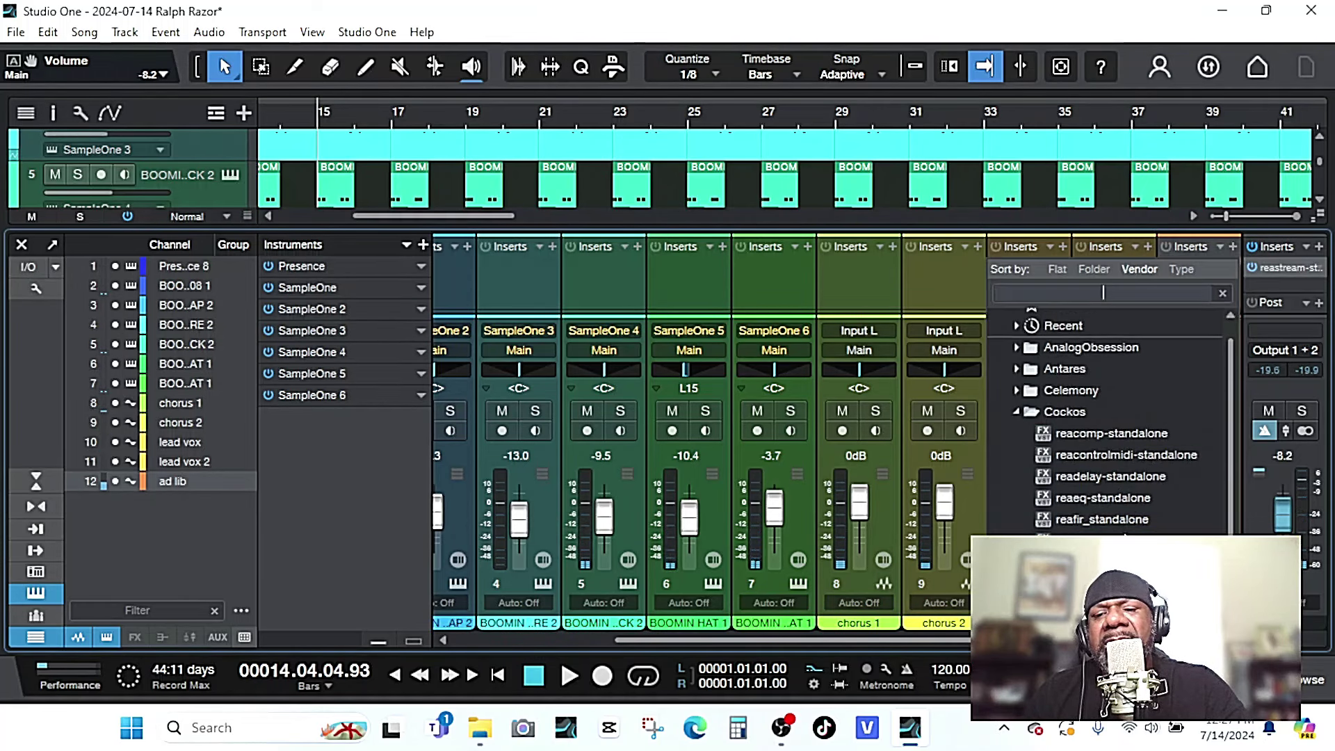
left_click_drag(1021, 409, 1018, 416)
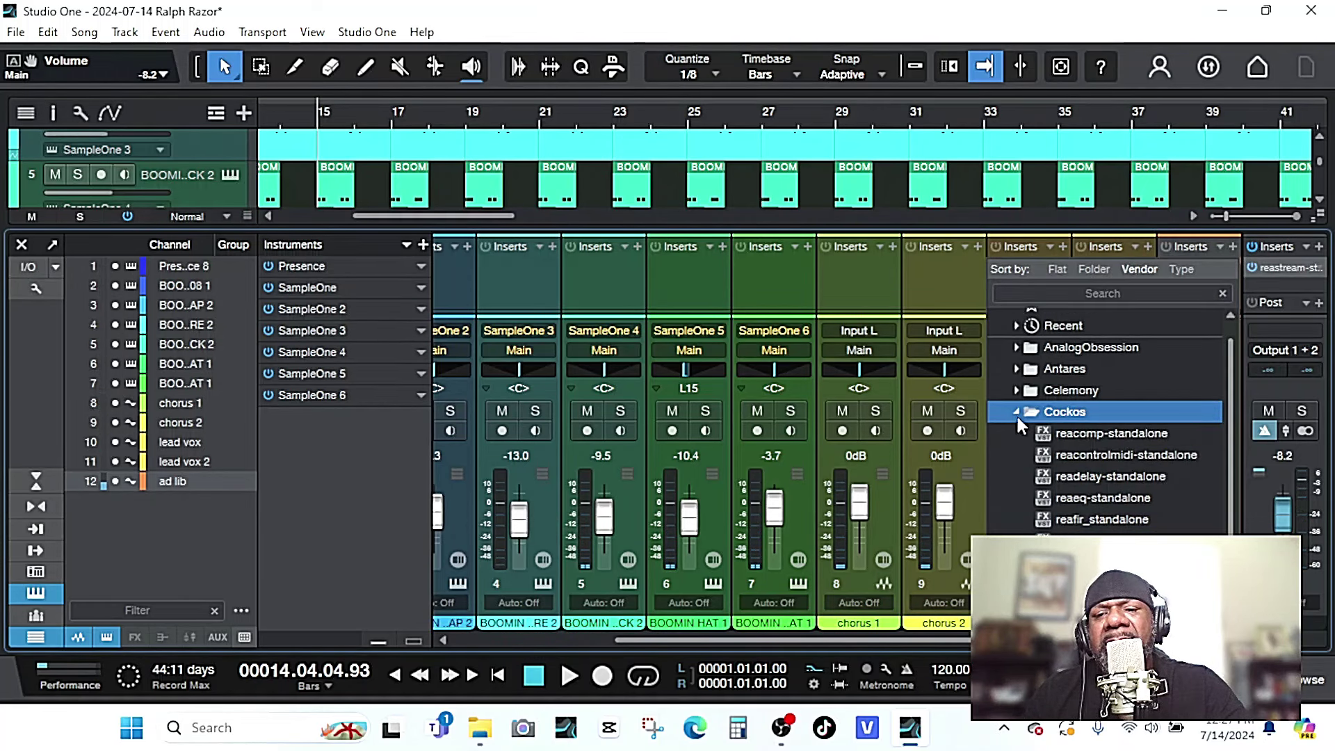
left_click(1016, 413)
left_click(1009, 452)
left_click(1009, 453)
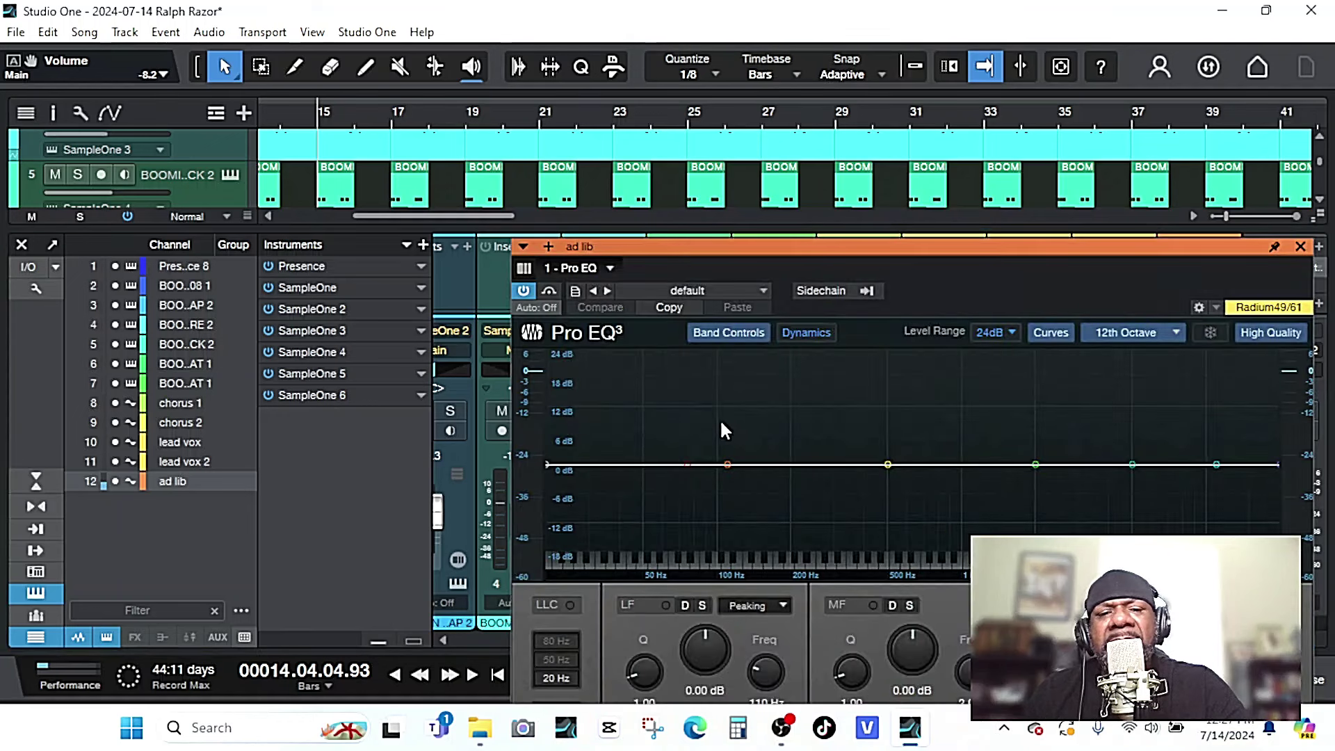
Load the Telephone preset from the Misc folder in the ad lib's Pro EQ and close the plug-in window.
left_click(741, 291)
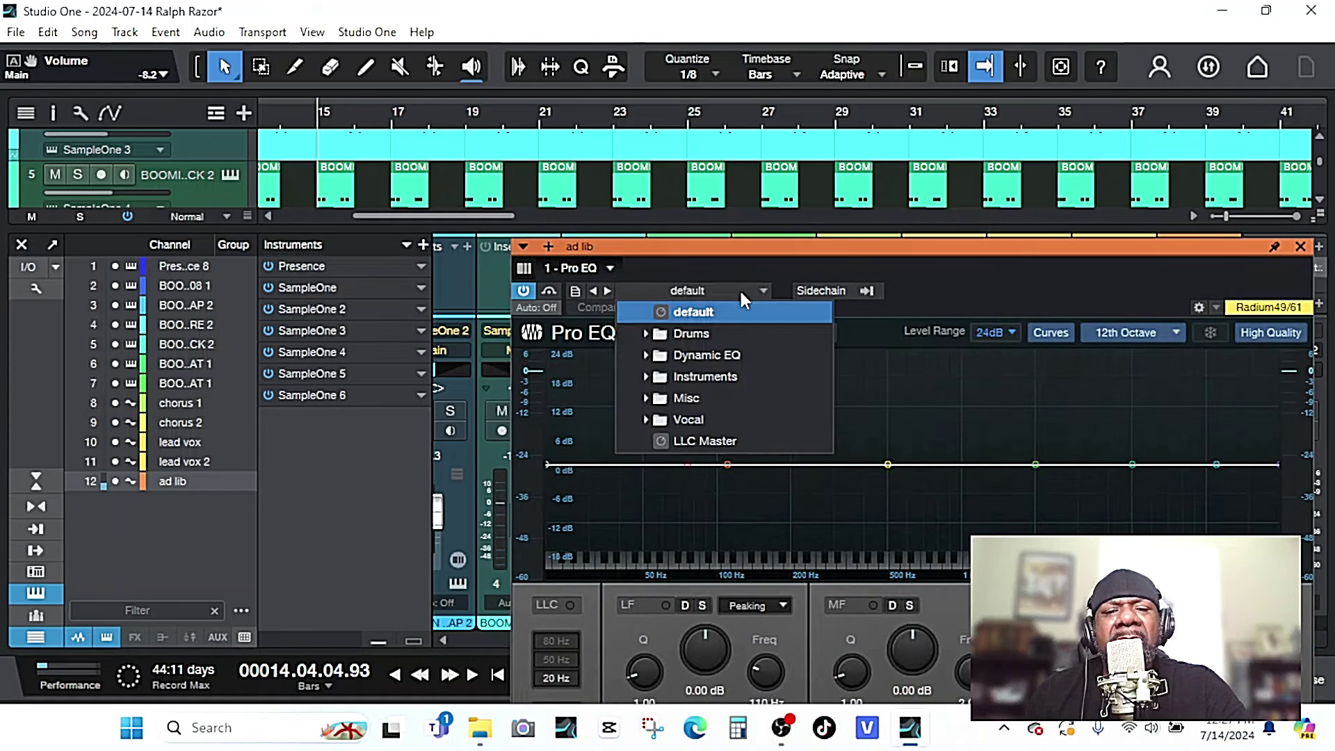
left_click(709, 399)
left_click(730, 613)
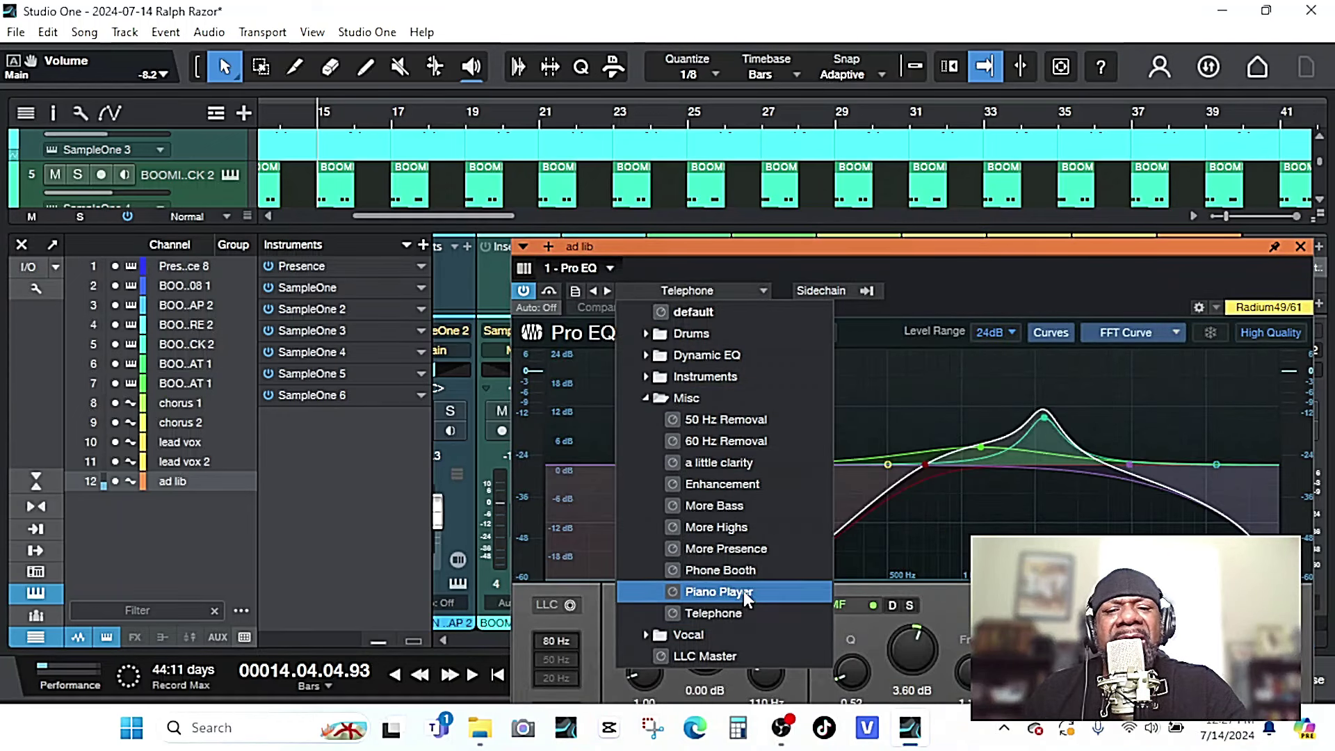
left_click(1297, 250)
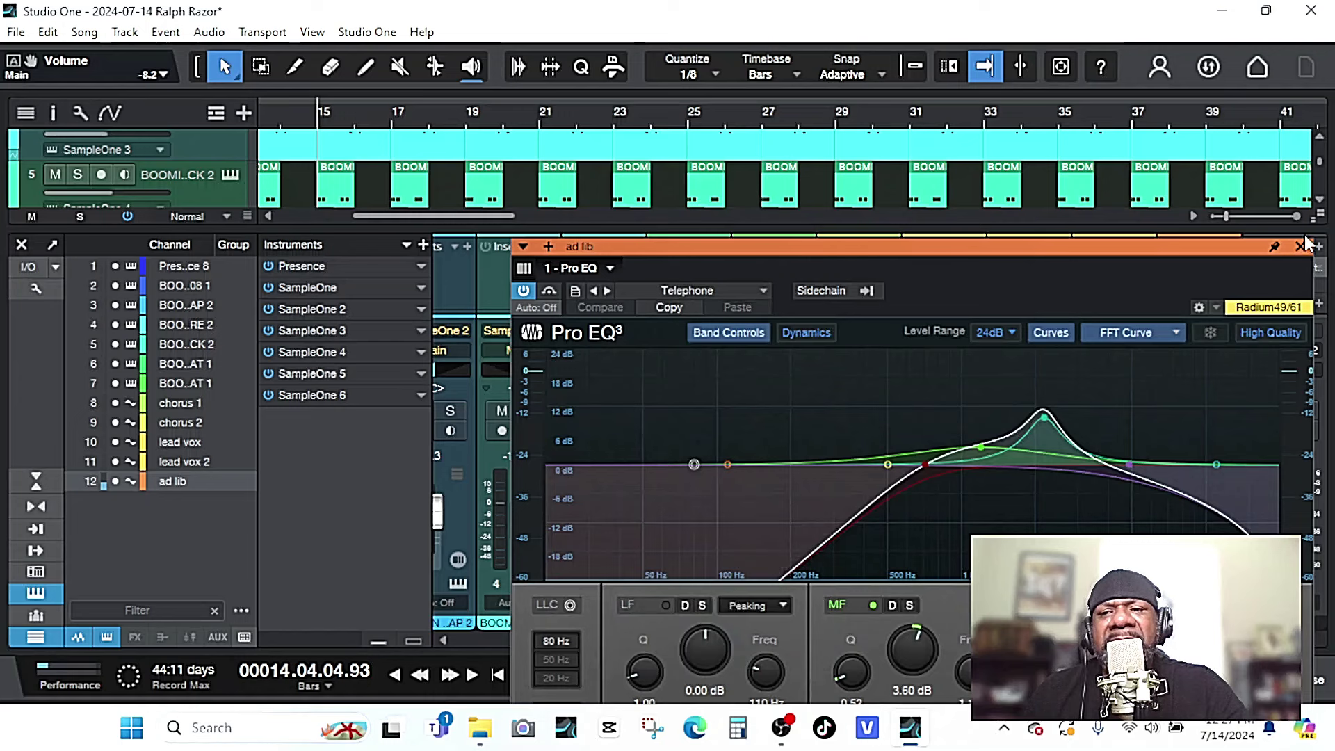
left_click_drag(866, 241, 743, 254)
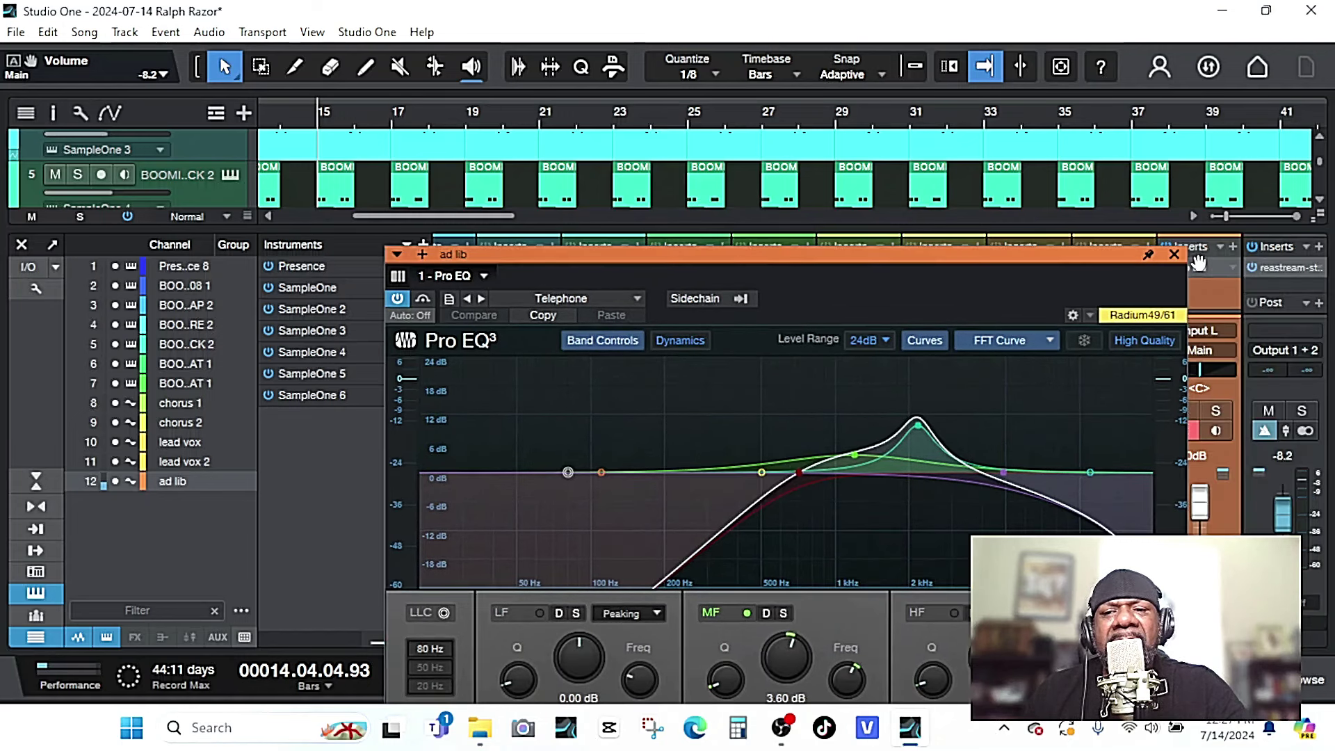
left_click(1174, 254)
Play the verse, lower the ad lib level to -4.3 dB, and audition the ad libs soloed, then within the mix.
key("space")
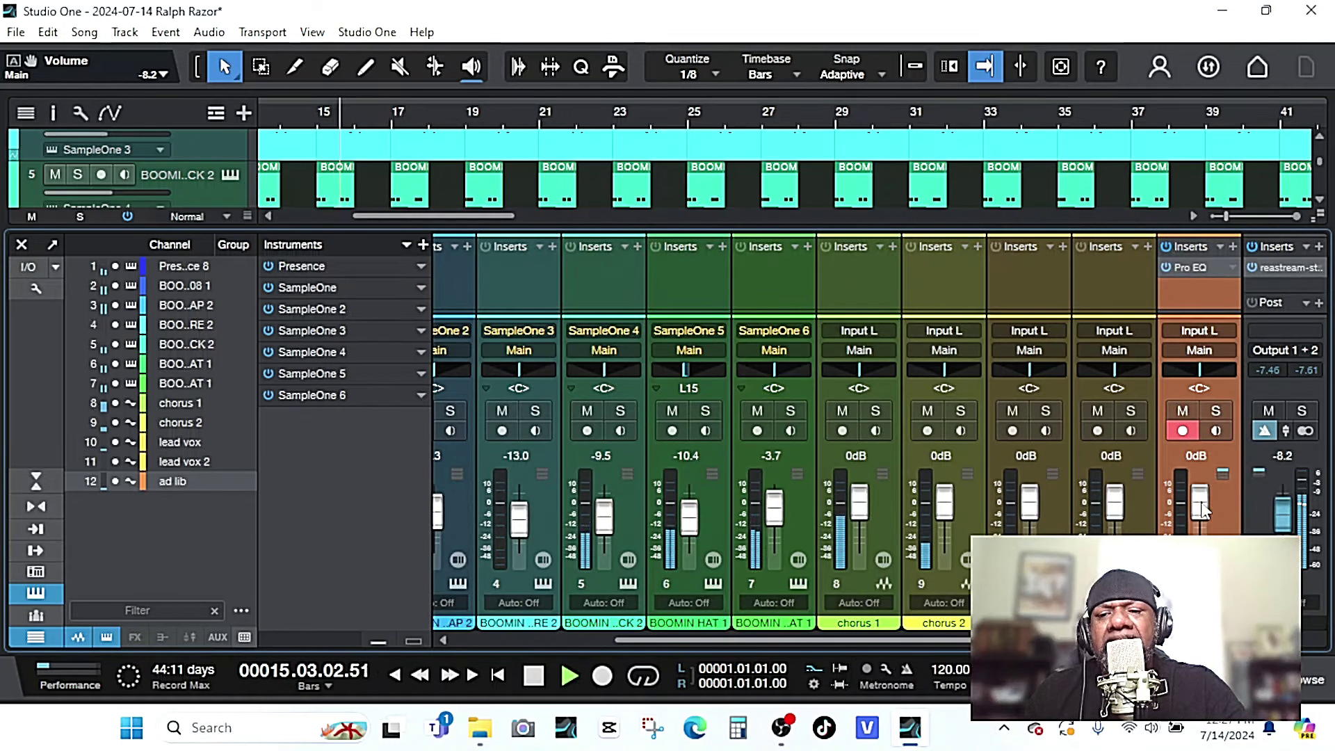
left_click_drag(1203, 510, 1205, 520)
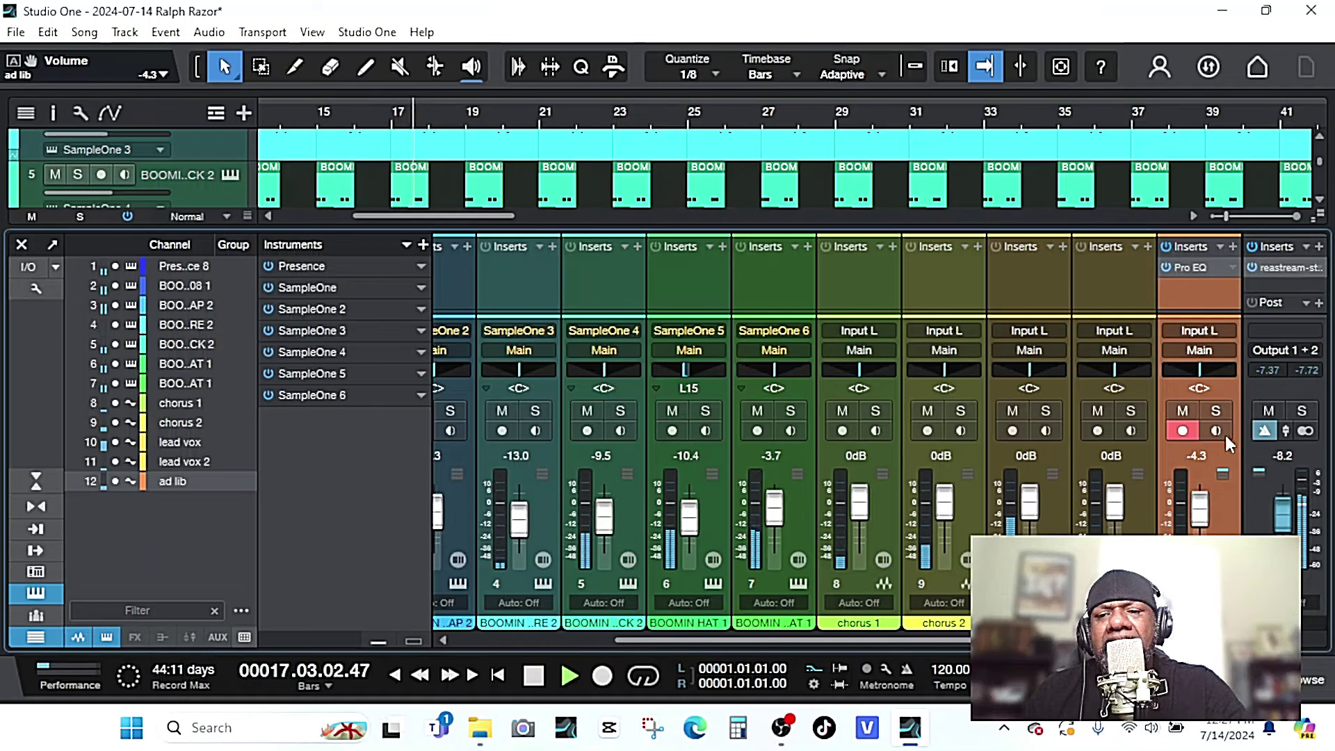
left_click(1217, 411)
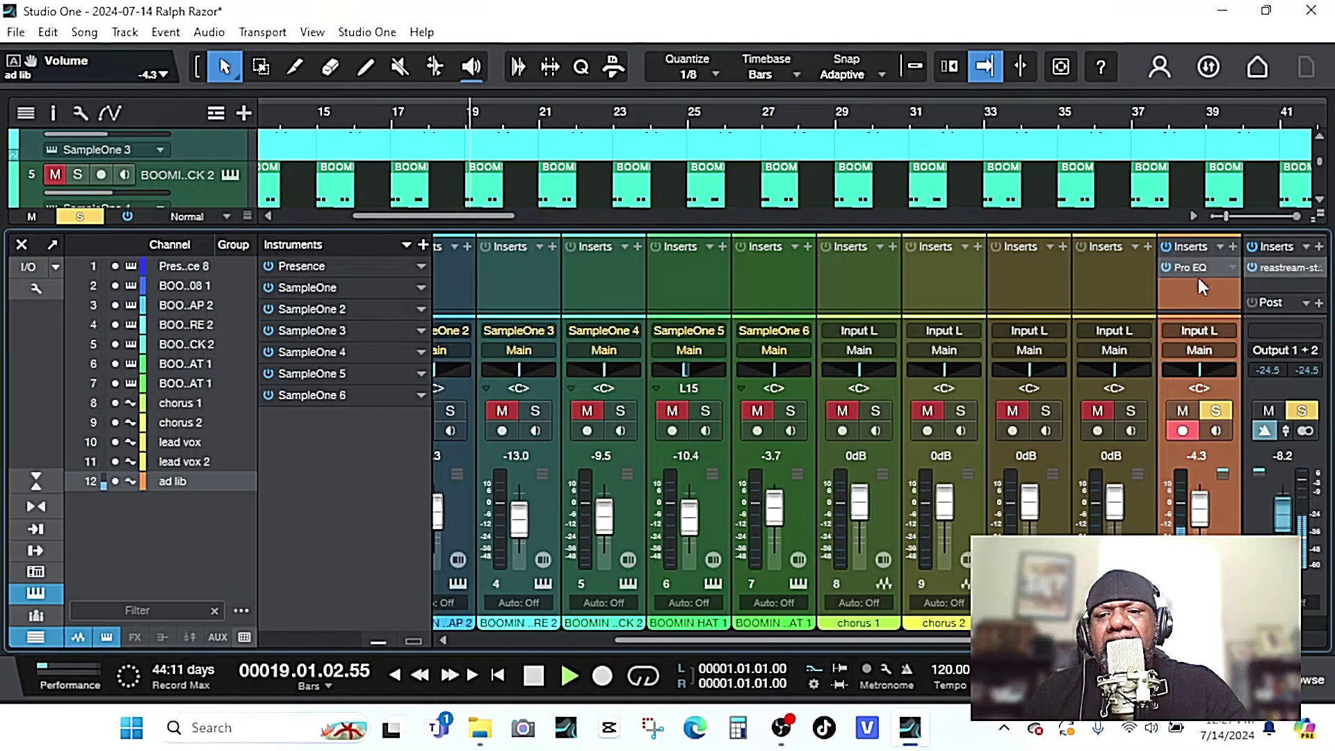
left_click(1215, 413)
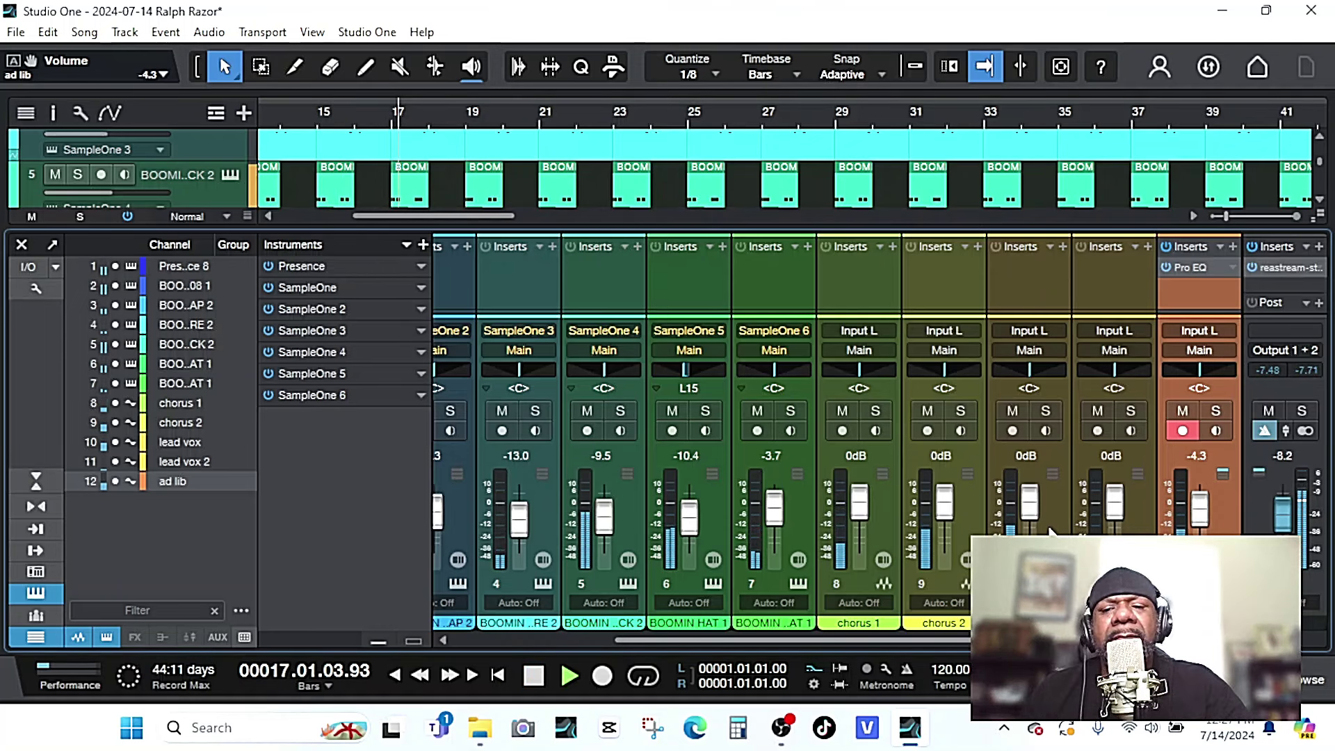
Stop playback and route the lead vox and lead vox 2 channels to a new shared bus.
key("space")
left_click(1006, 525)
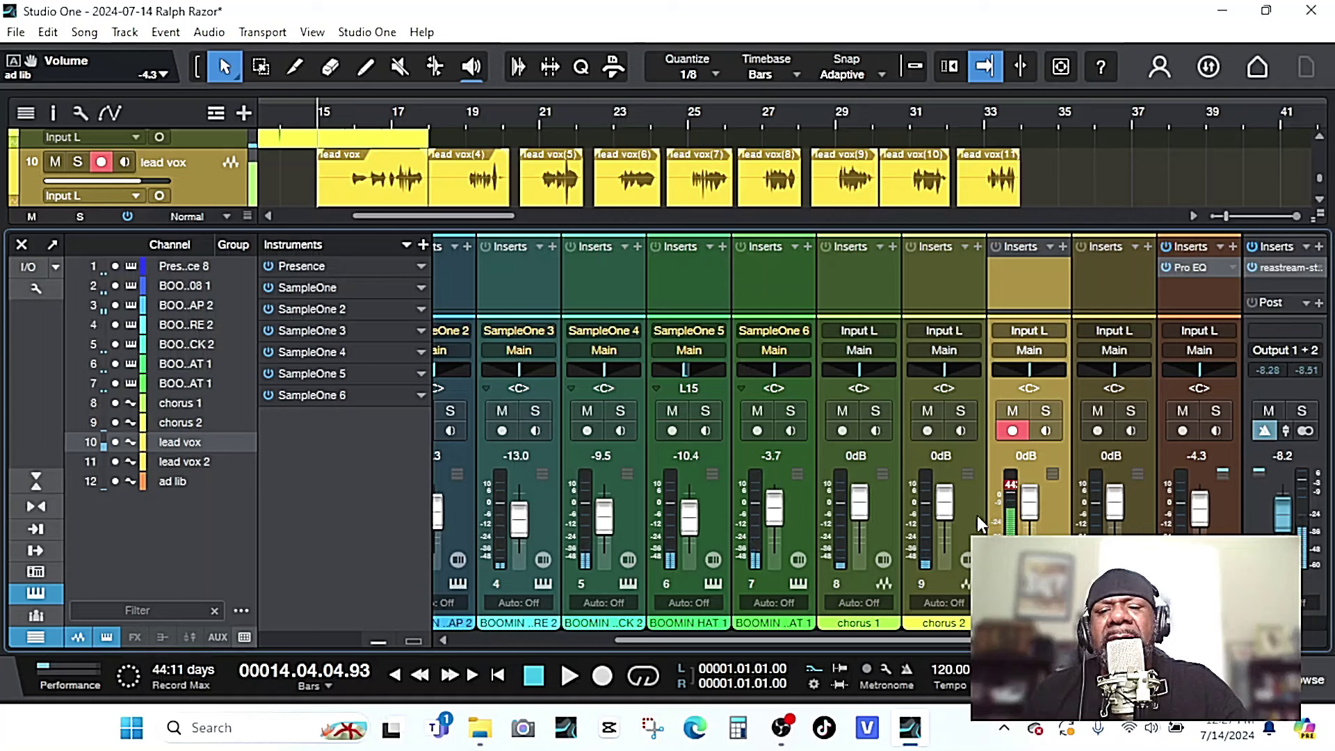
left_click(976, 527)
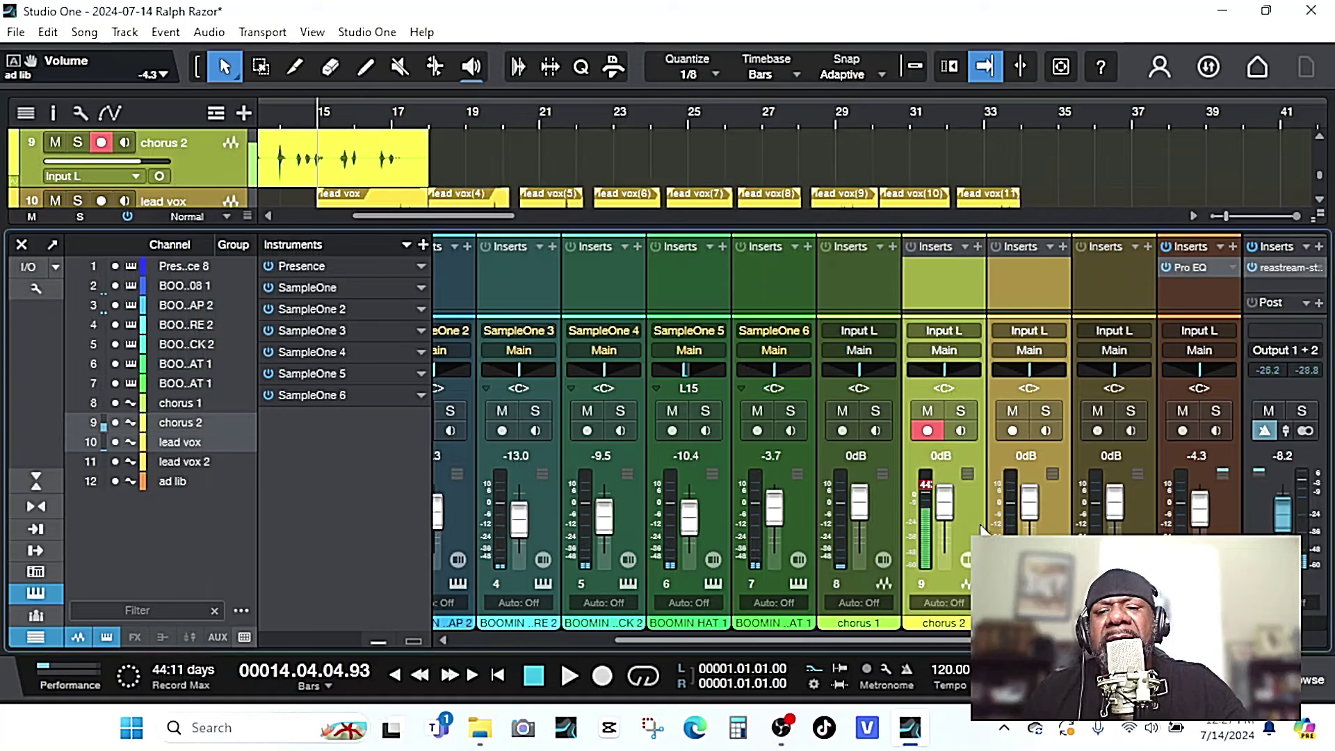
left_click(1141, 498)
left_click(1058, 501, "shift")
right_click(1057, 503)
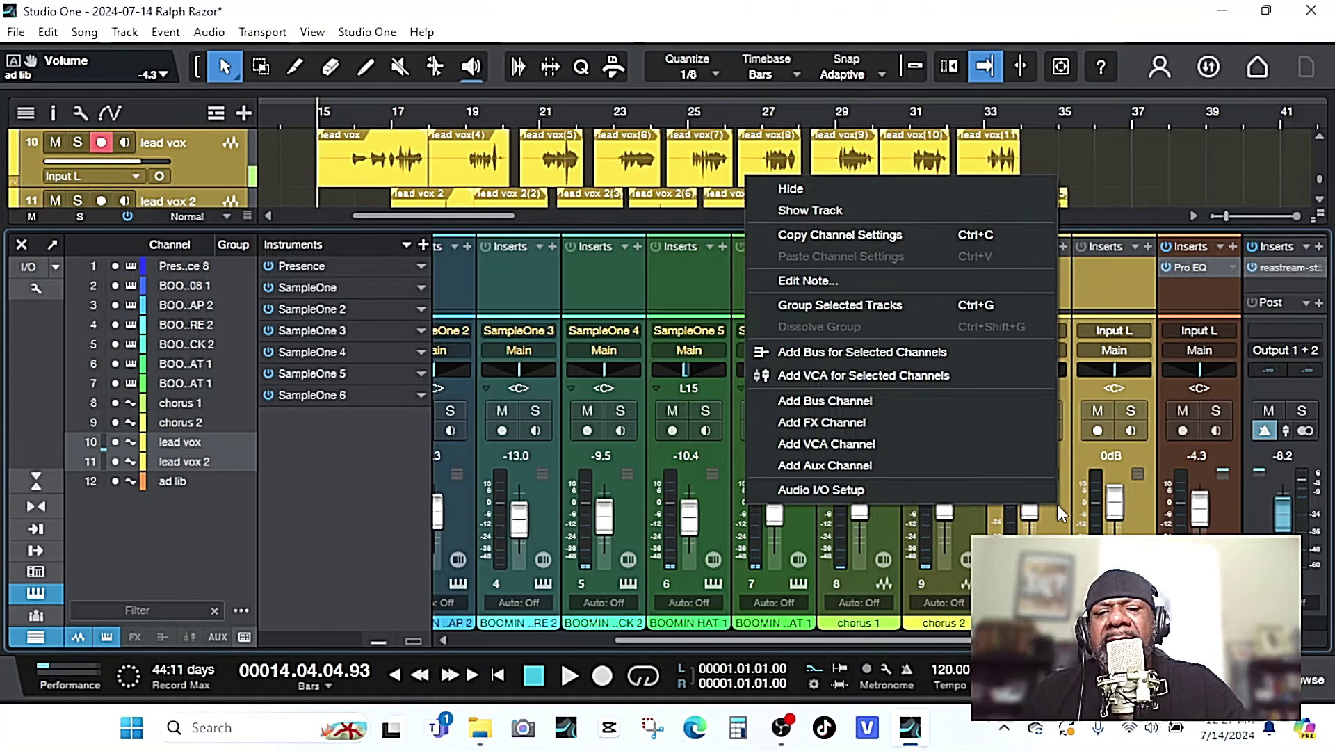
left_click(946, 352)
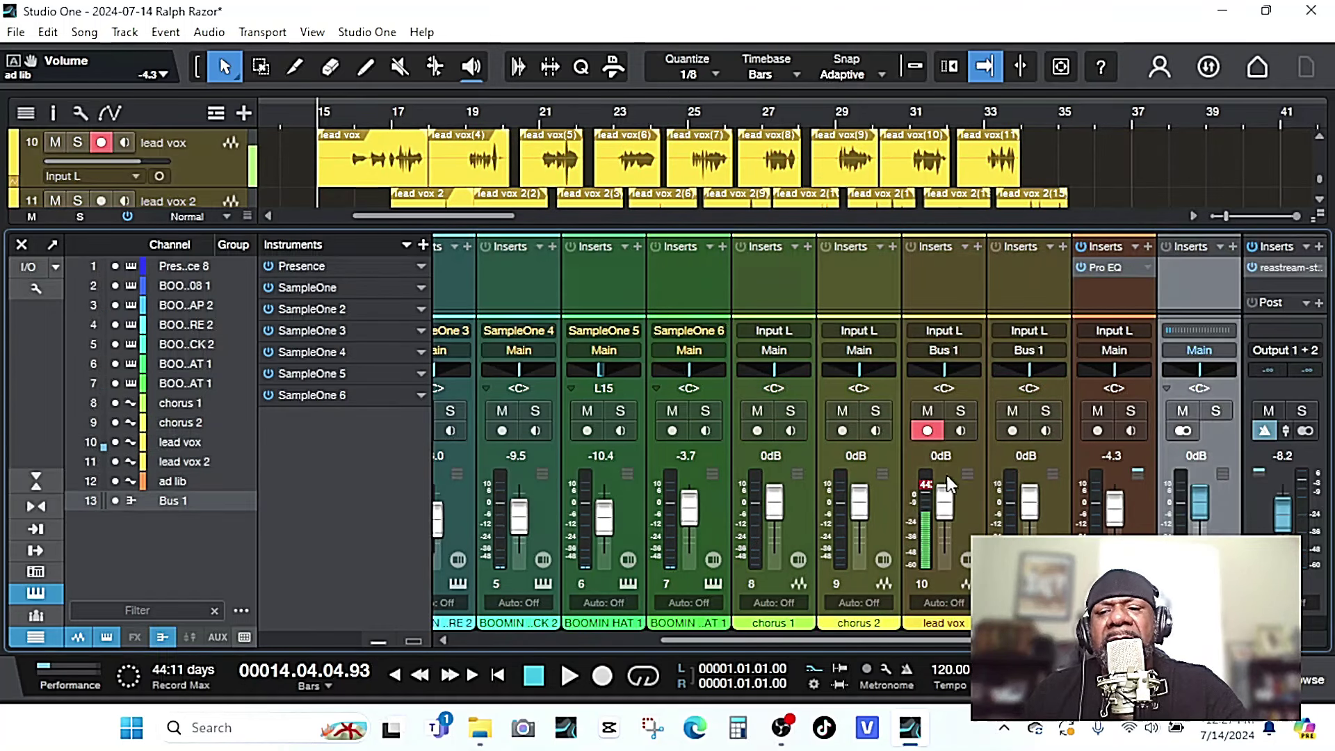
Play the lead vocal bus soloed and browse the PreSonus effects for an insert on it.
left_click(1219, 410)
left_click(1232, 248)
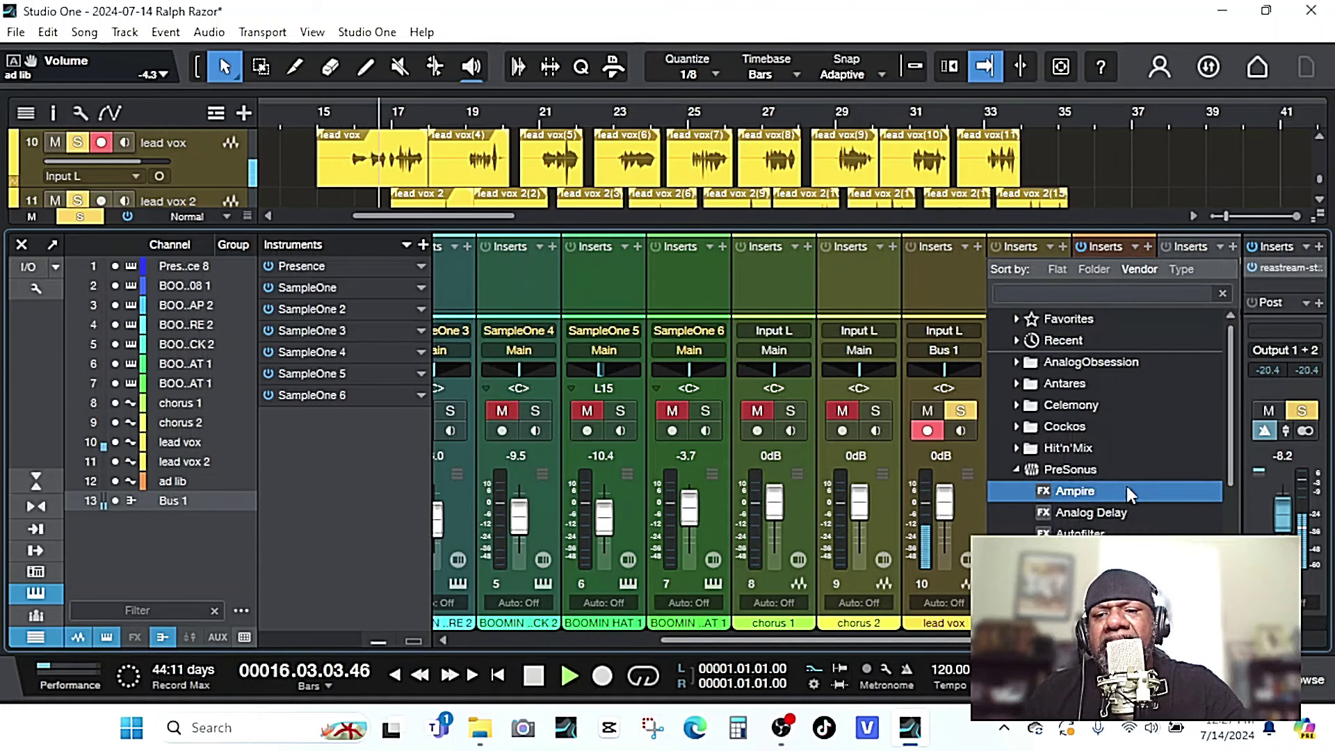
scroll(1127, 501, "down", 3)
scroll(1112, 514, "down", 5)
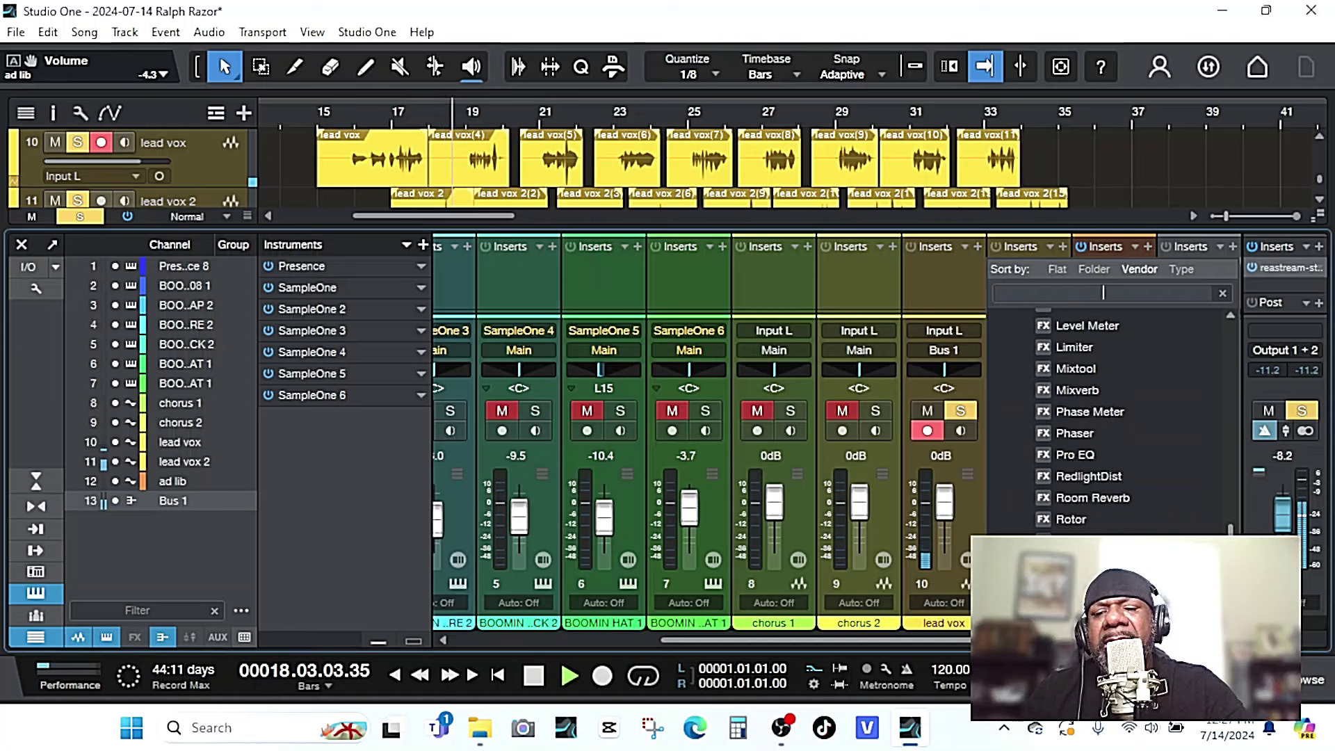
Insert the REQ 6 Mono equalizer on Bus 1 and reposition its plugin window to expose the band controls.
scroll(1112, 522, "down", 8)
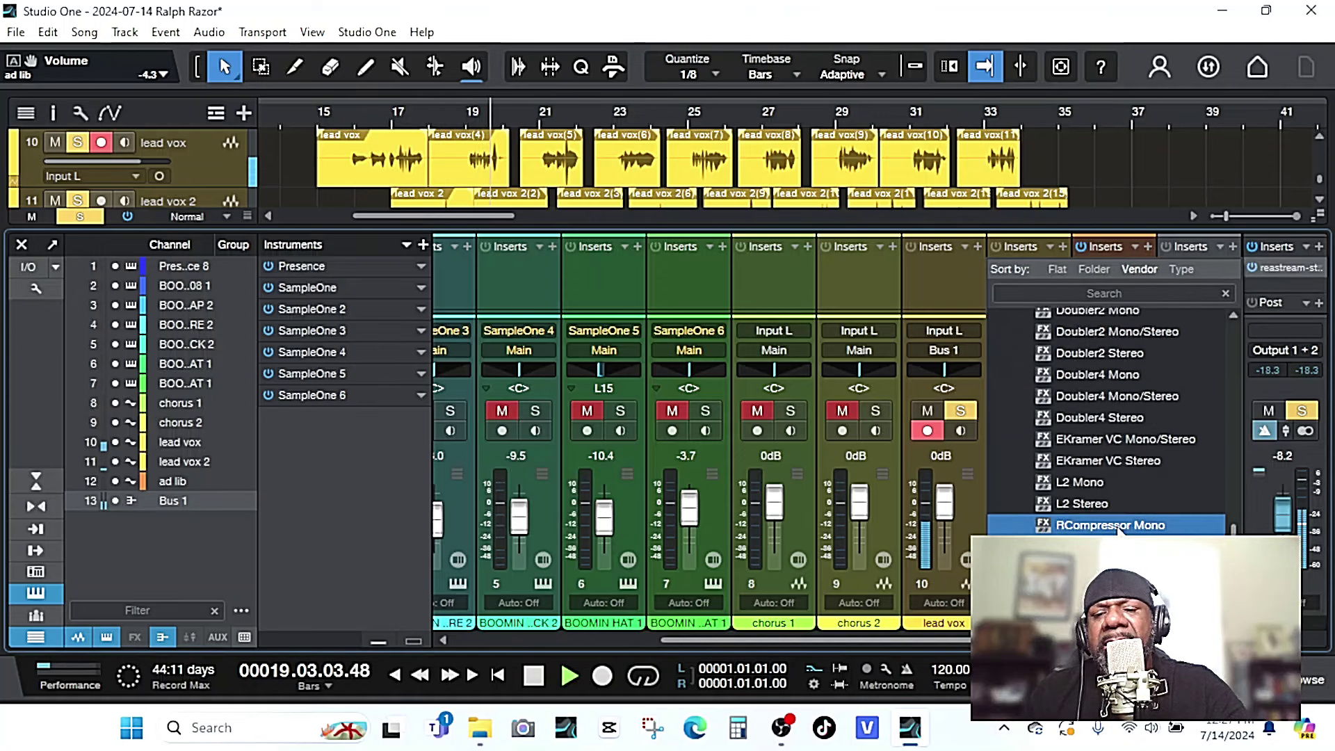
scroll(1117, 530, "down", 4)
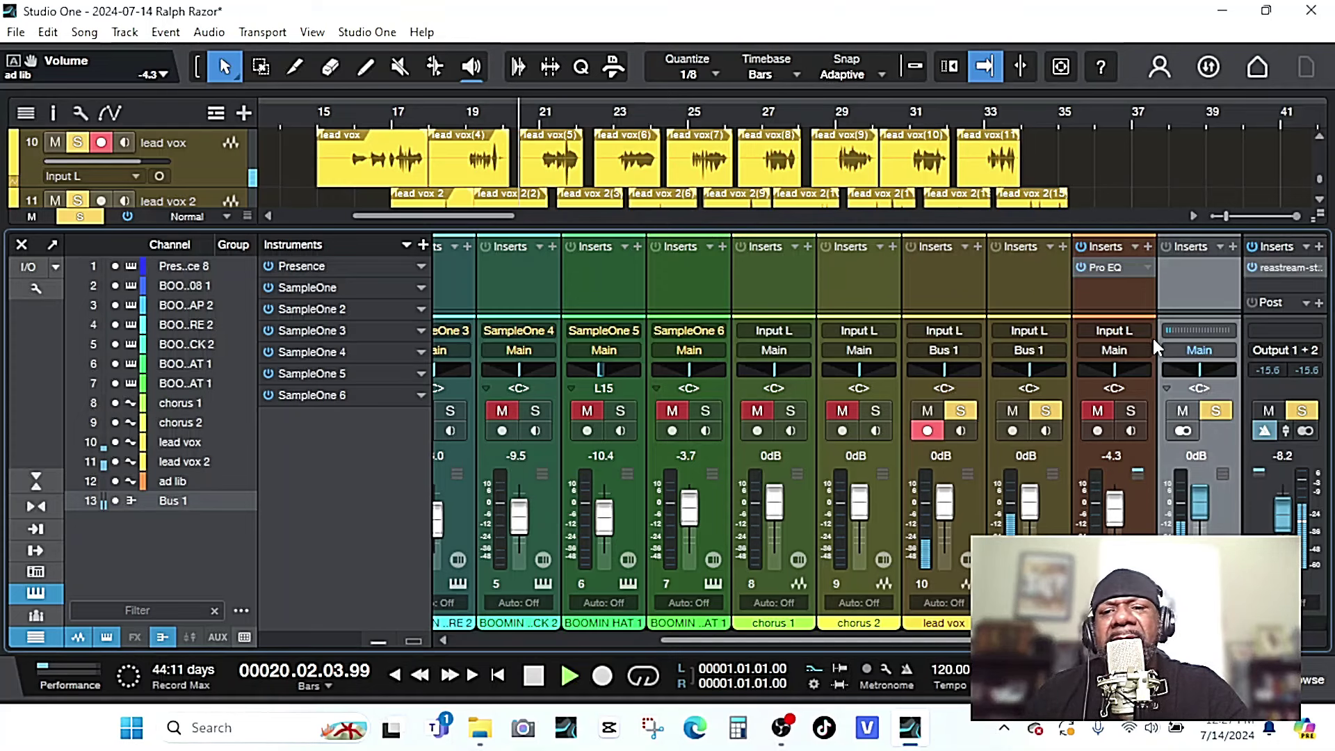
left_click_drag(1229, 299, 1211, 299)
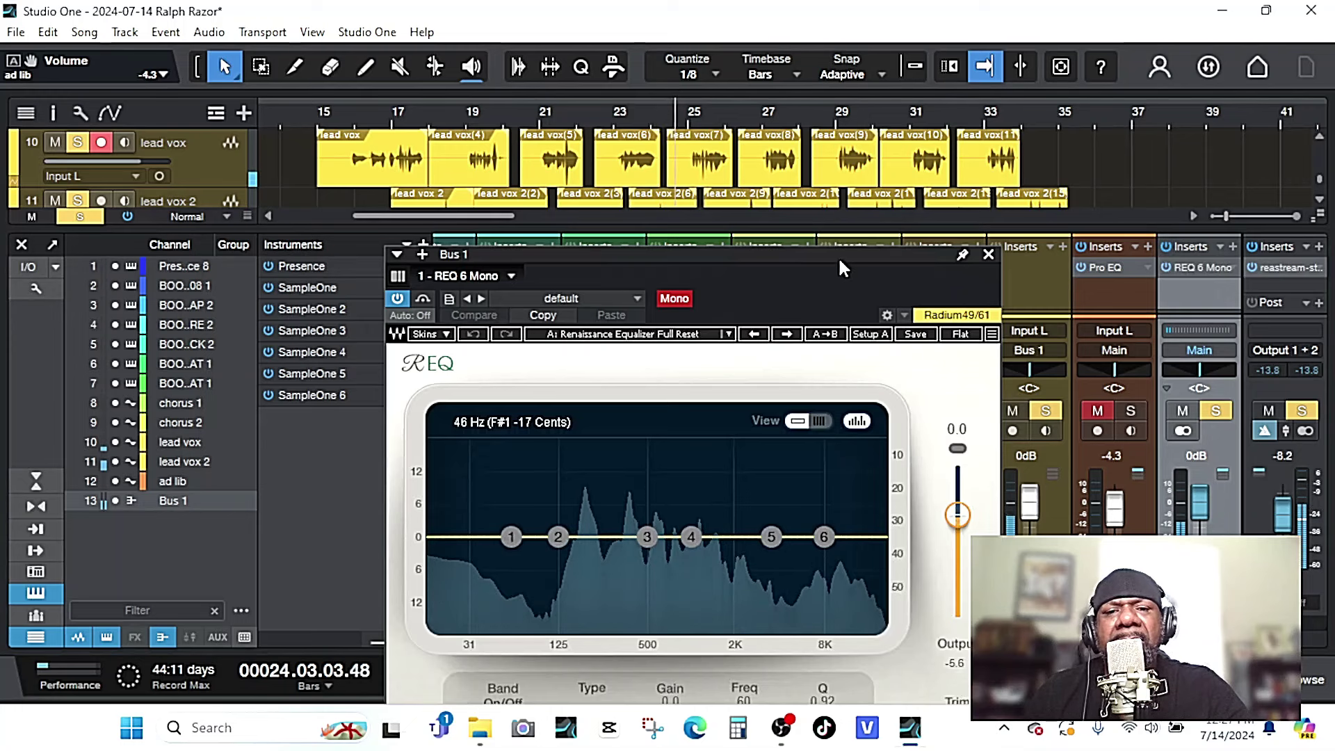
left_click_drag(848, 201, 851, 171)
Roll off the lows with REQ band 1, set band 3 to -2.4 dB and band 4 to -3.1 dB, and boost bands 5 and 6.
left_click_drag(520, 449, 553, 515)
left_click_drag(567, 450, 645, 462)
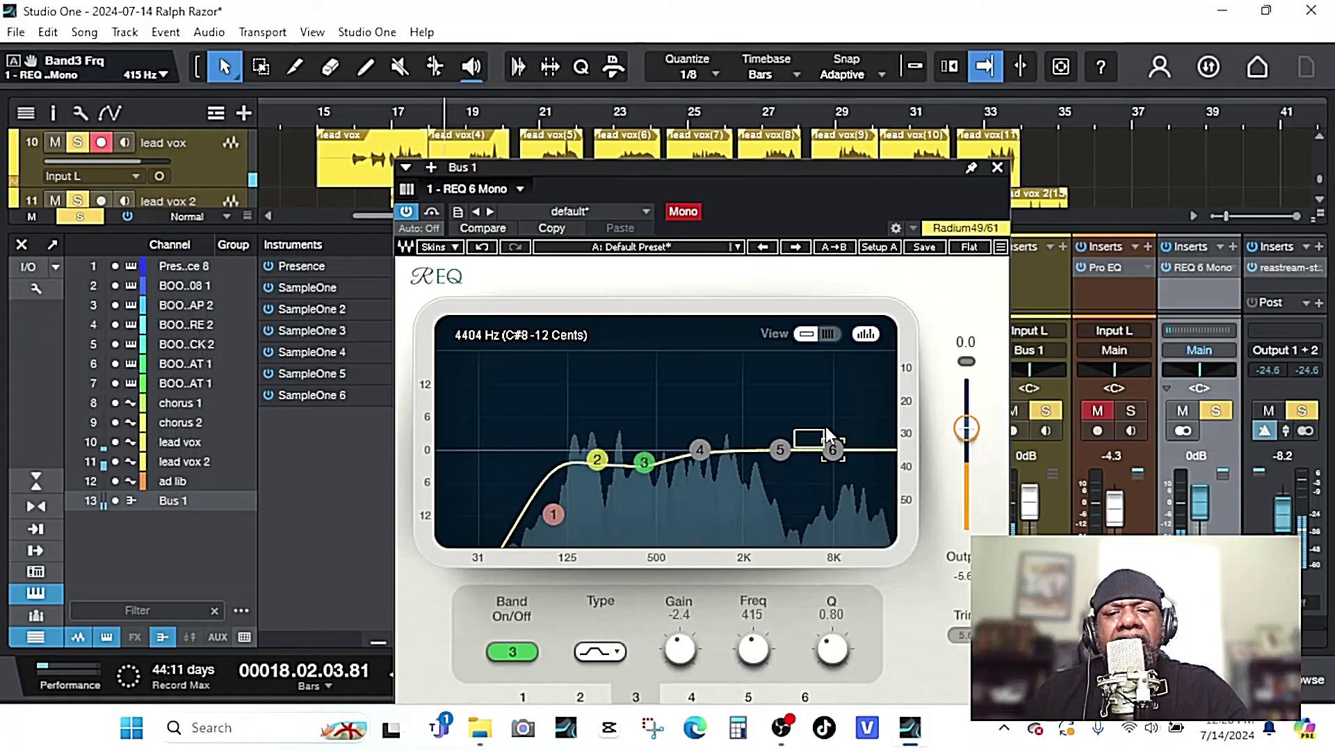
left_click_drag(780, 449, 856, 437)
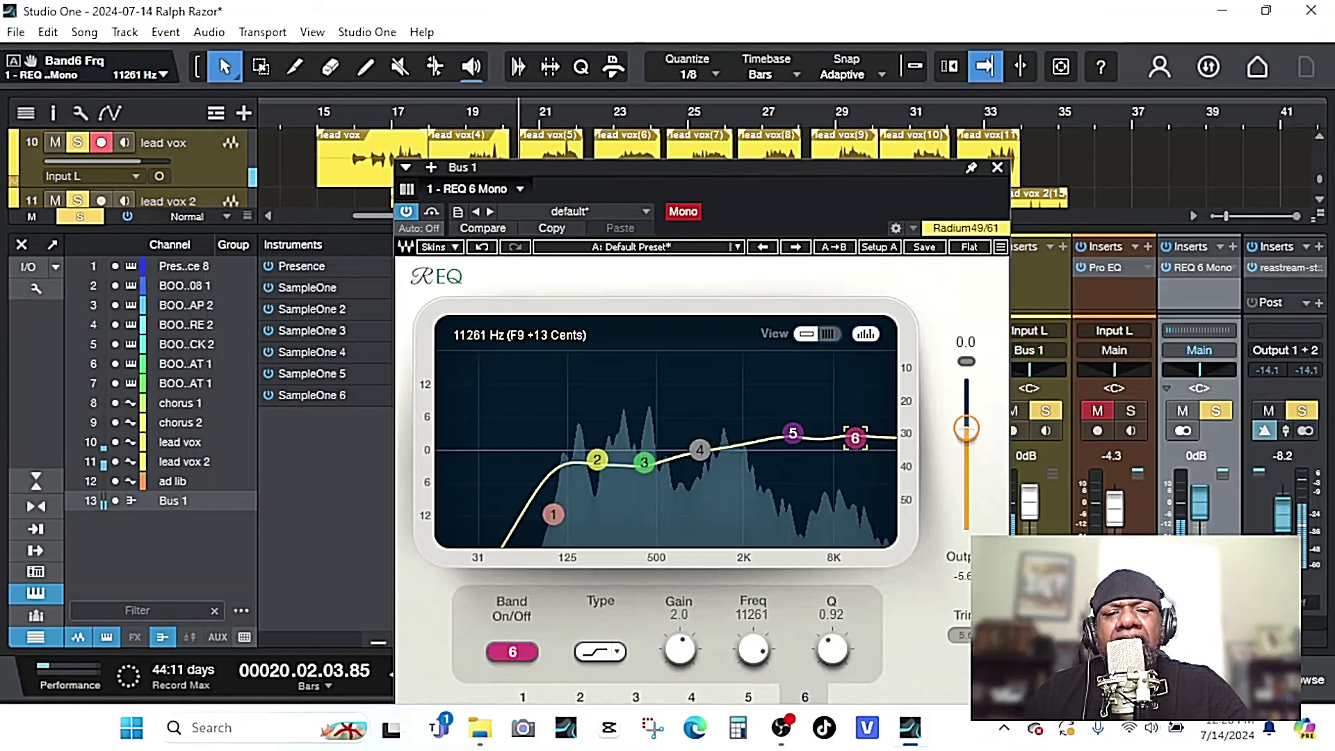
left_click_drag(696, 455, 699, 469)
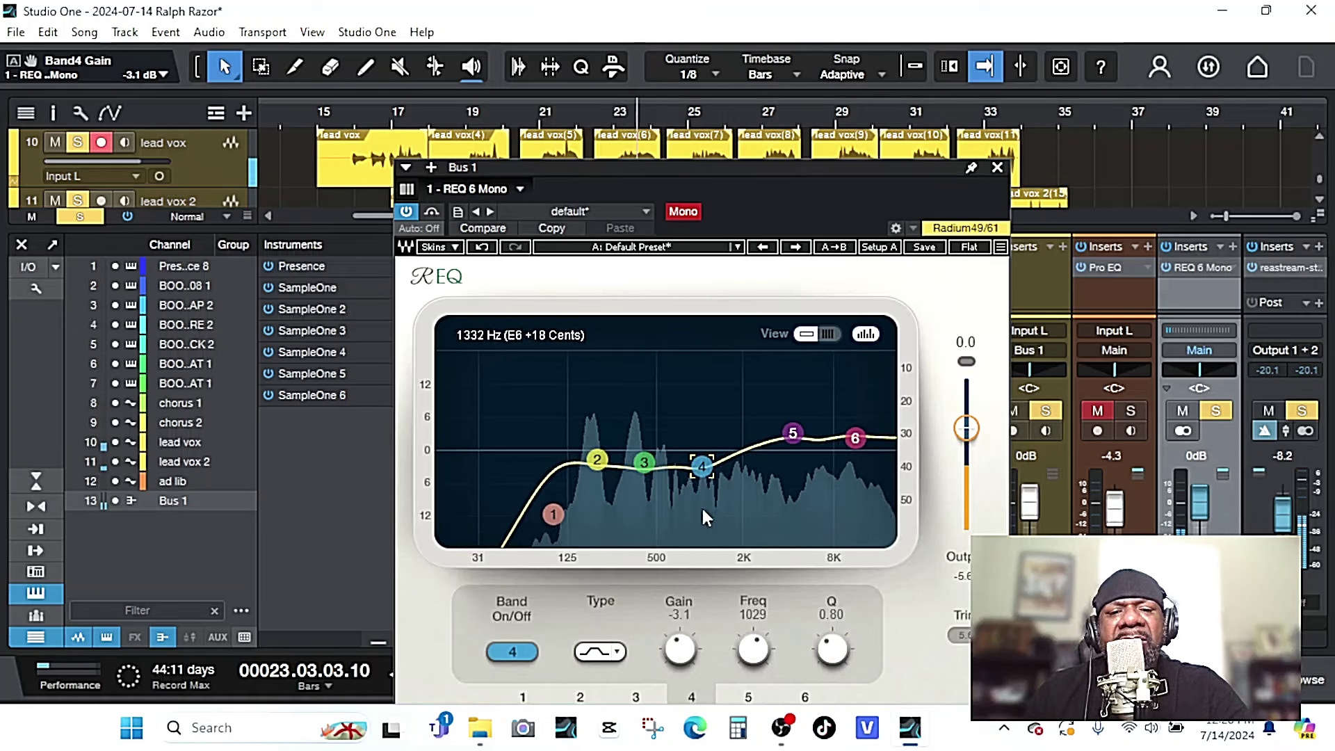
left_click(997, 167)
Insert the RVox Mono compressor on Bus 1 after the REQ 6 Mono equalizer.
left_click(1233, 247)
scroll(1116, 496, "down", 10)
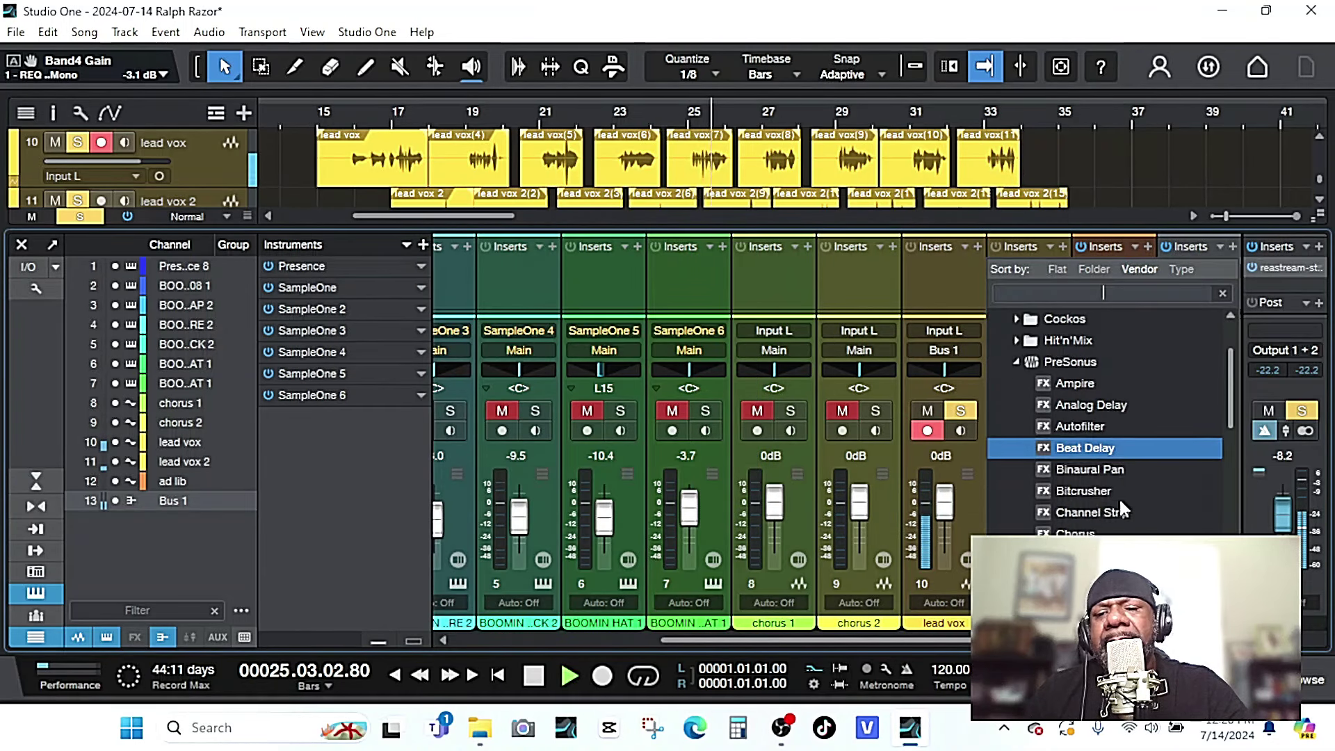
scroll(1106, 498, "down", 15)
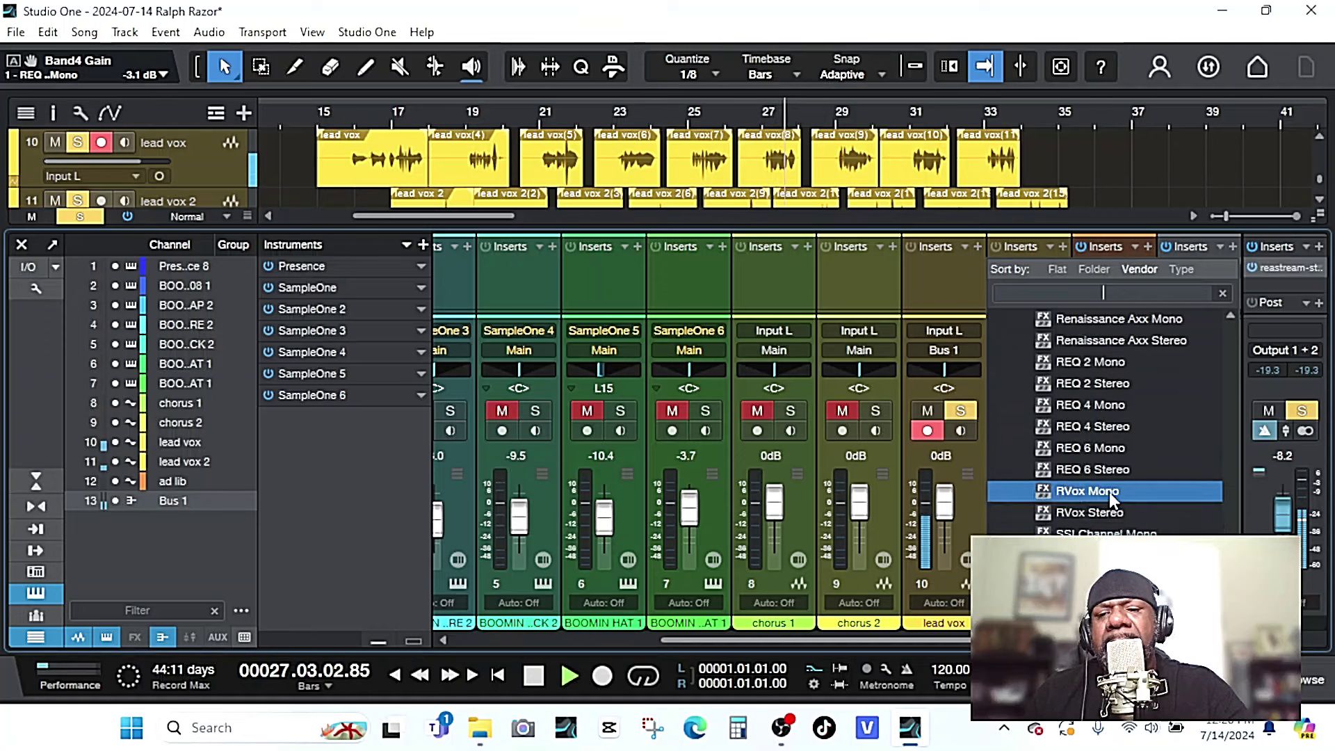
left_click(1095, 491)
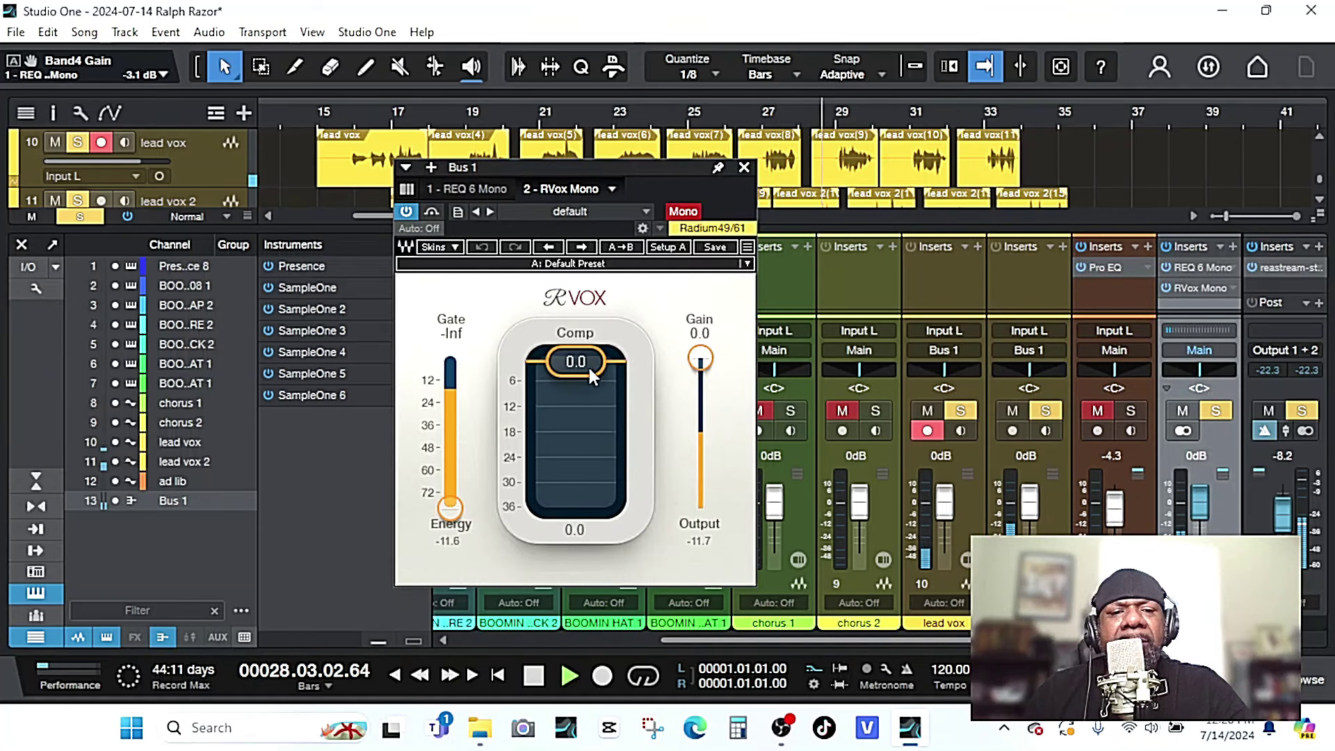
Set RVox compression to -7.8 dB and its gate to -41.0 dB, and take Bus 1 out of solo.
mouse_move(590, 376)
left_mouse_down()
mouse_move(590, 399)
mouse_move(576, 392)
left_mouse_up()
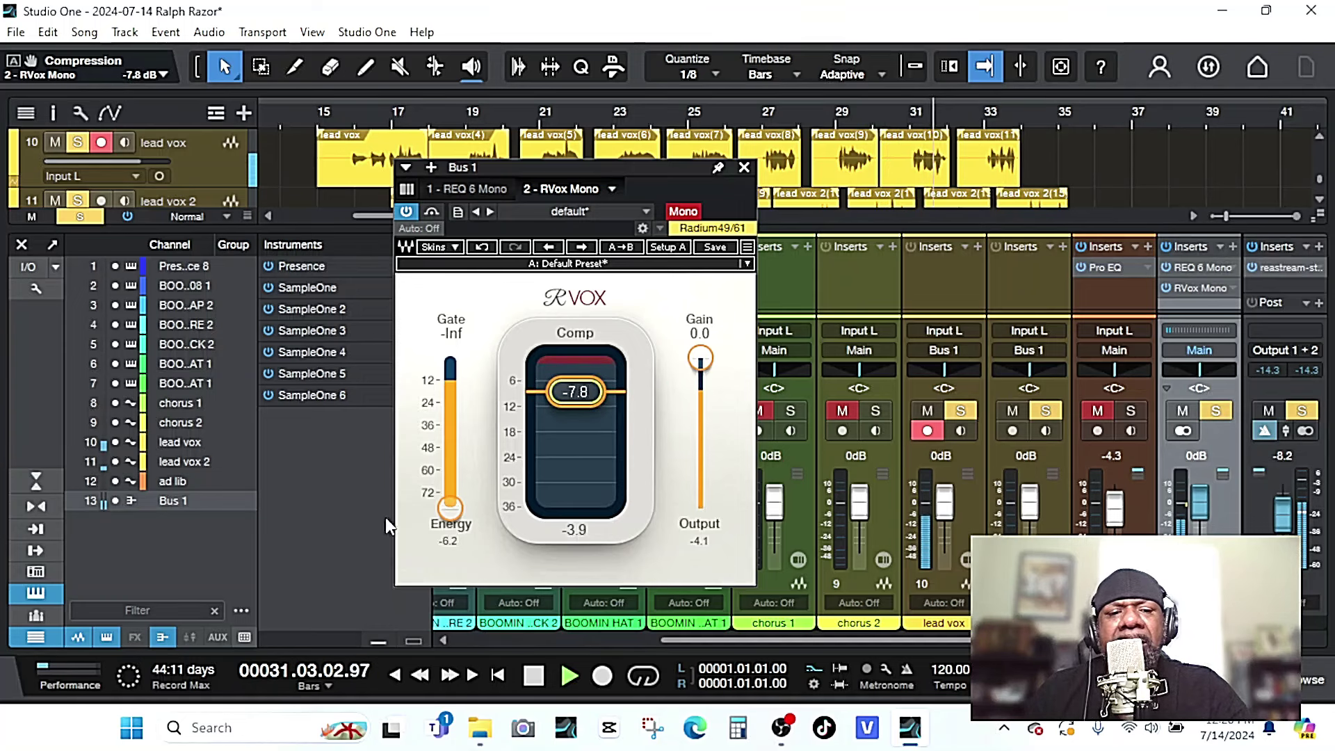
left_click_drag(452, 515, 450, 434)
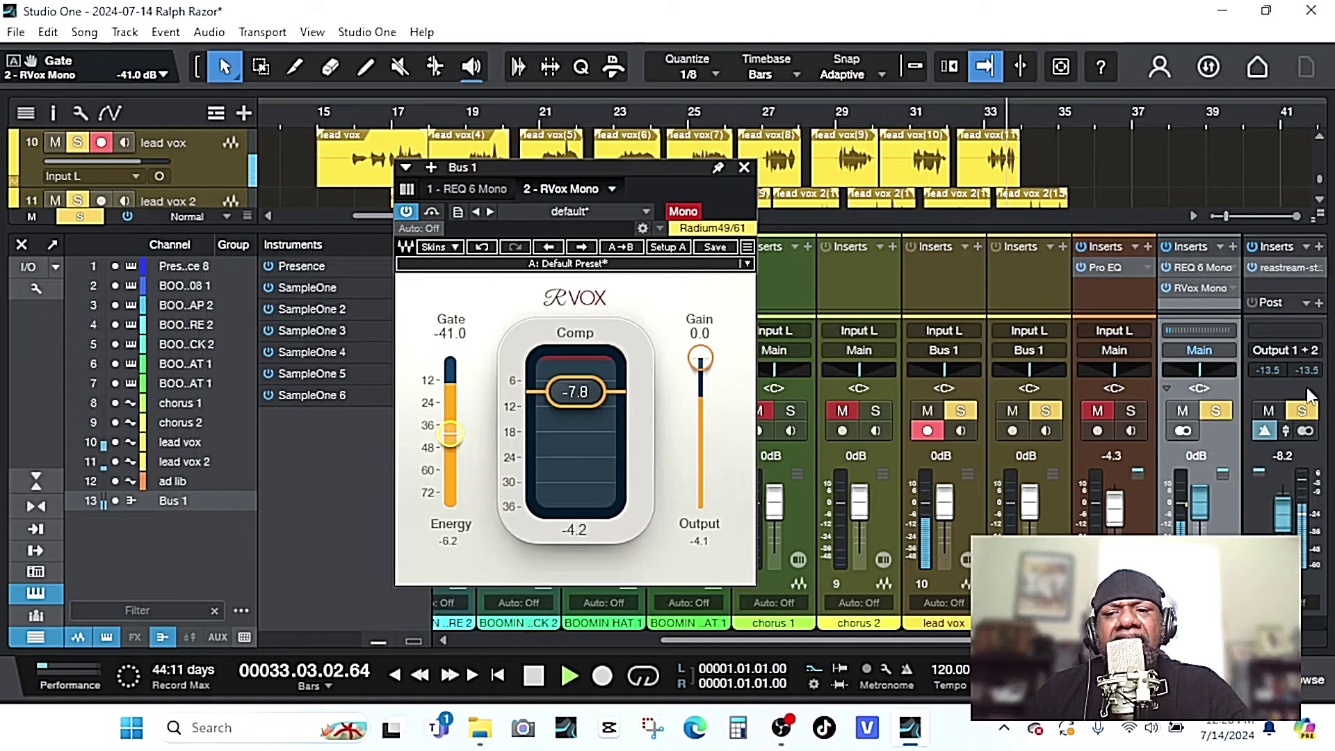
left_click(1218, 412)
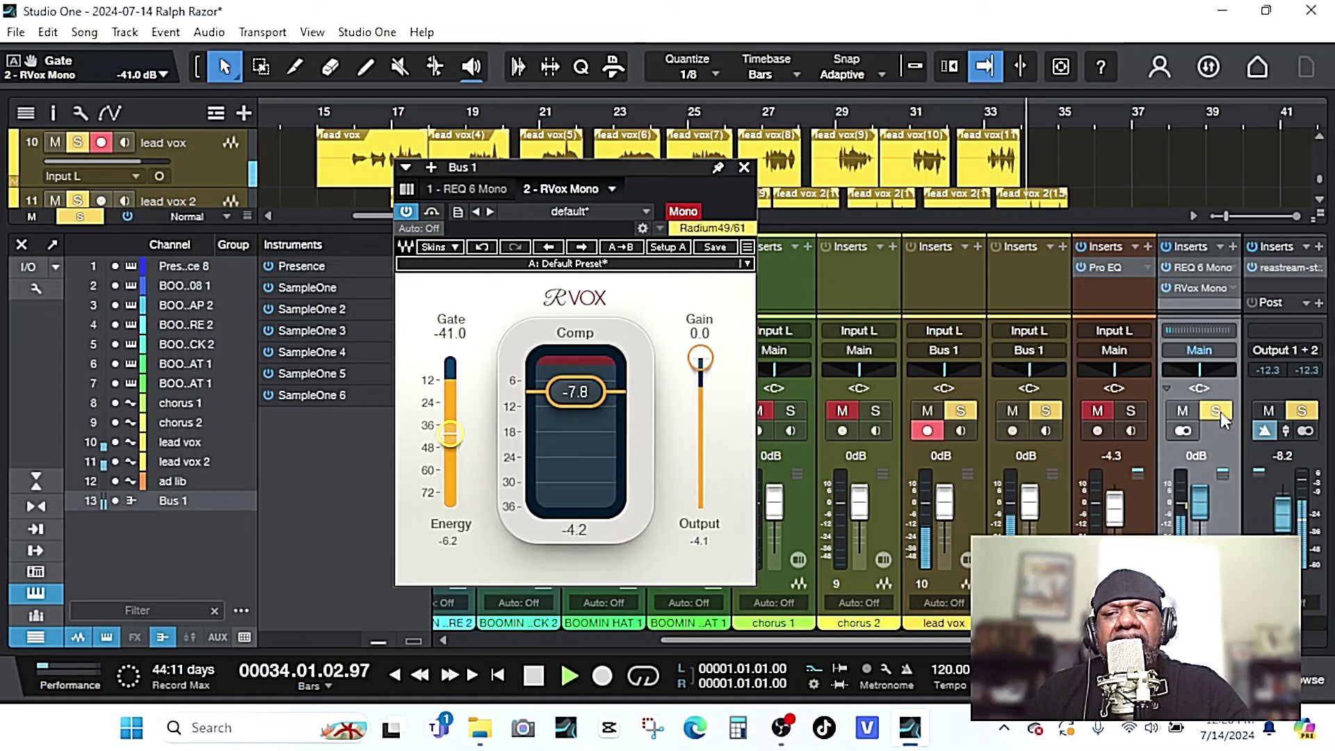
left_click(744, 167)
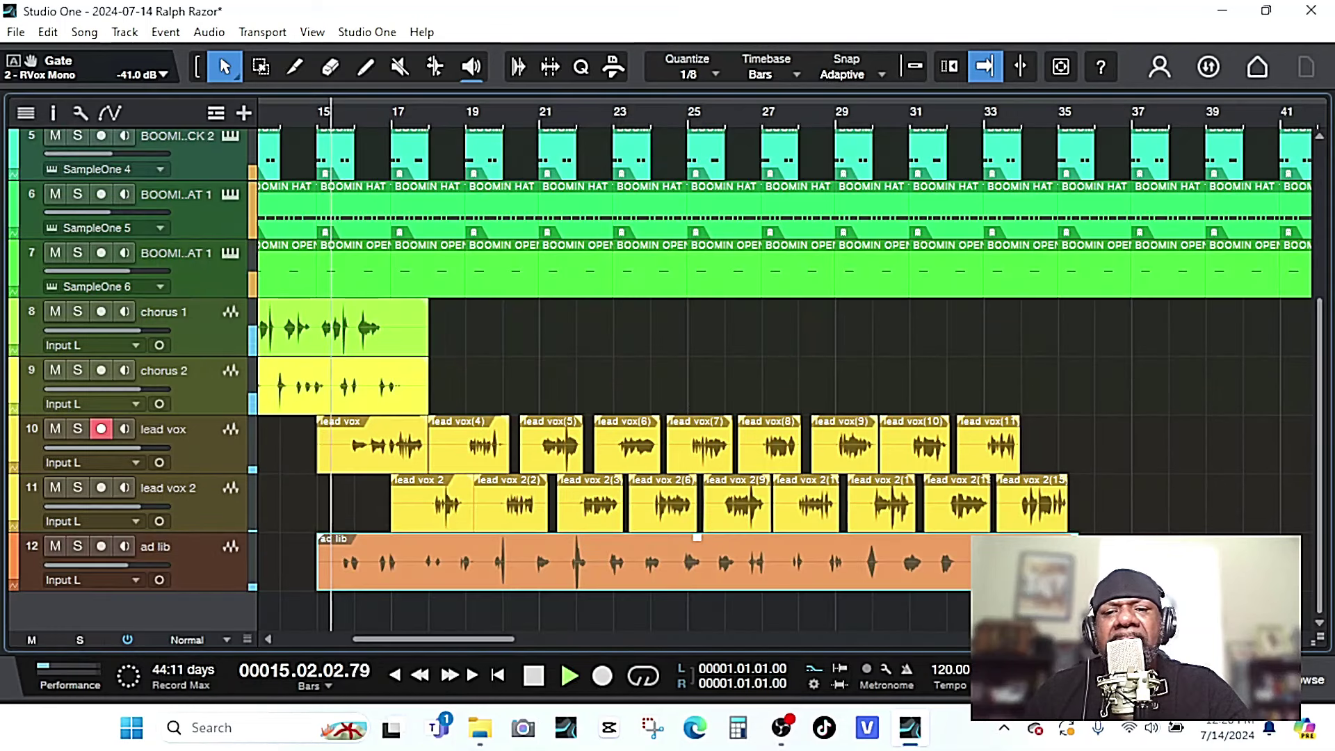
Hide the mixer and duplicate the chorus 1 and chorus 2 clips, placing the copies at bar 34 after the lead vocals.
key("F3")
key("w")
key("w")
key("w")
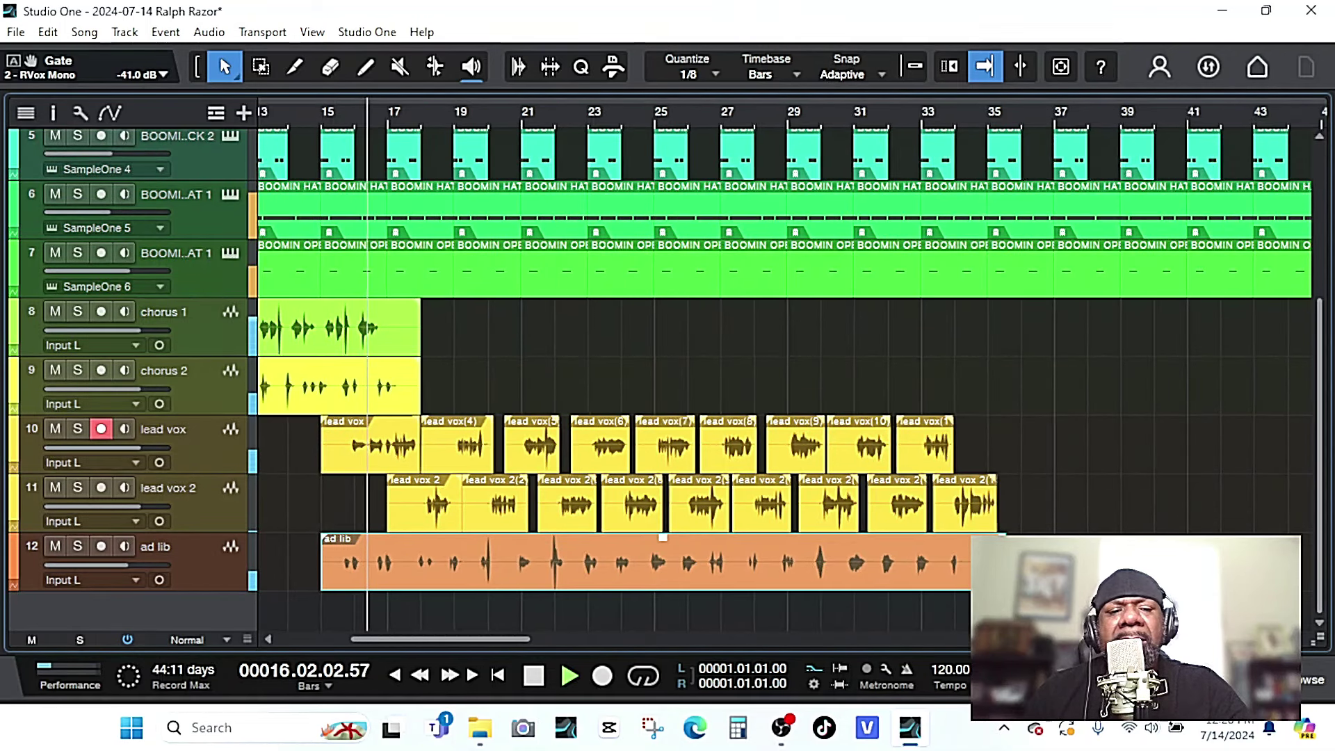
key("w")
key("w")
left_click_drag(431, 306, 310, 366)
key("d")
left_click_drag(426, 331, 633, 323)
Turn on snapping and play the duplicated chorus from bar 34.
left_click(917, 61)
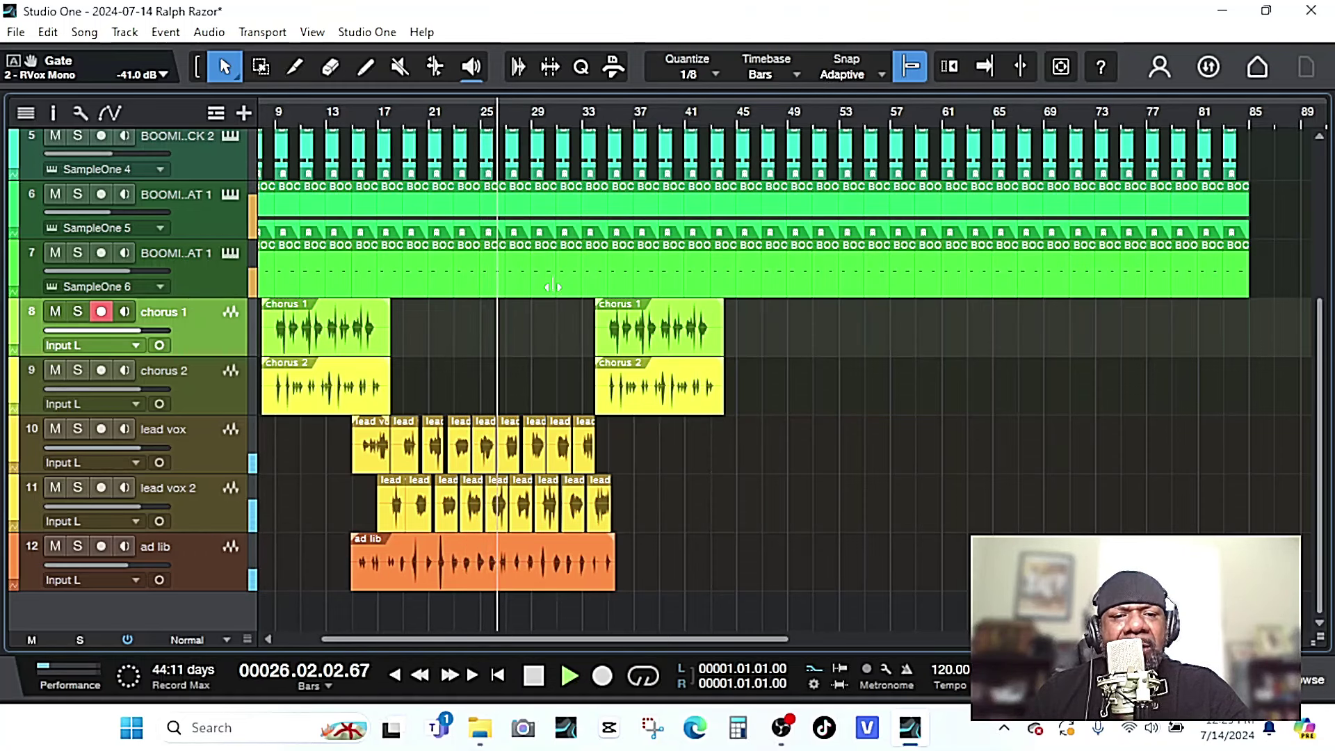
left_click(593, 121)
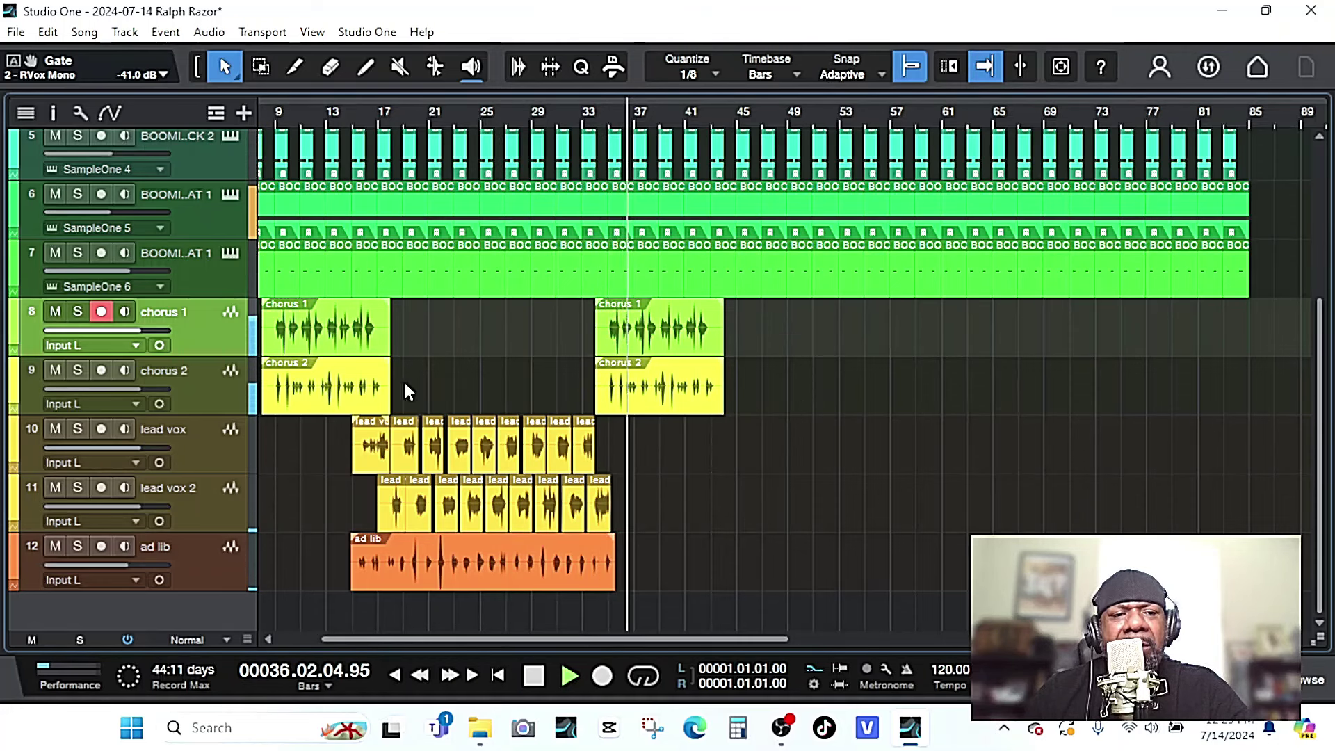
key("space")
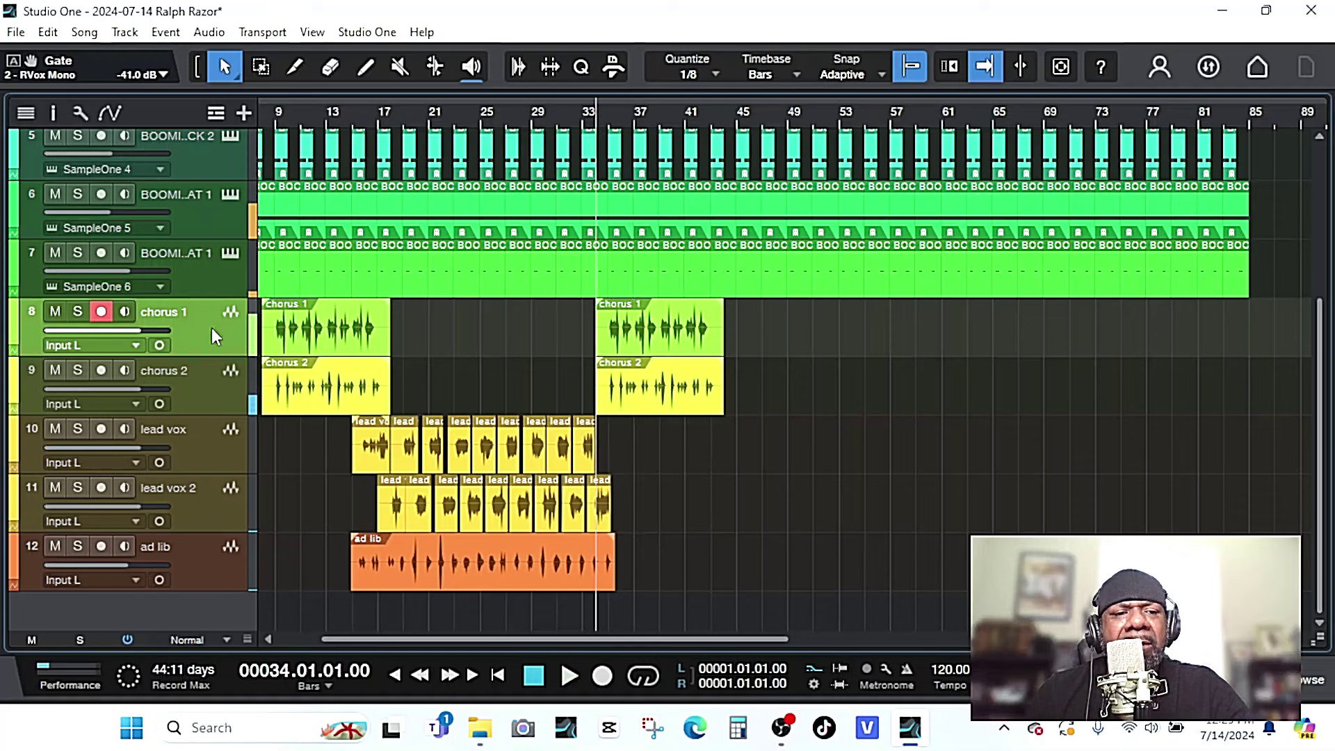
Reopen the mixer and copy REQ 6 Mono and RVox Mono from Bus 1 to the chorus 1 channel.
key("F3")
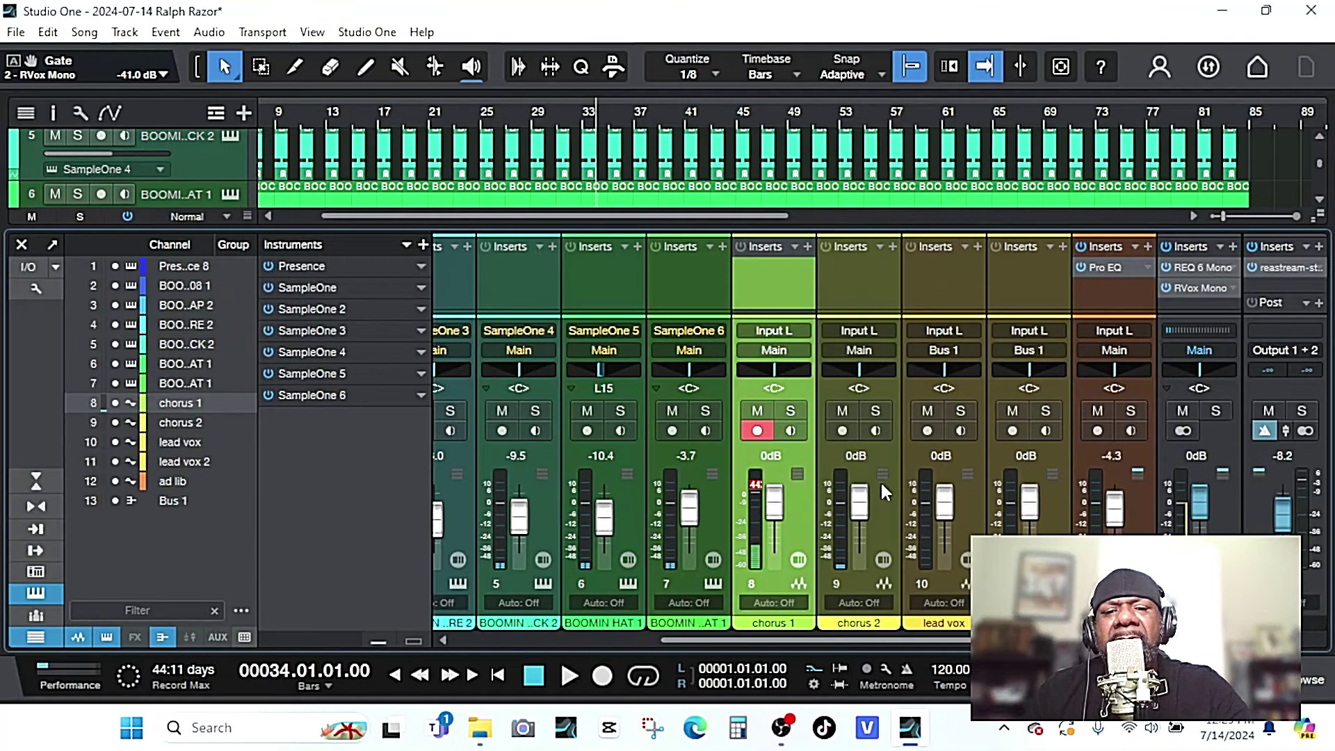
key("space")
key("space")
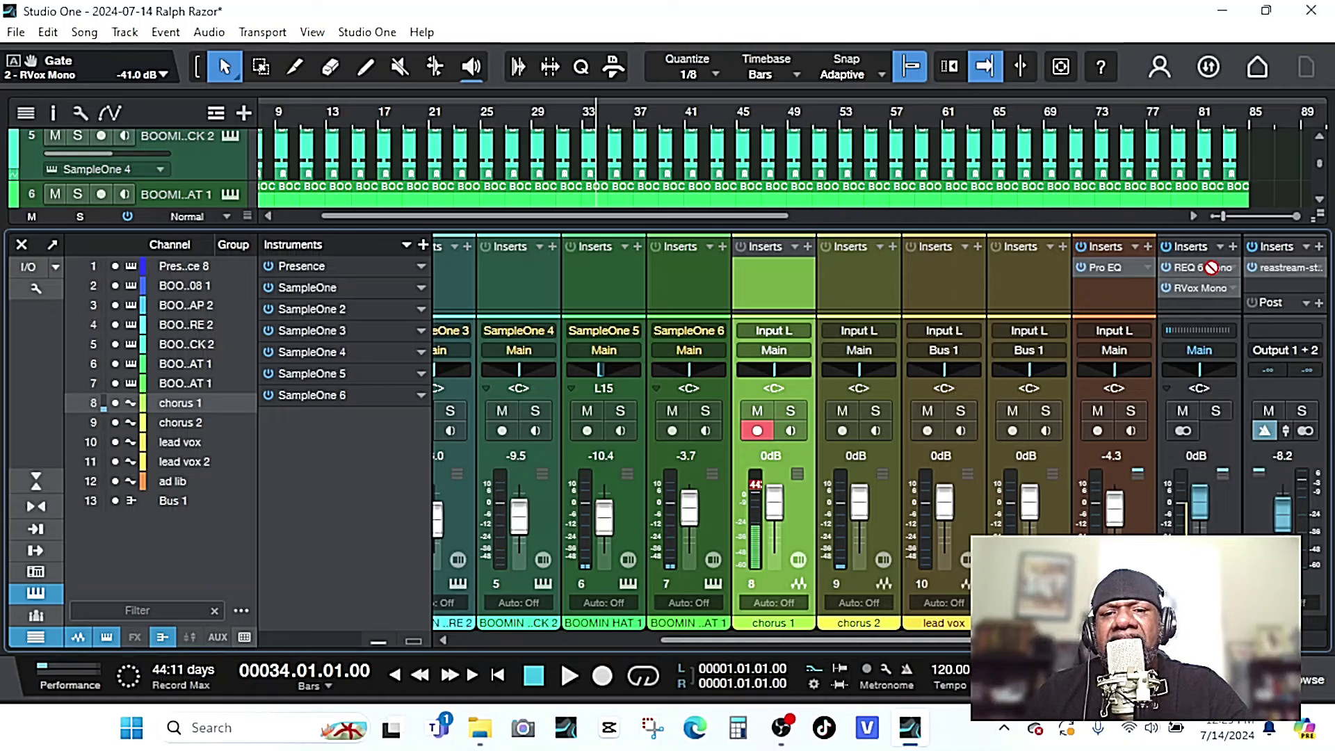
left_click_drag(1211, 267, 777, 291)
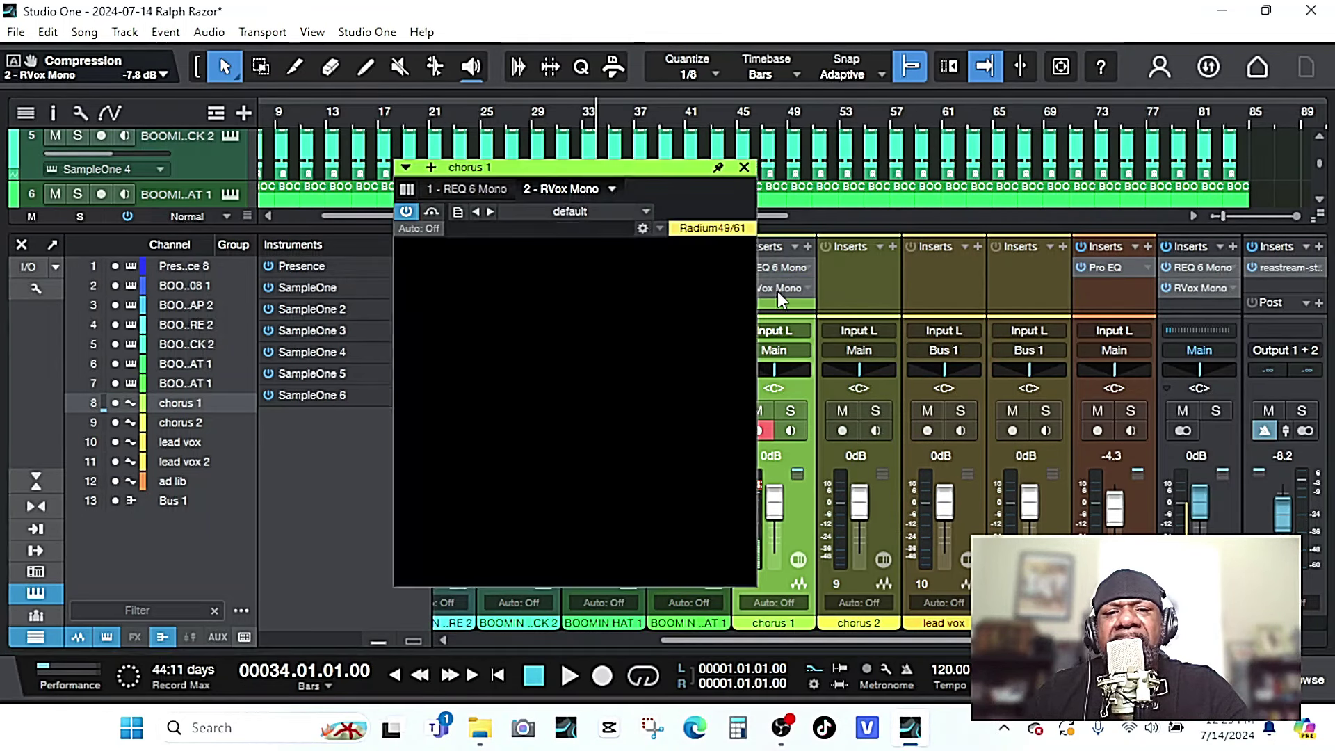
left_click(743, 168)
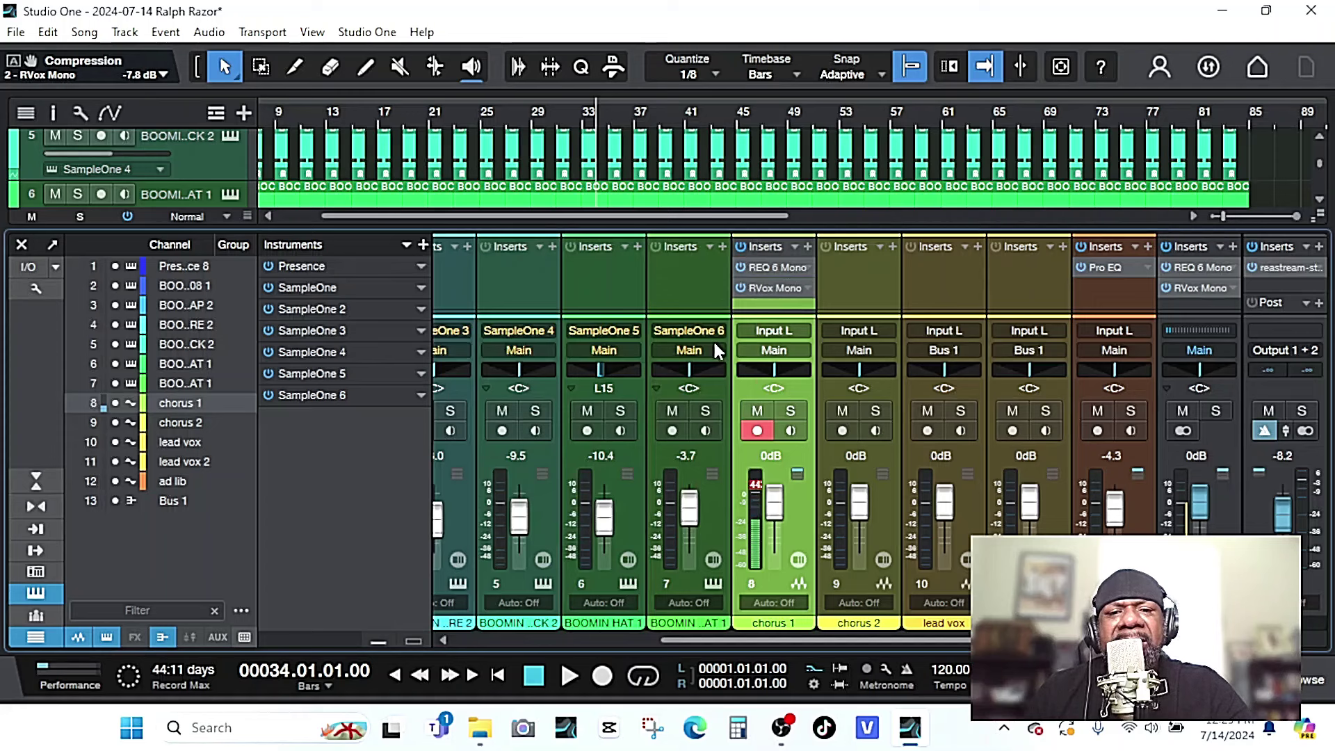
Play the song from bar 9 and copy the ad lib channel's Pro EQ with its Telephone preset to chorus 2.
key("space")
key("space")
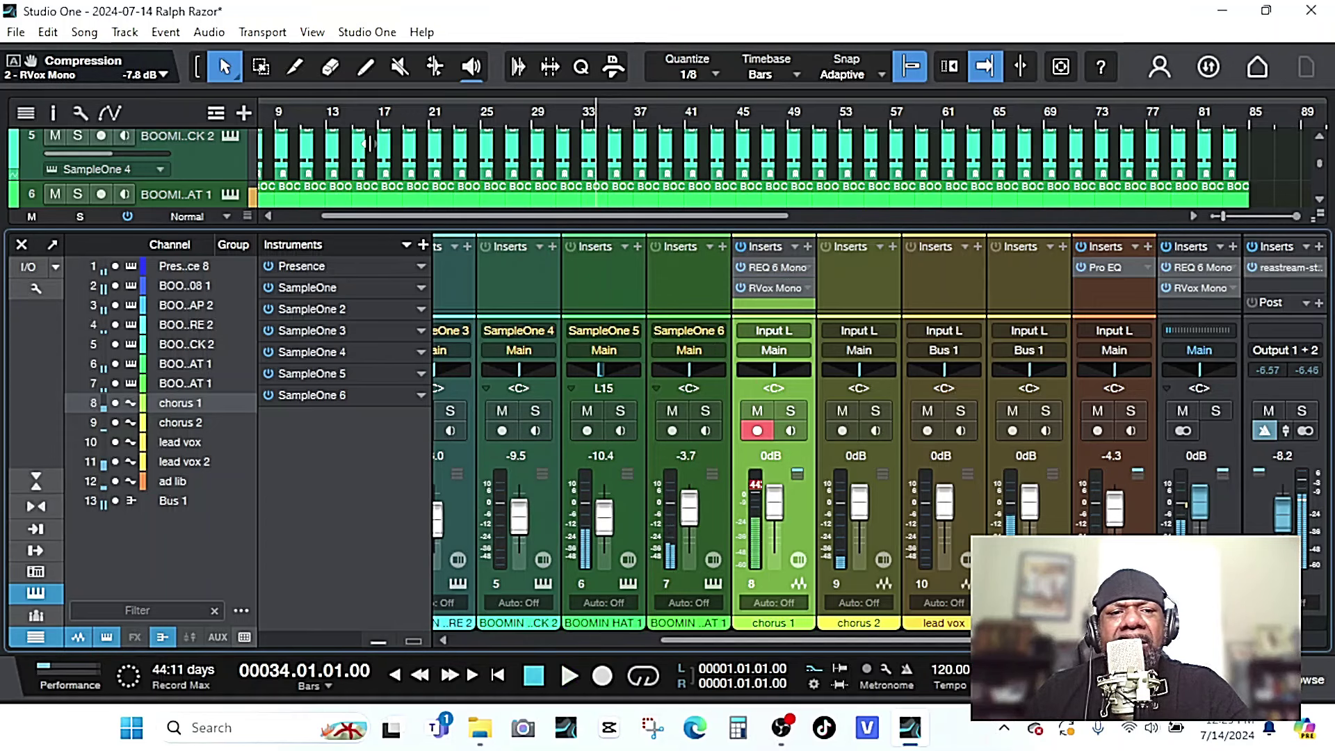
left_click(365, 115)
left_click(279, 111)
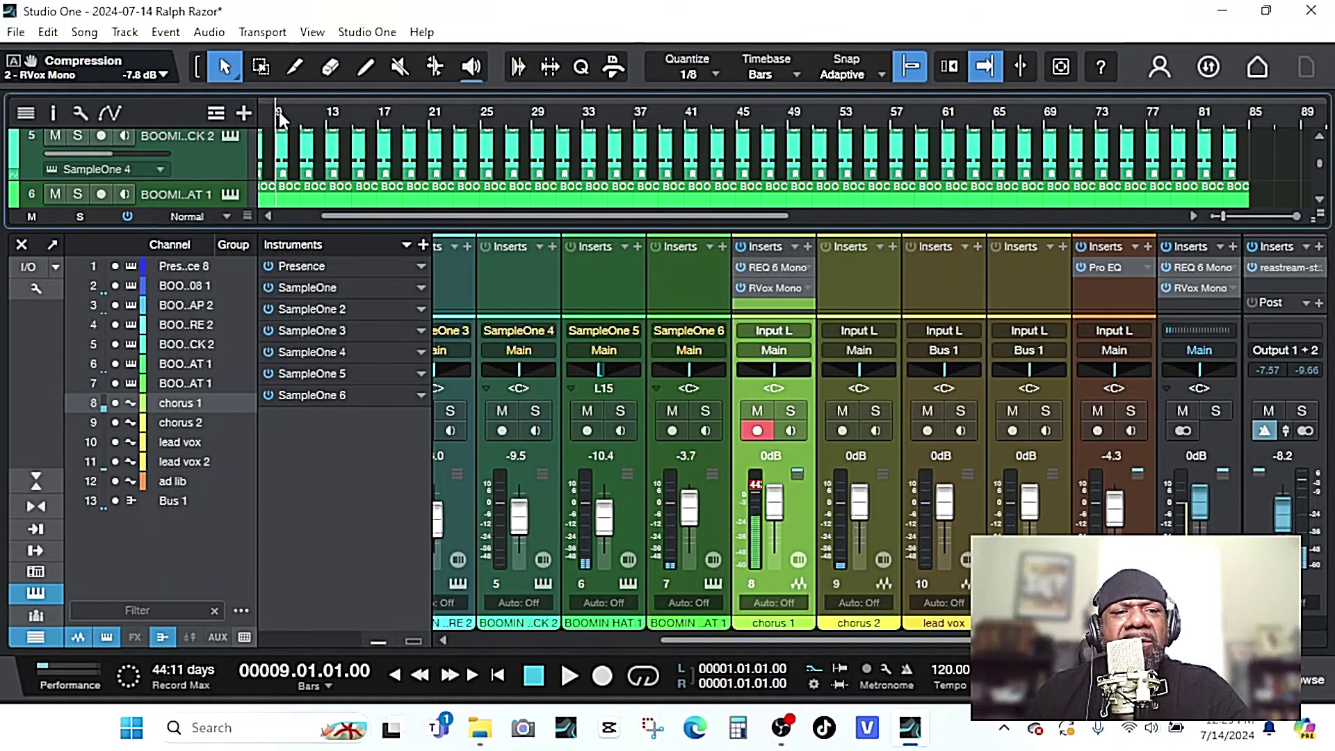
key("space")
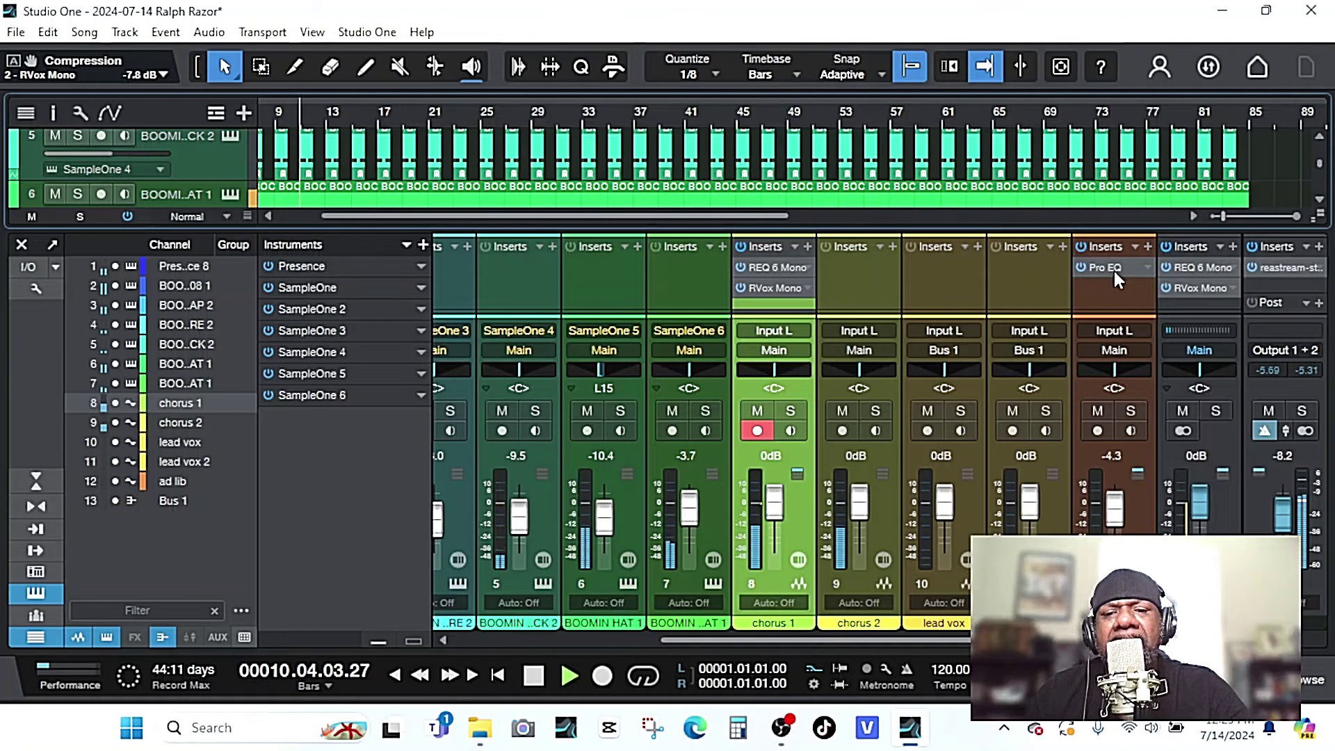
left_click_drag(1113, 268, 883, 270)
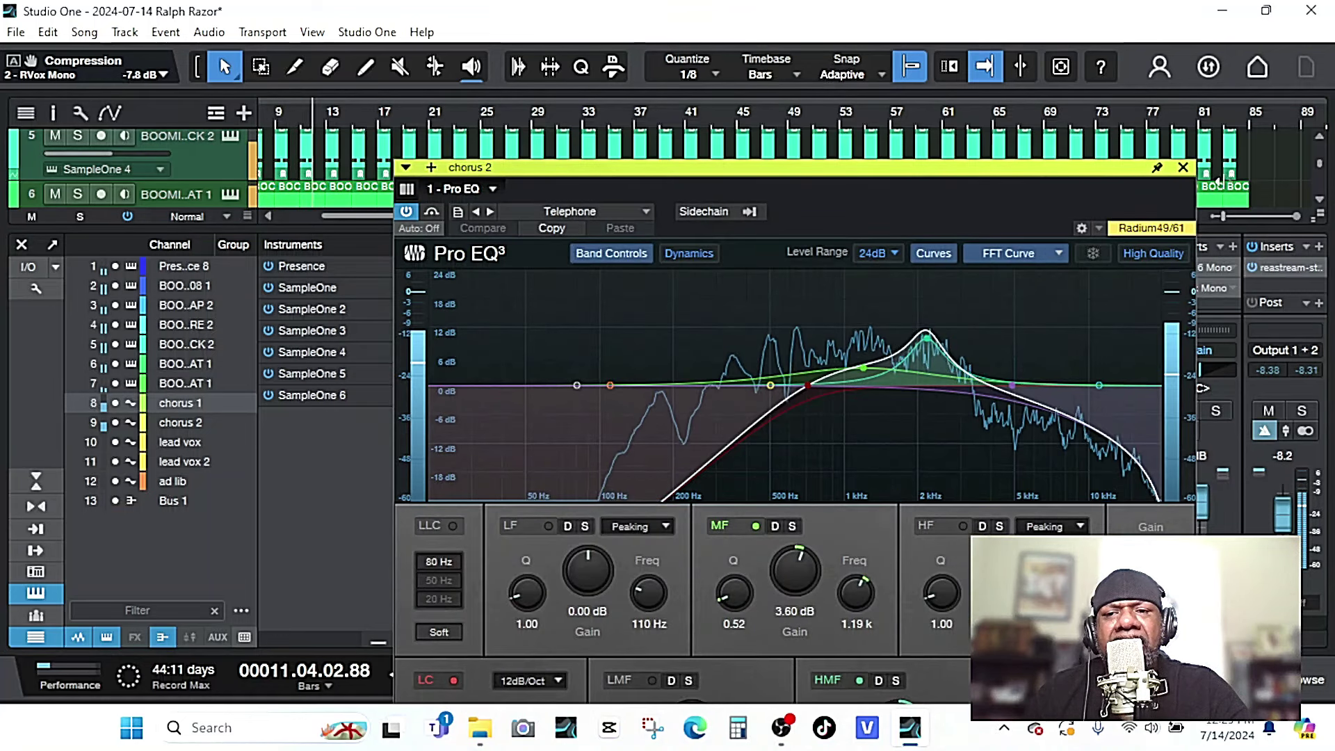
left_click(1182, 166)
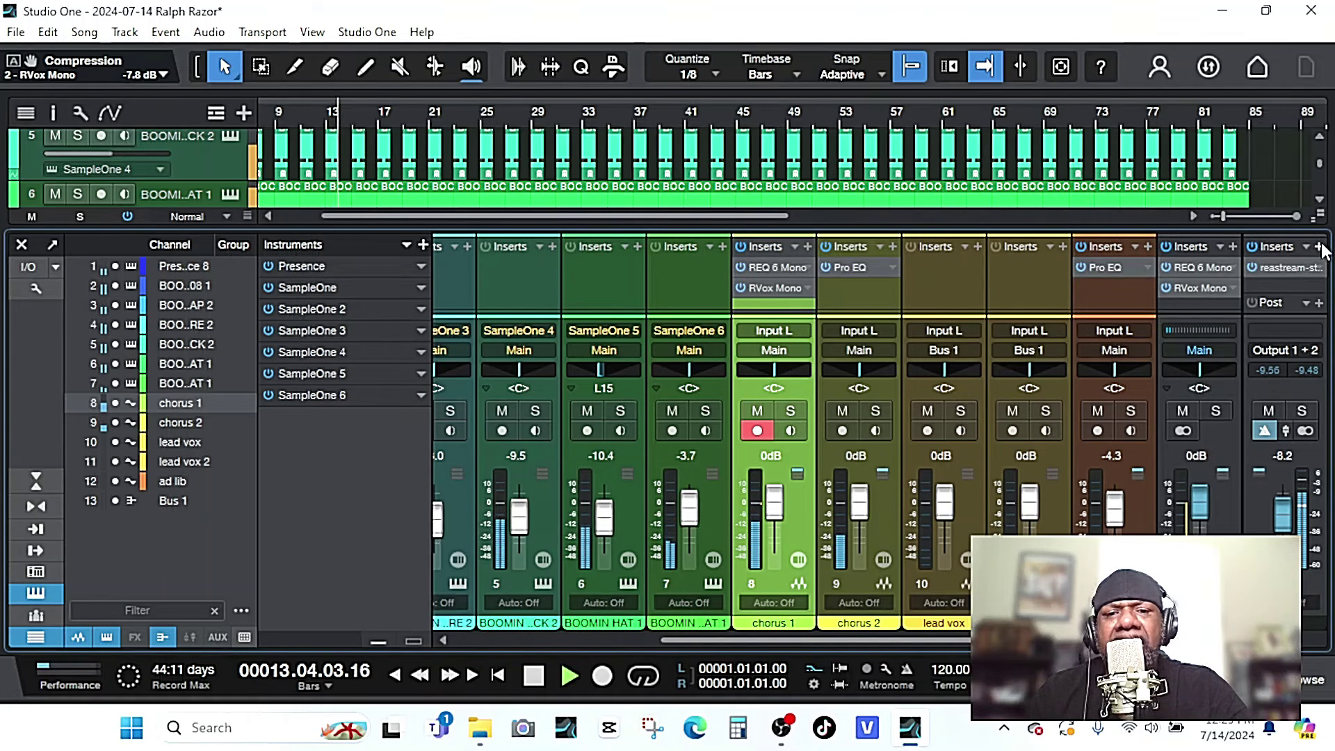
Insert the Antares AVOX DUO vocal doubler on the chorus 1 channel.
left_click(807, 245)
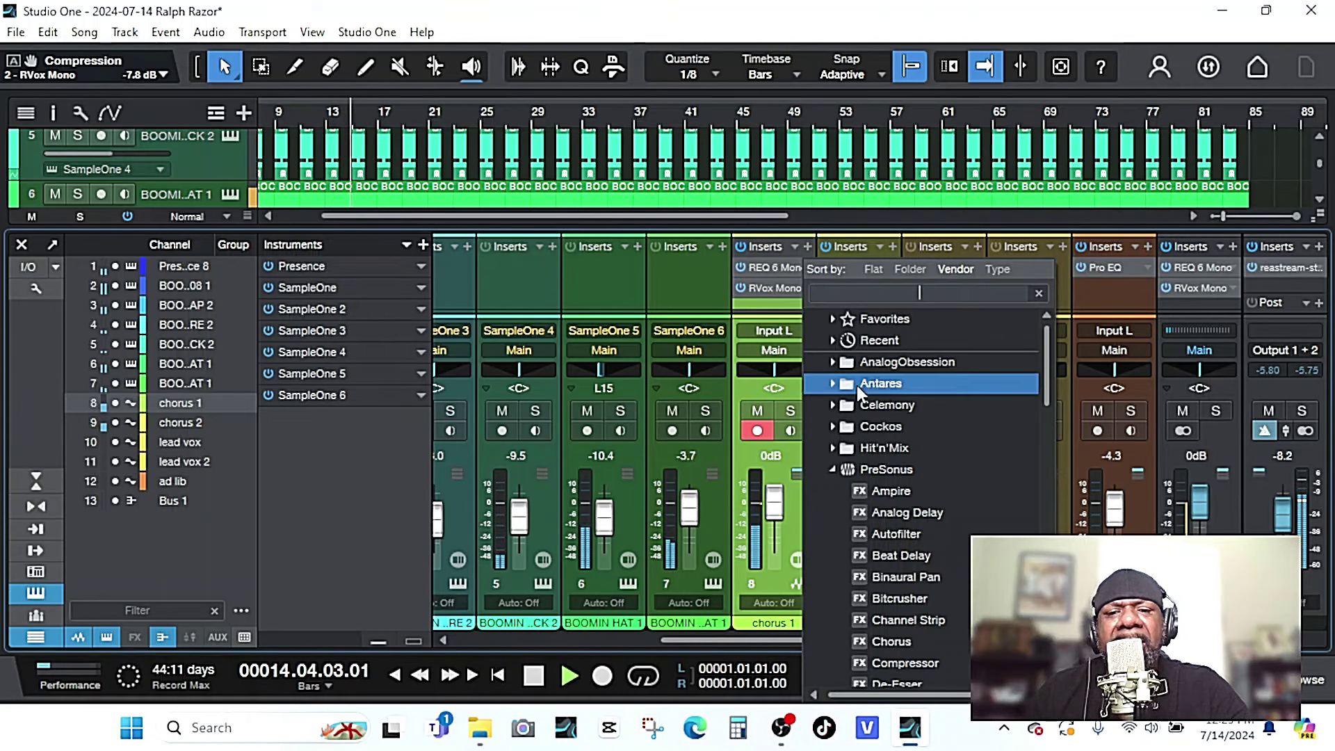
left_click(870, 385)
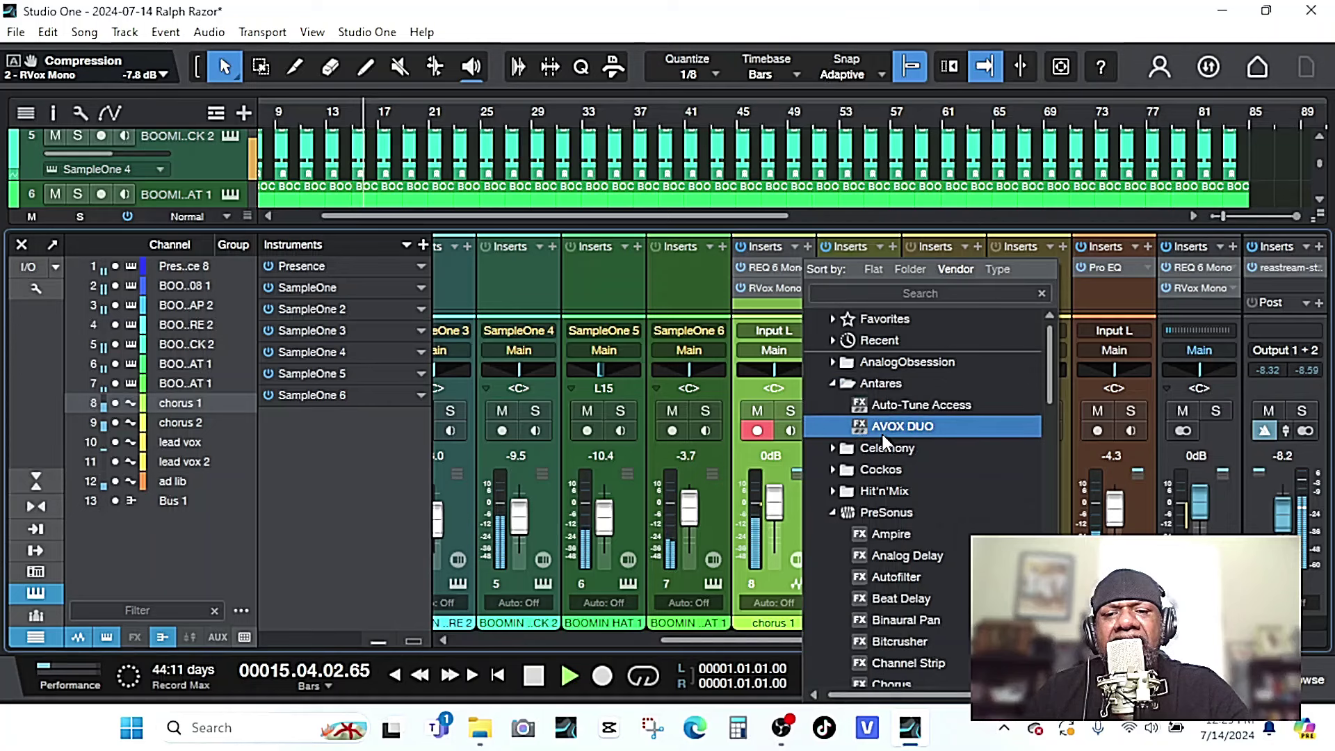
left_click(882, 425)
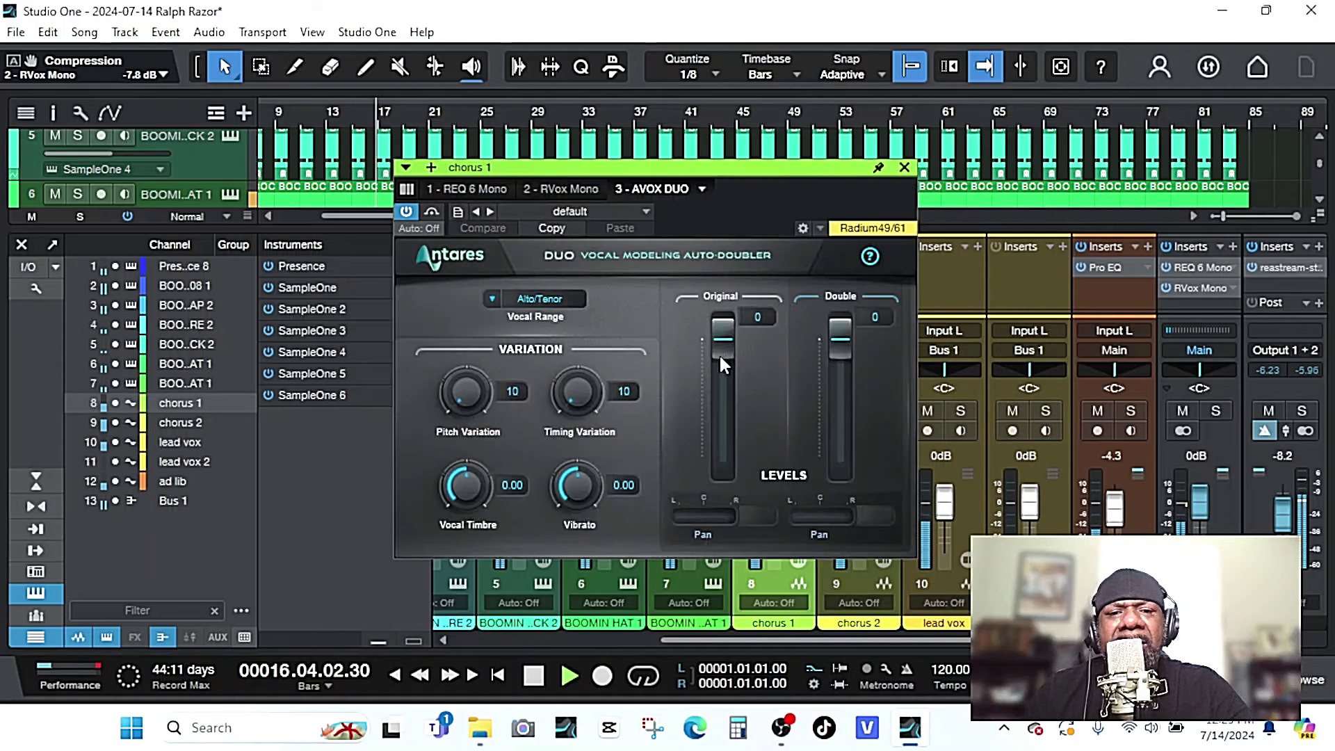
Replay the chorus from bar 9 while trying different Double and Original levels in AVOX DUO.
key("space")
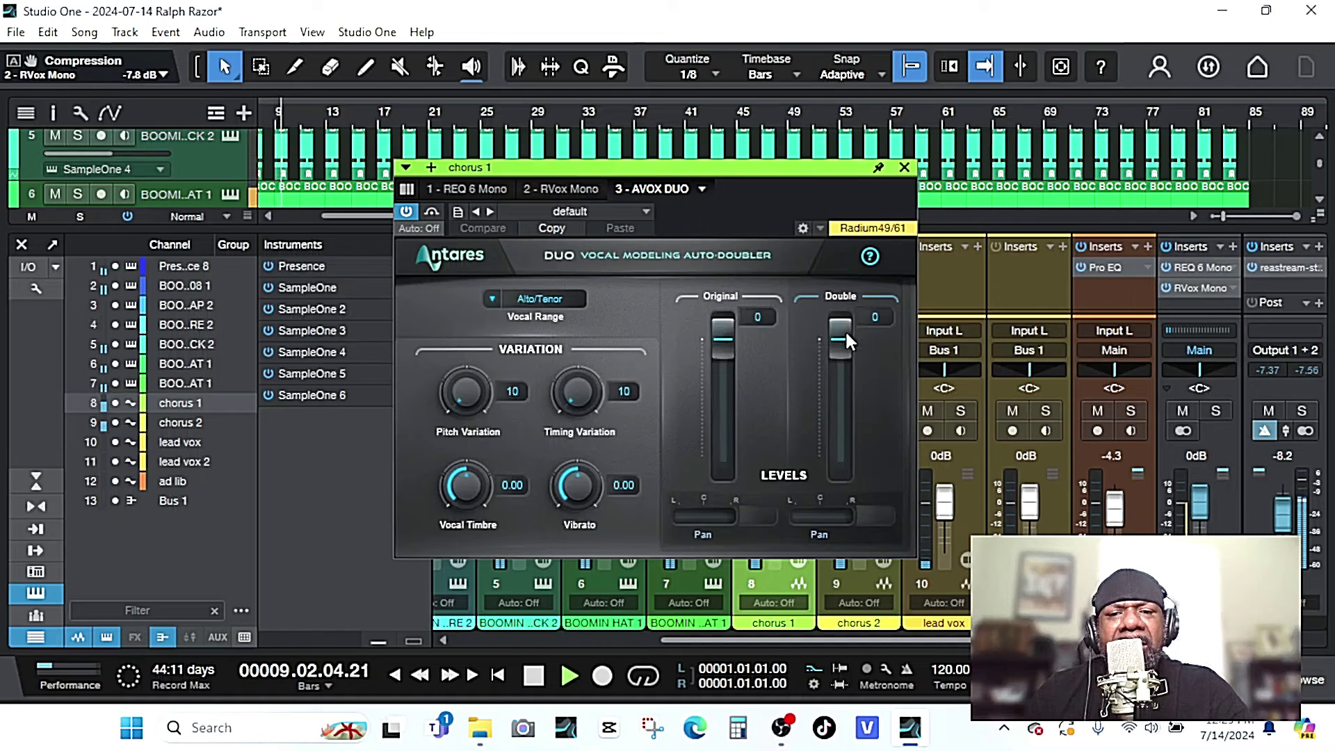
mouse_move(844, 332)
left_mouse_down()
mouse_move(844, 433)
mouse_move(844, 336)
left_mouse_up()
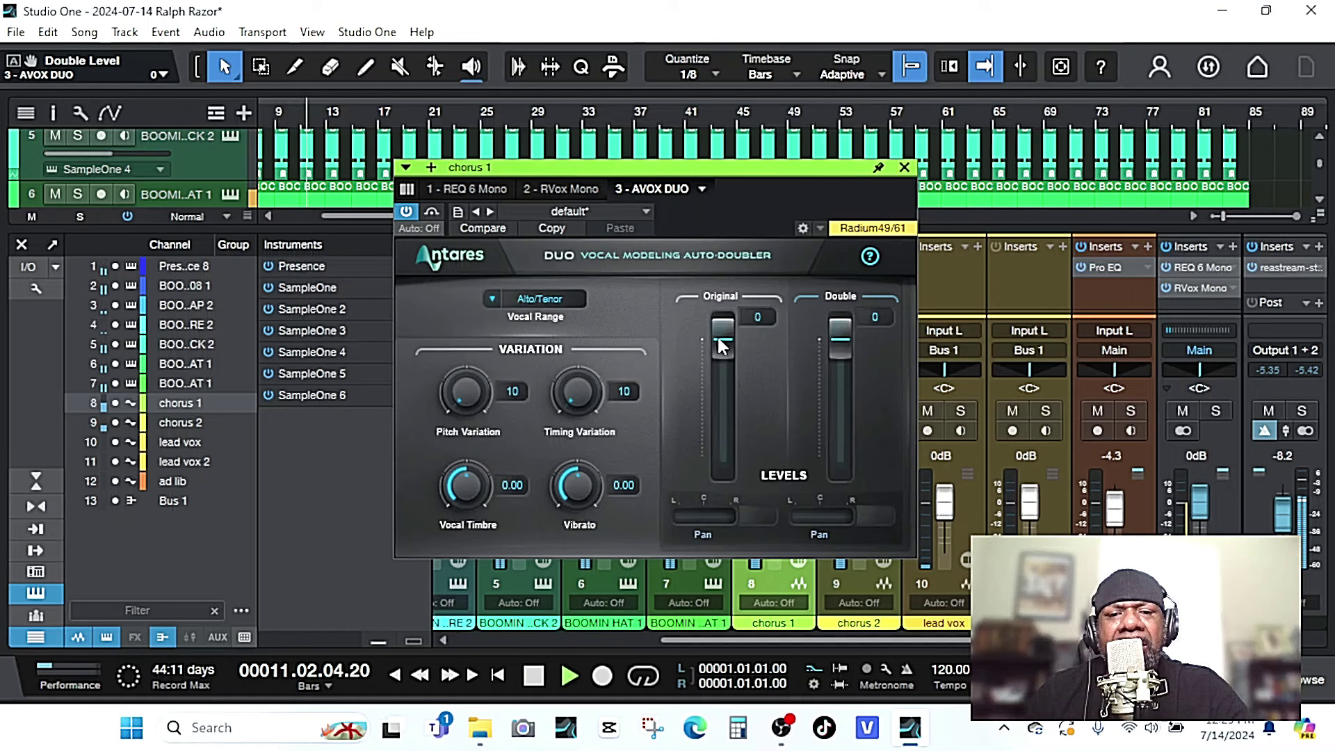
left_click_drag(720, 397, 720, 389)
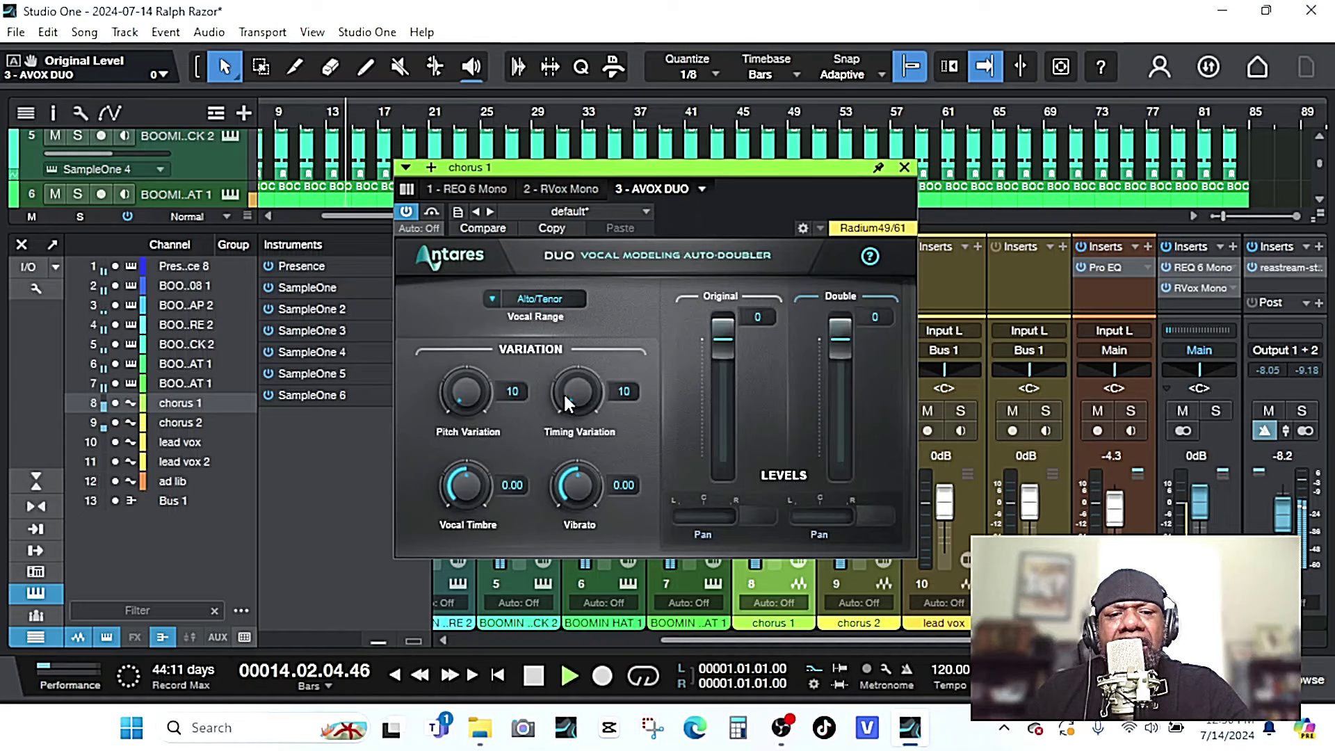
Set AVOX DUO's Timing Variation to 64 and open its preset list.
left_click_drag(573, 370, 558, 318)
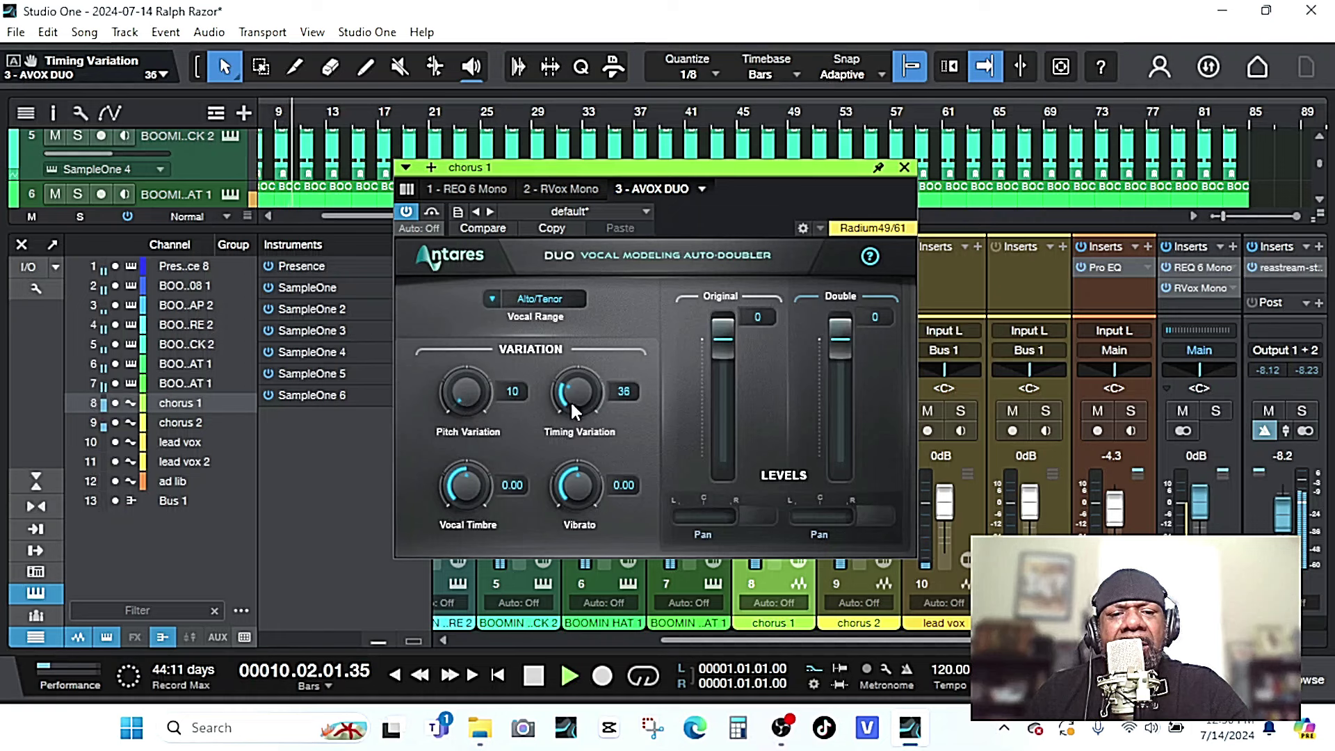
left_click_drag(582, 340, 587, 331)
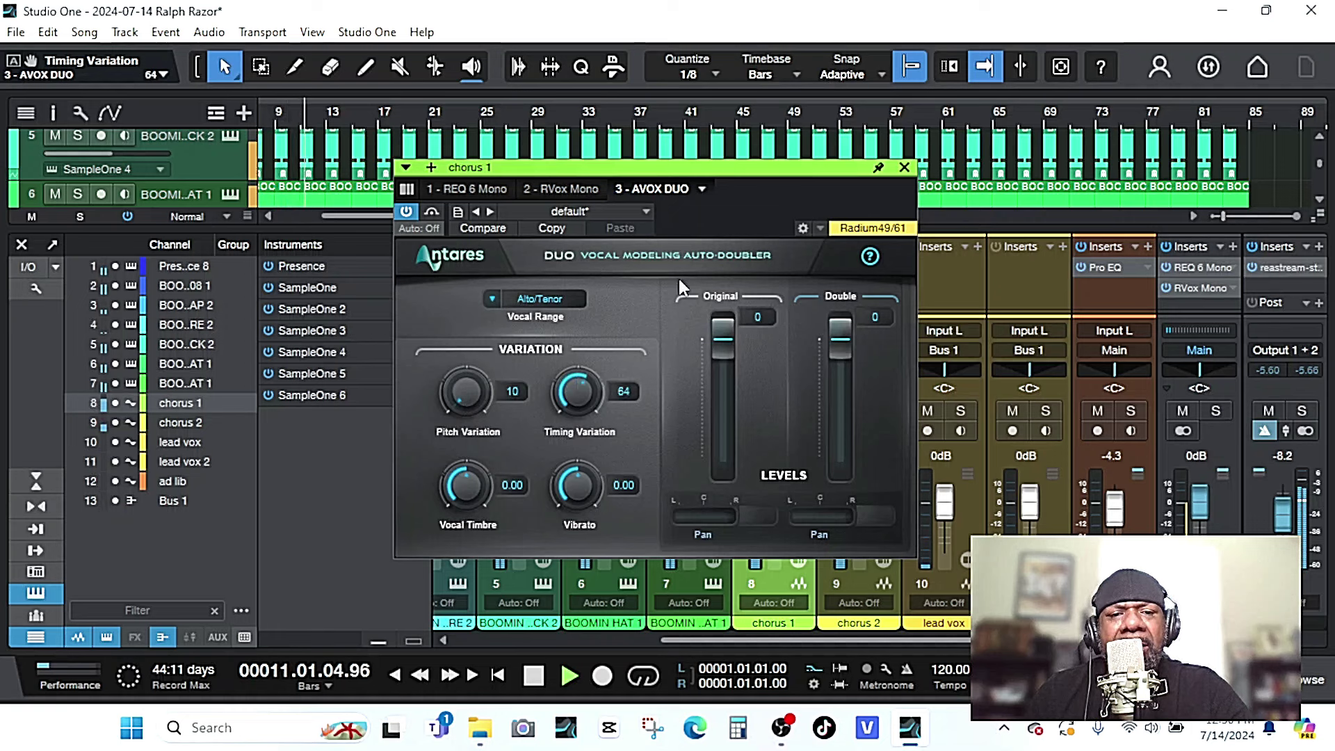
left_click(602, 213)
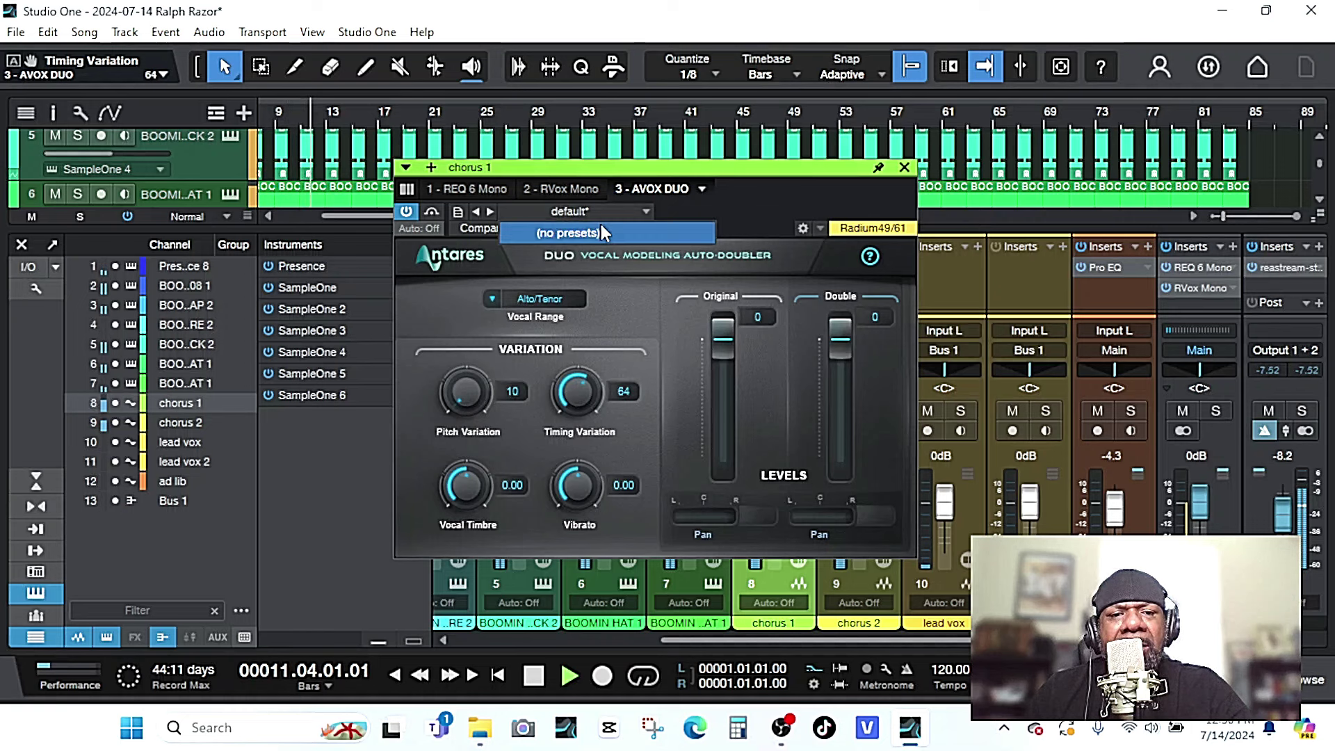
Set AVOX DUO on chorus 1 to Pitch Variation 30, Timing Variation 46 and Vocal Timbre 0.13, then close it.
left_click(712, 274)
left_click_drag(570, 386, 562, 414)
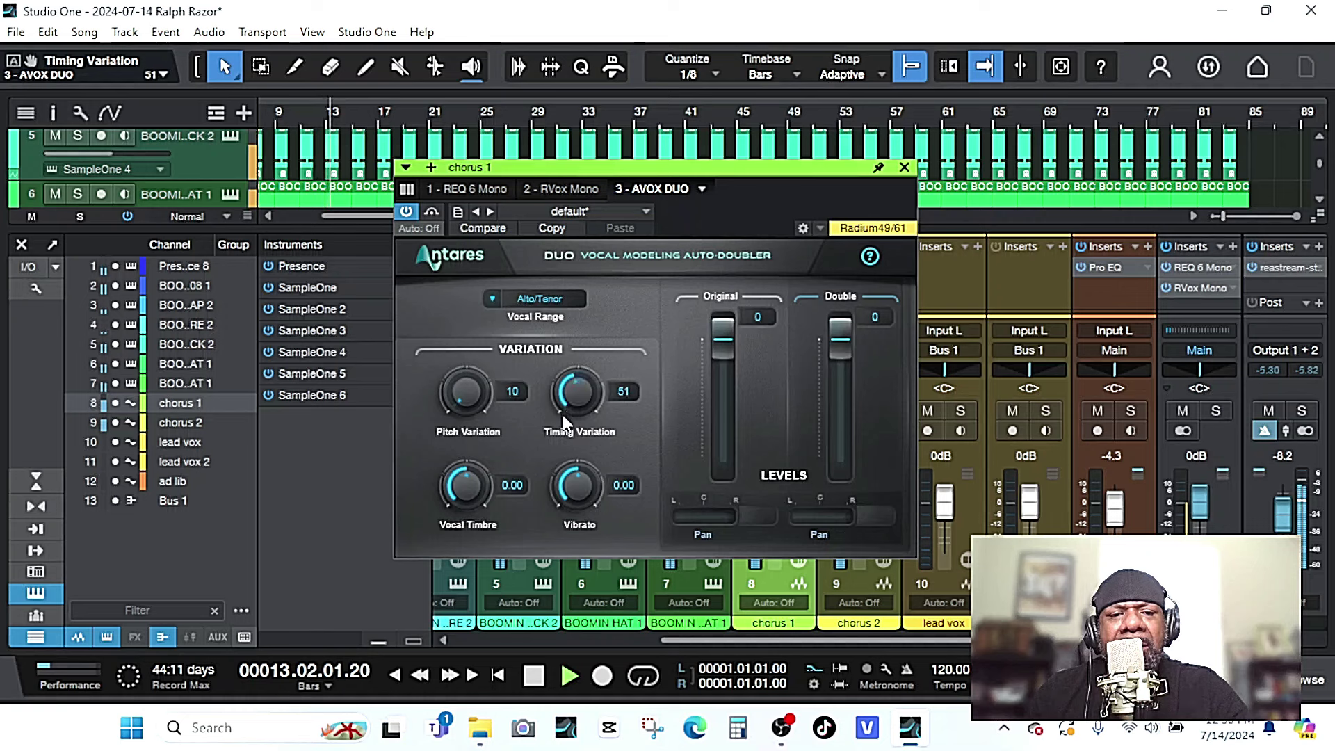
left_click_drag(452, 358, 451, 339)
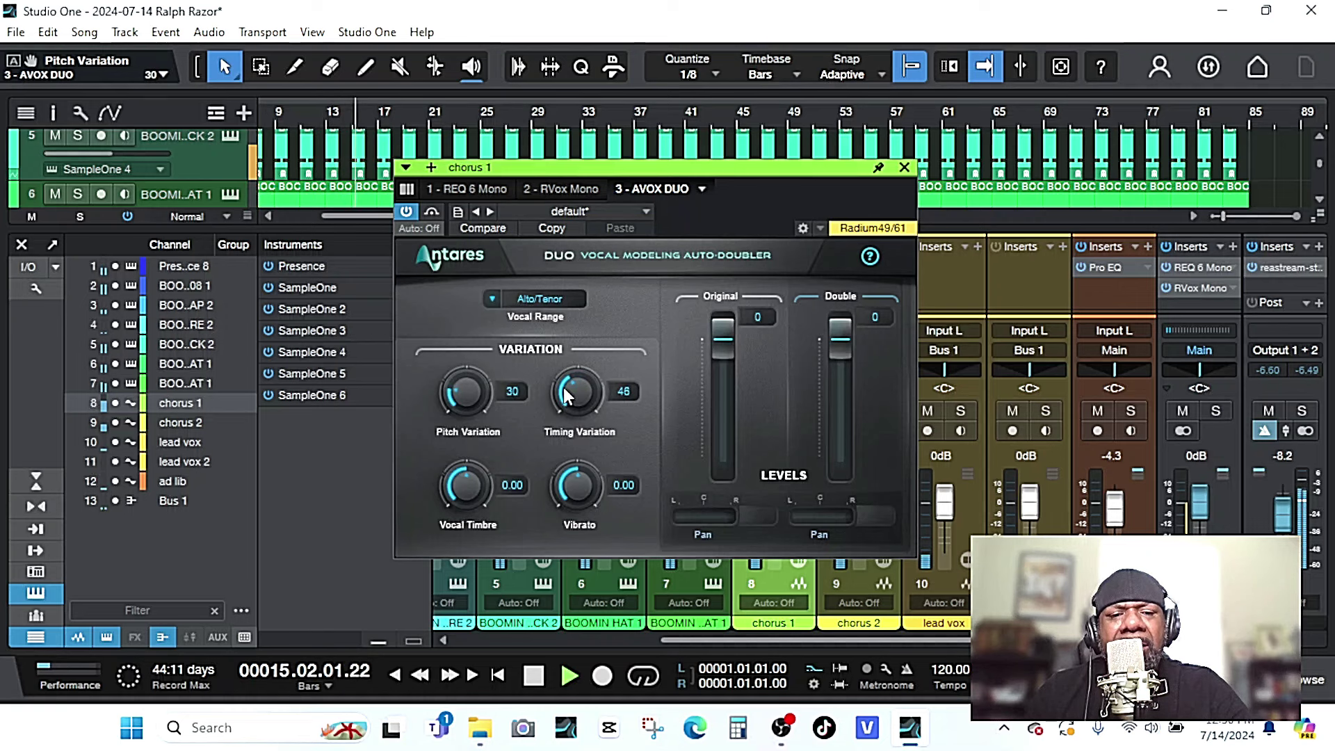
left_click_drag(455, 486, 465, 459)
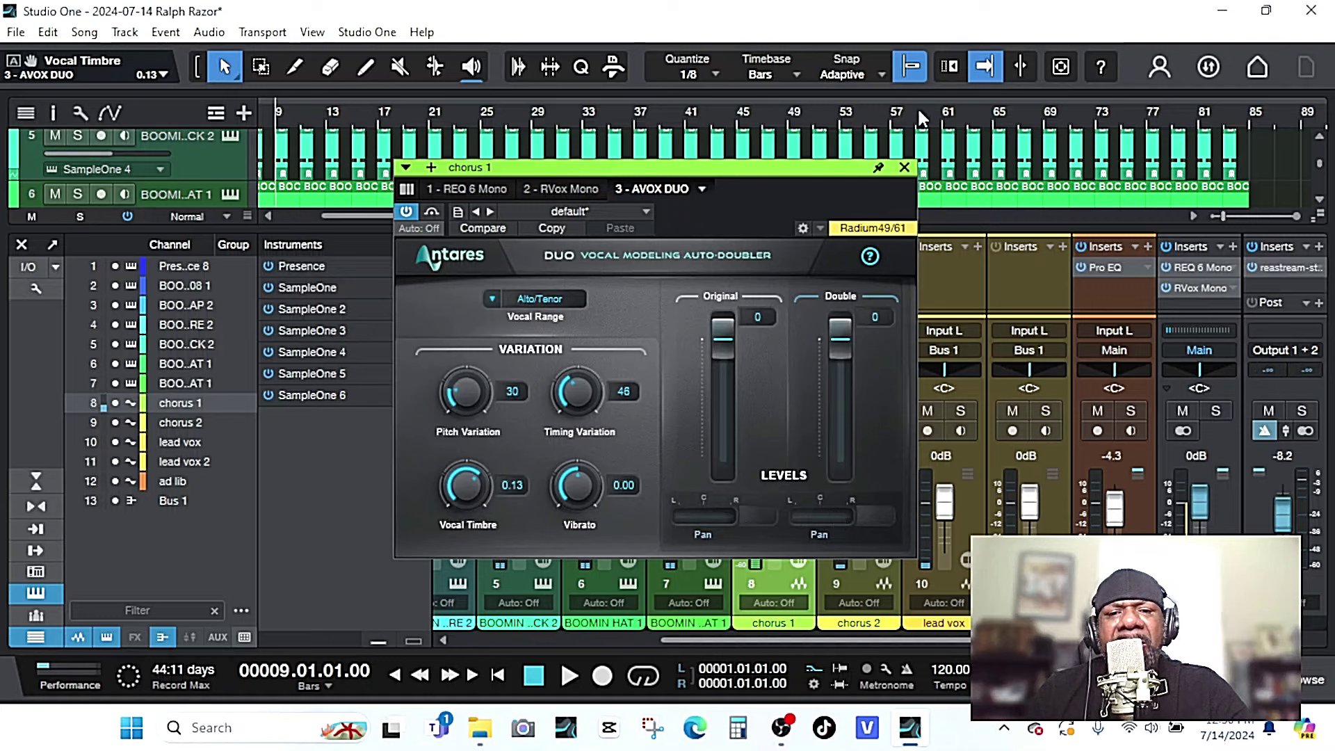
left_click(904, 168)
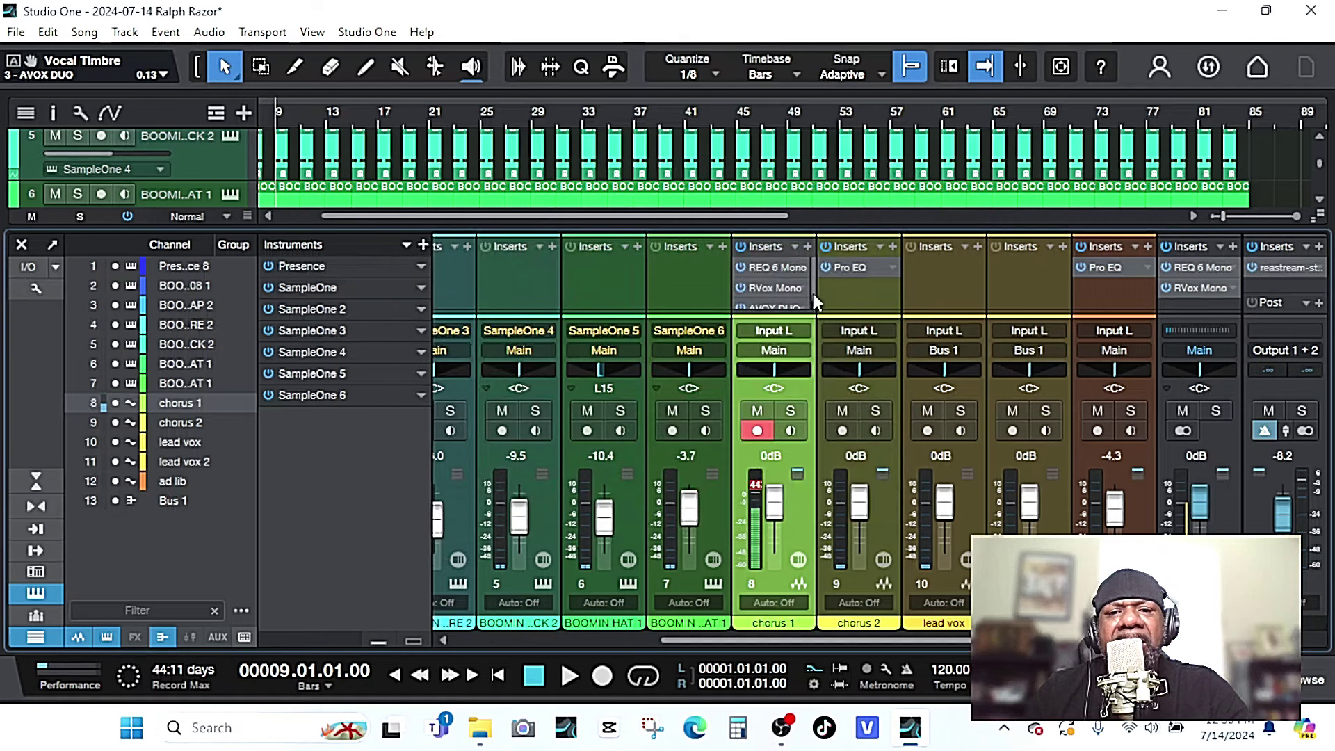
Disarm chorus 1, copy its AVOX DUO insert to chorus 2 and play the chorus from bar 9.
left_click(758, 429)
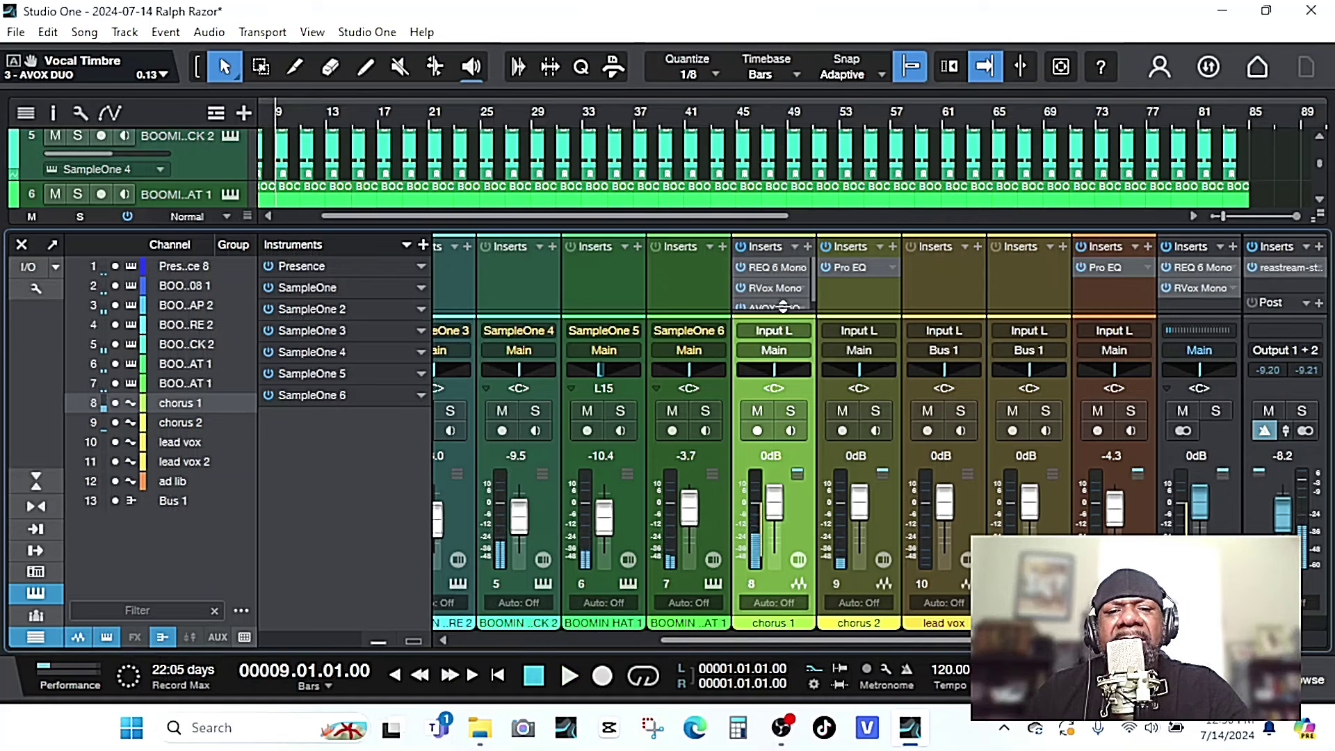
left_click_drag(784, 306, 852, 299)
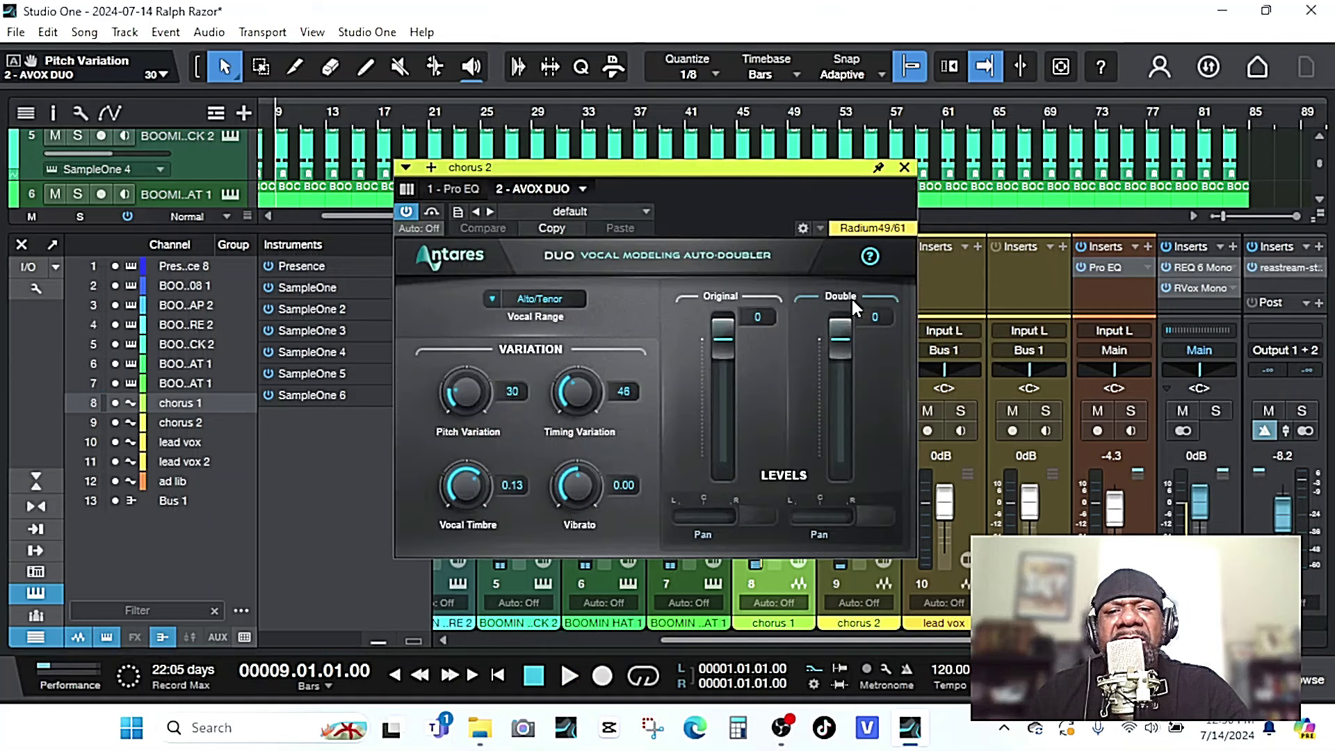
key("space")
left_click(903, 171)
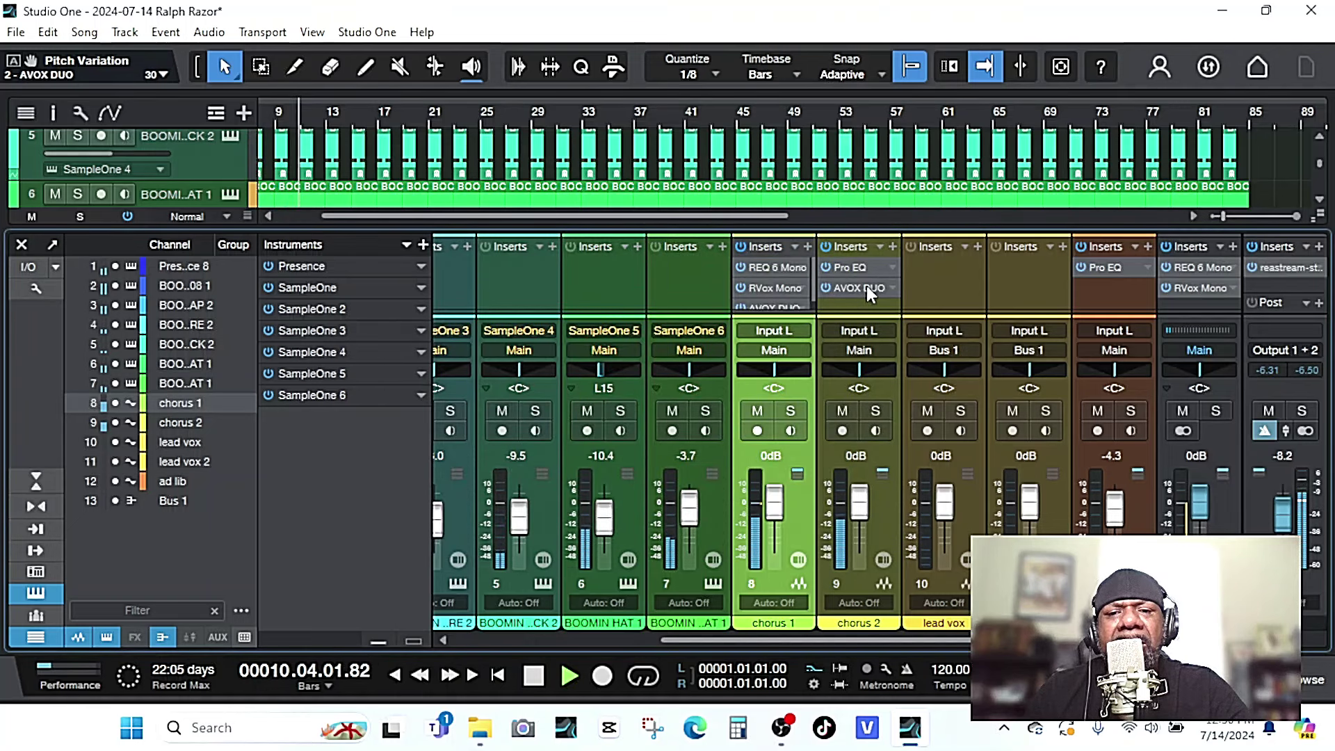
Insert a Compressor on chorus 2 with a threshold of -34.24 dB and automatic makeup gain, checking it during playback.
left_click(893, 246)
scroll(994, 452, "down", 3)
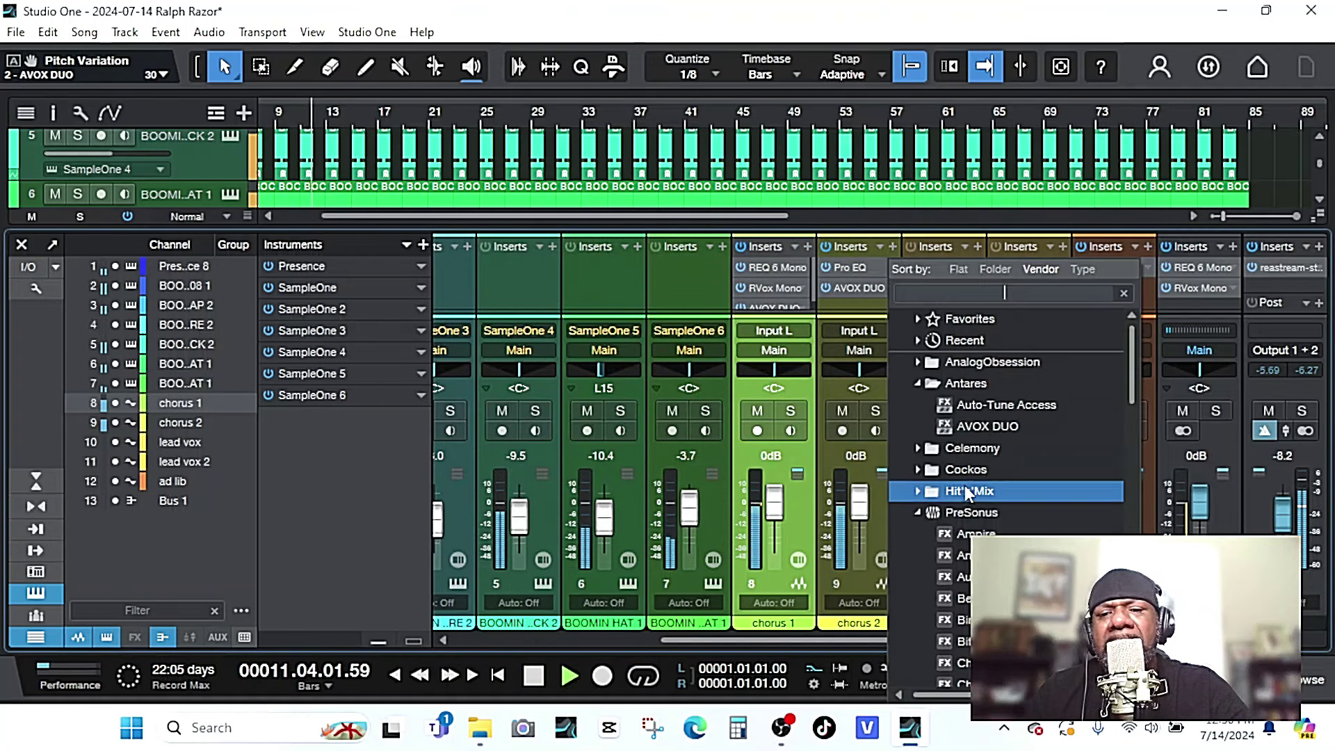
left_click(991, 533)
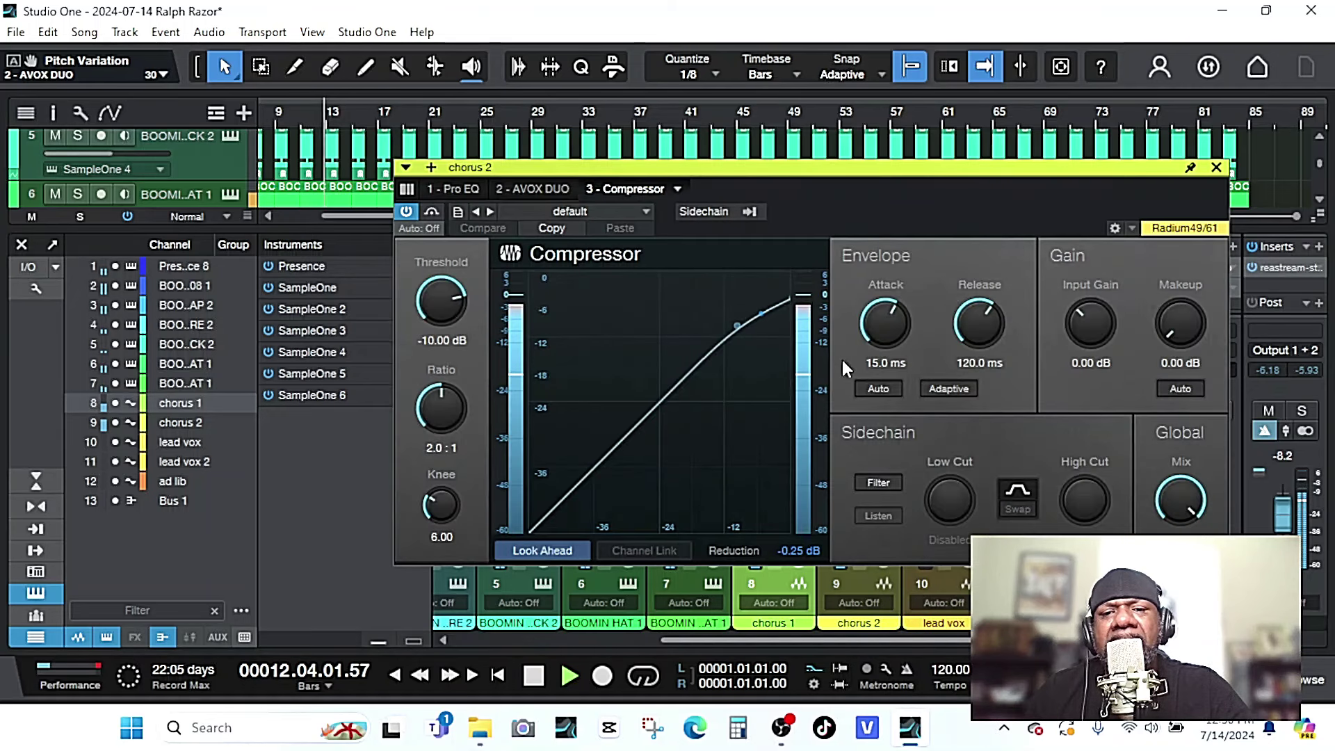
left_click_drag(437, 311, 410, 380)
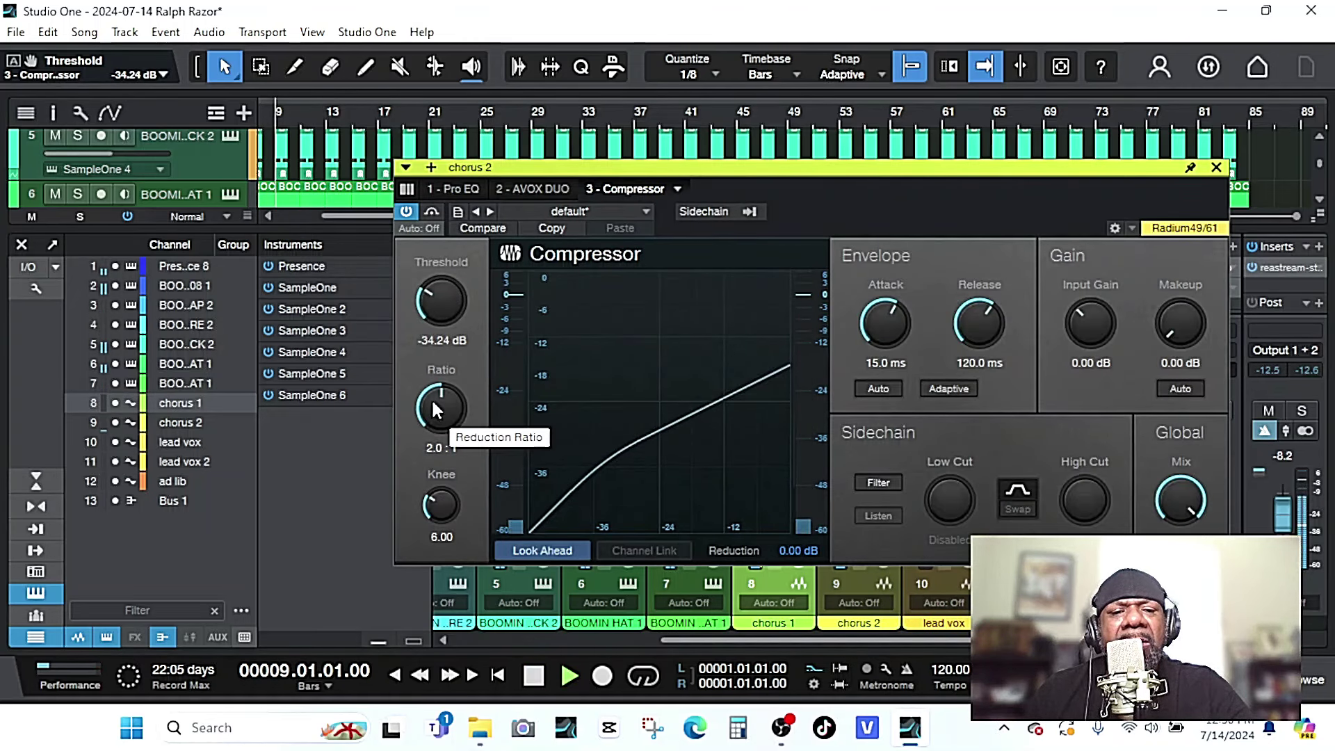
key("space")
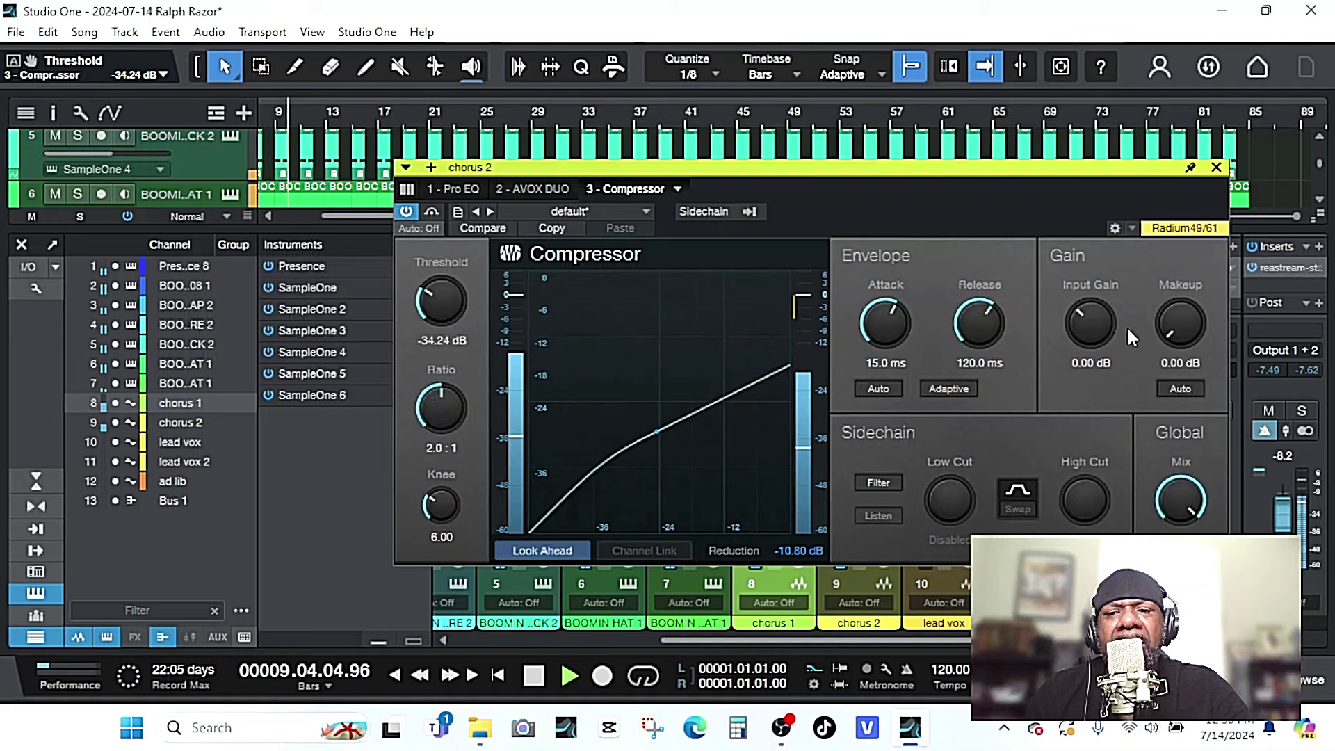
left_click(1180, 388)
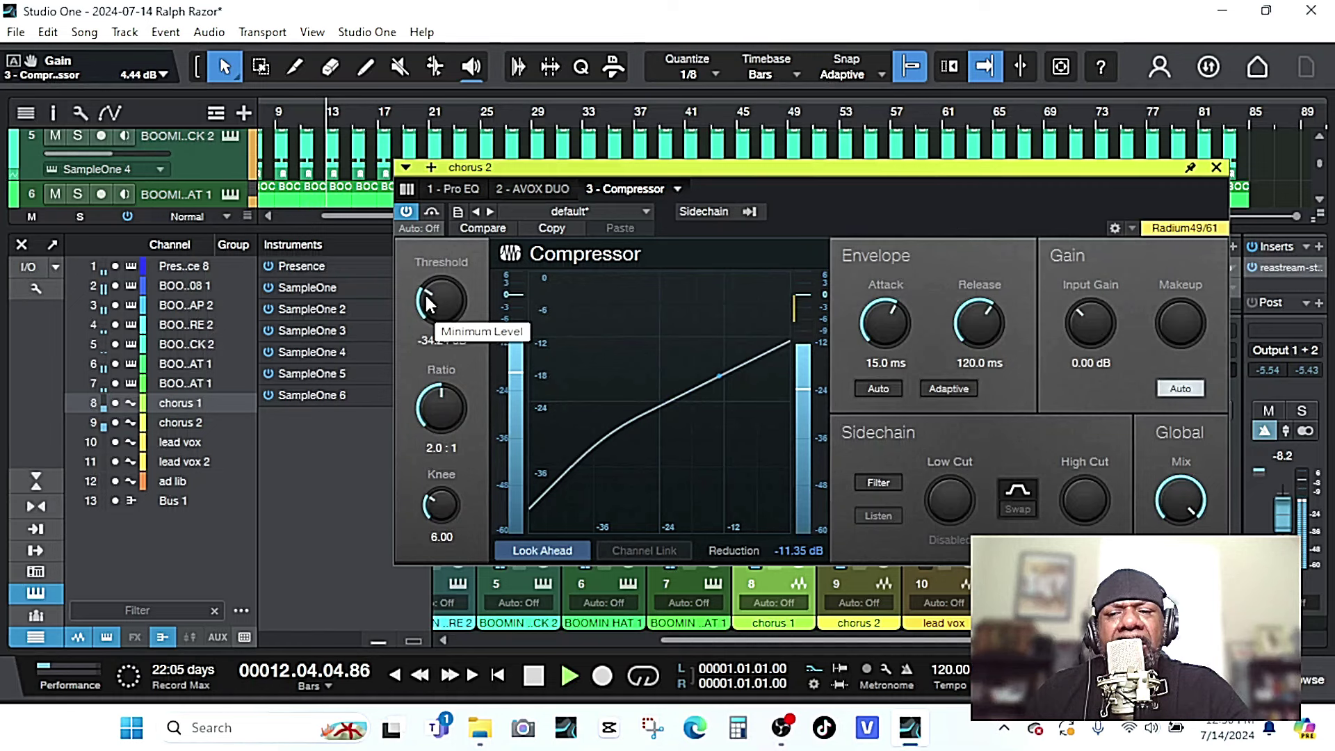
left_click(1218, 169)
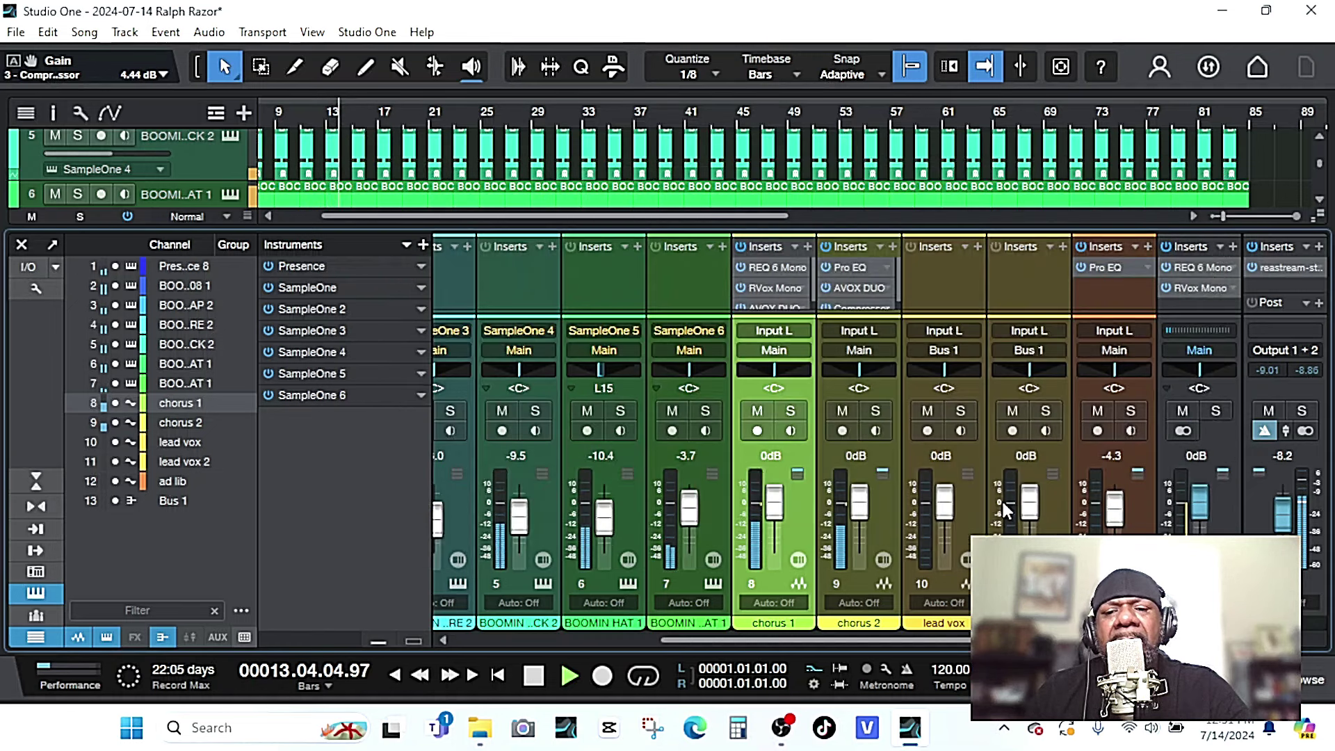
Hide the mixer and record a new take on the lead vox track from bar 42 to bar 44.
key("F3")
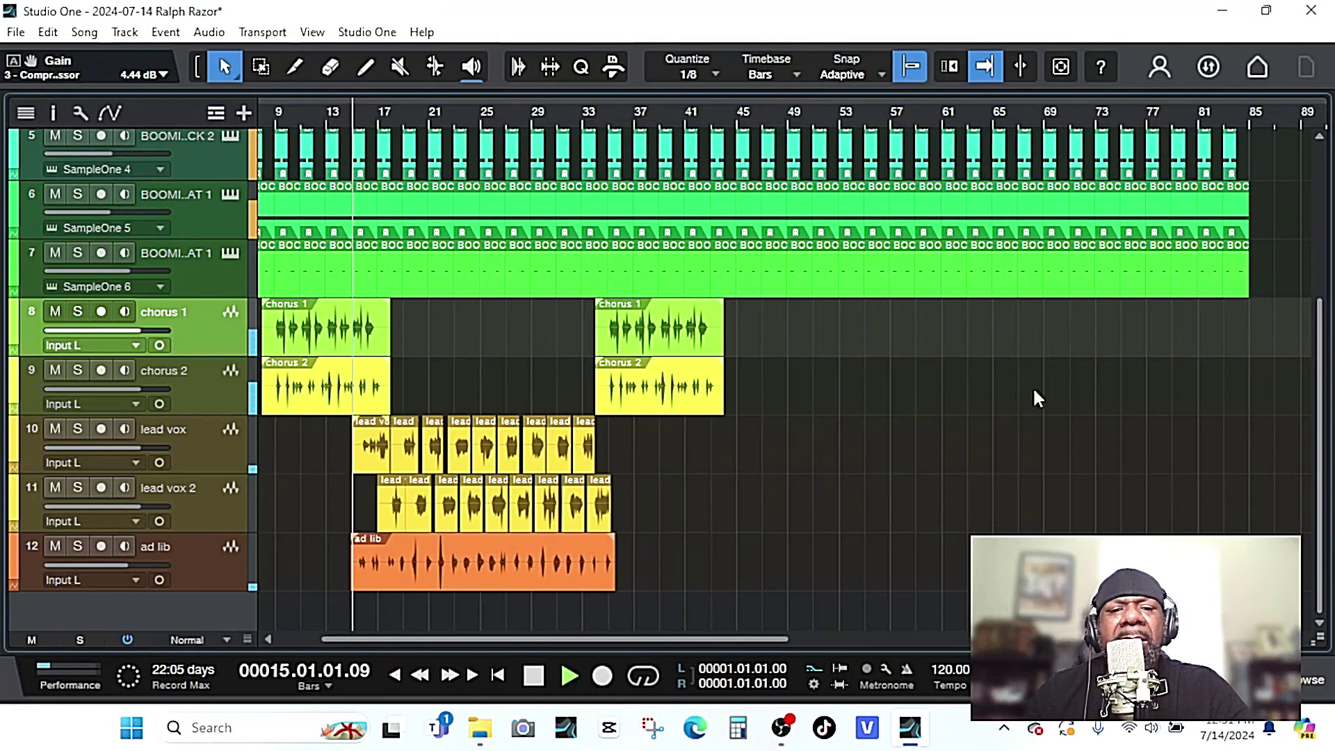
key("space")
left_click(699, 113)
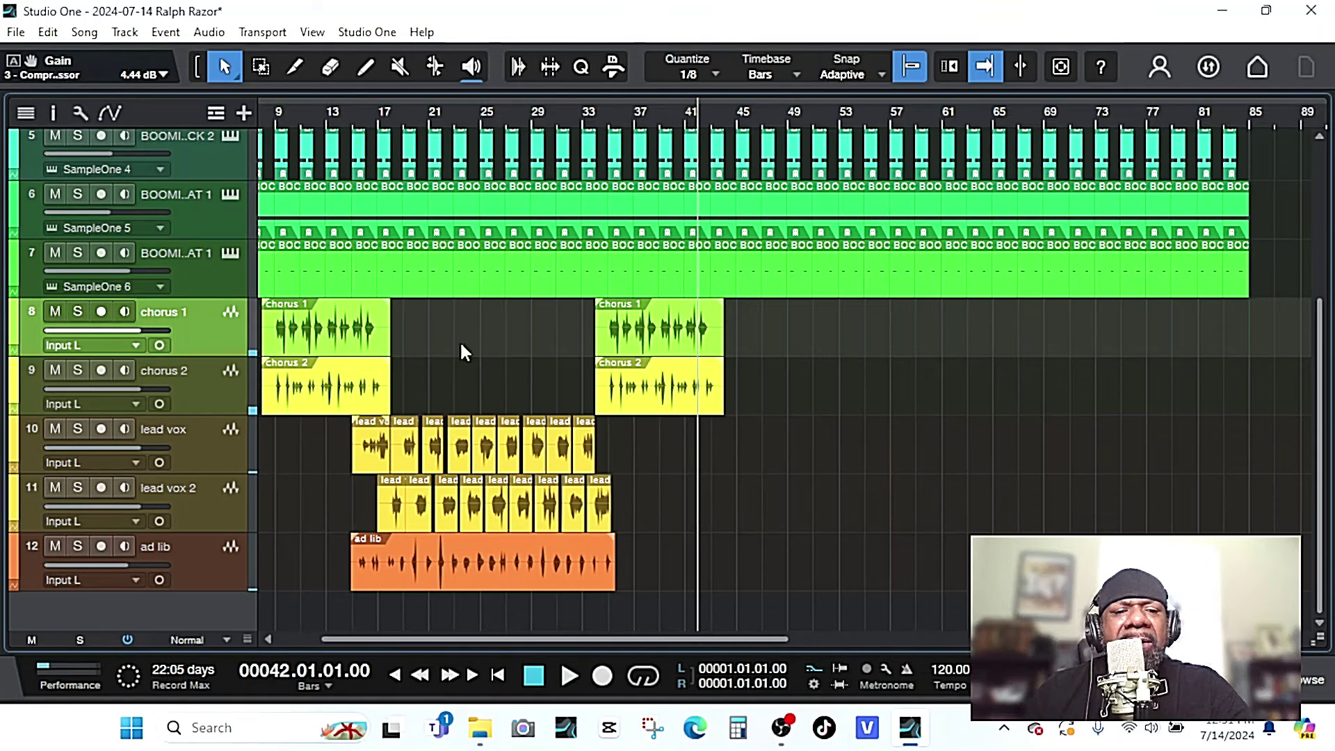
left_click(215, 445)
key("space")
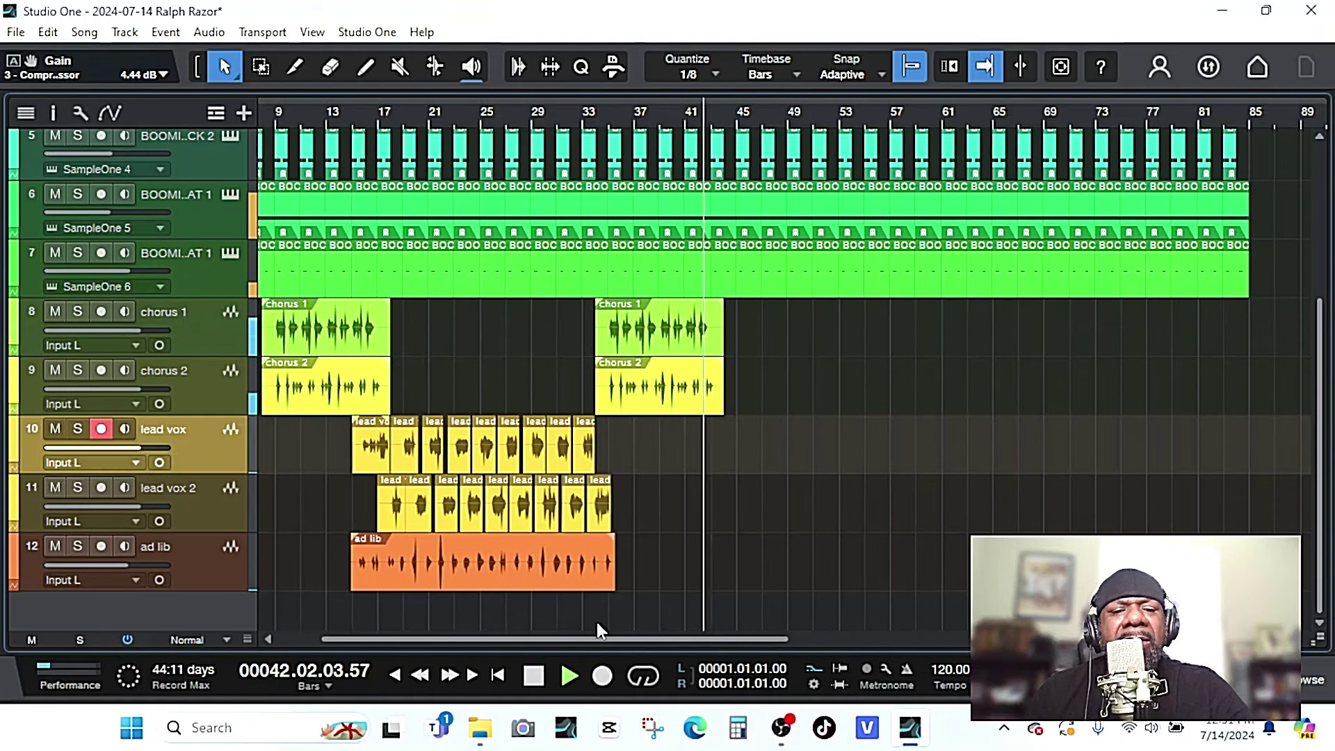
left_click(532, 676)
key("space")
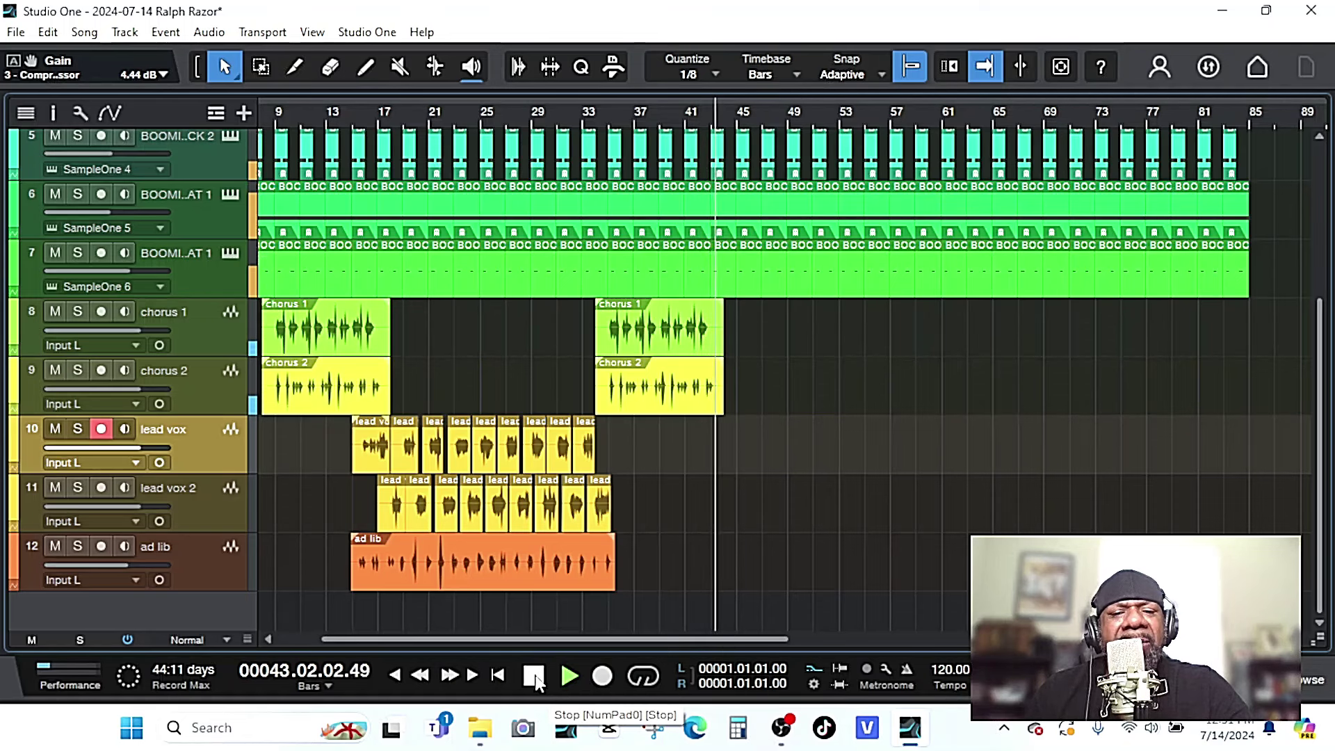
left_click(535, 678)
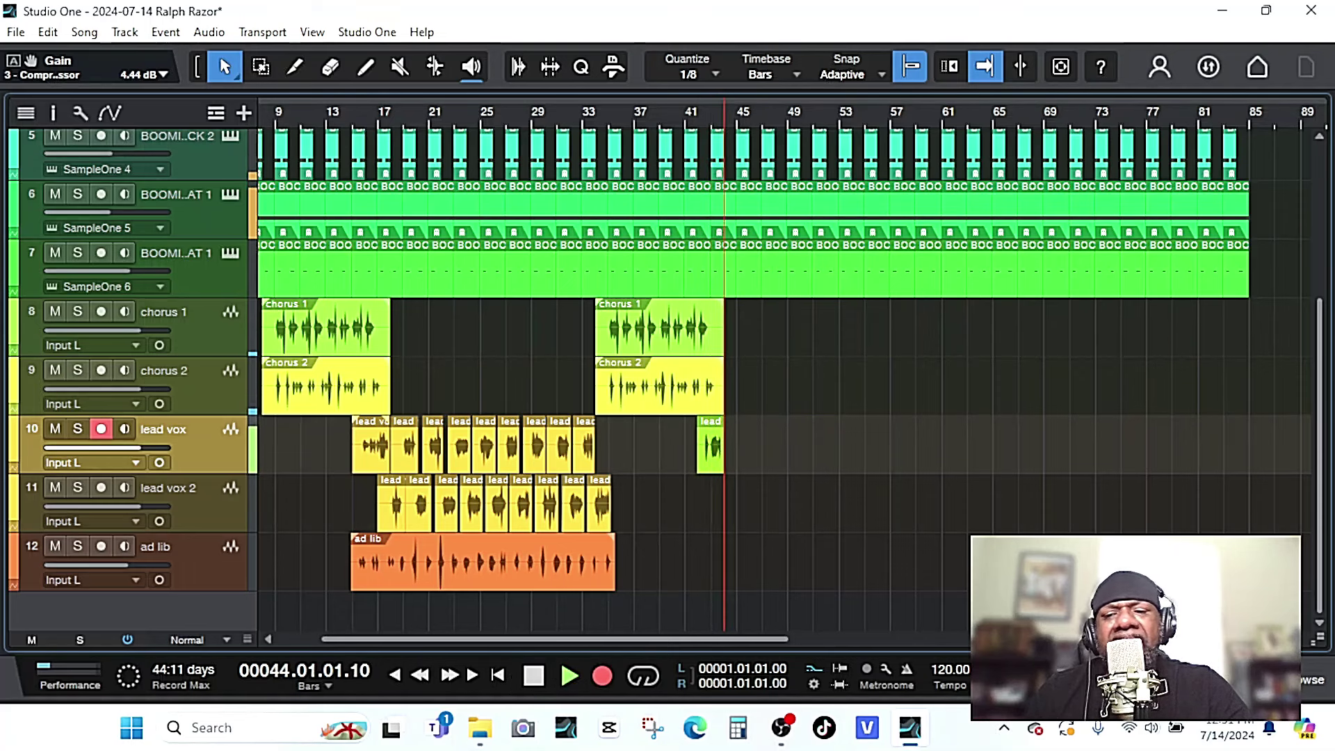
key("space")
Arm lead vox 2, zoom in on the timeline and record the answering line from bar 43 to bar 45.
key("Down")
key("e")
key("space")
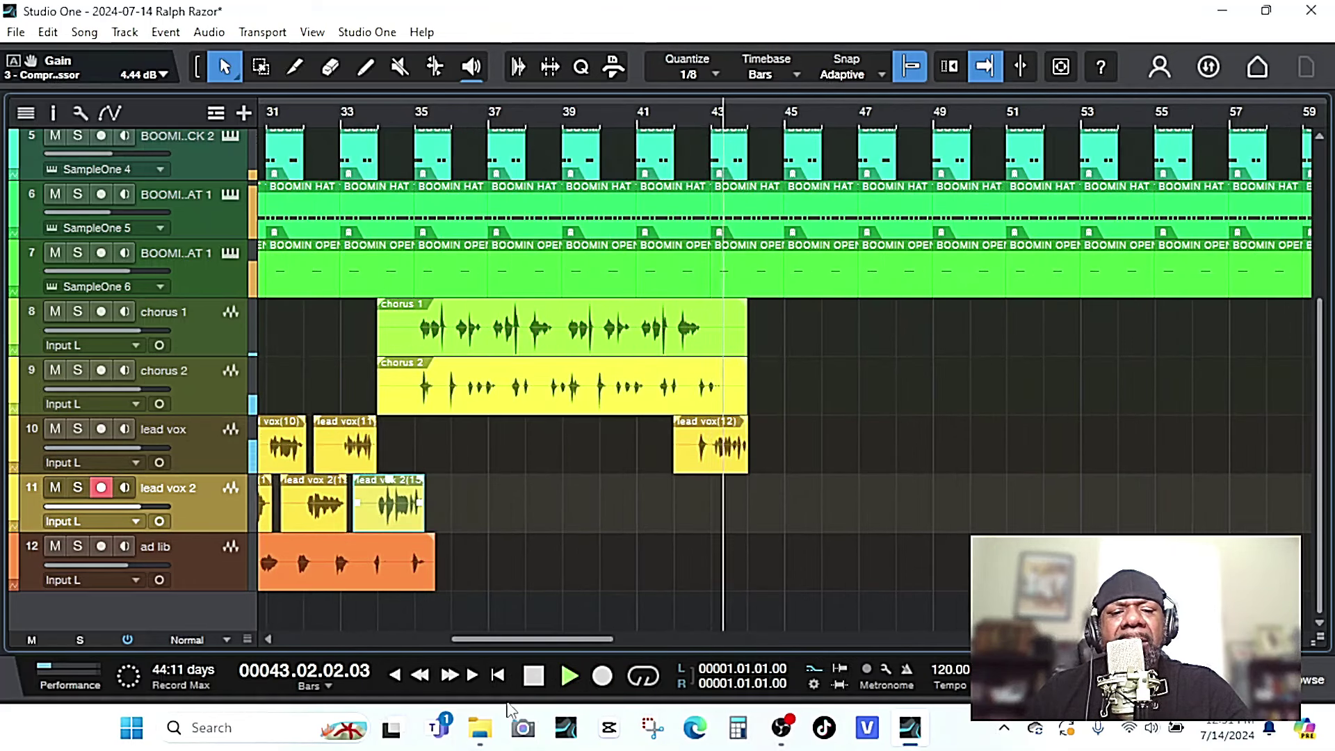
left_click(534, 675)
key("KP_Multiply")
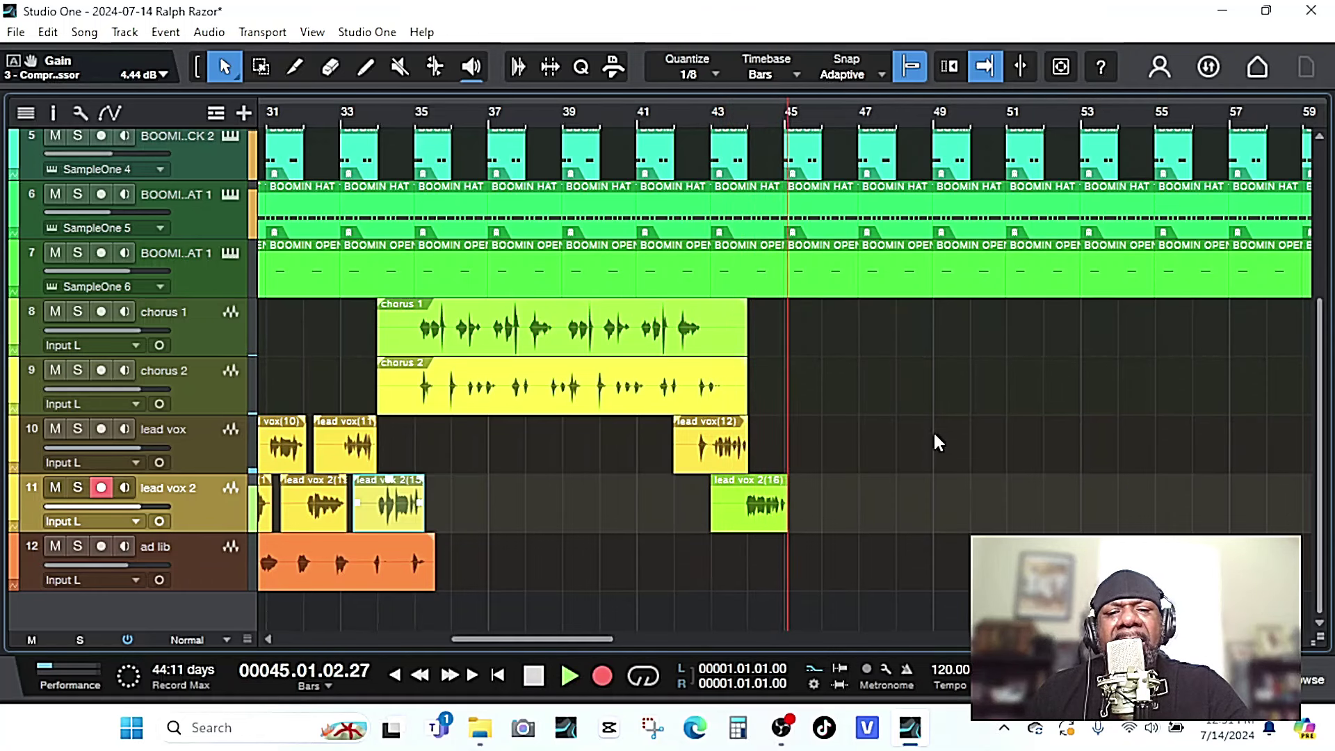
key("space")
Arm lead vox, replay the lead-in around bar 45 and record the next line from about bar 44 beat 3 to bar 46.
left_click(207, 437)
key("space")
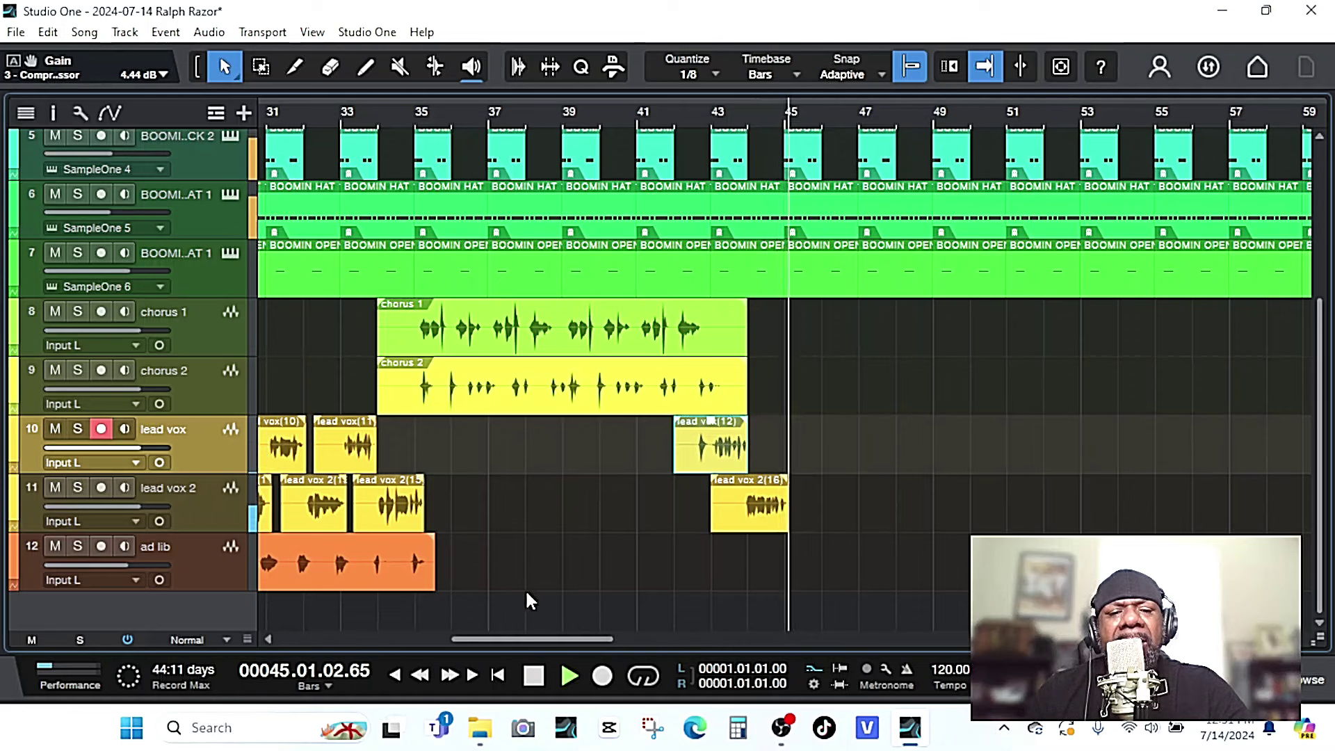
key("space")
key("space")
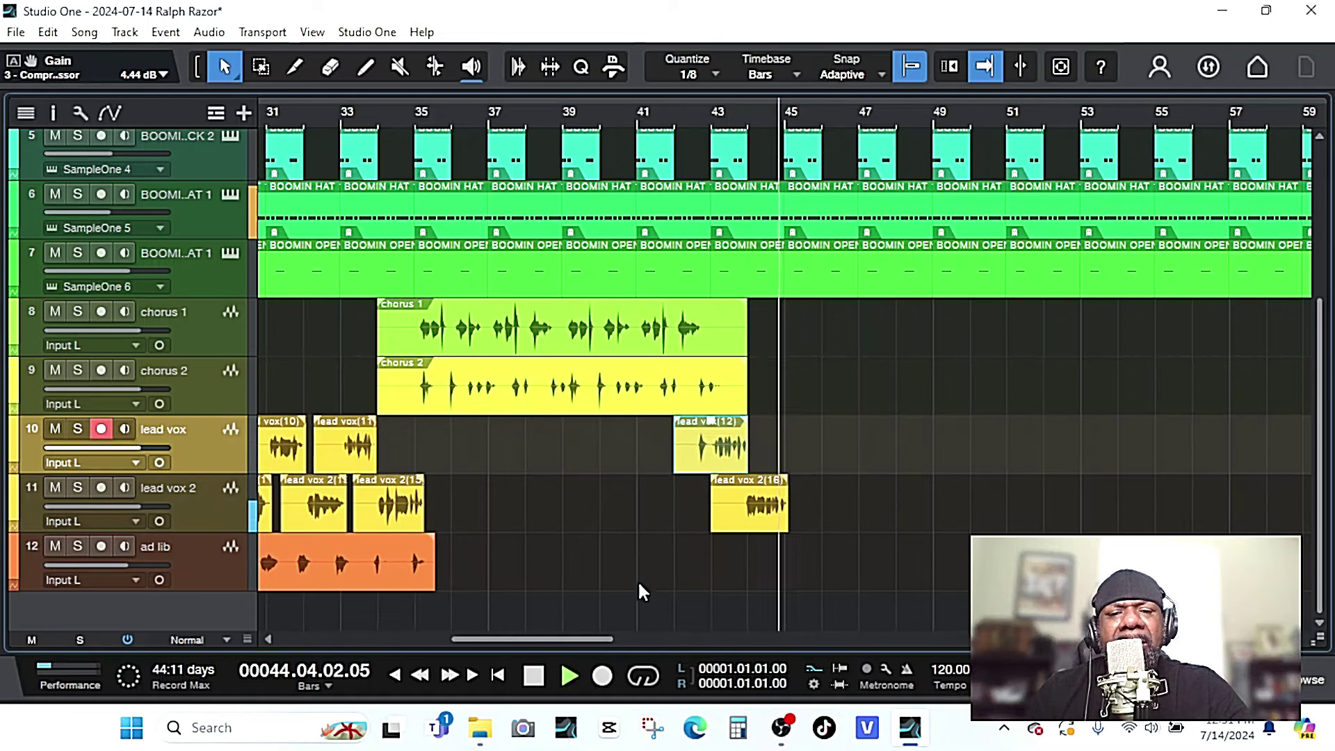
key("space")
key("space")
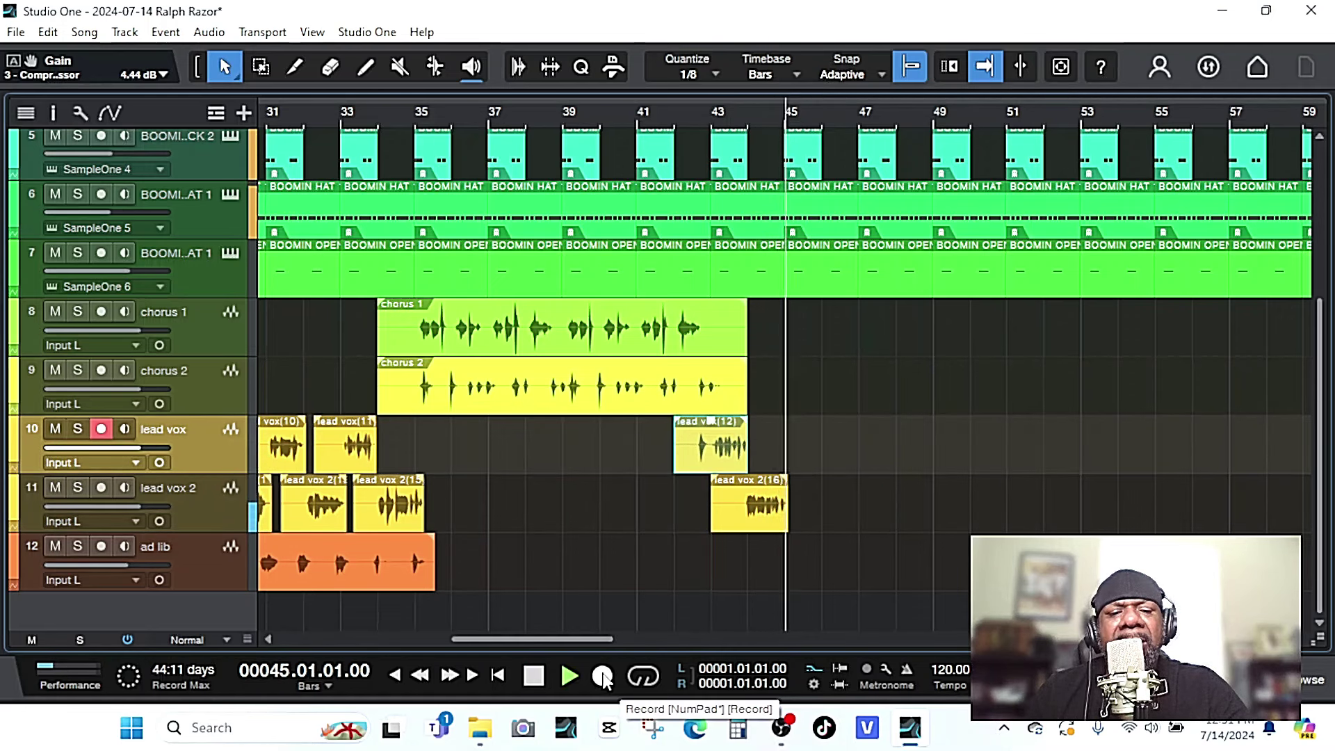
key("space")
left_click(602, 678)
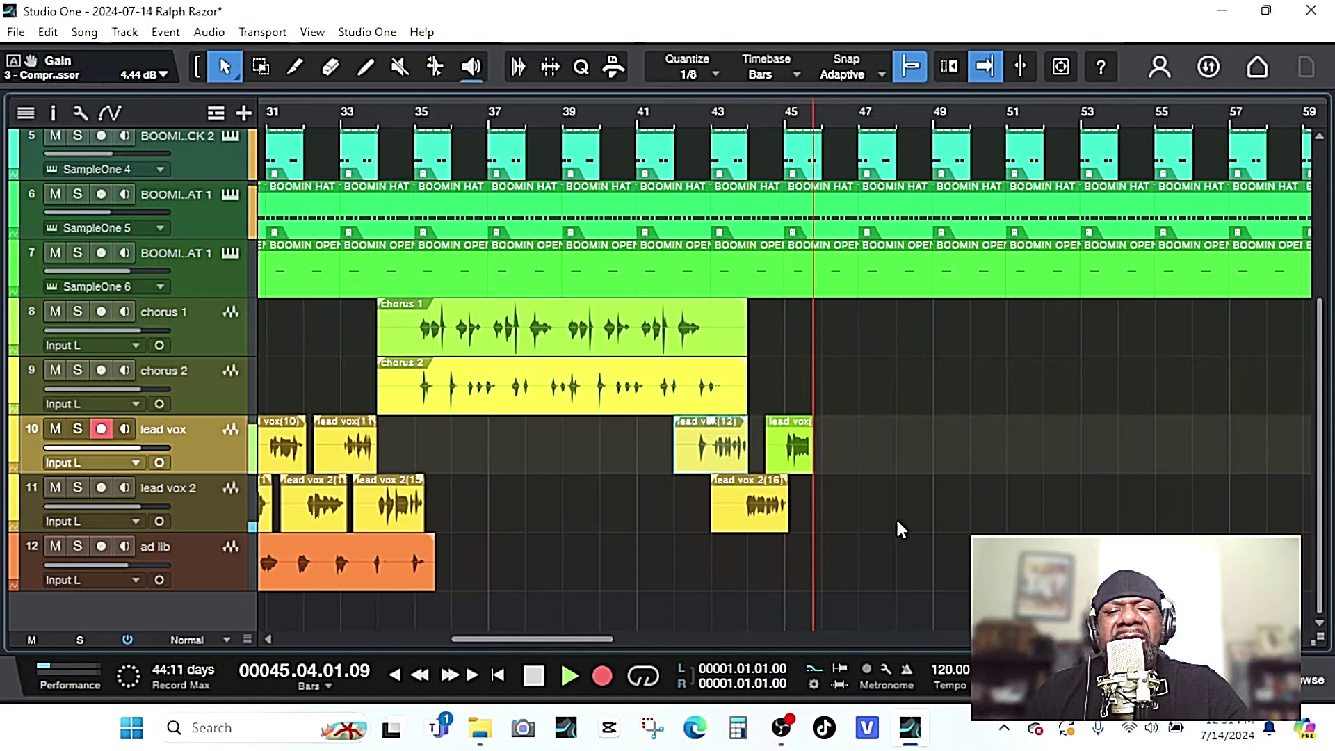
key("space")
Arm lead vox 2 and play the latest lead vox line to cue the next entry at bar 45 beat 3.
key("space")
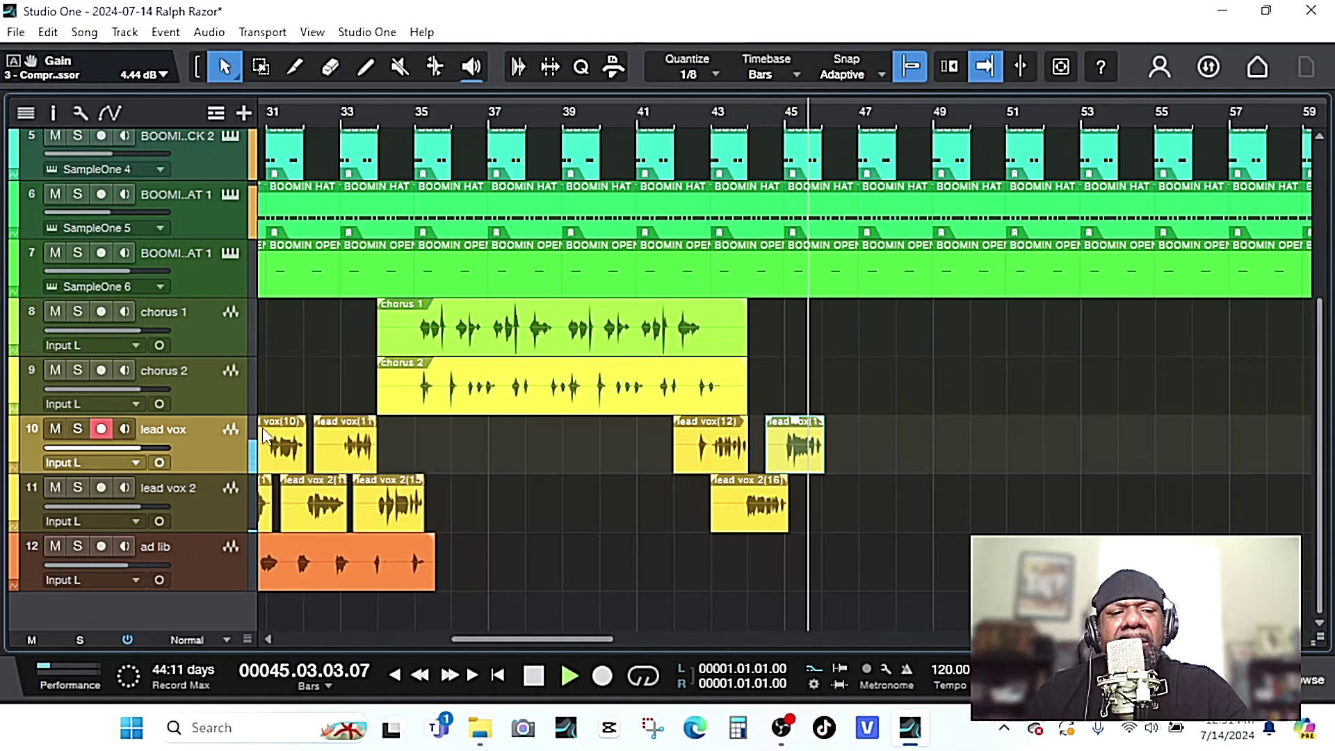
left_click(204, 488)
key("space")
key("space")
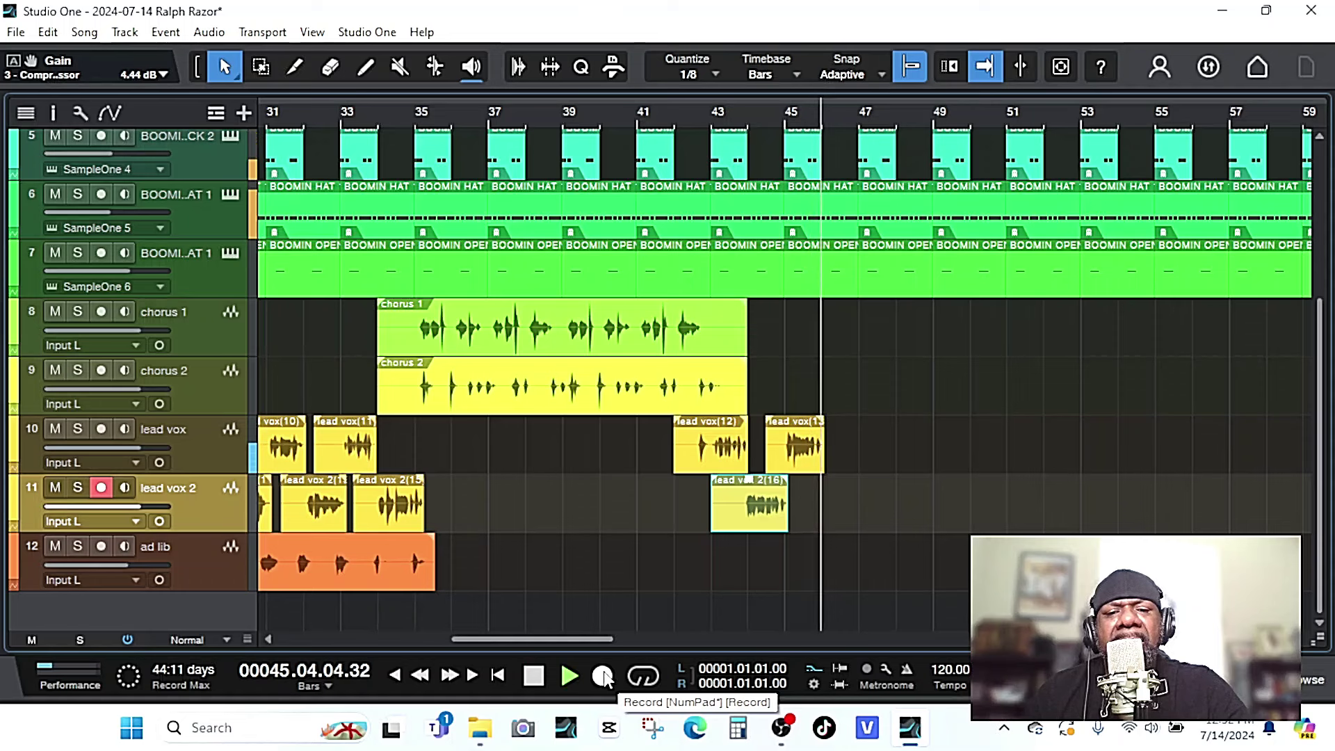
key("space")
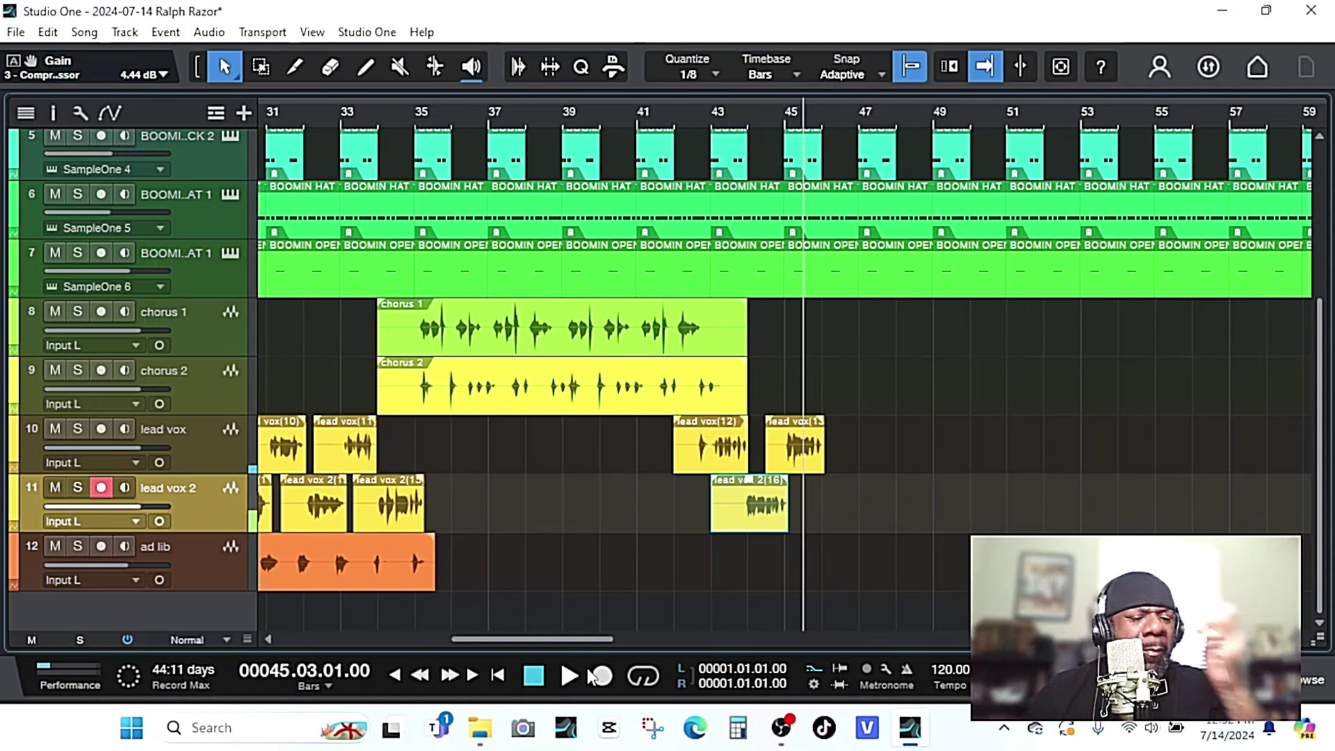
Replay the new verse lines from bar 43 and rehearse the upcoming lead vox 2 line.
left_click(715, 119)
key("space")
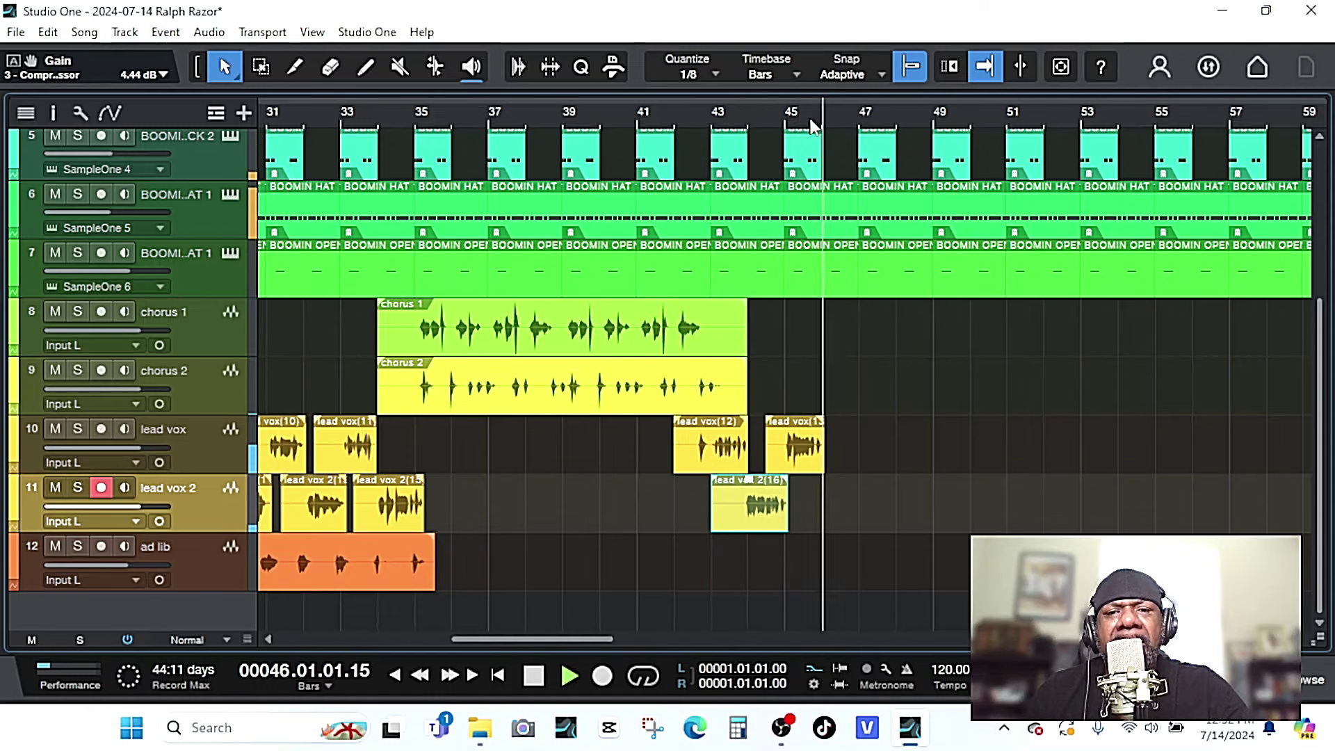
key("space")
key("space")
key("space")
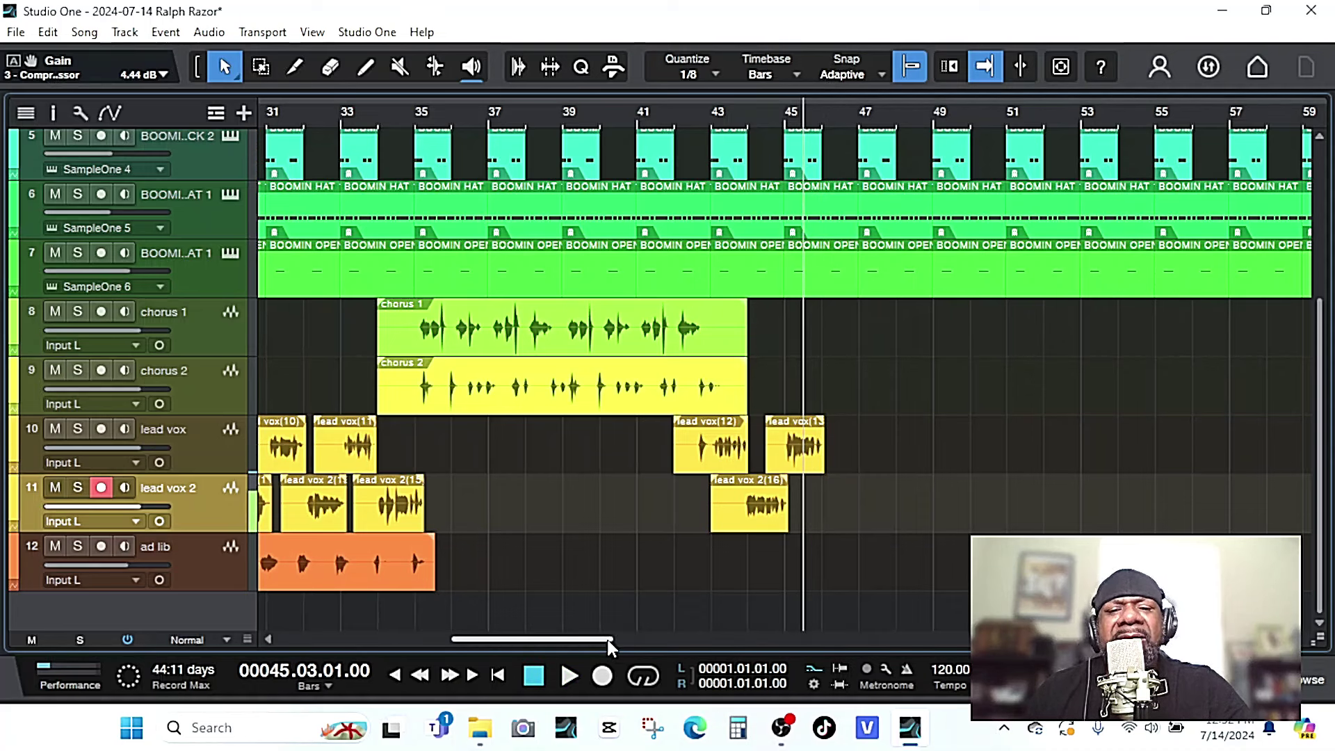
key("space")
key("space")
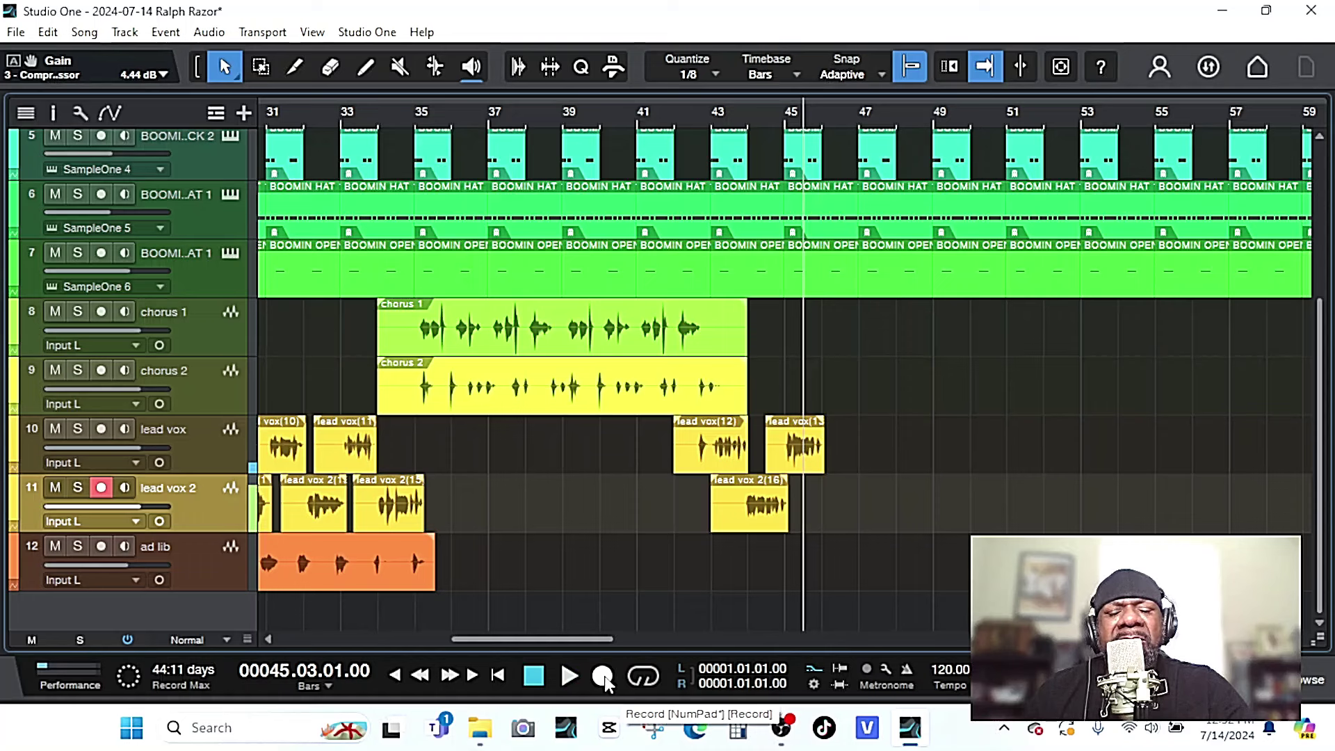
Record the next lead vox 2 line from bar 45 beat 3 to about bar 47.
left_click(604, 675)
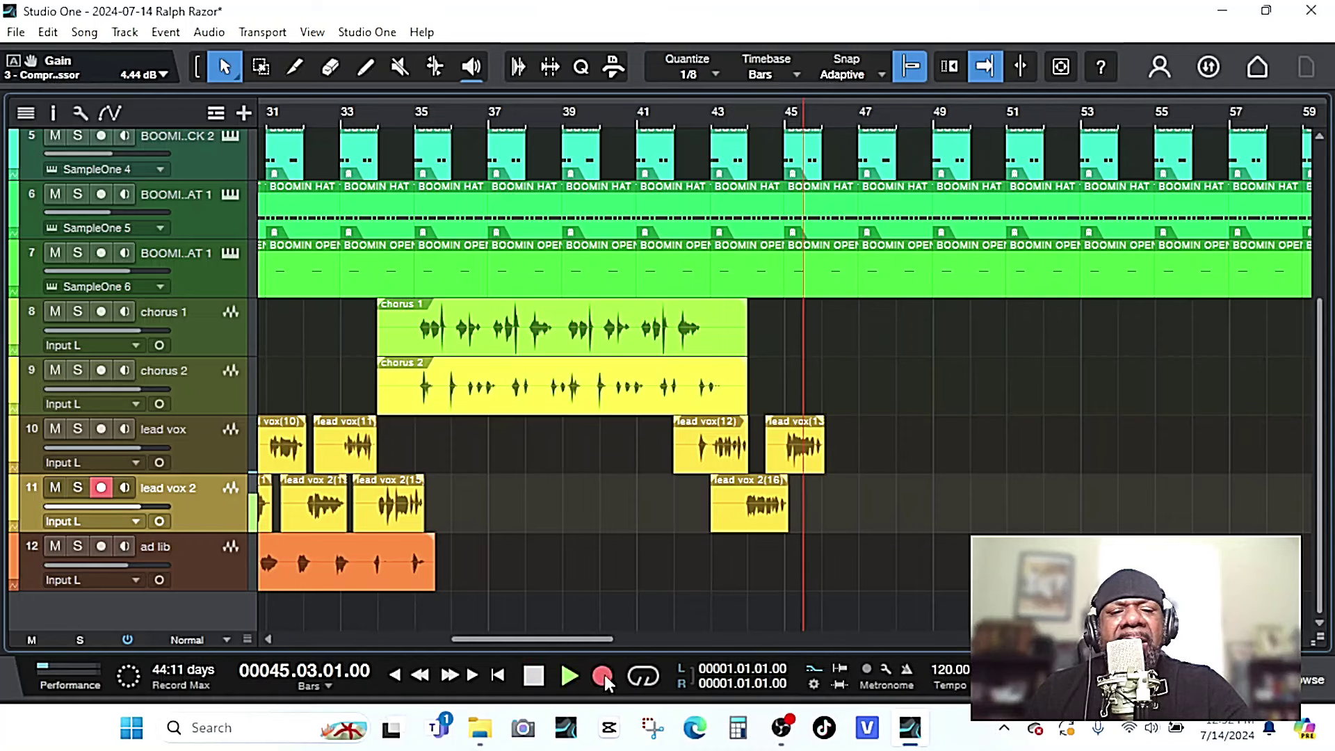
left_click(534, 676)
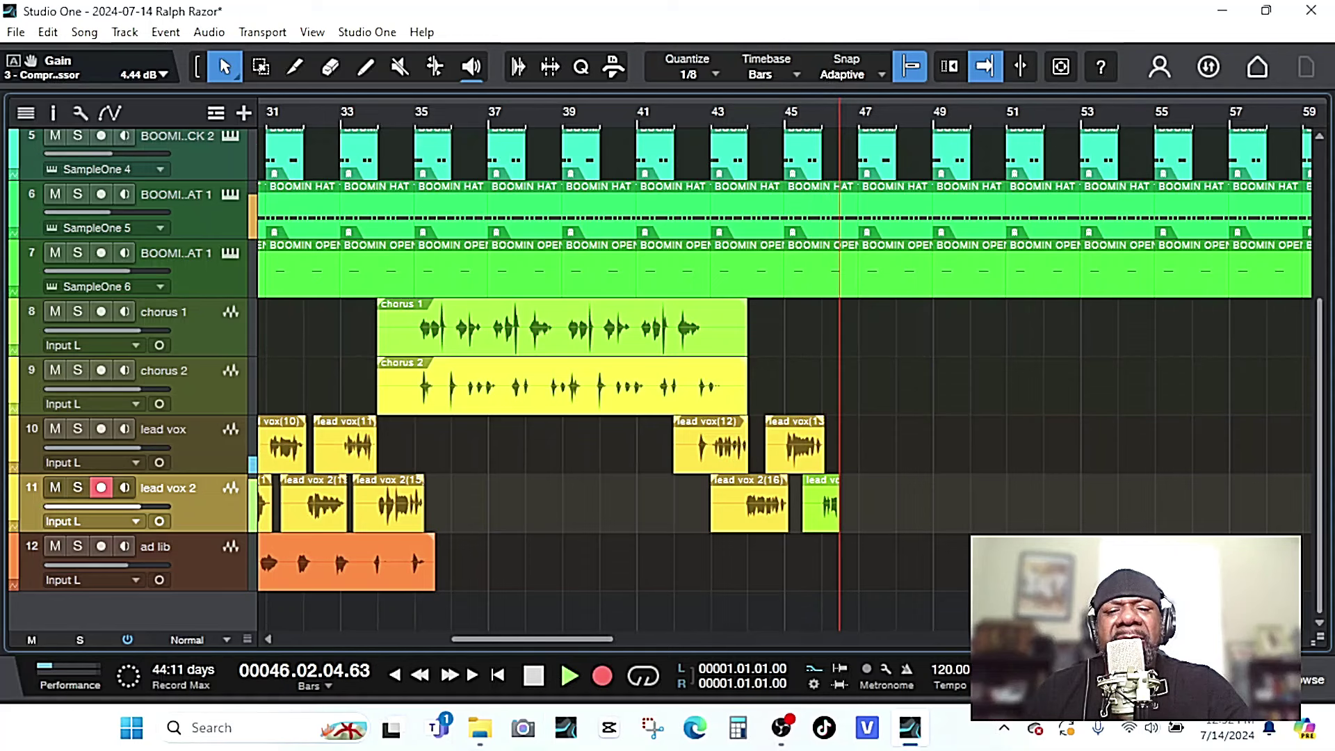
key("space")
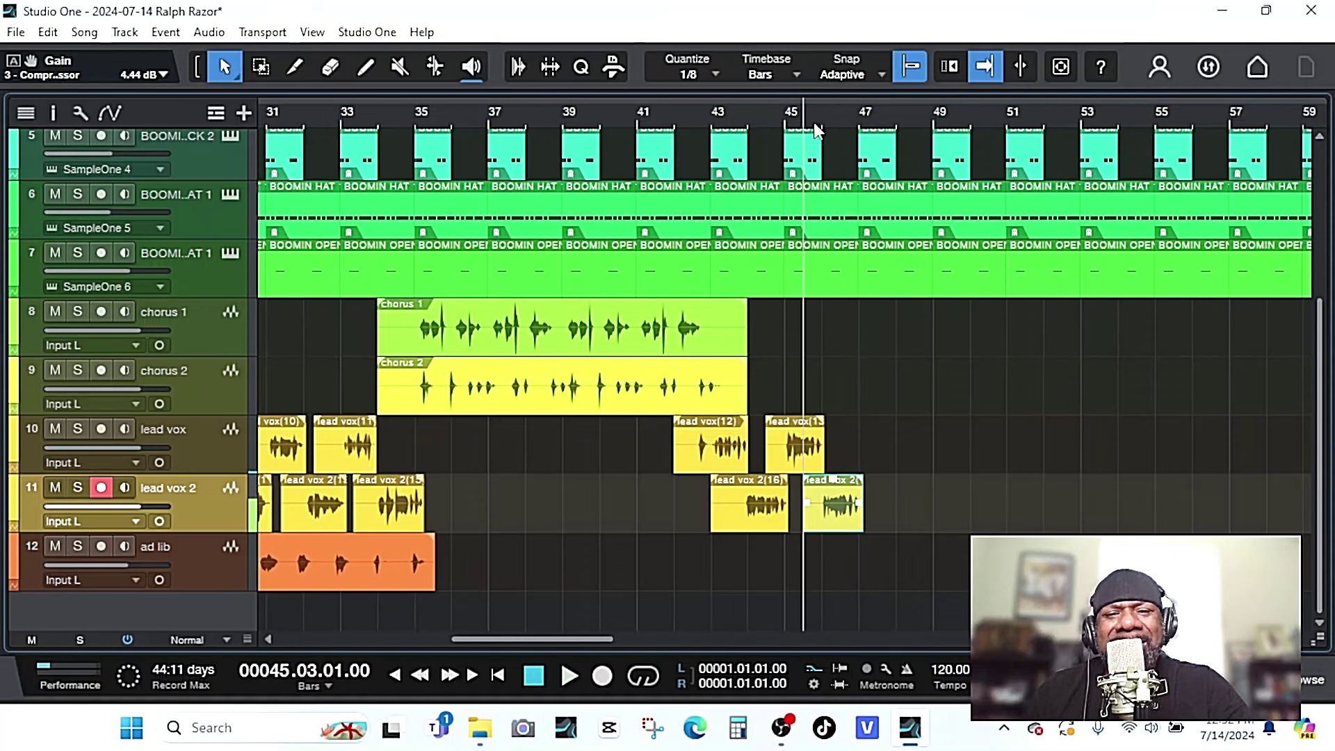
Arm lead vox, play the latest lead vox 2 line as a cue and record the next line, including a retake, from bar 46 beat 3 to about bar 48.
key("Up")
key("space")
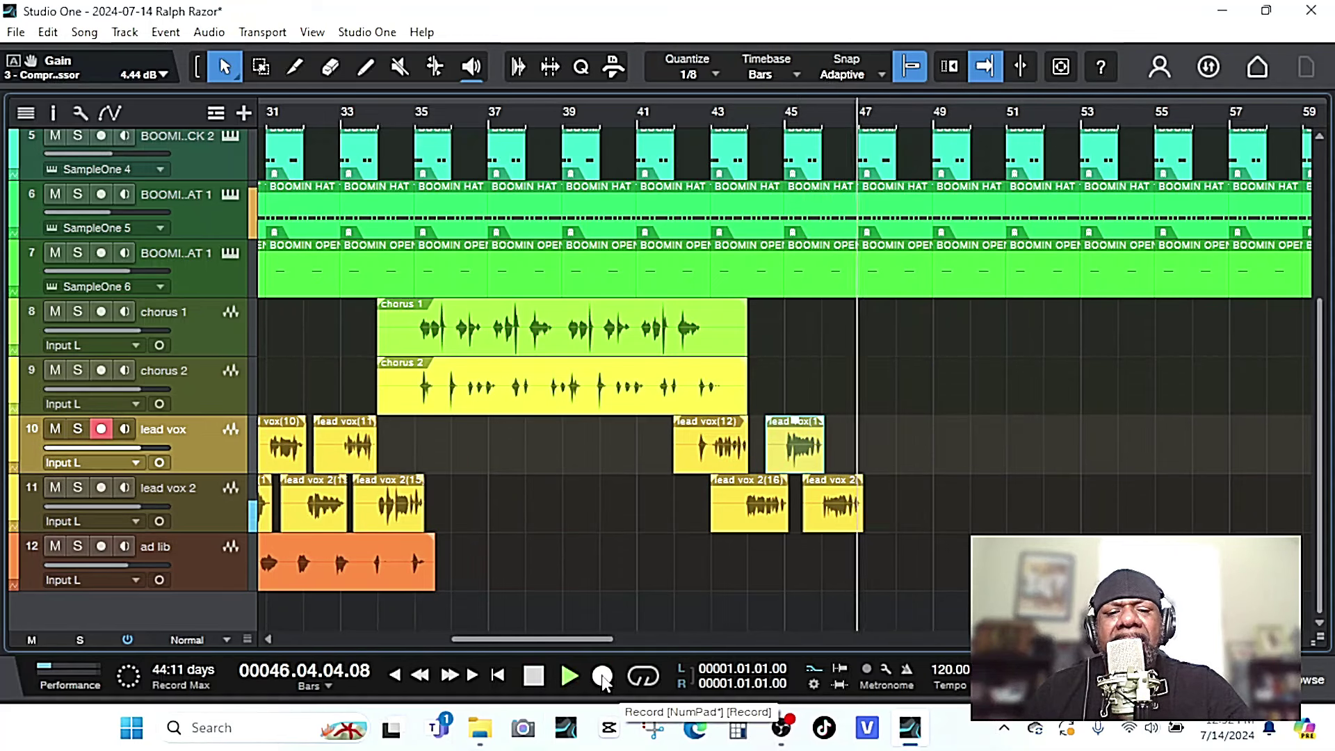
key("space")
left_click(602, 677)
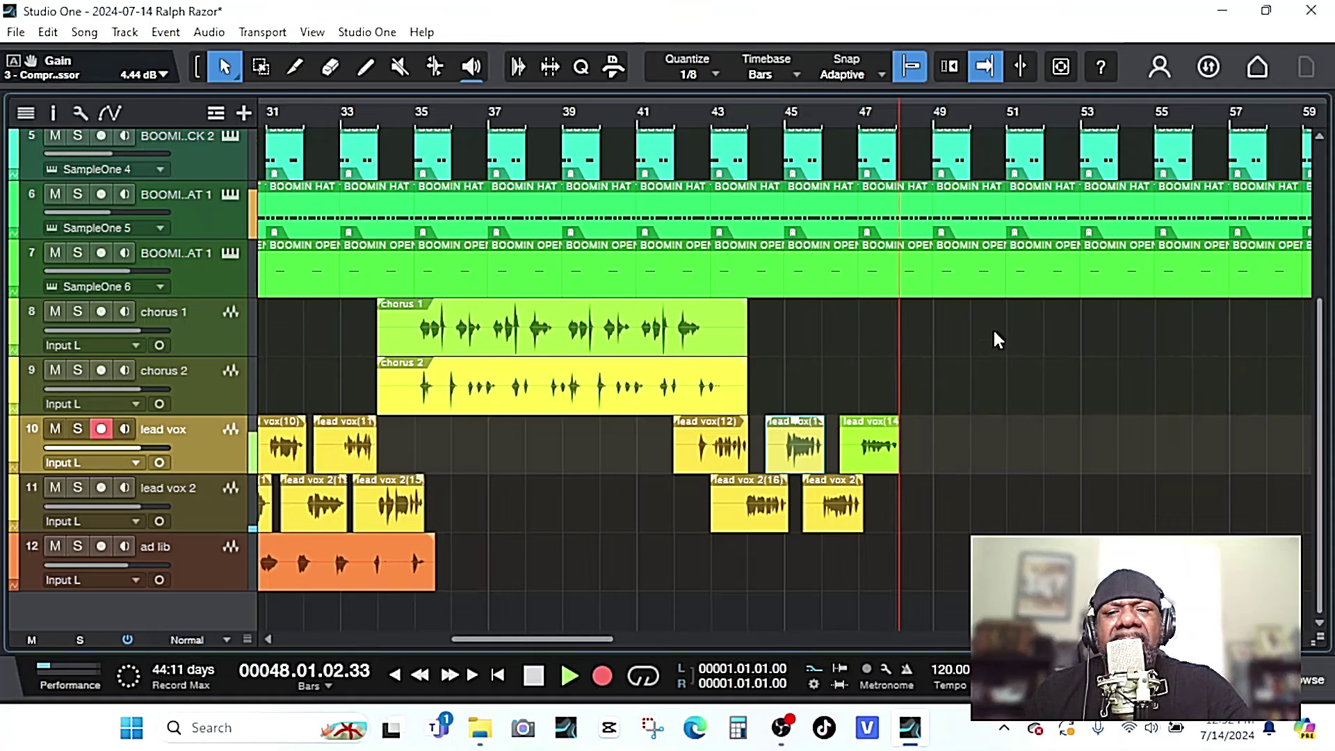
key("space")
left_click(602, 676)
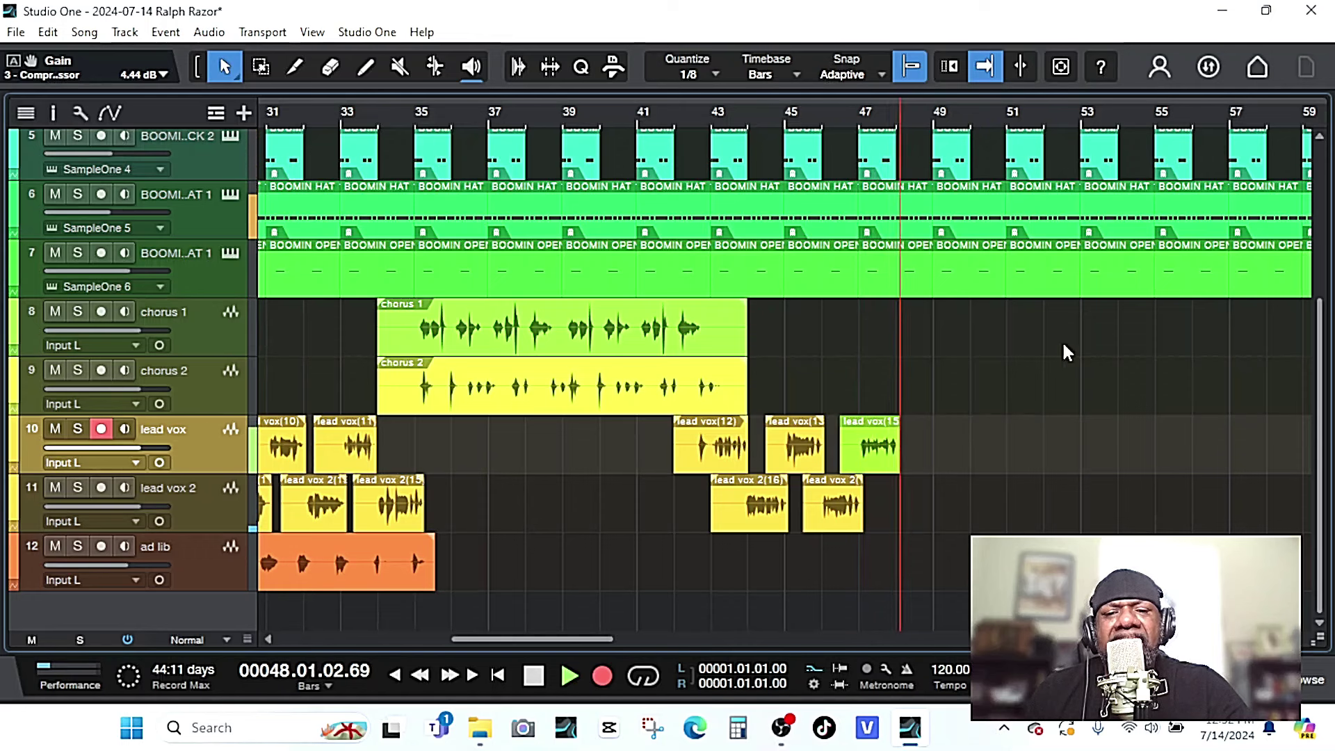
key("space")
Arm lead vox 2, rehearse over the latest lead vox line and record the next line from bar 47 beat 3 to about bar 49.
left_click(189, 496)
key("space")
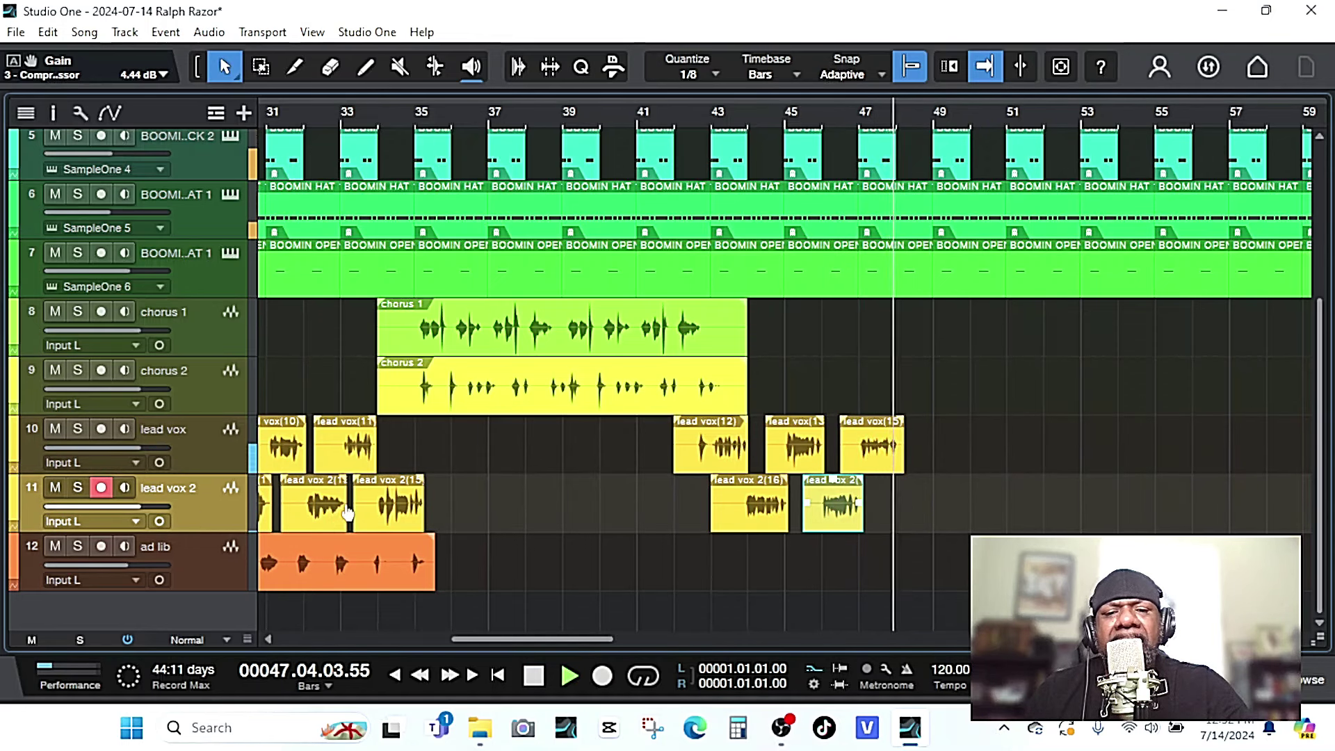
key("space")
left_click(603, 676)
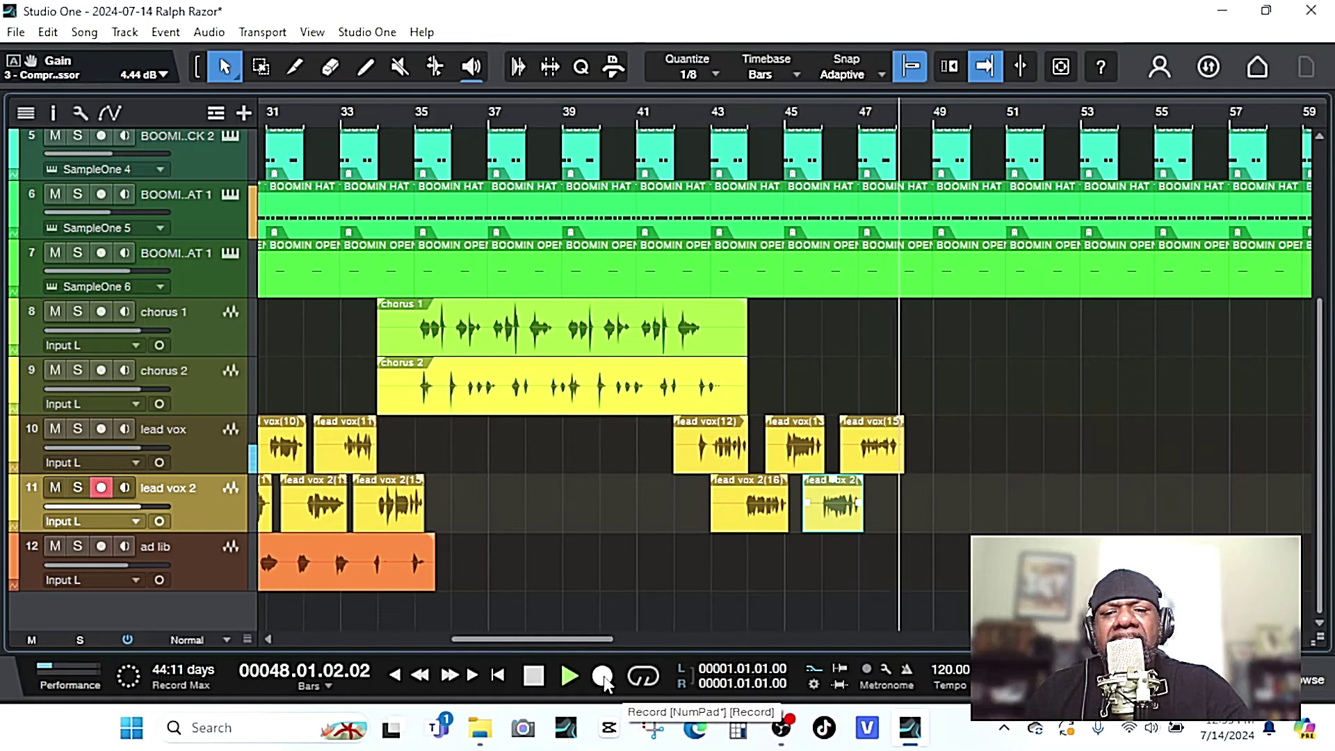
key("space")
key("space")
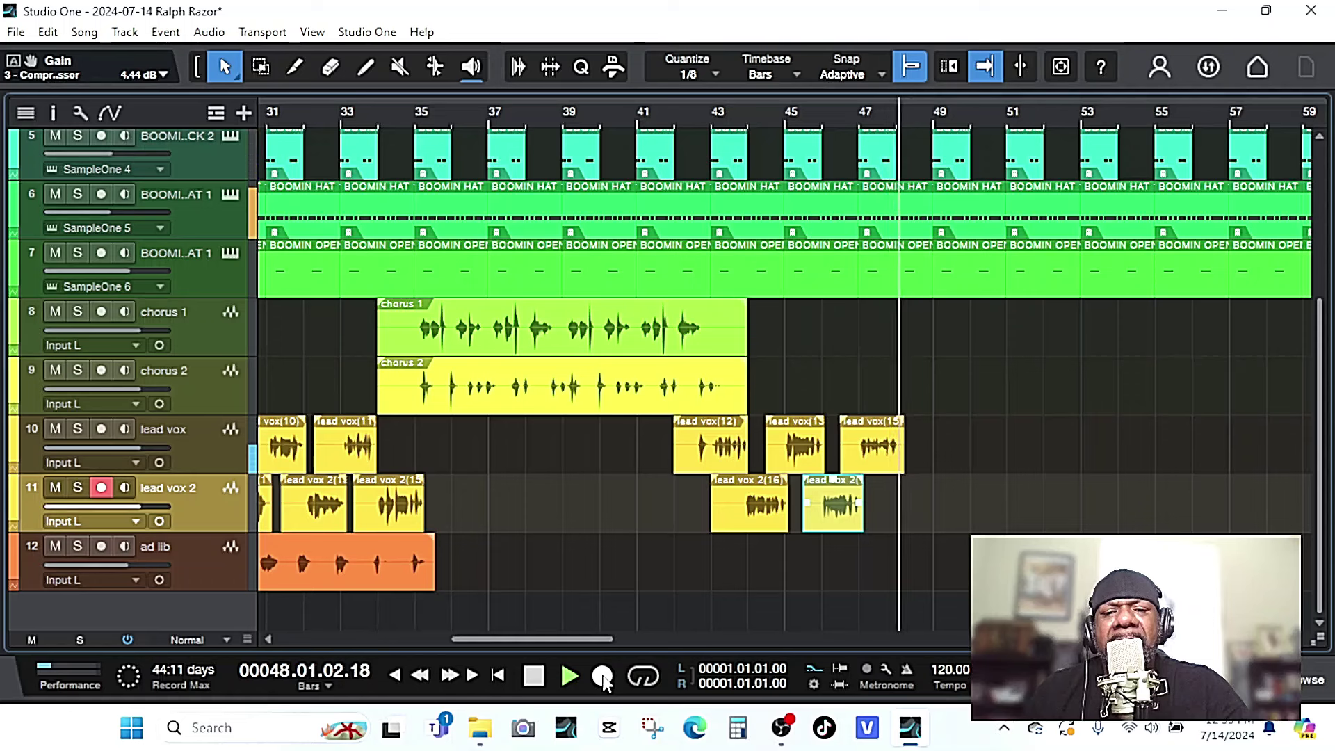
key("space")
left_click(602, 676)
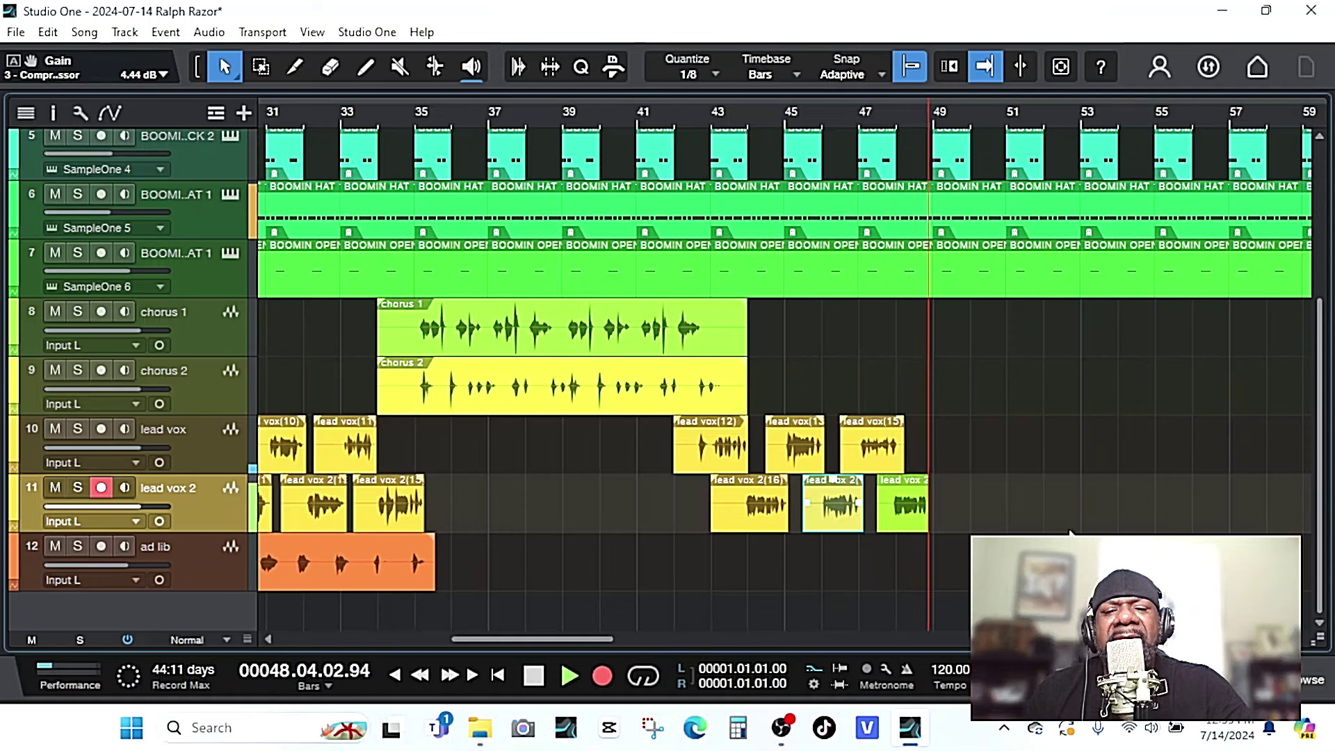
key("space")
Set the playback position to bar 48 beat 3, arm lead vox and record its next line to about bar 50.
left_click(907, 103)
key("space")
left_click(187, 456)
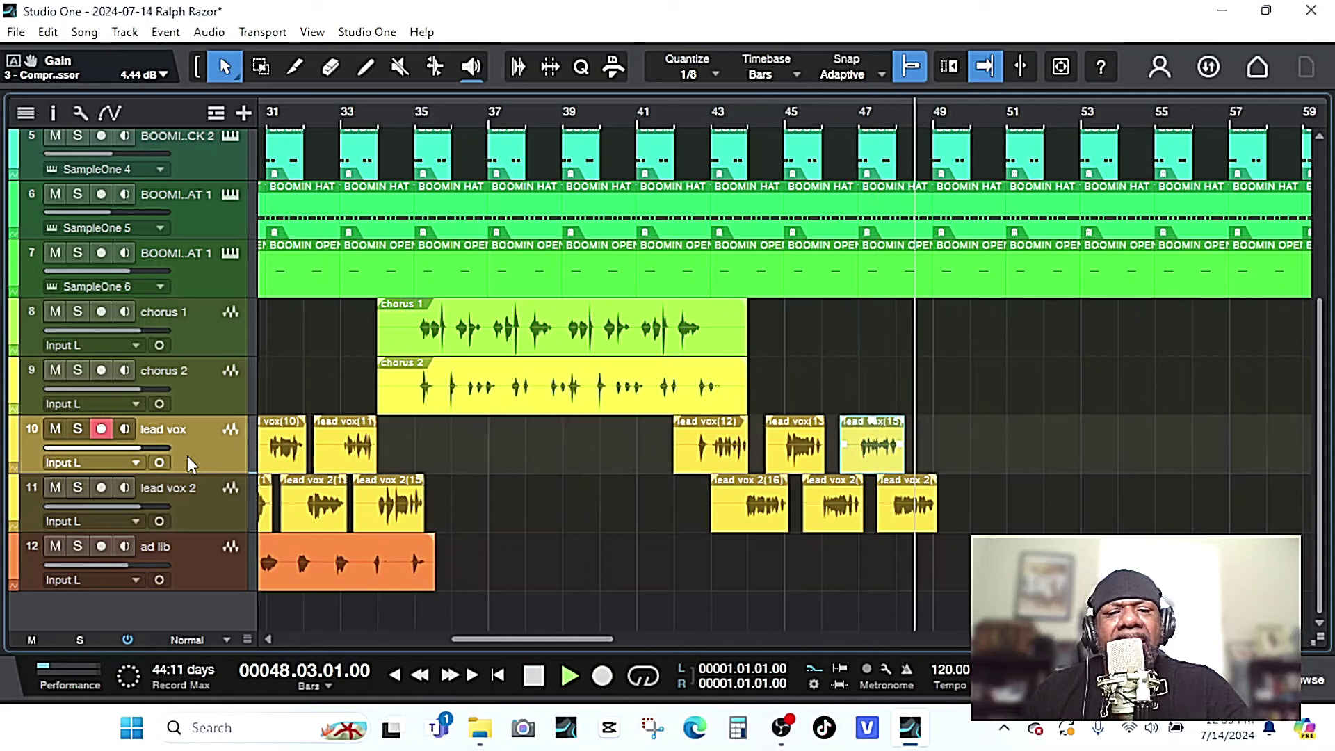
key("space")
left_click(602, 676)
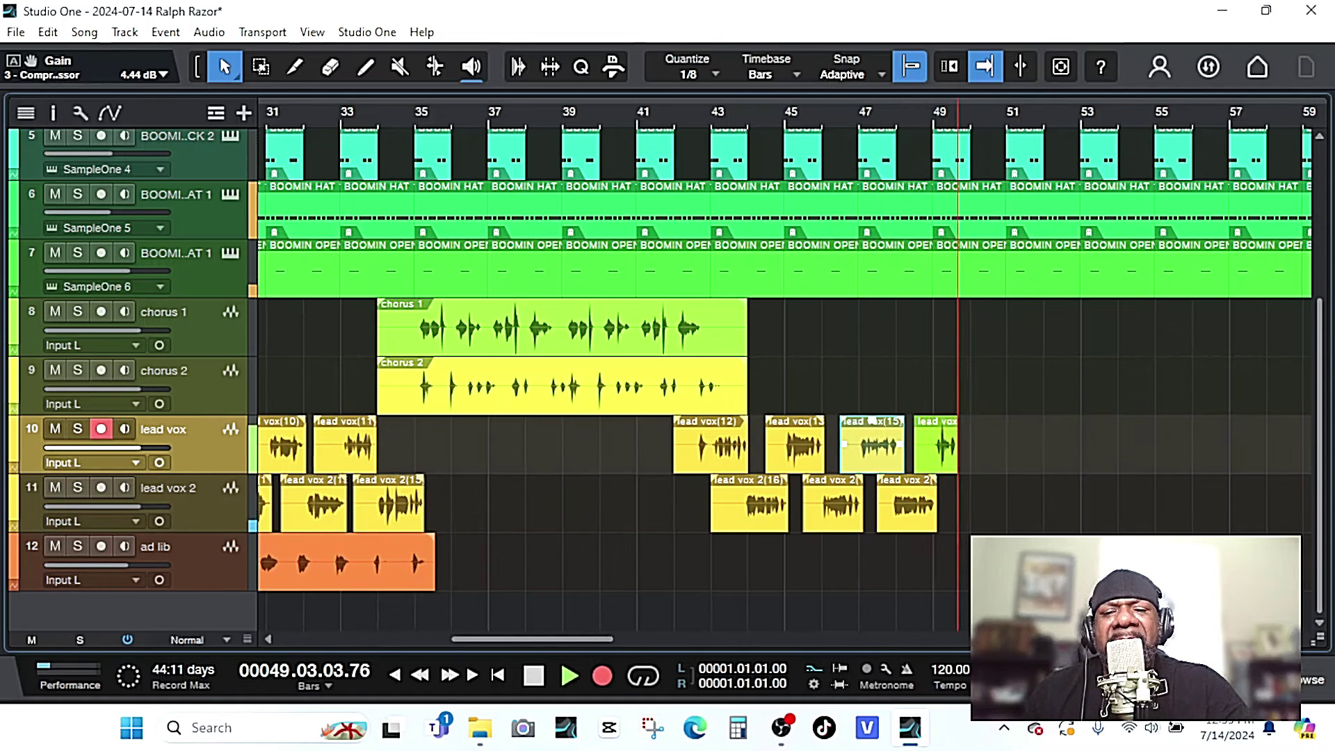
key("space")
Arm lead vox 2 and record its next line from bar 49 beat 2 to about bar 51.
key("Down")
left_click(602, 675)
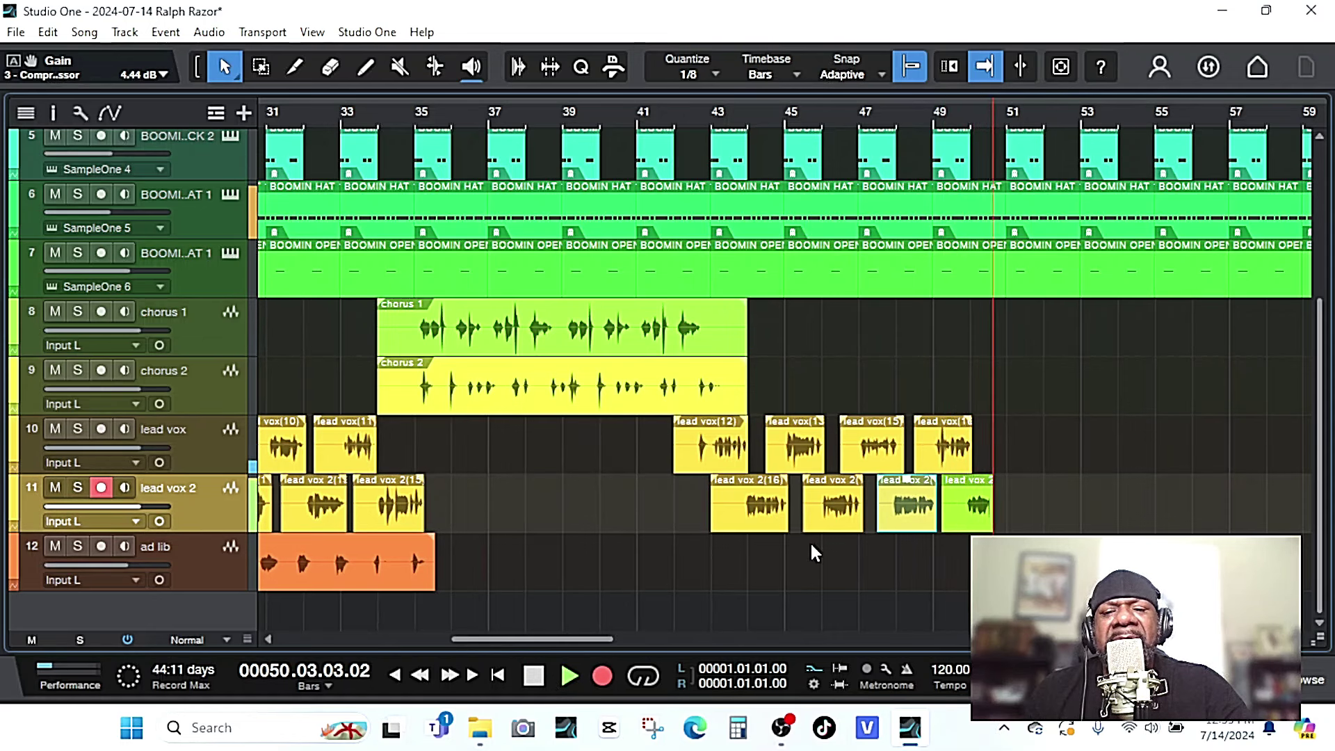
key("space")
Arm lead vox and record its next line from bar 50 beat 3 to about bar 52.
key("Up")
key("KP_Multiply")
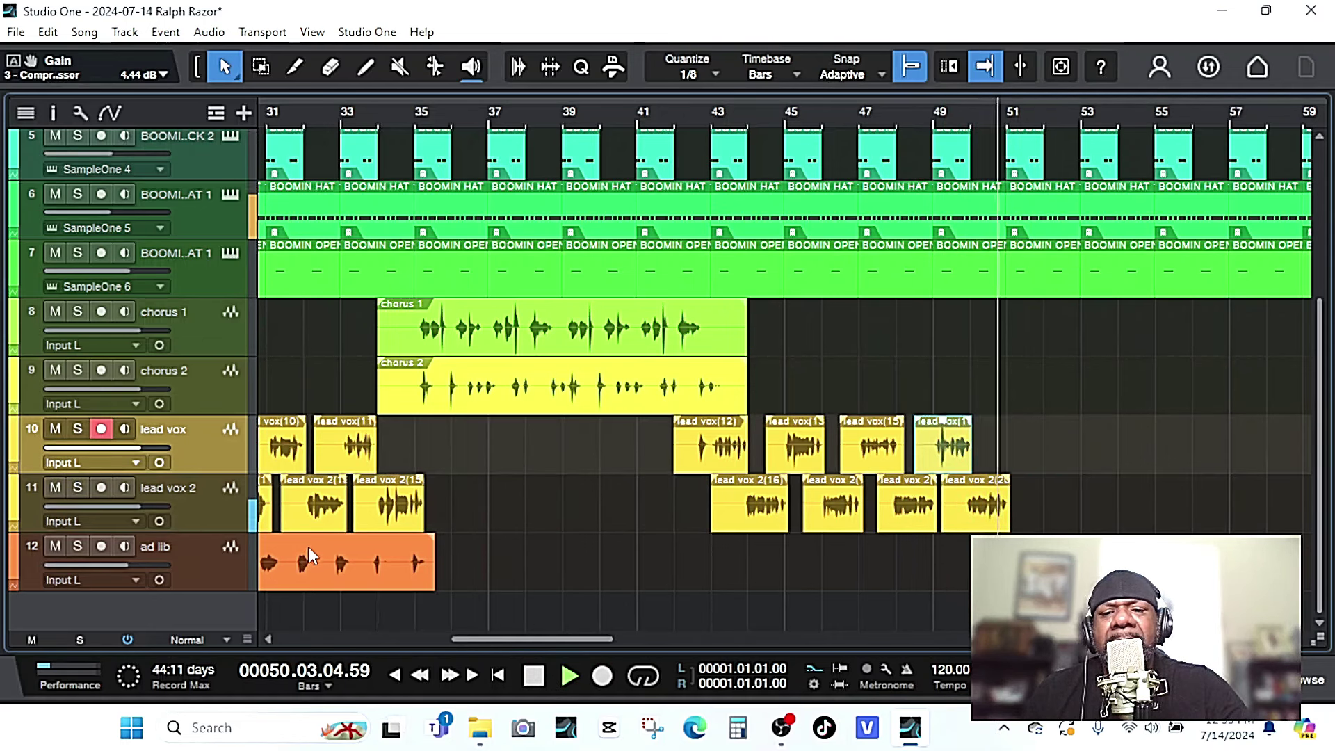
key("space")
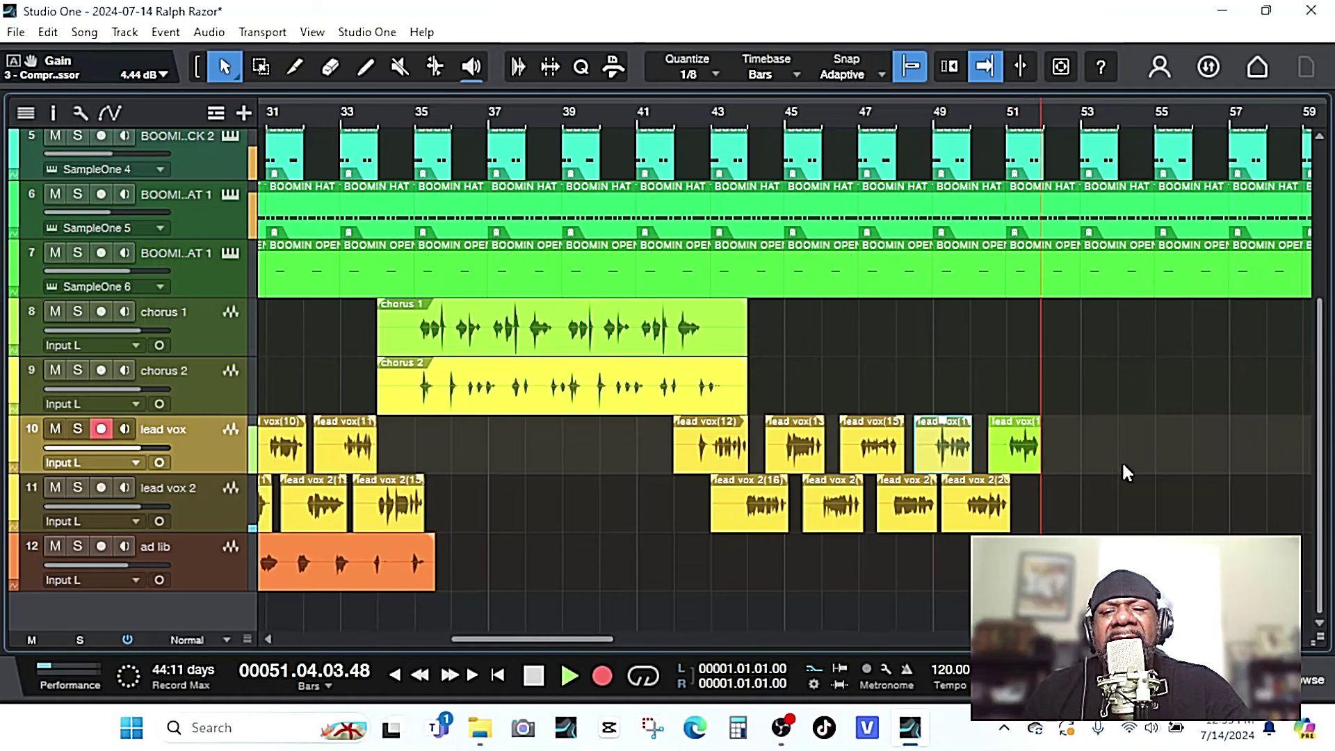
key("space")
Arm lead vox 2 and replay the latest lead vox line from about bar 50 beat 3 to cue the next entry.
key("Down")
key("KP_Multiply")
key("space")
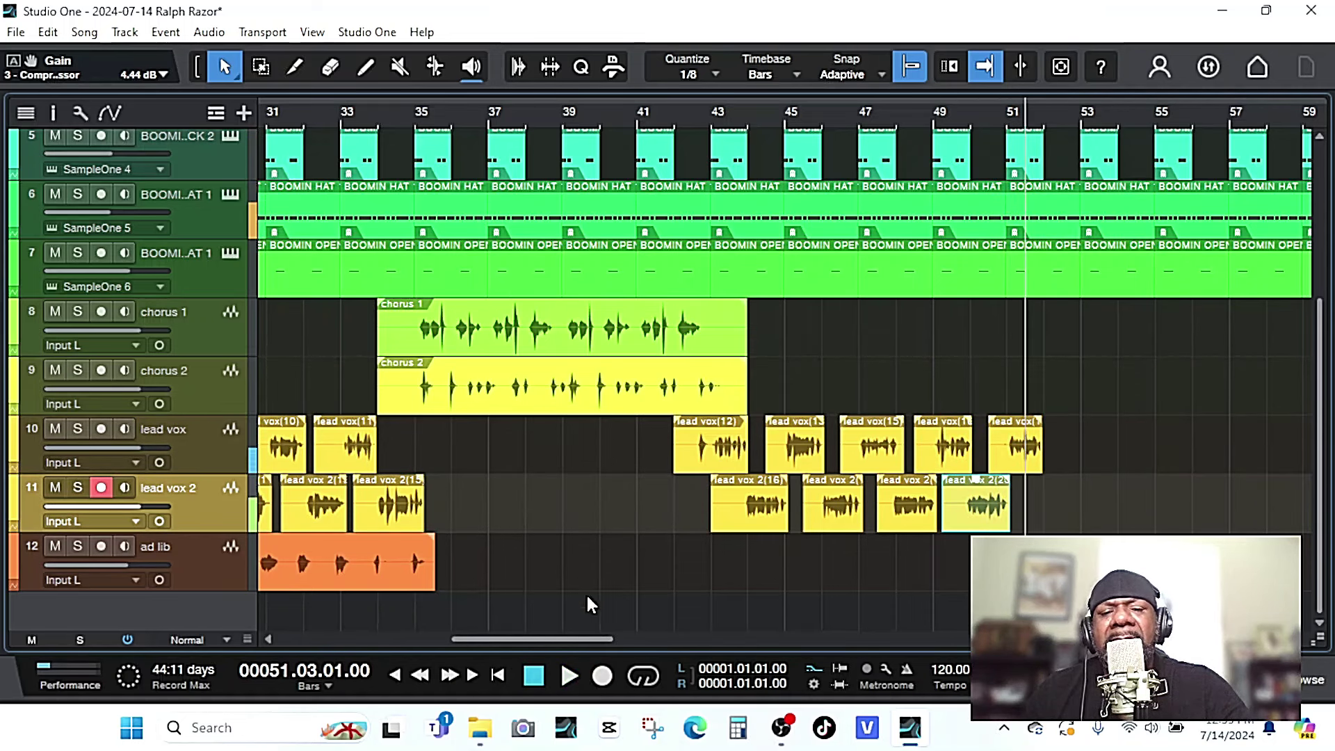
key("space")
left_click(991, 112)
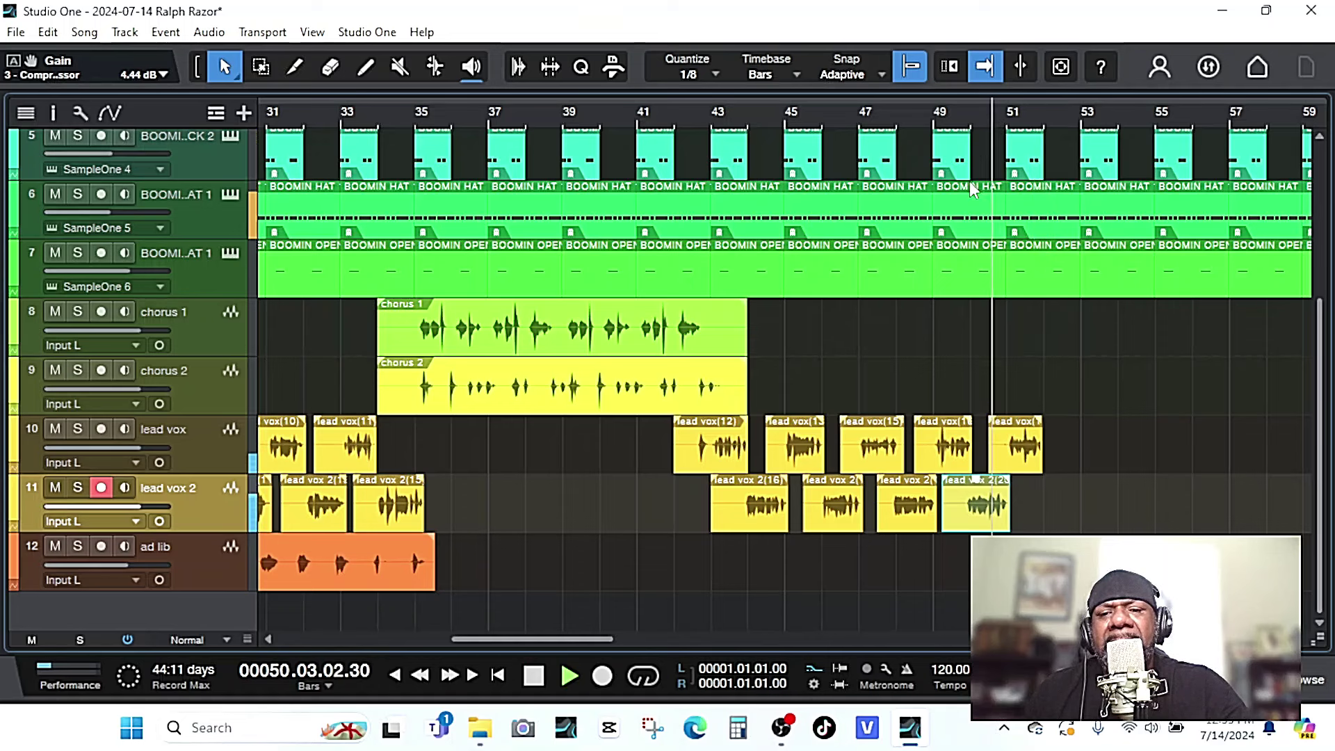
key("space")
Record the next lead vox 2 line with retakes from bar 51 beat 2 to about bar 53.
left_click(602, 676)
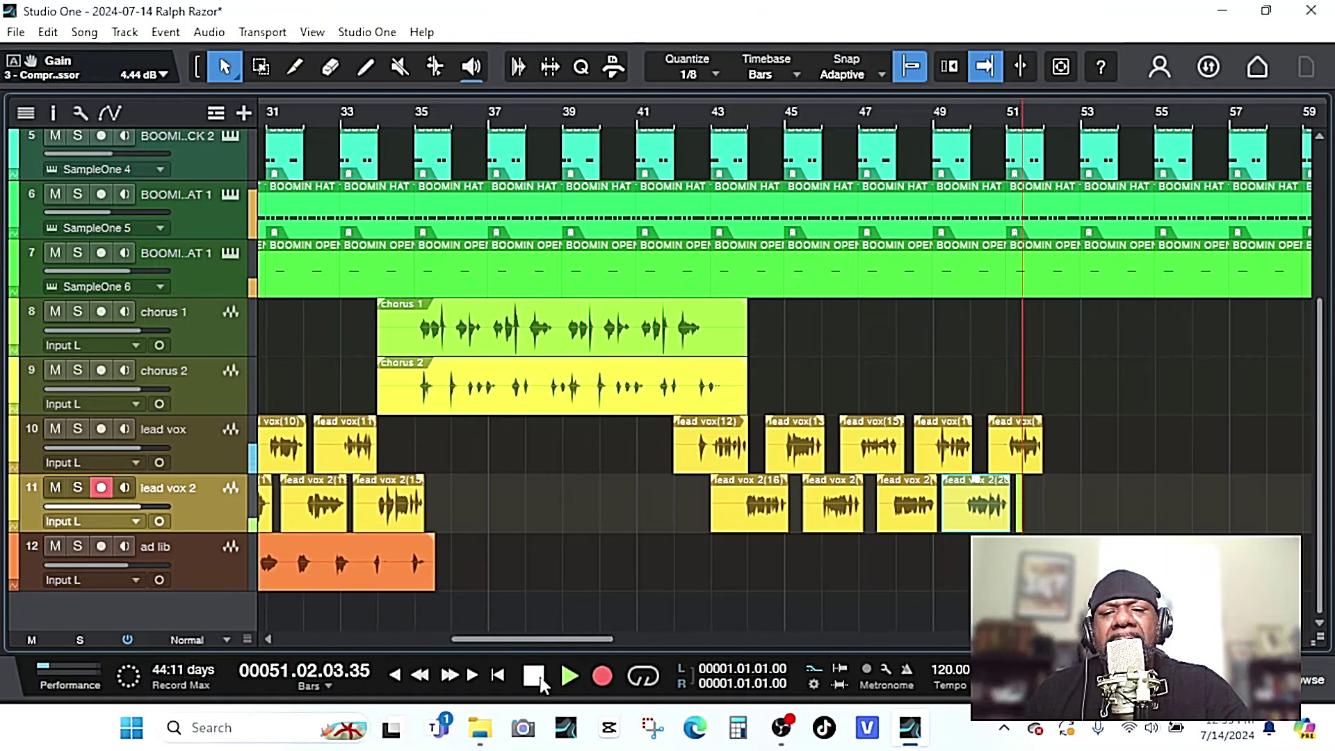
key("space")
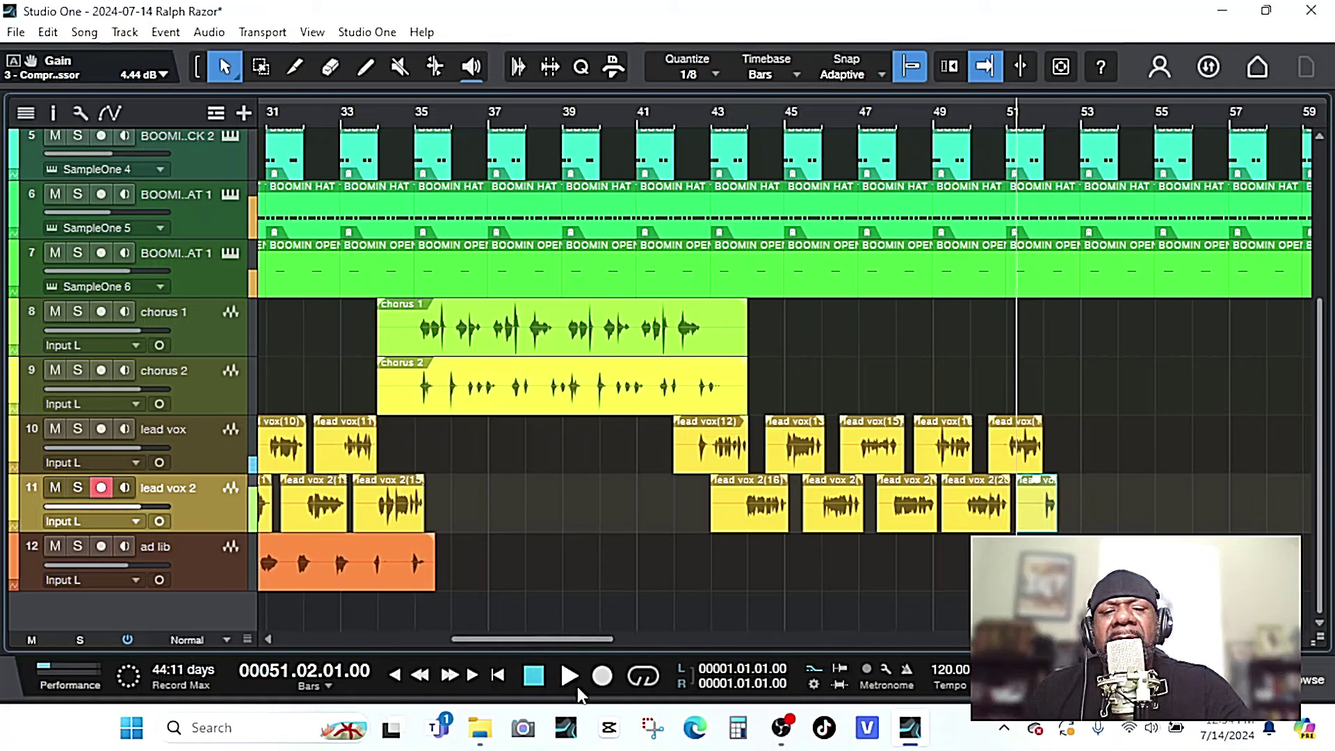
left_click(602, 678)
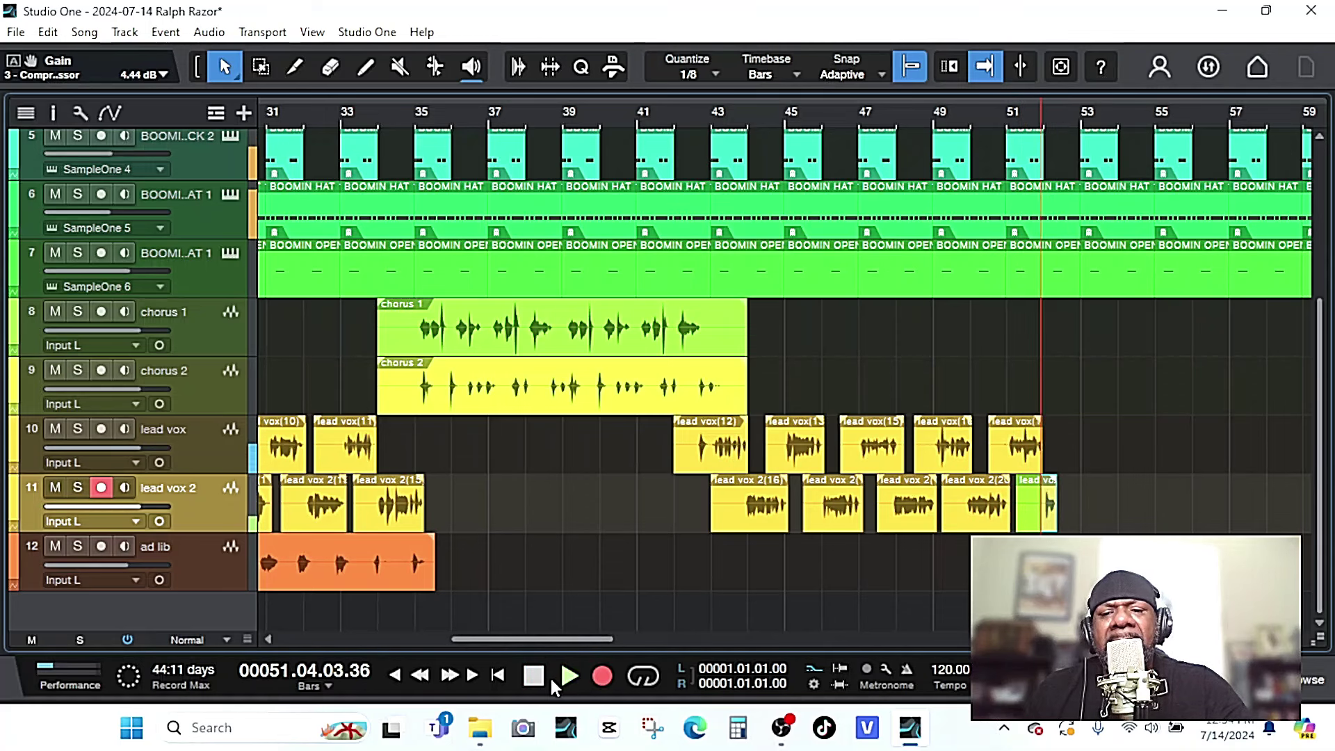
key("space")
left_click(602, 676)
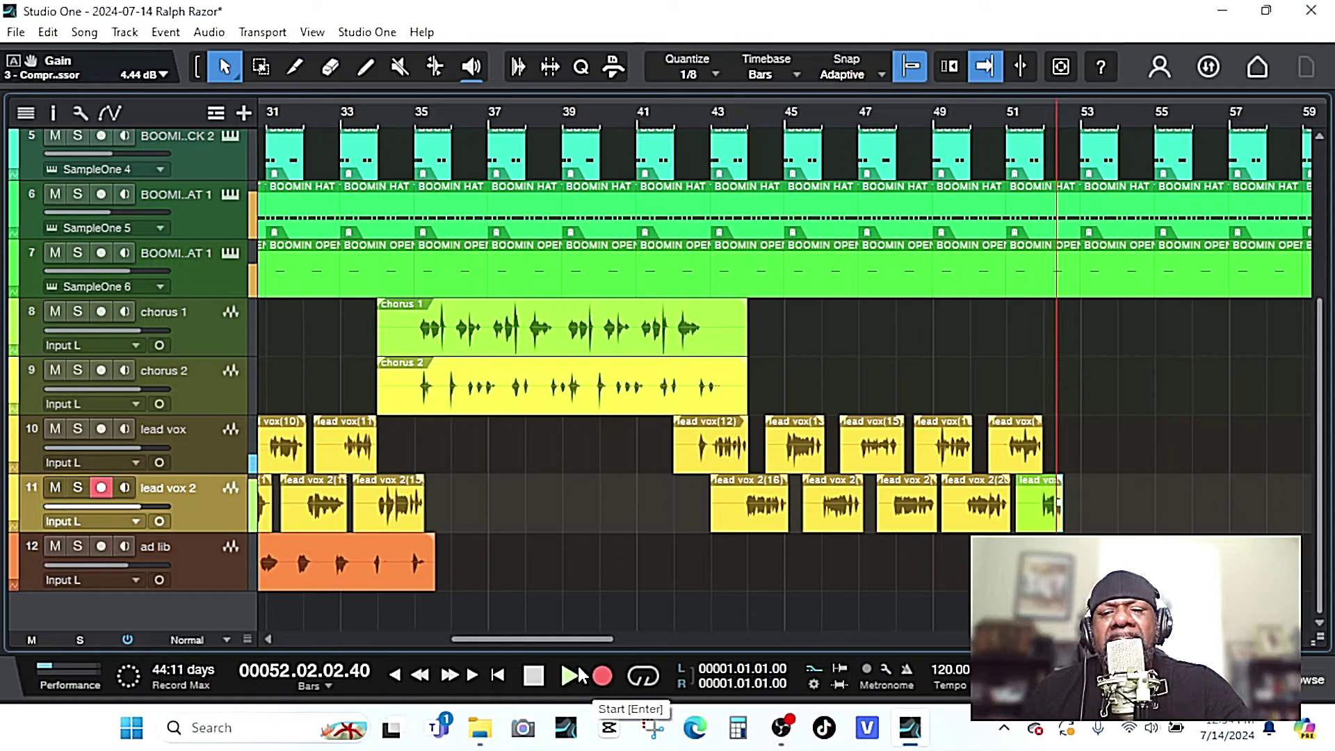
Set the playback position to bar 52 beat 2, arm lead vox and record its next line to about bar 54 beat 2.
left_click(1054, 115)
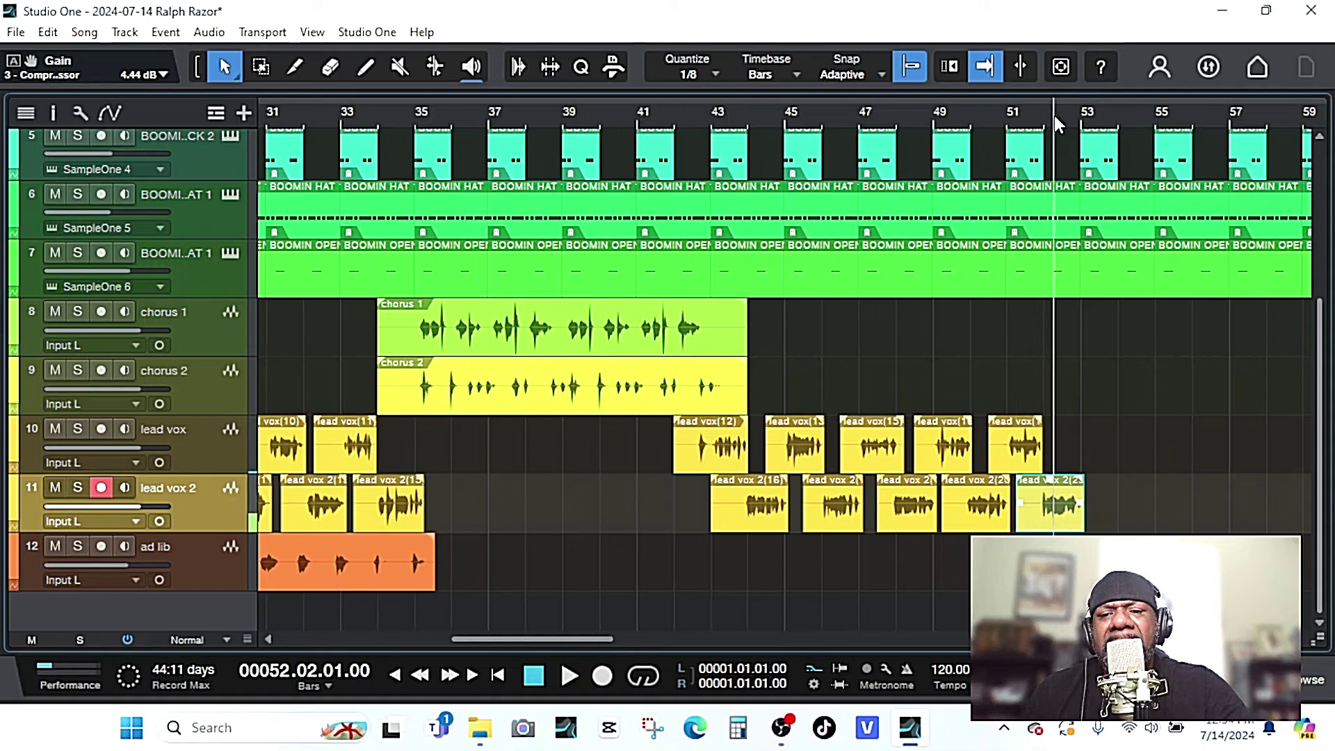
left_click(193, 440)
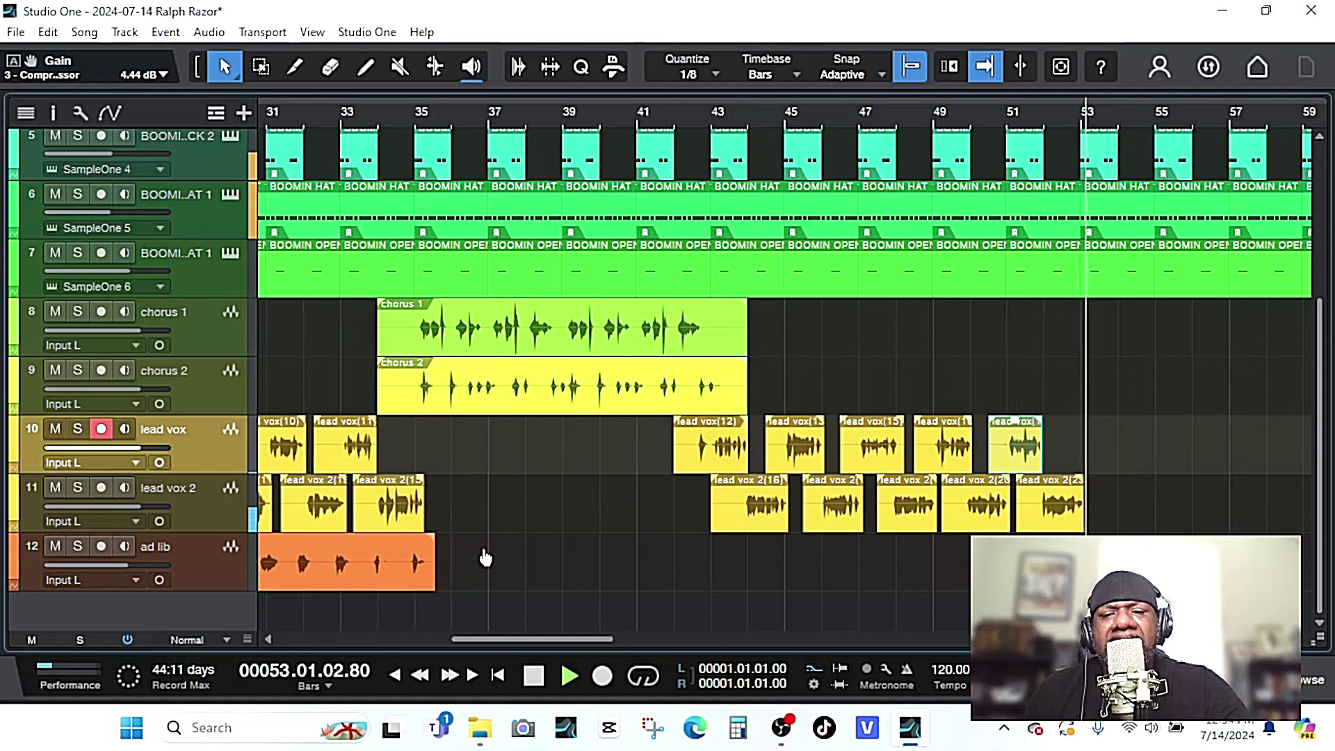
left_click(605, 678)
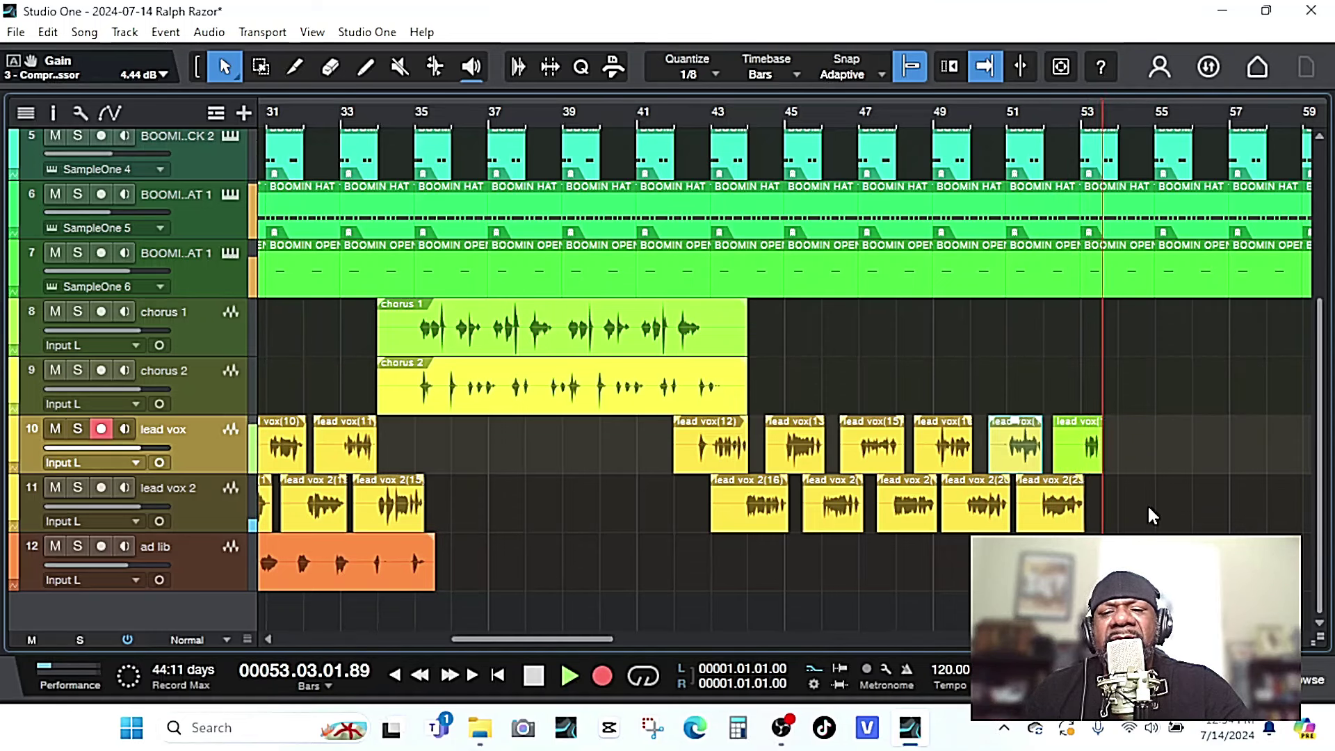
key("KP_Multiply")
key("space")
Arm lead vox 2, replay the cue and record the next line, including a retake, from bar 53 beat 3 to about bar 55.
key("Down")
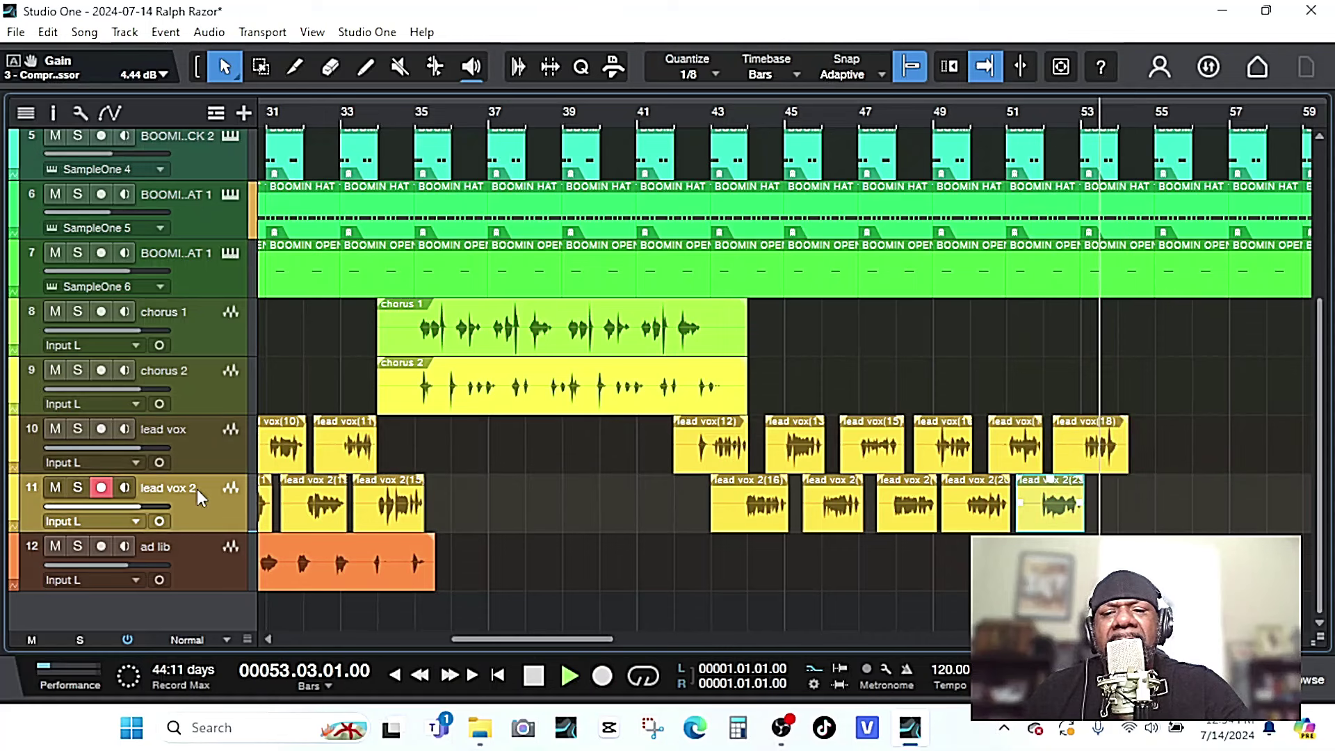
key("space")
key("space")
left_click(603, 675)
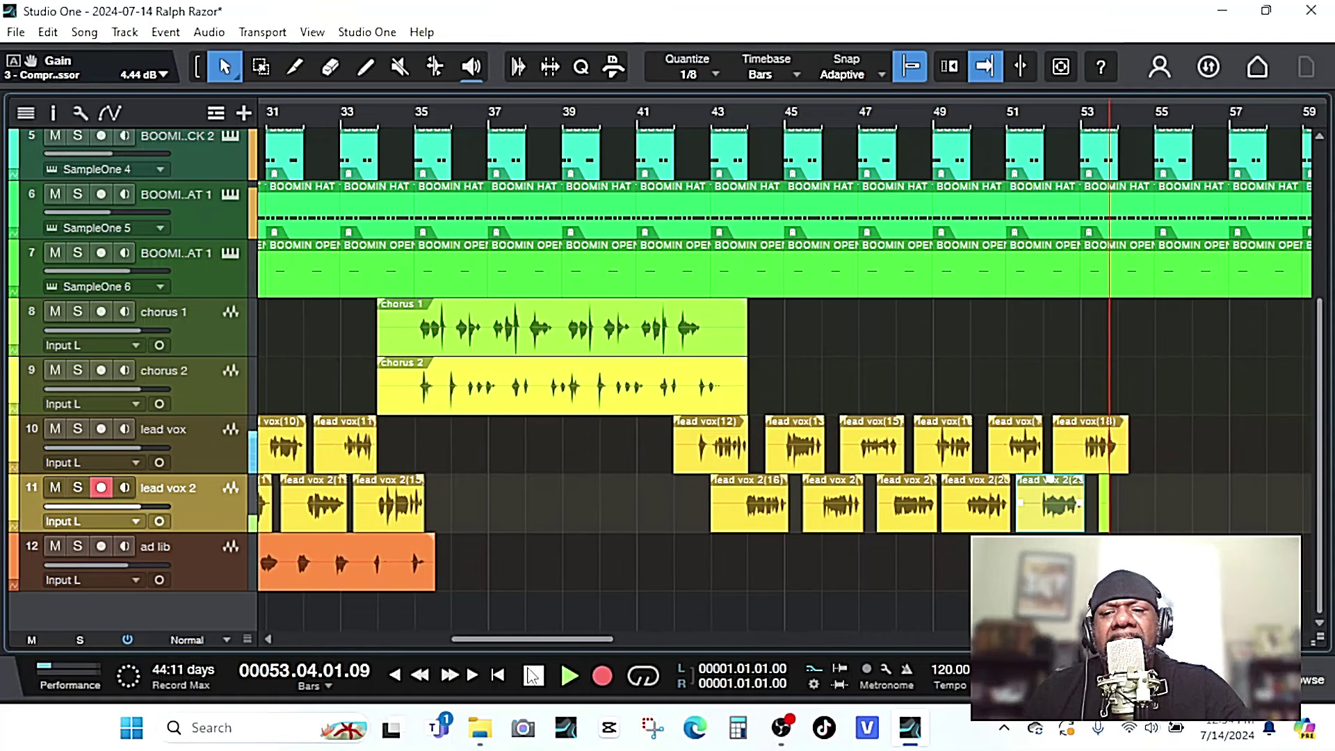
key("space")
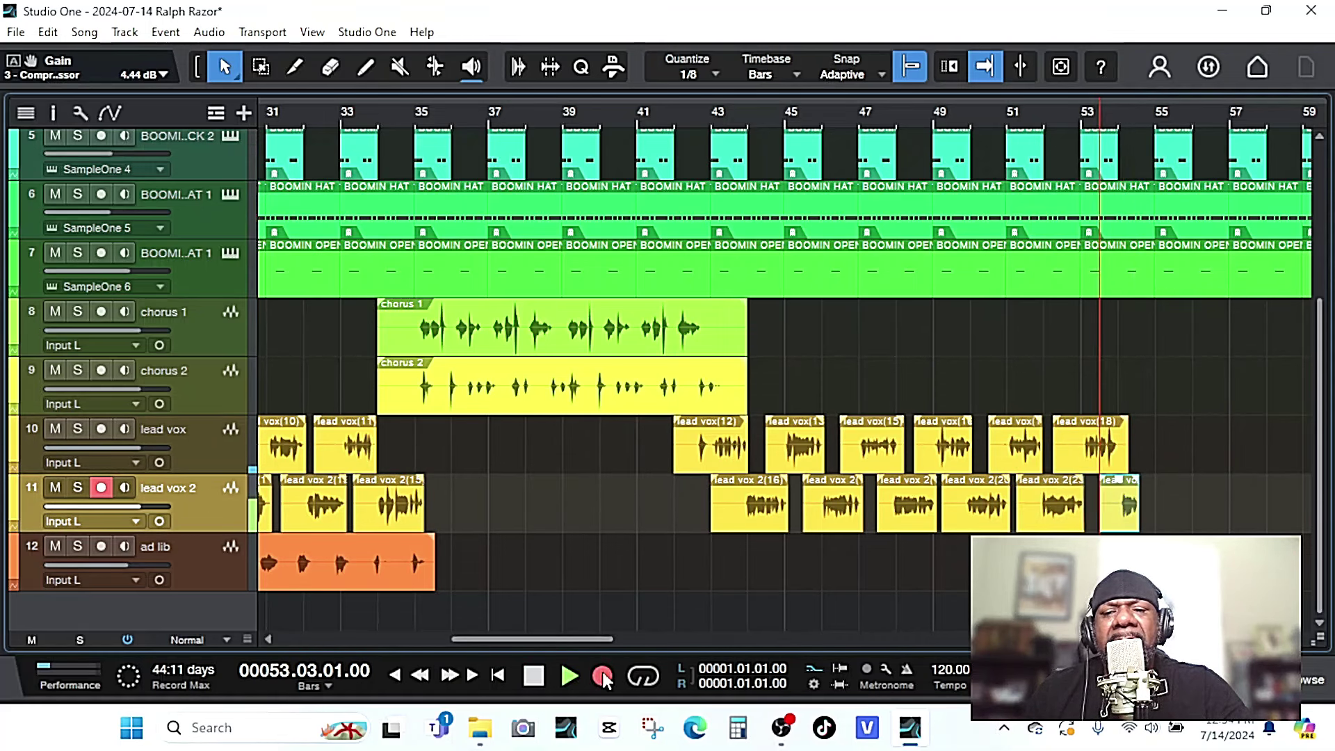
left_click(602, 673)
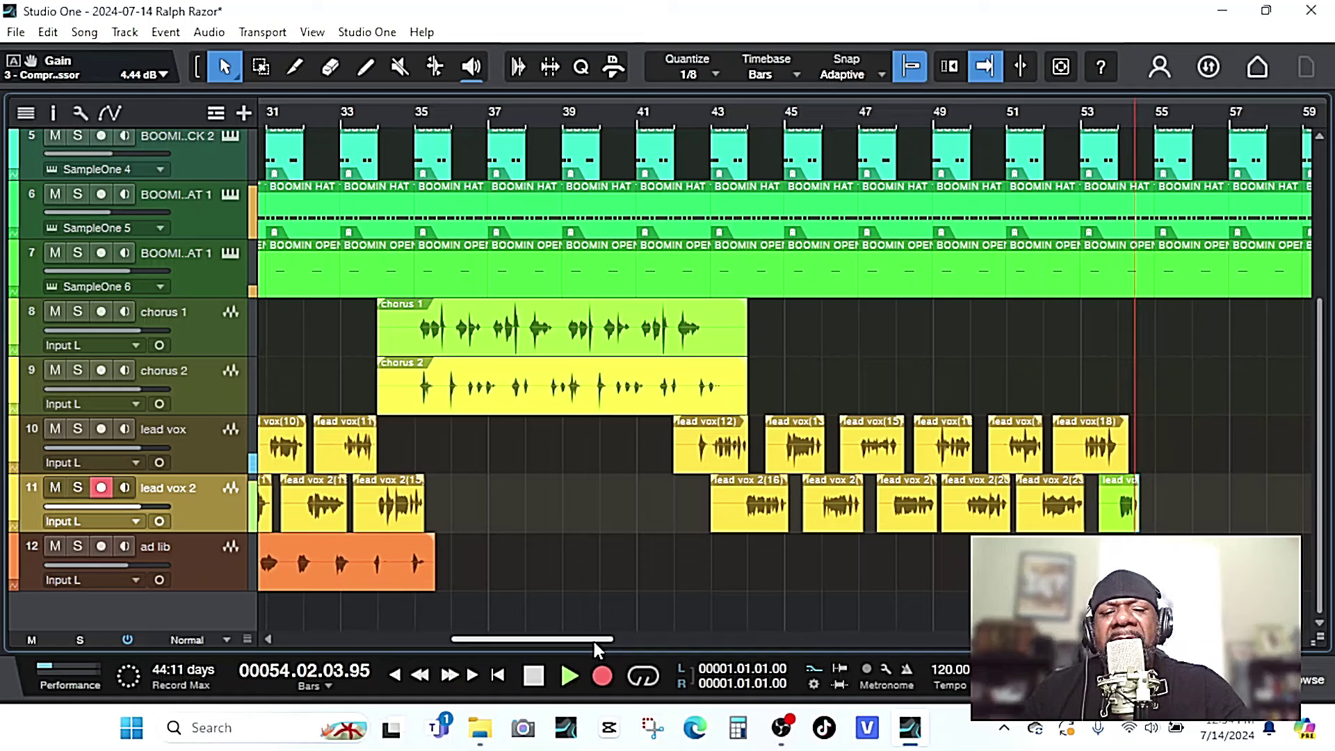
key("space")
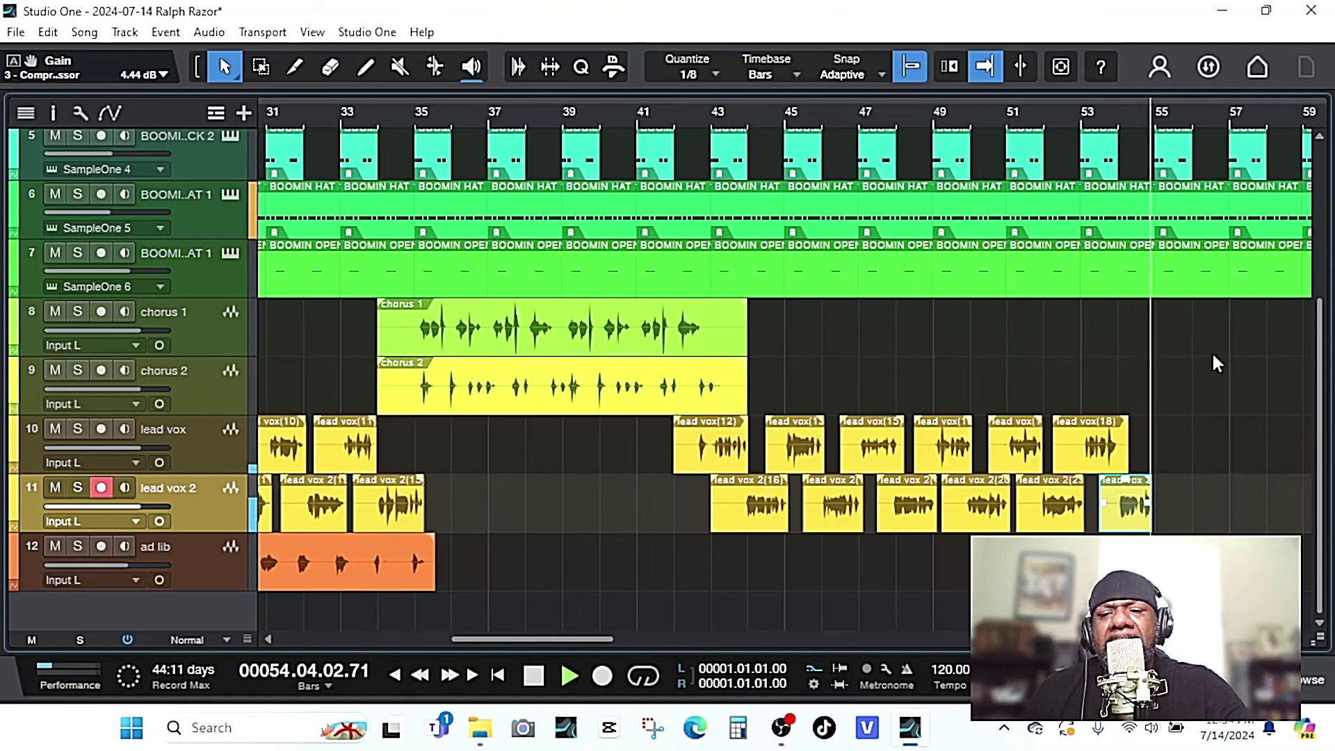
Arm lead vox and record its next line from bar 54 beat 3 to about bar 56.
key("space")
key("Up")
left_click(602, 673)
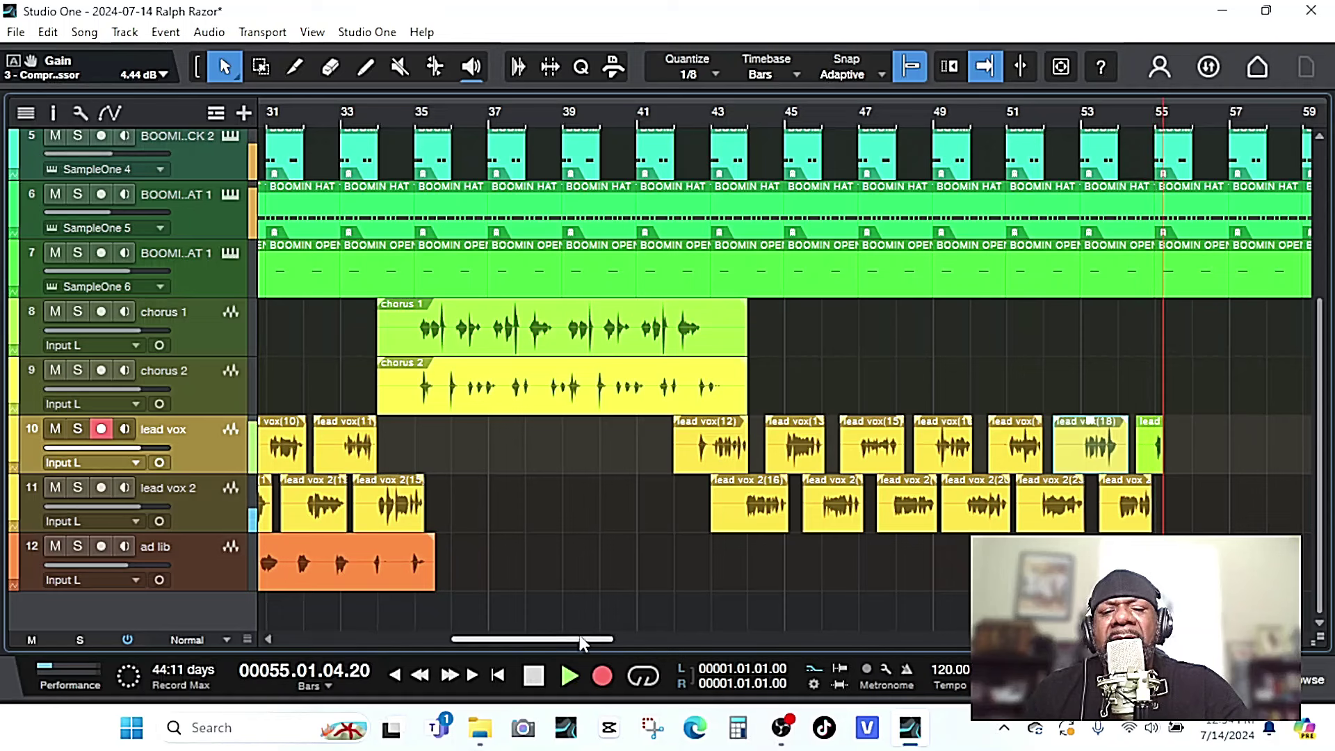
key("space")
Arm lead vox 2, replay the latest lead vox line and record the next line from bar 55 beat 2 to about bar 57.
key("Down")
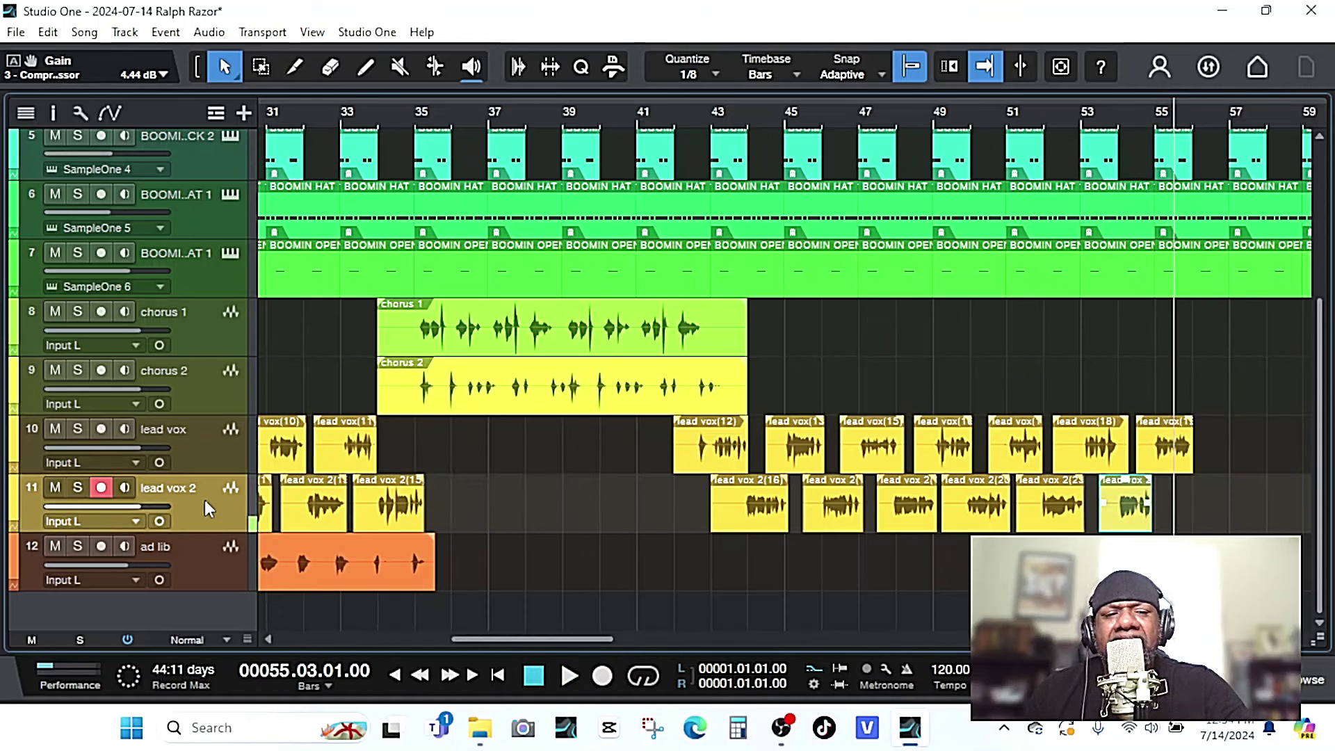
key("space")
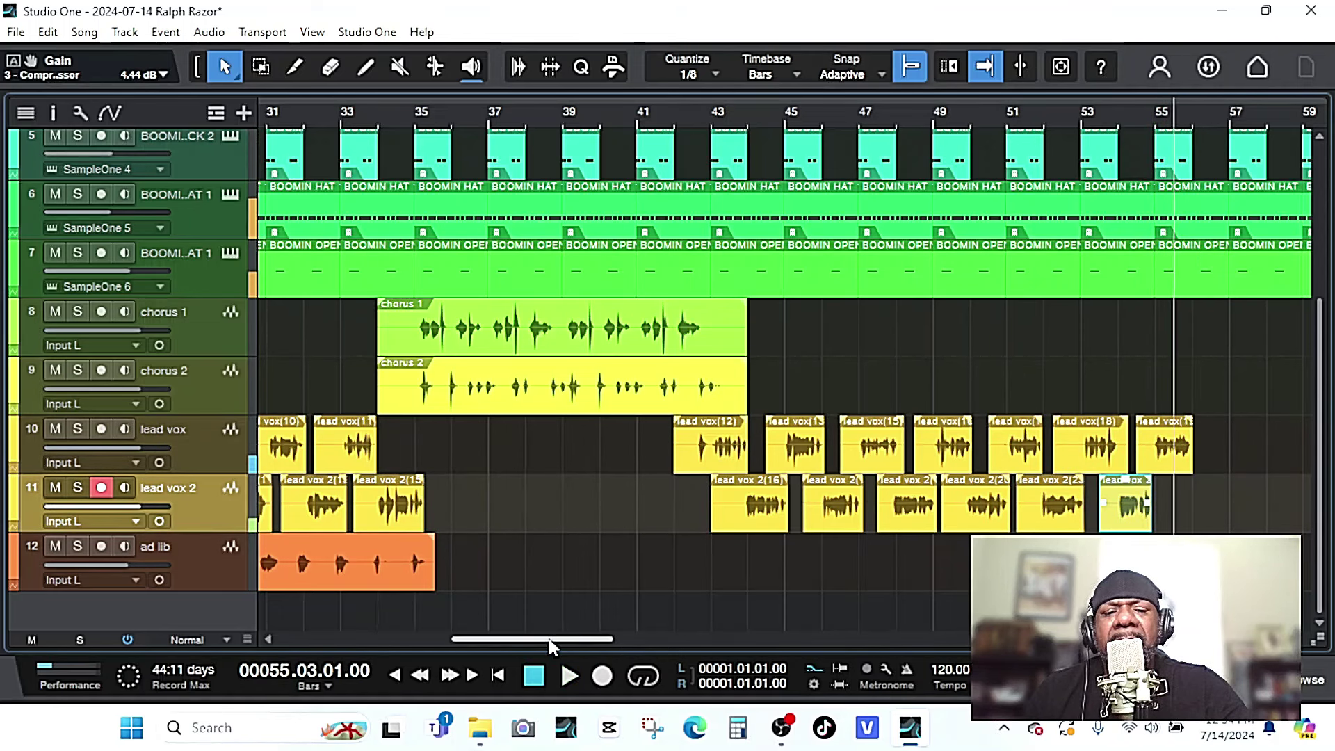
key("space")
key("space")
key("KP_Multiply")
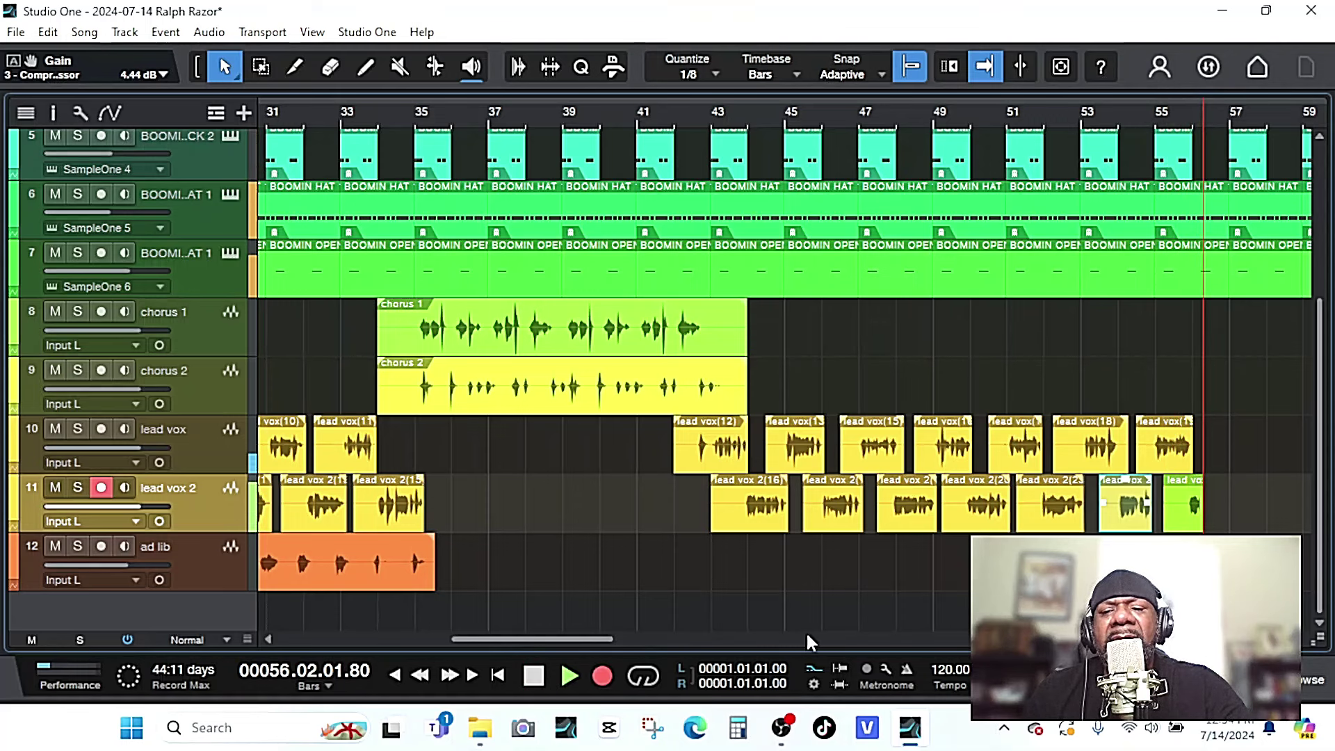
key("space")
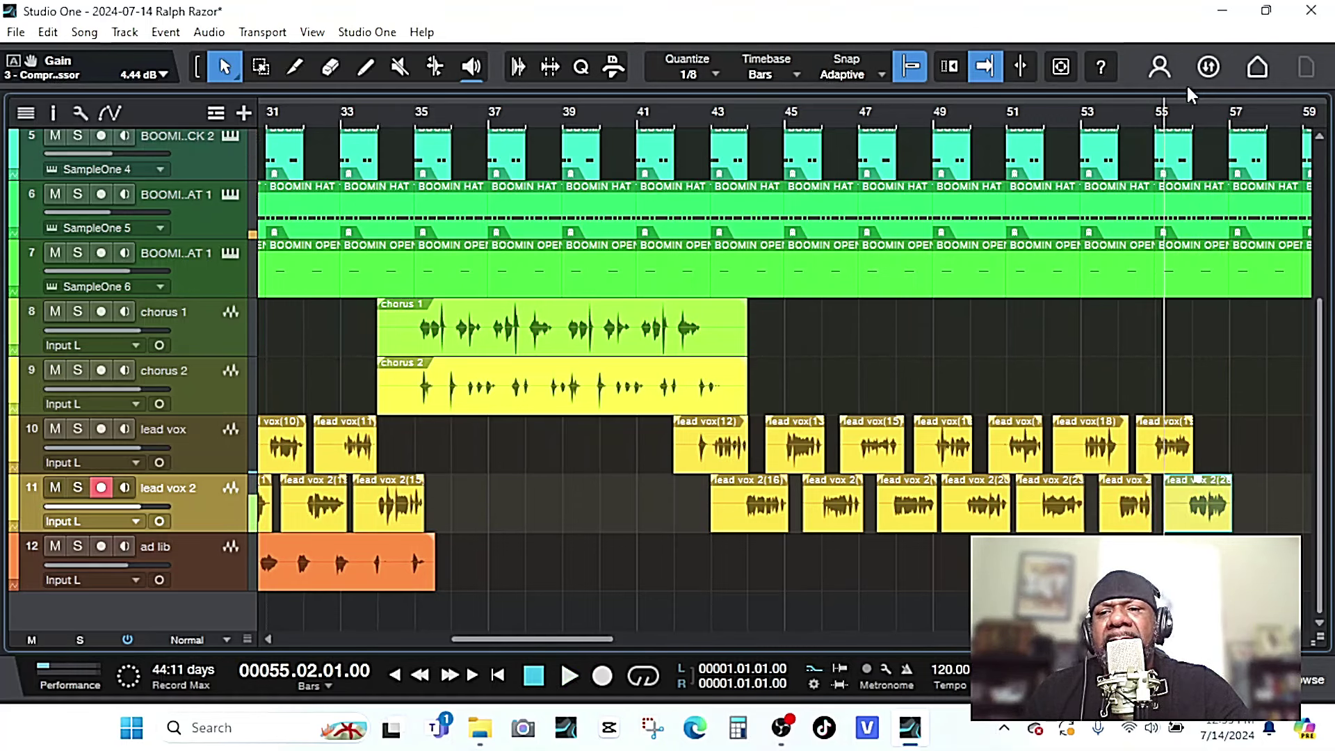
Arm lead vox and record its next line from bar 56 beat 2 to about bar 58.
key("Up")
key("KP_Multiply")
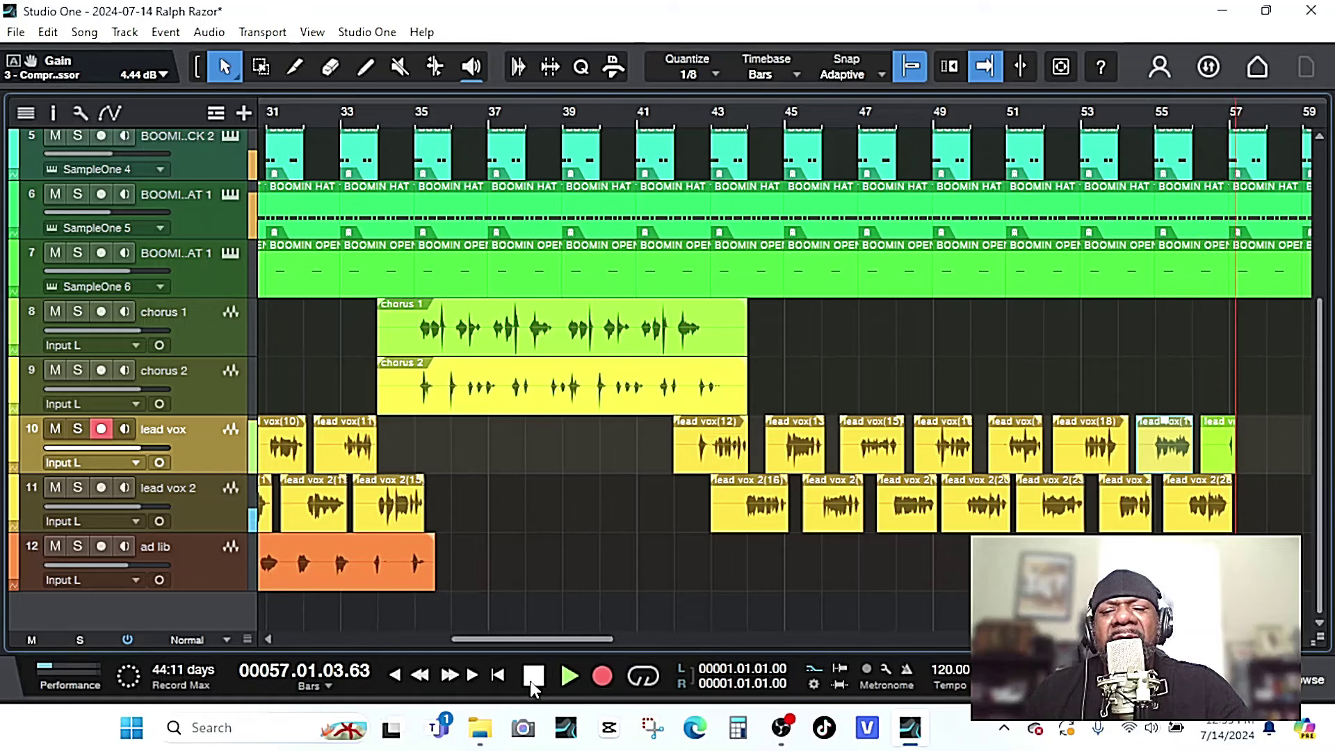
key("space")
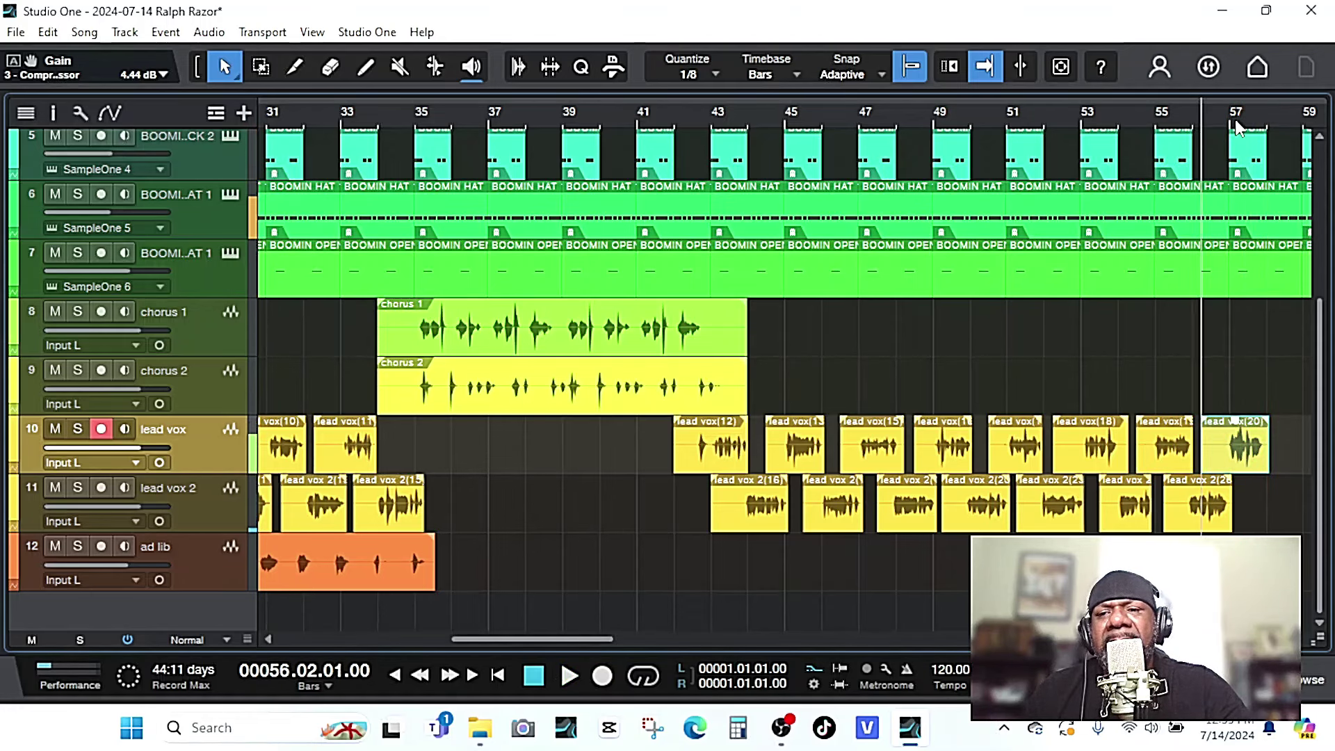
Arm lead vox 2 and record its next line, including retakes, from bar 57 beat 3 to about bar 59.
key("Down")
key("KP_Multiply")
left_click_drag(549, 646, 586, 638)
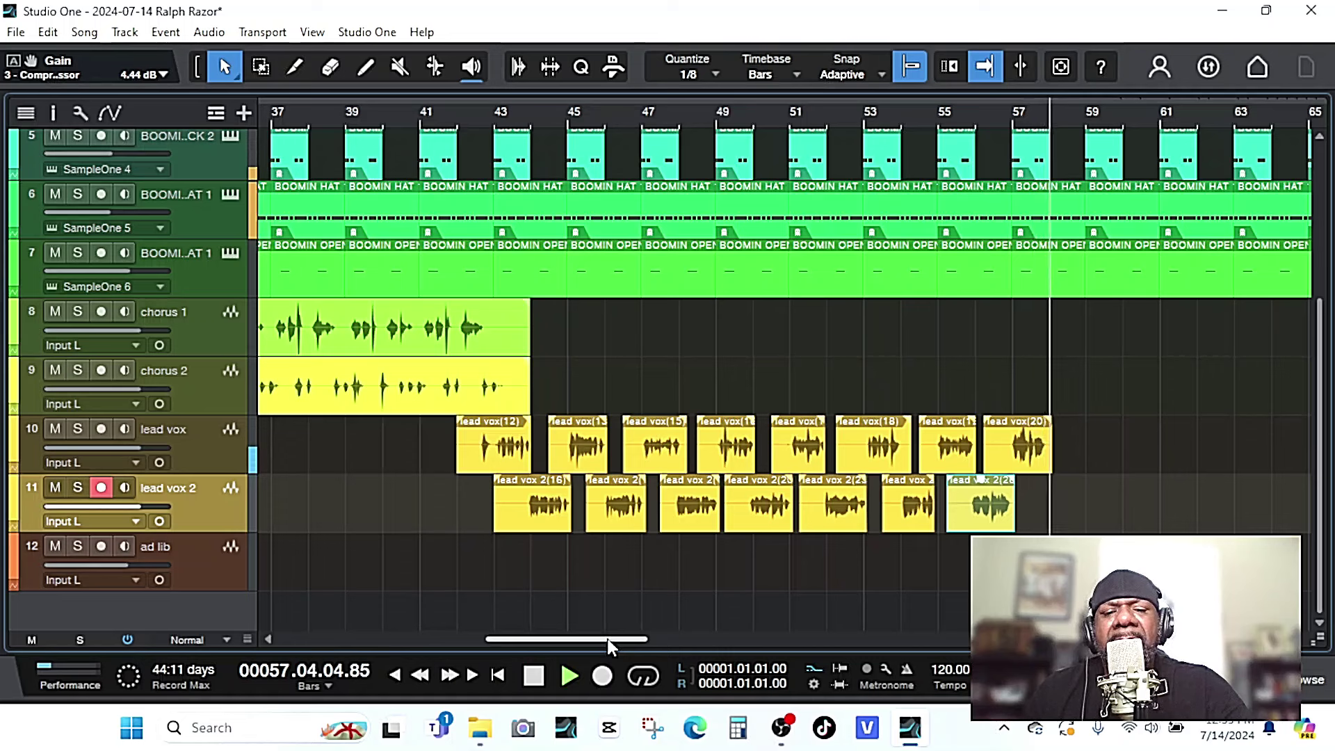
key("space")
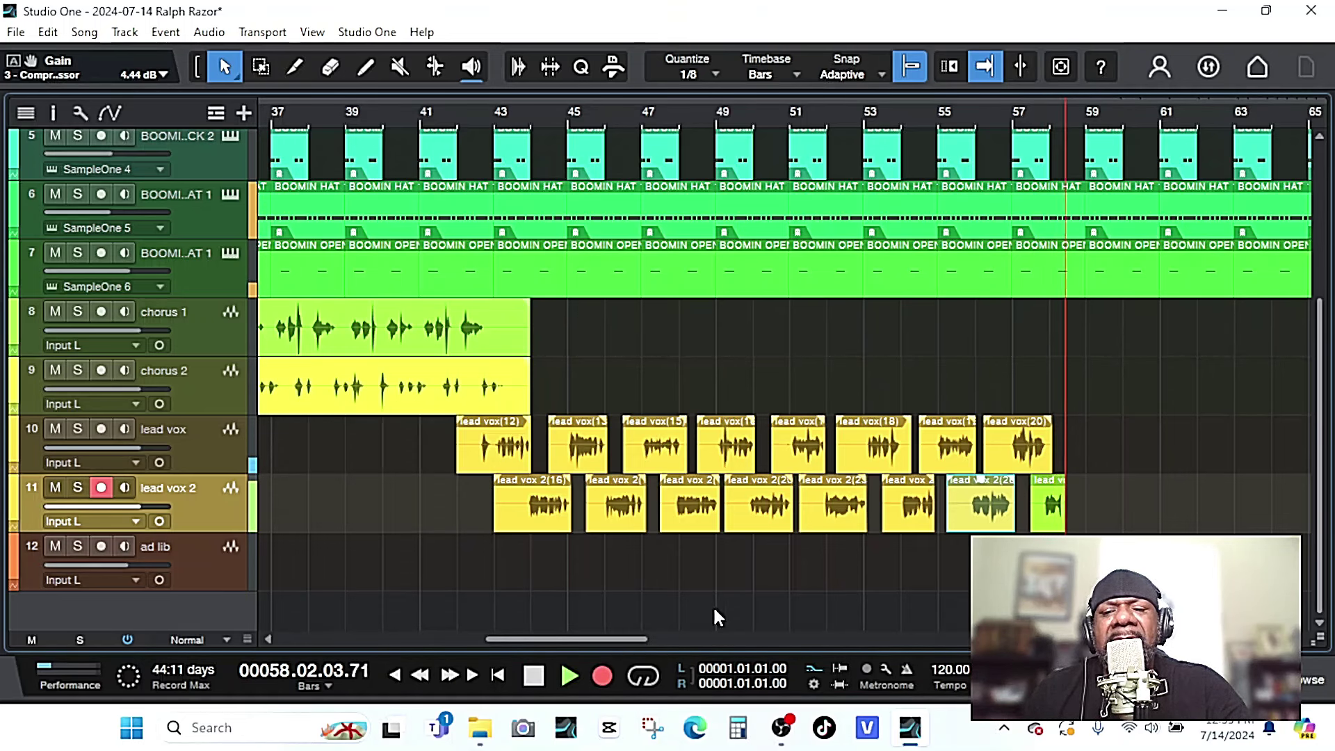
key("space")
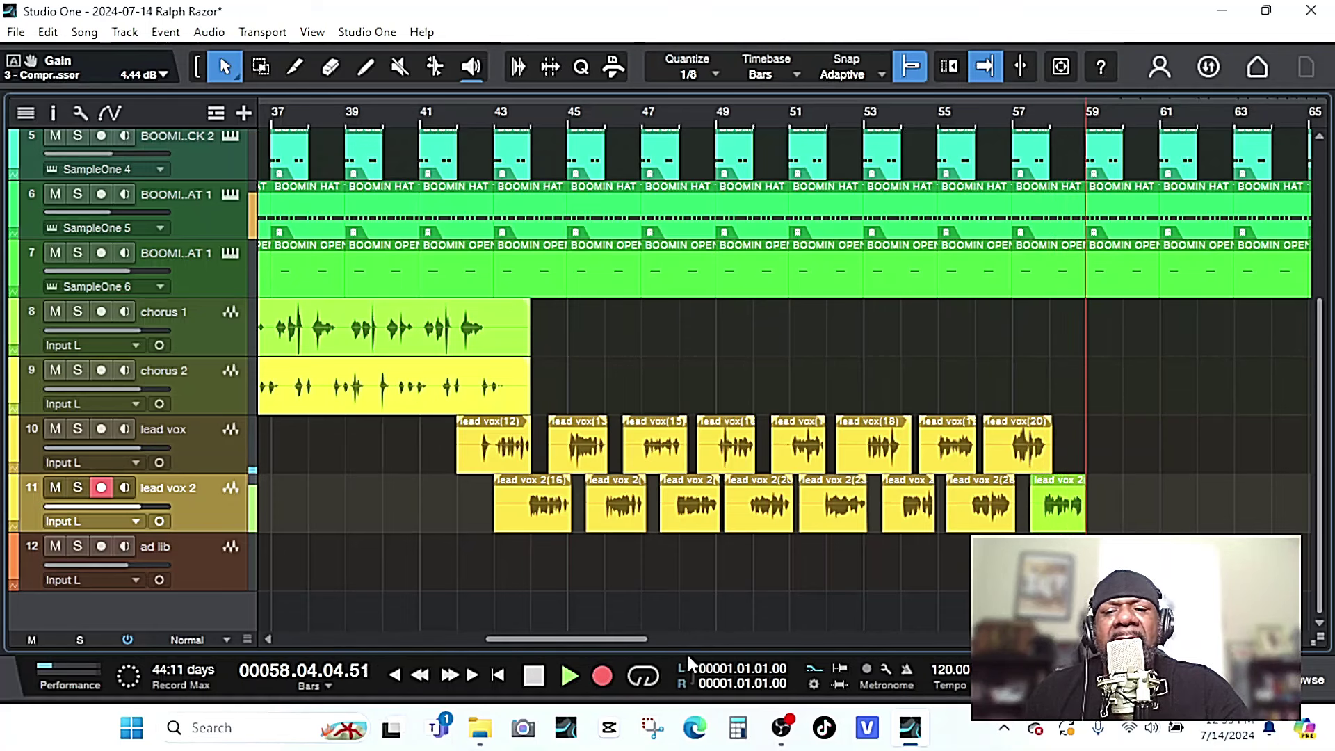
key("space")
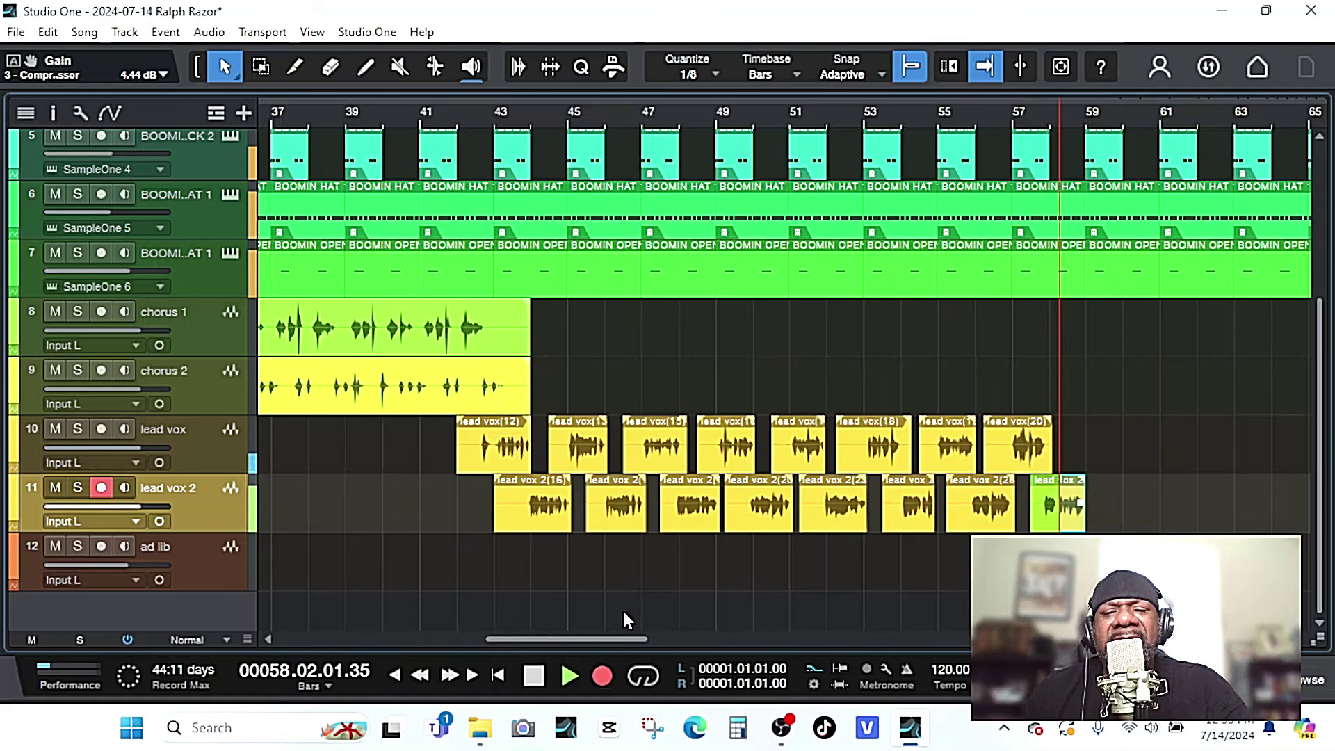
key("space")
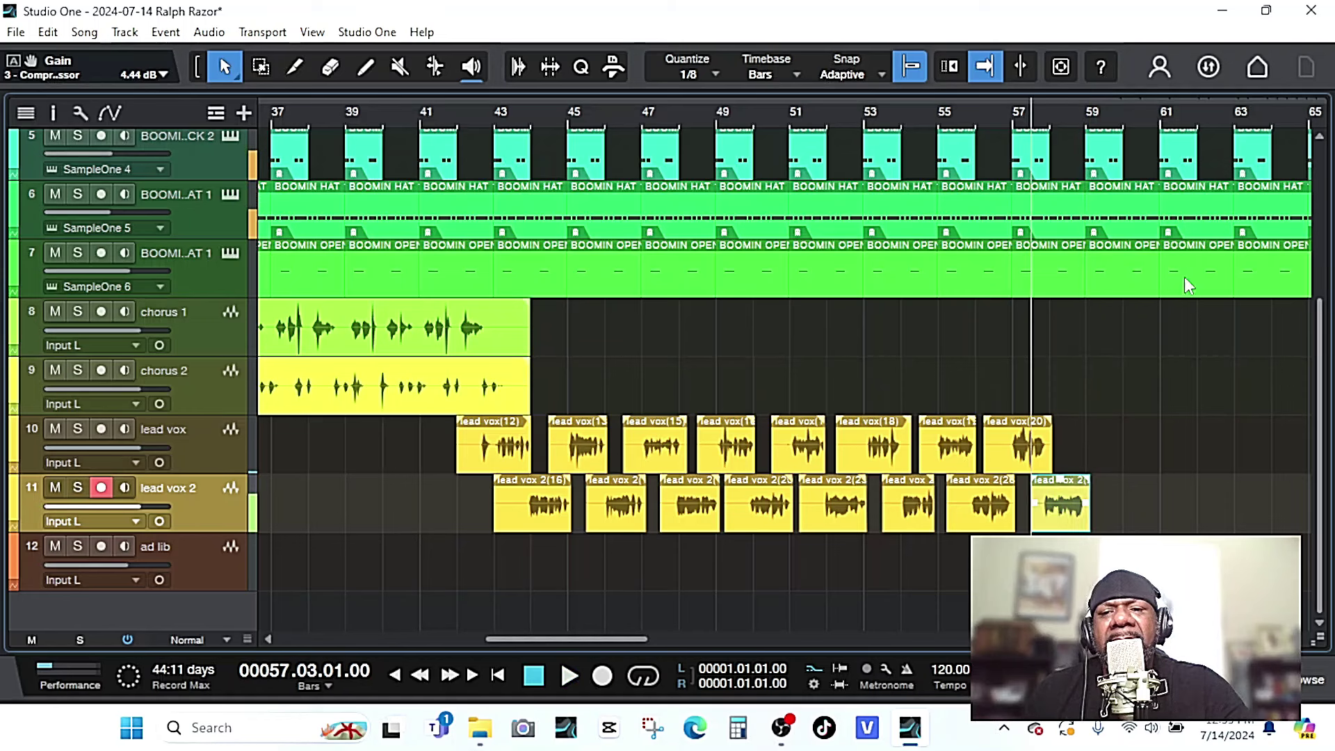
Arm lead vox and record its next line, including retakes, from bar 58 beat 3 to about bar 60.
left_click(188, 439)
key("space")
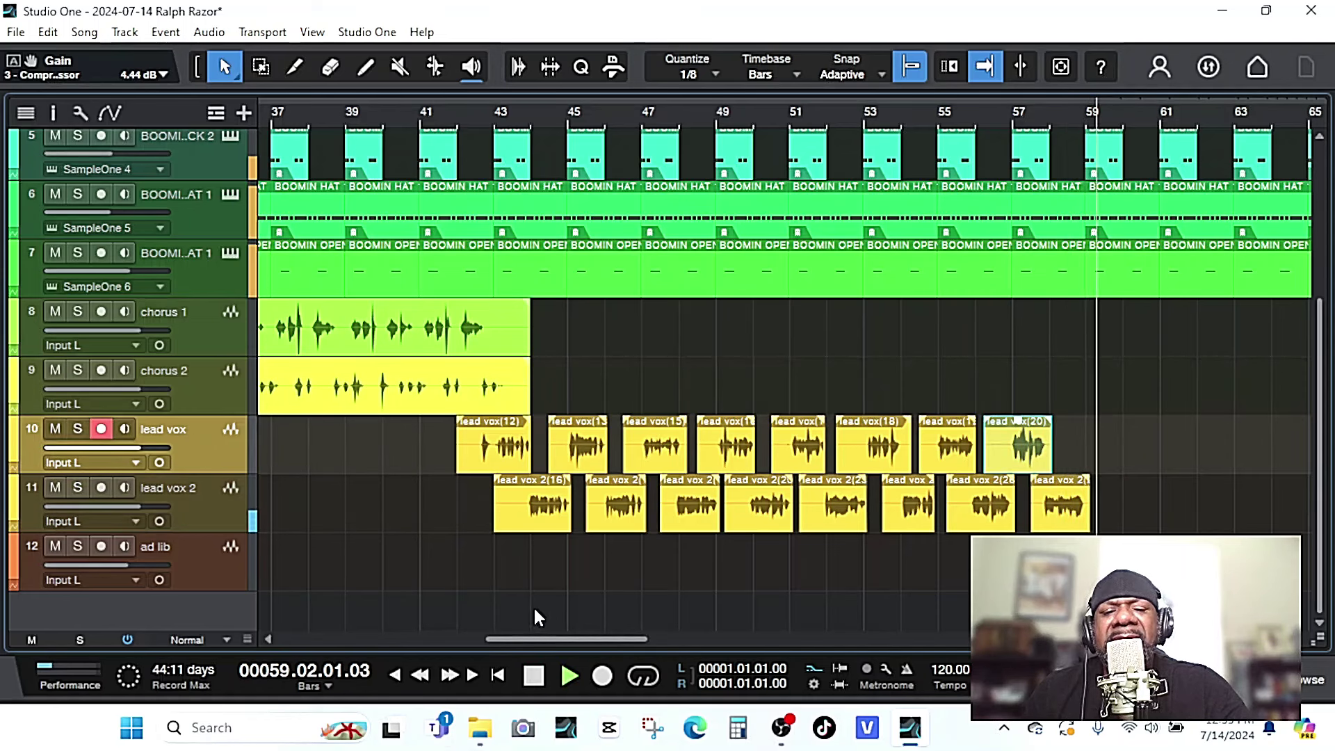
key("space")
left_click(602, 675)
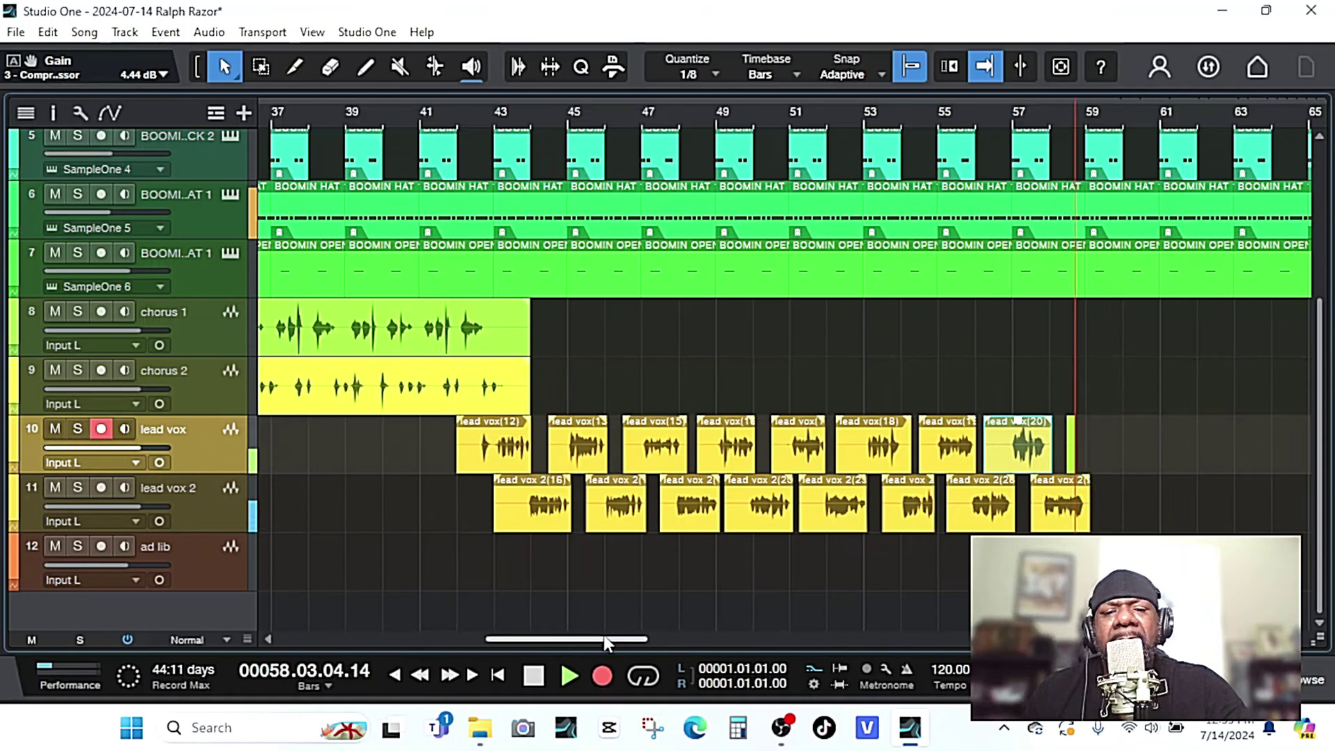
key("space")
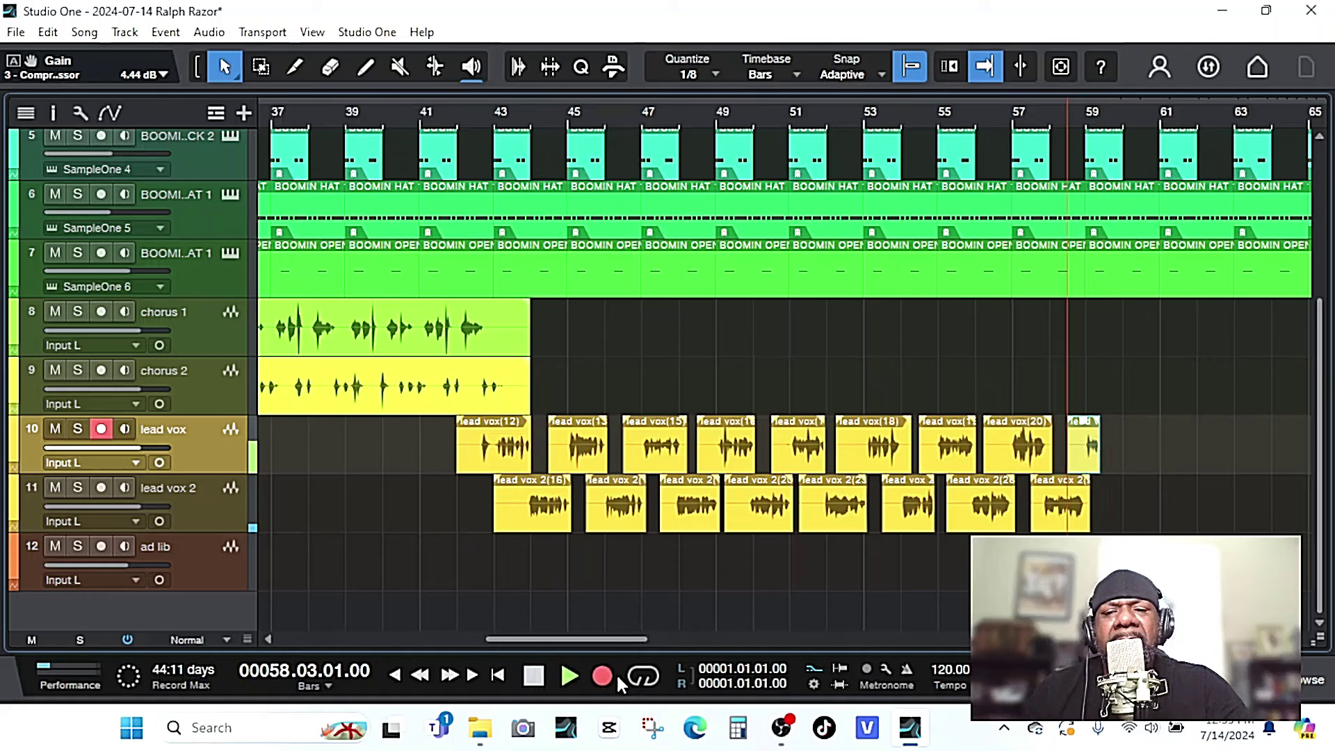
left_click(616, 674)
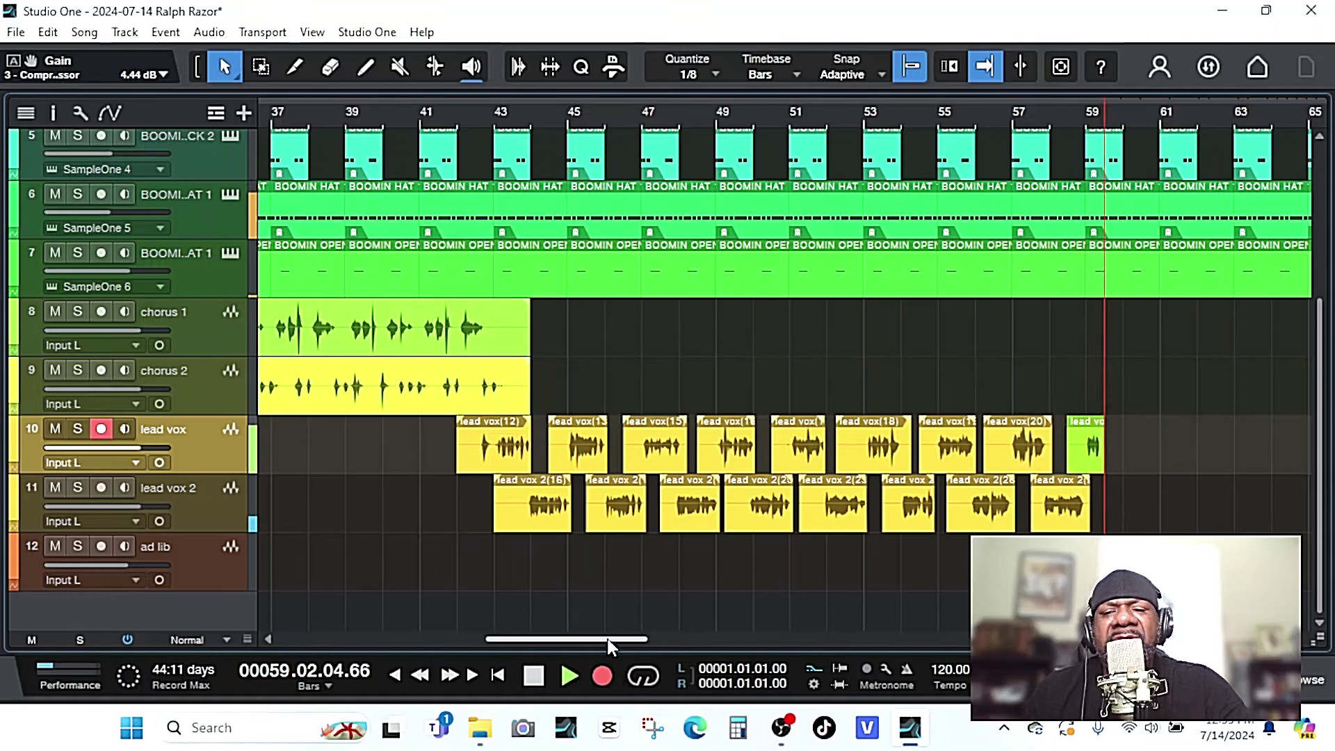
key("space")
left_click(602, 675)
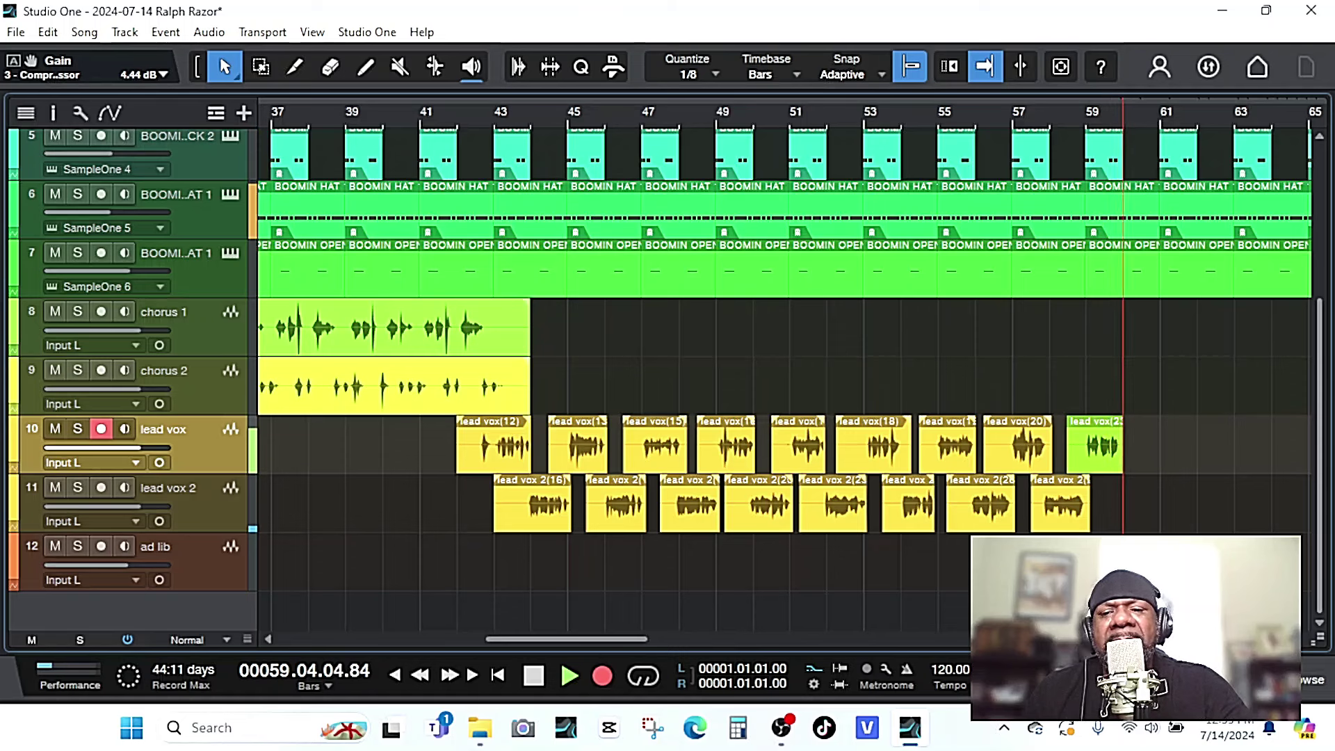
key("space")
Replay the latest lead vox line, arm lead vox 2 and set the cue at bar 59 beat 2.
key("space")
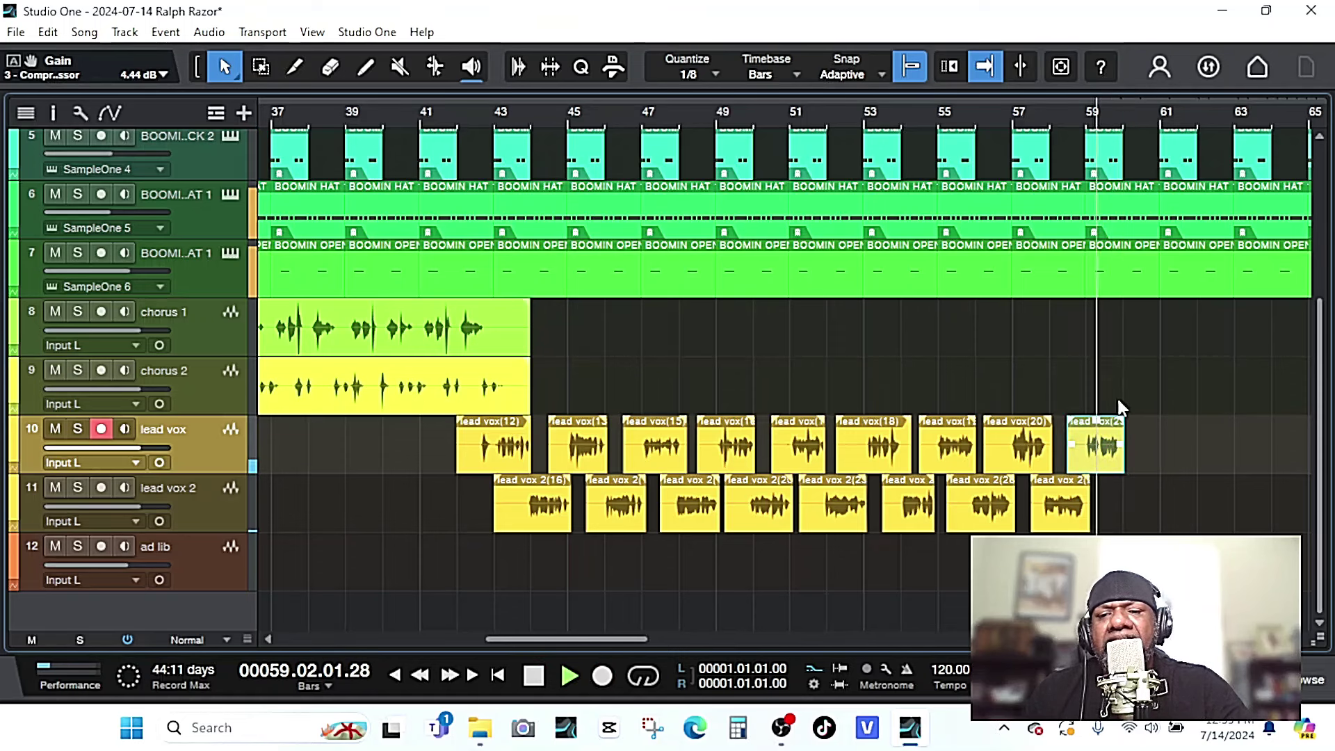
key("space")
left_click(1115, 494)
key("space")
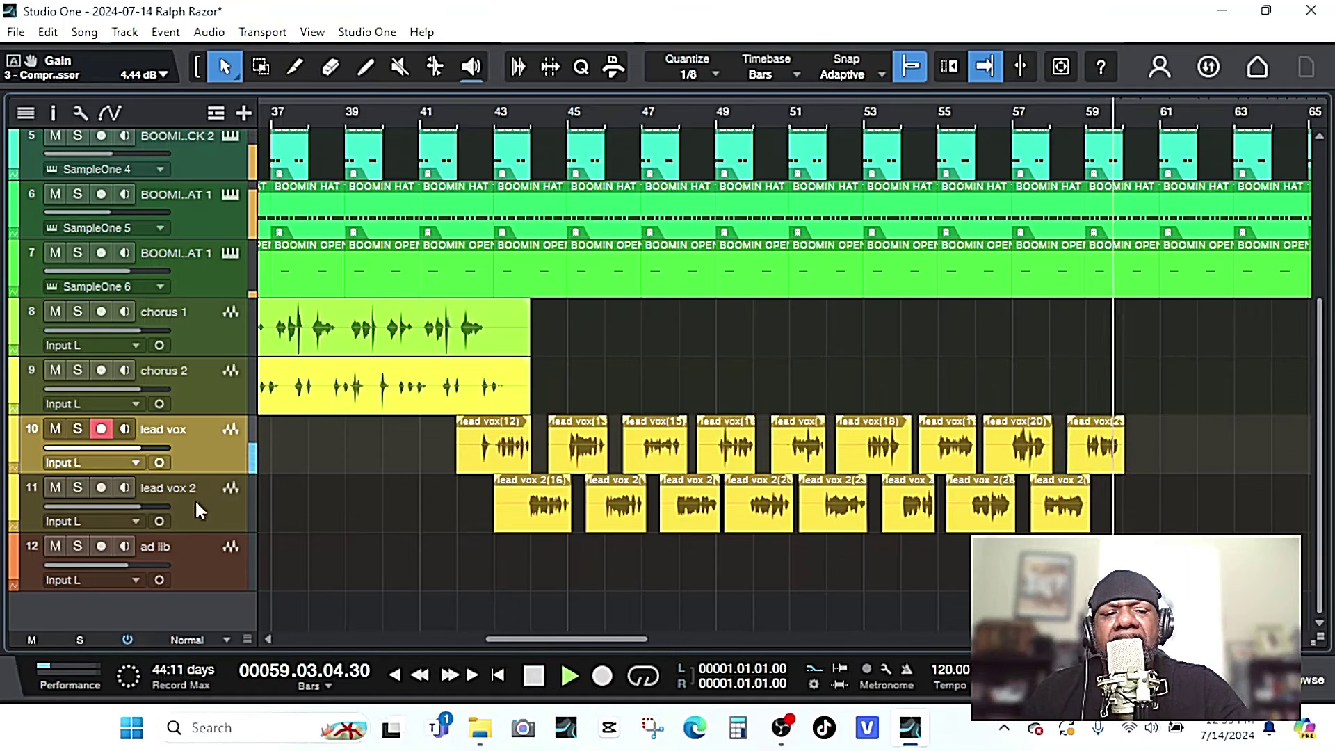
left_click(195, 498)
key("space")
key("space")
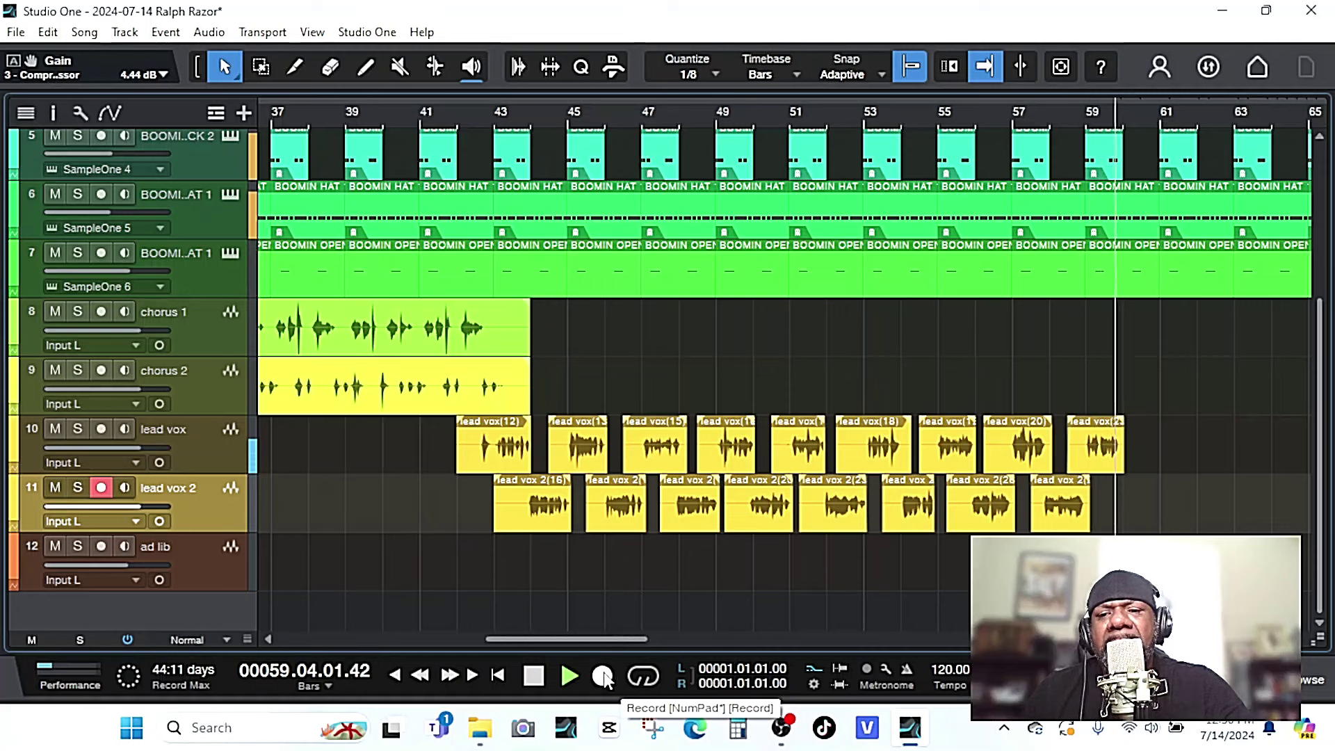
key("space")
key("space")
key("space")
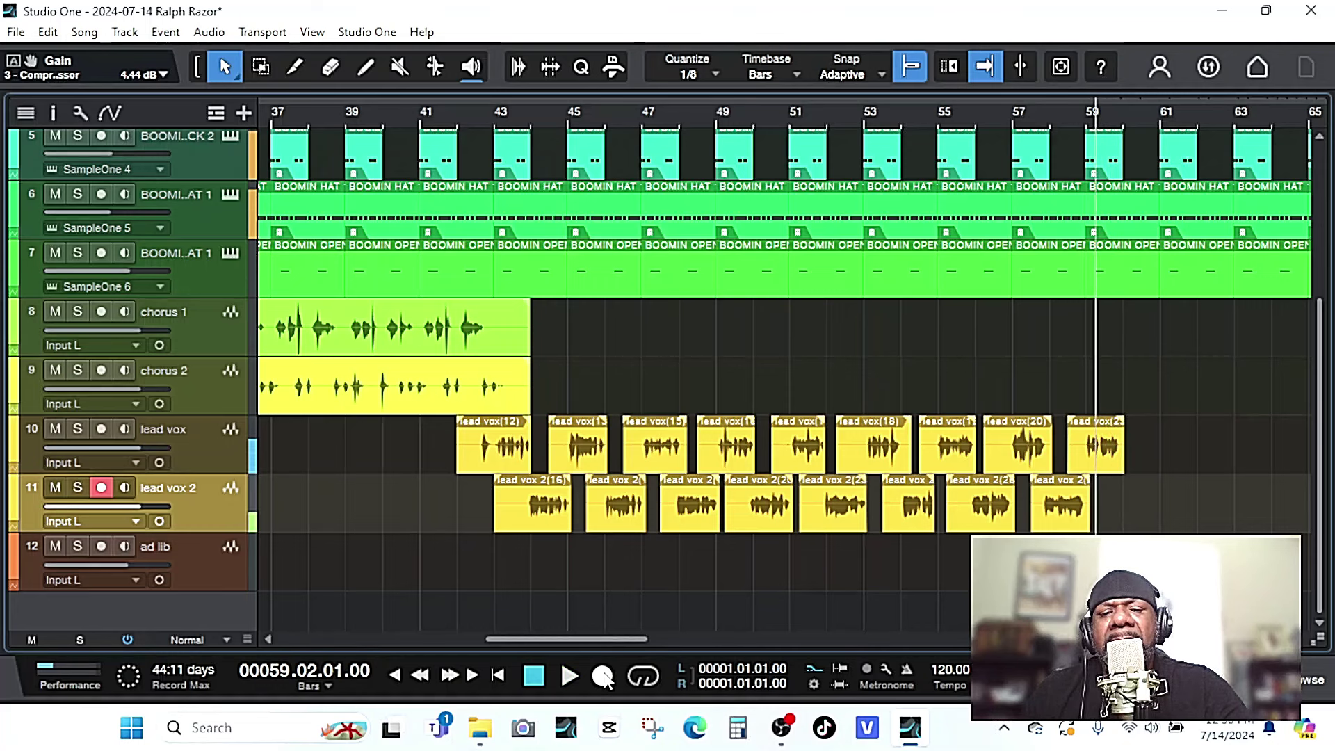
Record the next line on lead vox 2, including a retake, from bar 59 beat 2 to about bar 61.
left_click(603, 676)
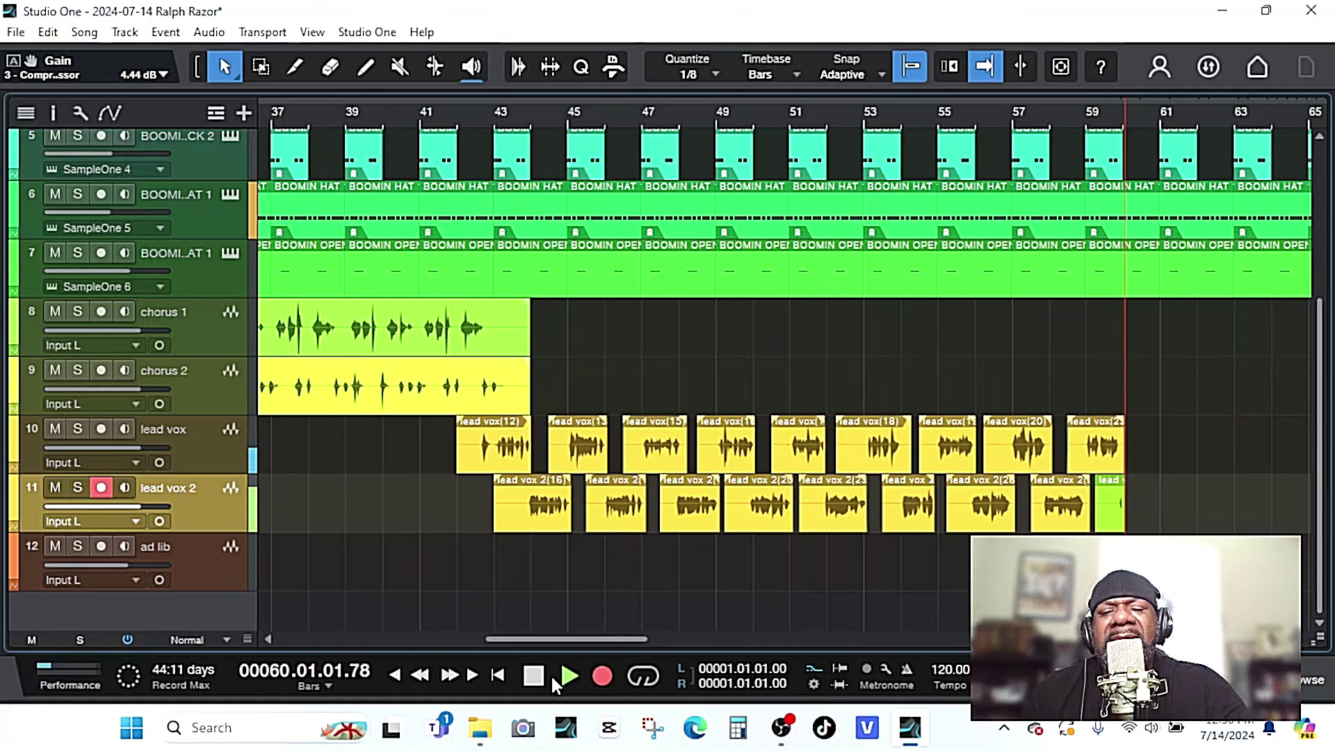
key("space")
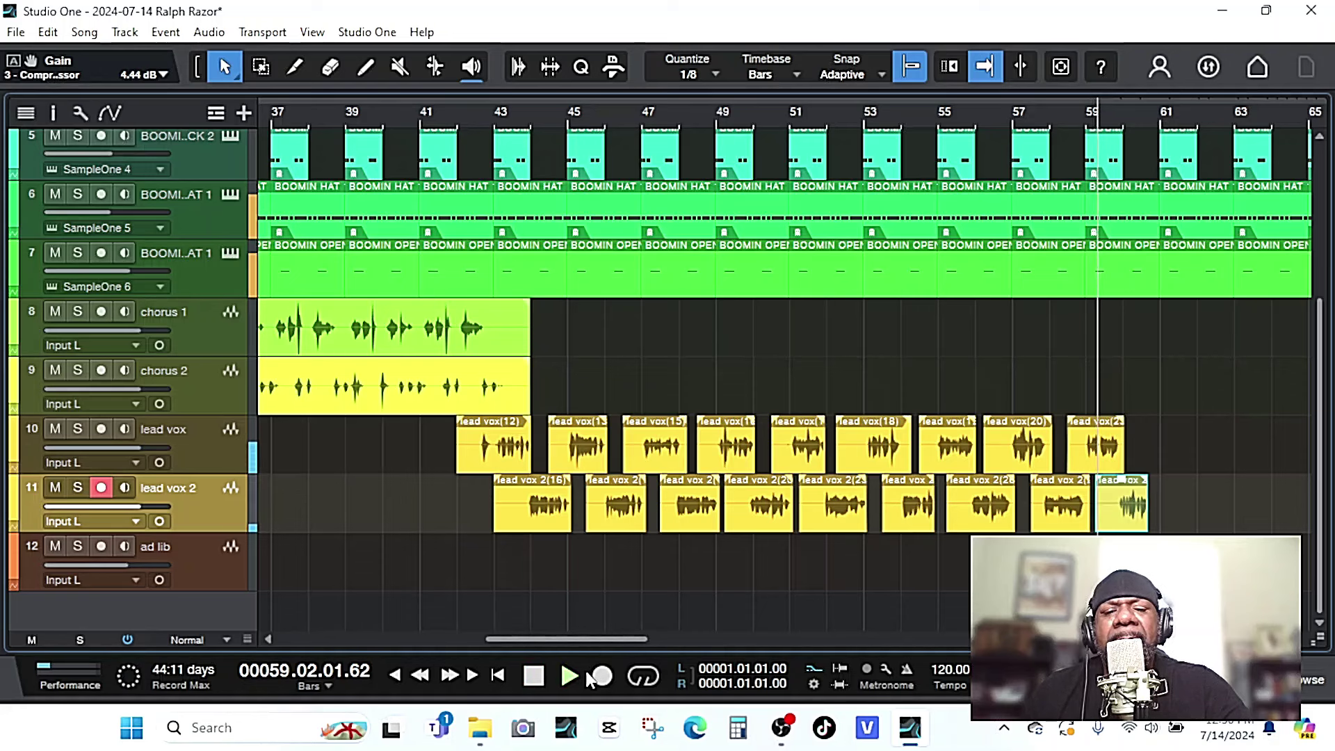
key("space")
left_click(602, 674)
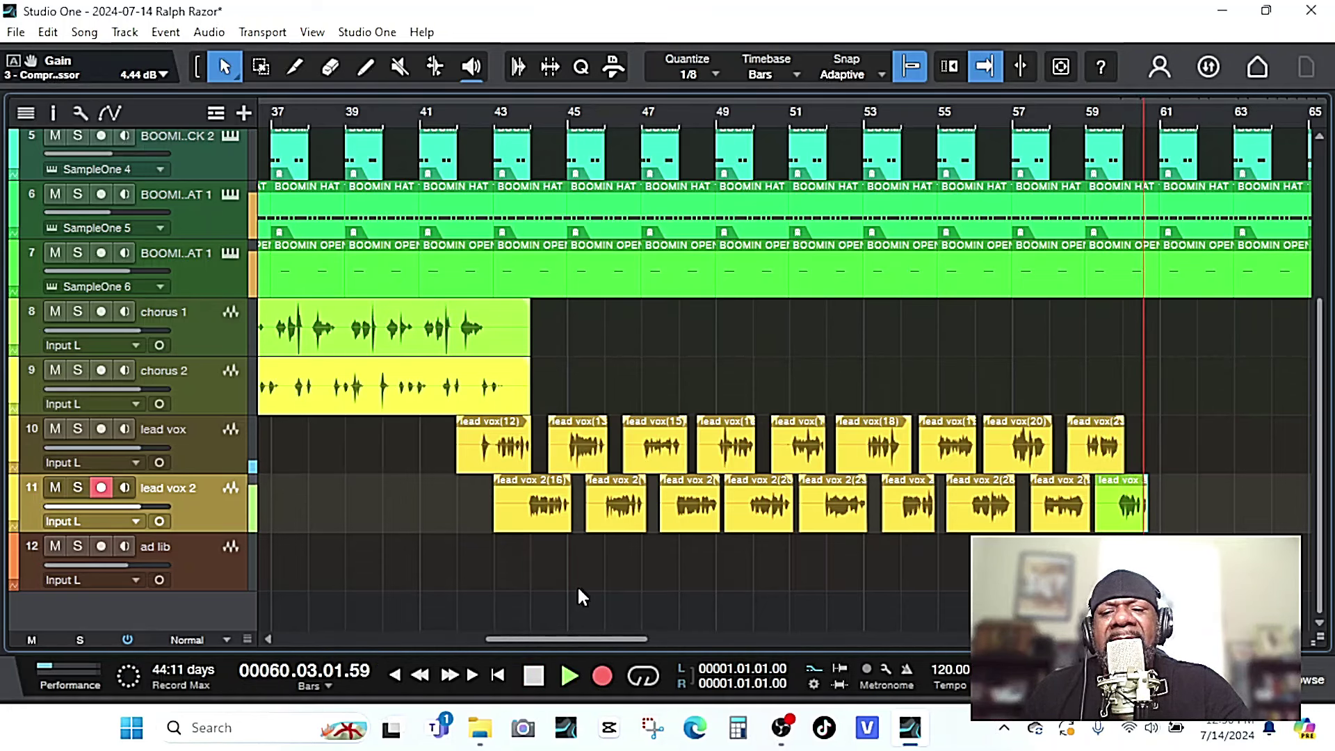
key("space")
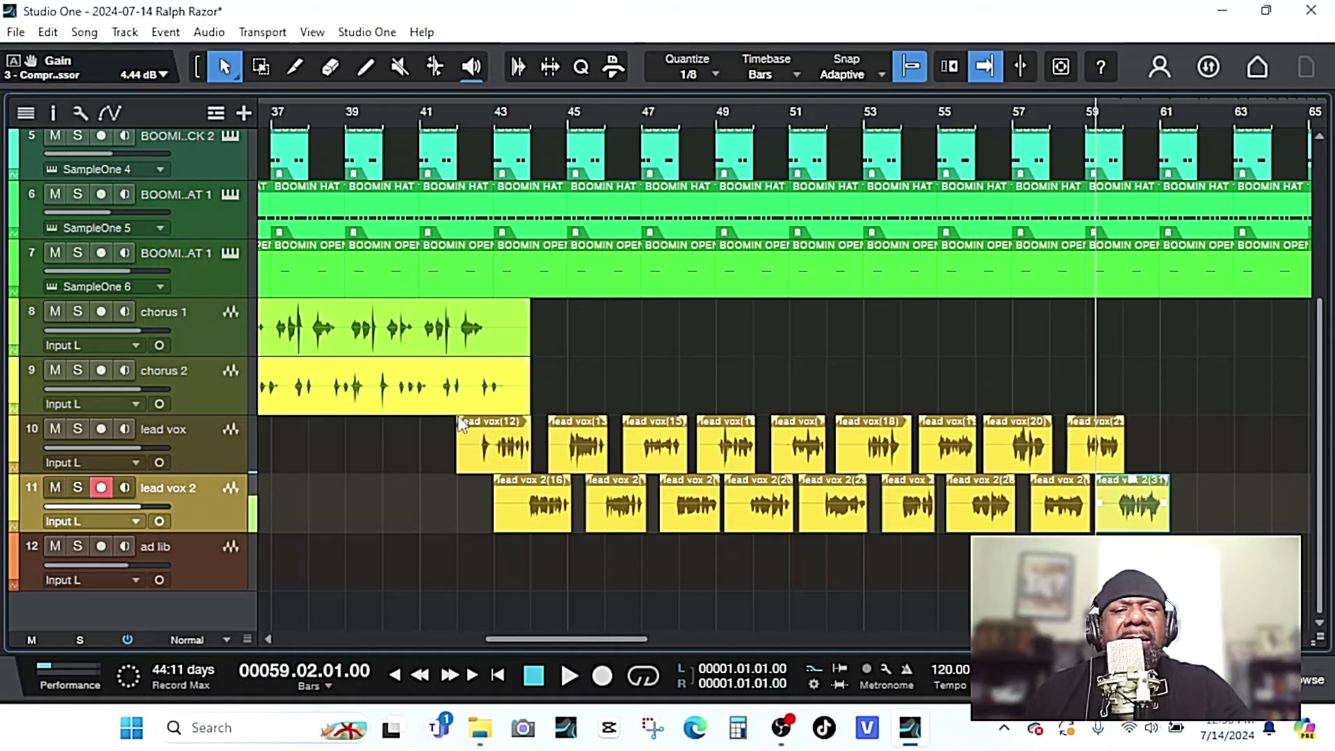
Arm the ad lib track and record ad libs over the second verse from bar 42 to about bar 61.
left_click(214, 554)
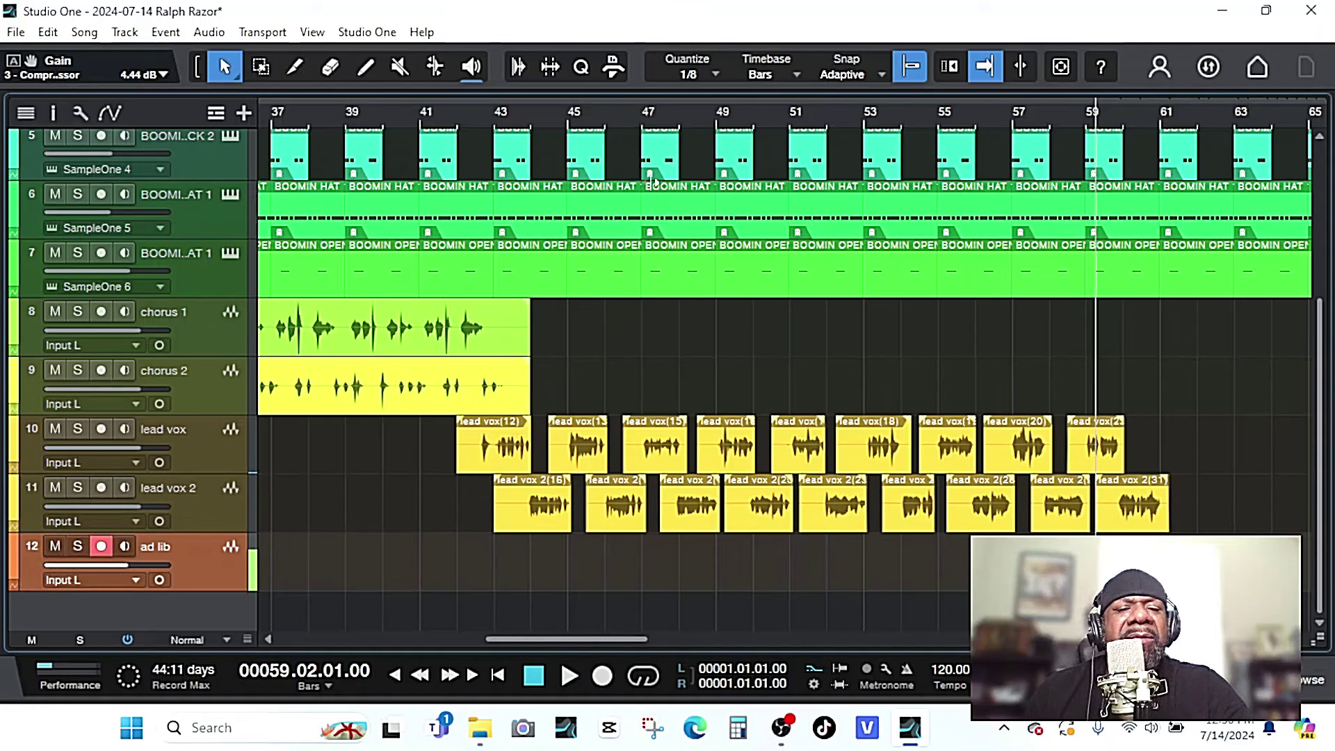
left_click(459, 117)
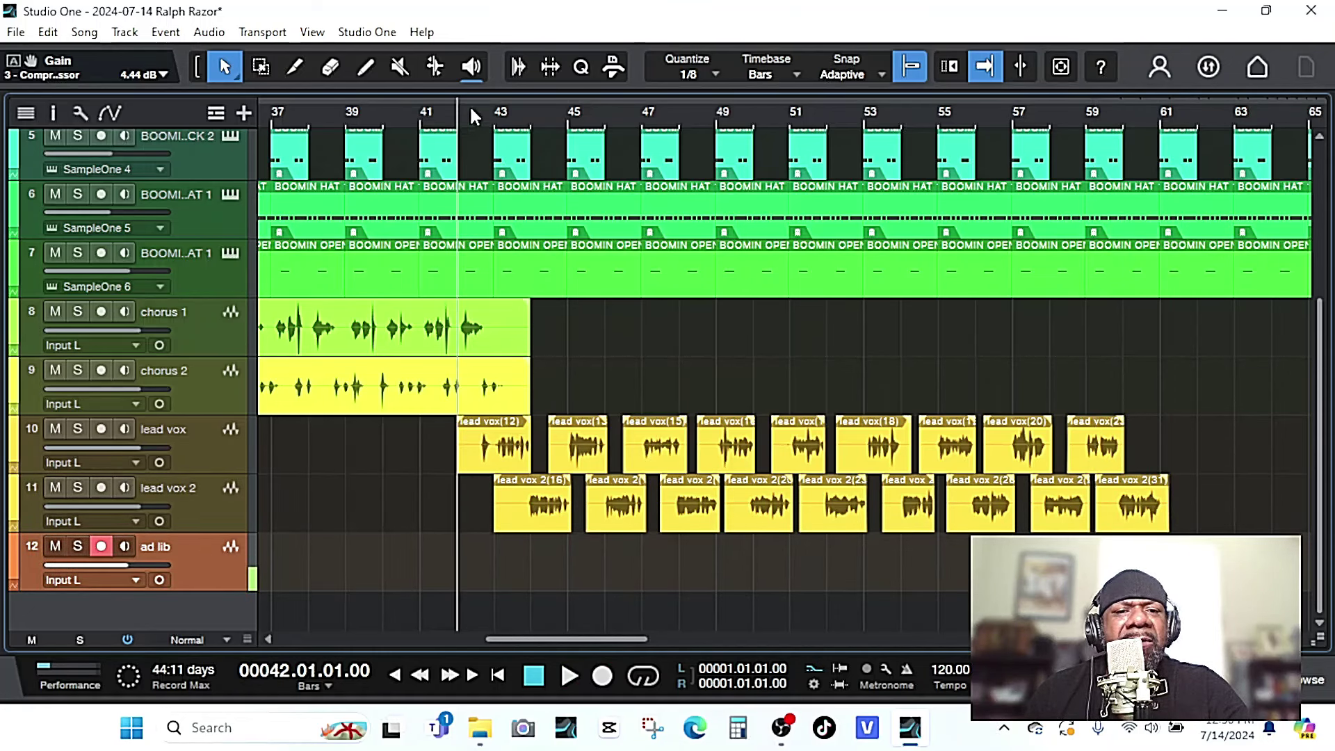
left_click(600, 675)
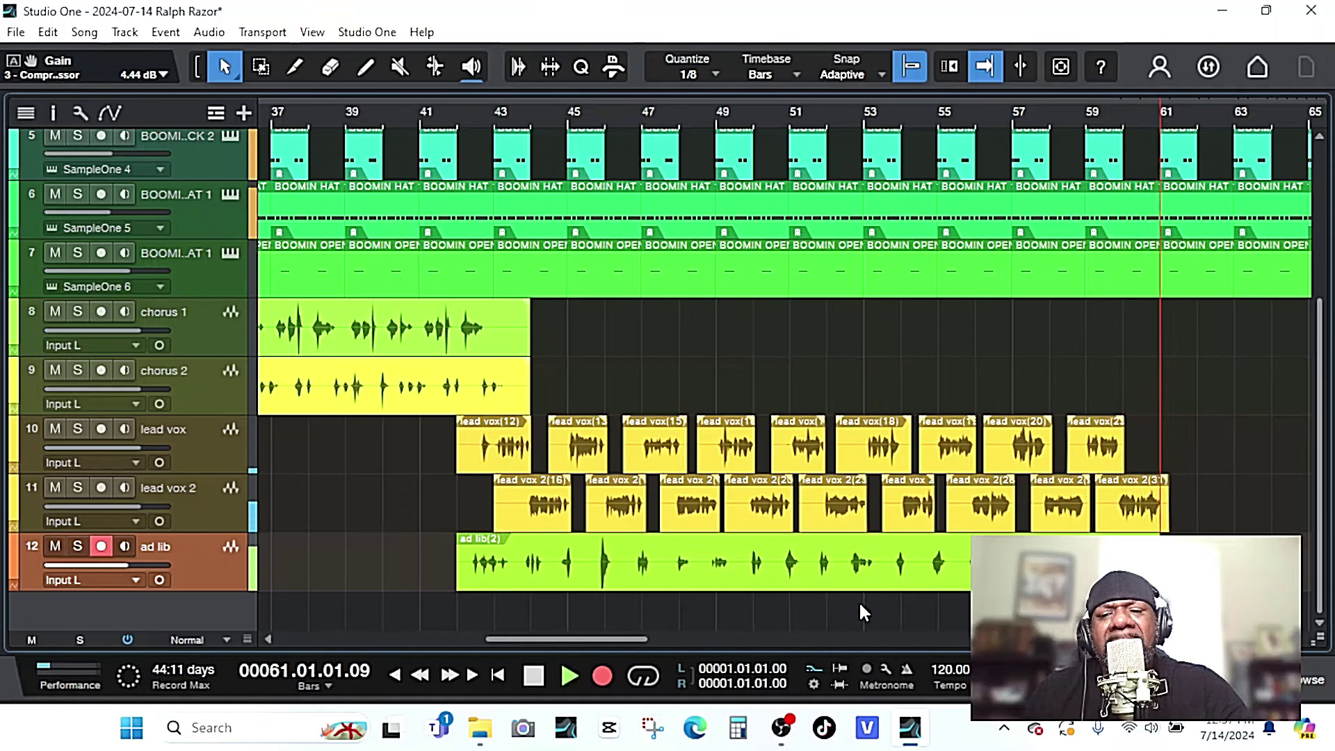
key("space")
Play back the second verse from bar 42 and solo Bus 1 in the mixer.
key("space")
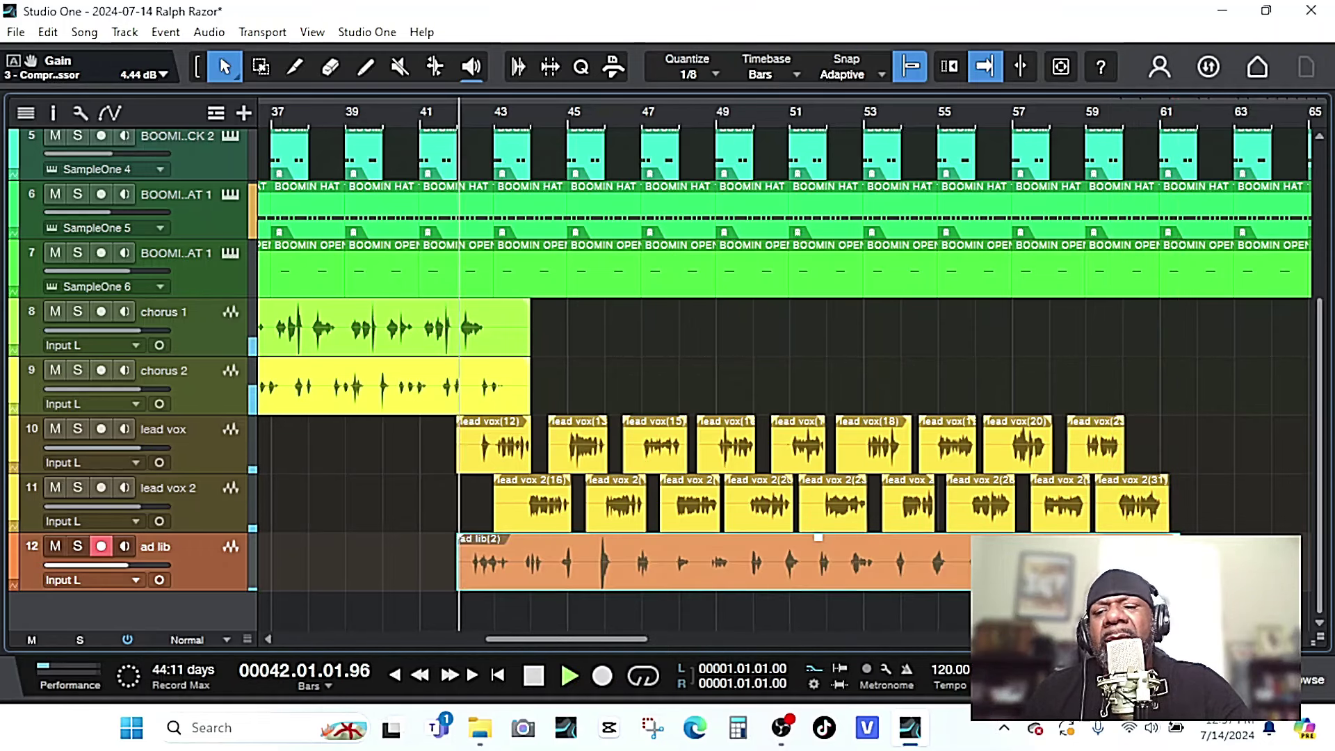
key("F3")
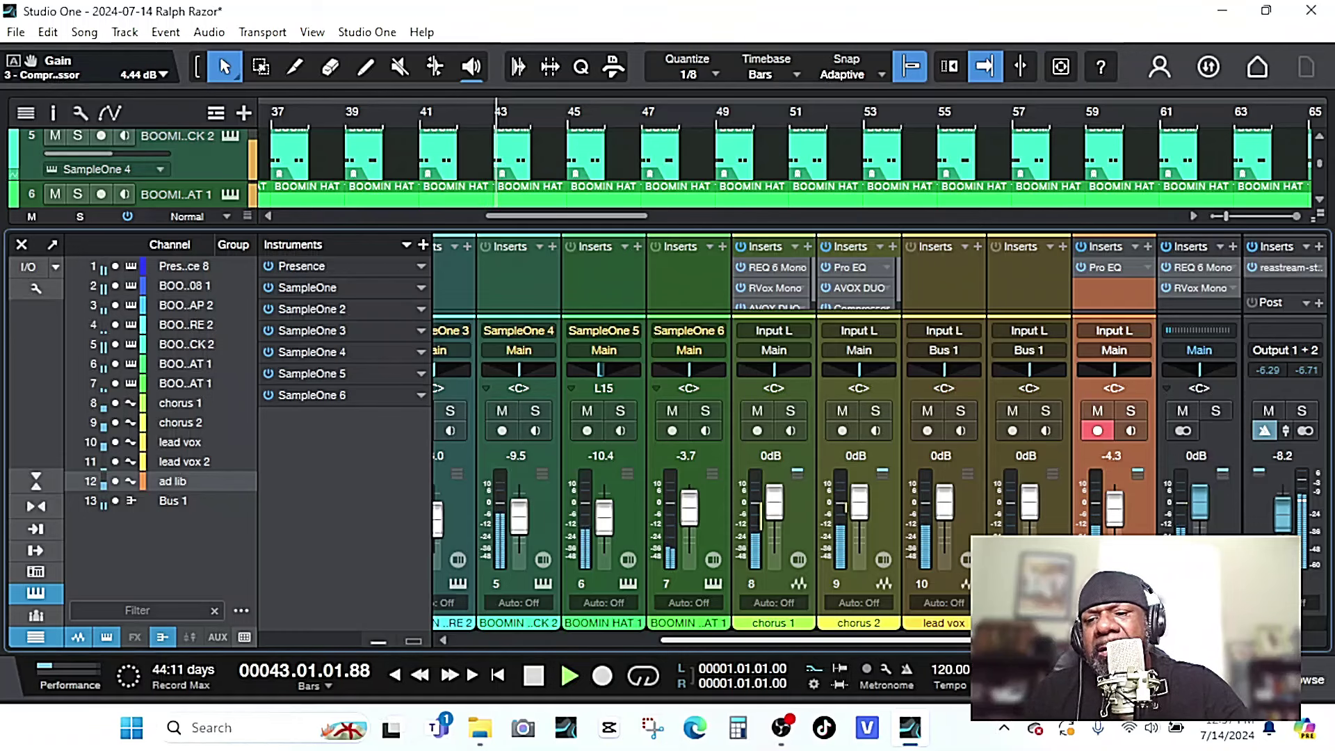
left_click(1218, 408)
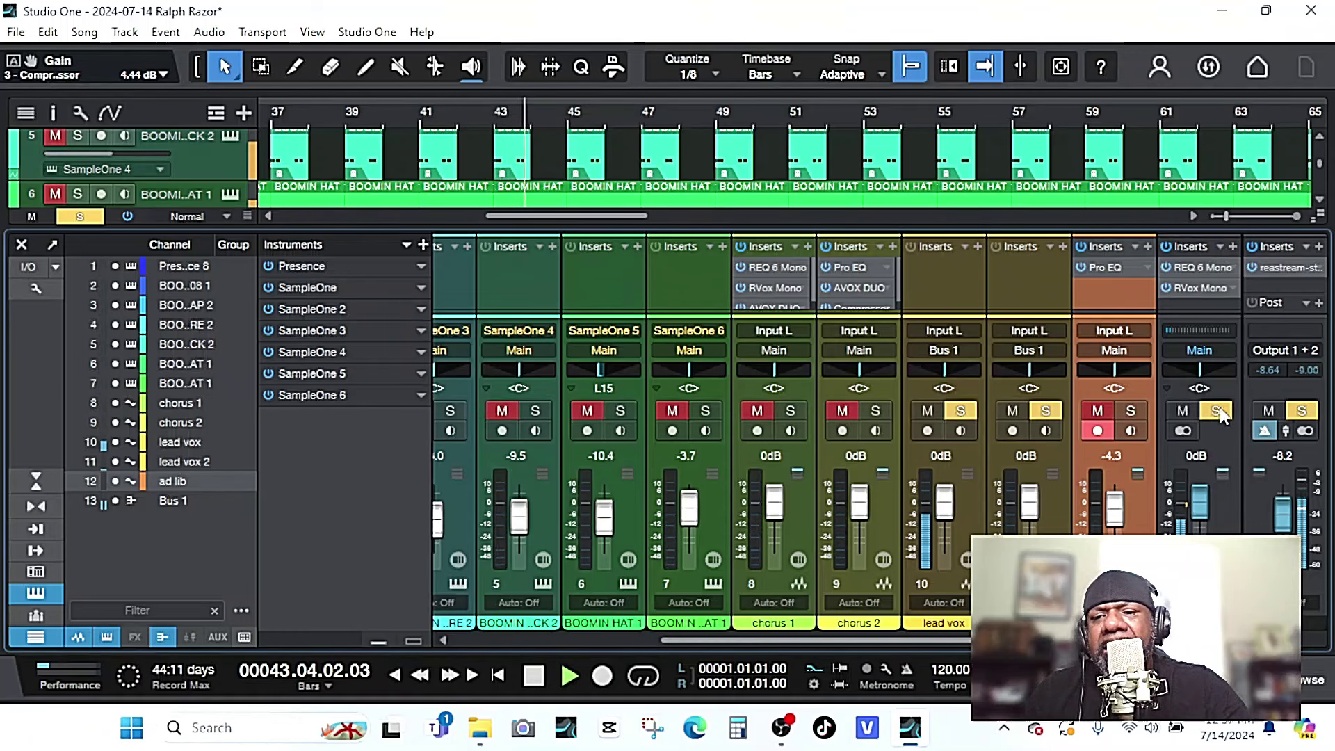
key("space")
Browse the Antares, PreSonus and Waves plug-ins for another insert on Bus 1.
left_click(1233, 246)
left_click(1133, 383)
left_click(1129, 410)
left_click(1125, 428)
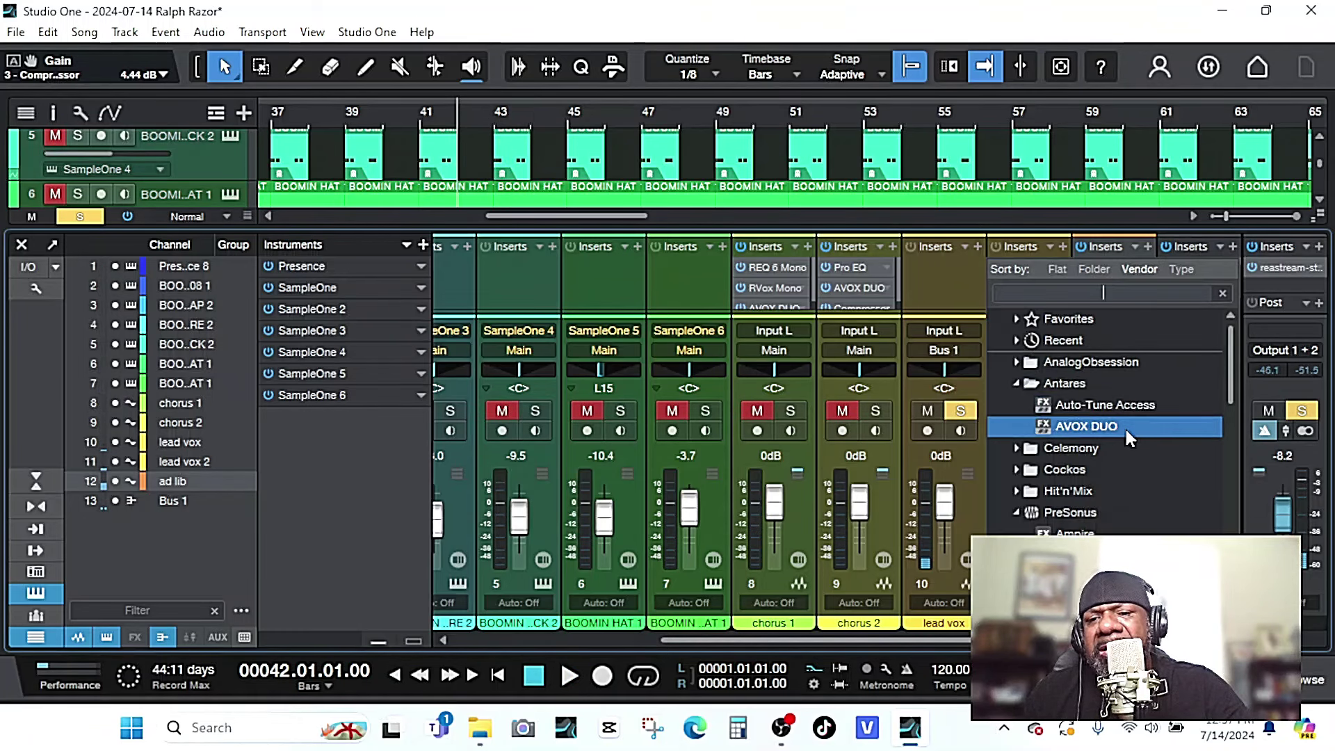
left_click(1136, 407)
left_click(1125, 431)
left_click(1144, 402)
left_click(1140, 450)
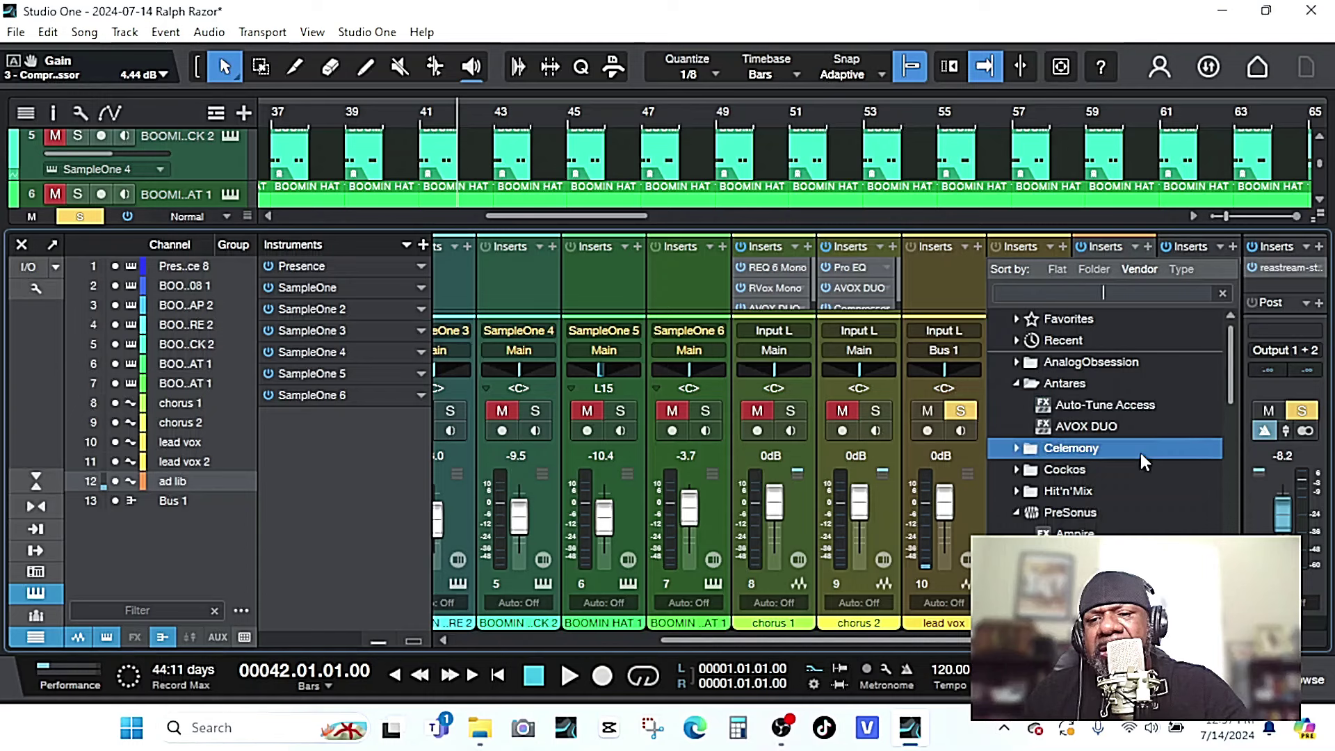
scroll(1126, 479, "down", 5)
scroll(1123, 486, "down", 4)
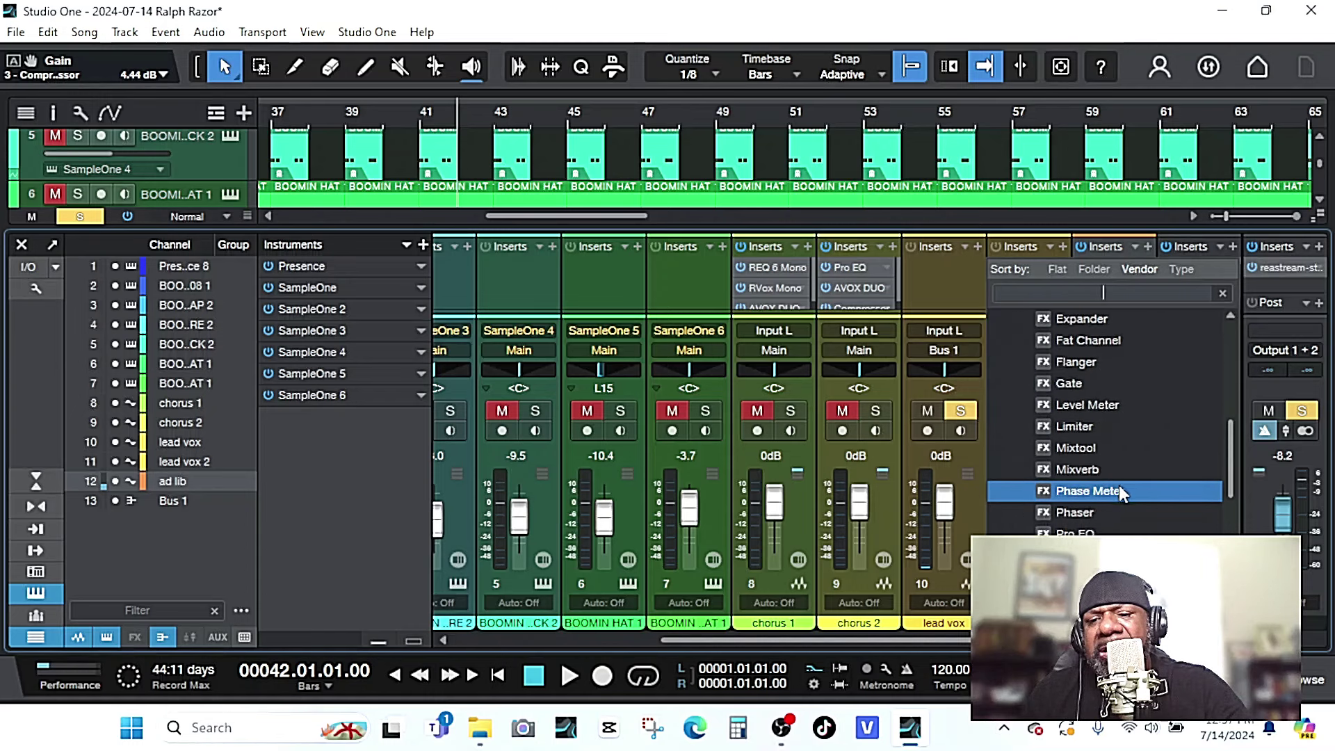
scroll(1119, 491, "up", 4)
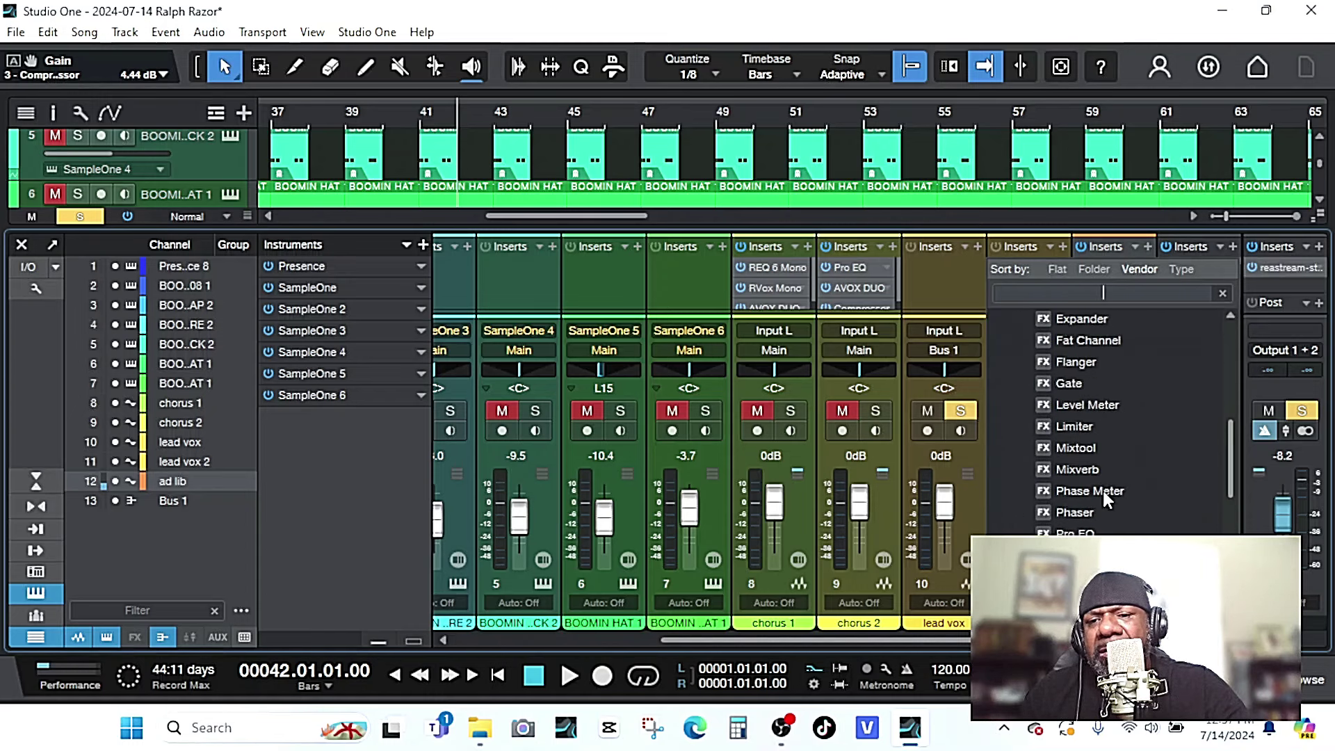
scroll(1104, 491, "up", 2)
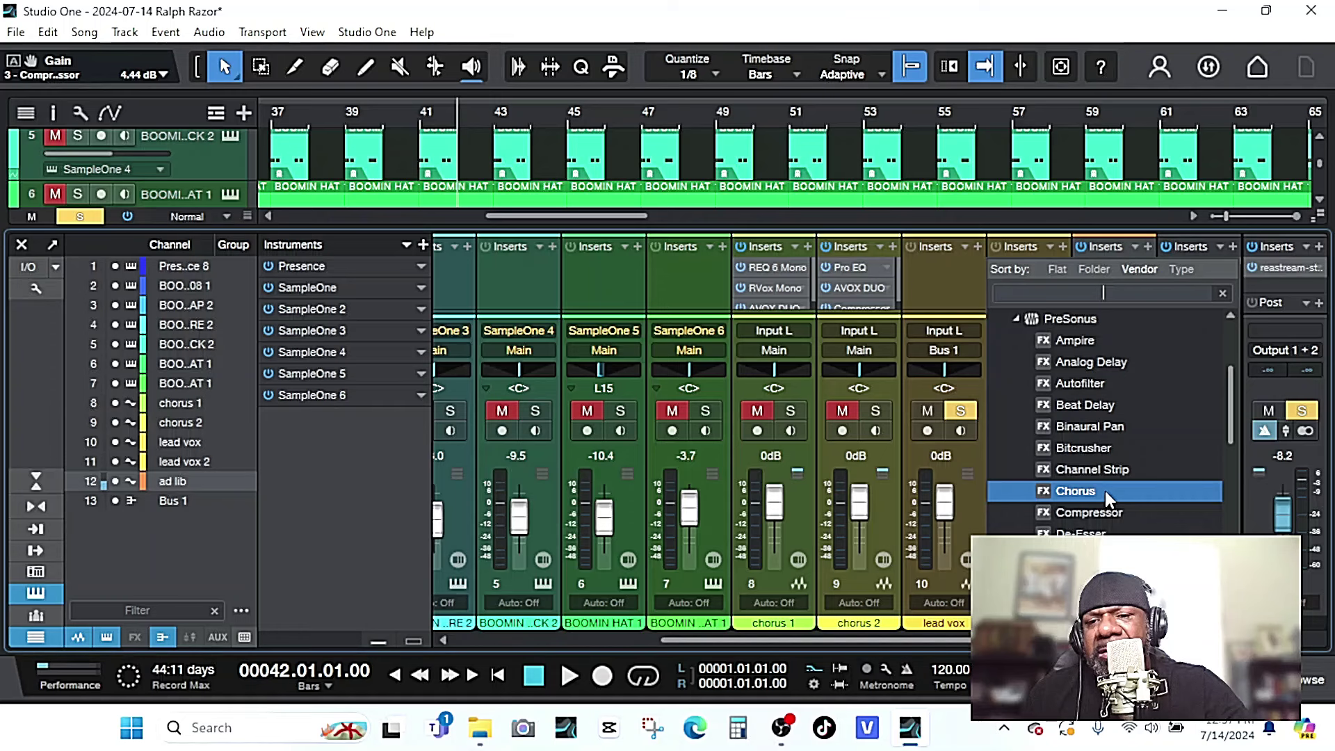
scroll(1105, 491, "down", 7)
scroll(1103, 500, "down", 10)
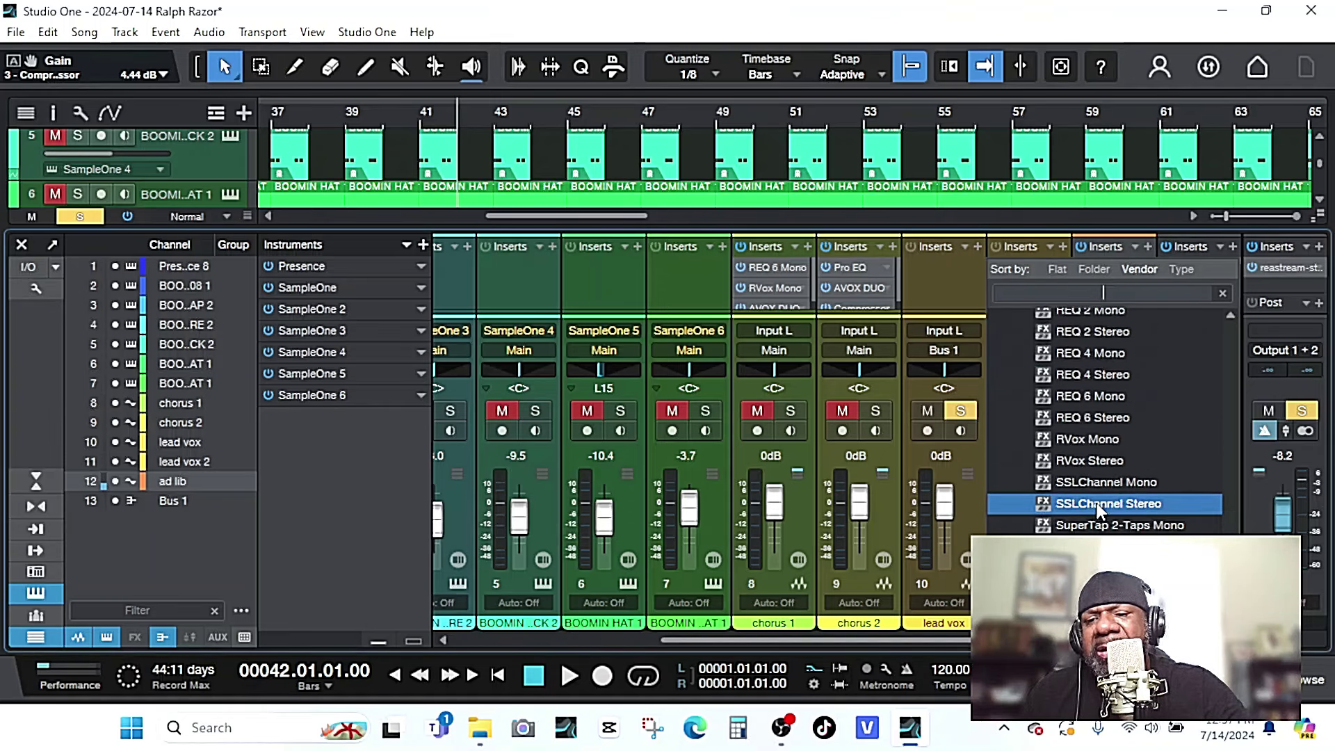
scroll(1096, 529, "up", 1)
scroll(1113, 452, "up", 5)
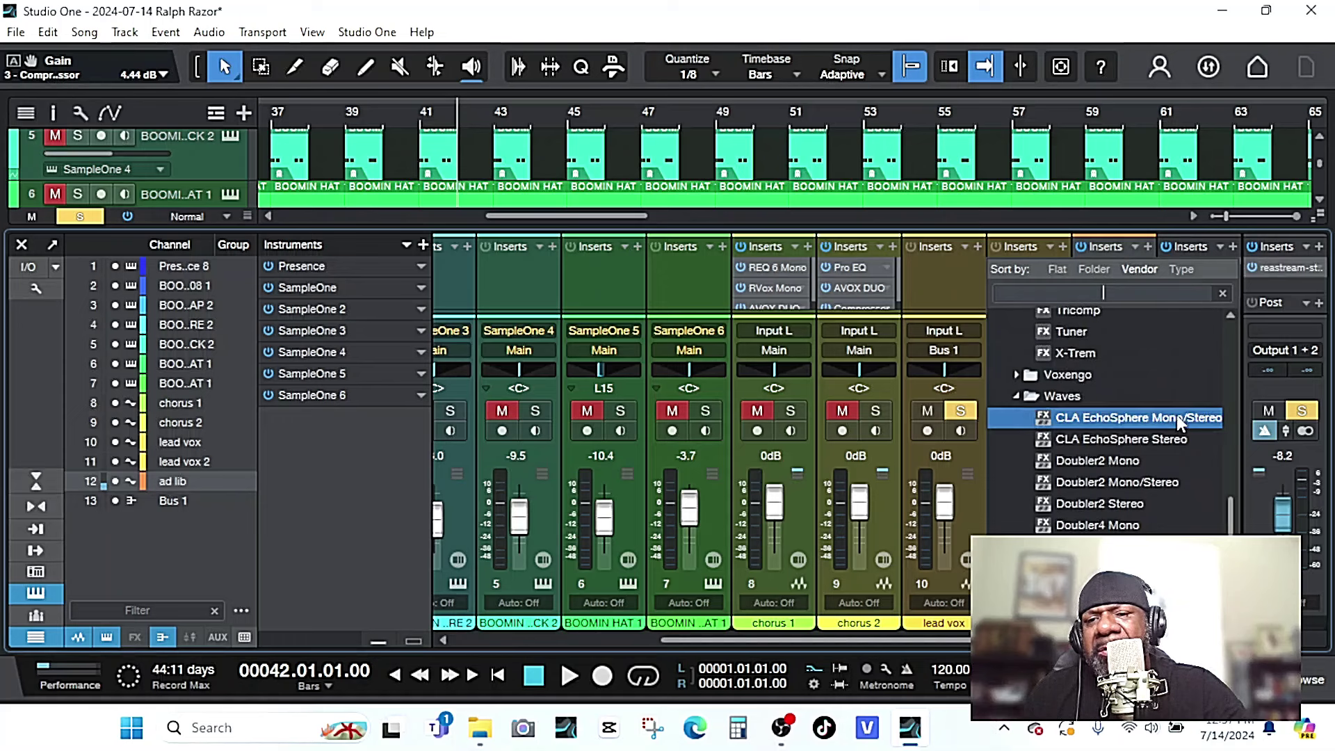
scroll(1105, 443, "up", 1)
scroll(1097, 408, "up", 5)
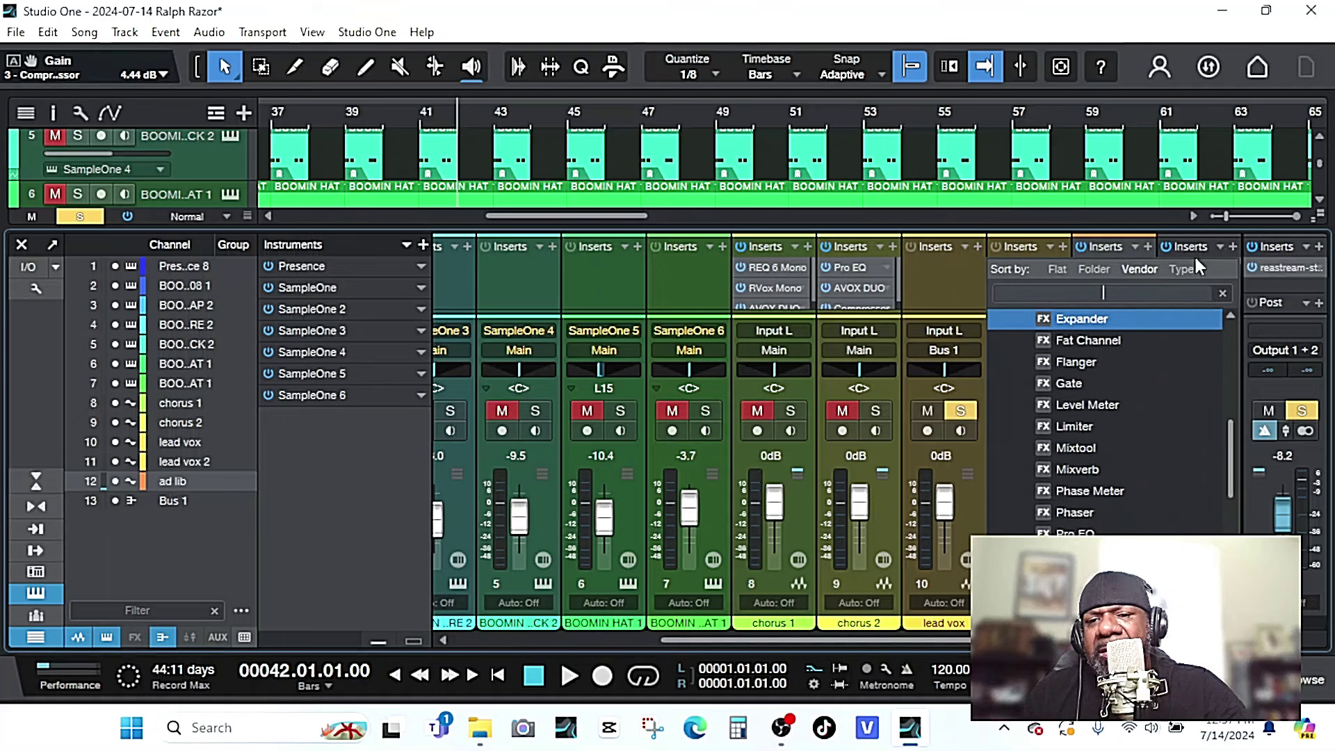
key("Escape")
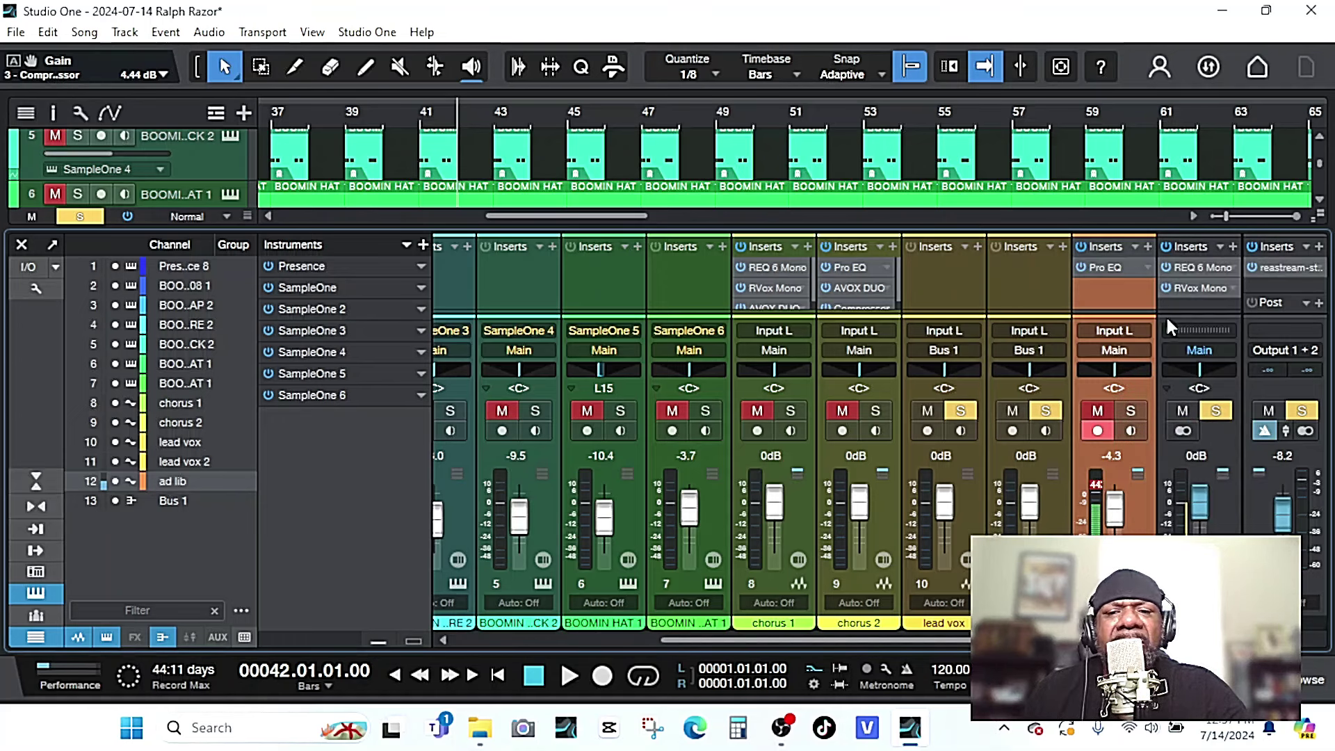
Close the mixer and select all second-verse events on the lead vox and lead vox 2 tracks.
key("F3")
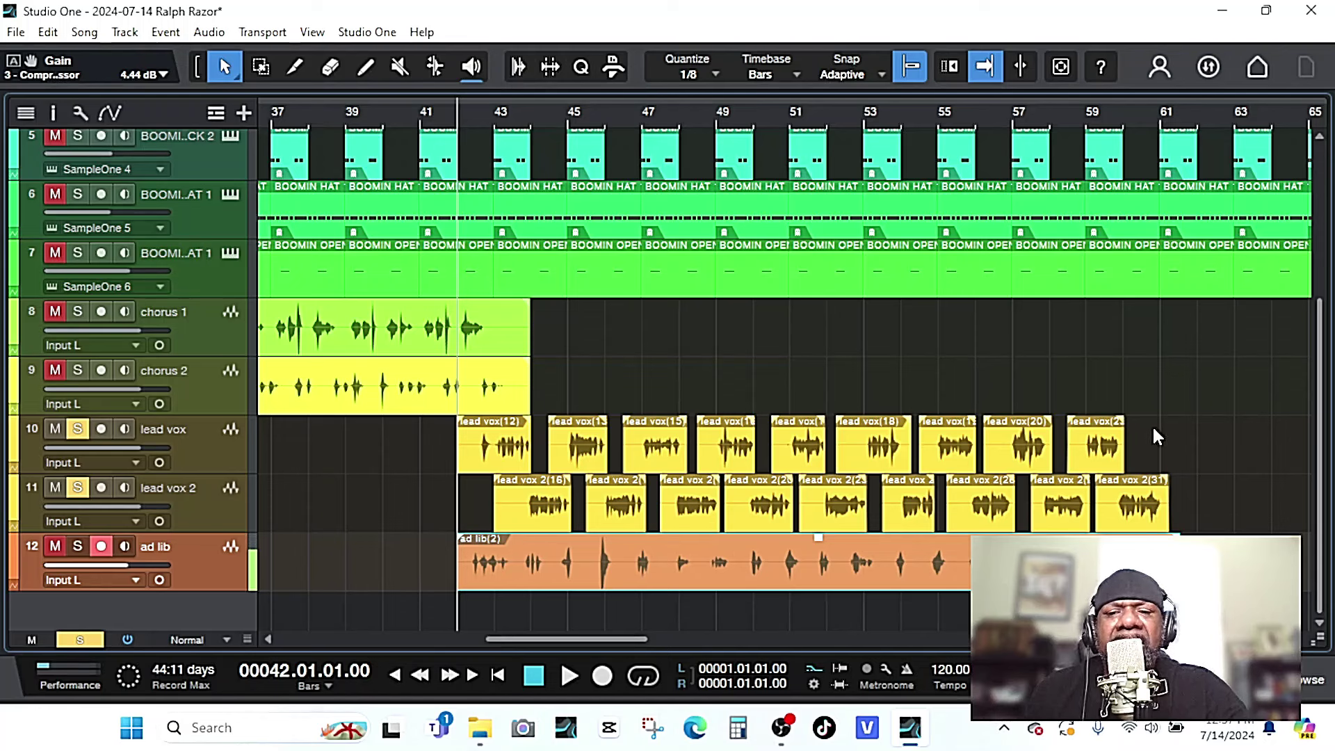
left_click_drag(1188, 356, 598, 532)
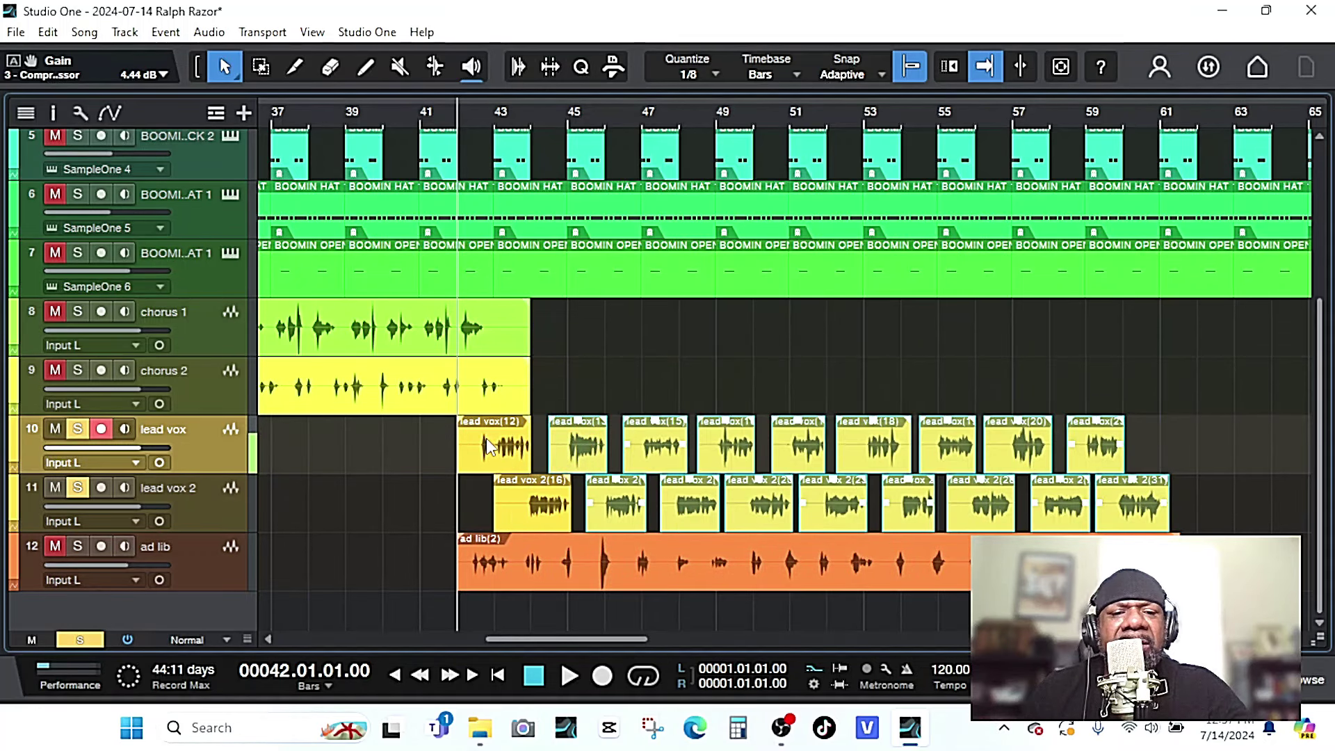
left_click(488, 445)
left_click(1128, 505)
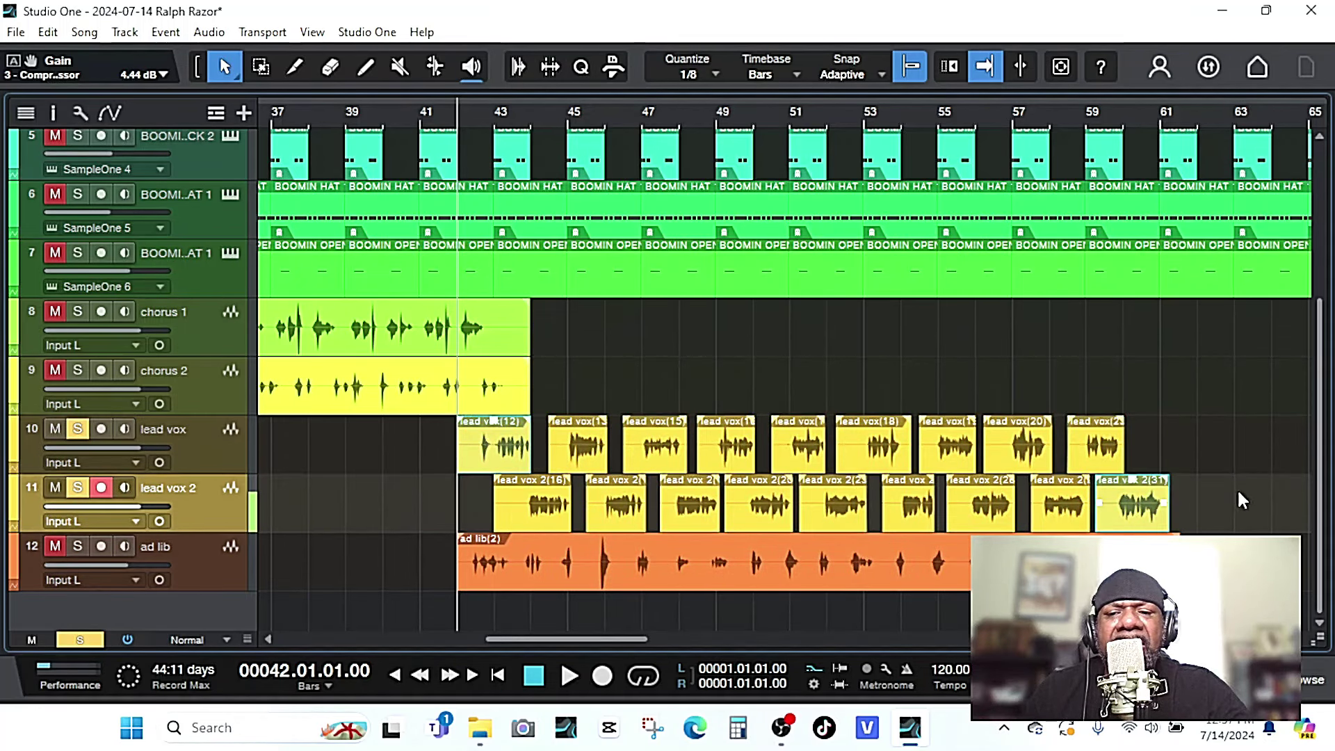
left_click_drag(1237, 489, 460, 417)
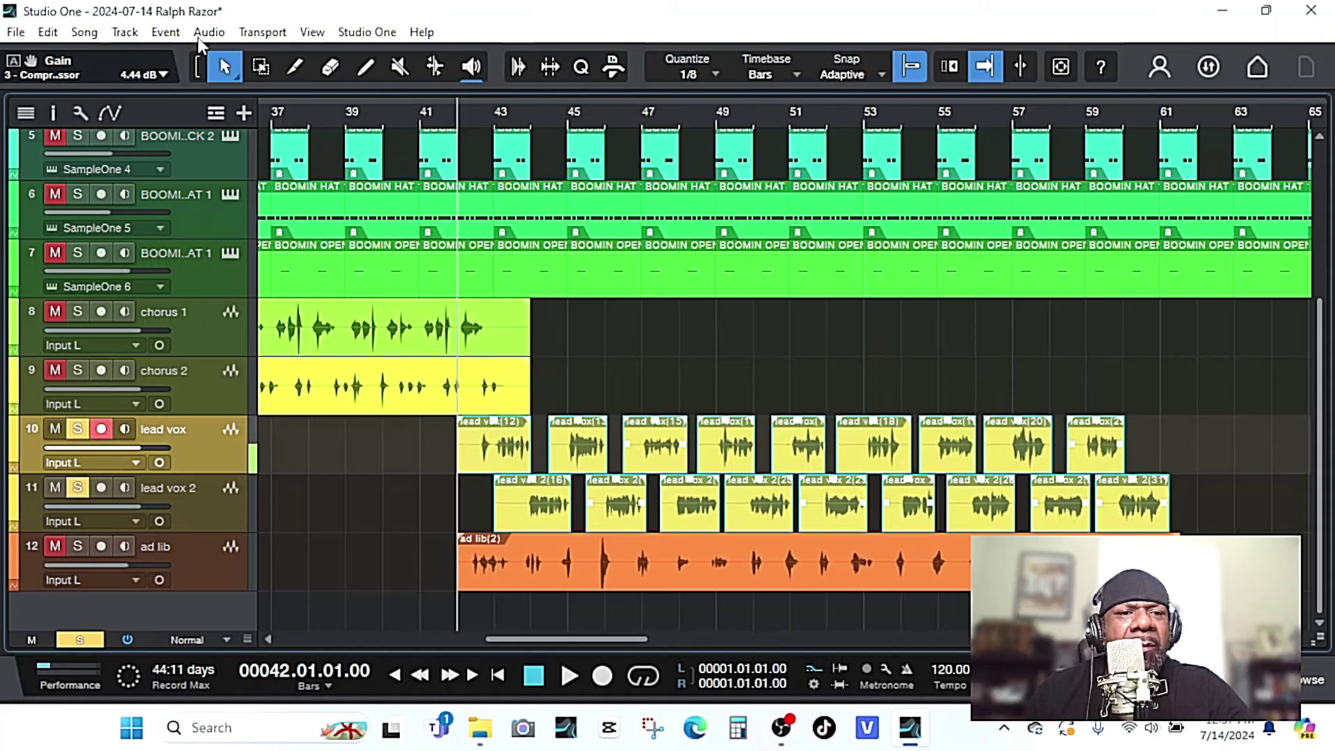
left_click(208, 33)
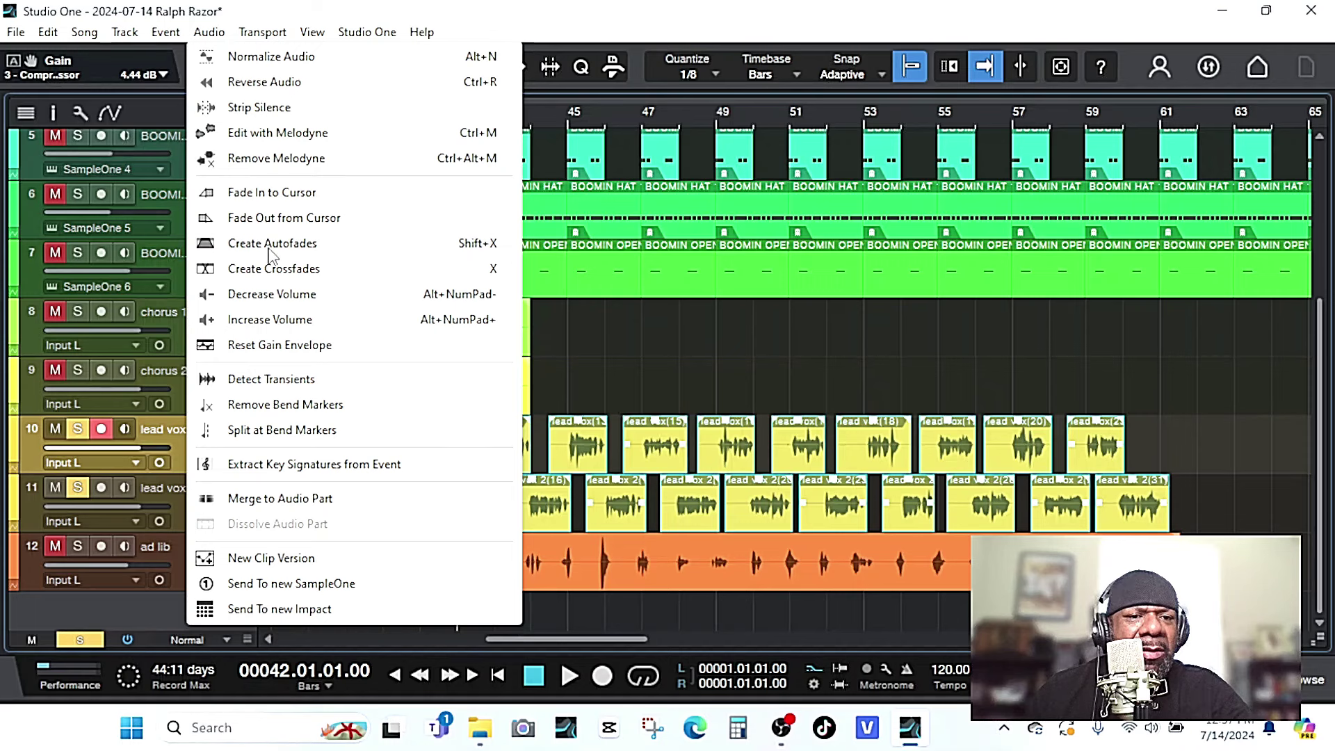
mouse_move(125, 32)
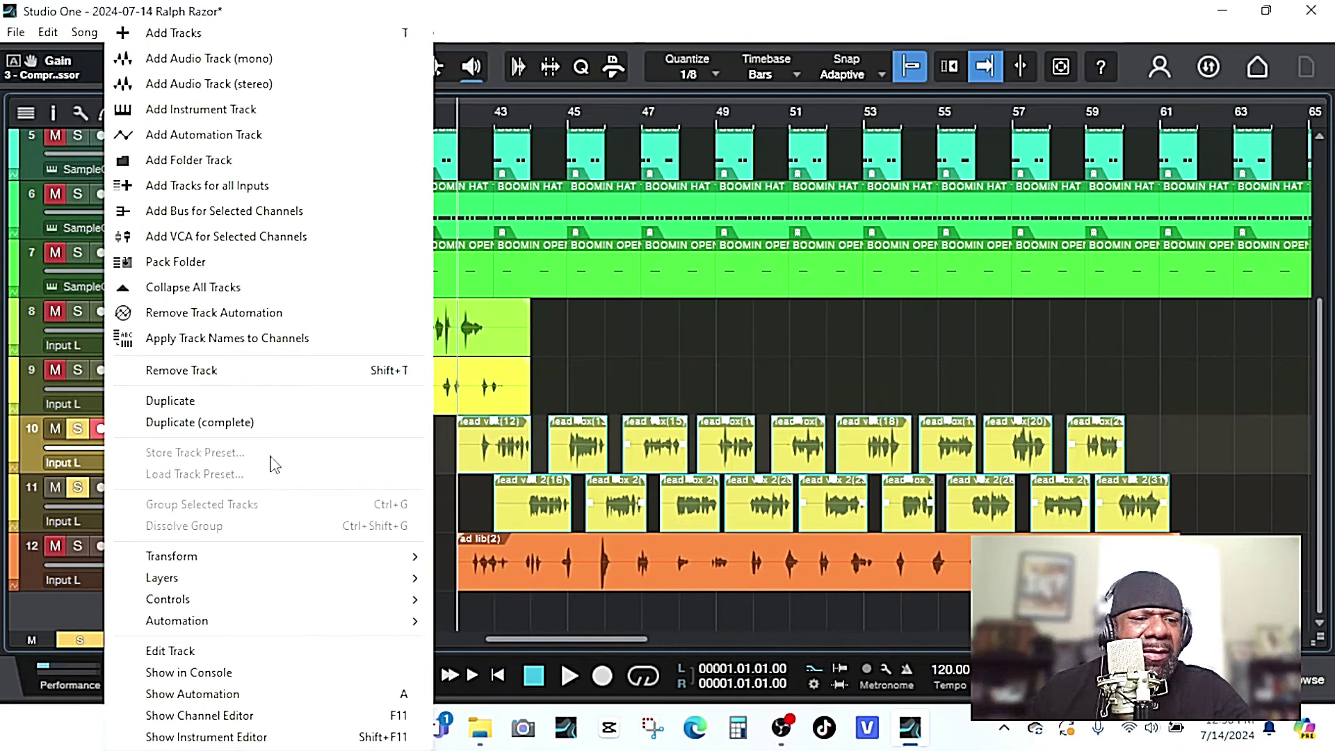
left_click(521, 8)
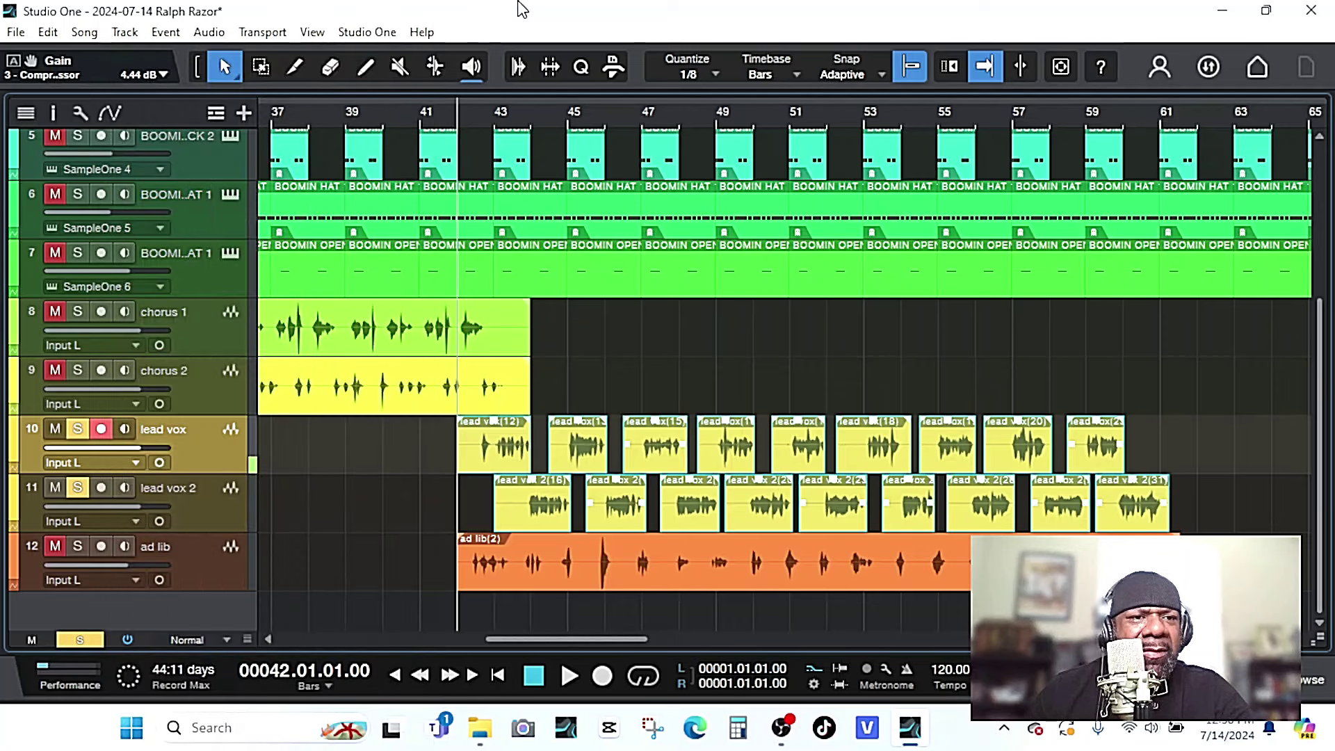
left_click(192, 34)
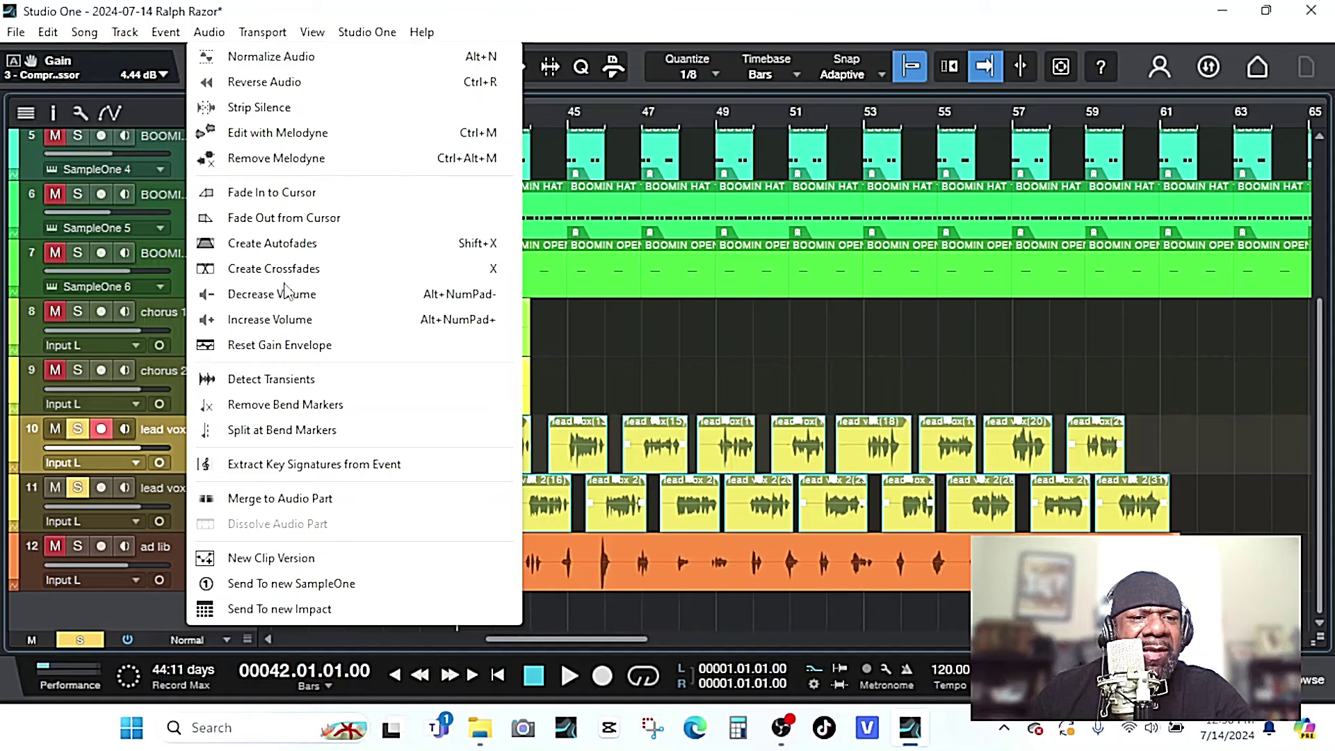
Transpose the selected second-verse lead vox and lead vox 2 events to -2 while playing from bar 42.
right_click(586, 453)
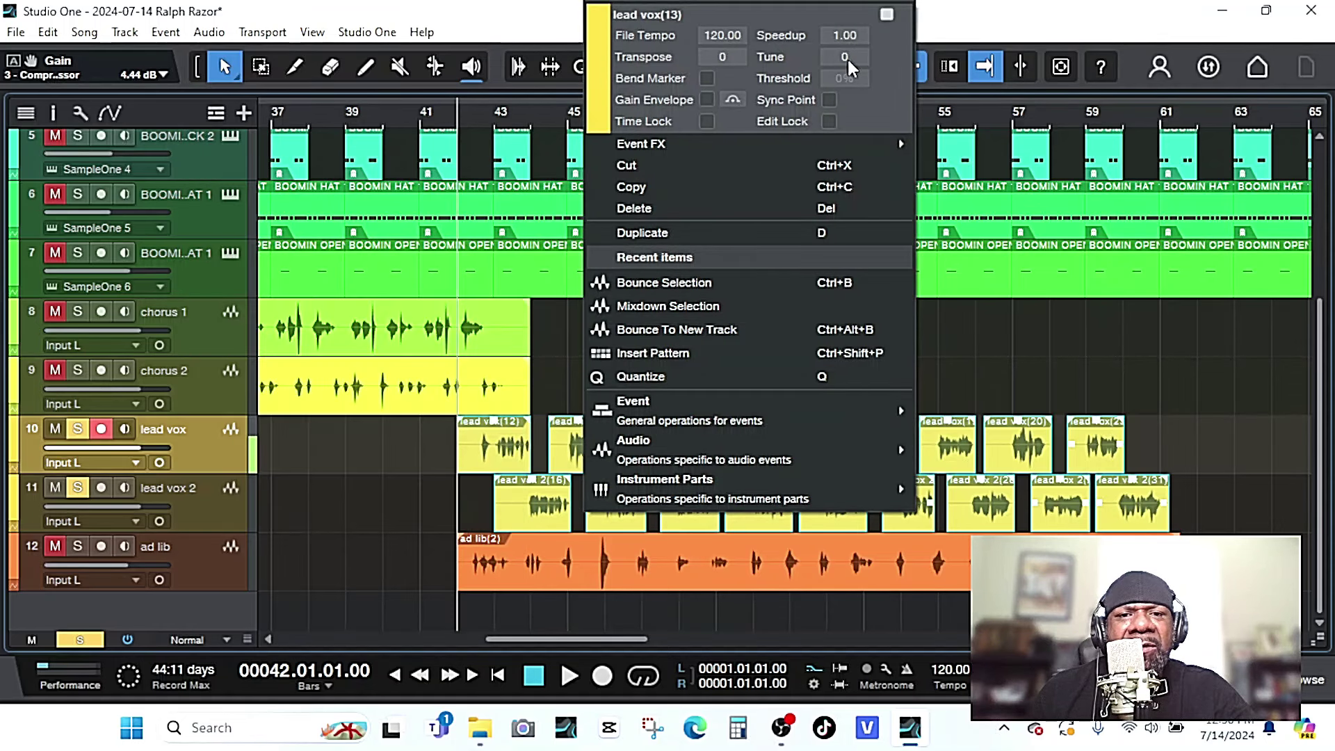
left_click_drag(729, 60, 733, 81)
left_click(569, 675)
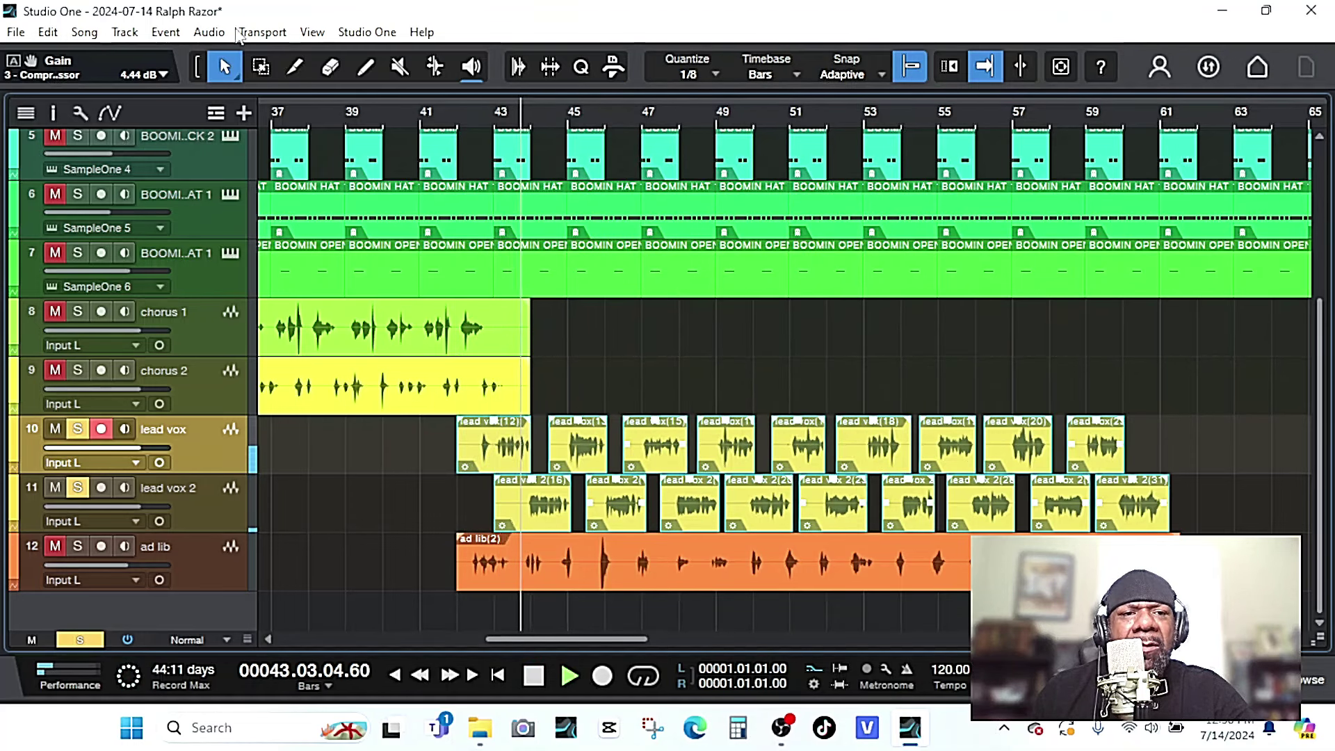
right_click(484, 423)
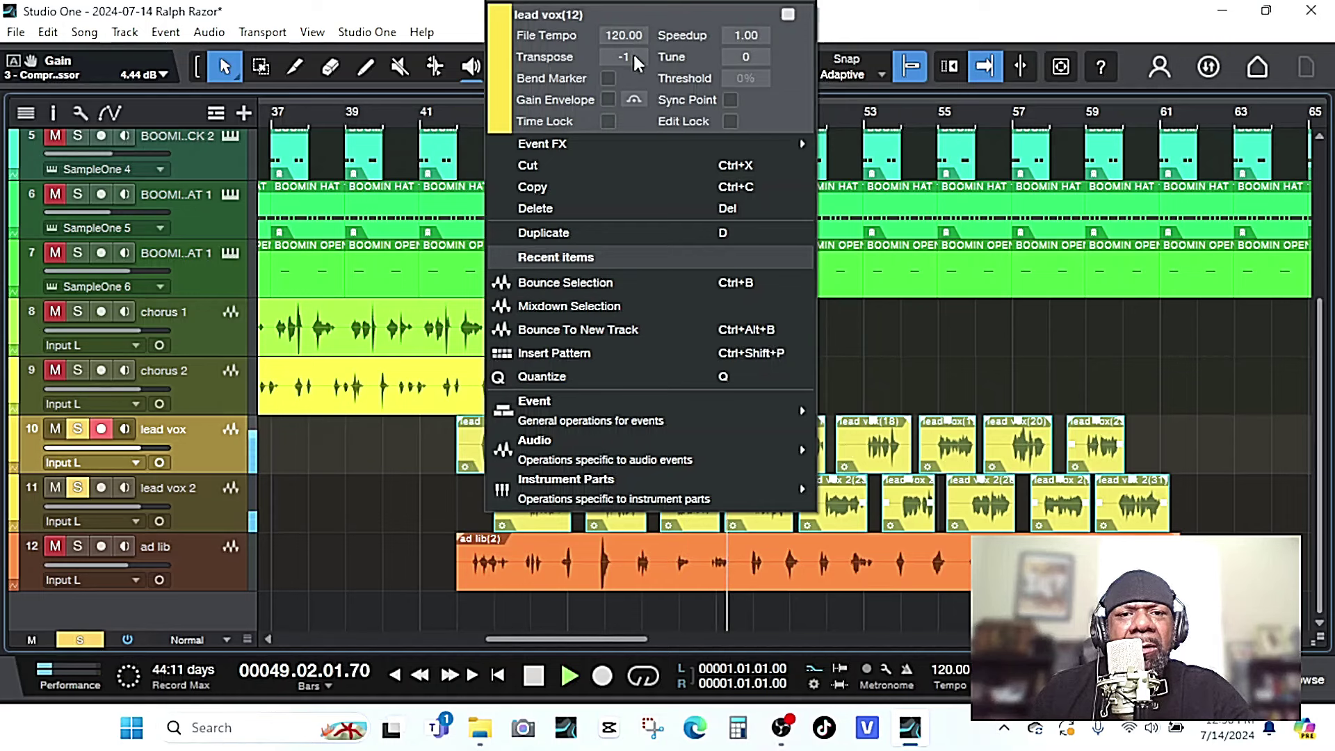
scroll(633, 57, "down", 1)
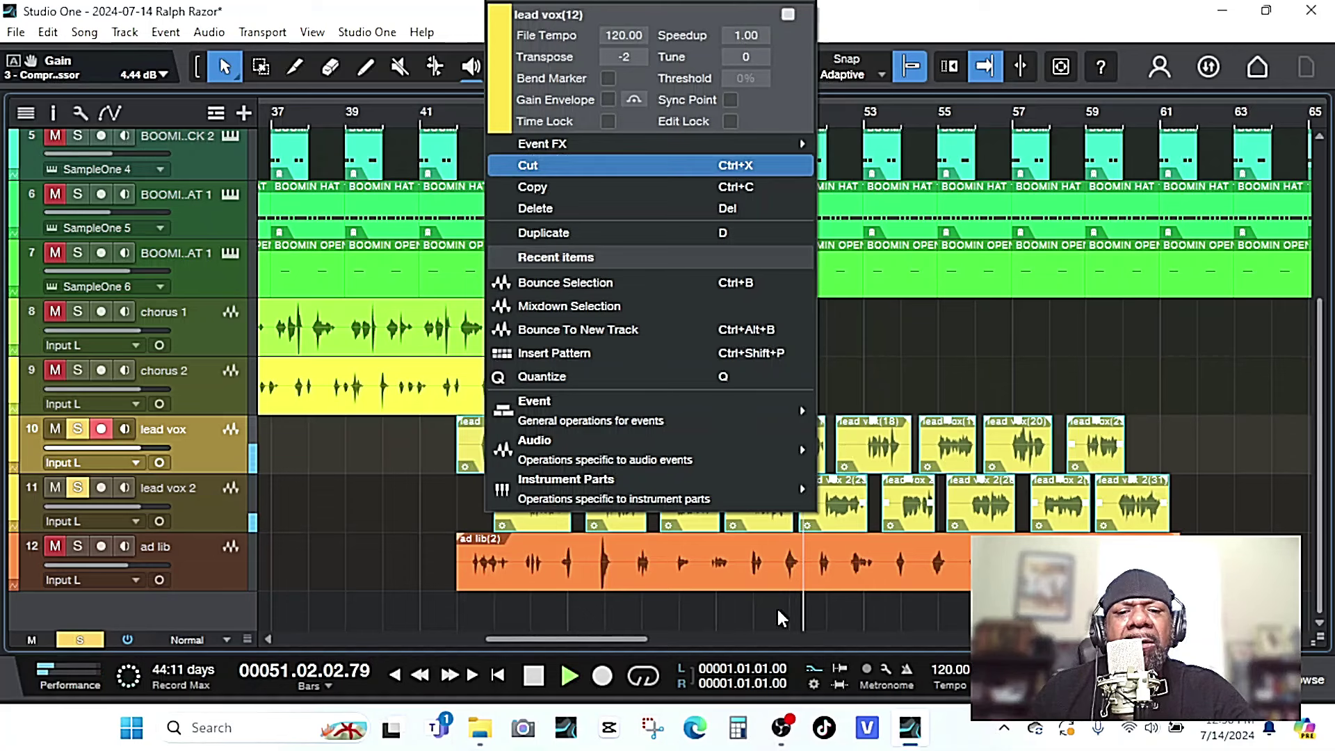
left_click(1178, 353)
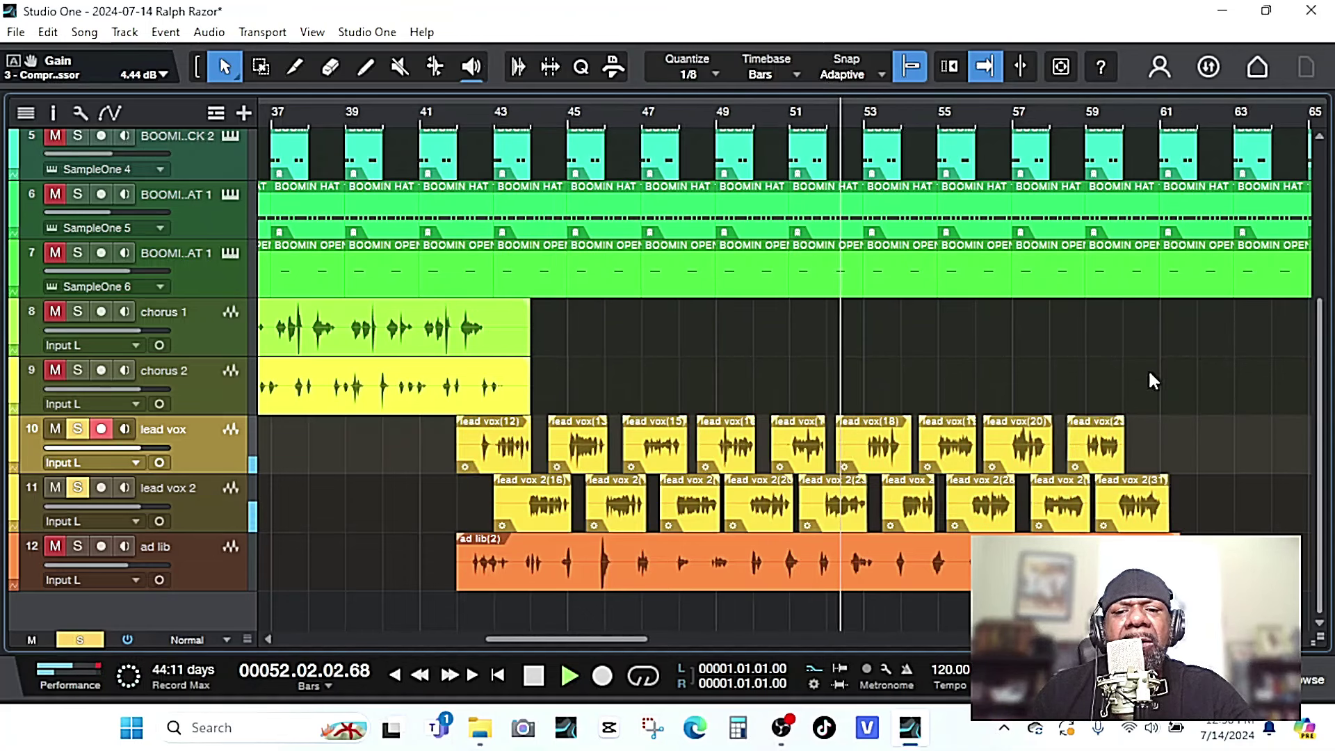
Turn off the solos on the lead vocals and play the full mix from bar 42.
left_click(572, 675)
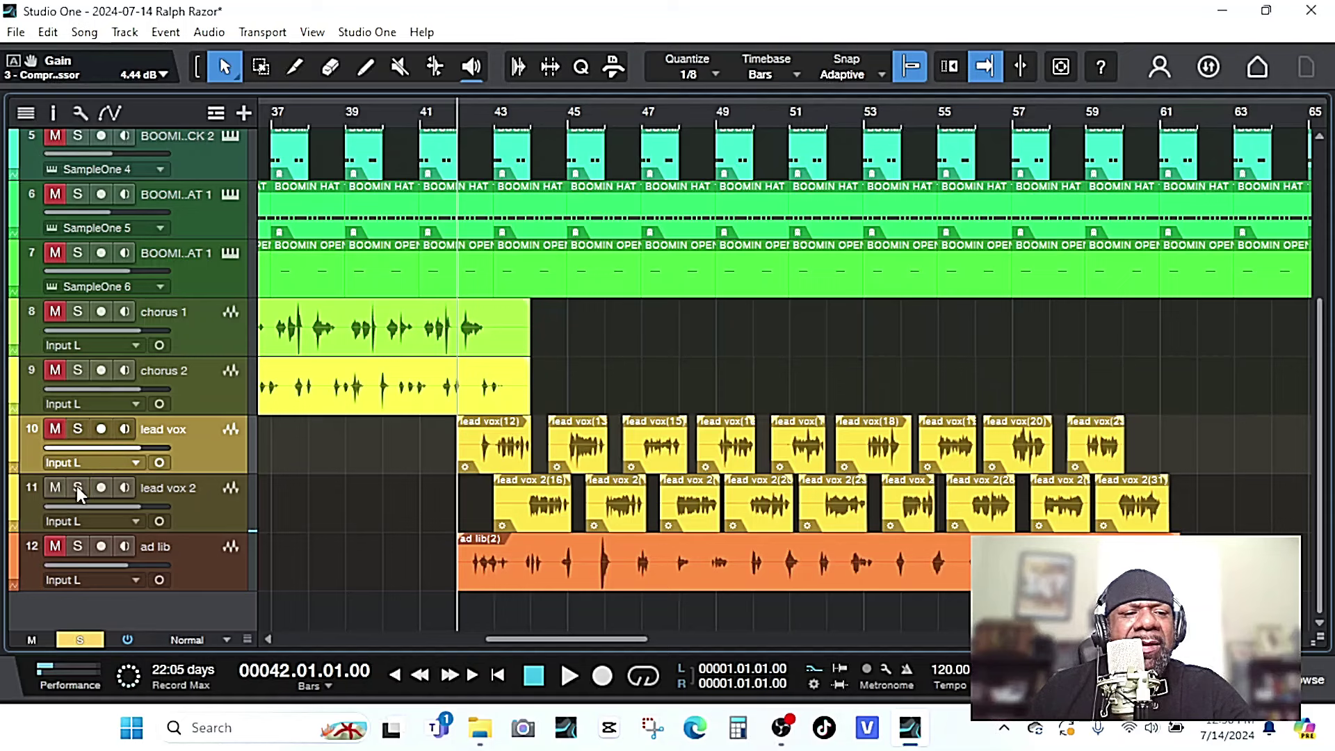
key("space")
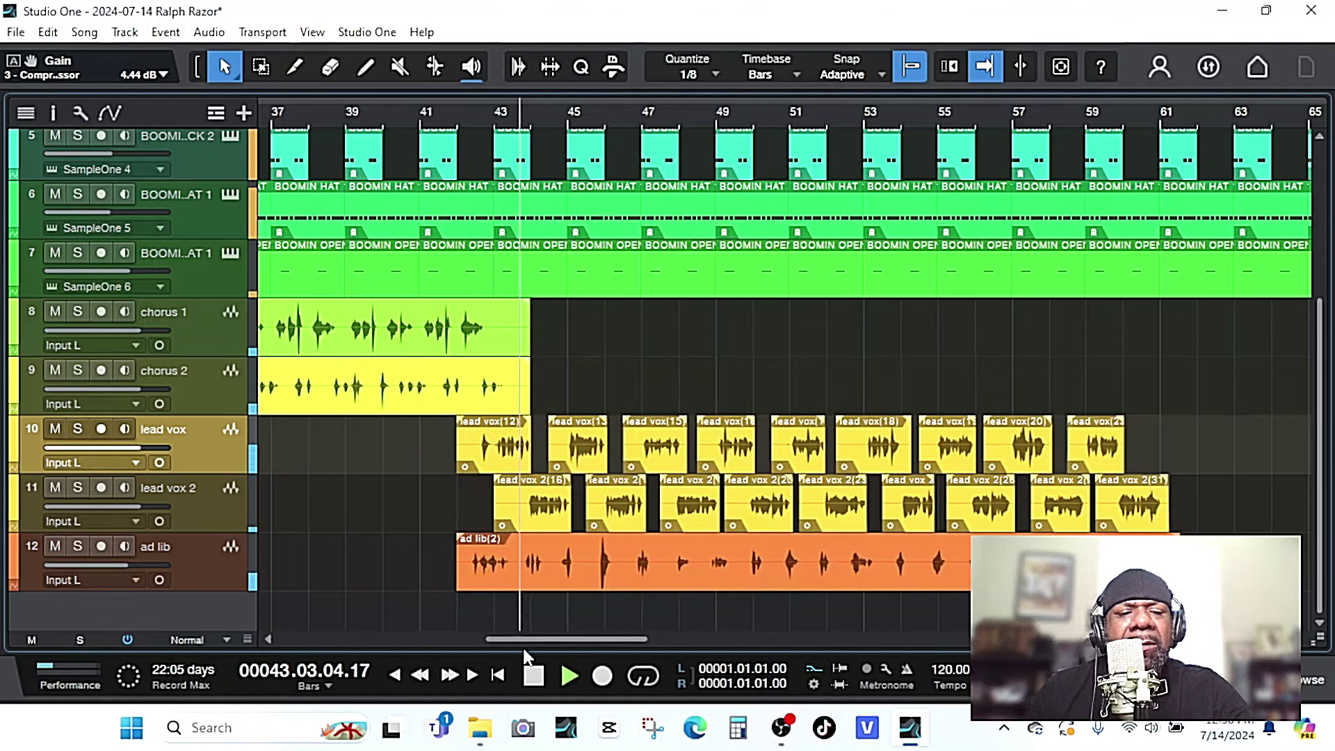
Select all first-verse lead vox and lead vox 2 events and try to transpose them to -2.
left_click_drag(528, 639, 374, 607)
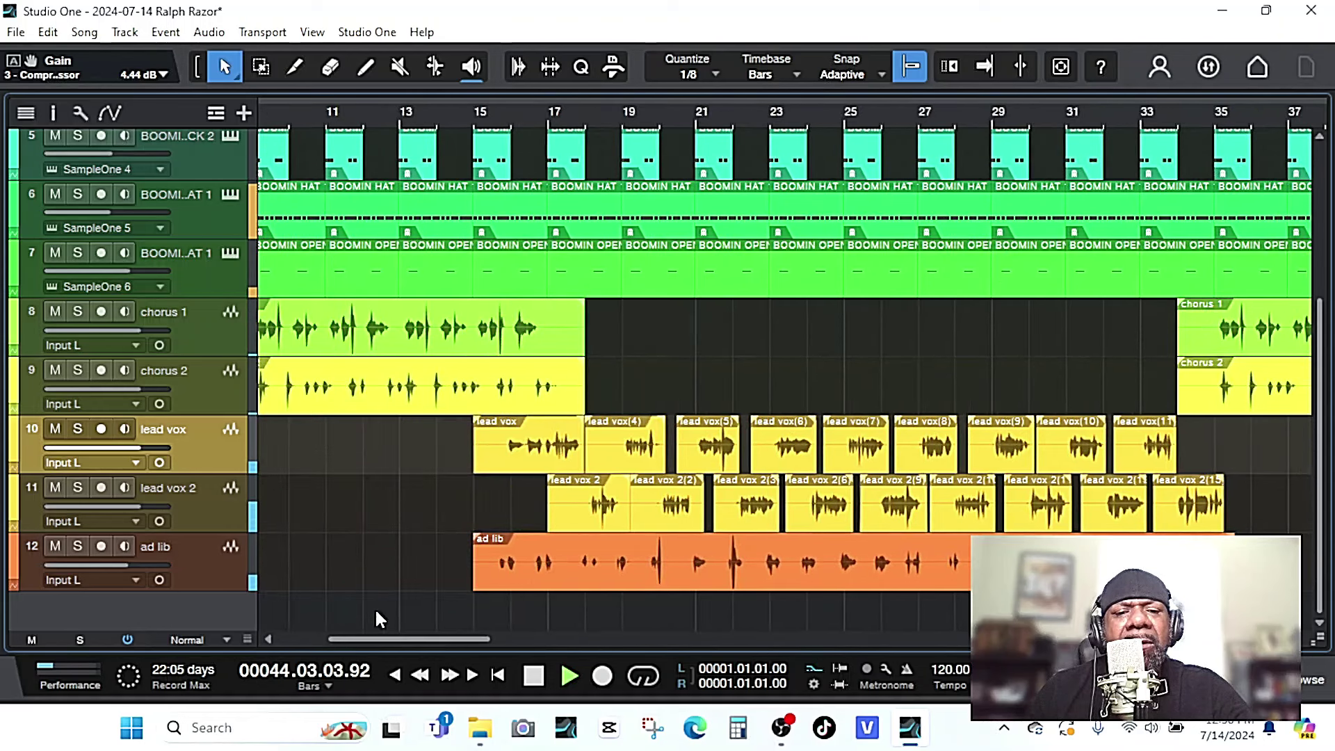
left_click_drag(433, 441, 1223, 505)
right_click(947, 445)
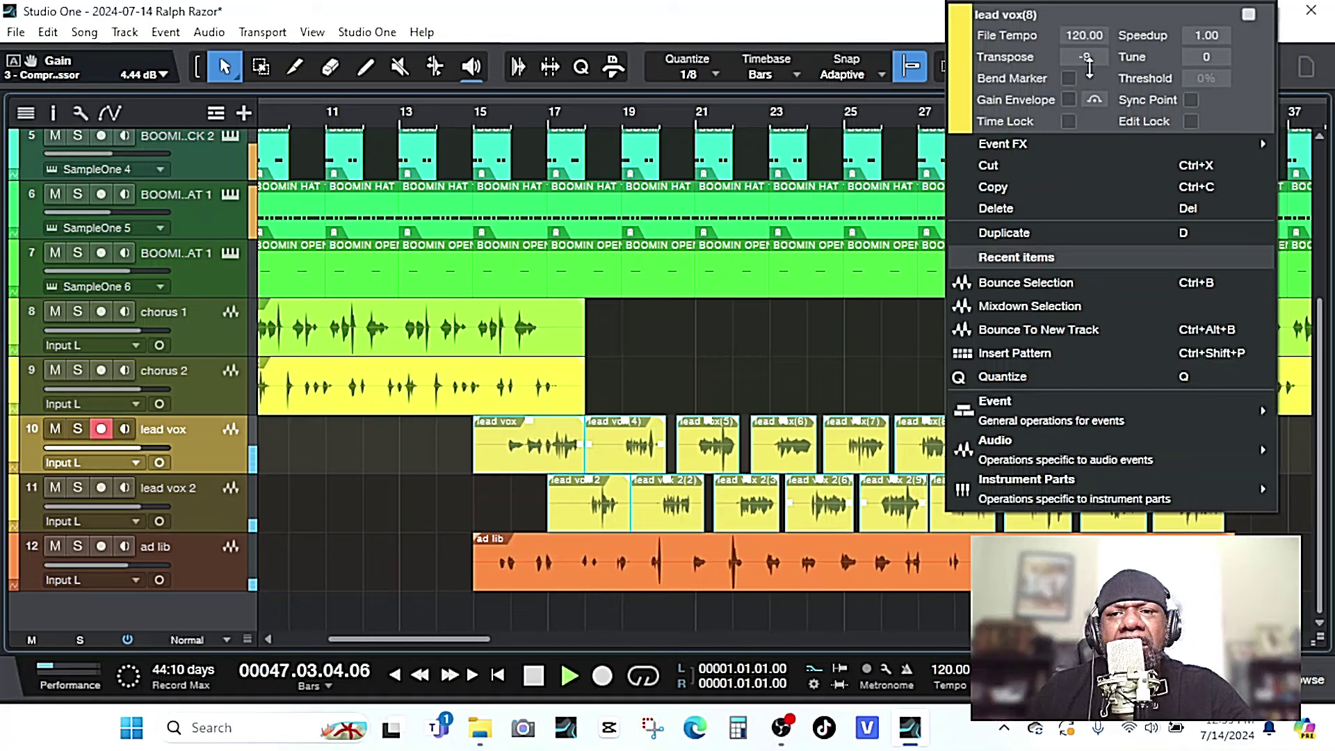
left_click_drag(1100, 70, 1097, 78)
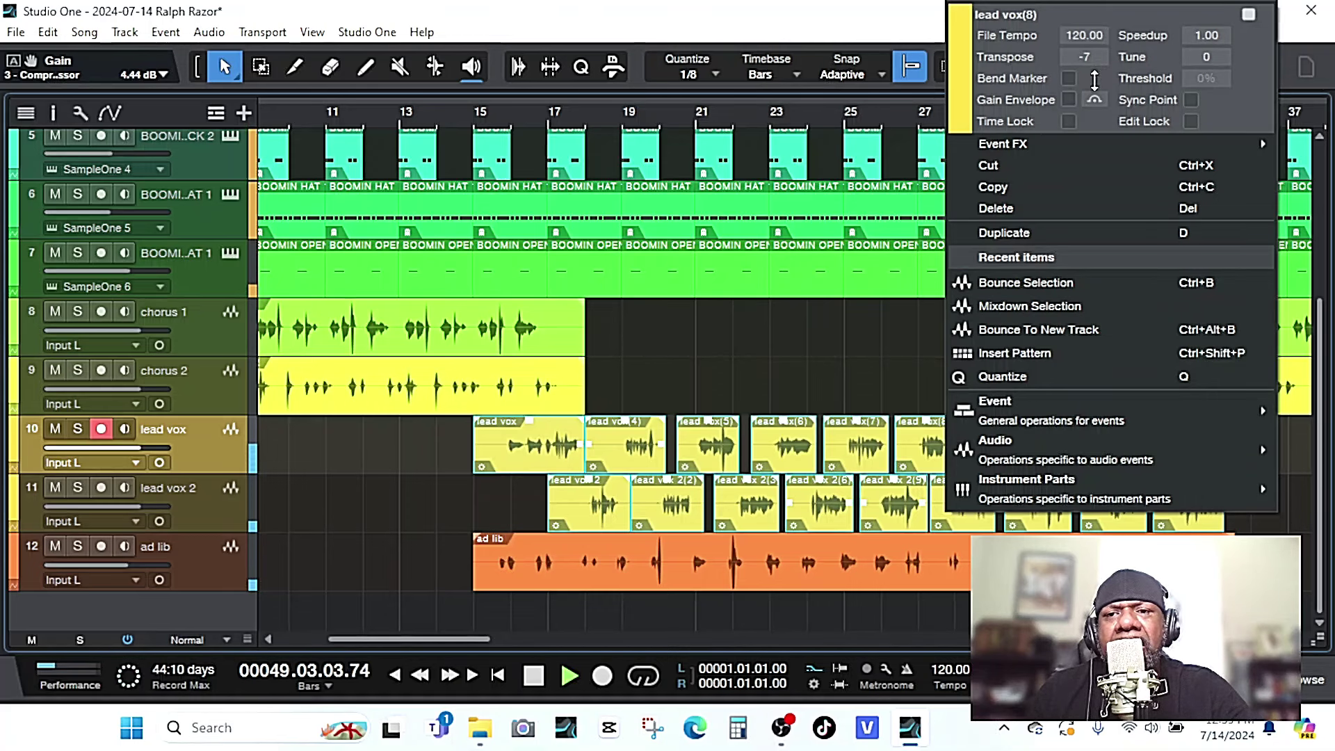
left_click(1087, 60)
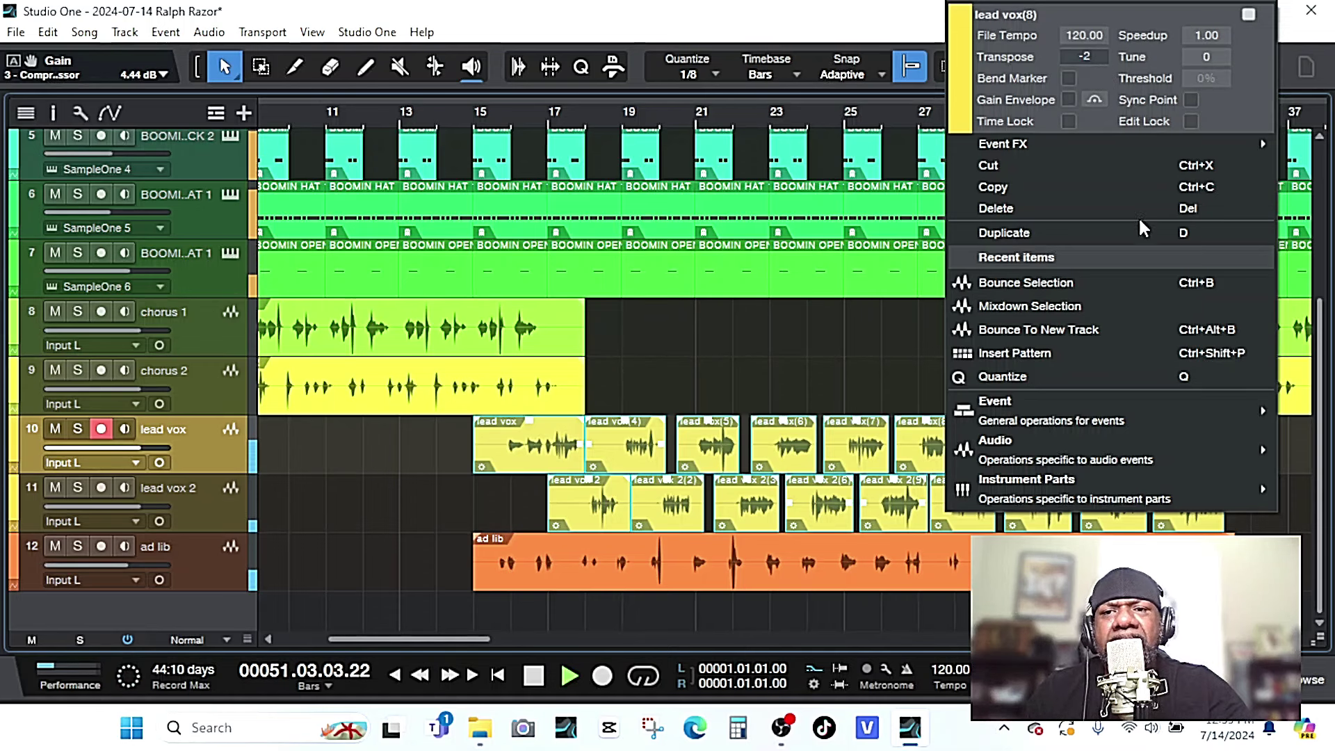
left_click(385, 524)
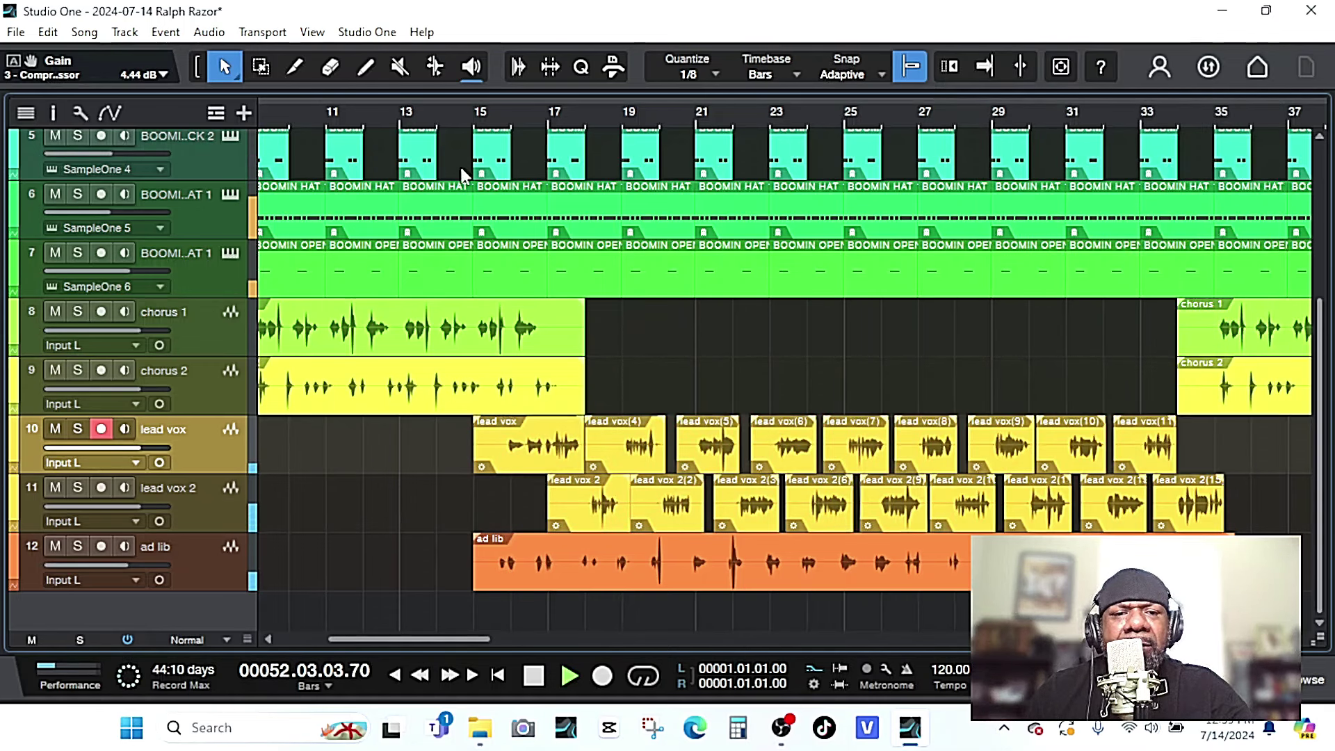
Play from bar 17 and set the transpose of all first-verse lead vox and lead vox 2 events to -2.
left_click(532, 118)
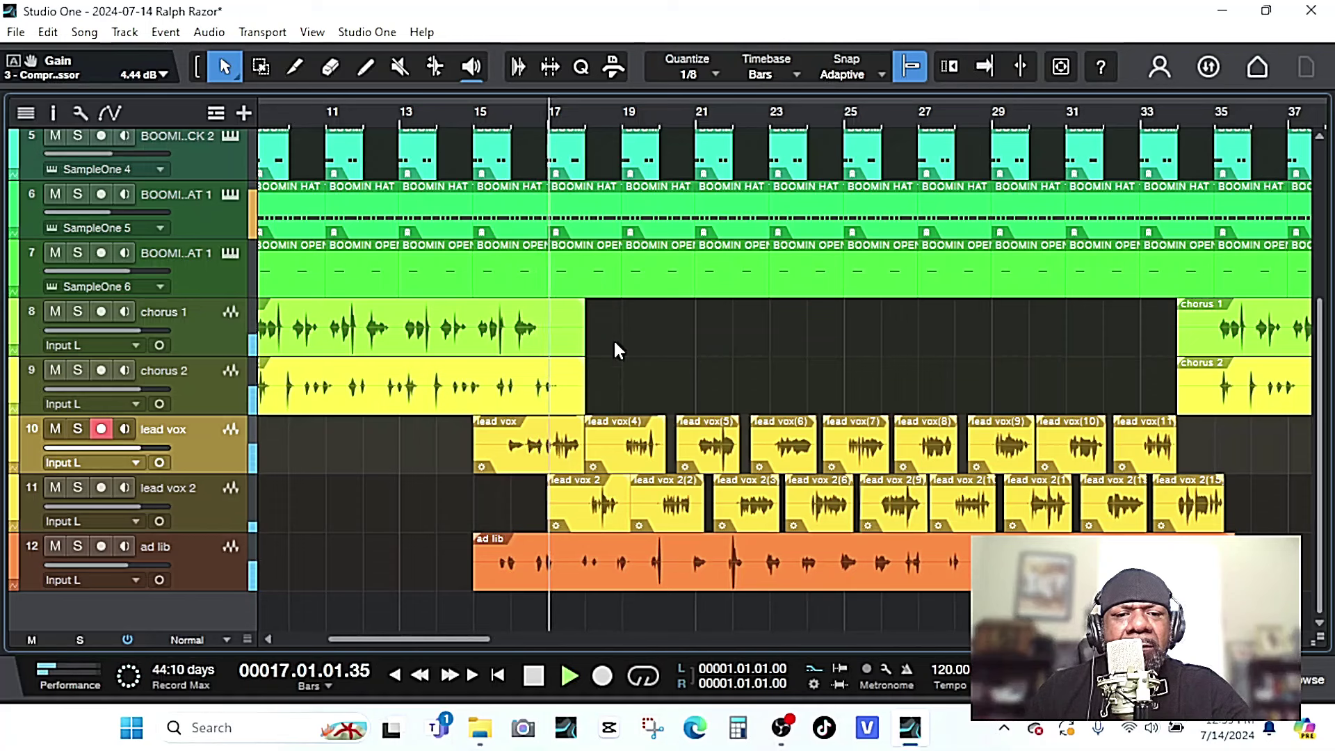
left_click_drag(619, 348, 376, 373)
left_click(389, 389)
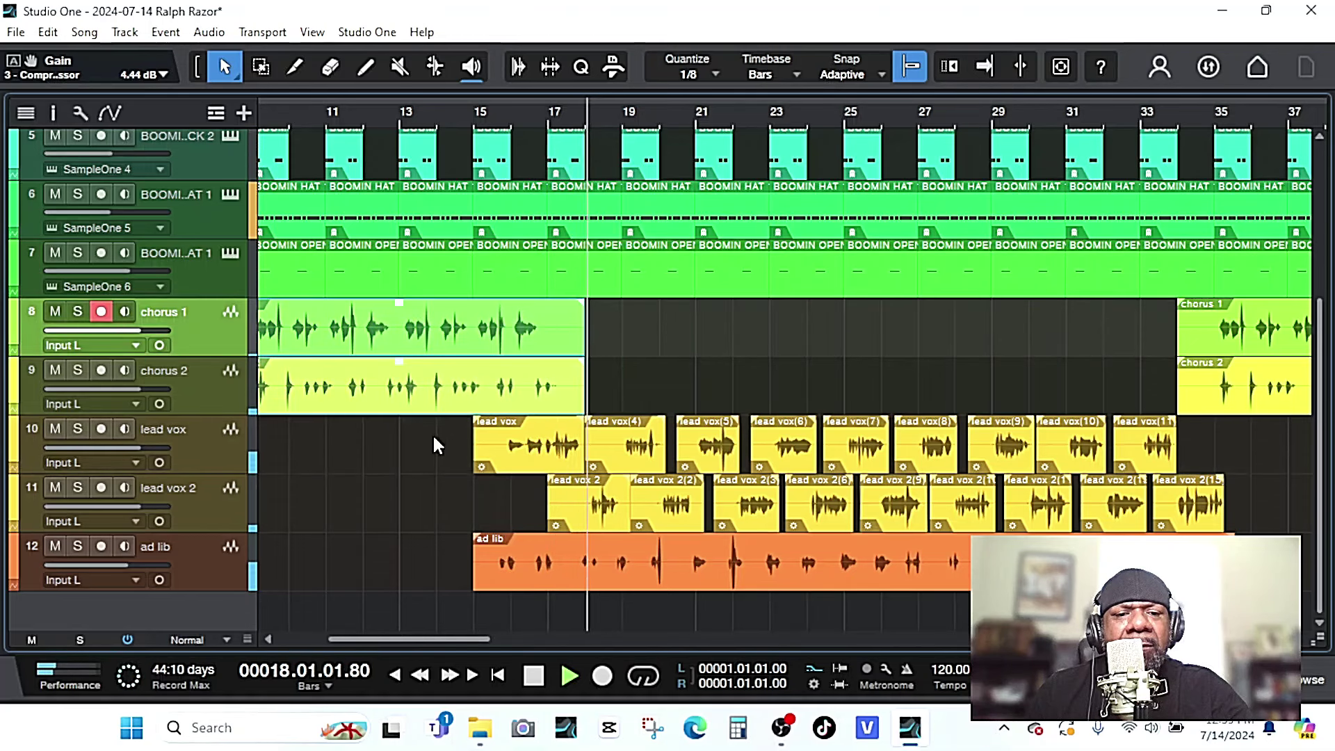
left_click_drag(436, 431, 1182, 501)
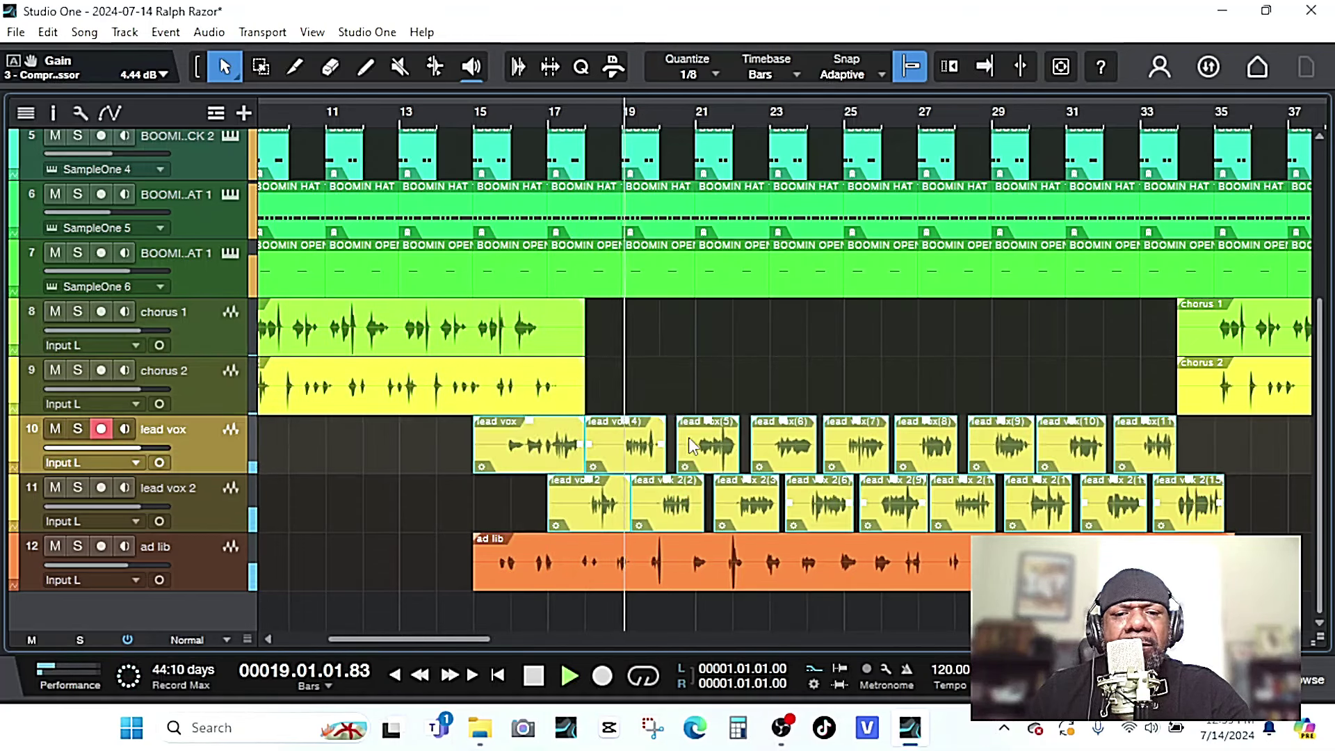
right_click(694, 427)
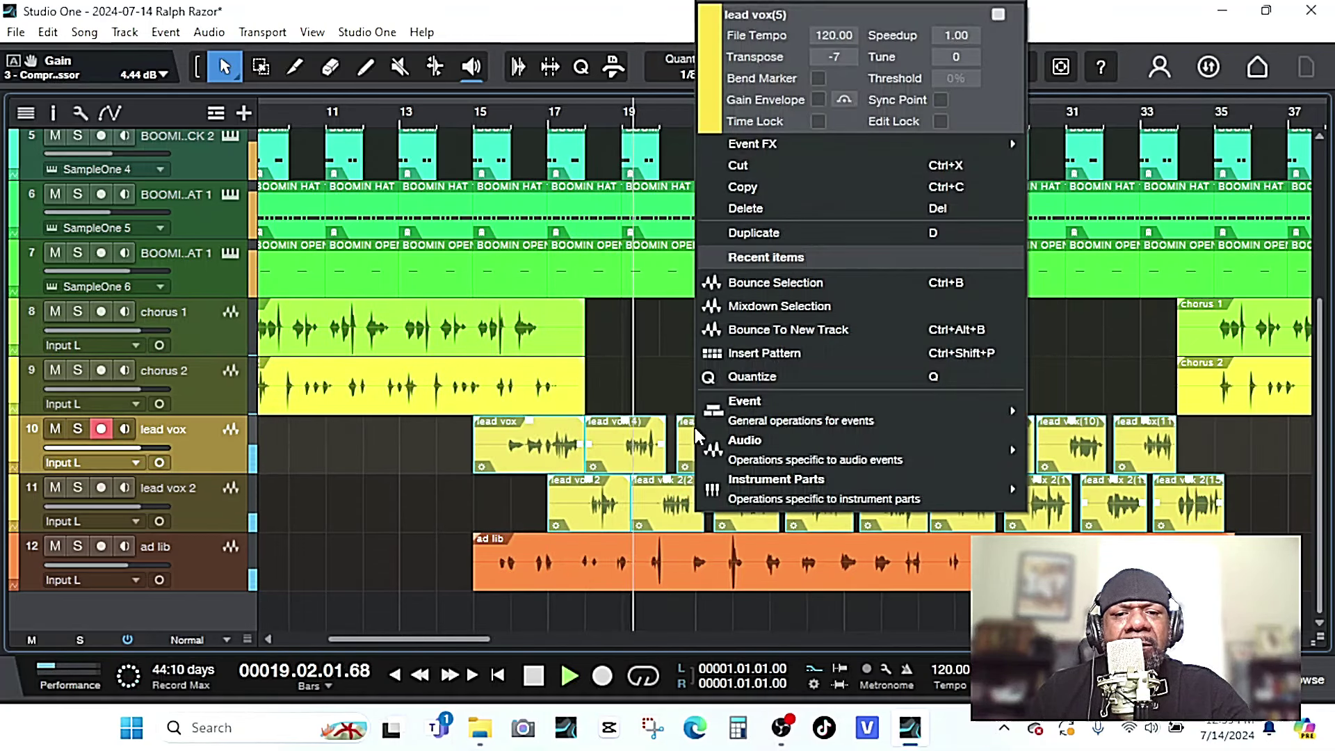
left_click(832, 56)
type("-2")
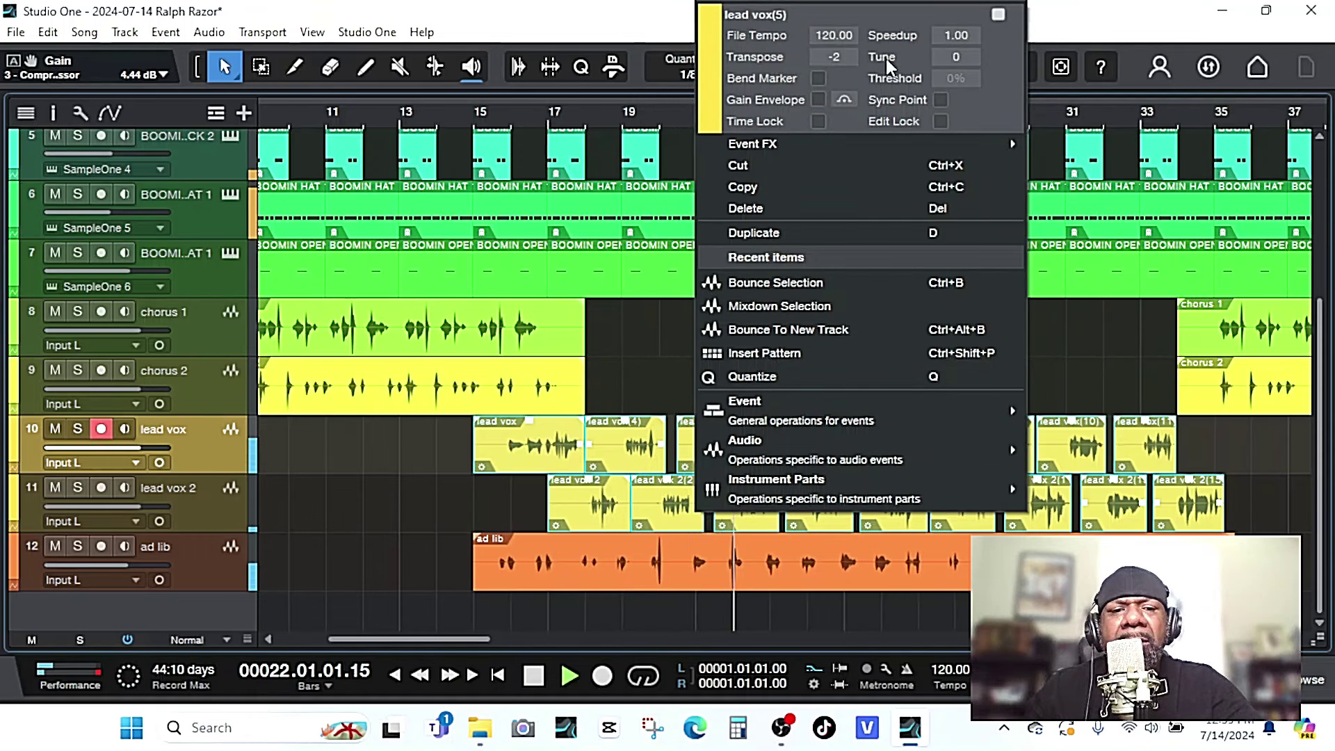
Set the transpose of the chorus 1 and chorus 2 events before the first verse to -2.
left_click_drag(612, 389, 260, 354)
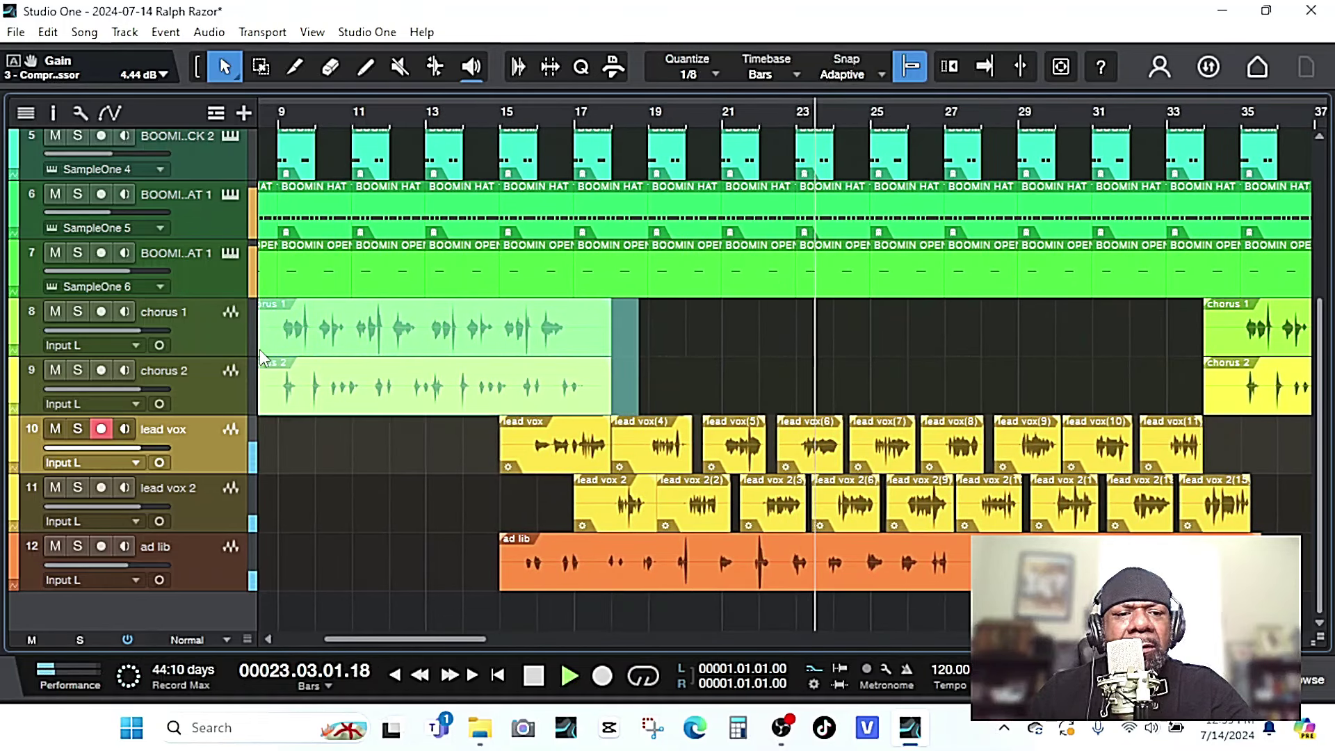
right_click(357, 325)
left_click(498, 249)
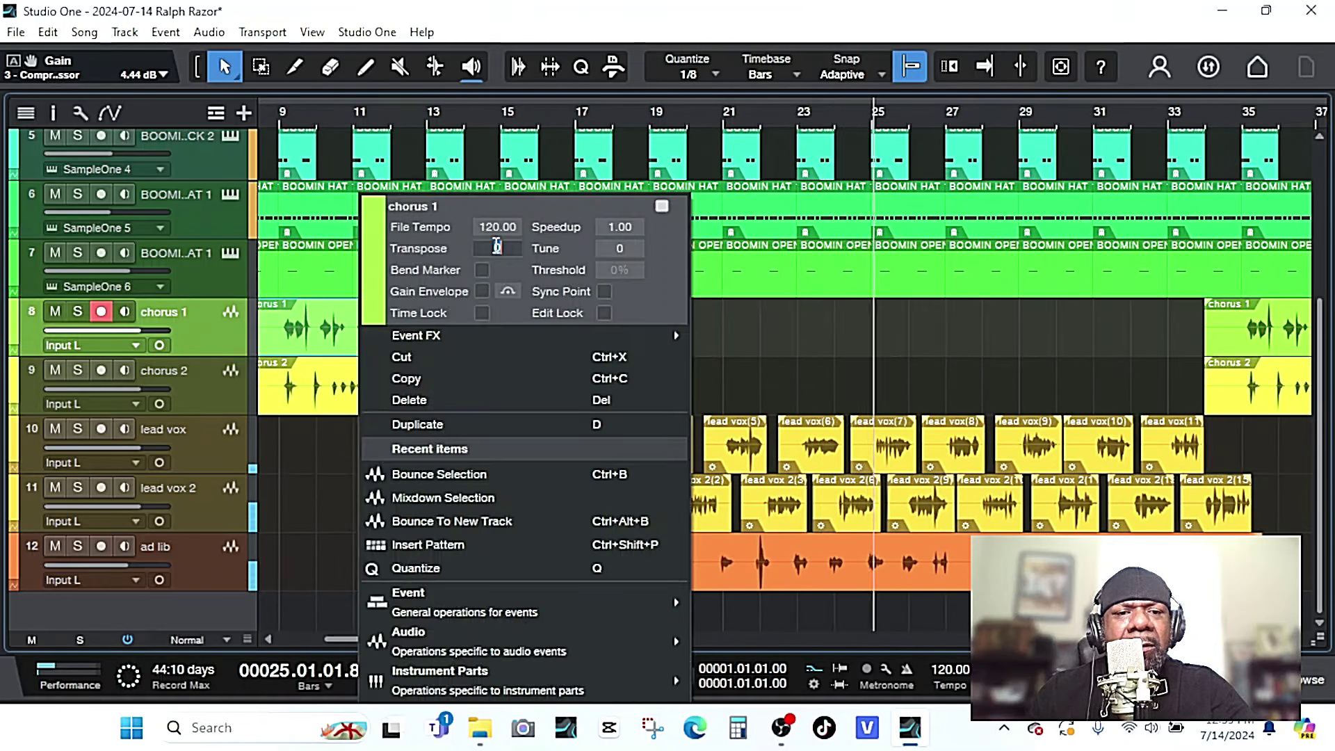
type("-2")
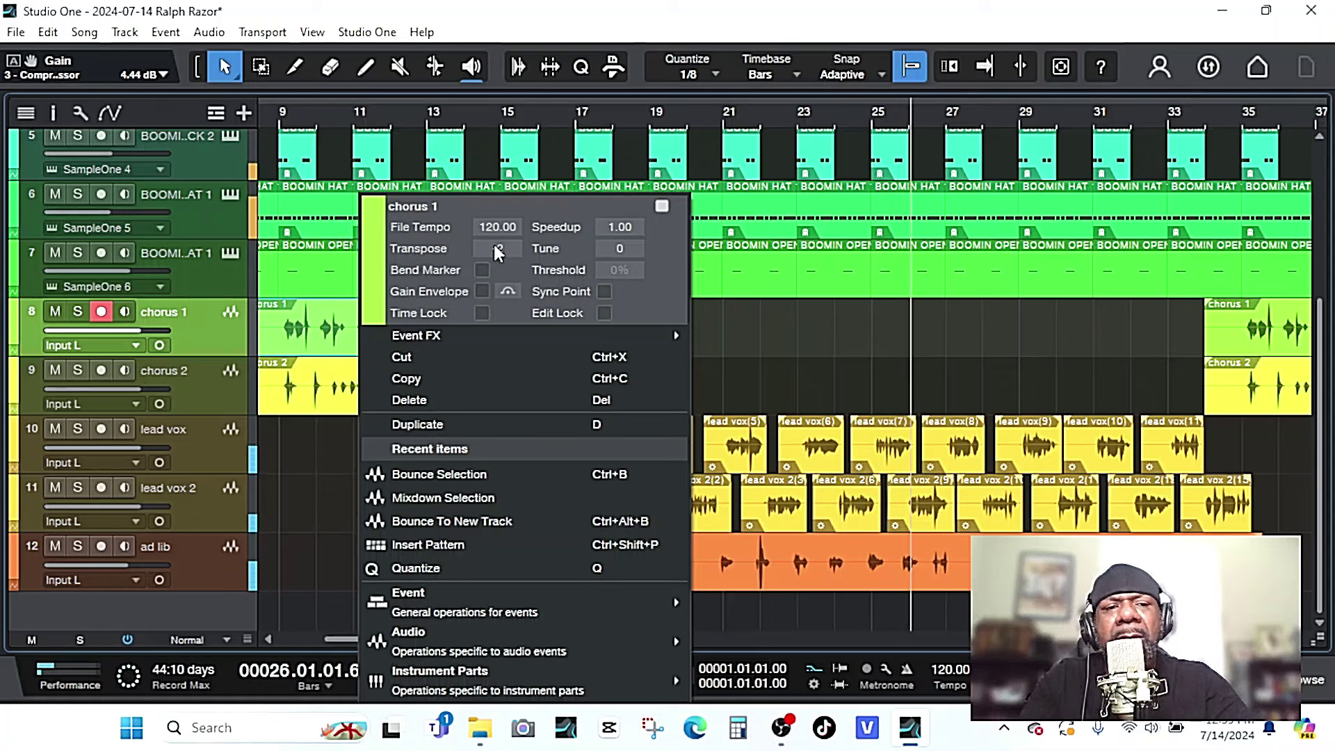
left_click(854, 327)
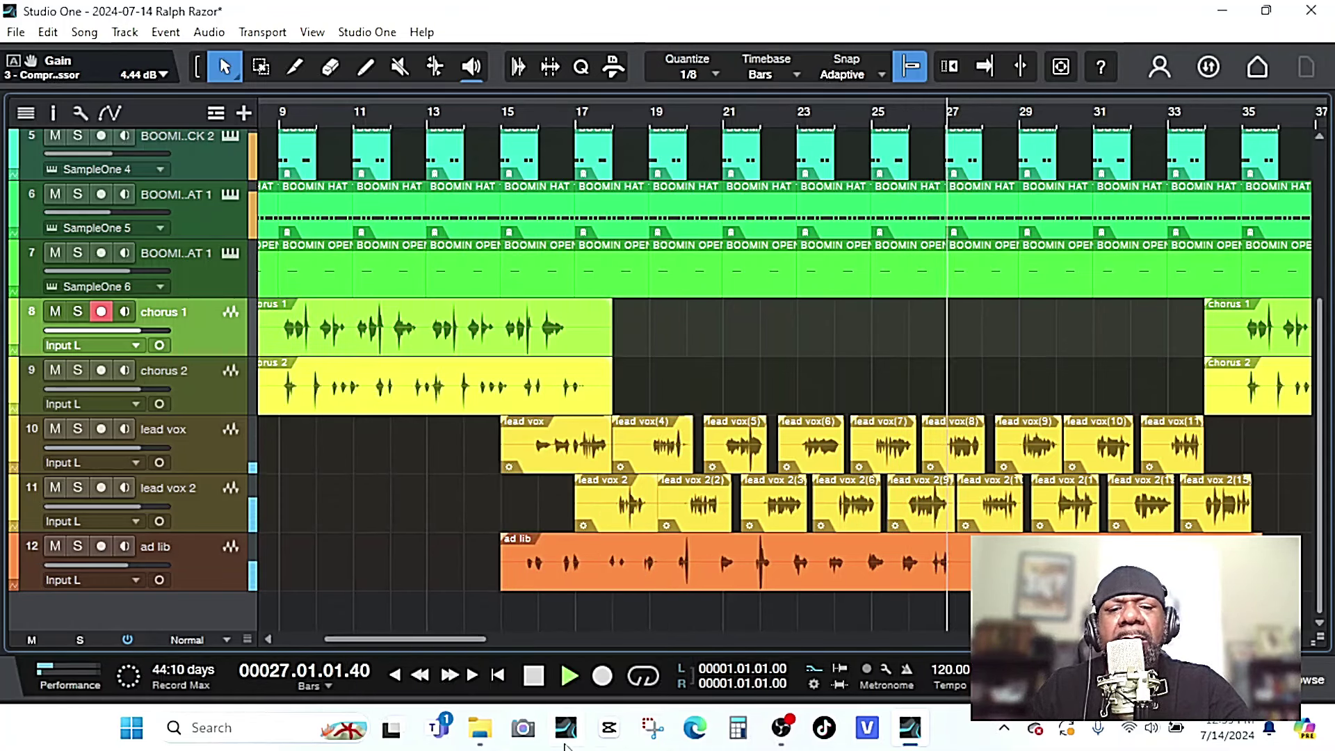
Set the transpose of the second chorus 1 and chorus 2 events, starting at bar 34, to -2.
left_click_drag(452, 636, 532, 639)
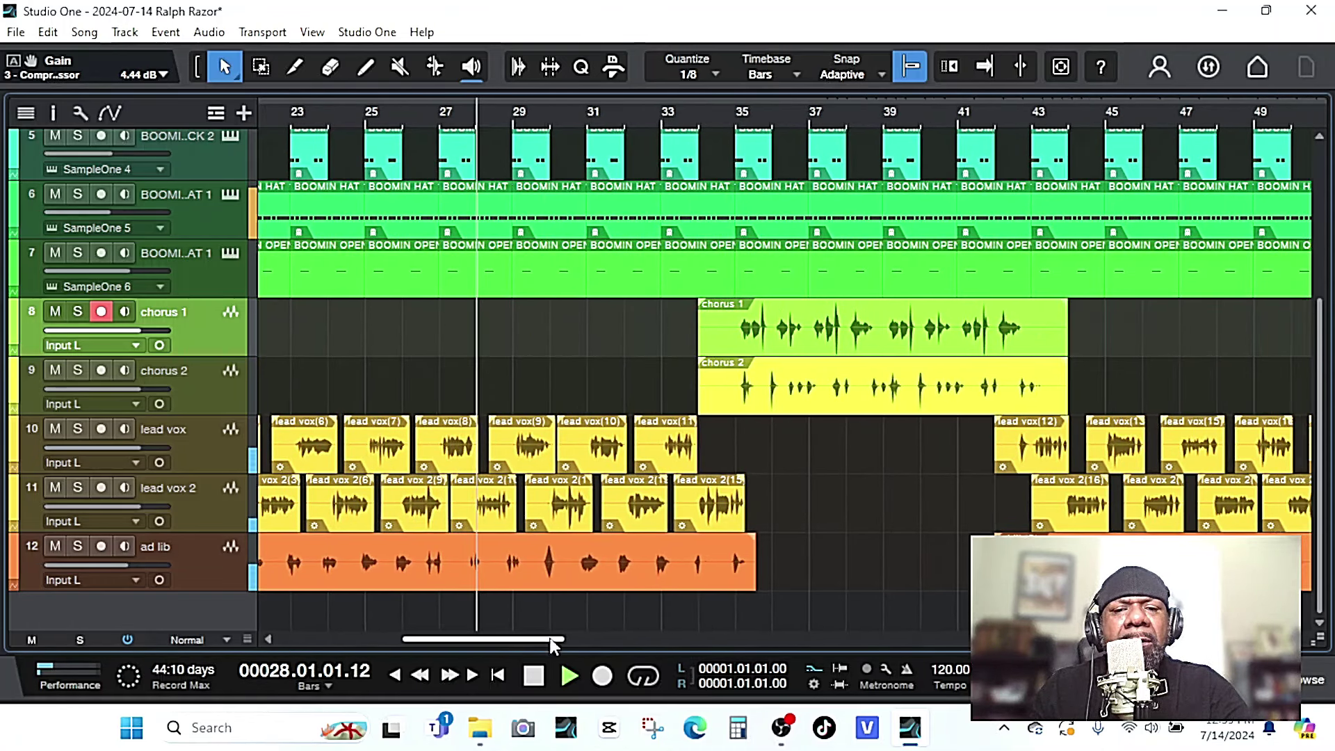
left_click_drag(1104, 323, 751, 361)
right_click(786, 336)
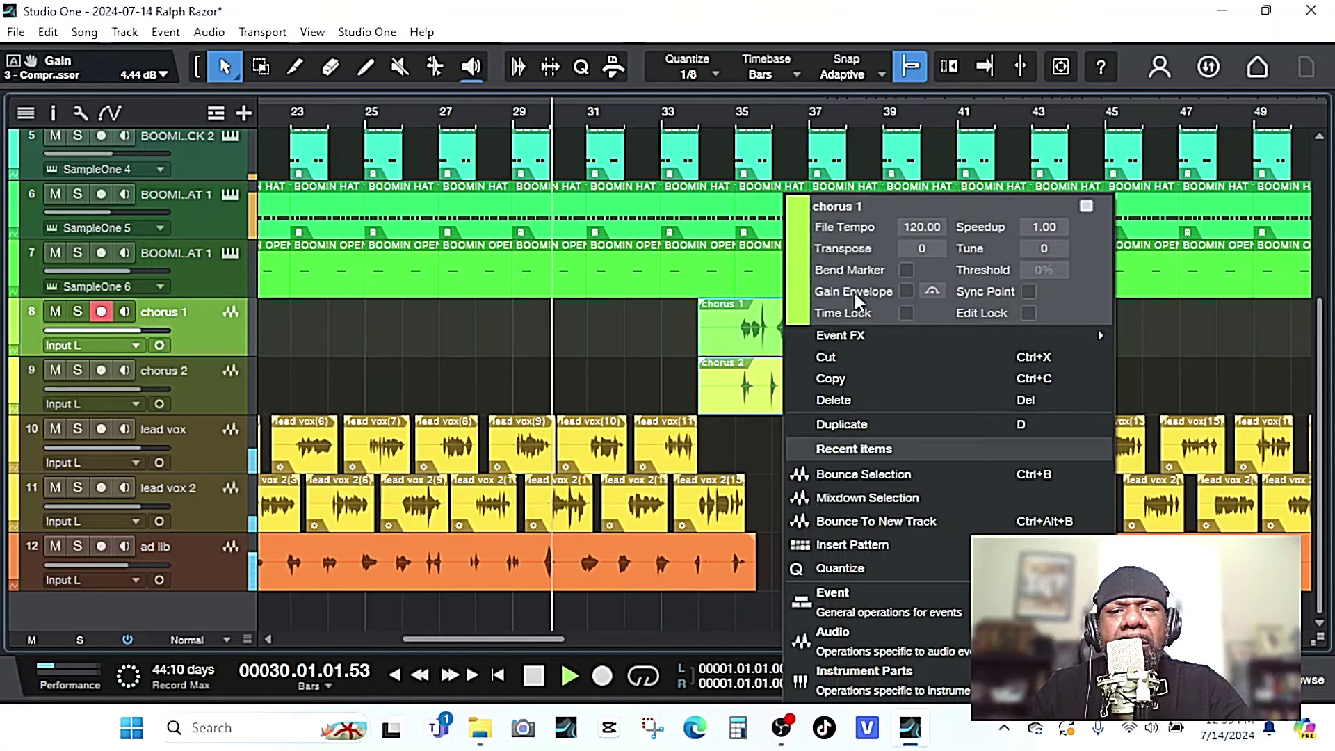
left_click(916, 248)
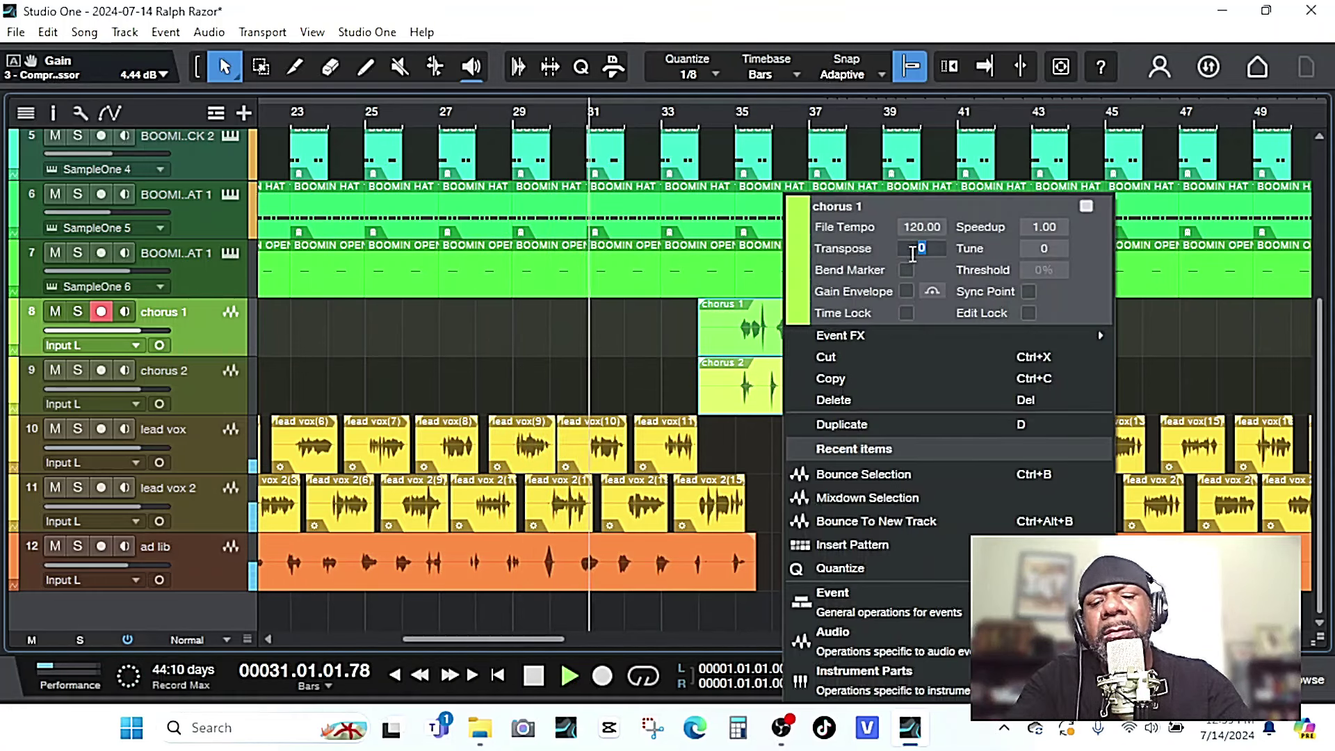
type("-2")
key("Return")
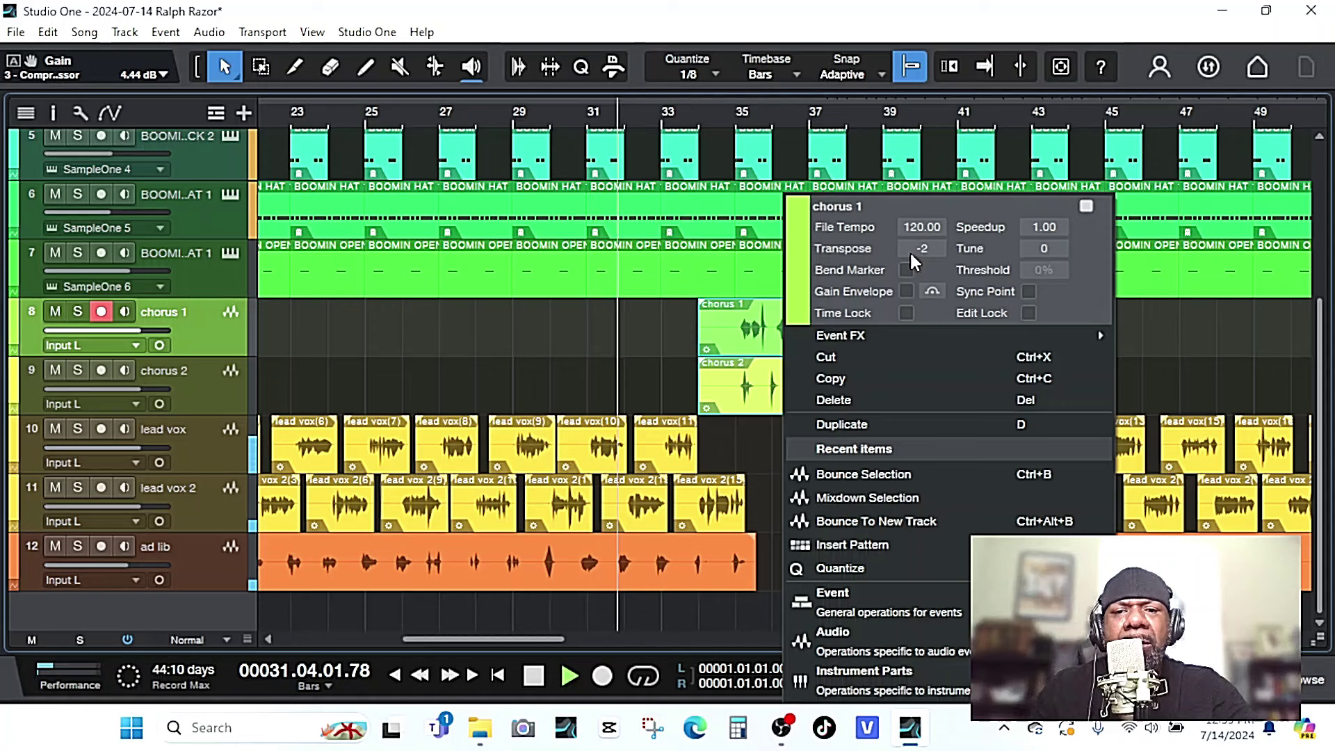
left_click(582, 332)
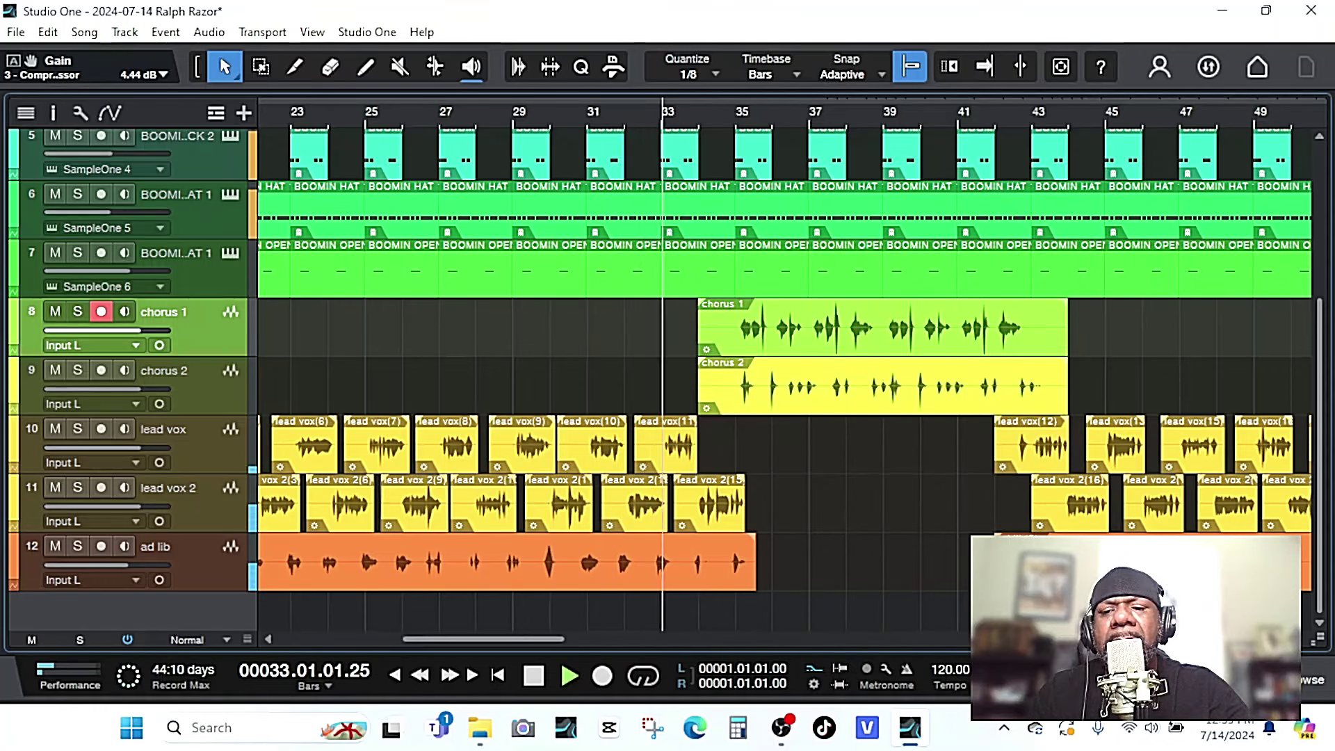
key("w")
key("w")
key("w")
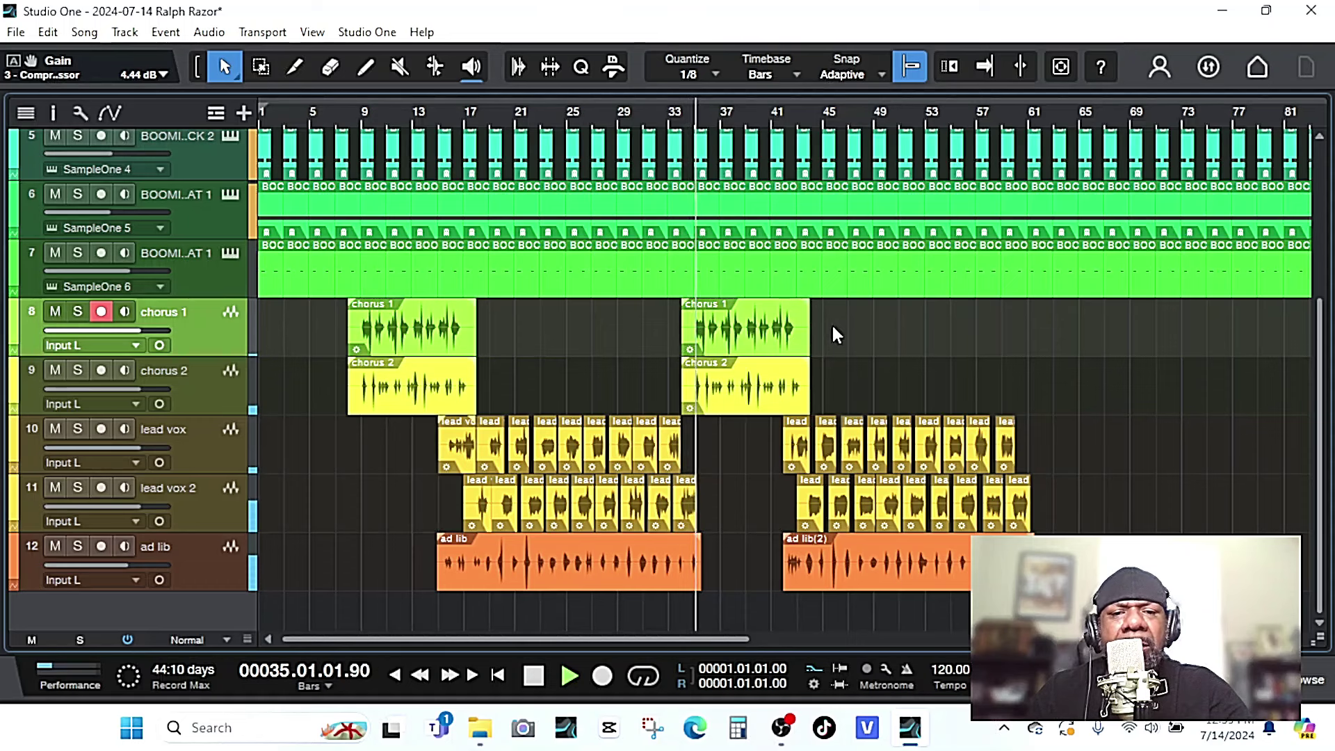
Duplicate the second chorus 1 and chorus 2 events and move the copies to start at bar 60.
left_click_drag(832, 323, 833, 373)
key("d")
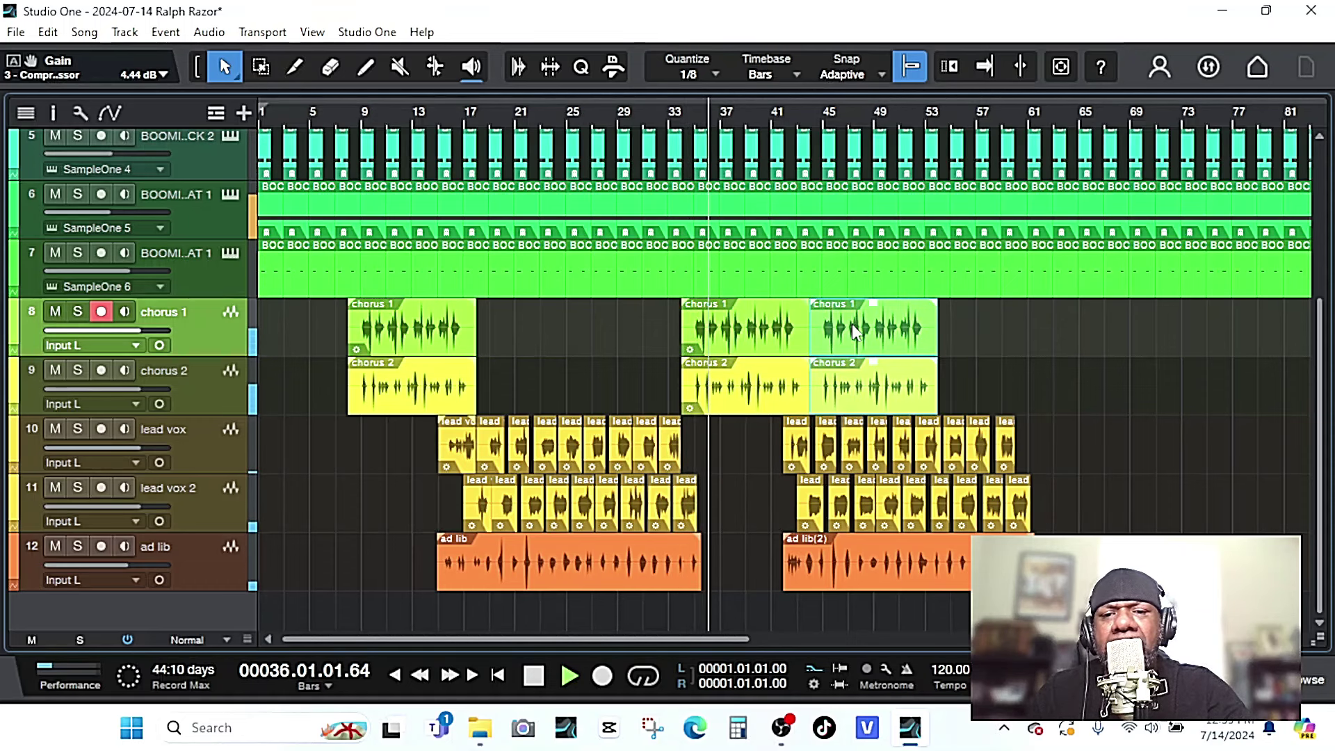
left_click_drag(853, 323, 1055, 332)
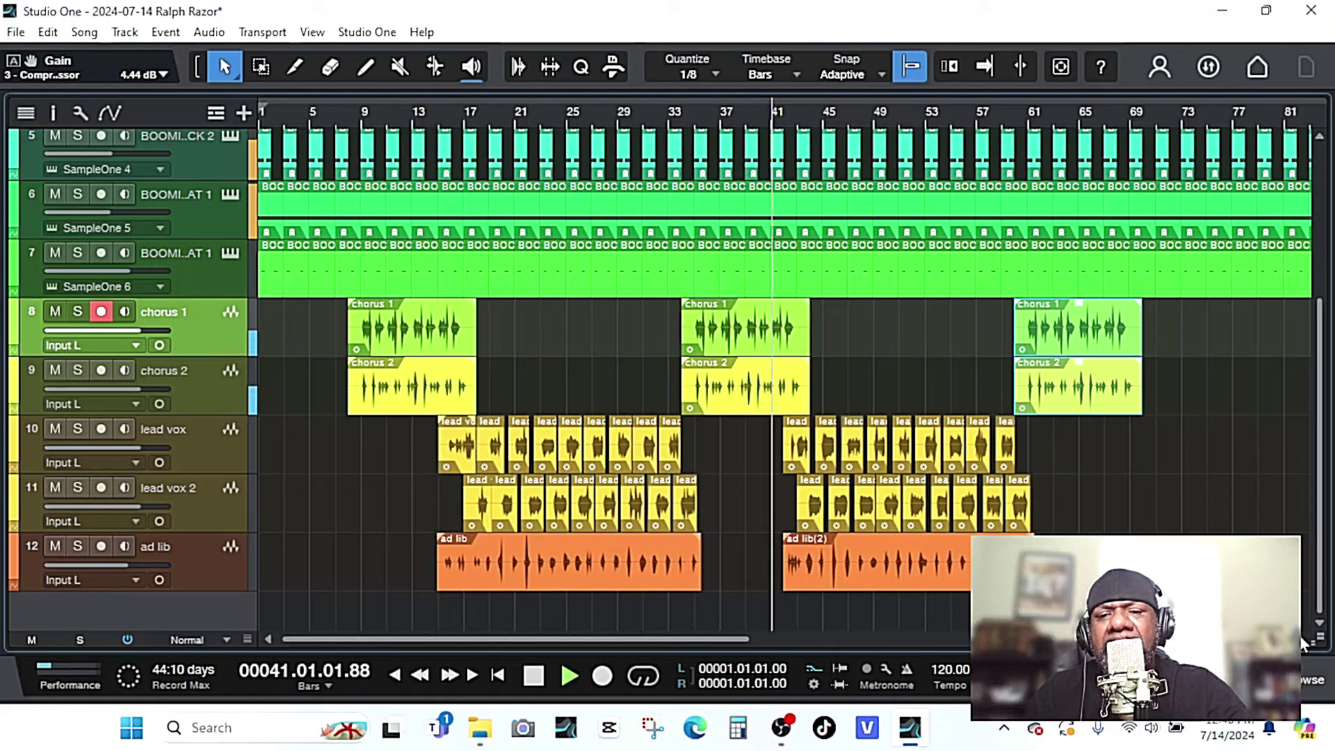
Erase the track 2 BOOMIN 808 parts from bar 45 to bar 53.
key("e")
scroll(1266, 491, "up", 4)
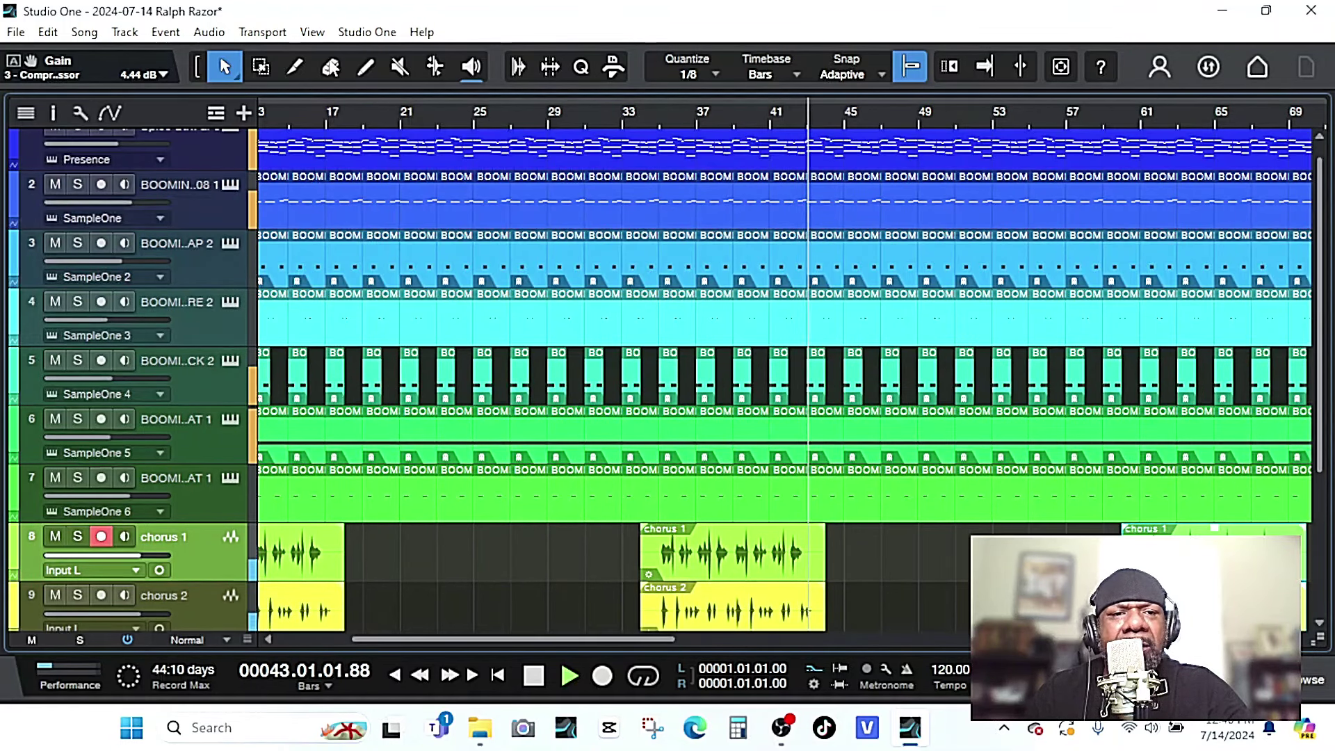
key("4")
left_click(833, 238)
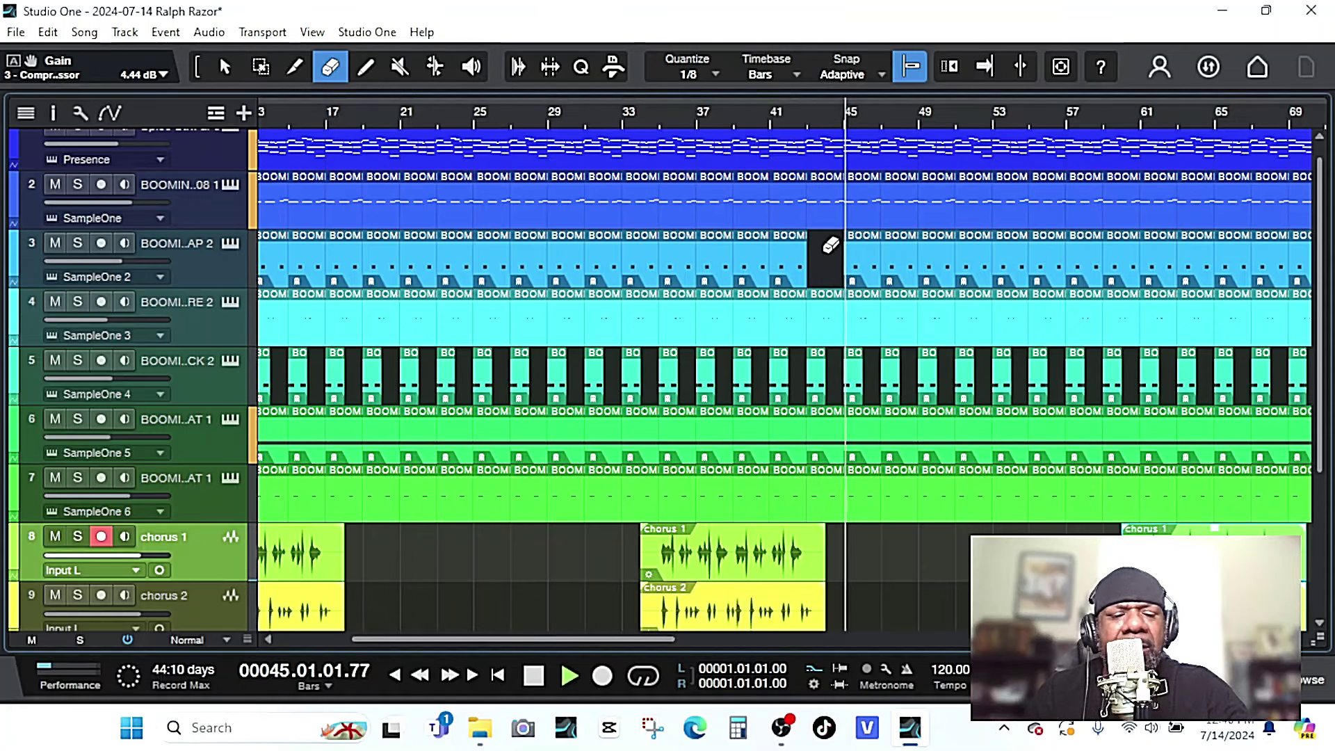
key("ctrl+z")
left_click(862, 193)
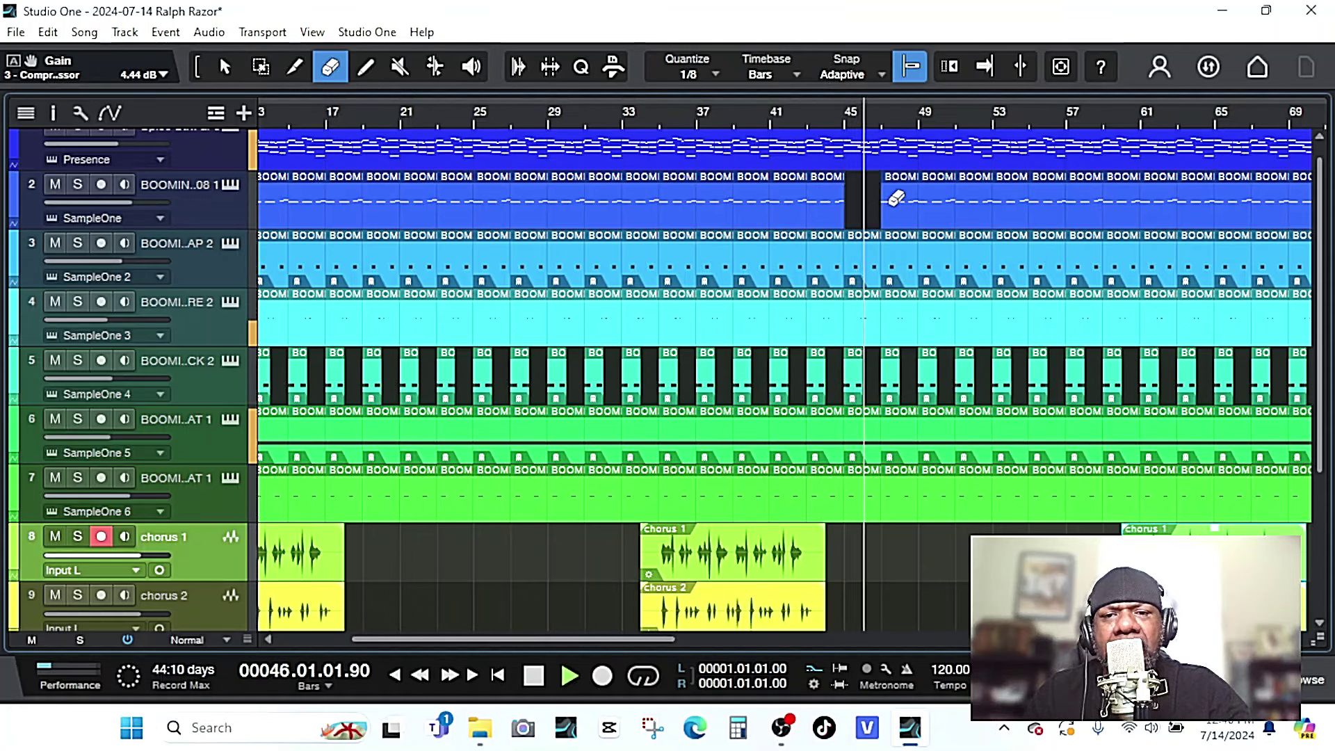
left_click(896, 200)
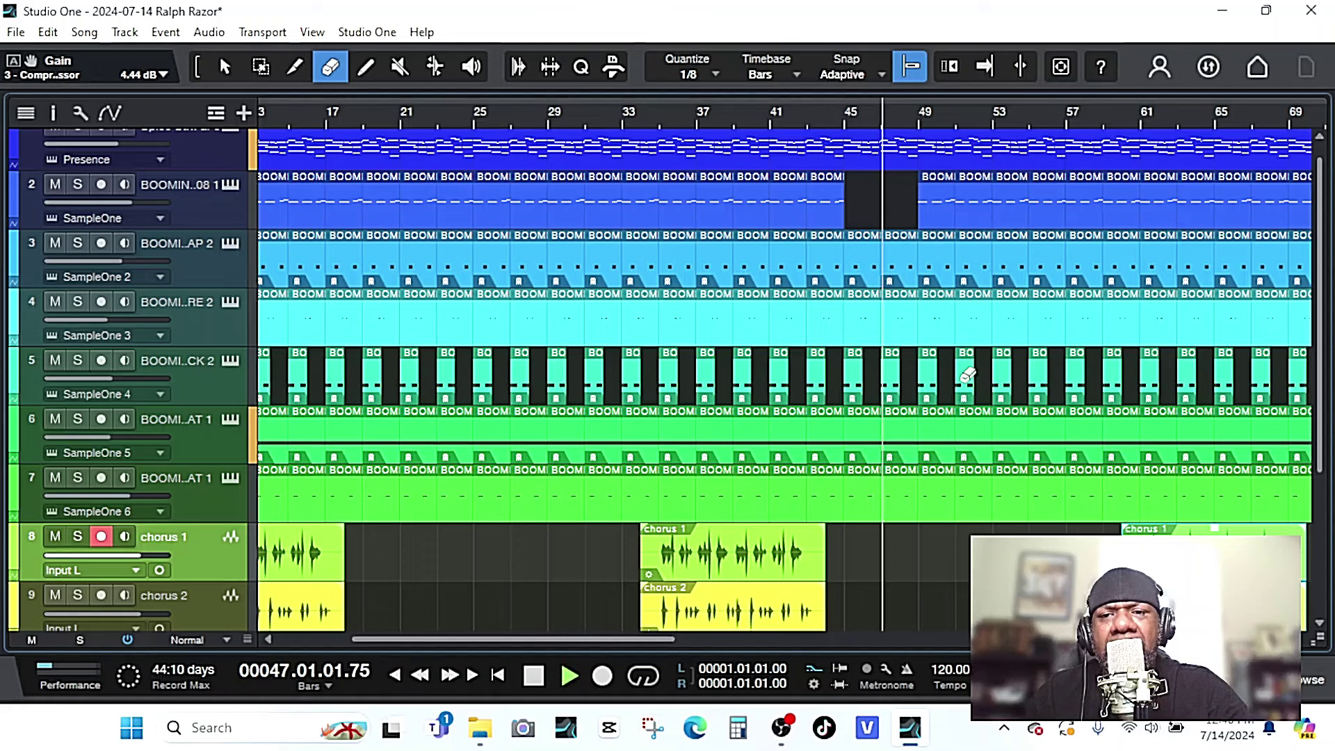
left_click(939, 185)
left_click(1007, 185)
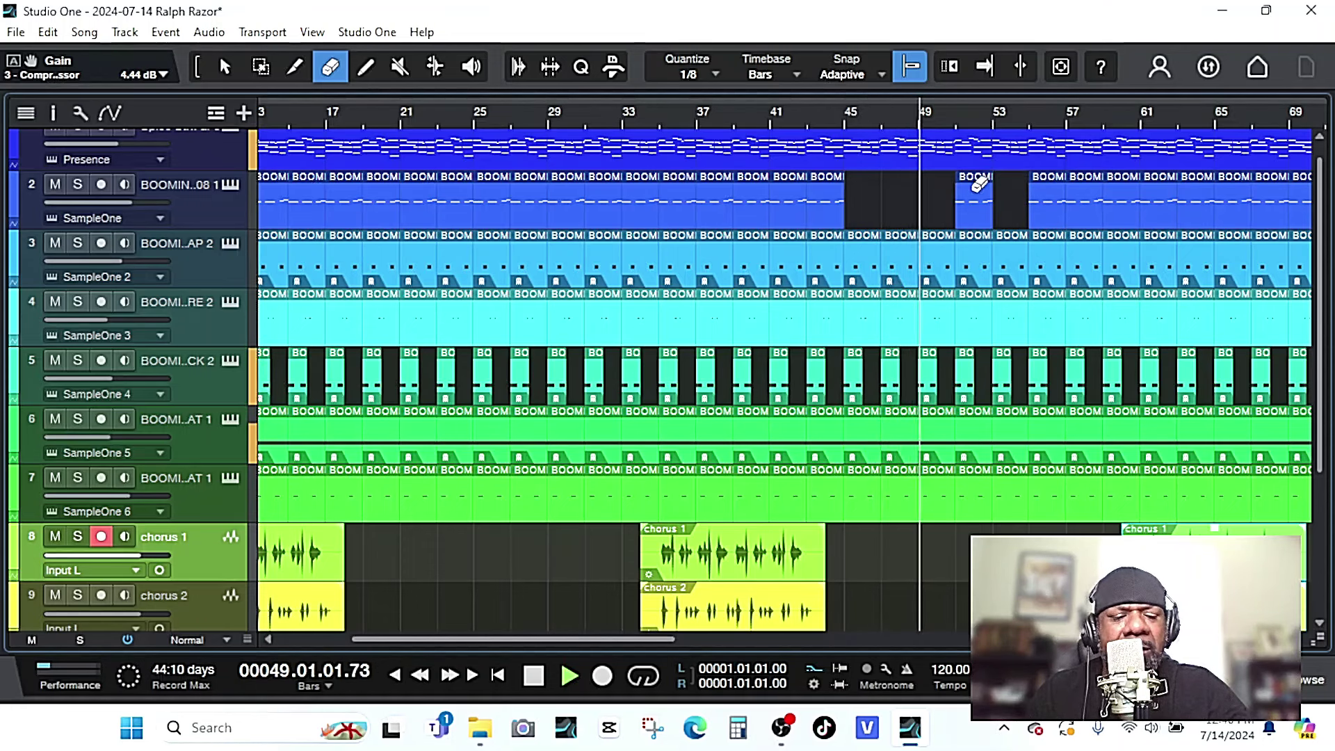
key("ctrl+z")
left_click(976, 186)
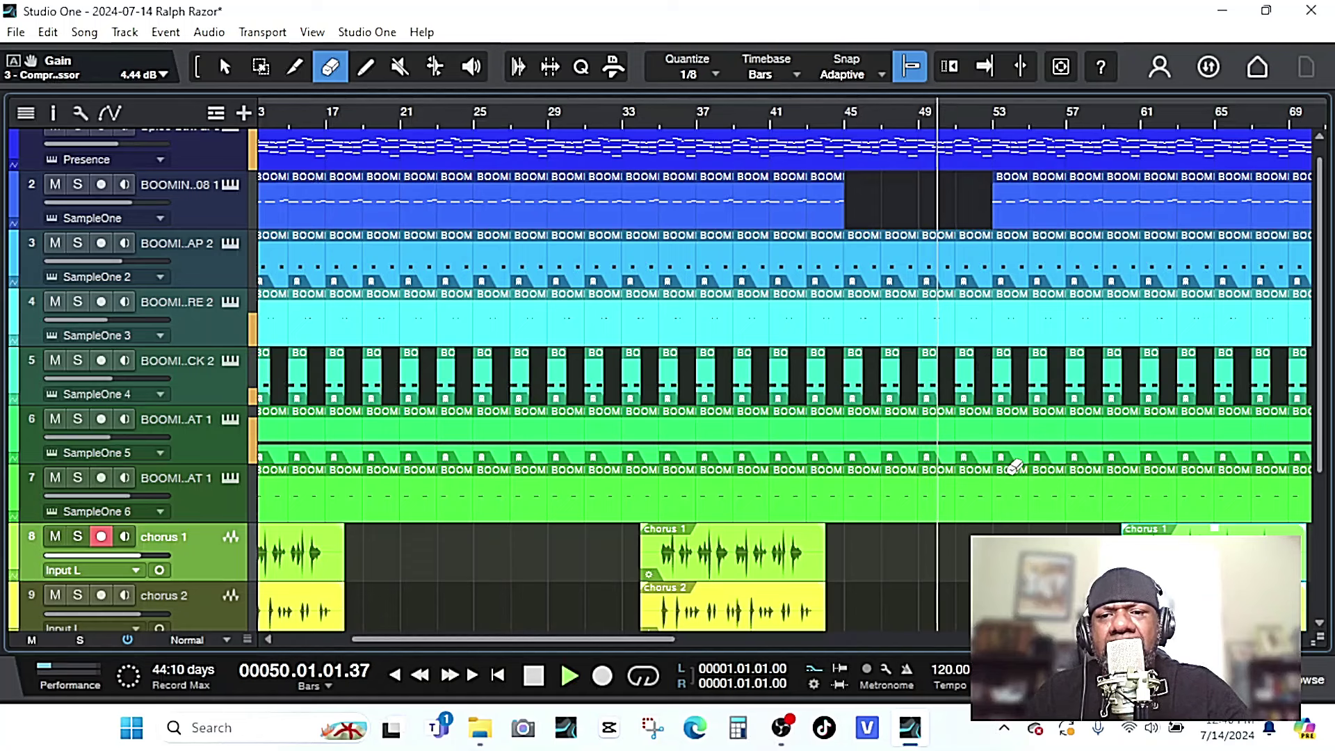
left_click(224, 67)
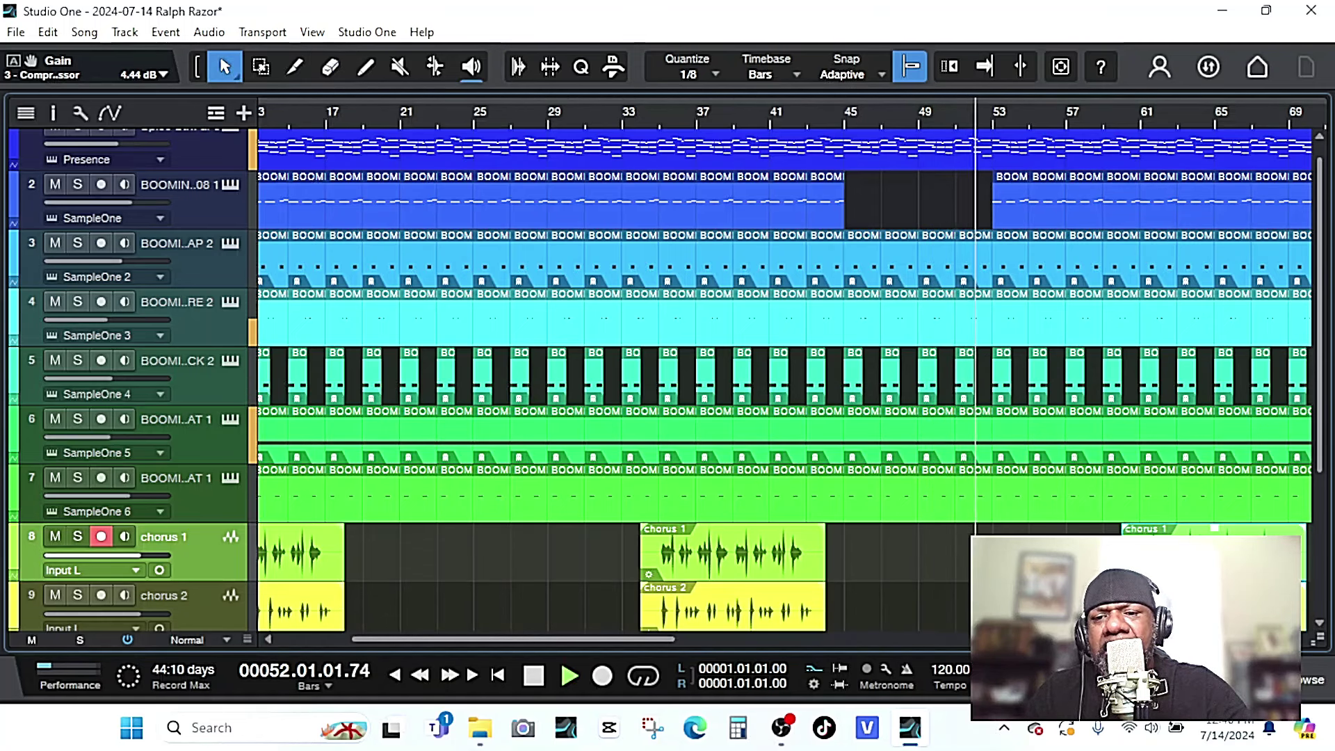
Shorten the instrument parts starting at bar 59 on tracks 2 to 7 so they end at bar 60.
left_click(1090, 444)
scroll(1090, 444, "down", 3)
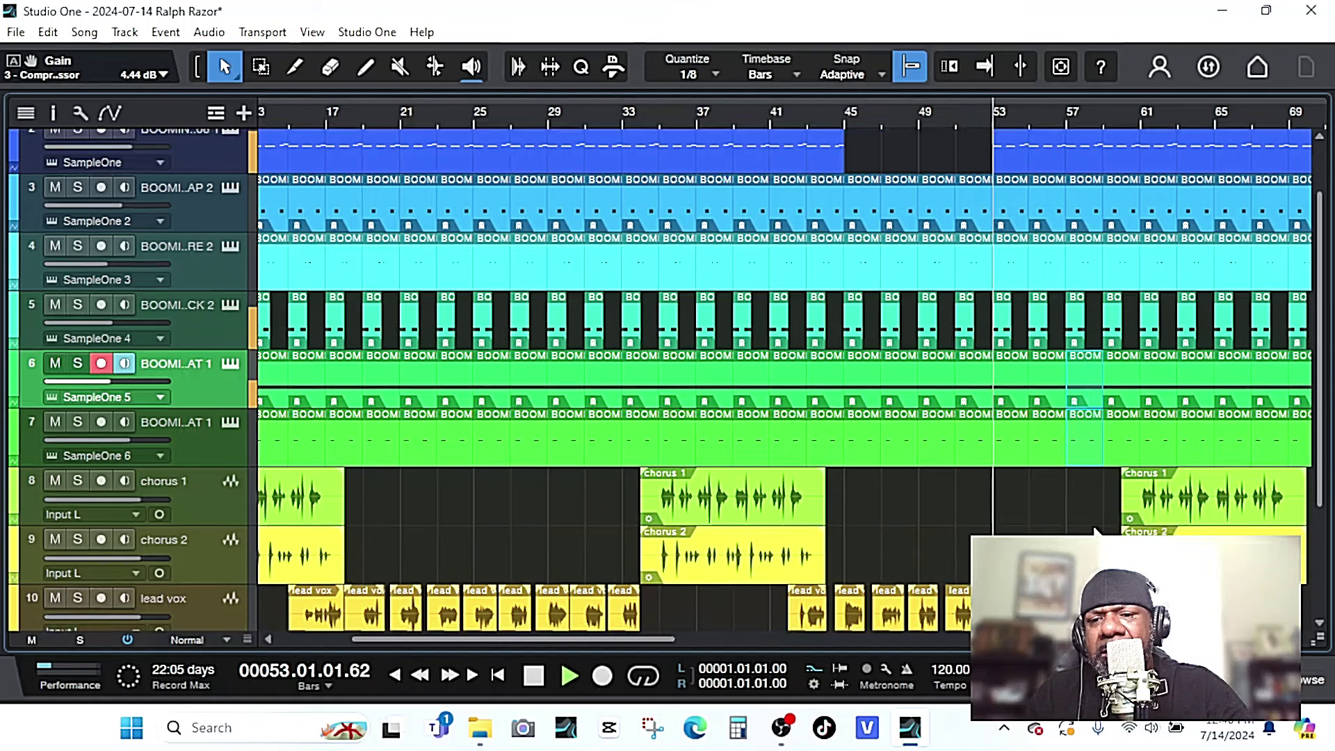
scroll(1083, 487, "up", 2)
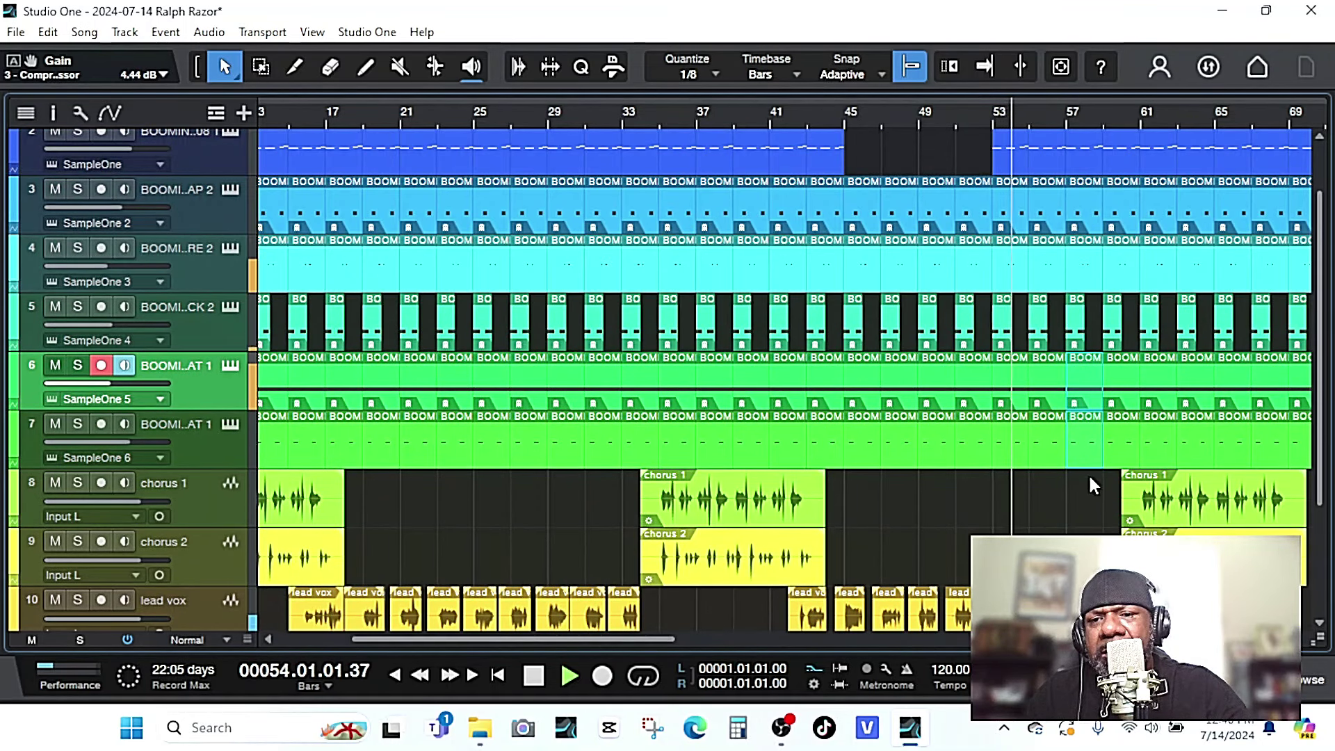
scroll(1084, 474, "down", 2)
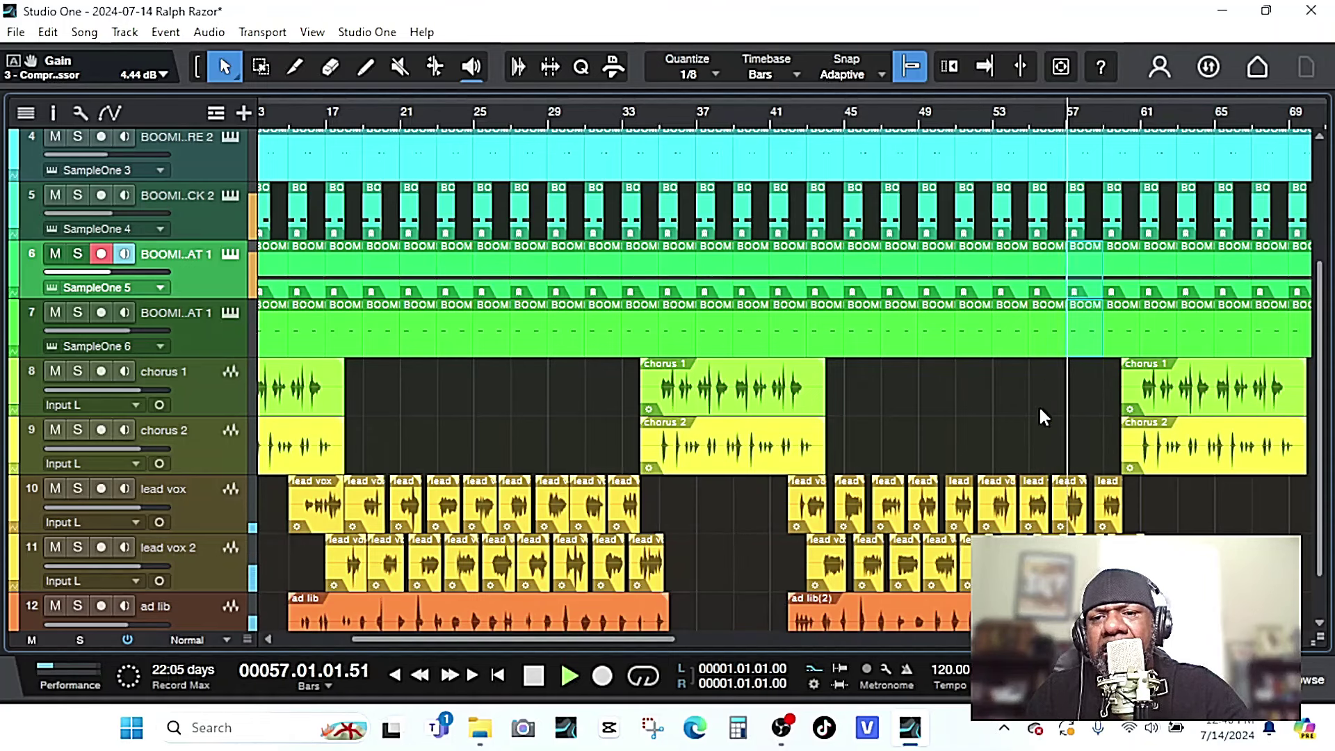
scroll(1041, 410, "up", 3)
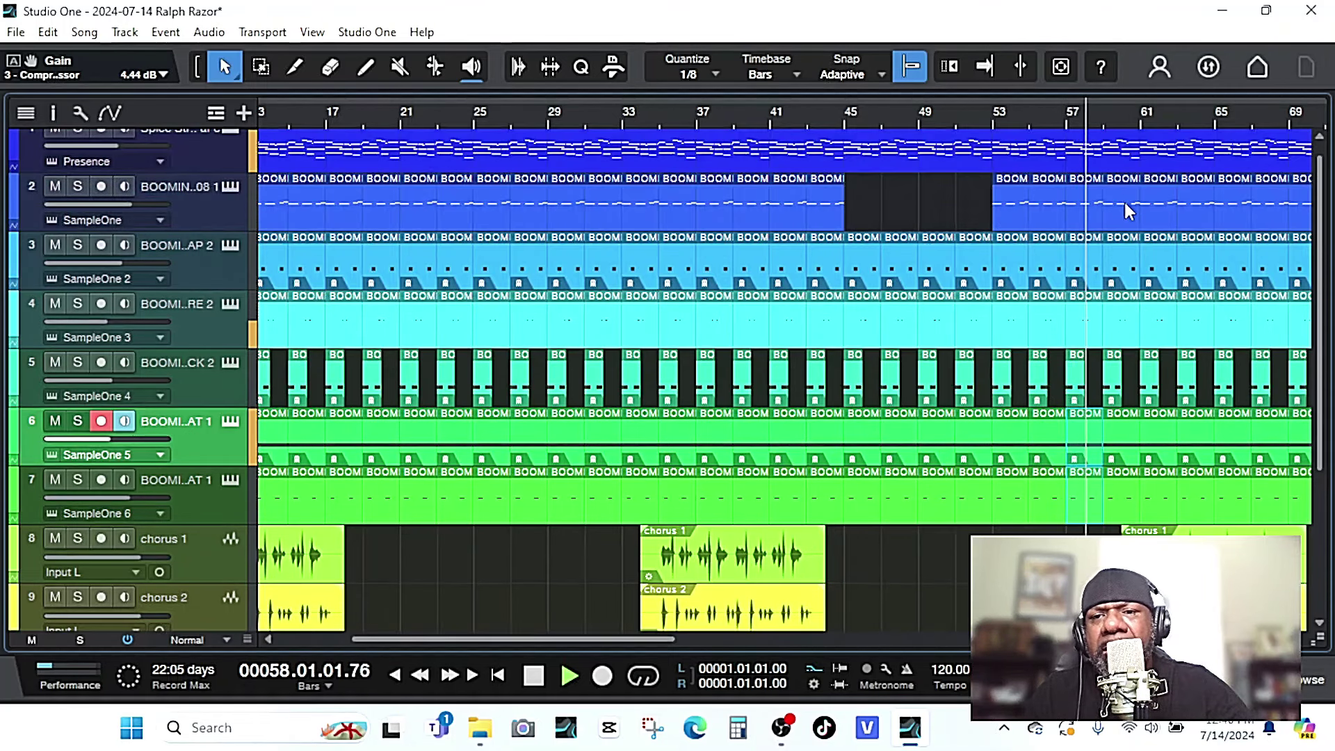
left_click(1125, 203)
left_click(1108, 486)
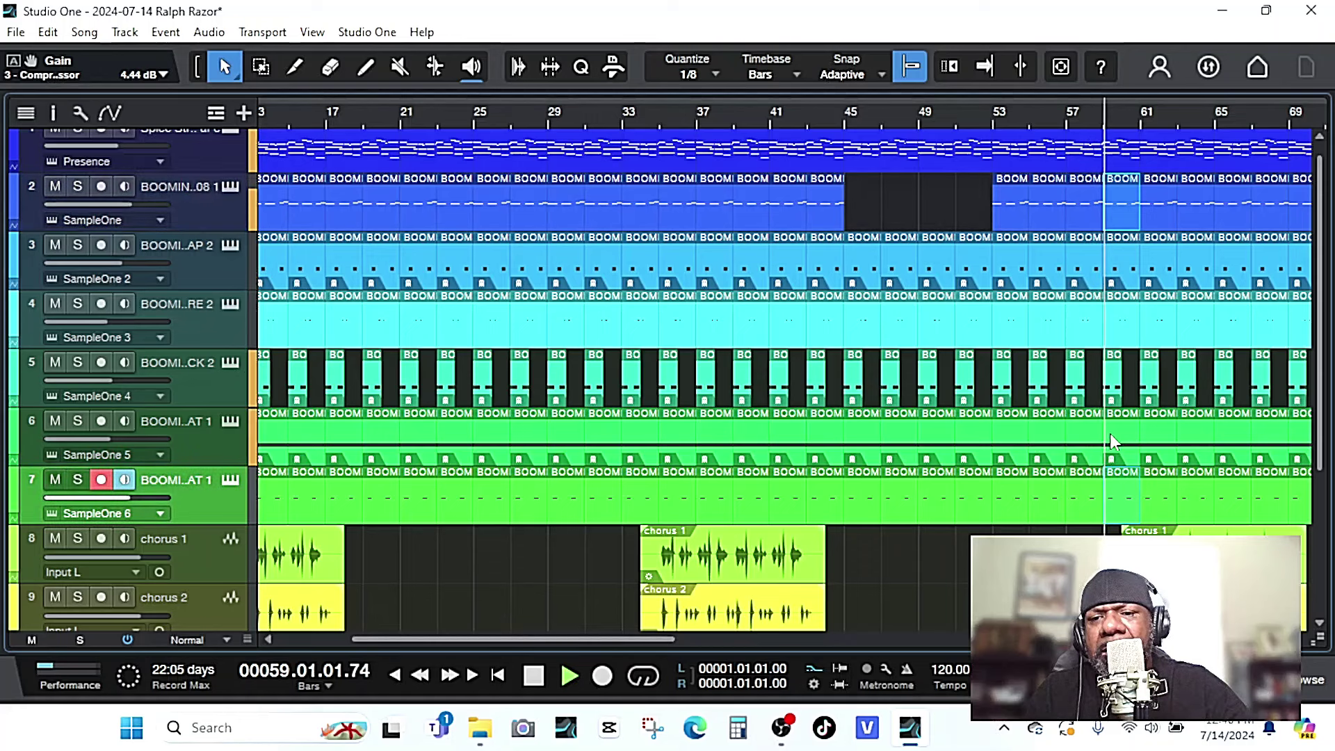
key("Up")
key("Up")
key("Up")
key("Up")
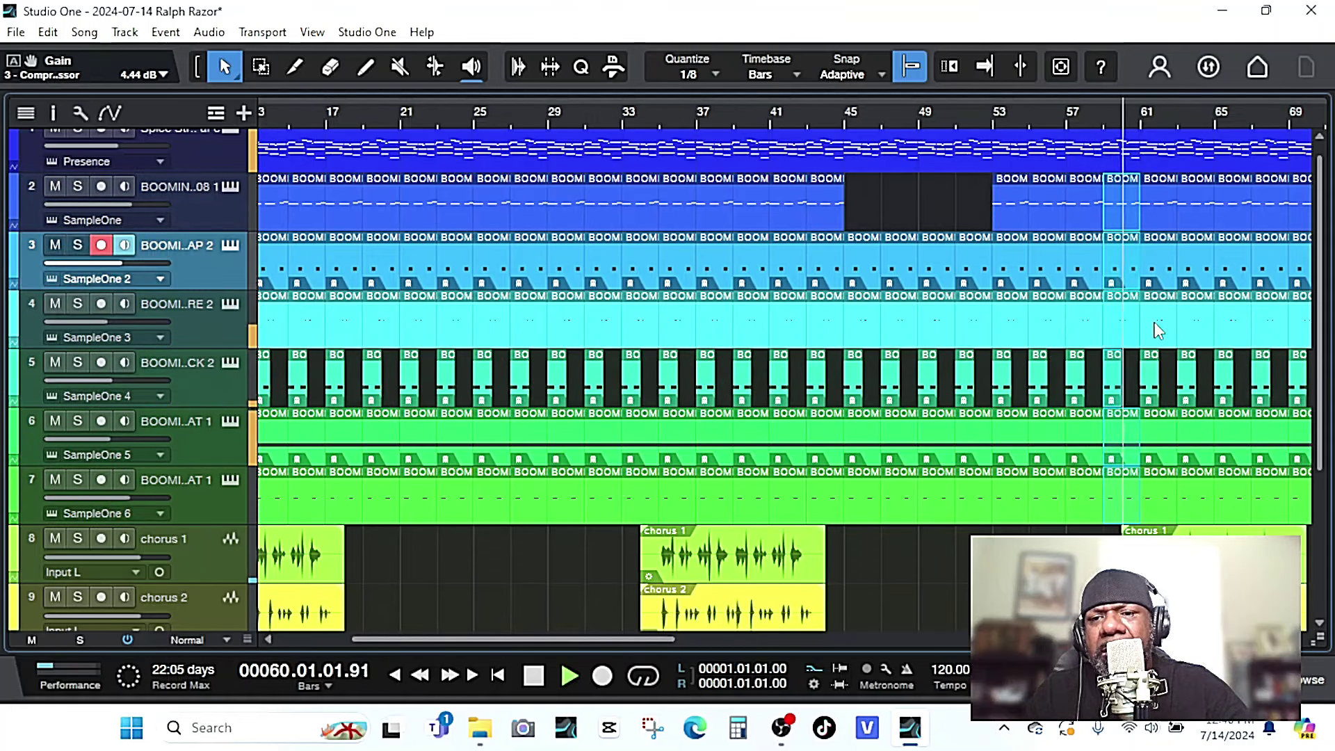
mouse_move(1134, 332)
left_mouse_down()
mouse_move(1134, 348)
mouse_move(1120, 341)
left_mouse_up()
Play from bar 59 with autoscroll on to check the beat drop before the third chorus, and place the cursor at bar 68.
left_click(1107, 110)
key("f")
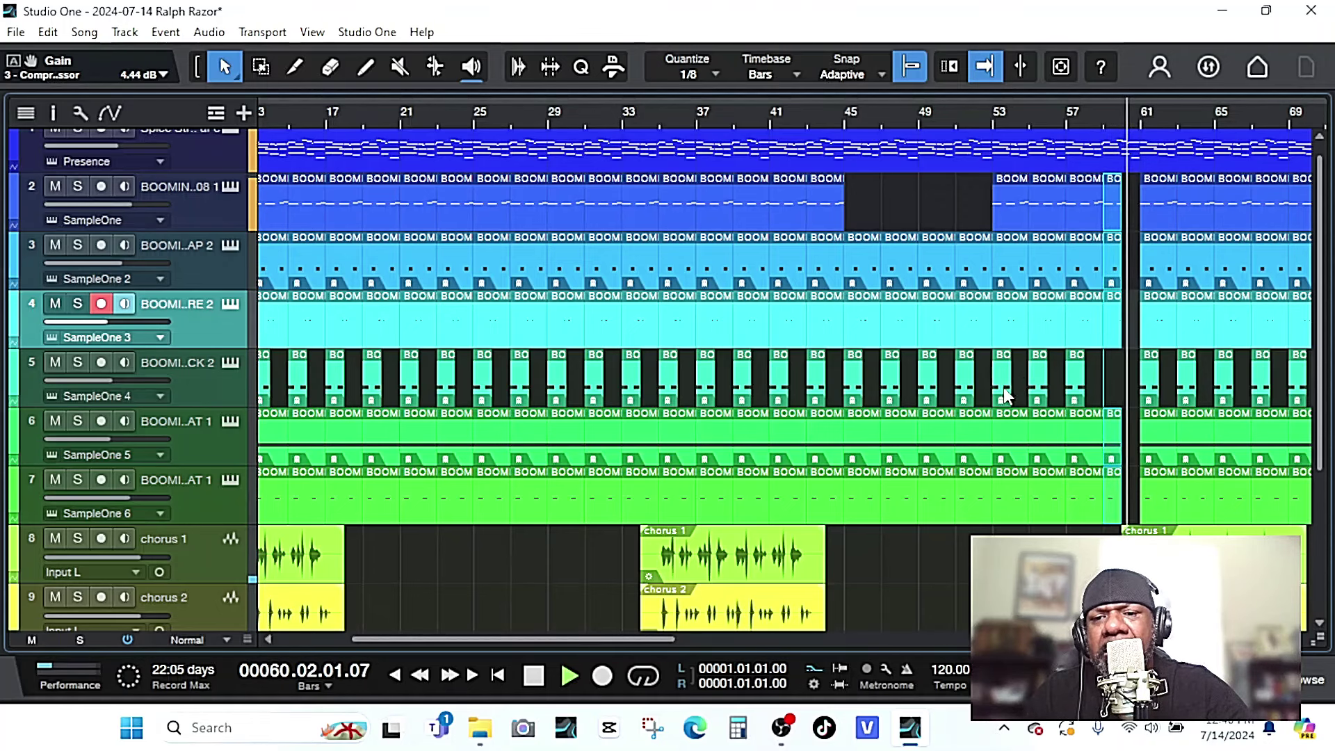
scroll(1006, 395, "down", 3)
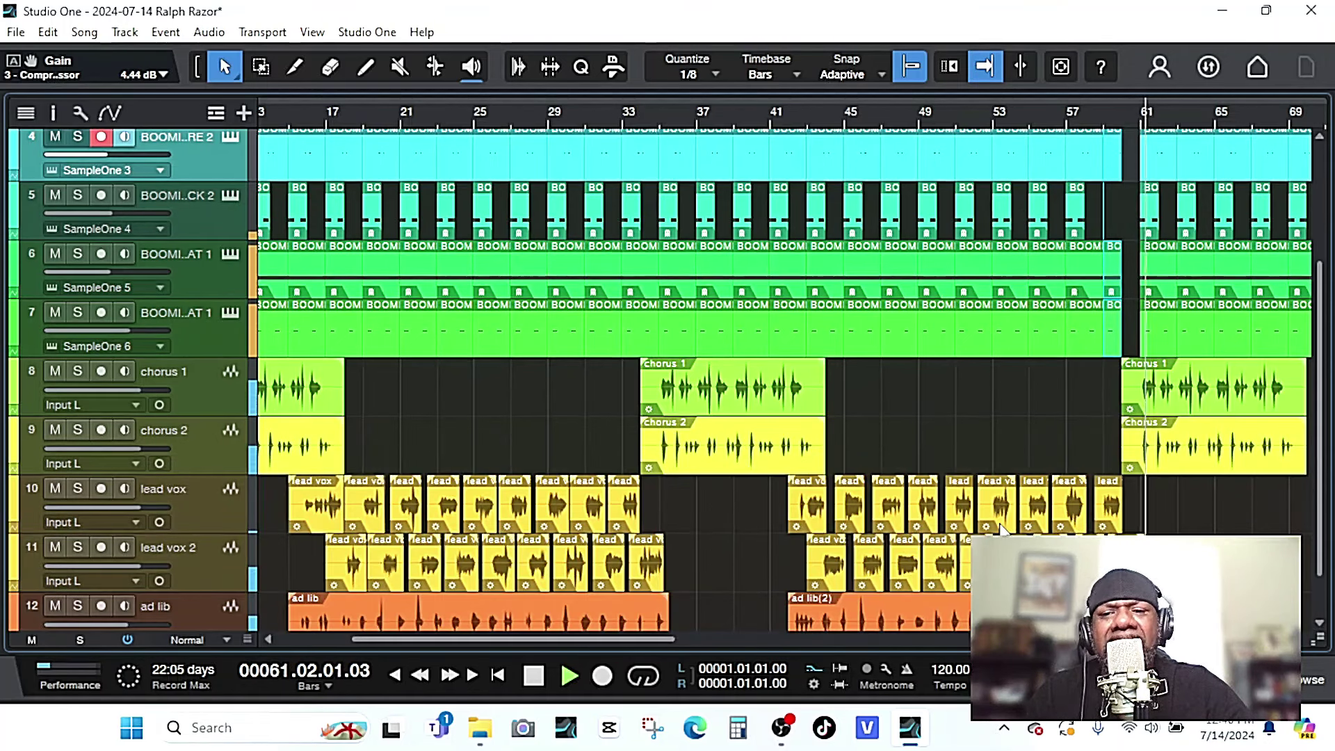
left_click_drag(573, 635, 677, 646)
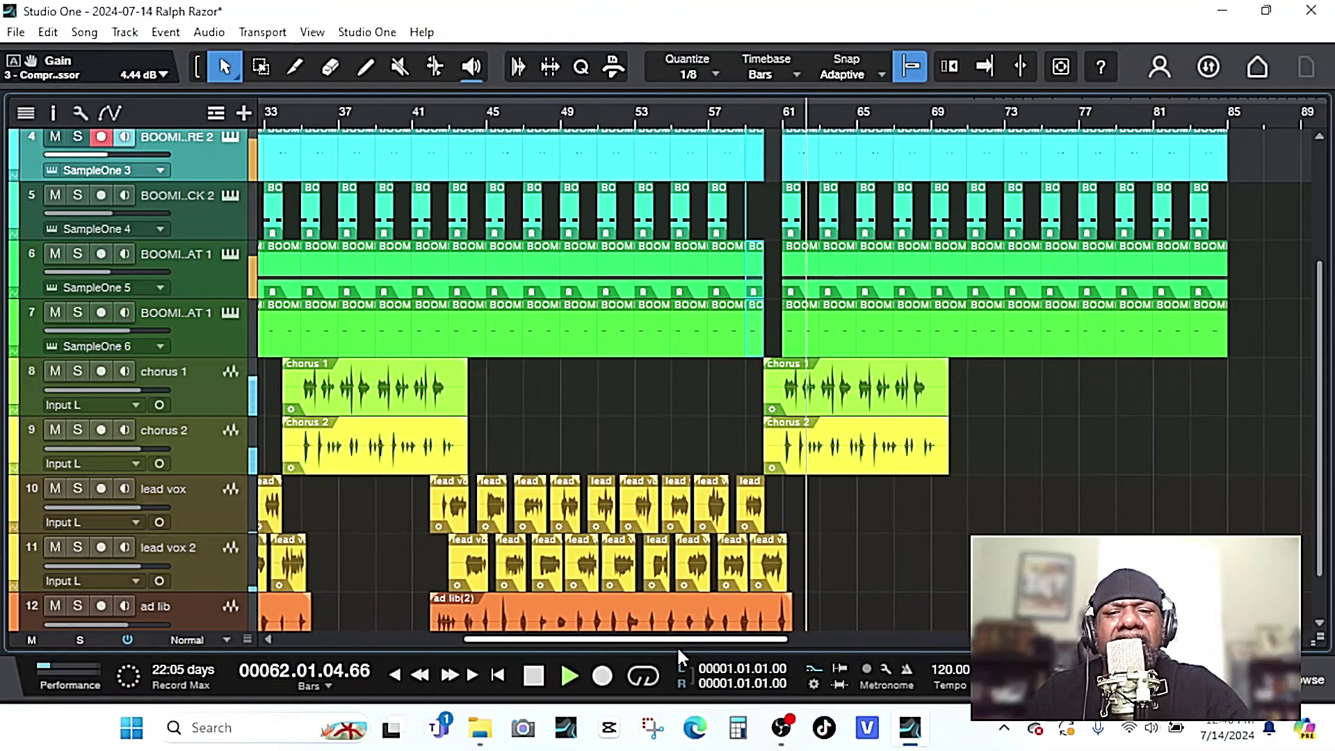
key("space")
key("f")
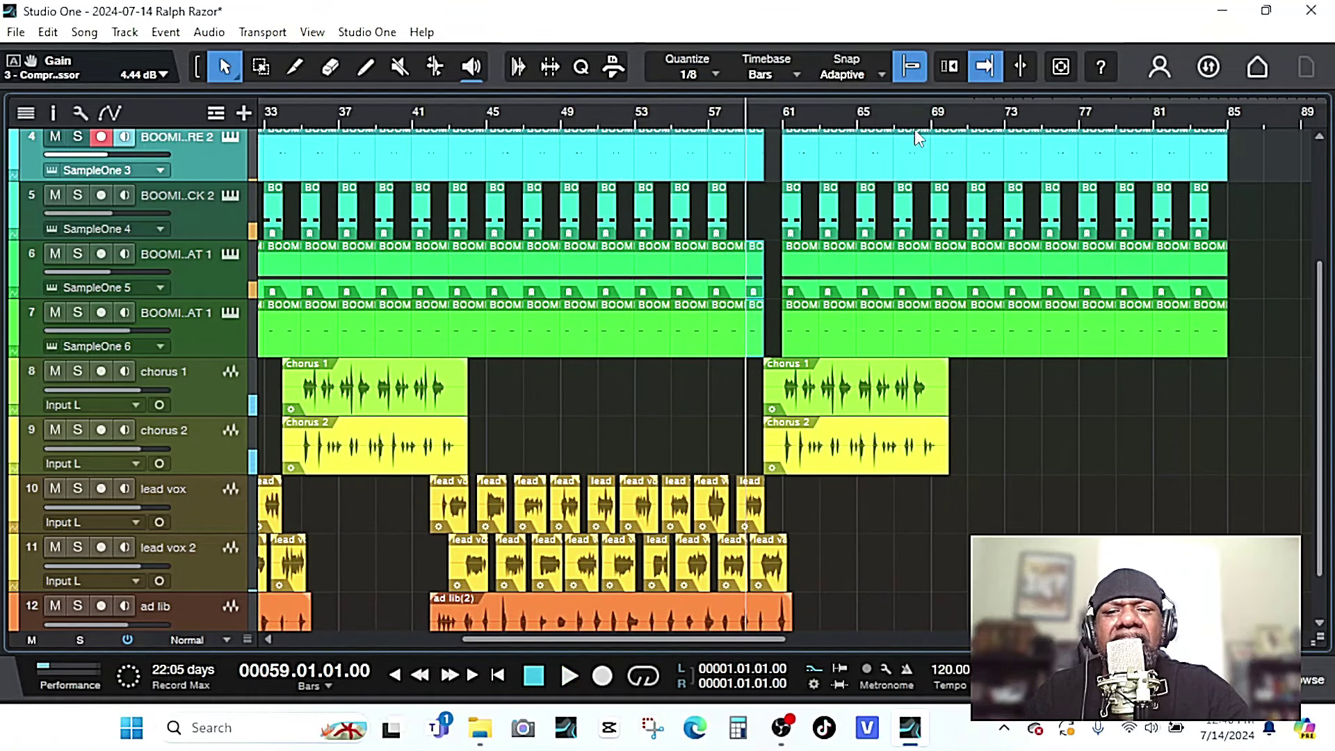
left_click(920, 126)
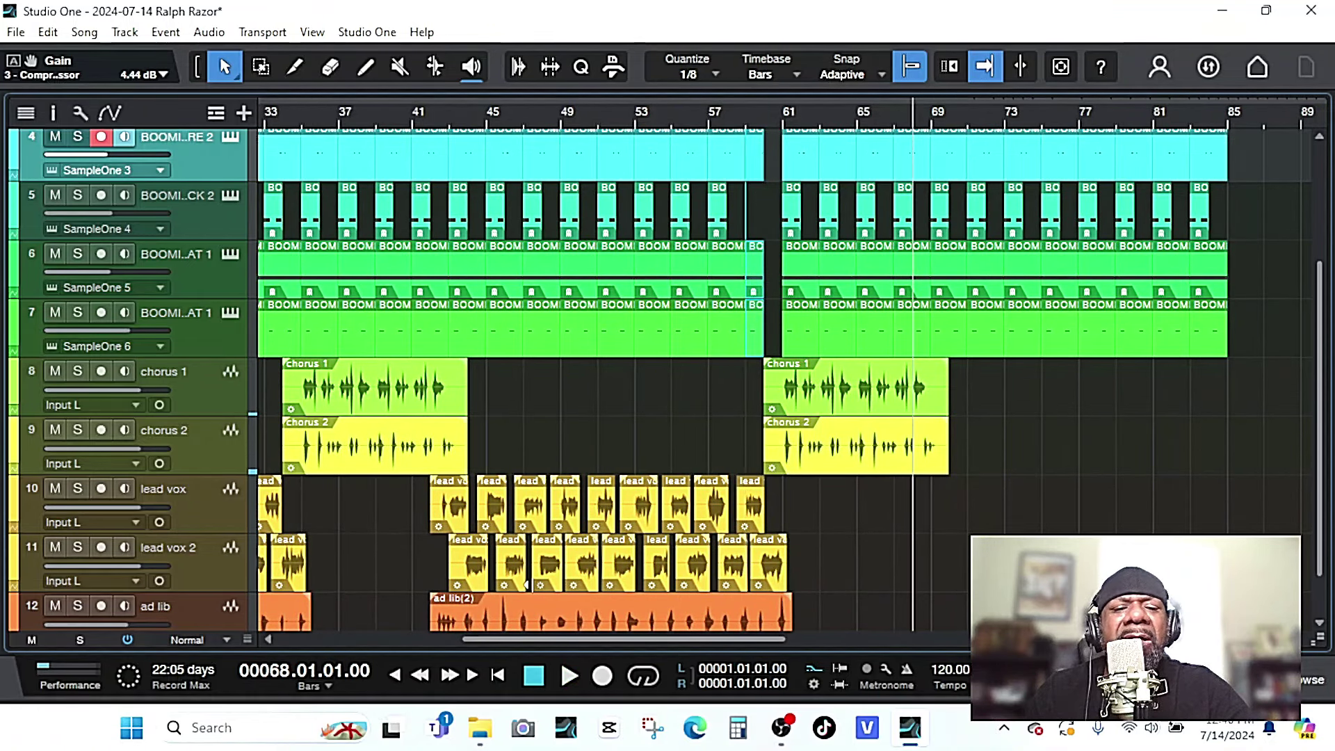
Record an intro take on the lead vox track from the song start to about bar 9.
left_click_drag(503, 640, 231, 612)
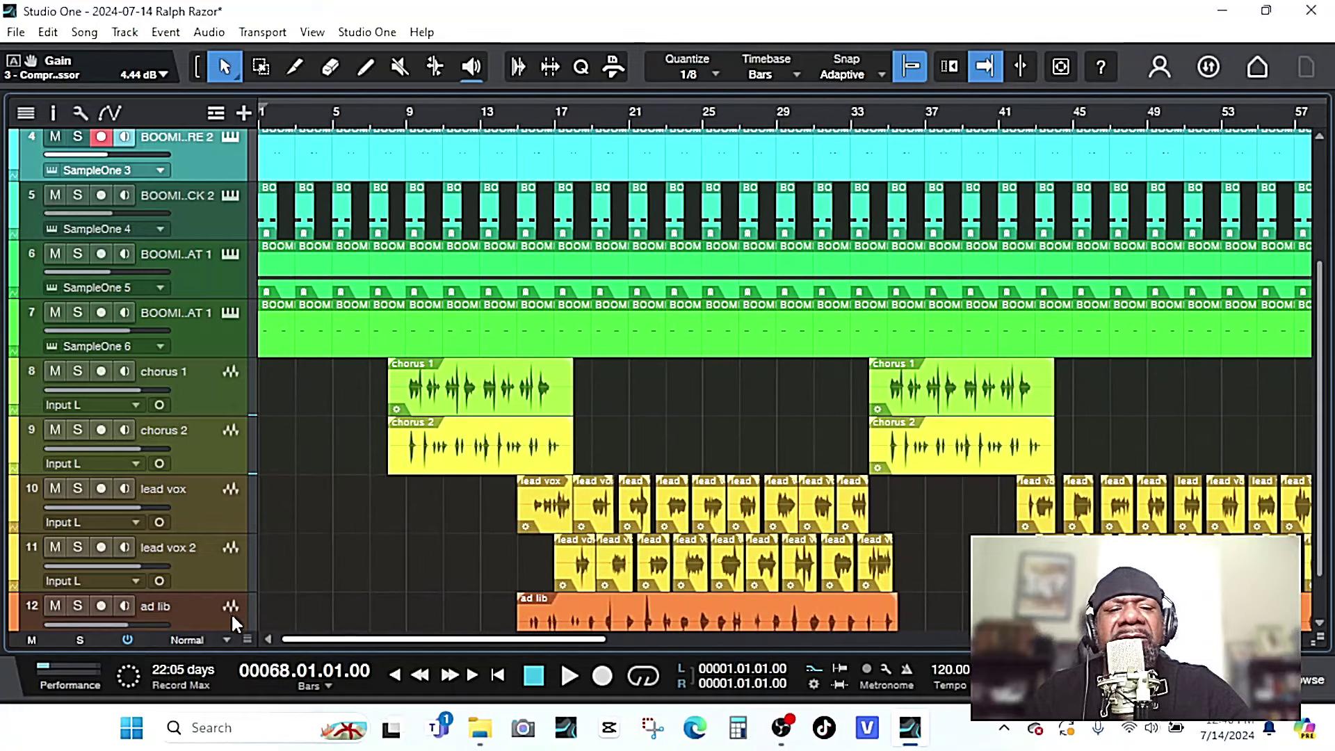
left_click(498, 675)
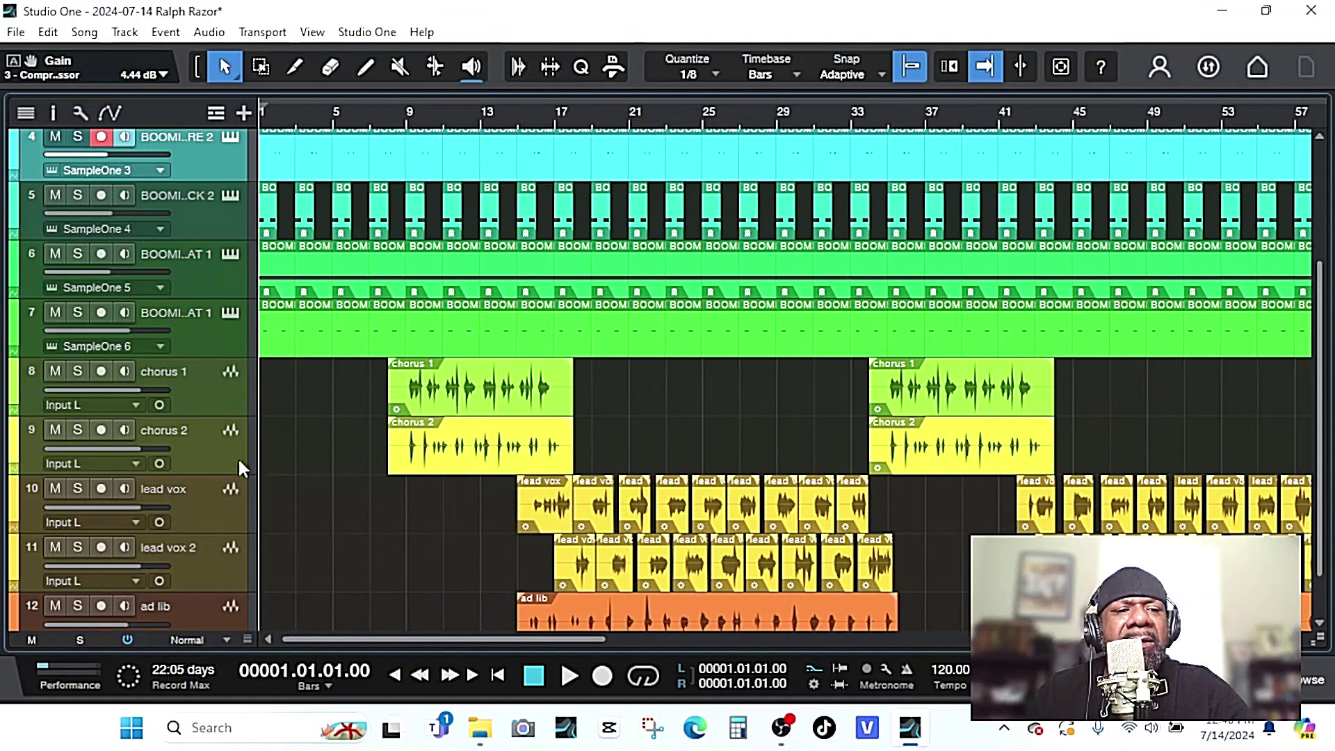
left_click(200, 411)
left_click(202, 490)
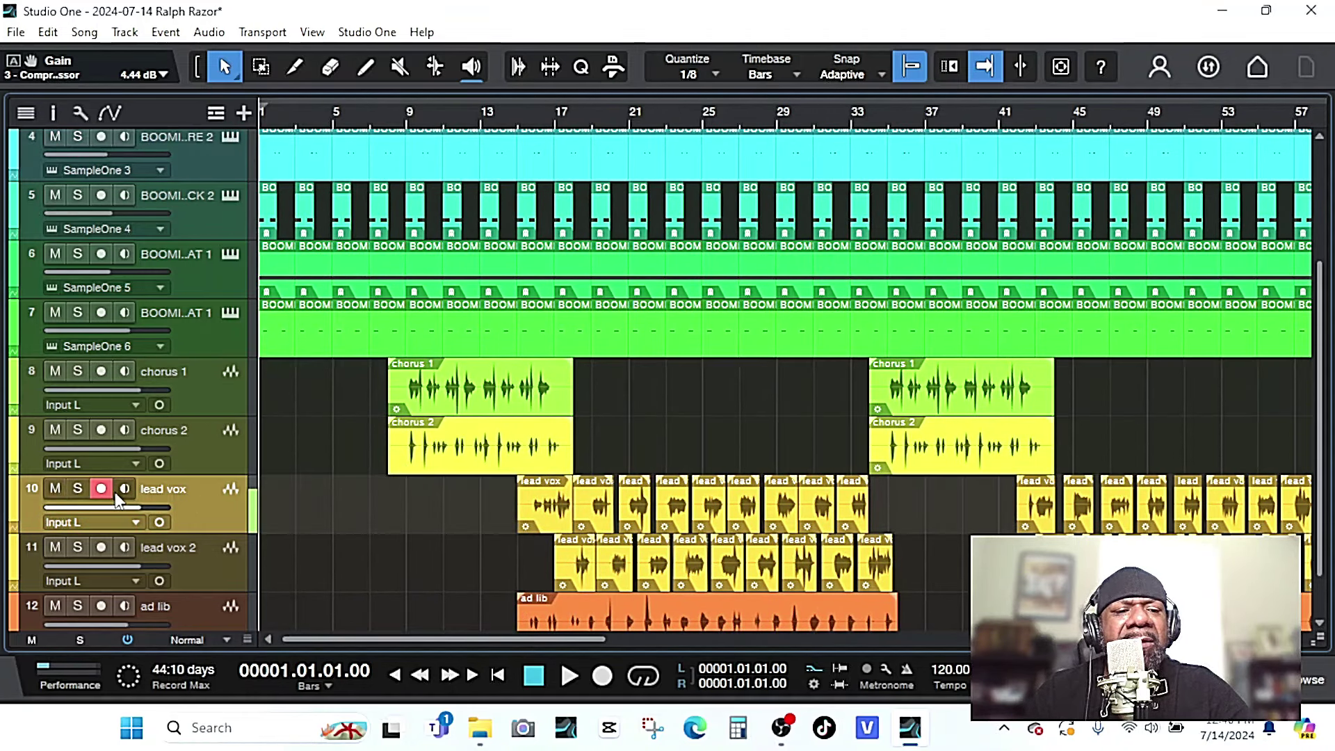
left_click(602, 675)
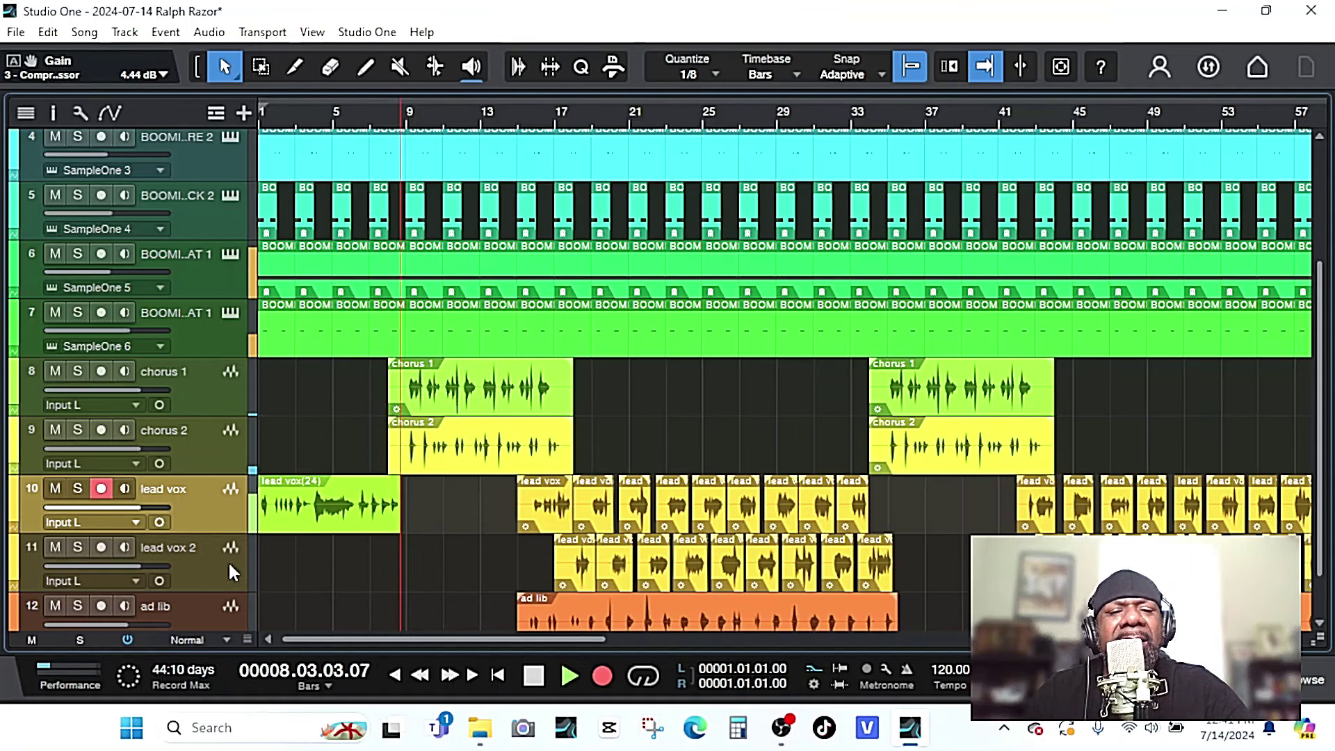
key("space")
Record an intro take on the ad lib track from the song start to about bar 10.
scroll(218, 587, "down", 1)
left_click(208, 588)
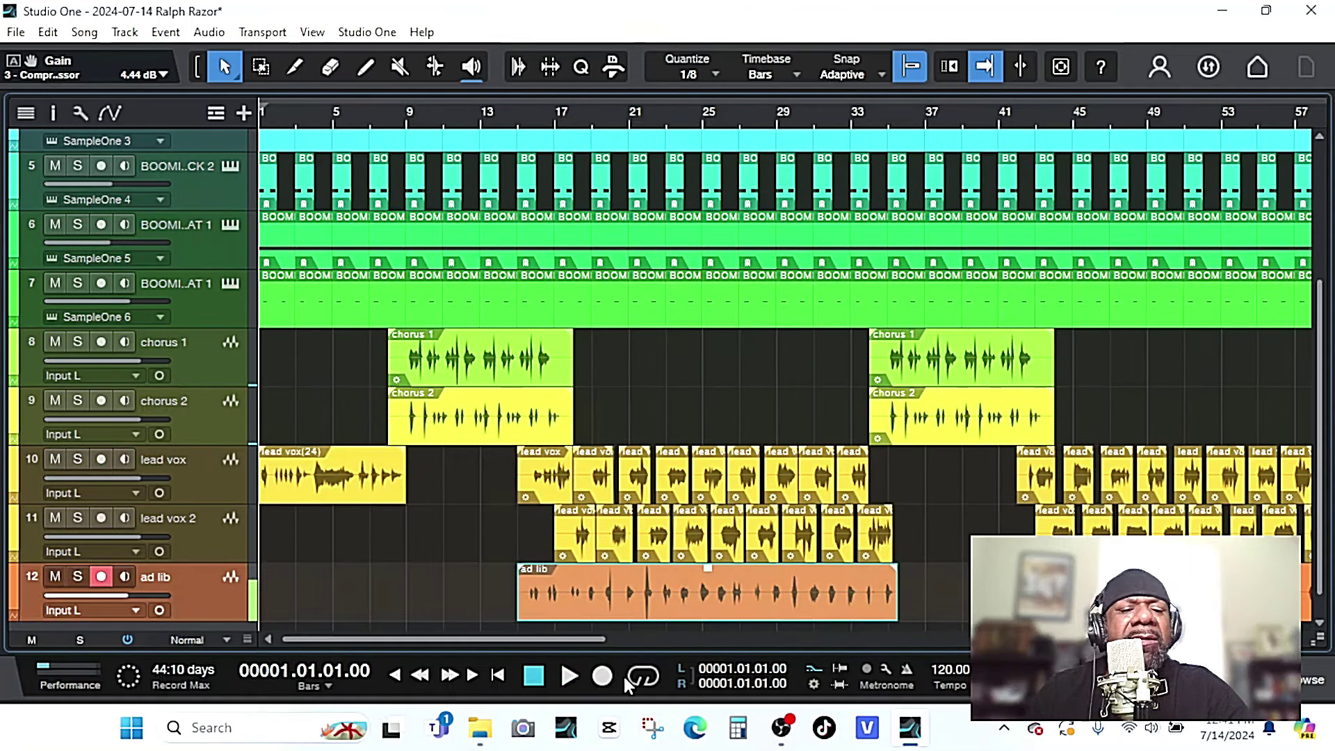
left_click(603, 678)
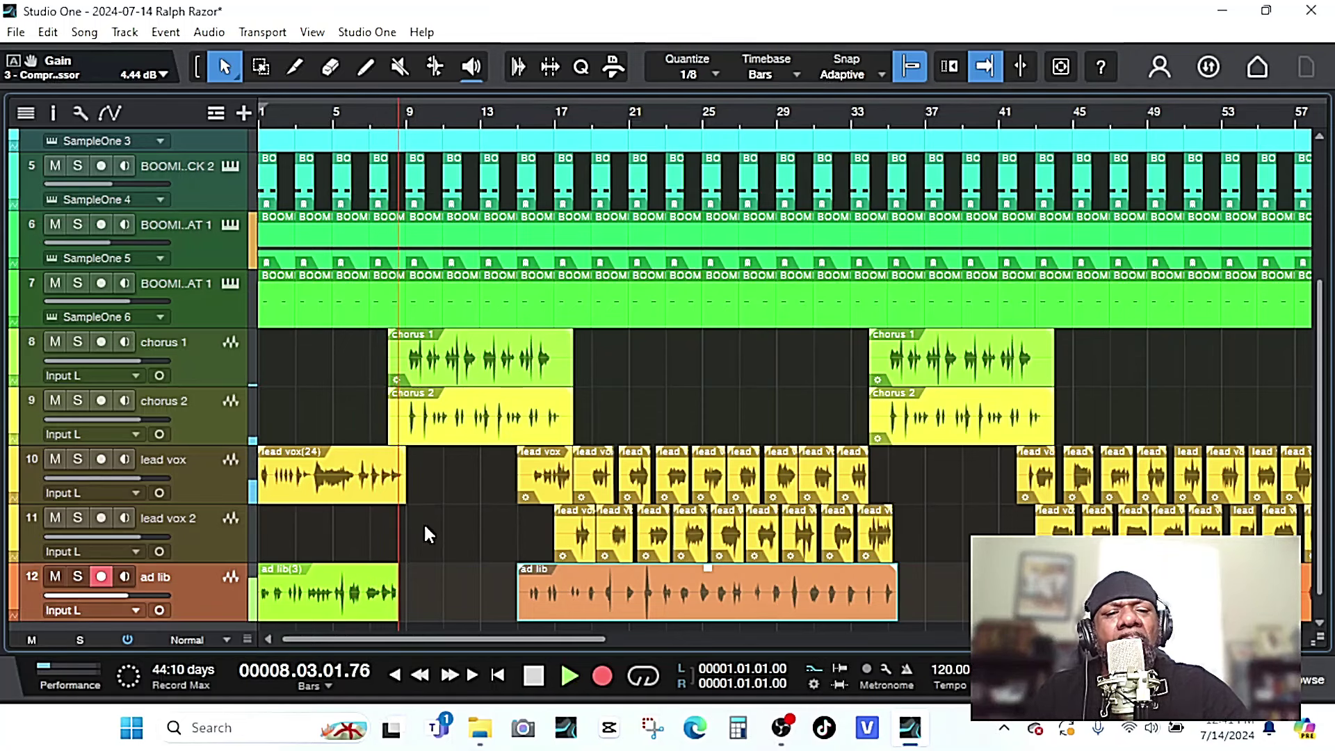
key("space")
Transpose the new lead vox intro event.
right_click(368, 475)
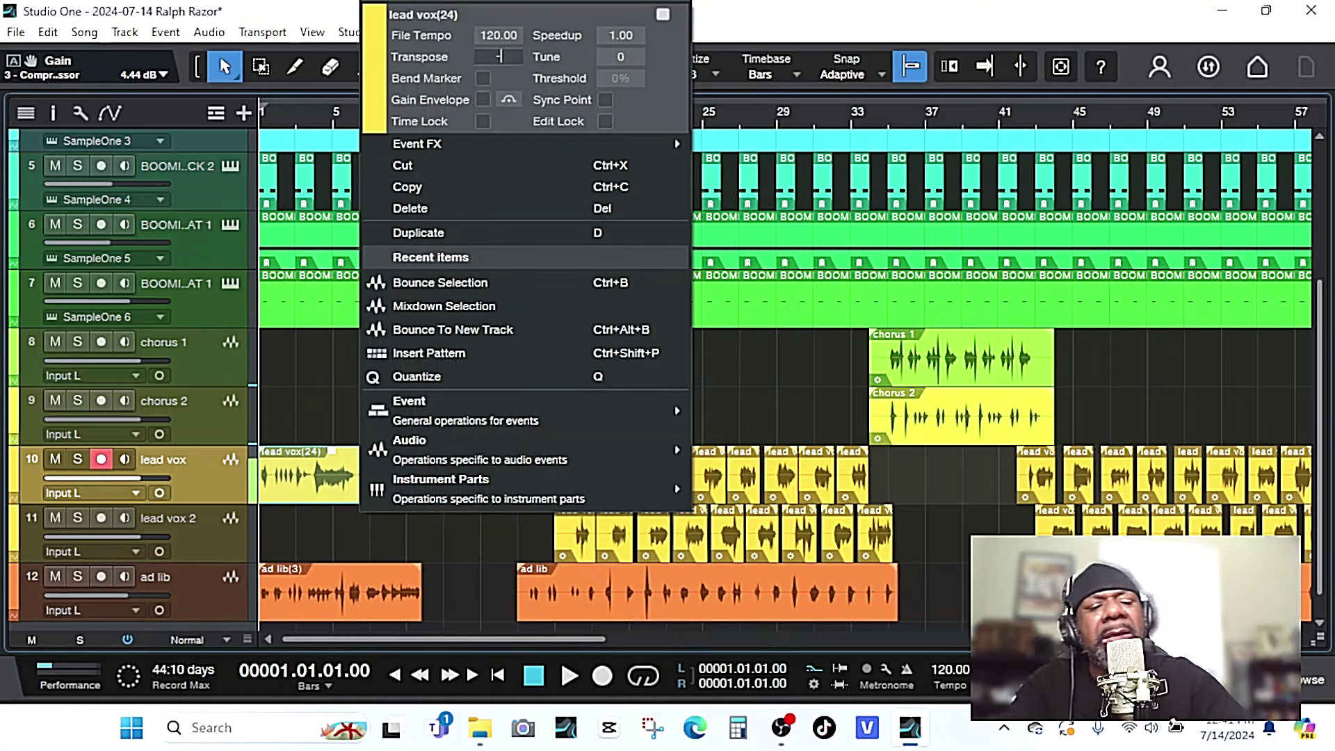
left_click(1069, 17)
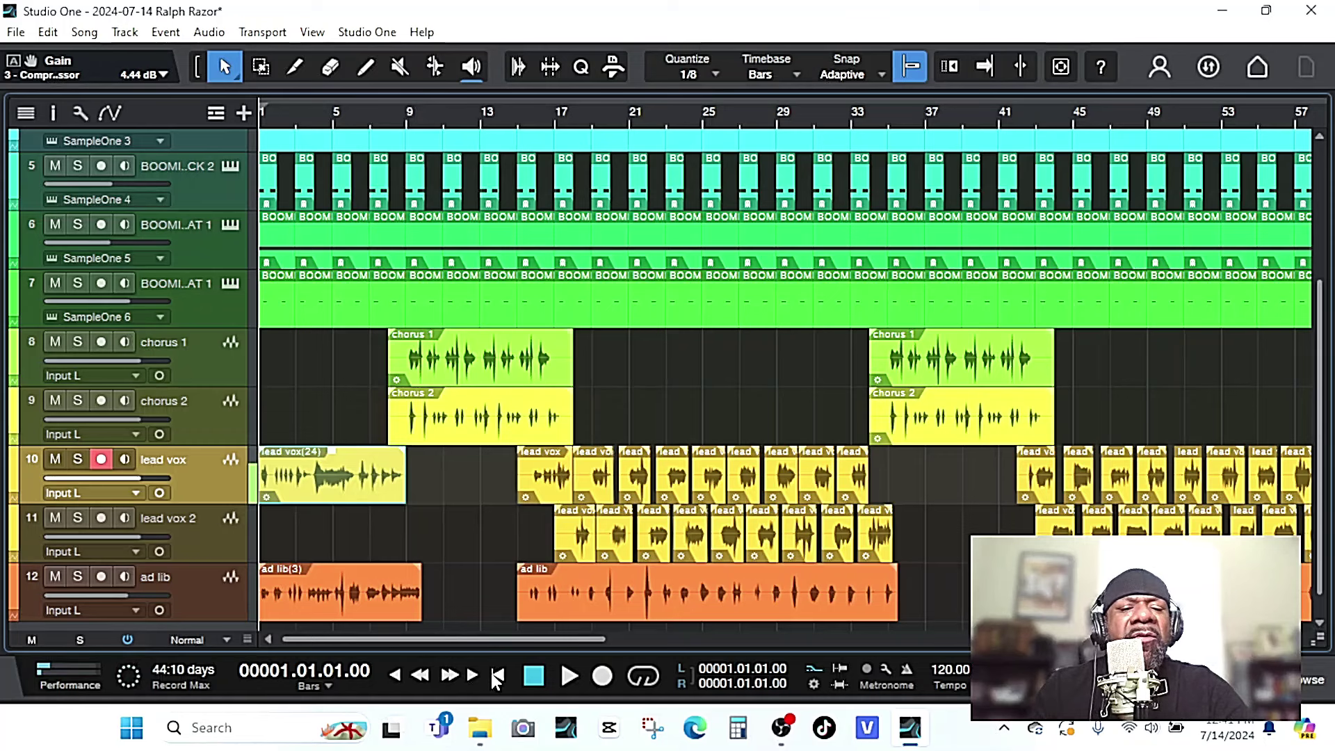
left_click(415, 539)
Play the intro from the song start with autoscroll toggled, and disarm recording on the lead vox track.
key("space")
key("f")
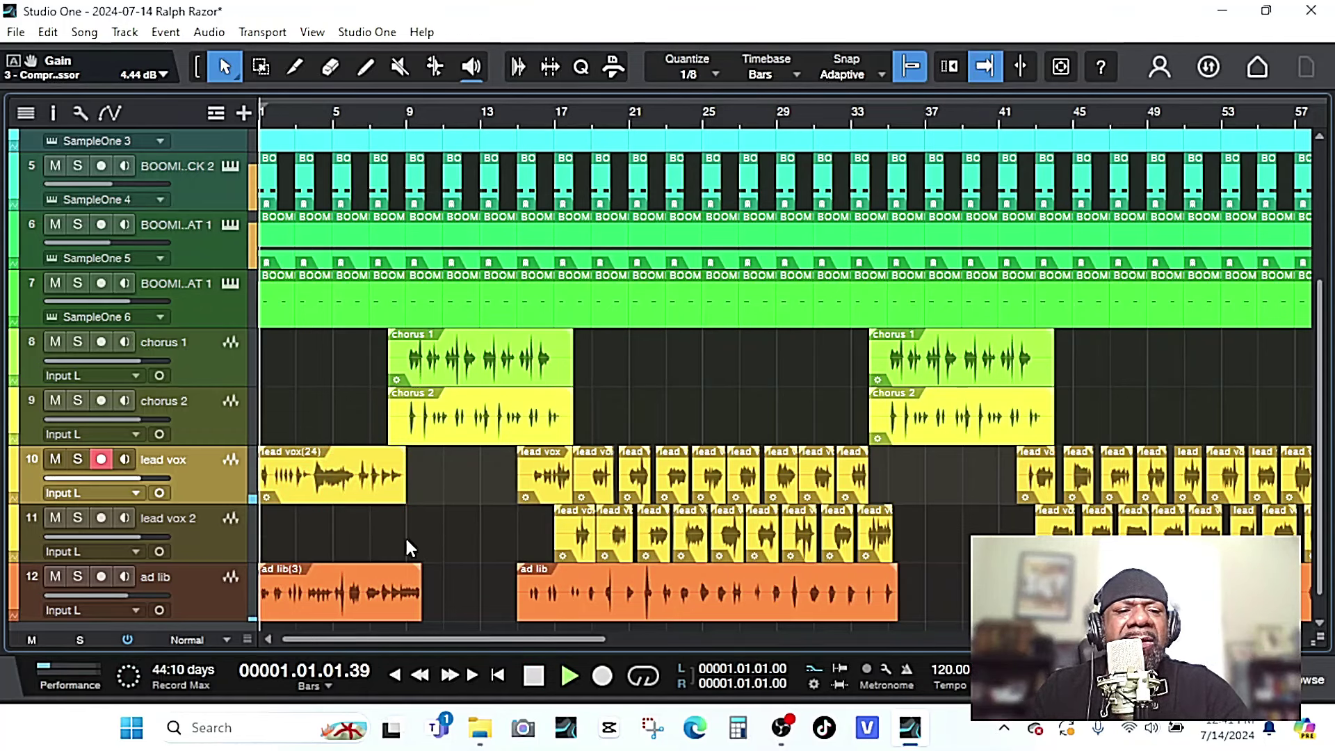
left_click(100, 459)
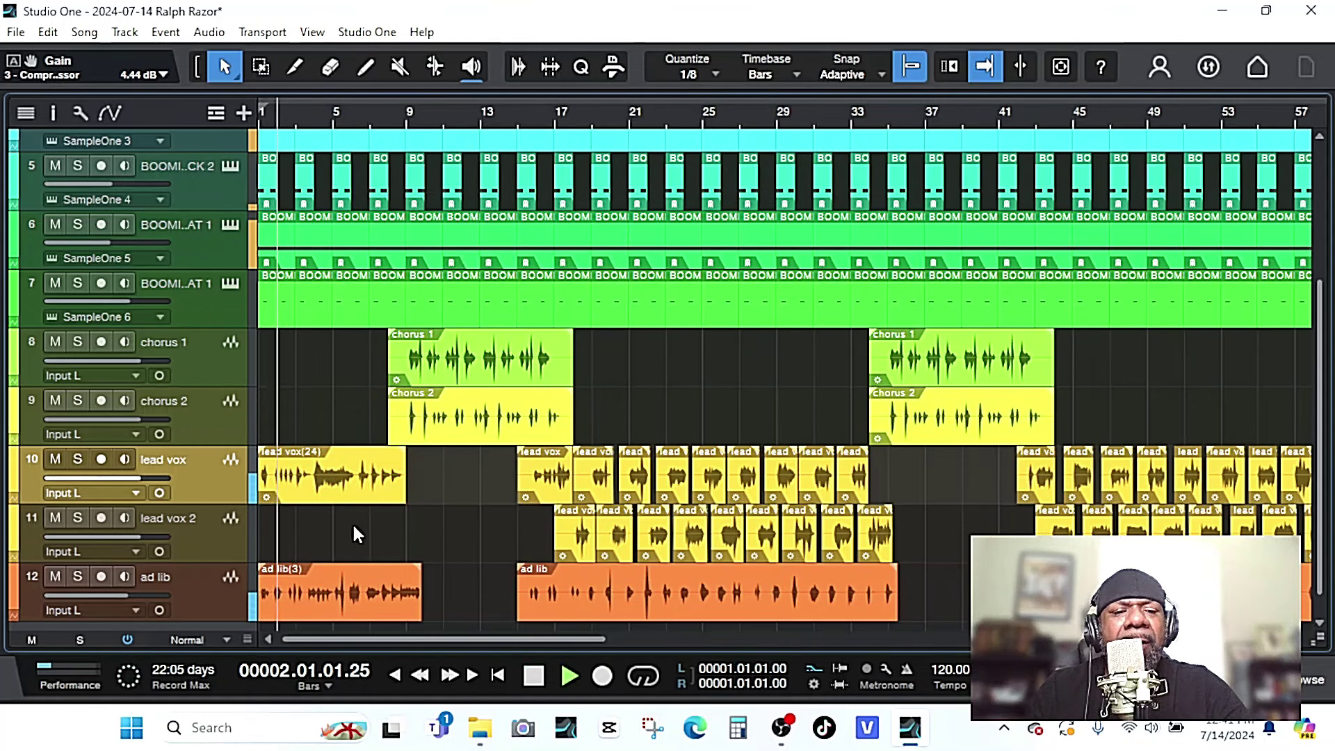
Show the mixer and insert the PreSonus Analog Delay effect on the ad lib channel.
scroll(375, 532, "down", 1)
key("F3")
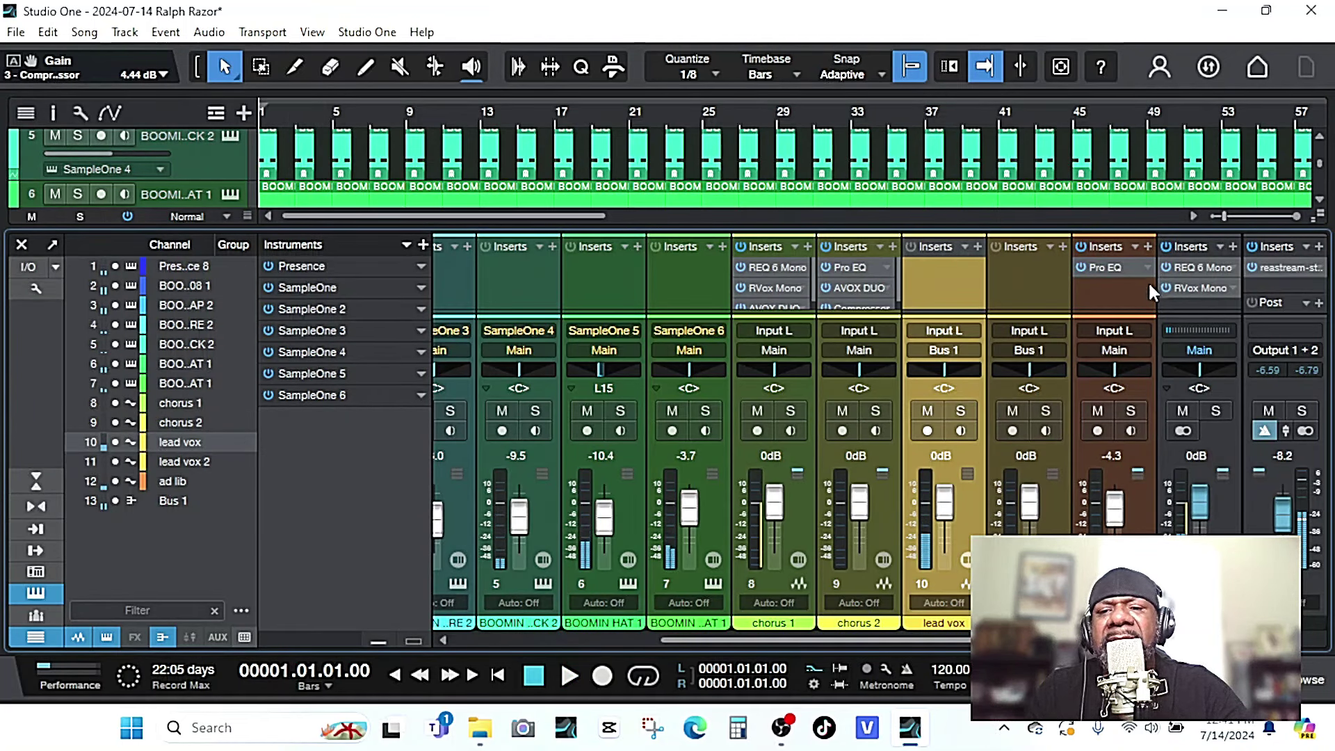
left_click(1148, 246)
scroll(1054, 438, "down", 2)
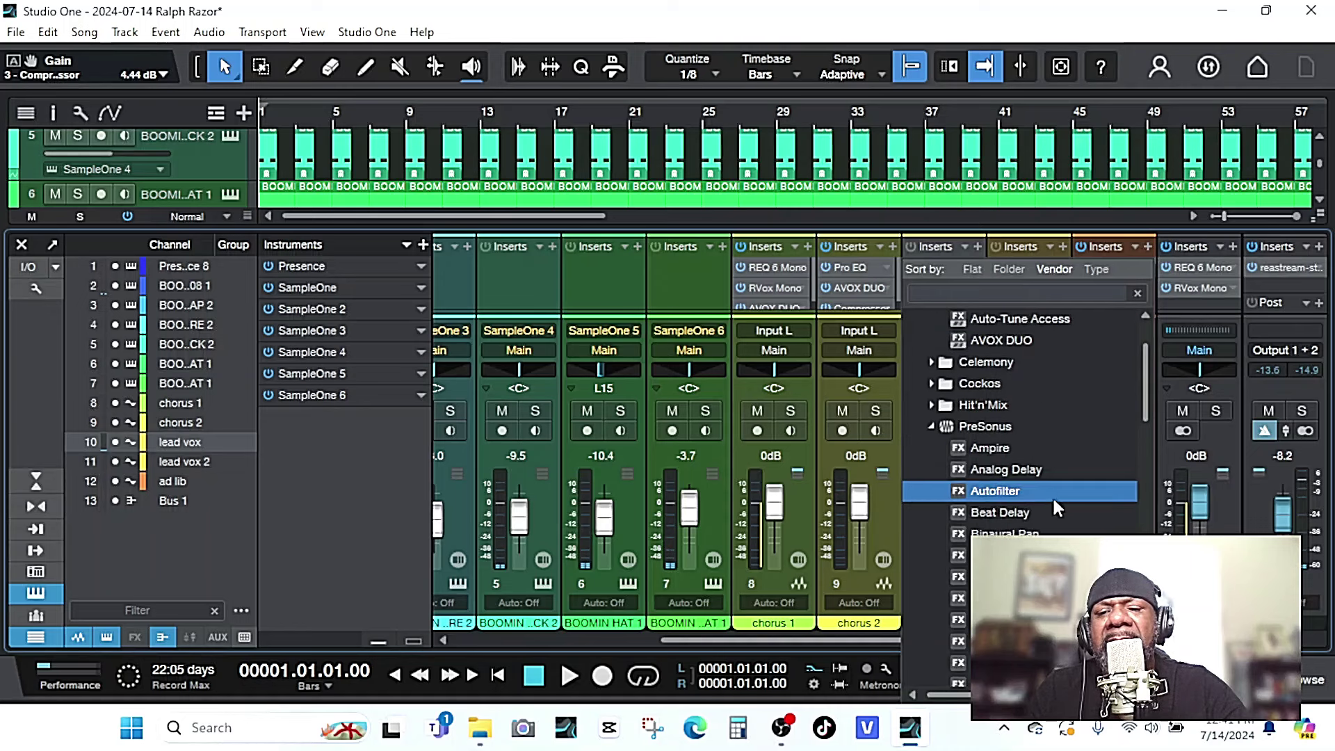
double_click(1053, 475)
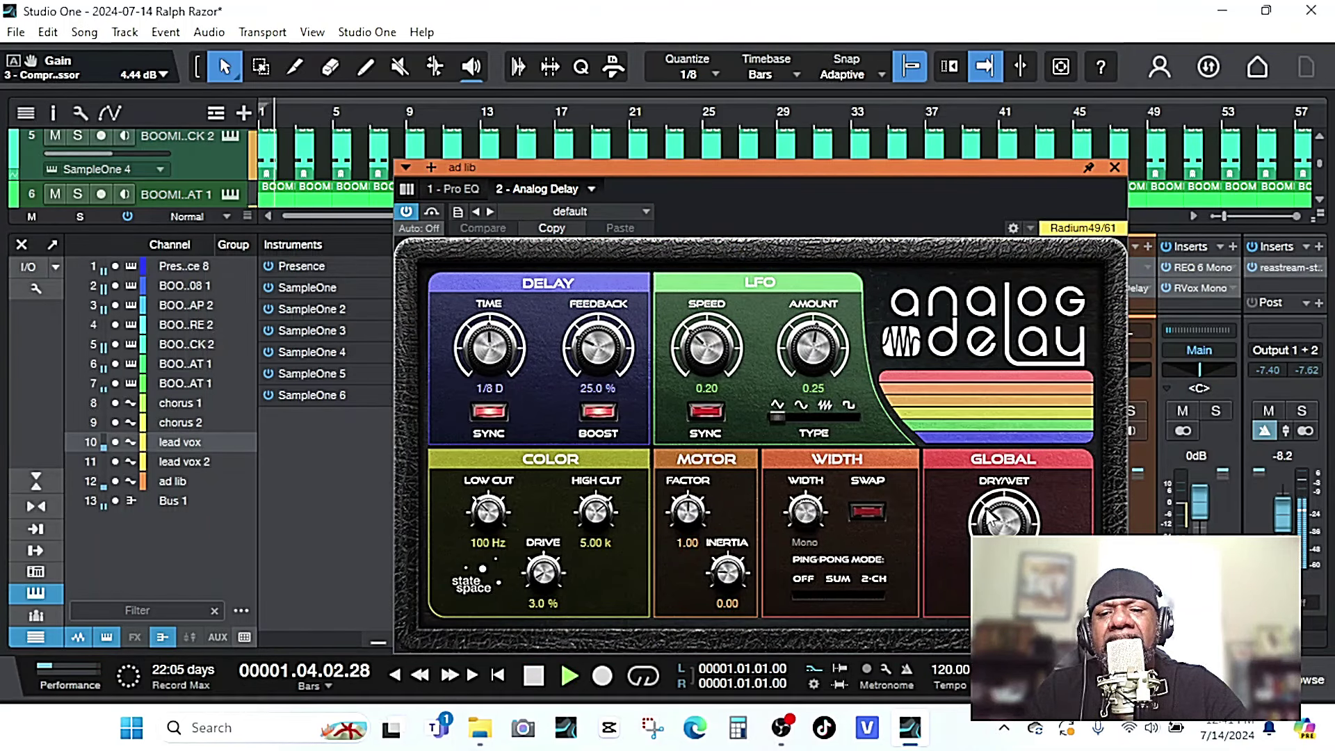
Load the Analog Pong preset in the ad lib delay and set its dry/wet mix to 17%.
left_click(570, 212)
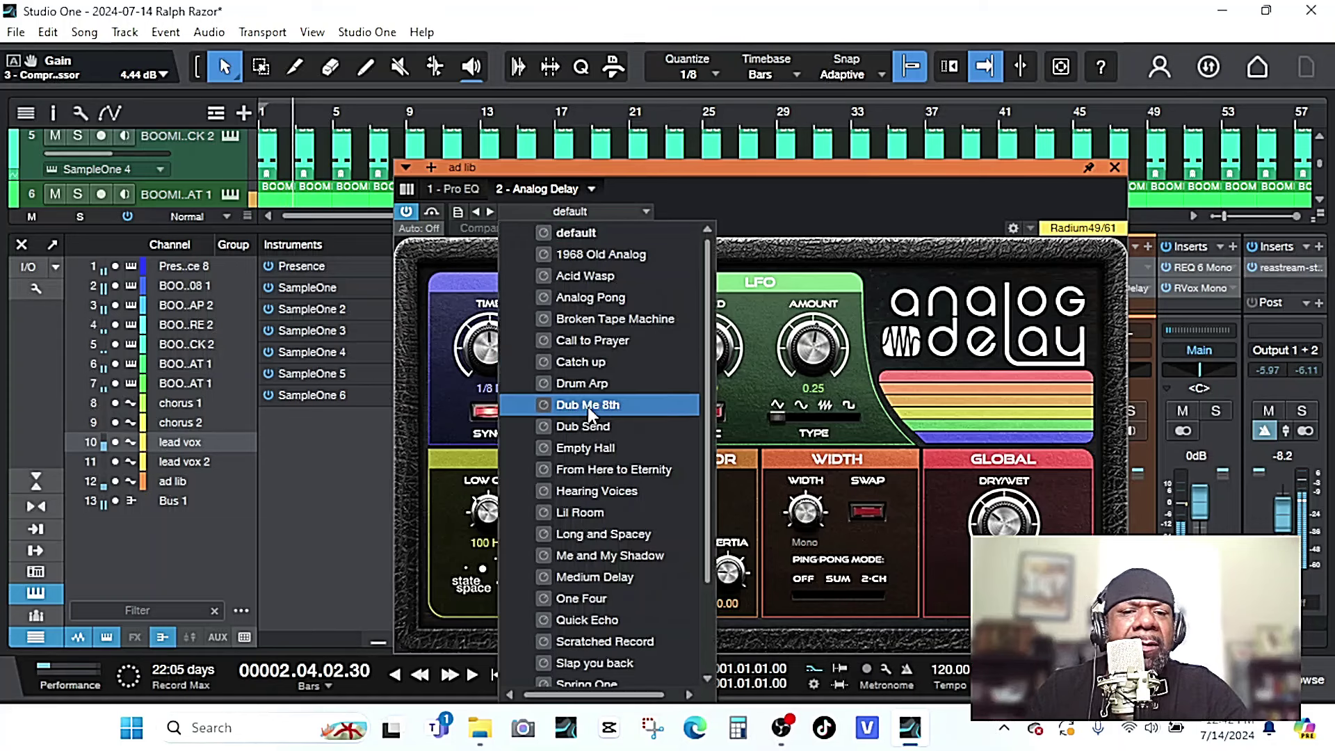
left_click(613, 306)
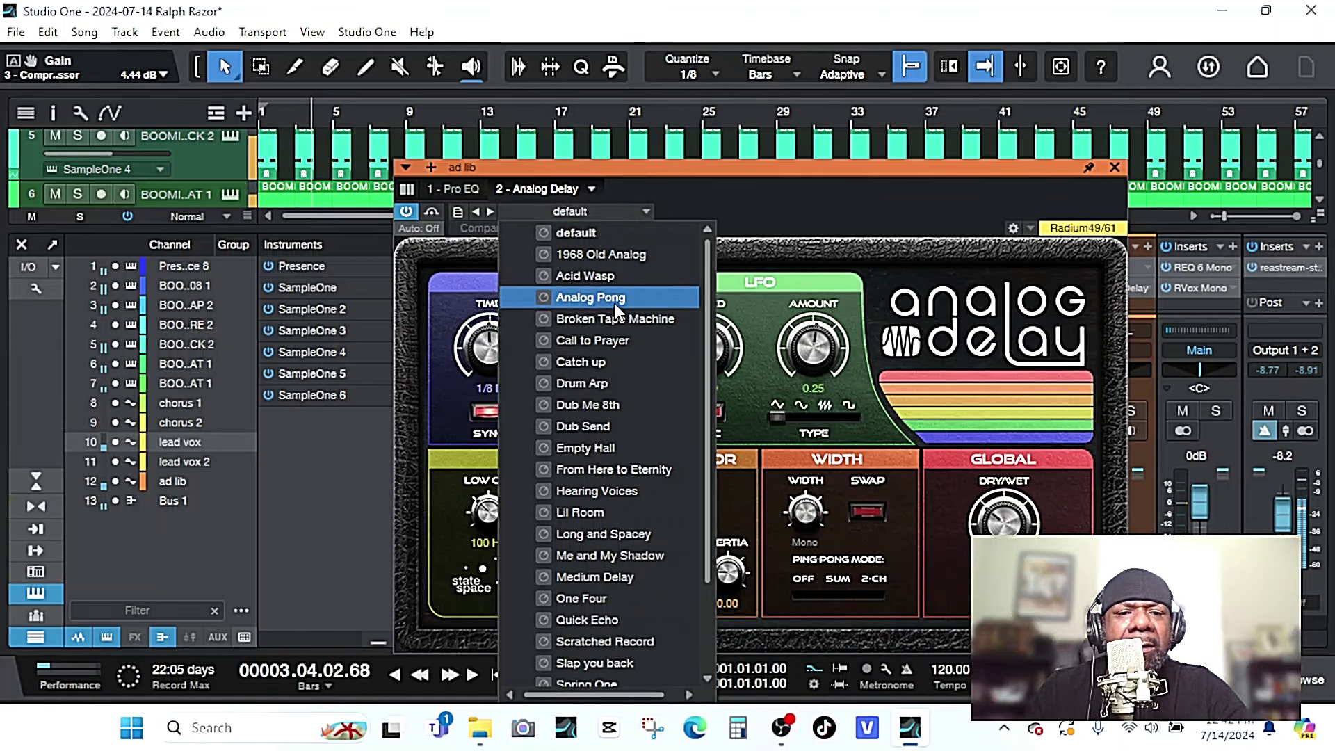
left_click(615, 301)
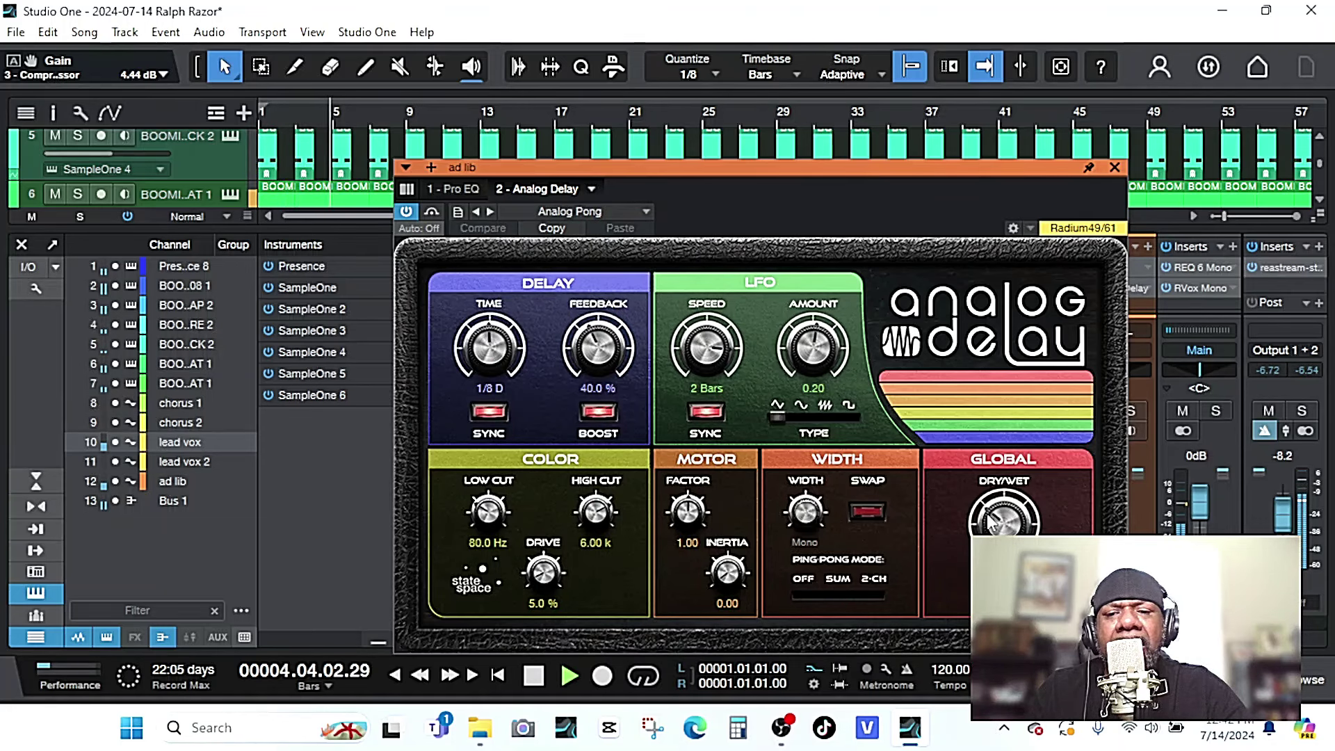
left_click_drag(991, 520, 987, 521)
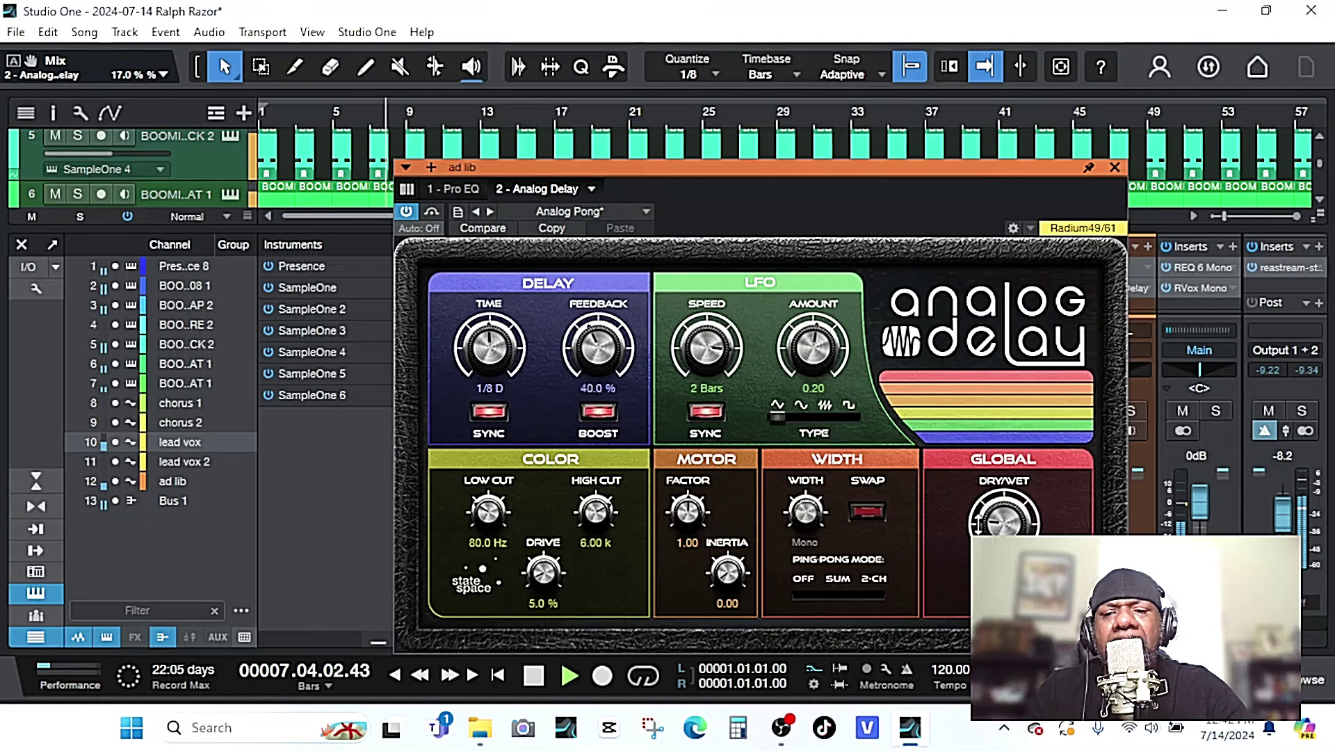
left_click(1115, 167)
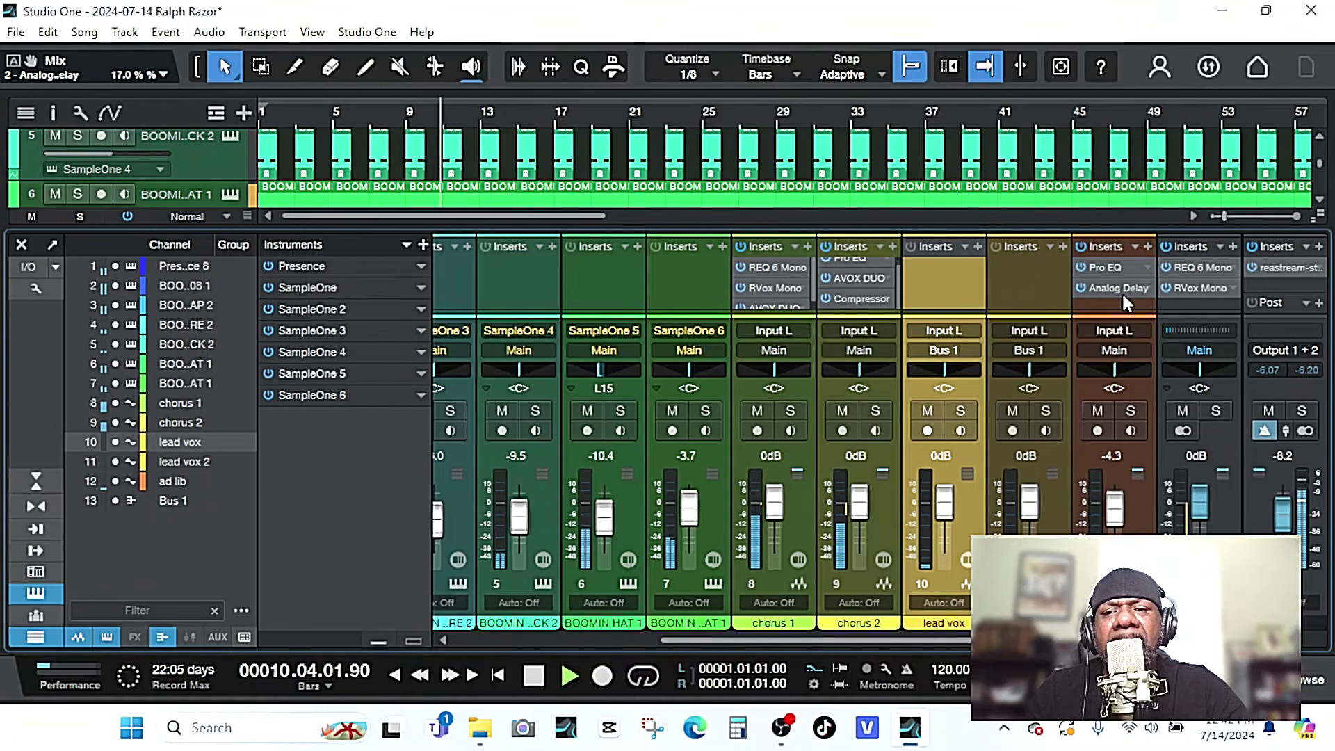
Copy the ad lib channel's Analog Delay to chorus 2, set its mix to 10%, and hide the mixer.
left_click_drag(1120, 288, 859, 299)
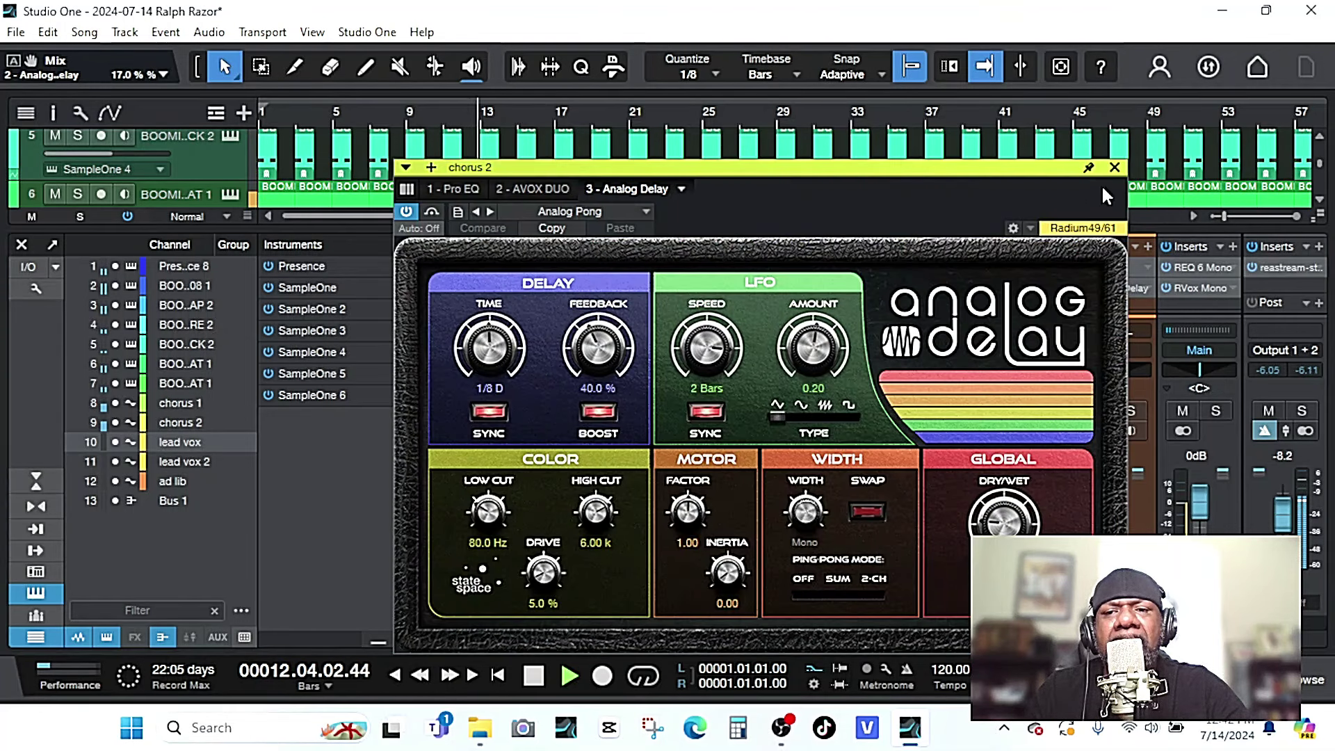
left_click(1113, 168)
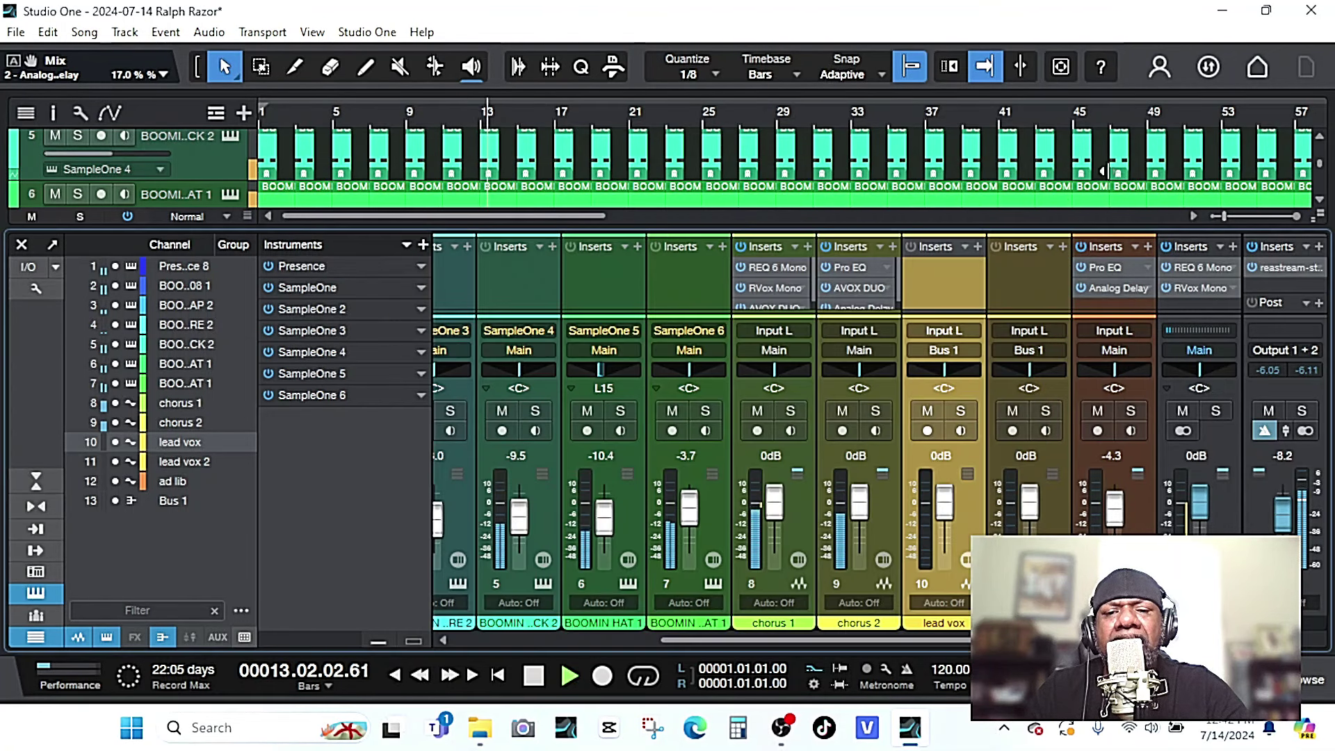
left_click(864, 299)
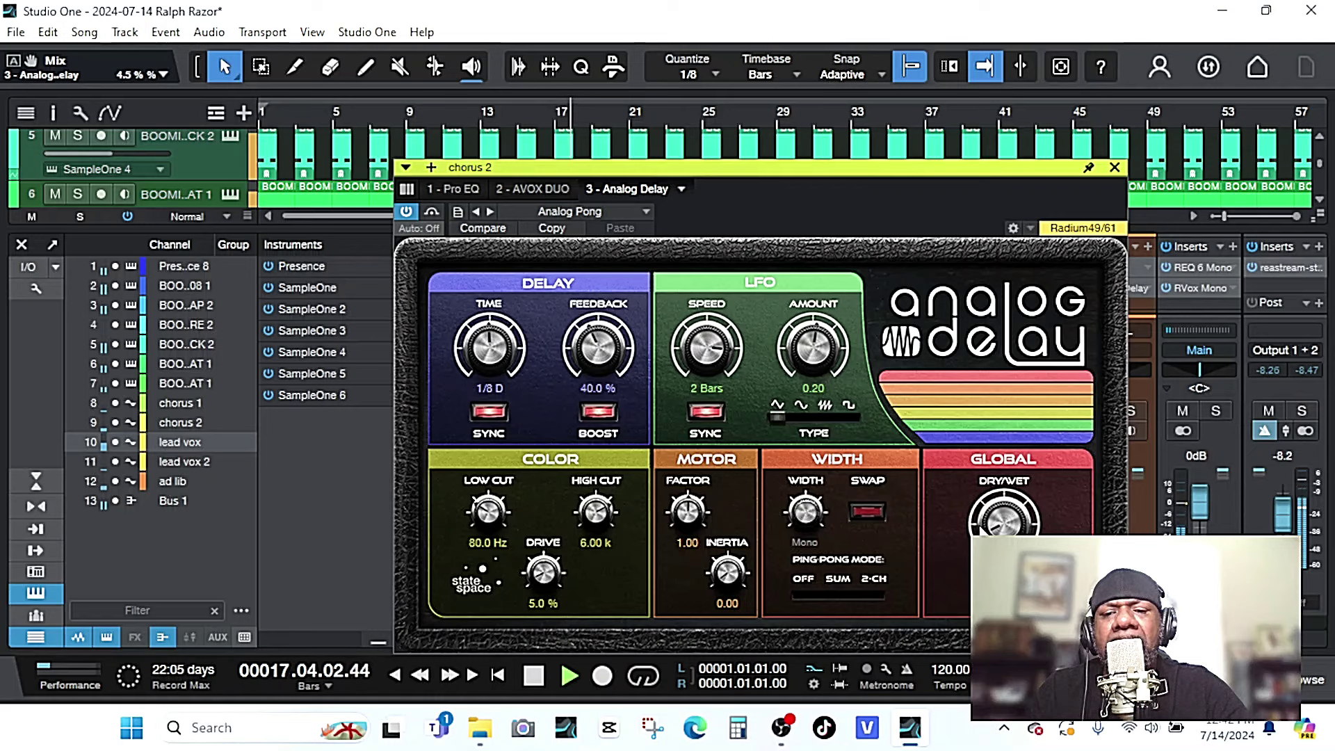
left_click(1115, 169)
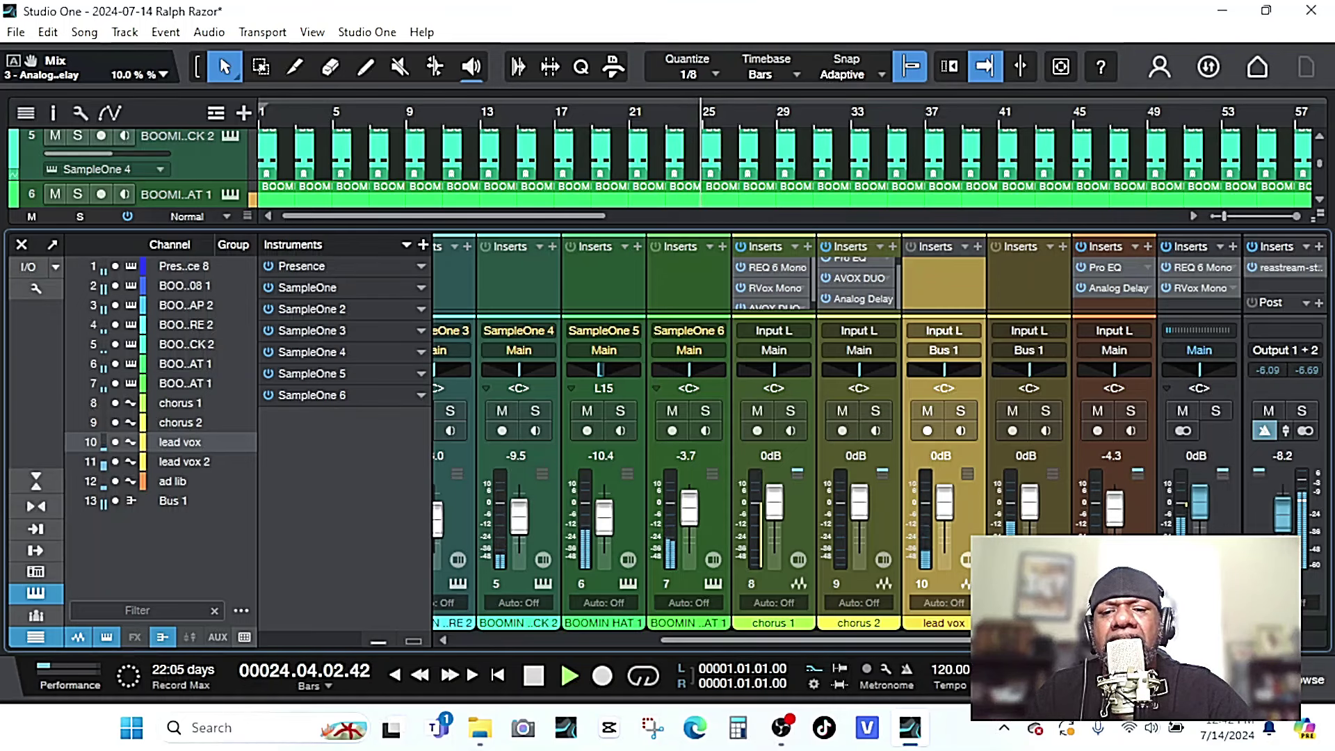
key("Down")
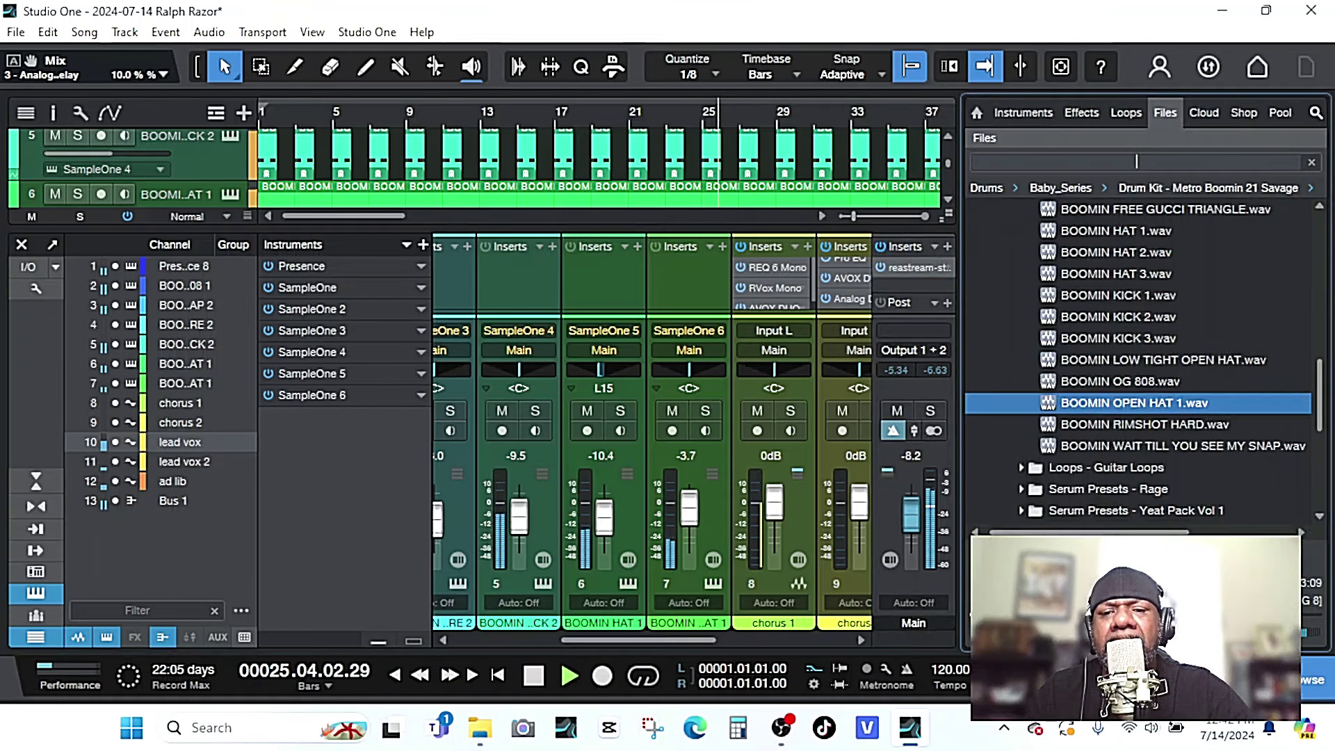
key("F3")
key("F5")
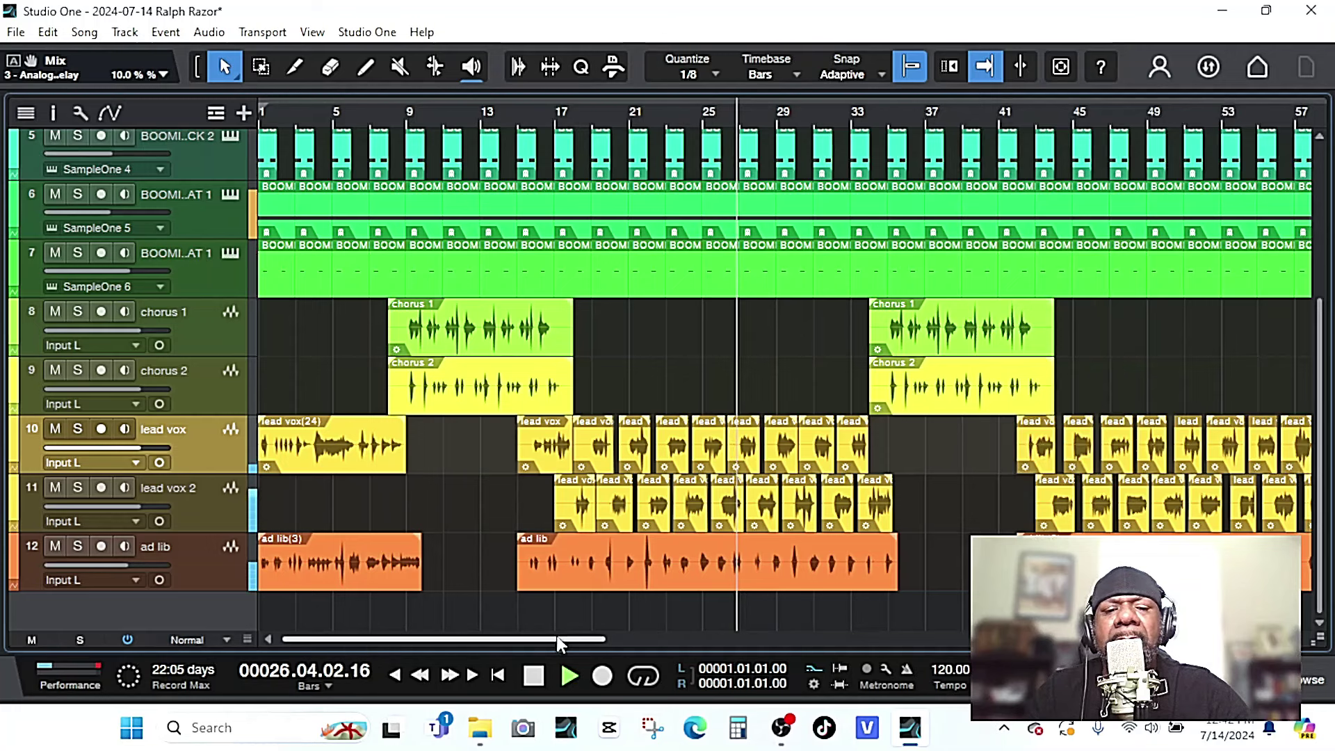
Delete the bar 33 to 35 drum parts on tracks 6, 3 and 4, and play the drop from bar 32.
left_click_drag(557, 636, 622, 636)
scroll(609, 229, "up", 3)
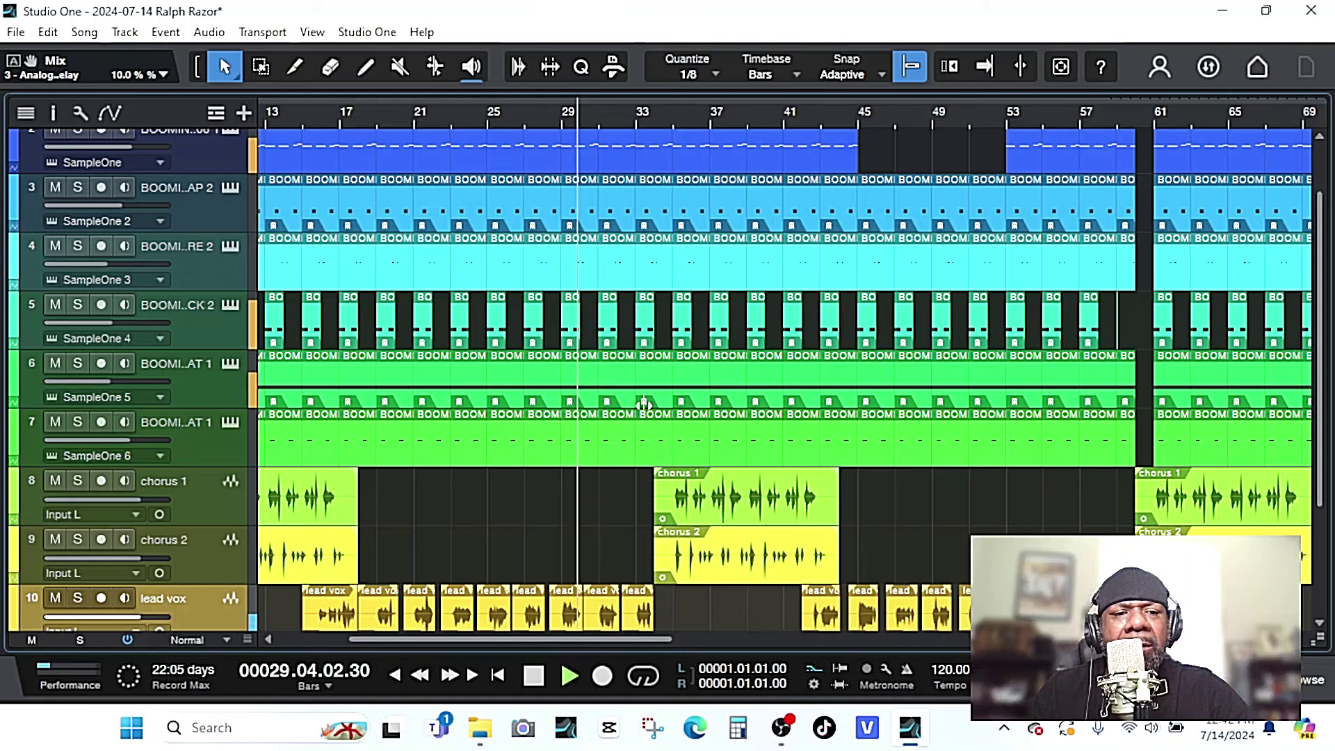
left_click(644, 380)
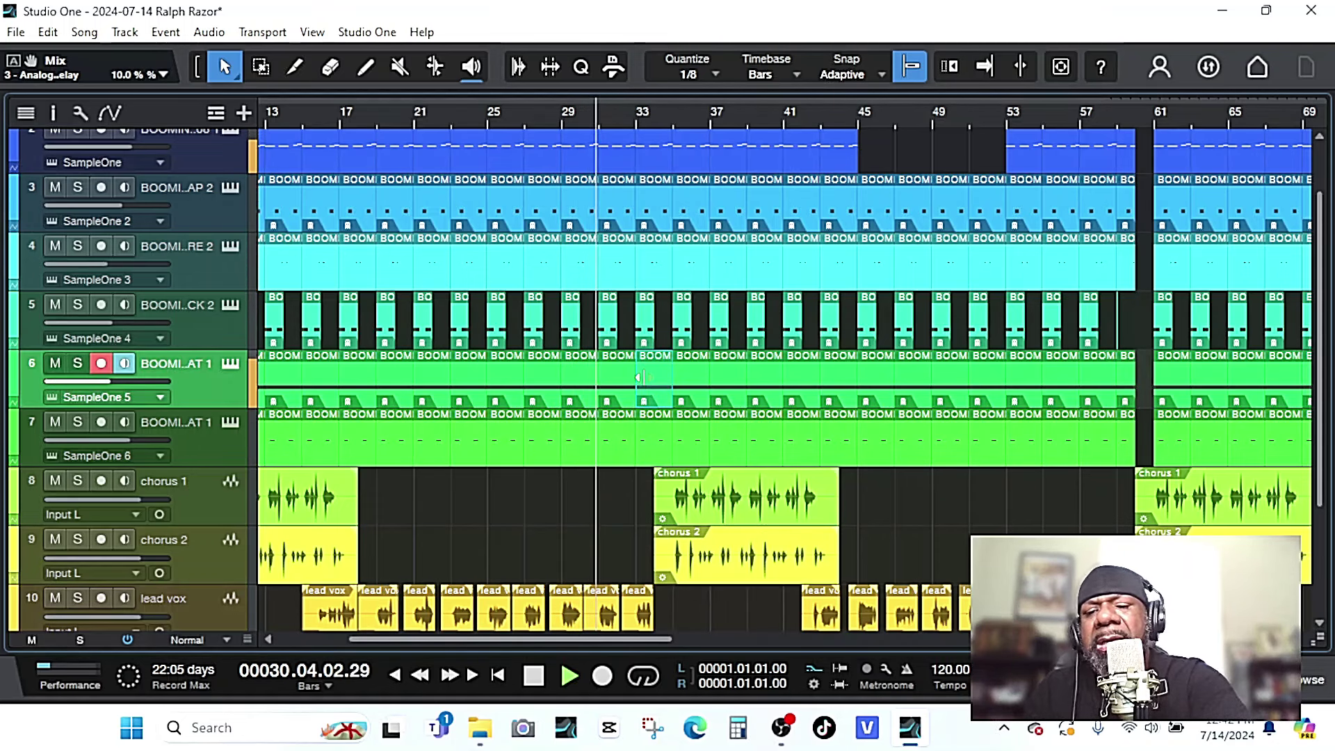
key("Delete")
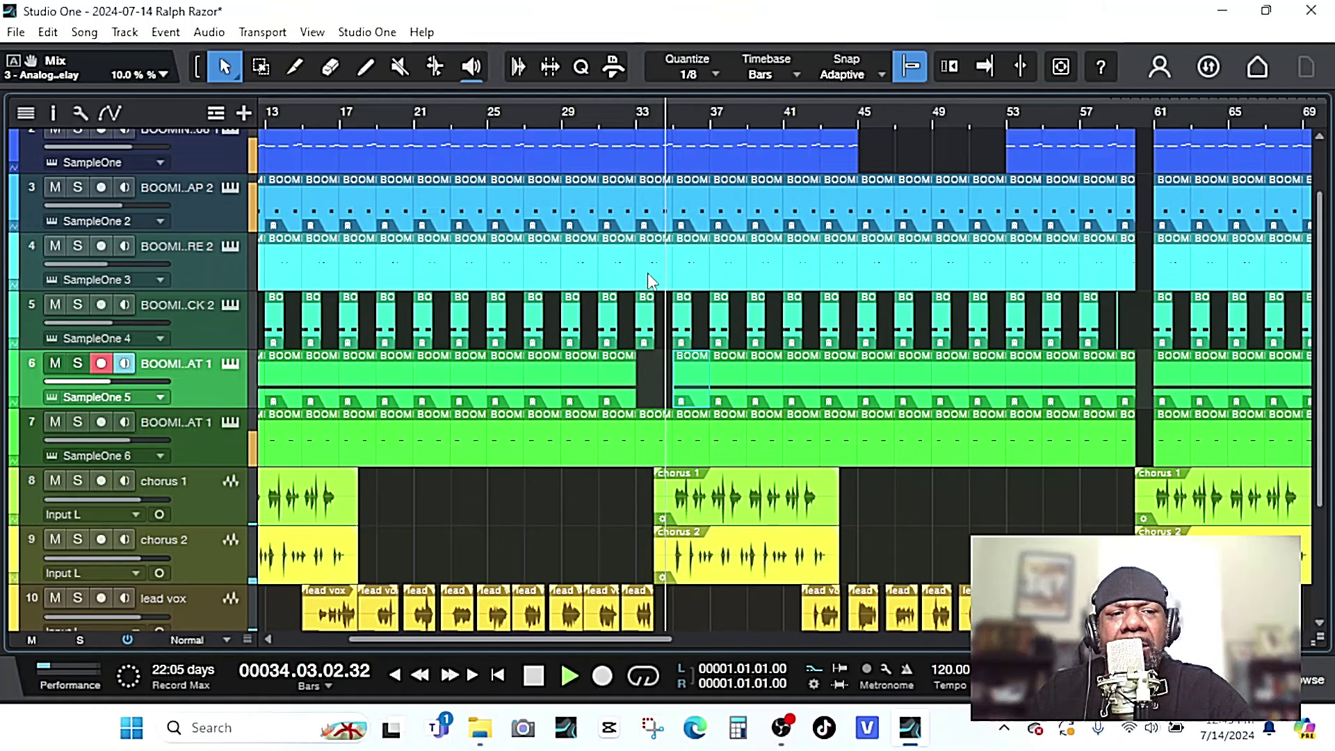
key("space")
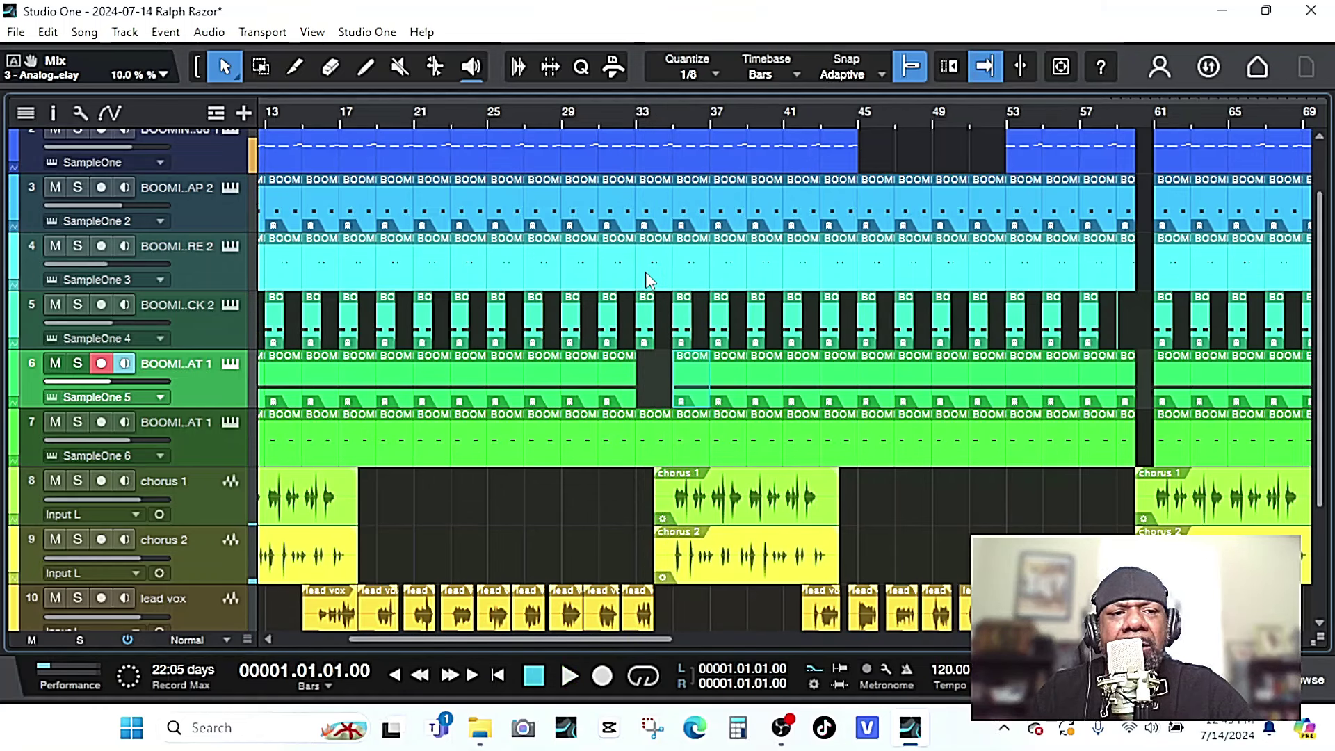
left_click(645, 220)
key("Delete")
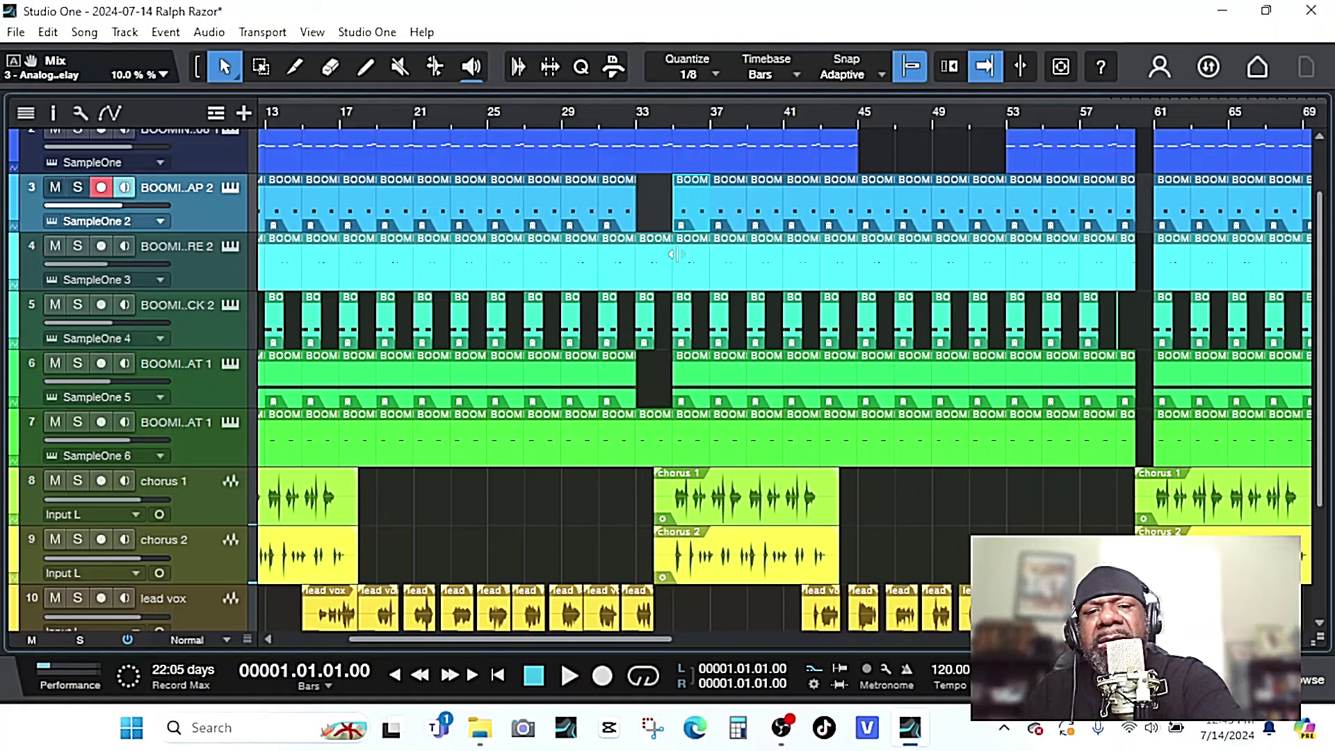
left_click(661, 253)
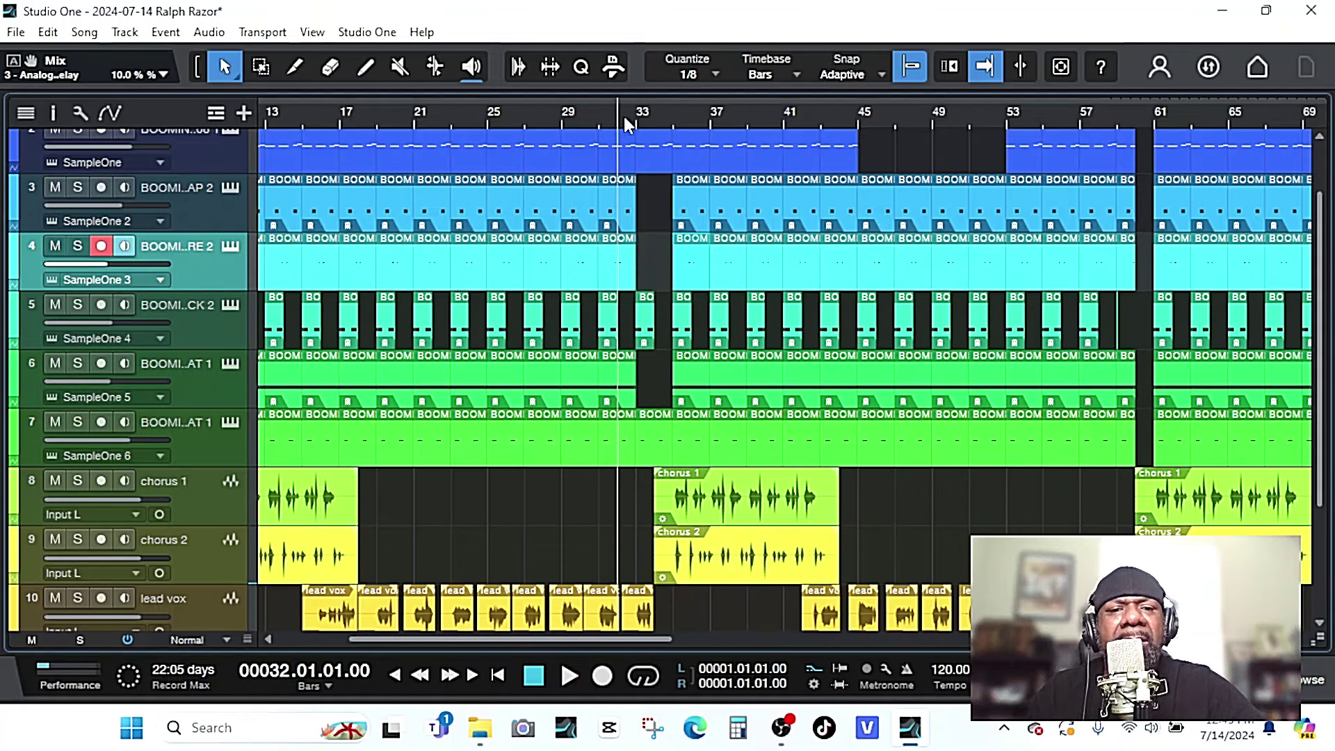
key("space")
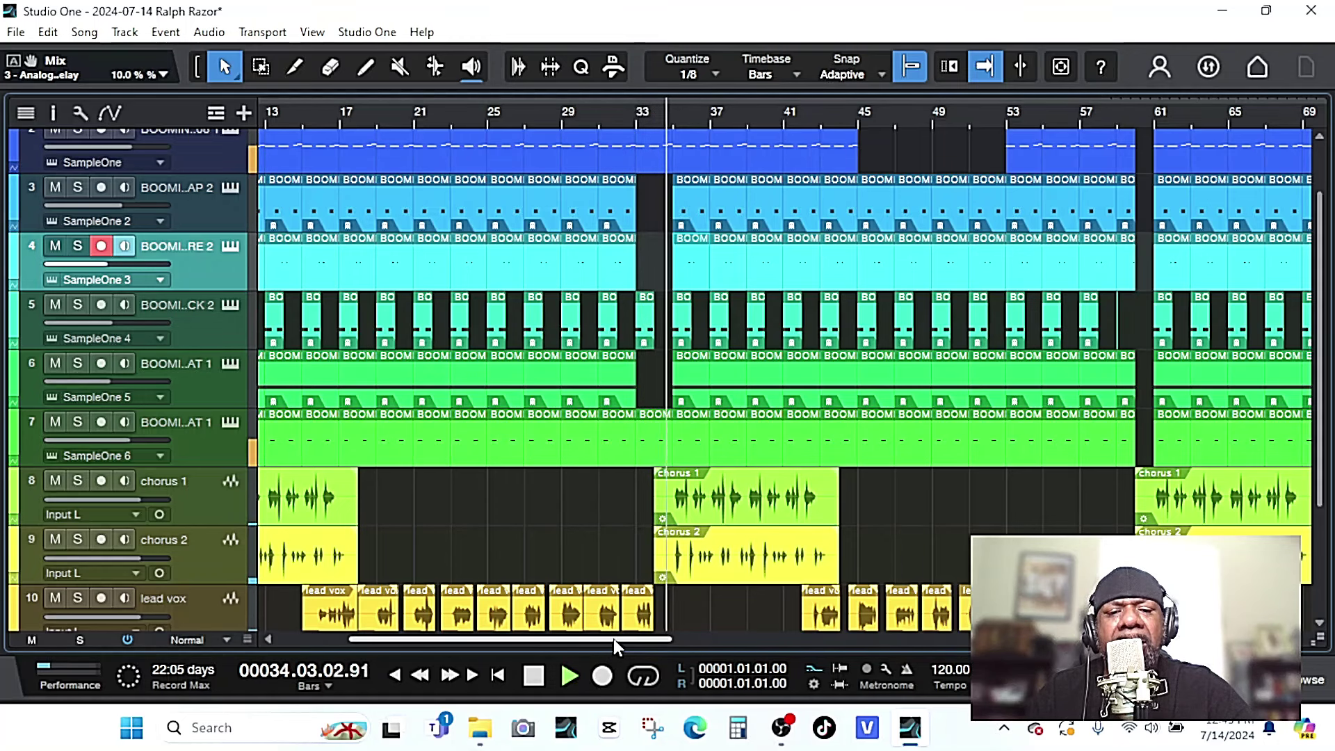
Record an outro take on the lead vox track from bar 68 to about bar 77.
left_click_drag(611, 640, 762, 670)
key("space")
key("f")
left_click(827, 114)
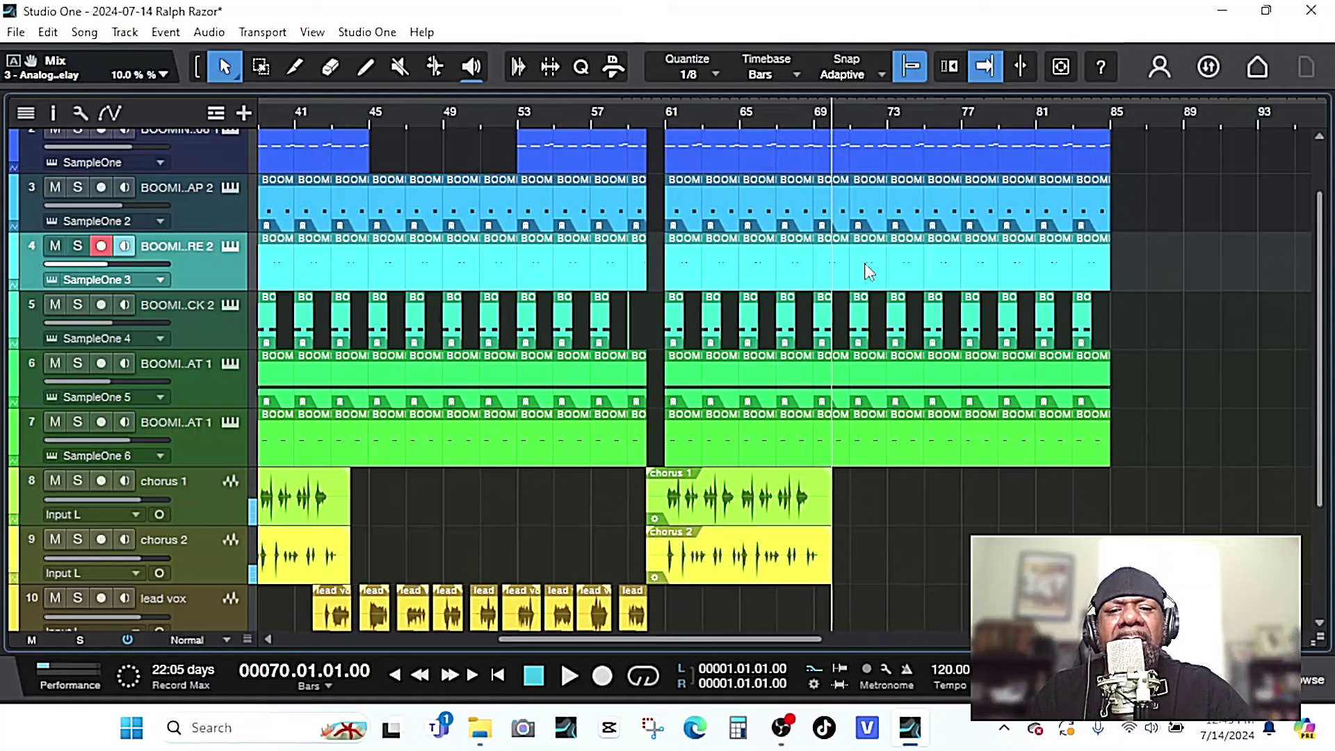
left_click(795, 115)
scroll(487, 313, "down", 3)
left_click(208, 452)
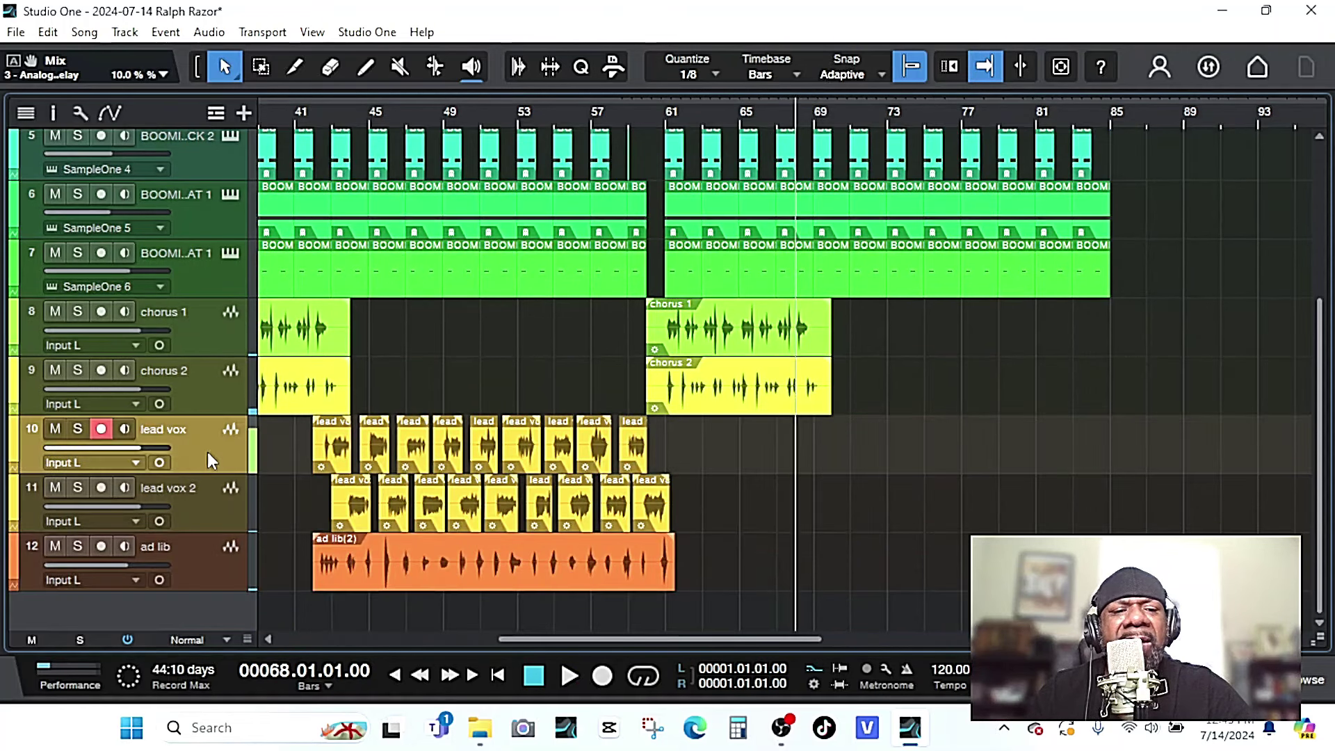
left_click(604, 674)
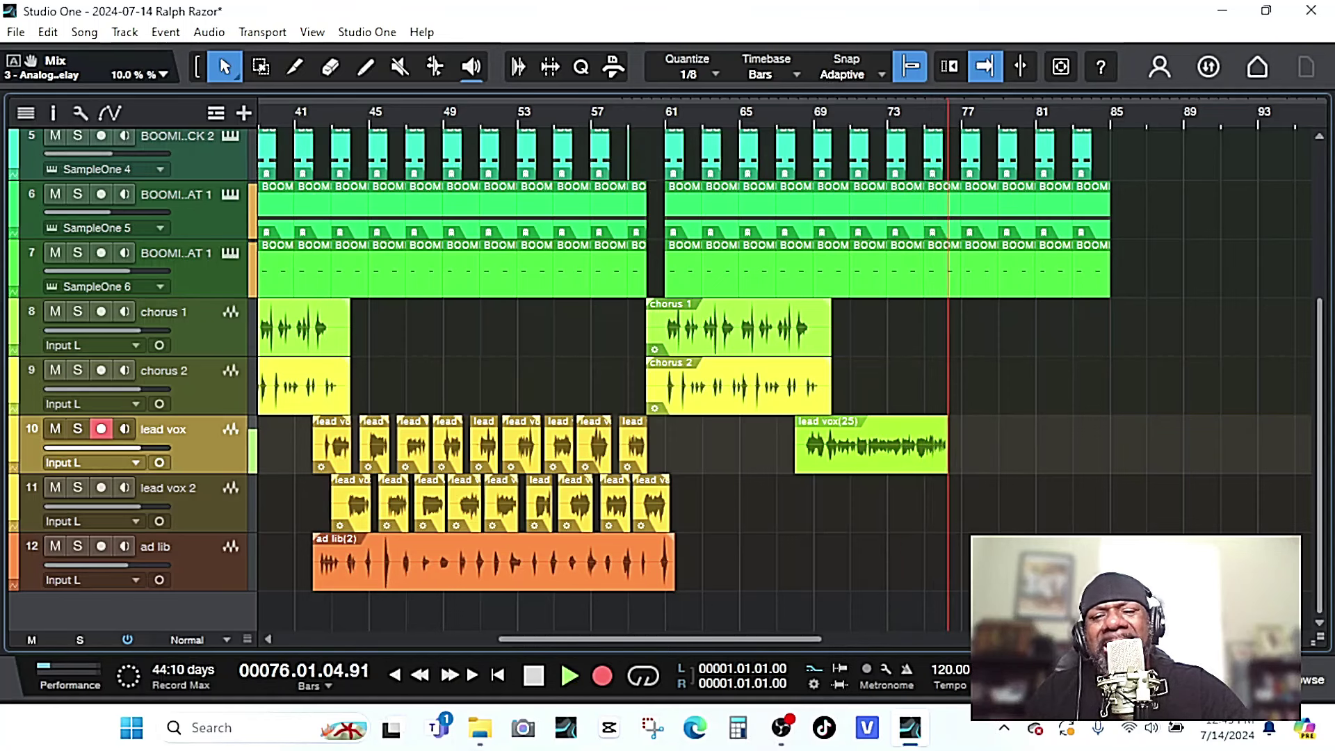
key("space")
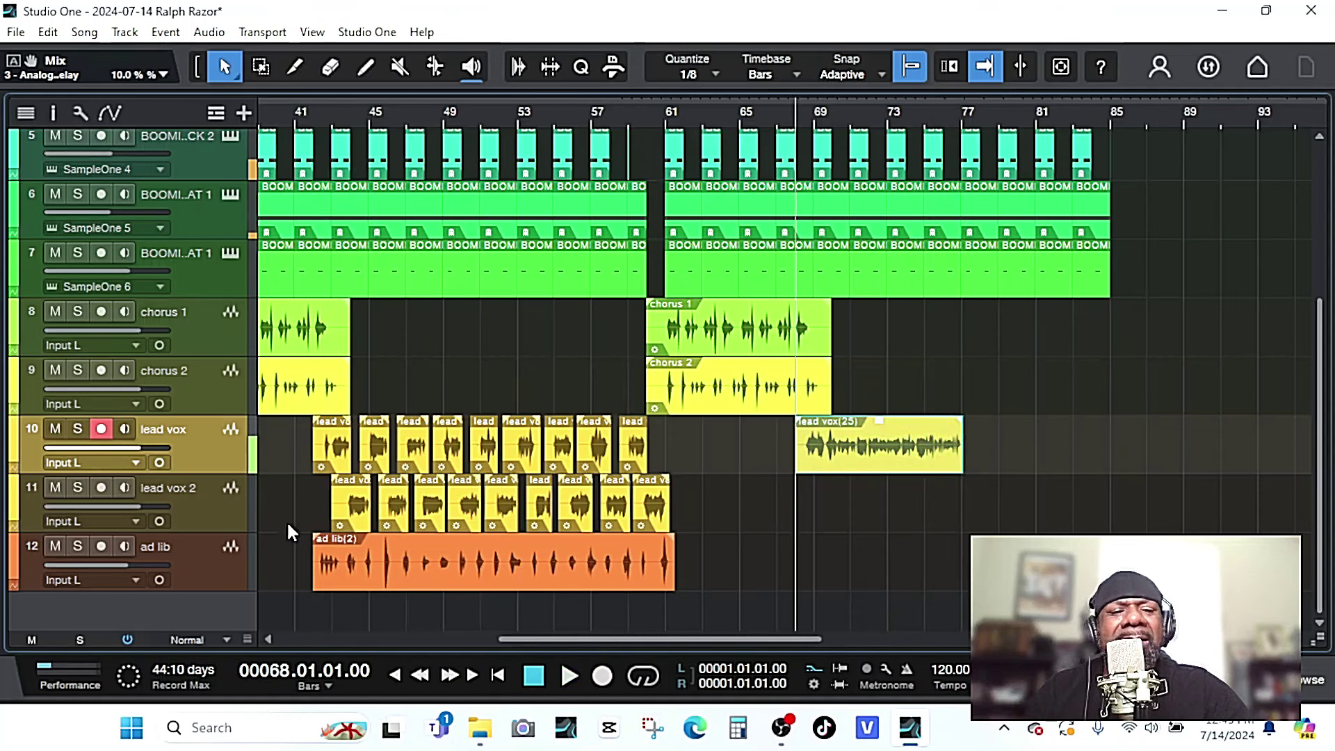
Record an outro take on the ad lib track from bar 68 to about bar 77.
left_click(330, 553)
left_click(603, 676)
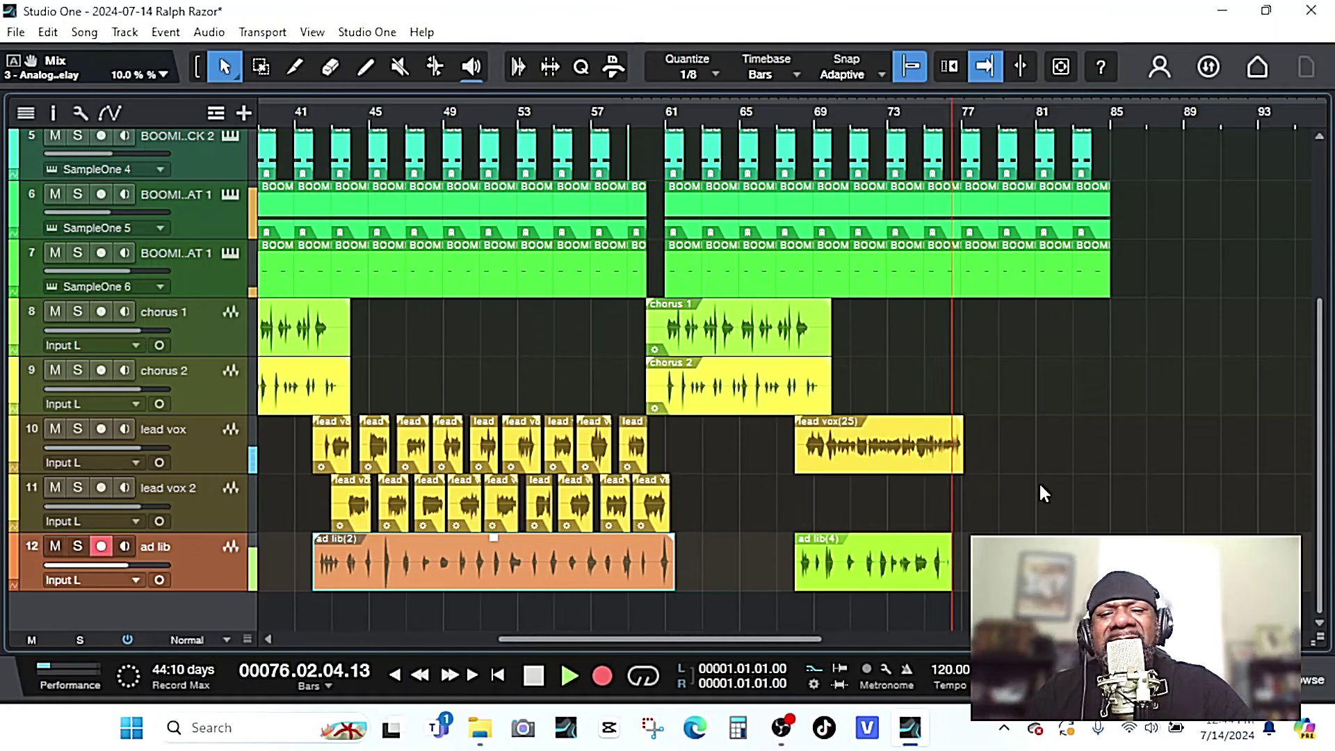
key("space")
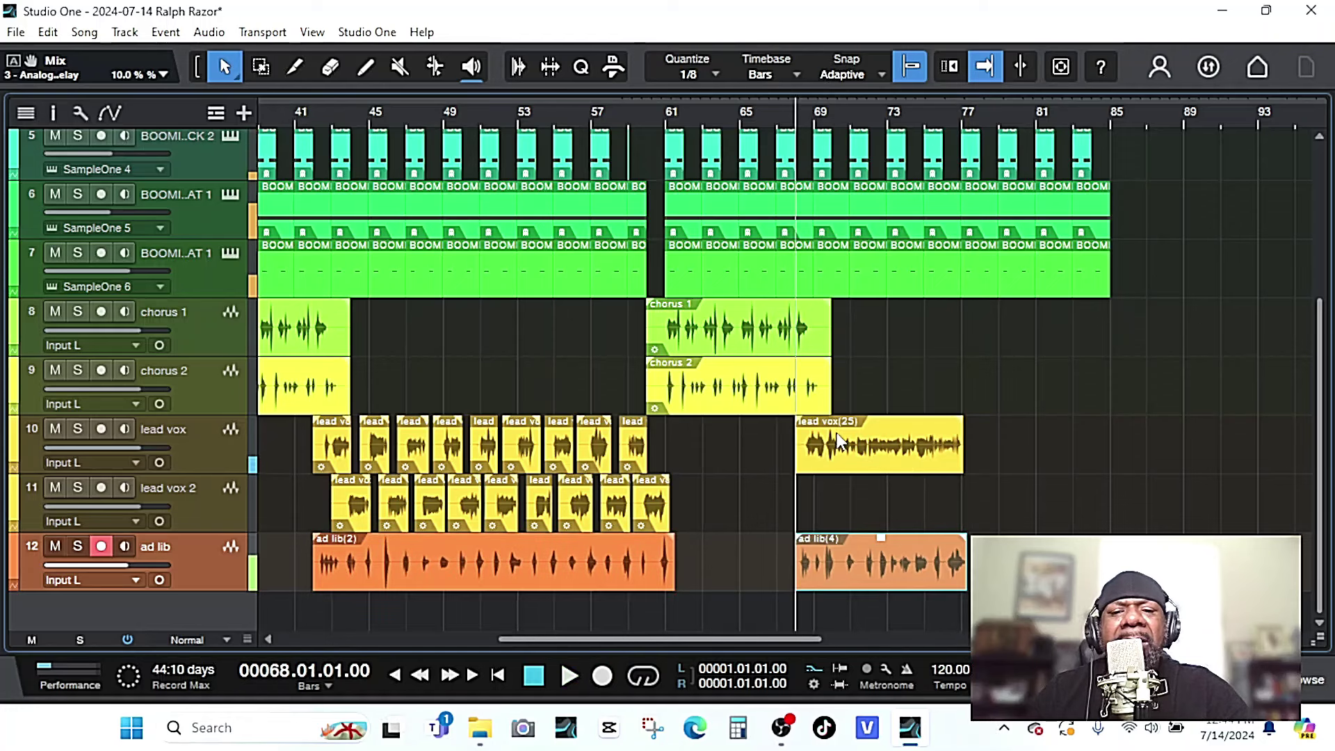
Try to transpose the new lead vox event at bar 68.
right_click(840, 428)
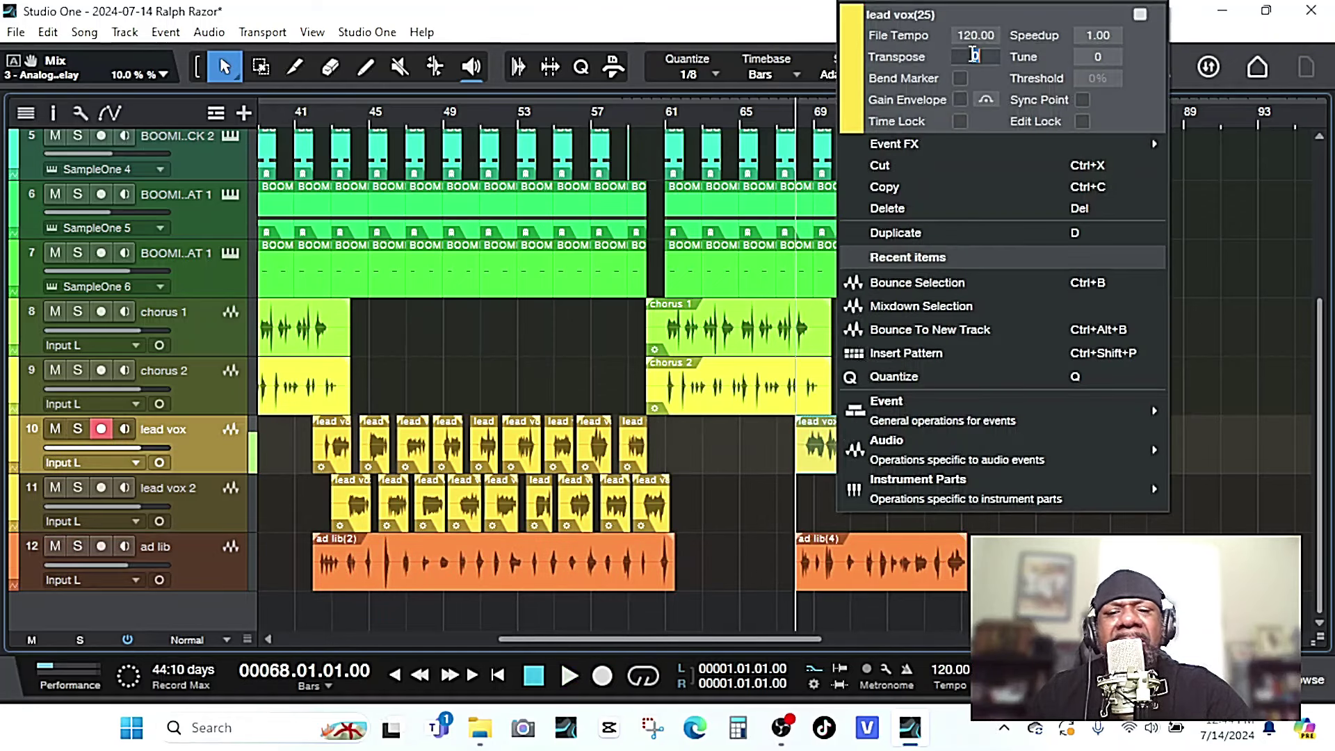
key("Escape")
key("2")
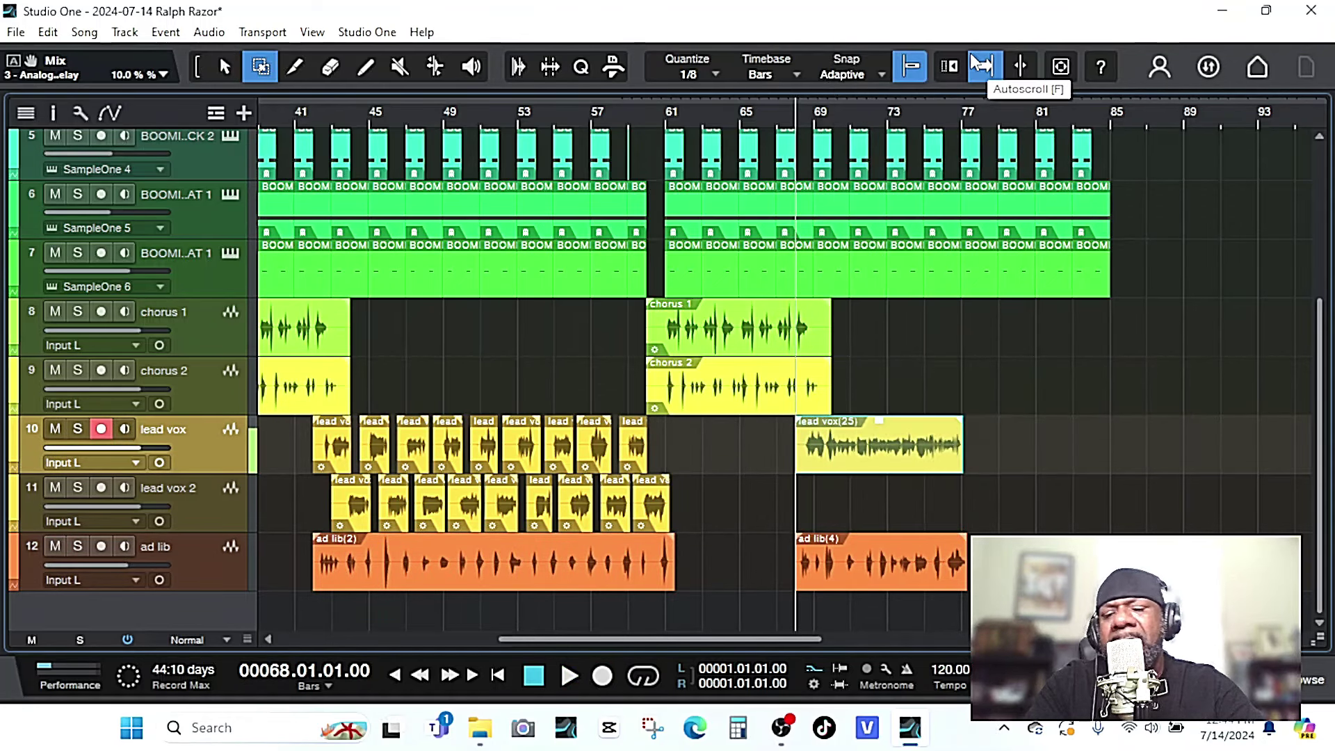
Erase the bar 61 to 63 drum parts on tracks 3 and 4 with the Eraser tool, and play from about bar 60.
key("space")
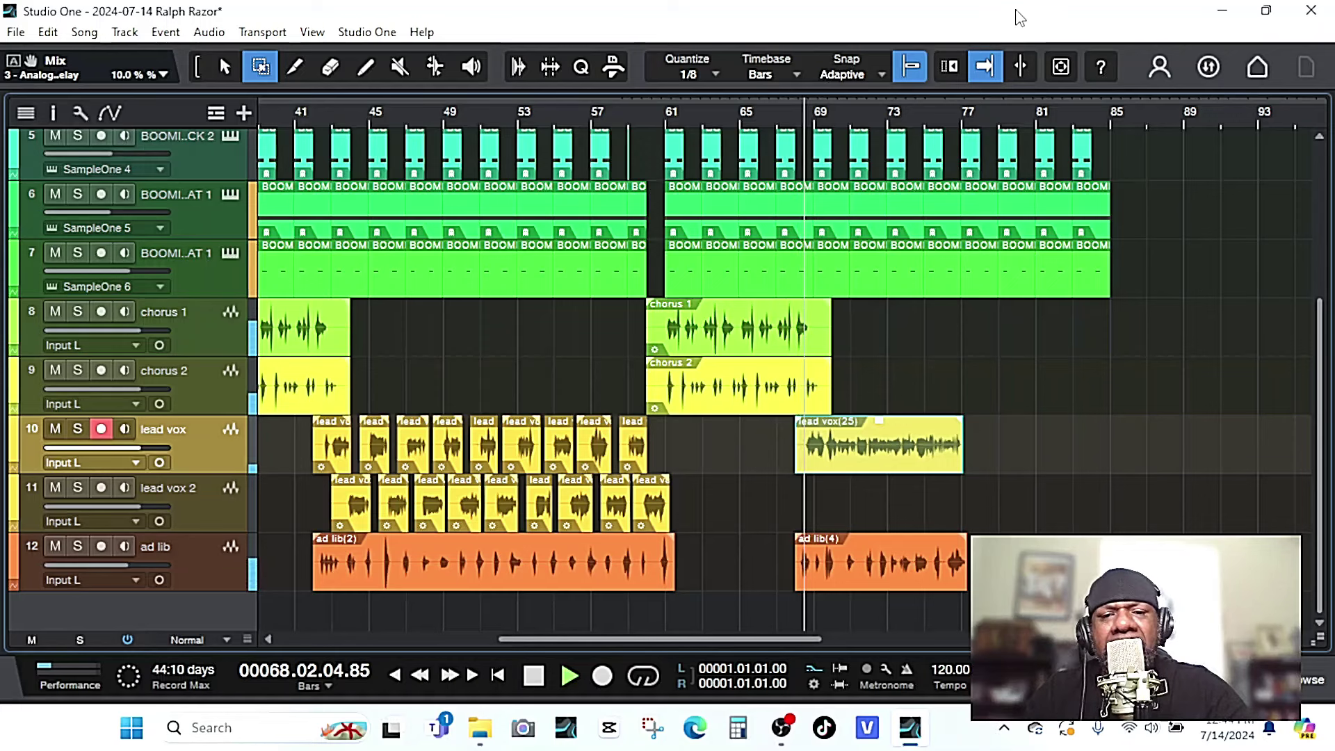
scroll(1224, 367, "up", 3)
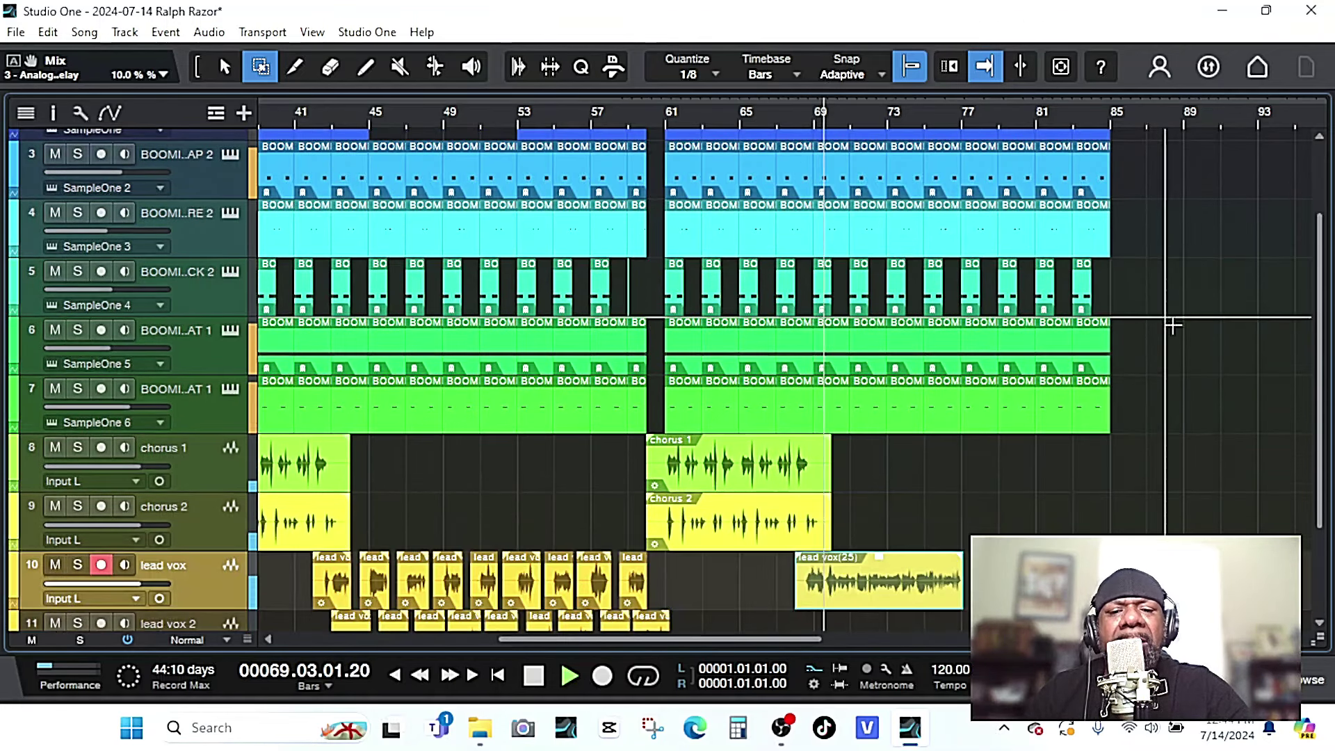
scroll(1172, 324, "up", 1)
scroll(1156, 322, "down", 1)
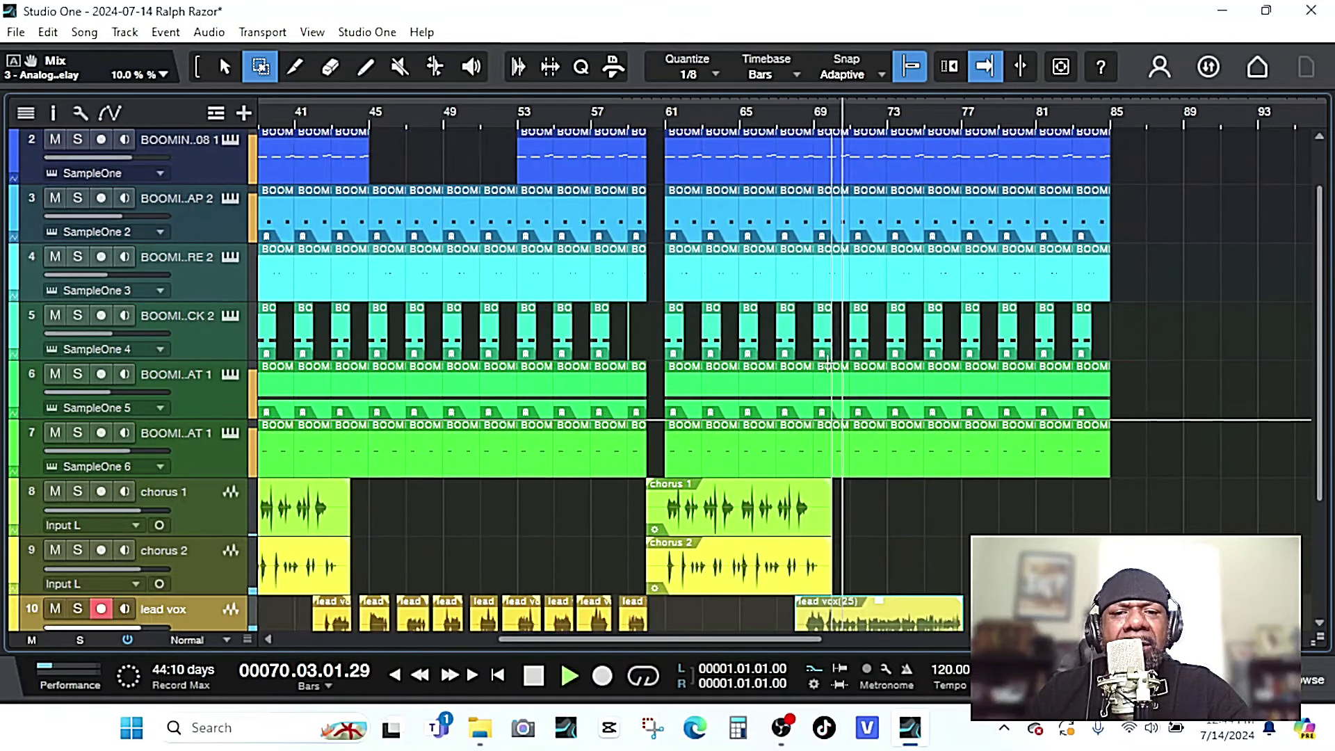
left_click(329, 67)
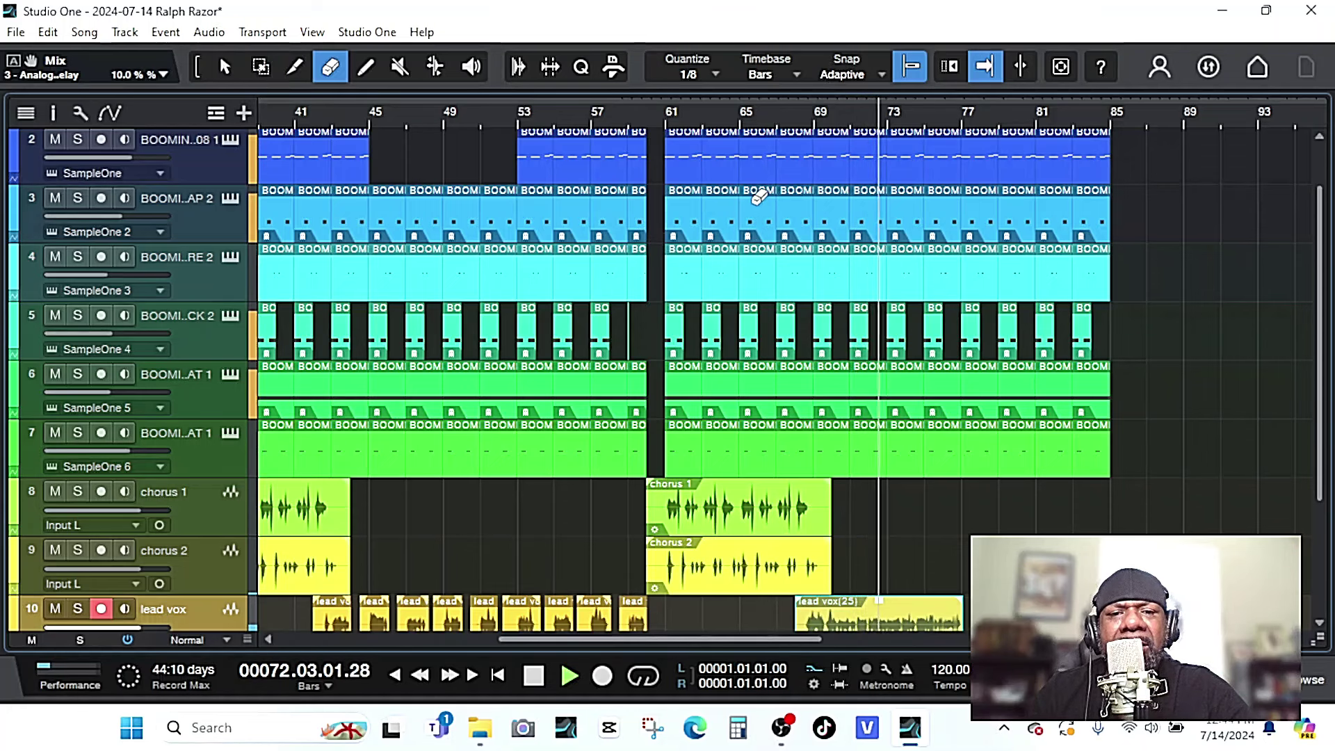
left_click(692, 210)
left_click(689, 273)
left_click(657, 113)
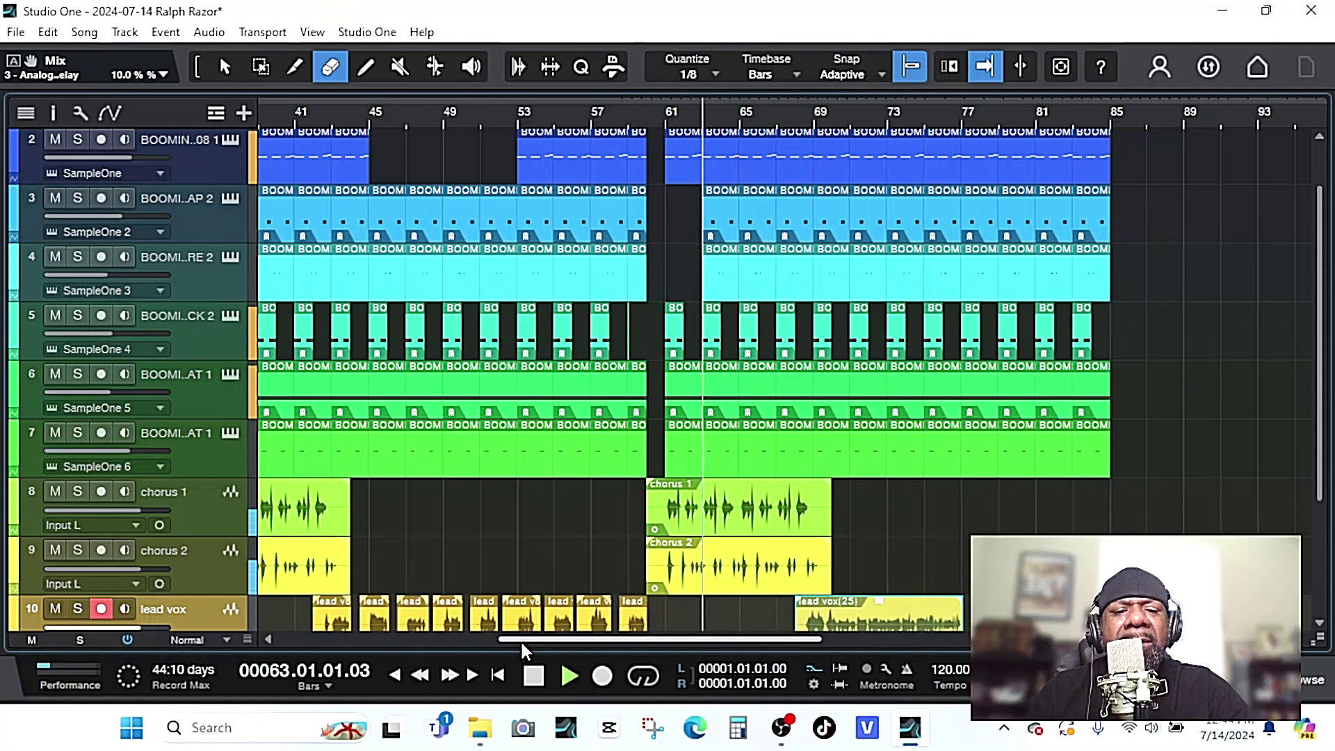
left_click_drag(521, 641, 256, 628)
scroll(1192, 452, "down", 2)
scroll(1131, 422, "up", 2)
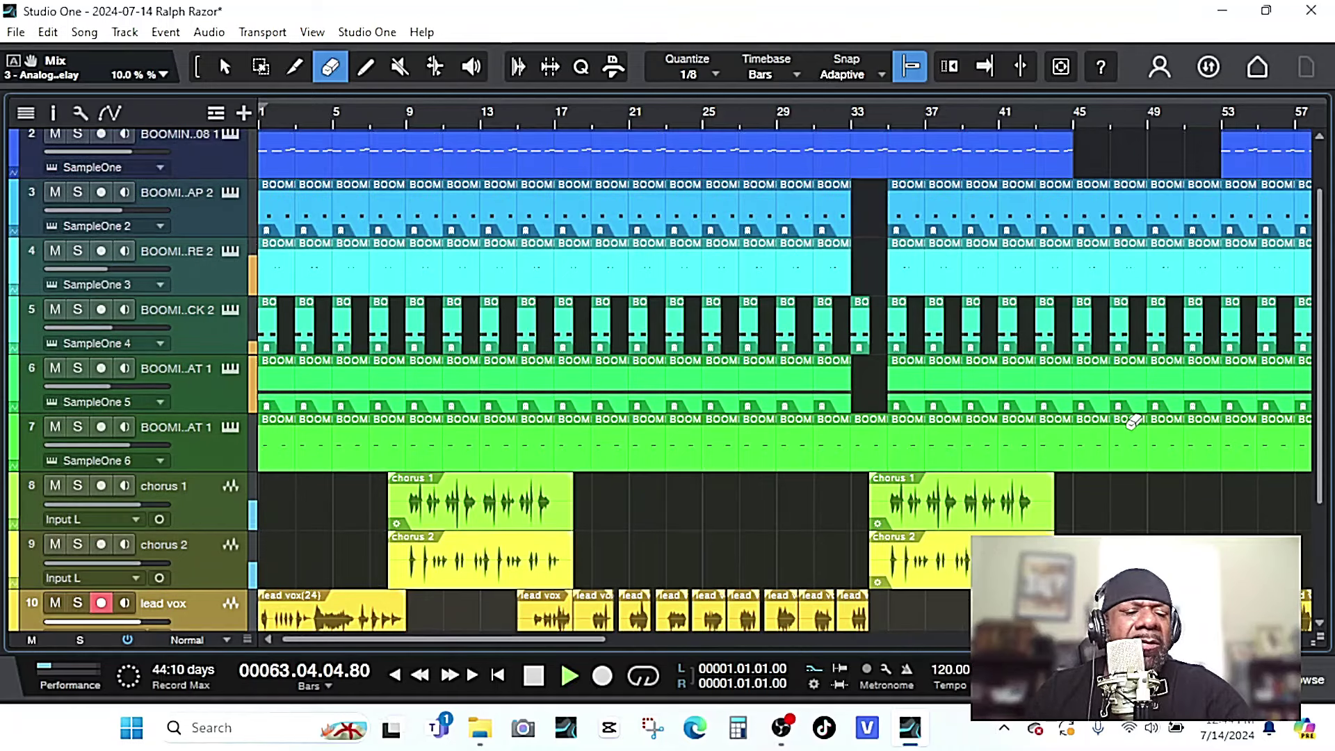
Transpose the outro lead vox event at bar 68 by -2.
scroll(1090, 379, "down", 5)
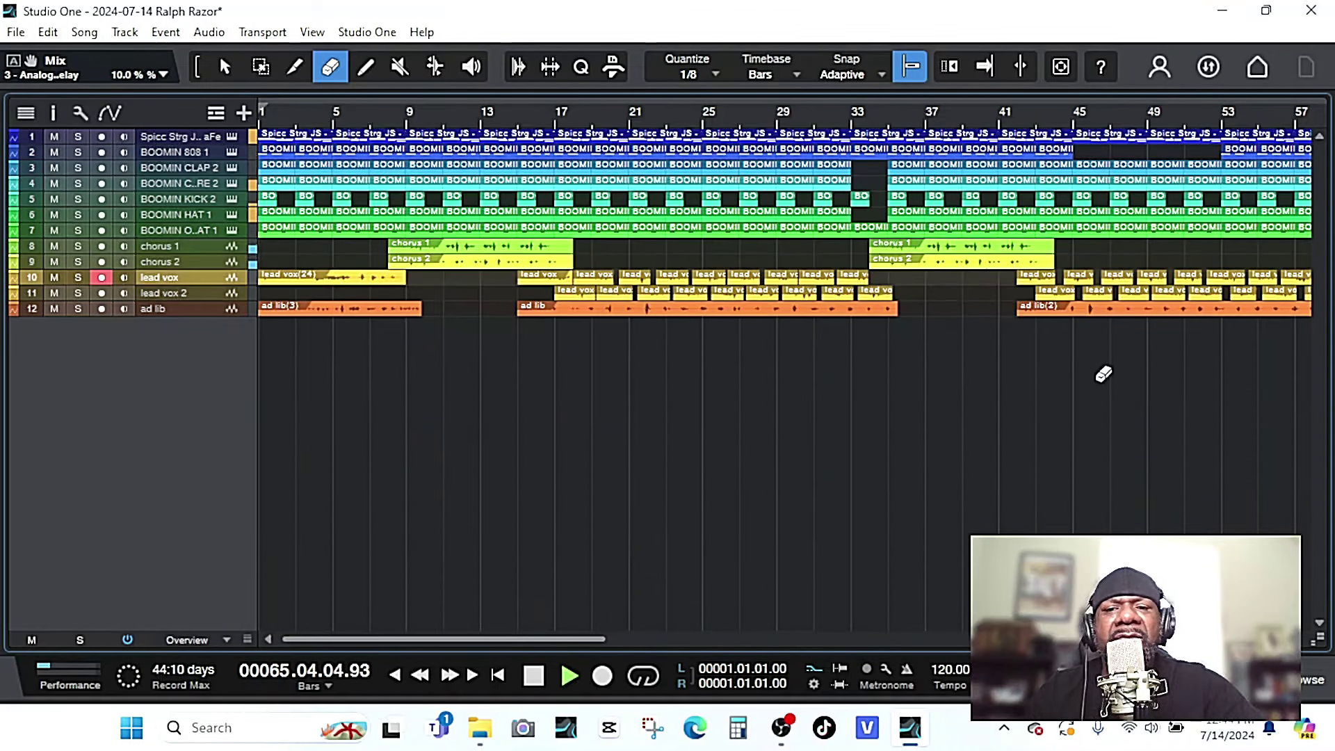
scroll(1095, 382, "up", 3)
scroll(1093, 382, "down", 2)
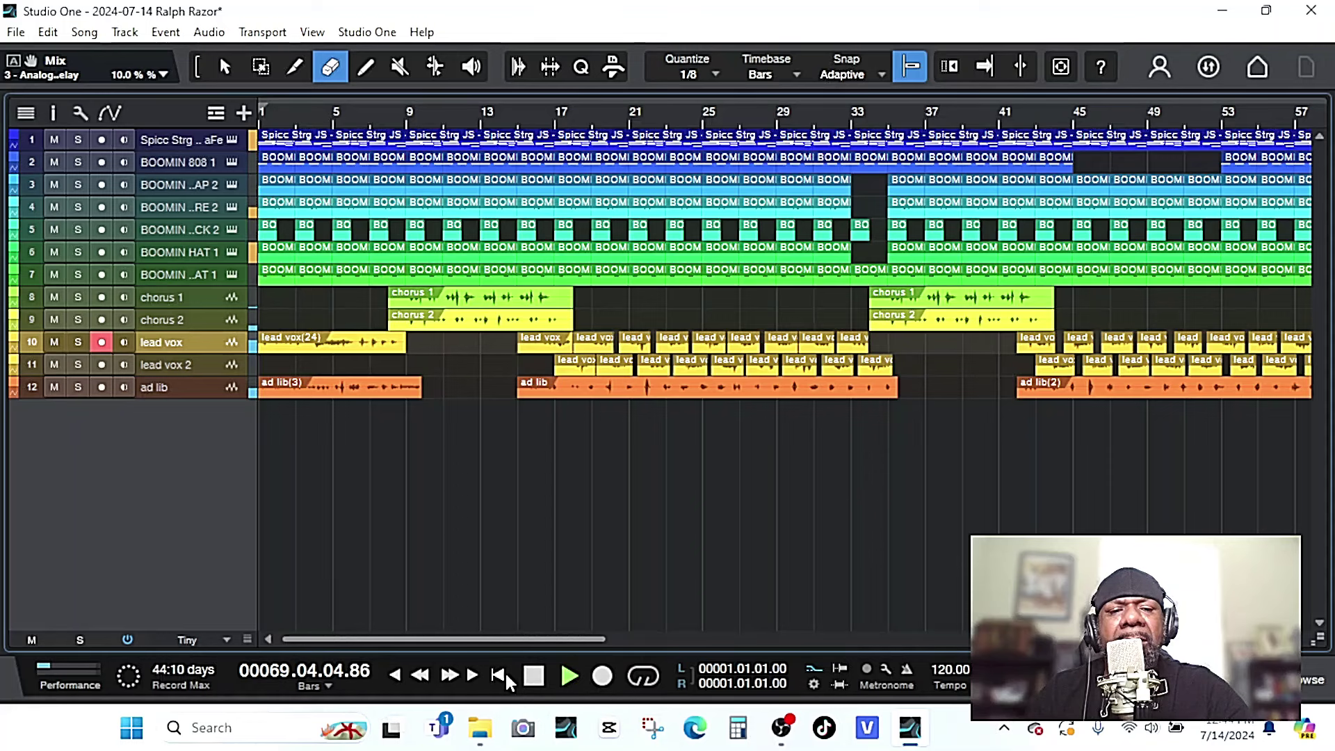
left_click_drag(532, 637, 691, 639)
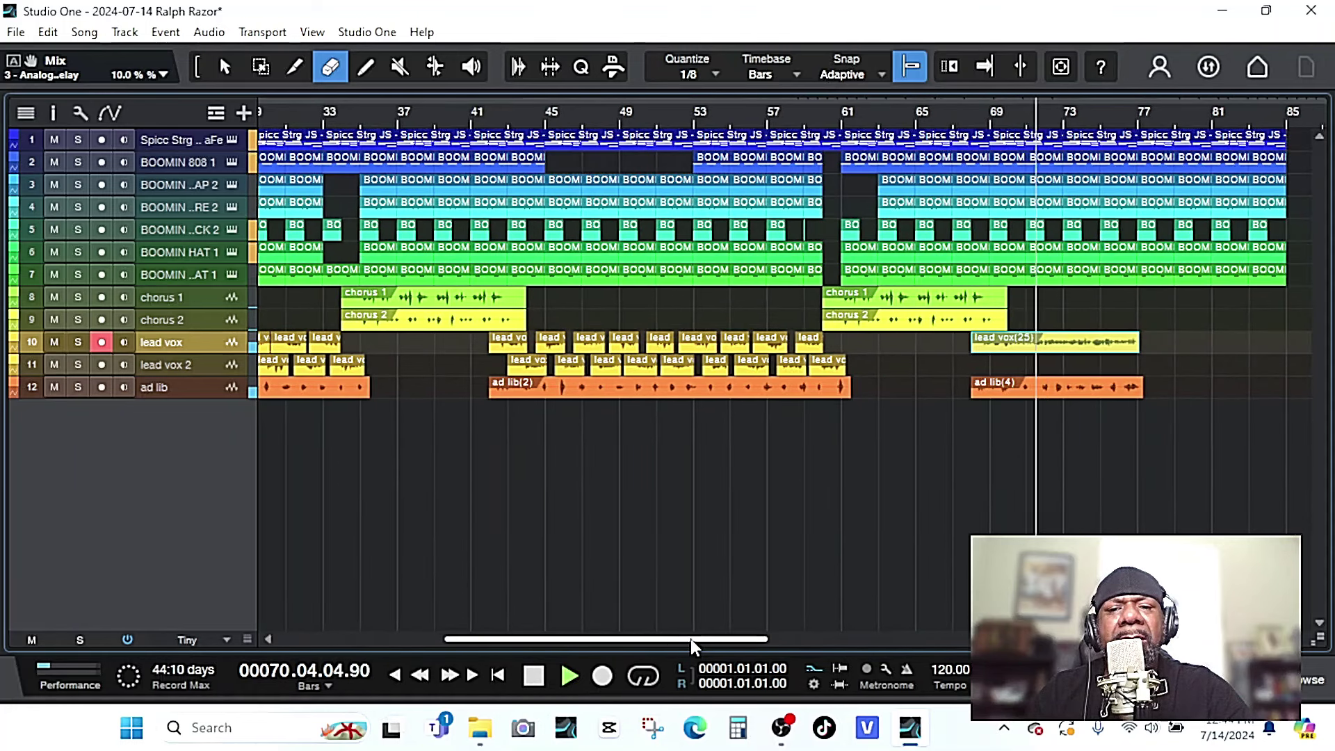
key("1")
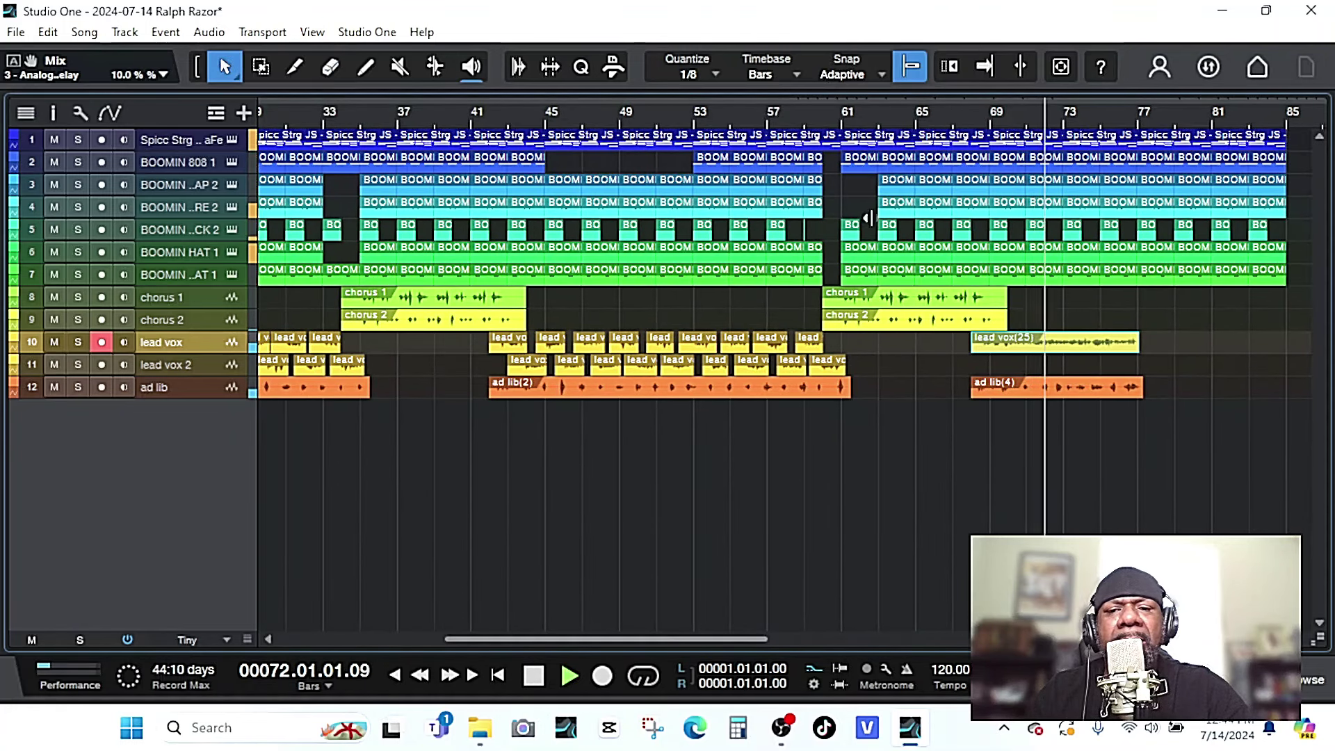
right_click(1006, 342)
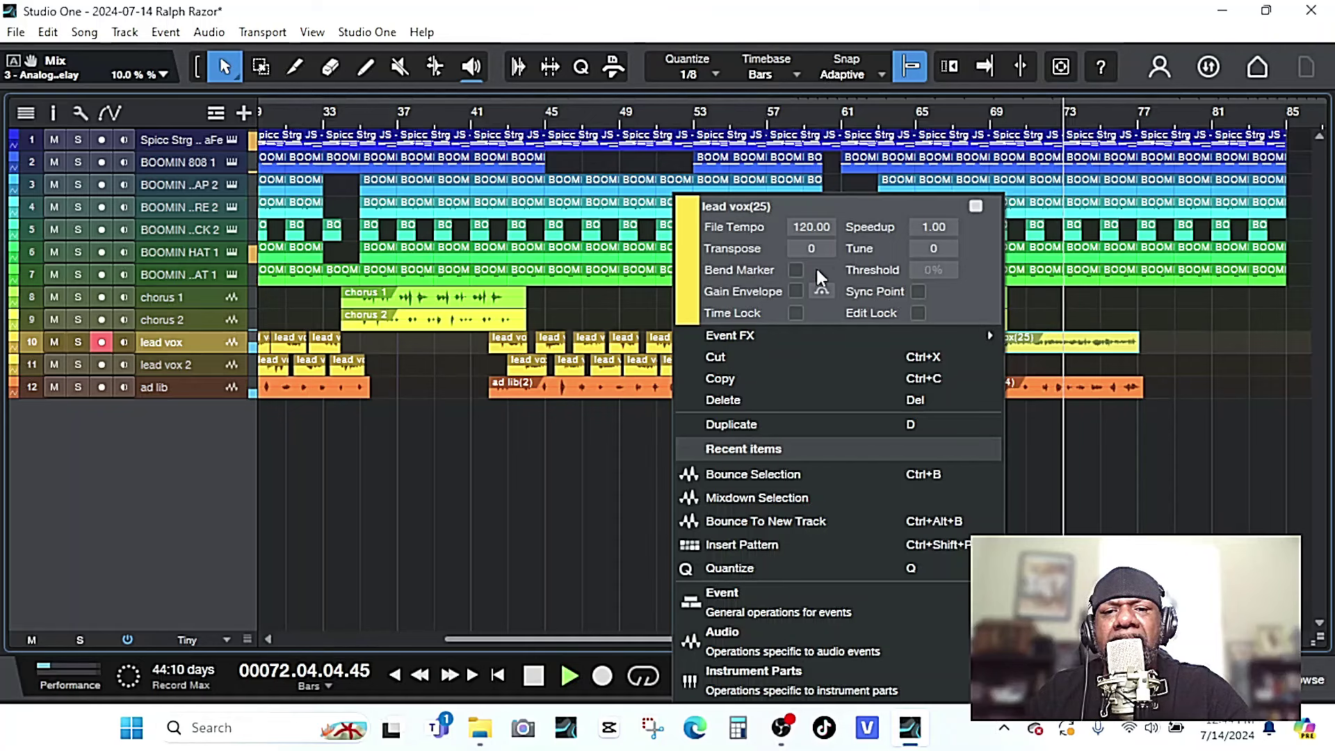
left_click(809, 249)
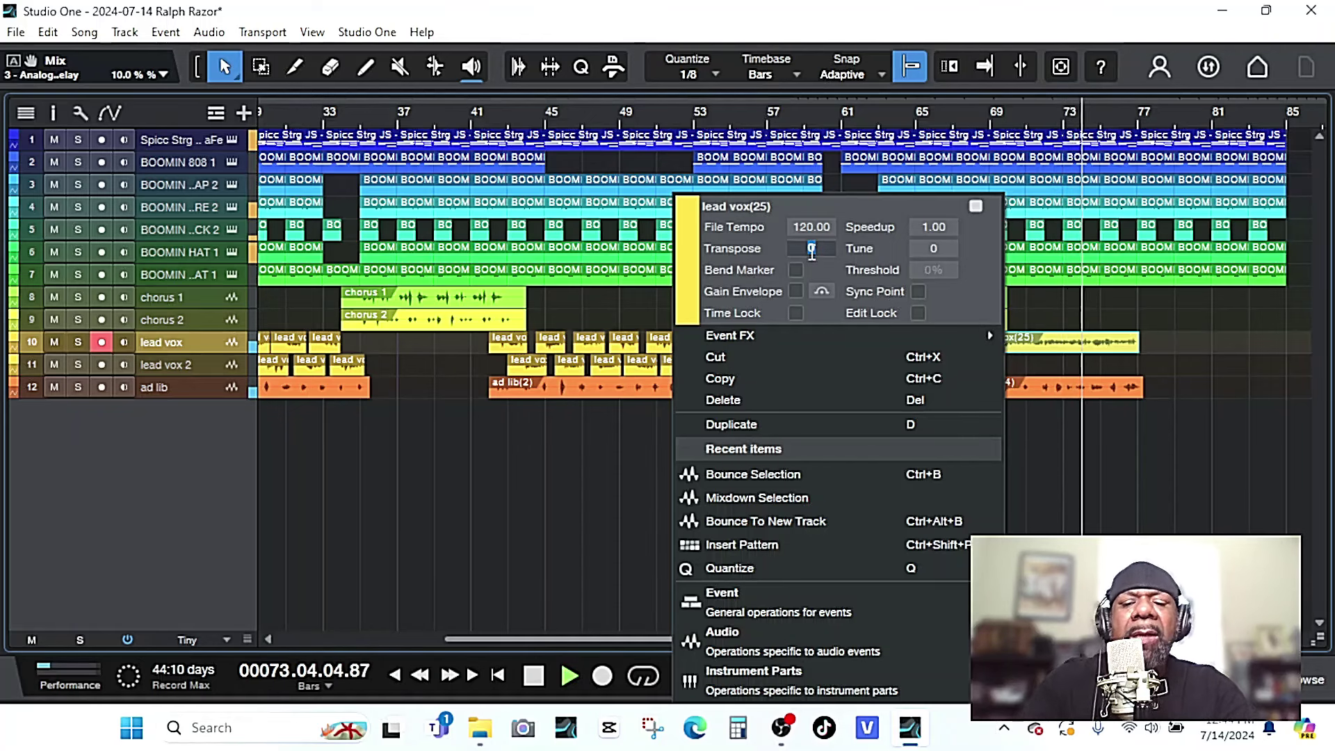
type("-2")
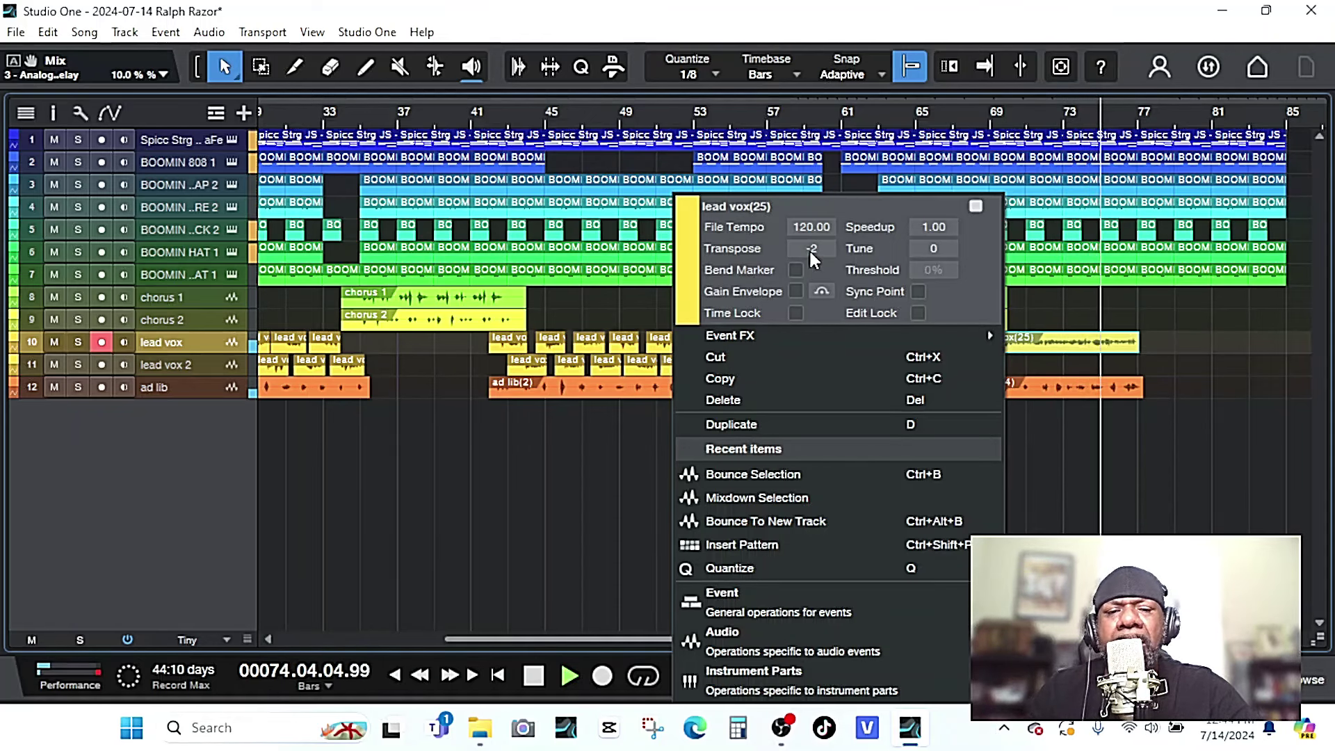
left_click(178, 528)
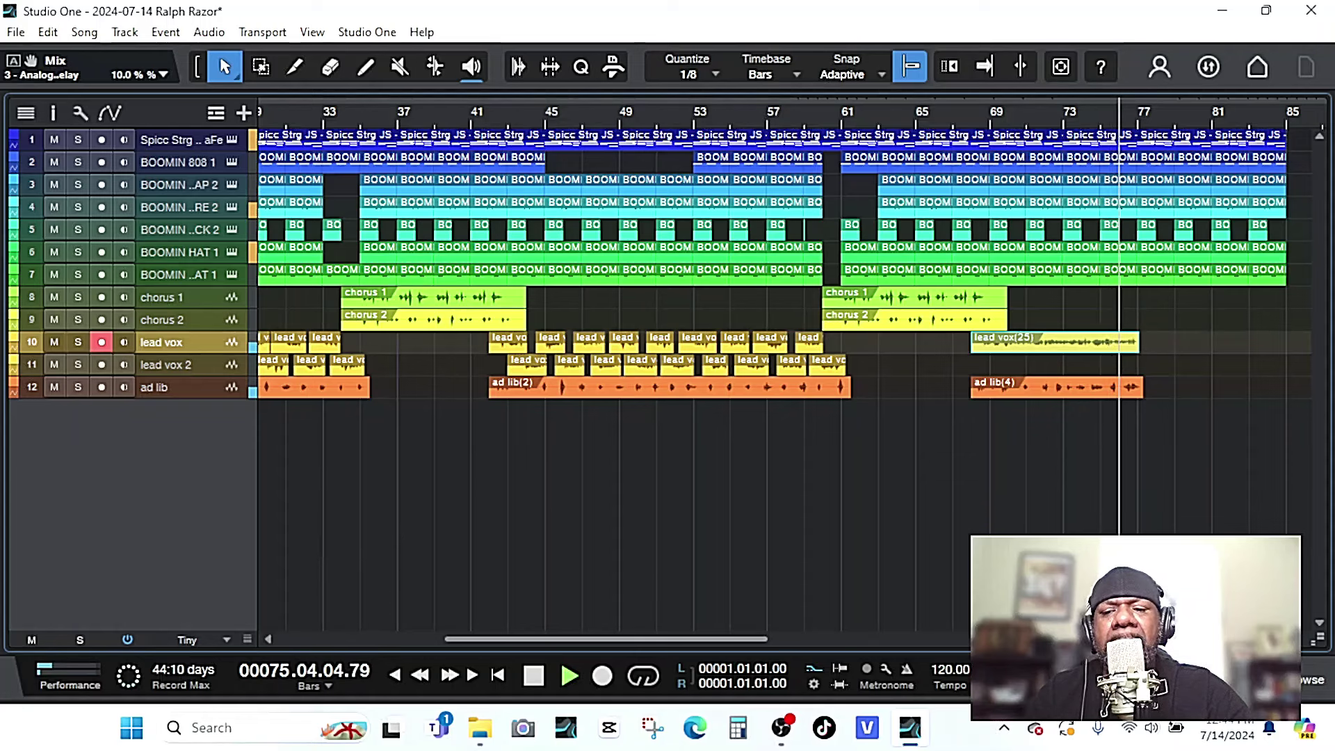
Stop playback, return to the song start, and insert the L2 Stereo limiter on the main output in the mixer.
key("F3")
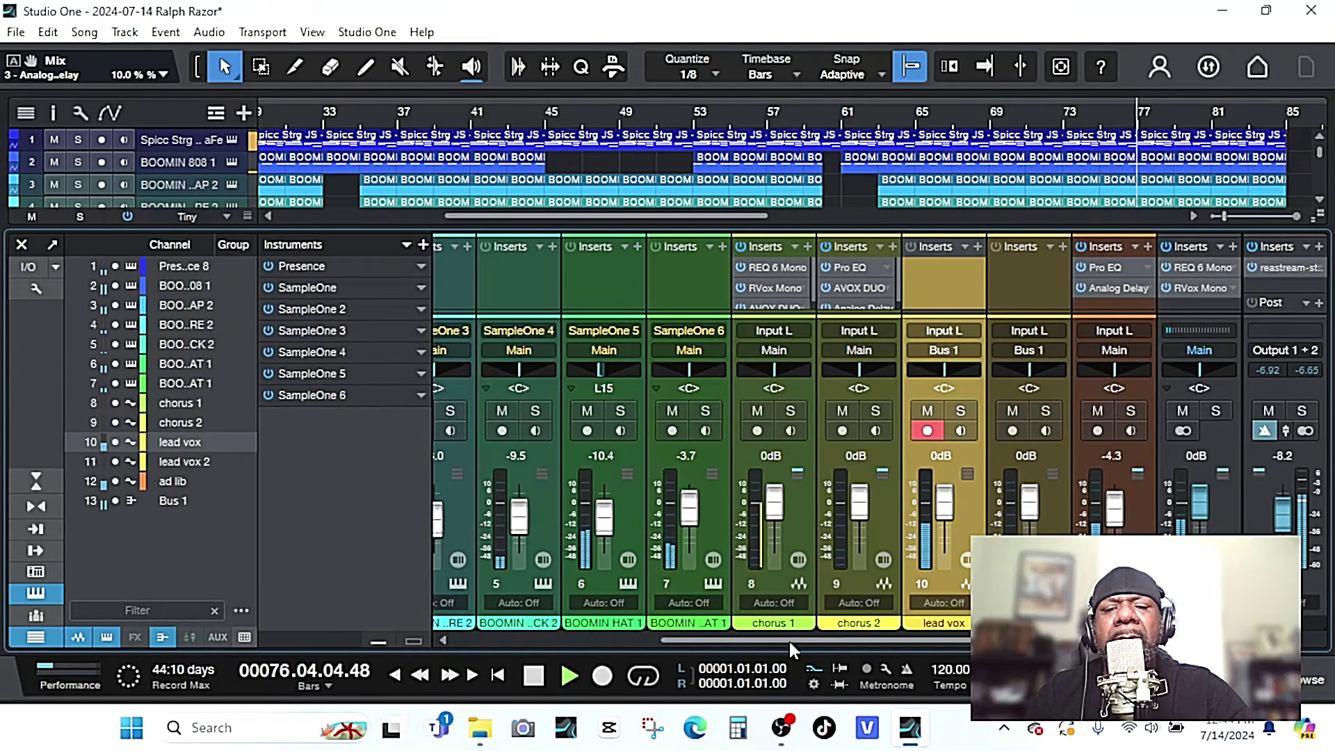
key("f")
key("space")
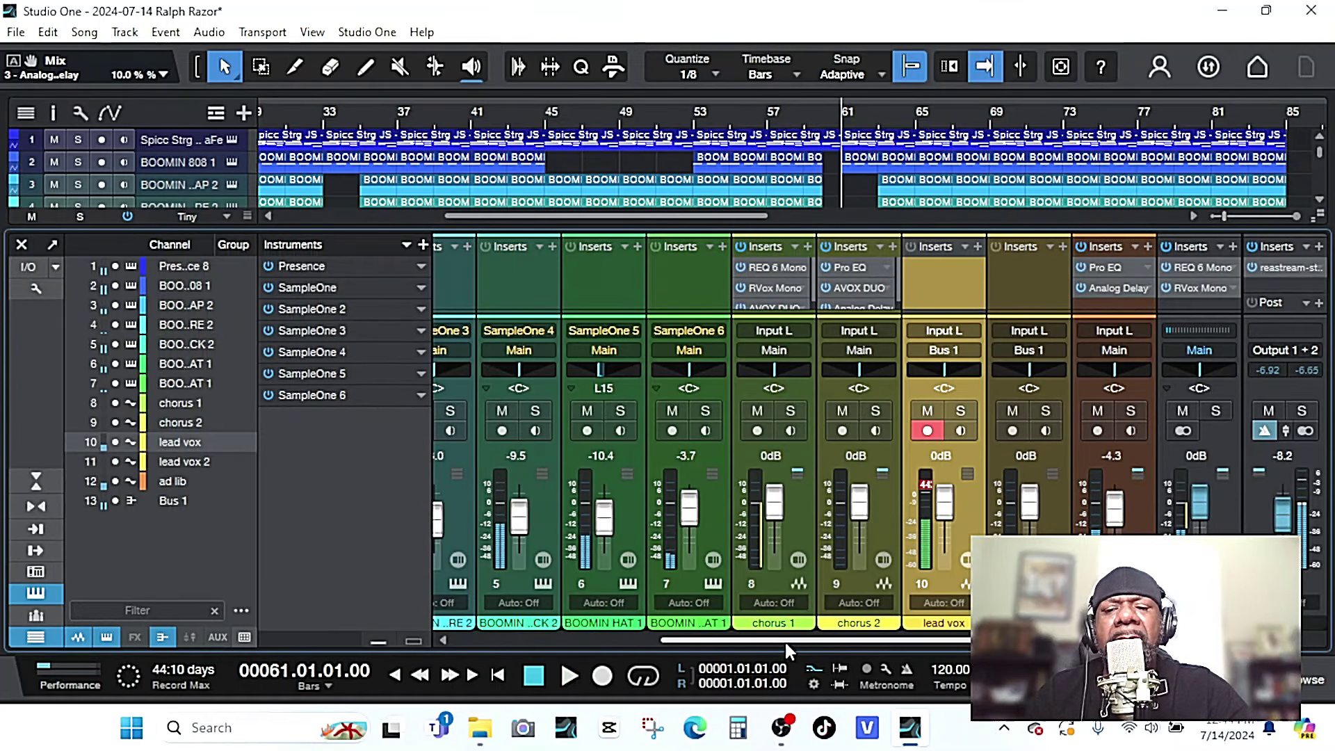
left_click(496, 676)
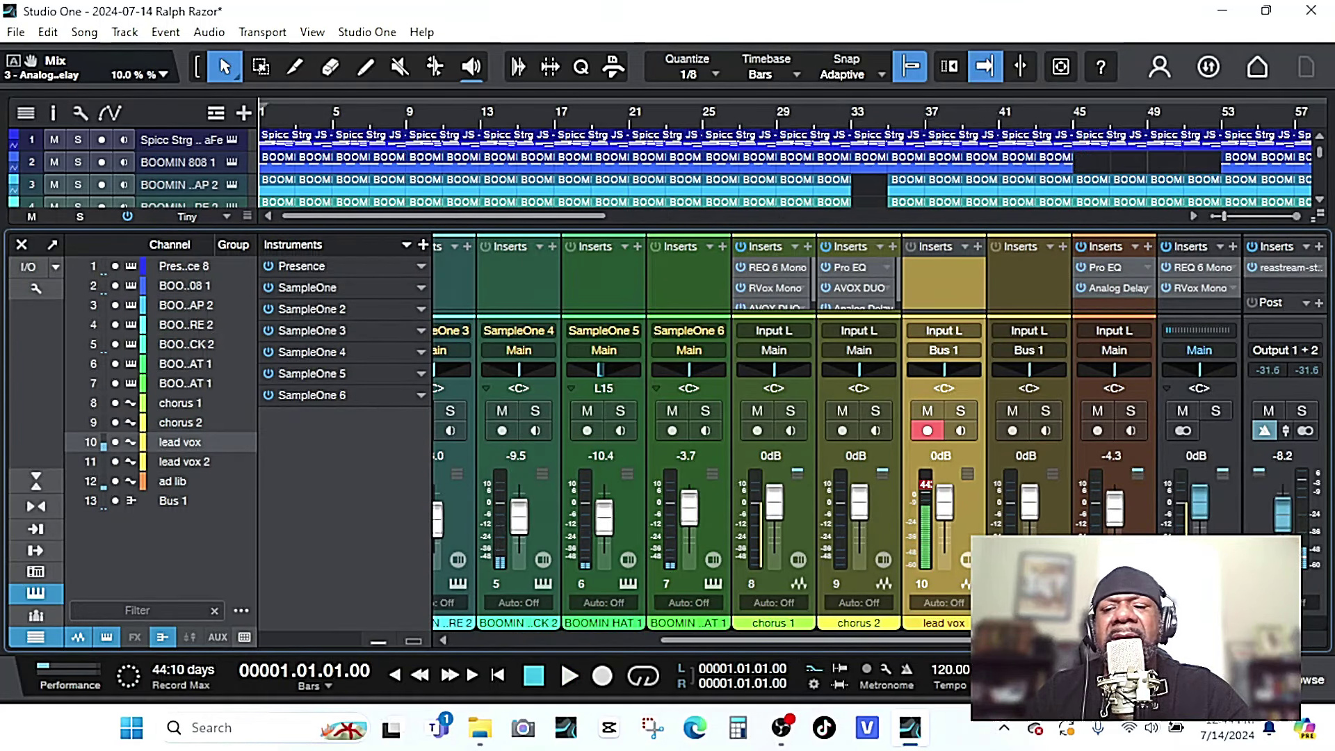
left_click(1318, 246)
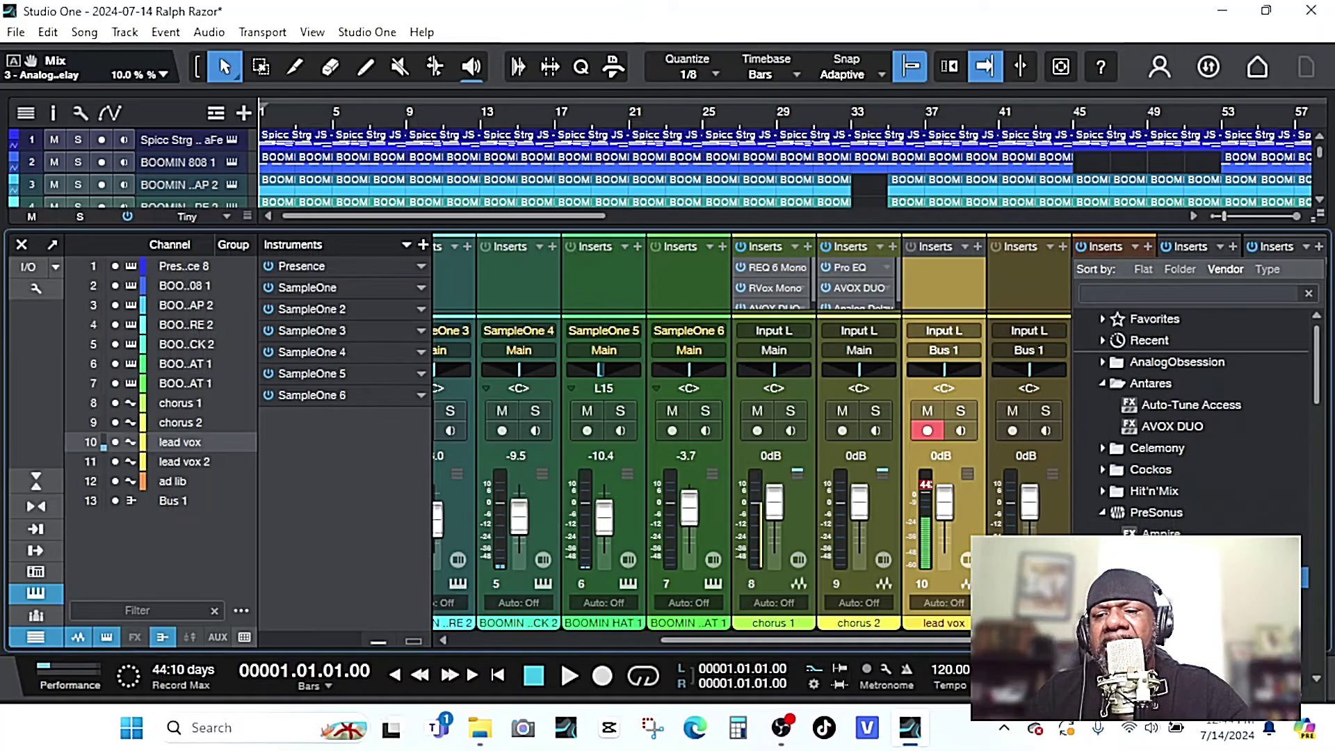
scroll(1246, 352, "down", 2)
scroll(1186, 513, "down", 12)
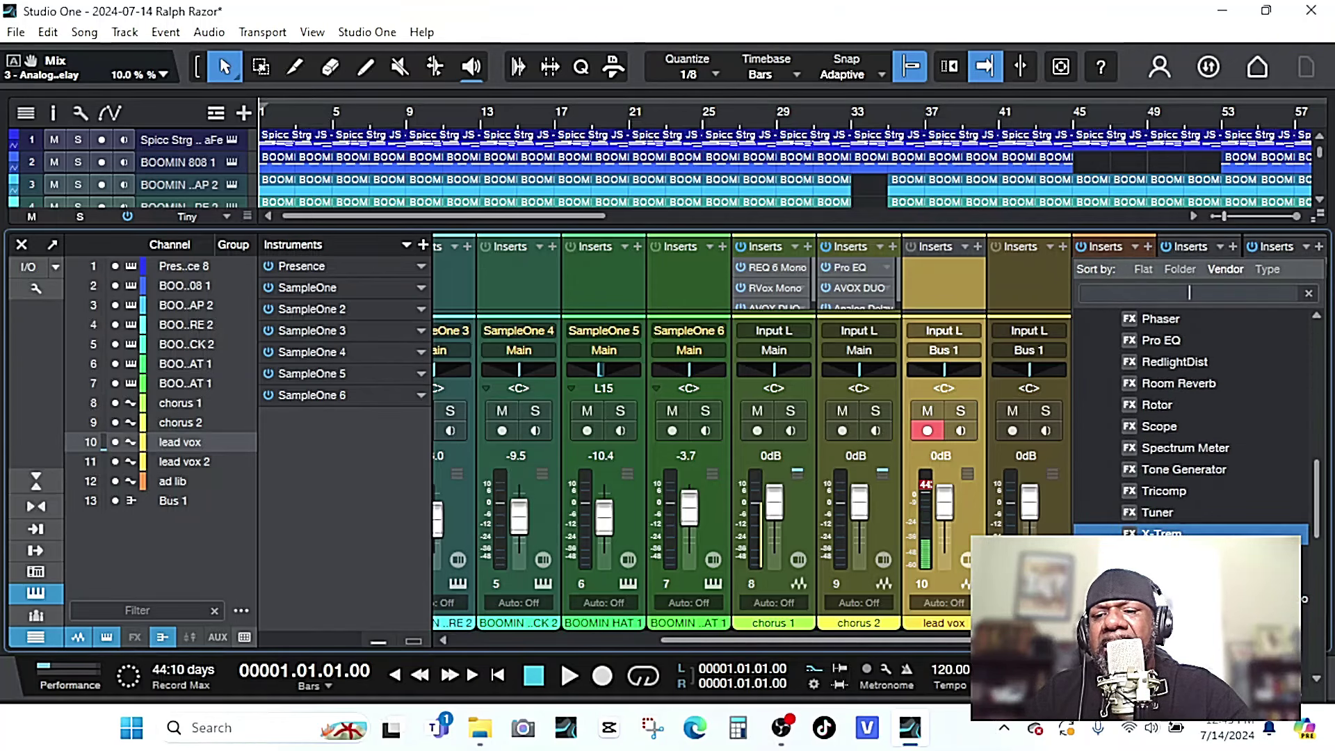
scroll(1185, 513, "down", 3)
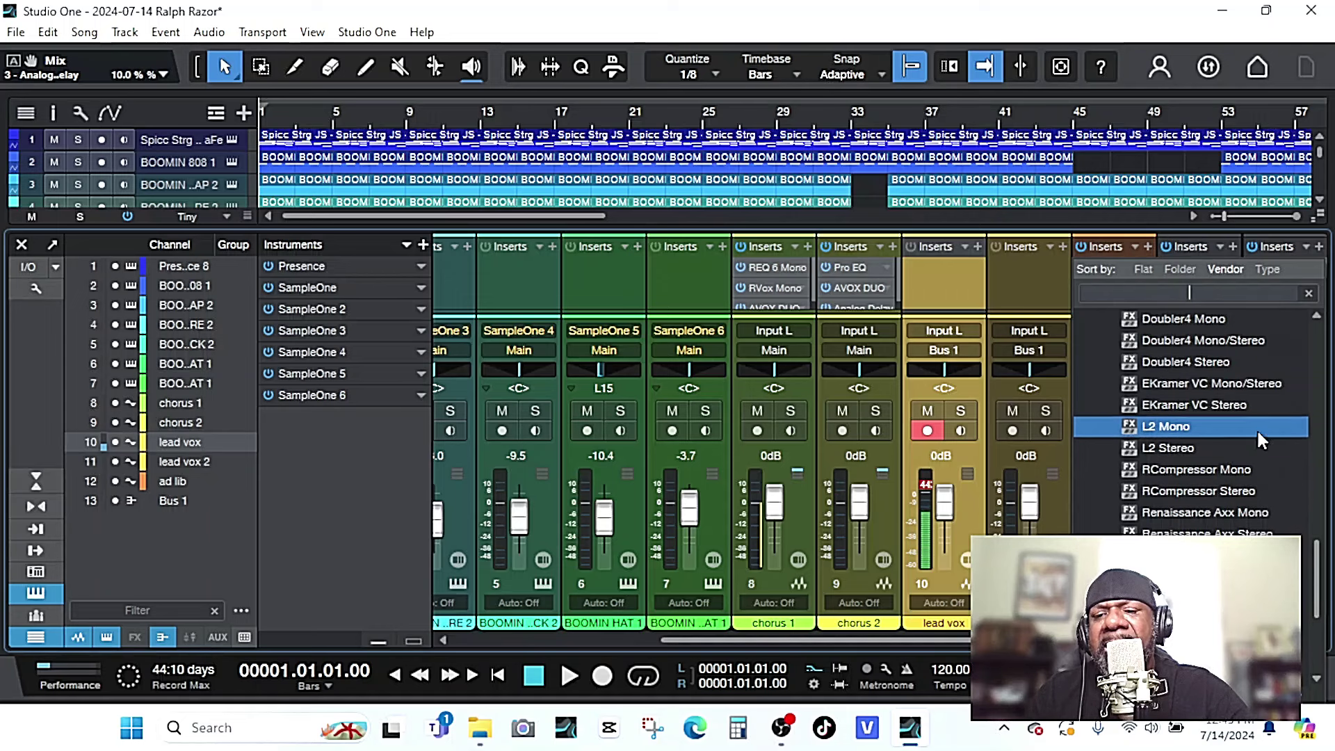
double_click(1212, 447)
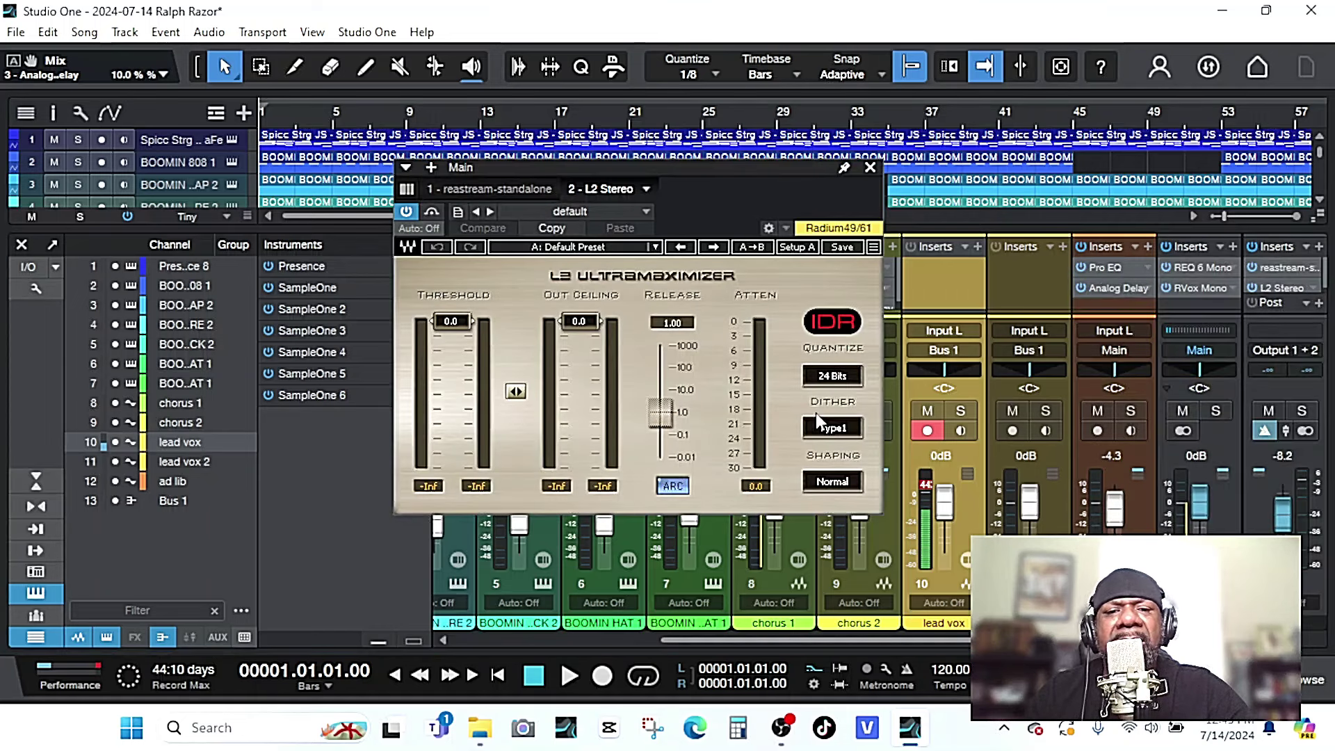
Play the song from the start and set the L2's out ceiling to -0.5 and threshold to -6.2 dB.
key("space")
left_click_drag(575, 328, 574, 331)
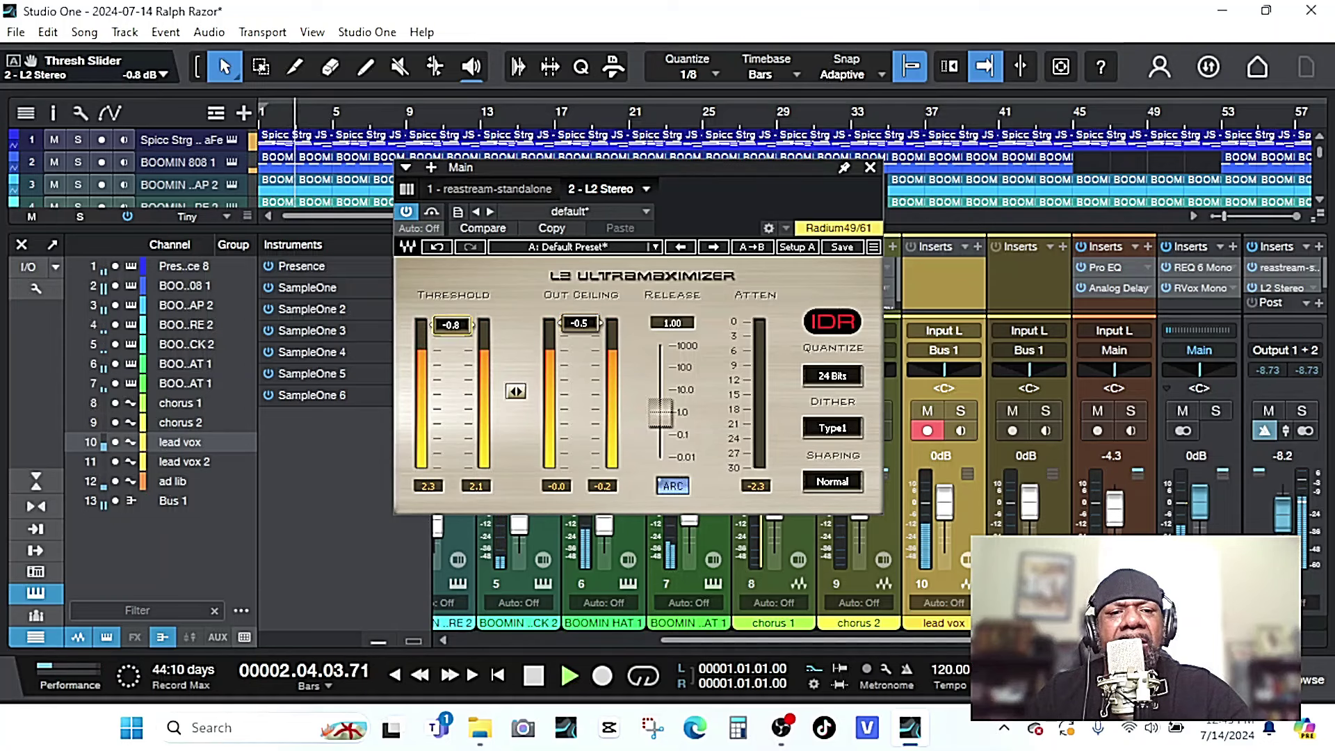
left_click_drag(452, 325, 451, 339)
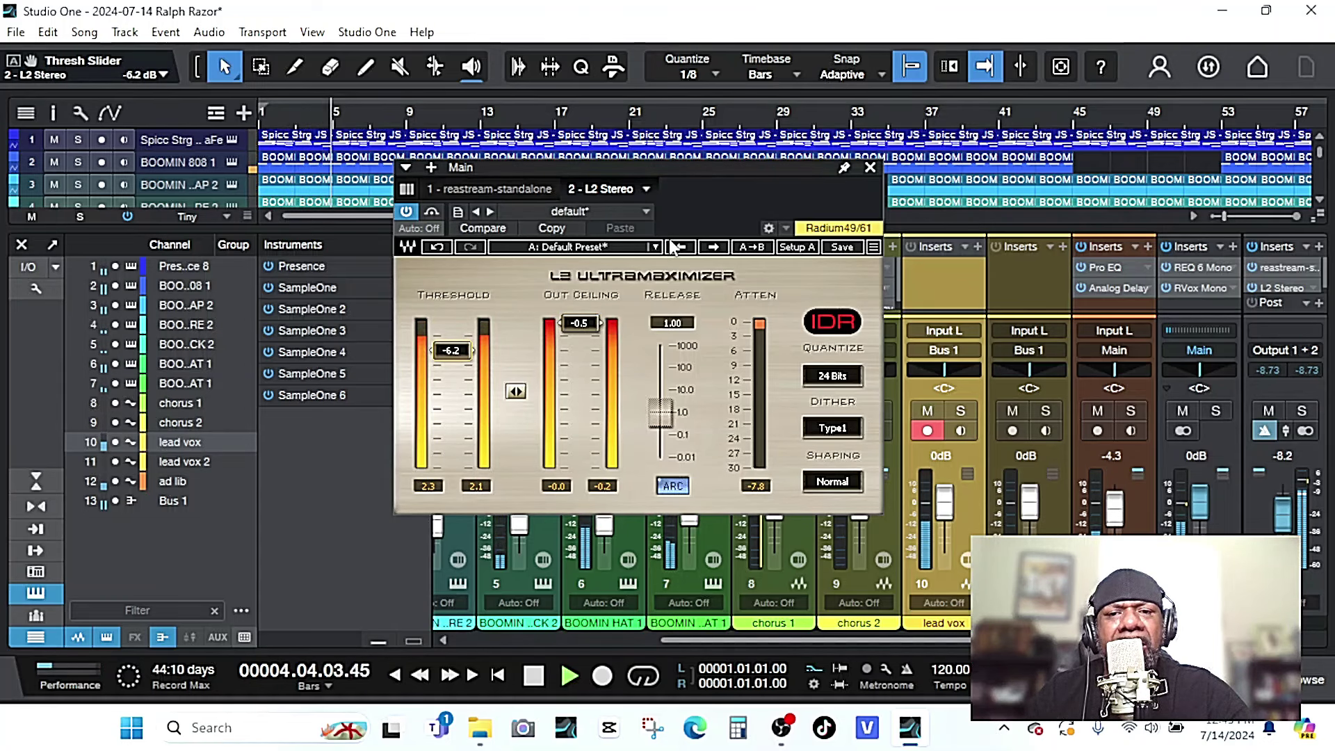
left_click(868, 168)
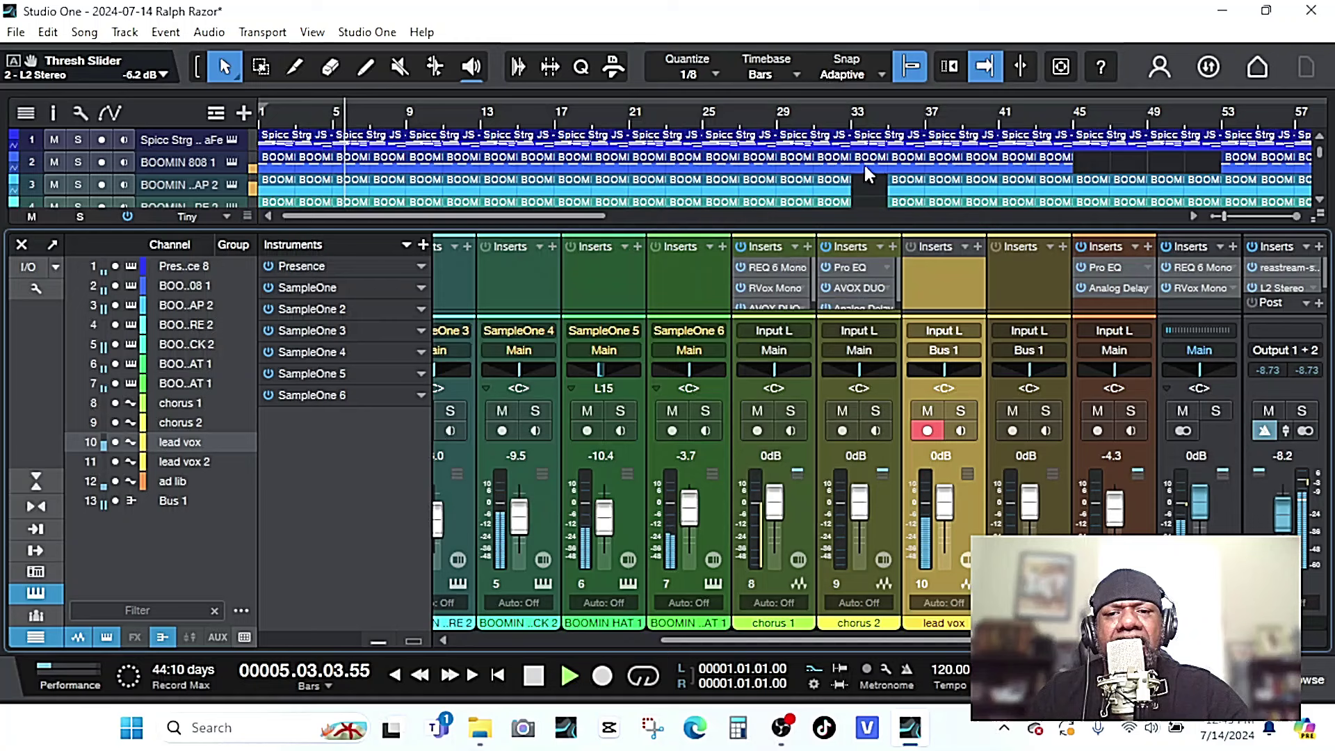
Check the AVOX DUO doubler settings on the chorus 1 channel during playback.
left_click(756, 303)
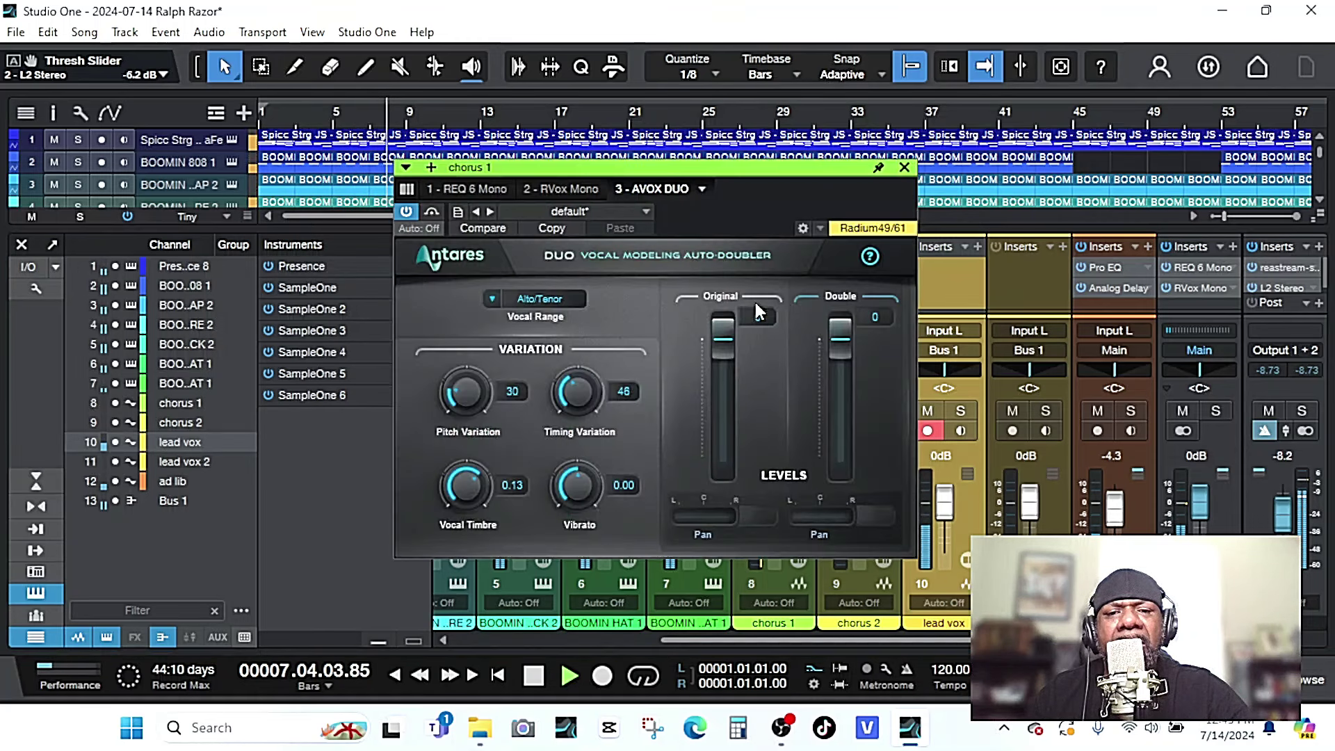
left_click(903, 169)
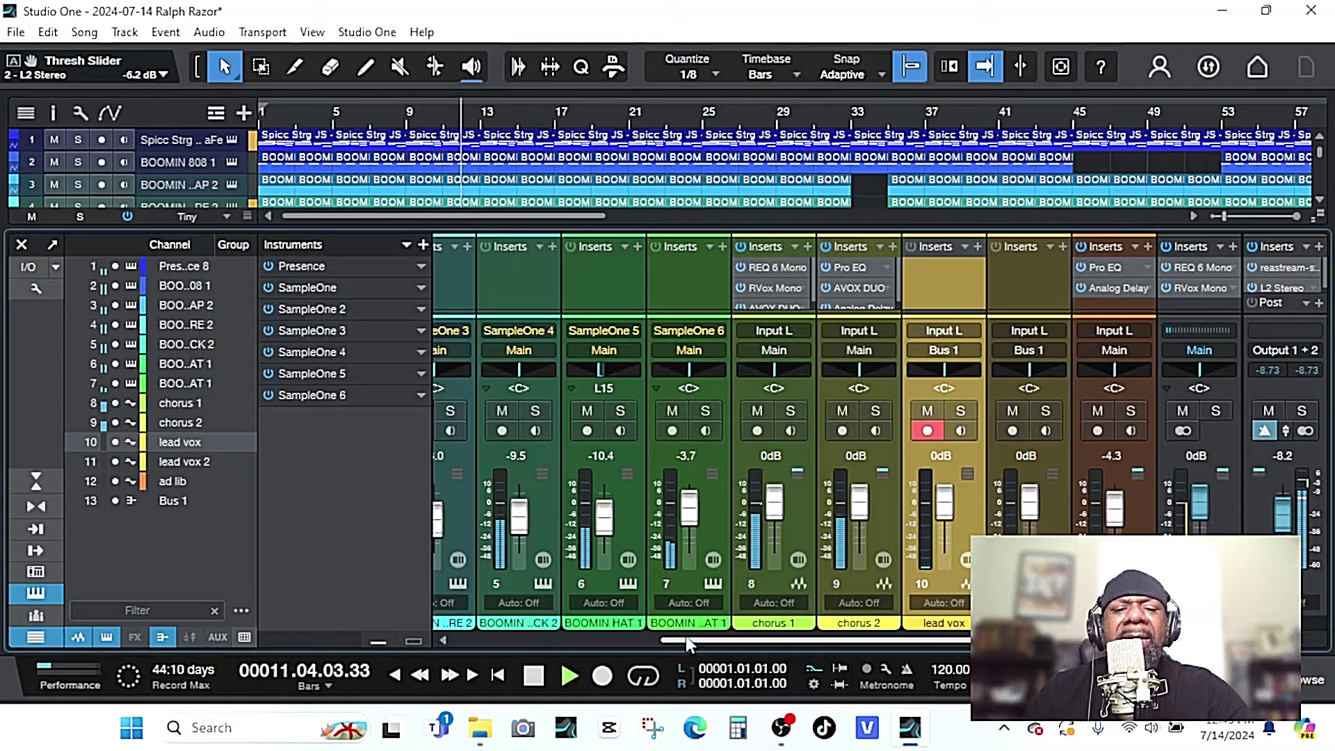
left_click(690, 602)
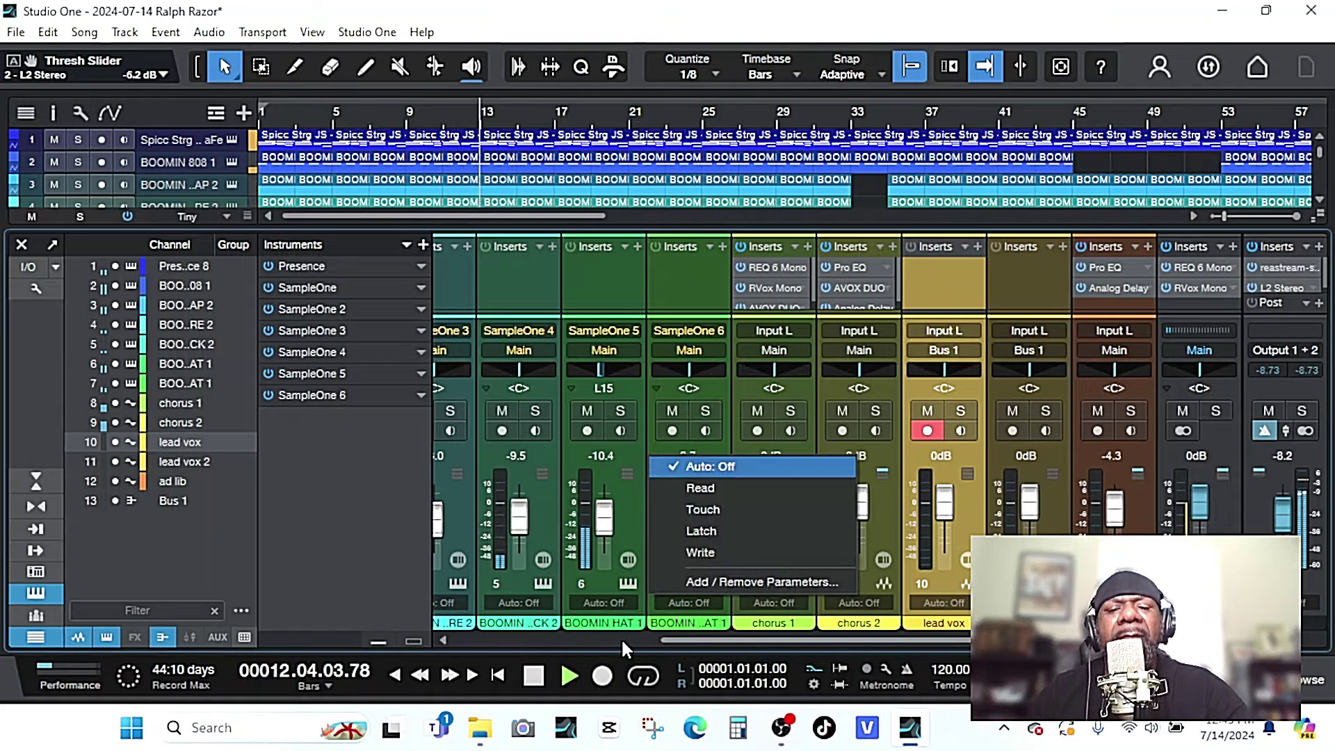